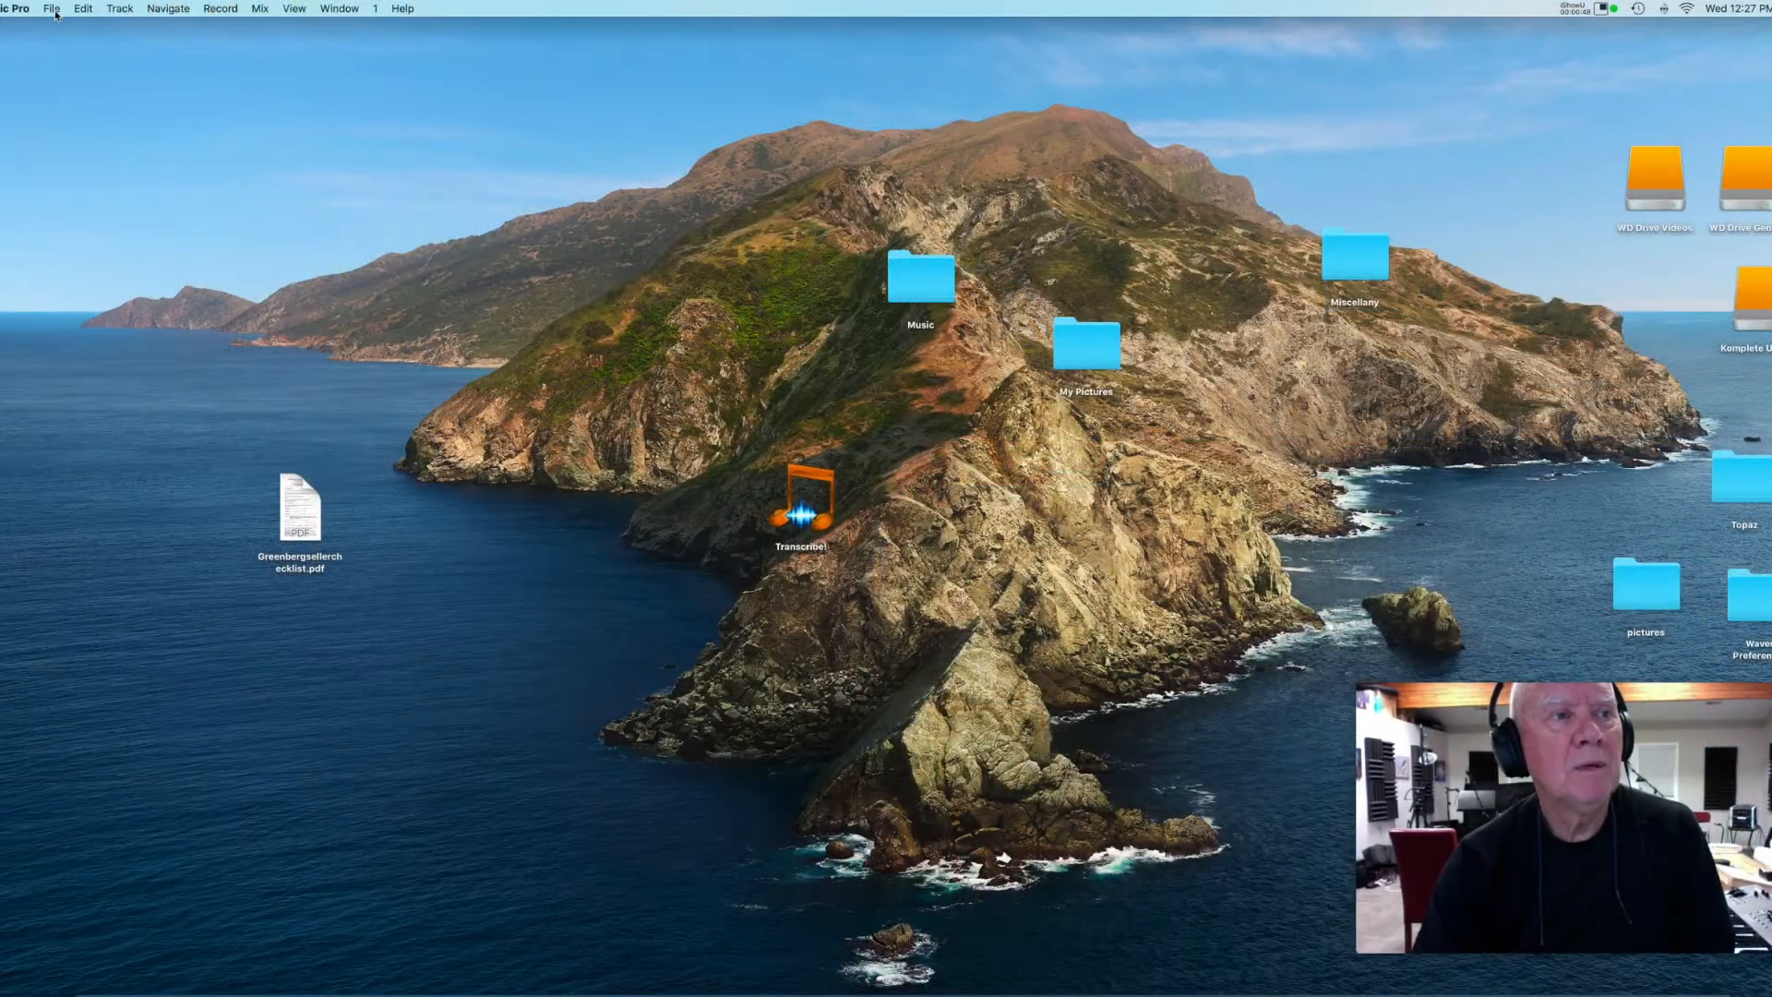
Create a new project from the Electronic project template.
{"action": "left_click", "coordinate": [52, 10]}
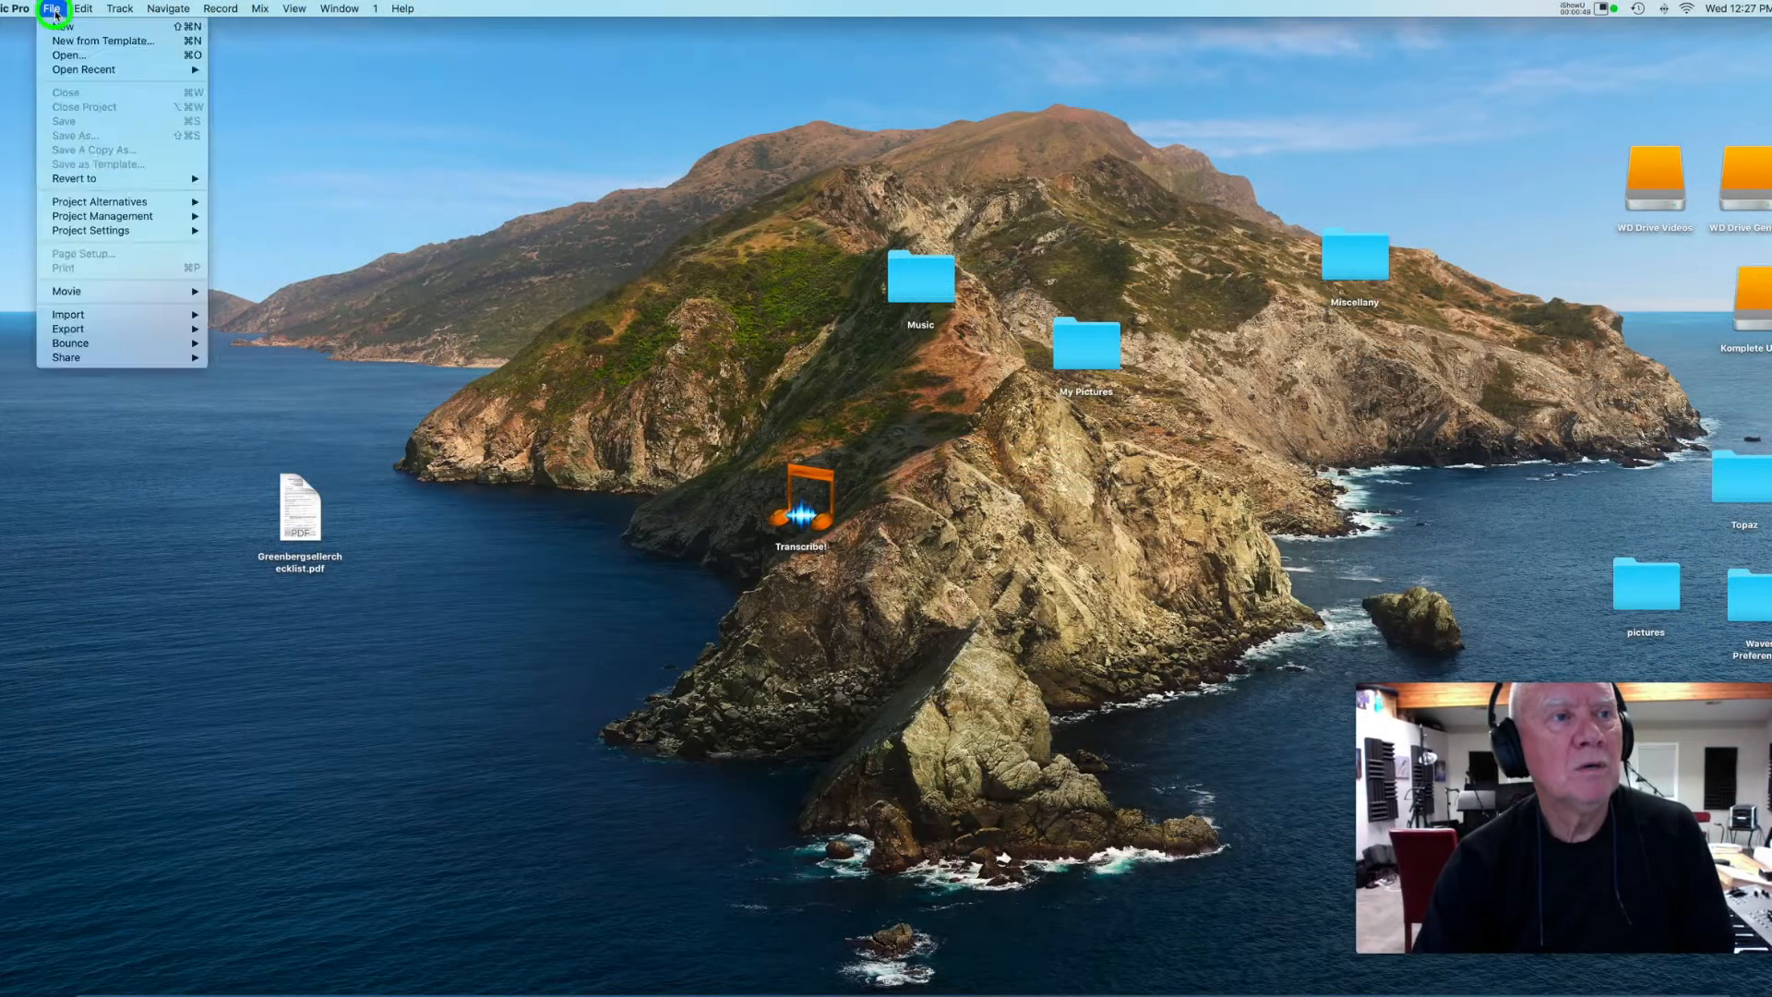
{"action": "left_click", "coordinate": [129, 43]}
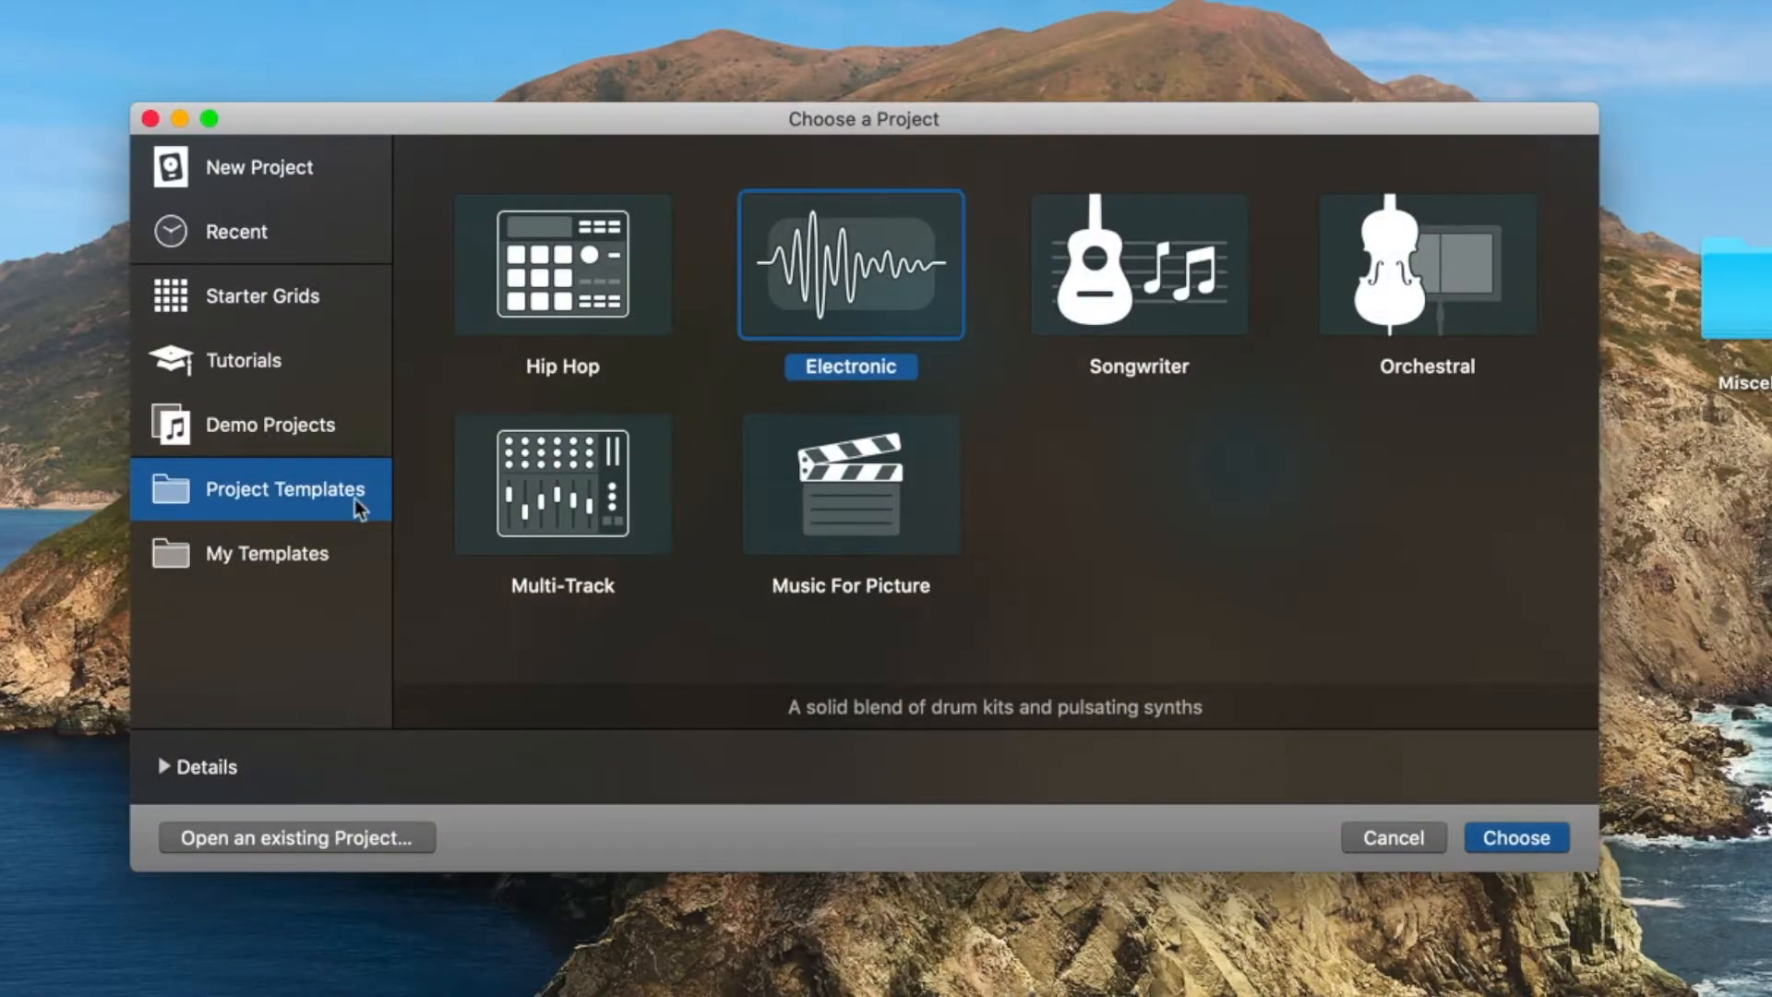
{"action": "left_click", "coordinate": [263, 173]}
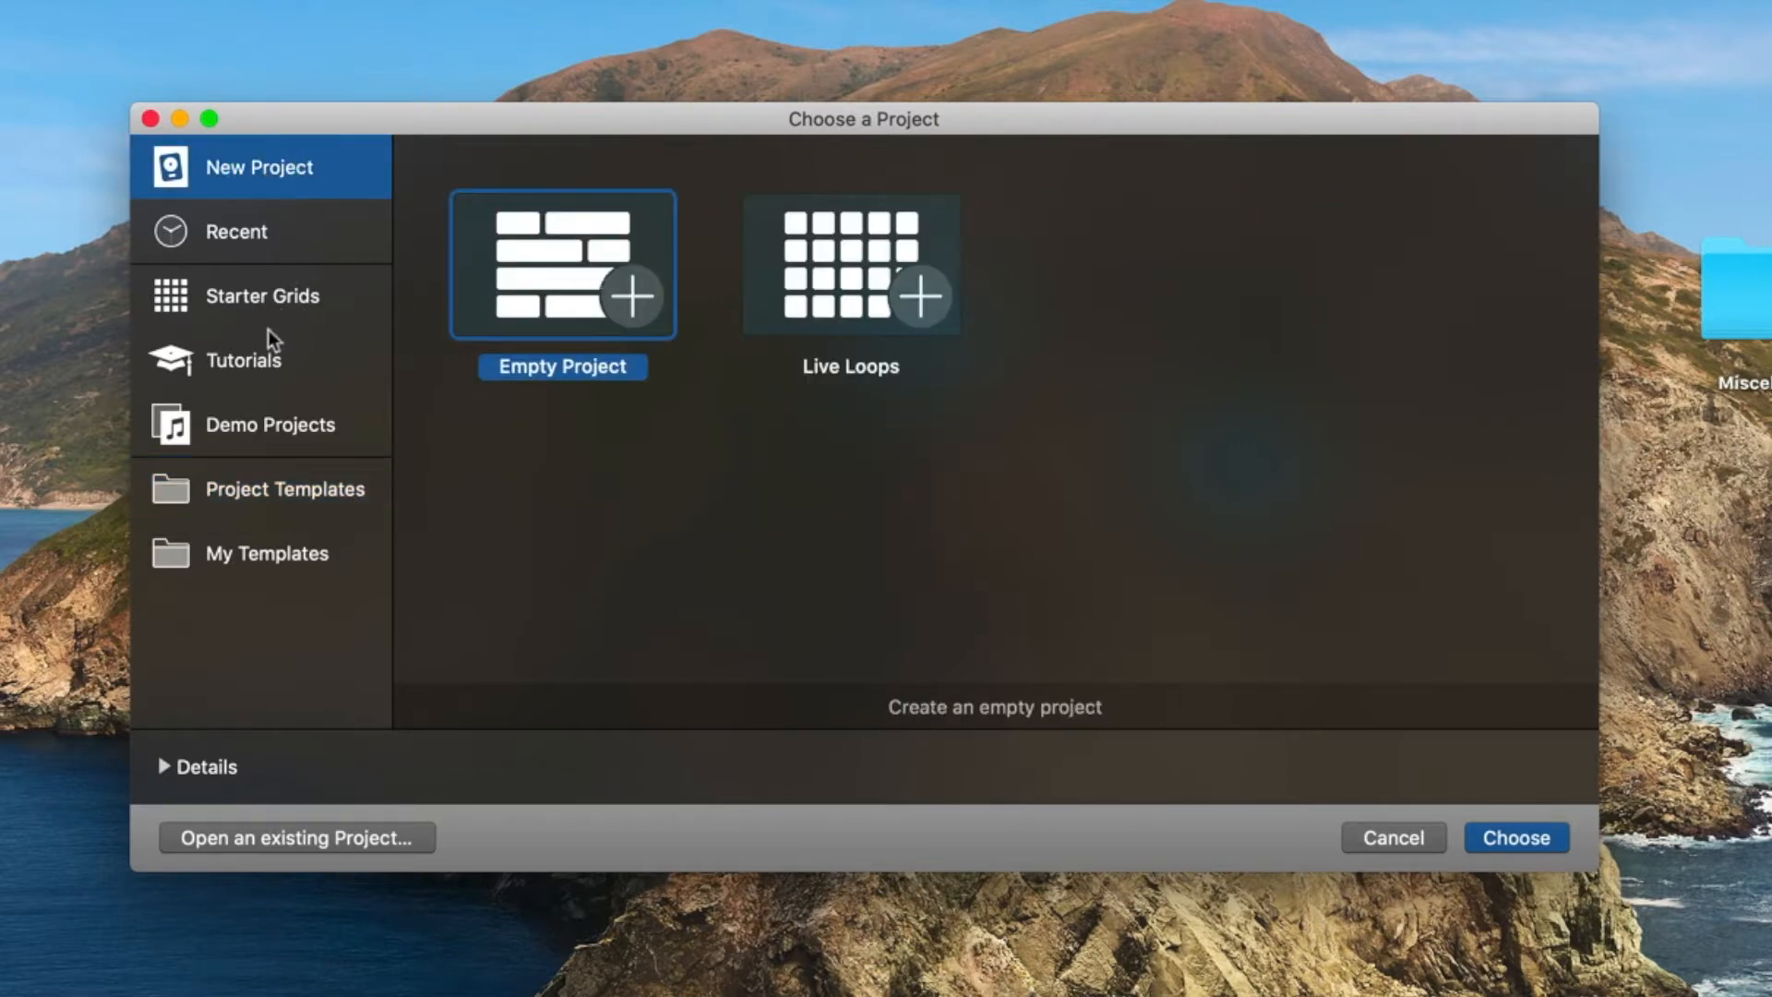
{"action": "left_click", "coordinate": [262, 363]}
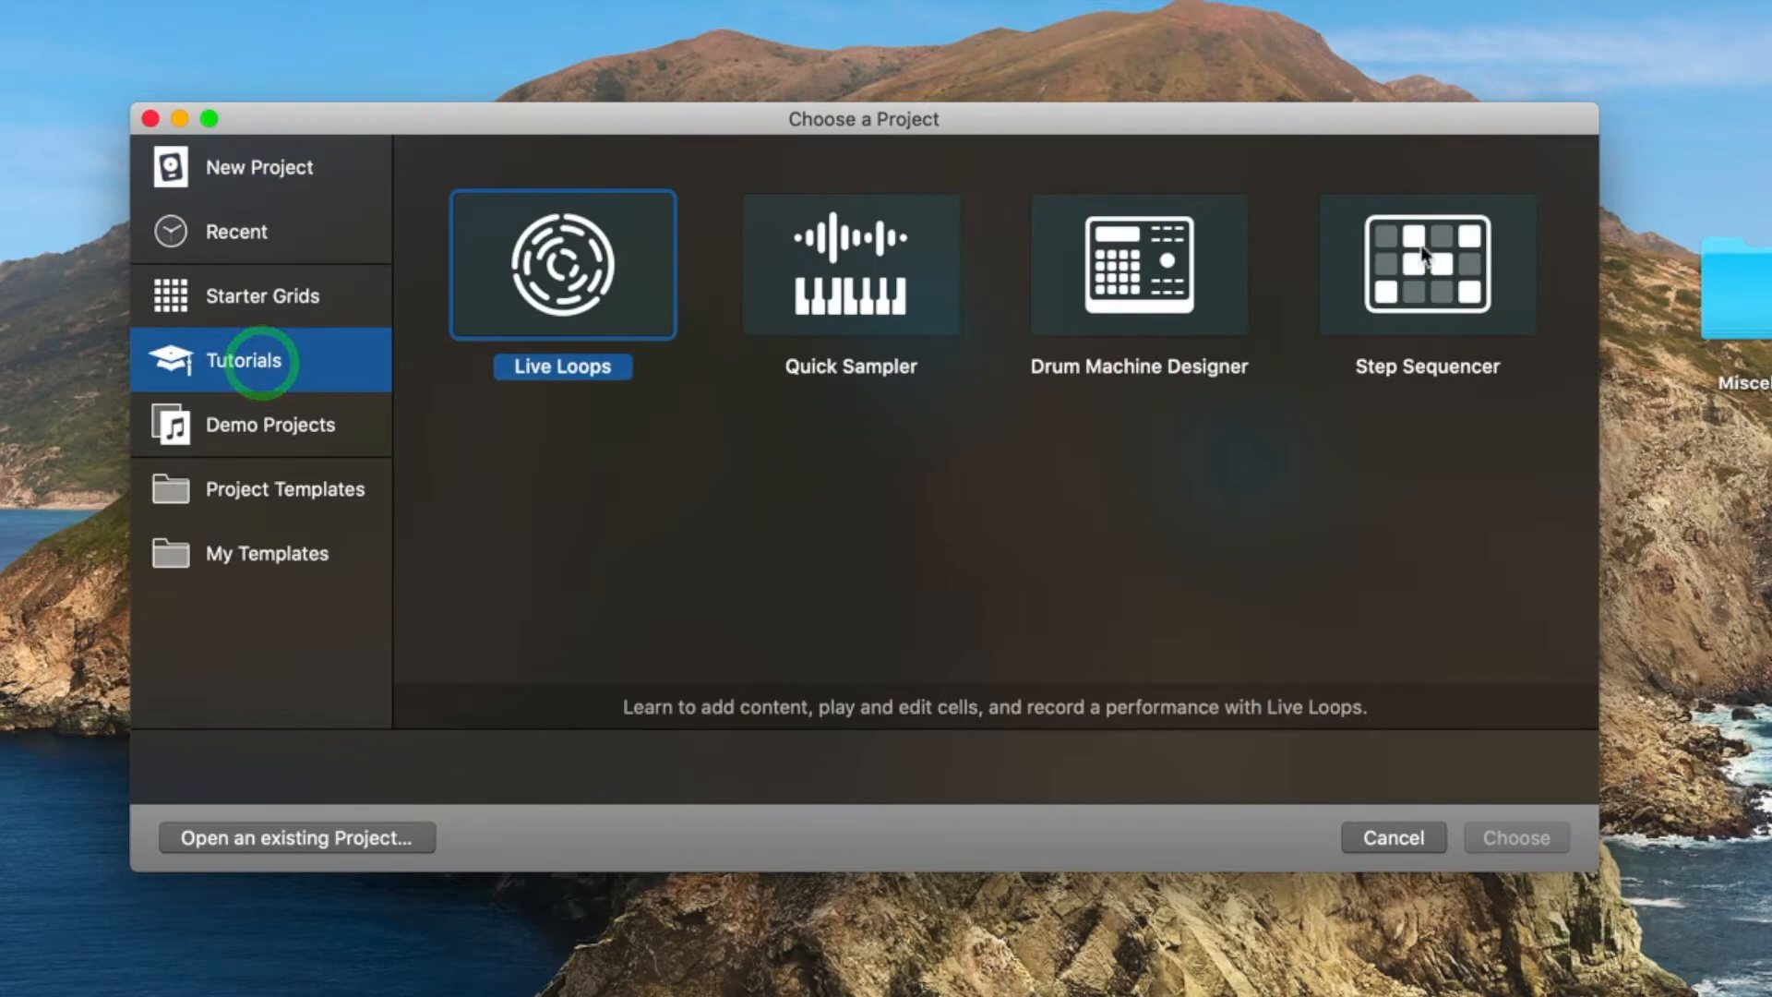
{"action": "left_click", "coordinate": [283, 426]}
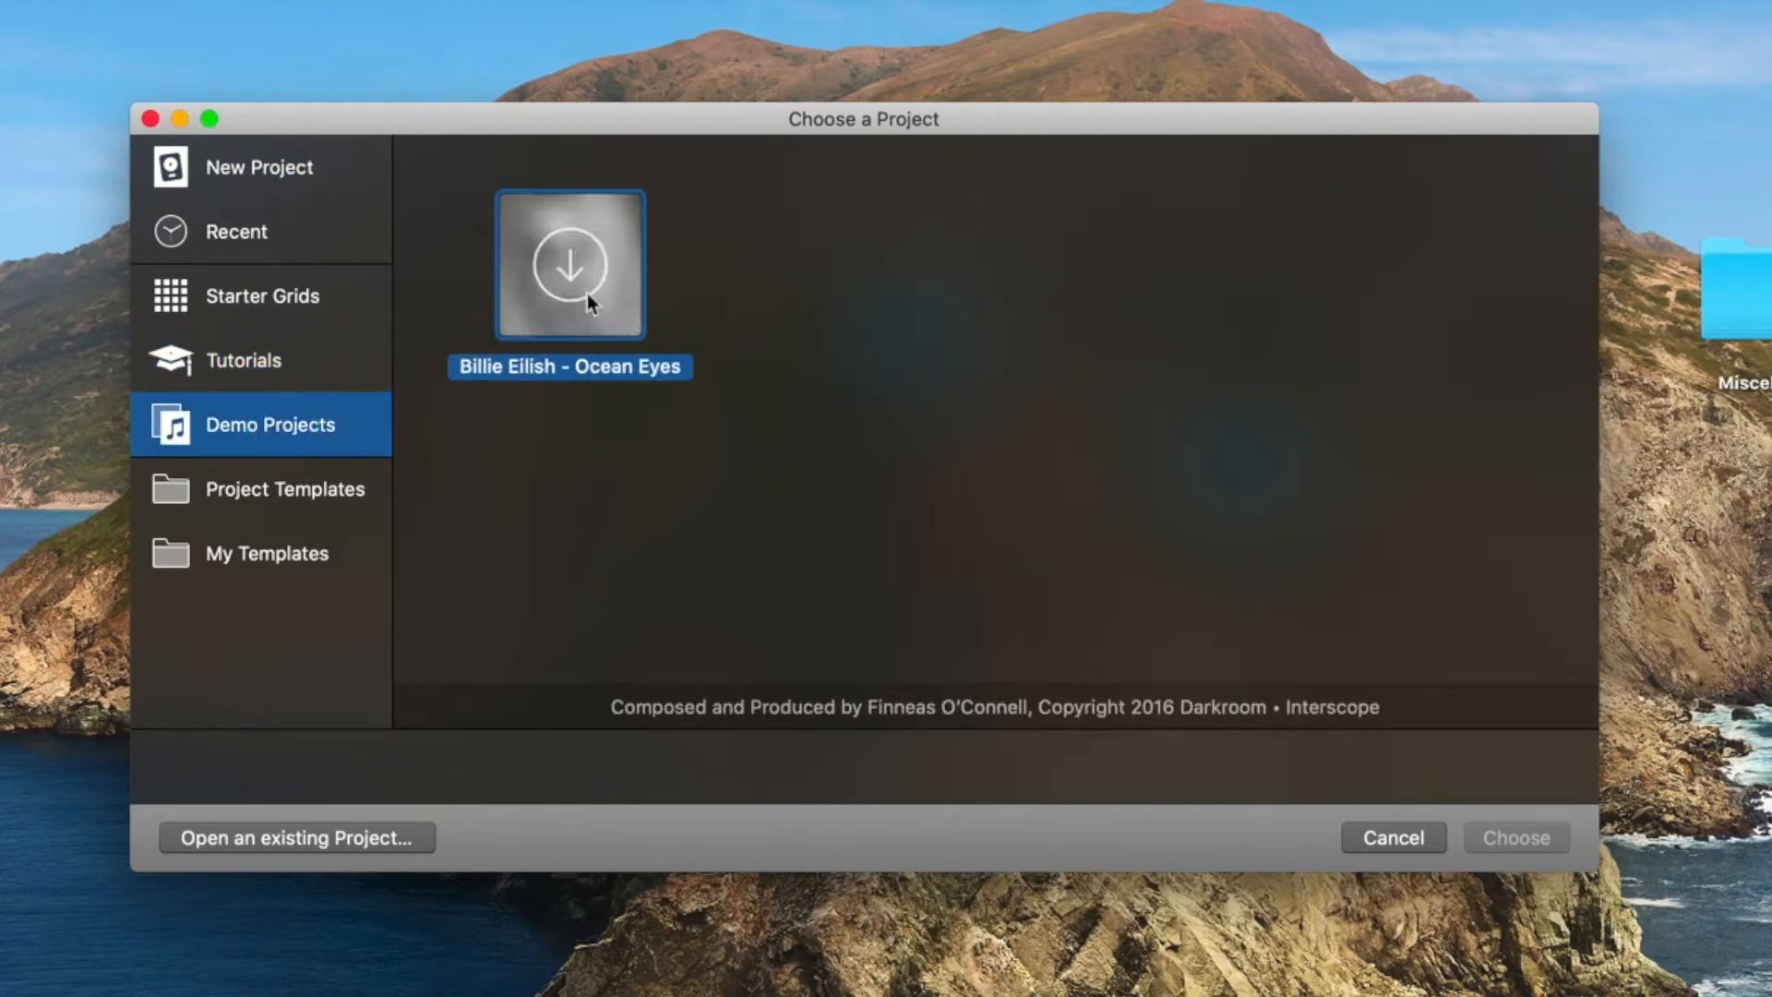
{"action": "left_click", "coordinate": [308, 495]}
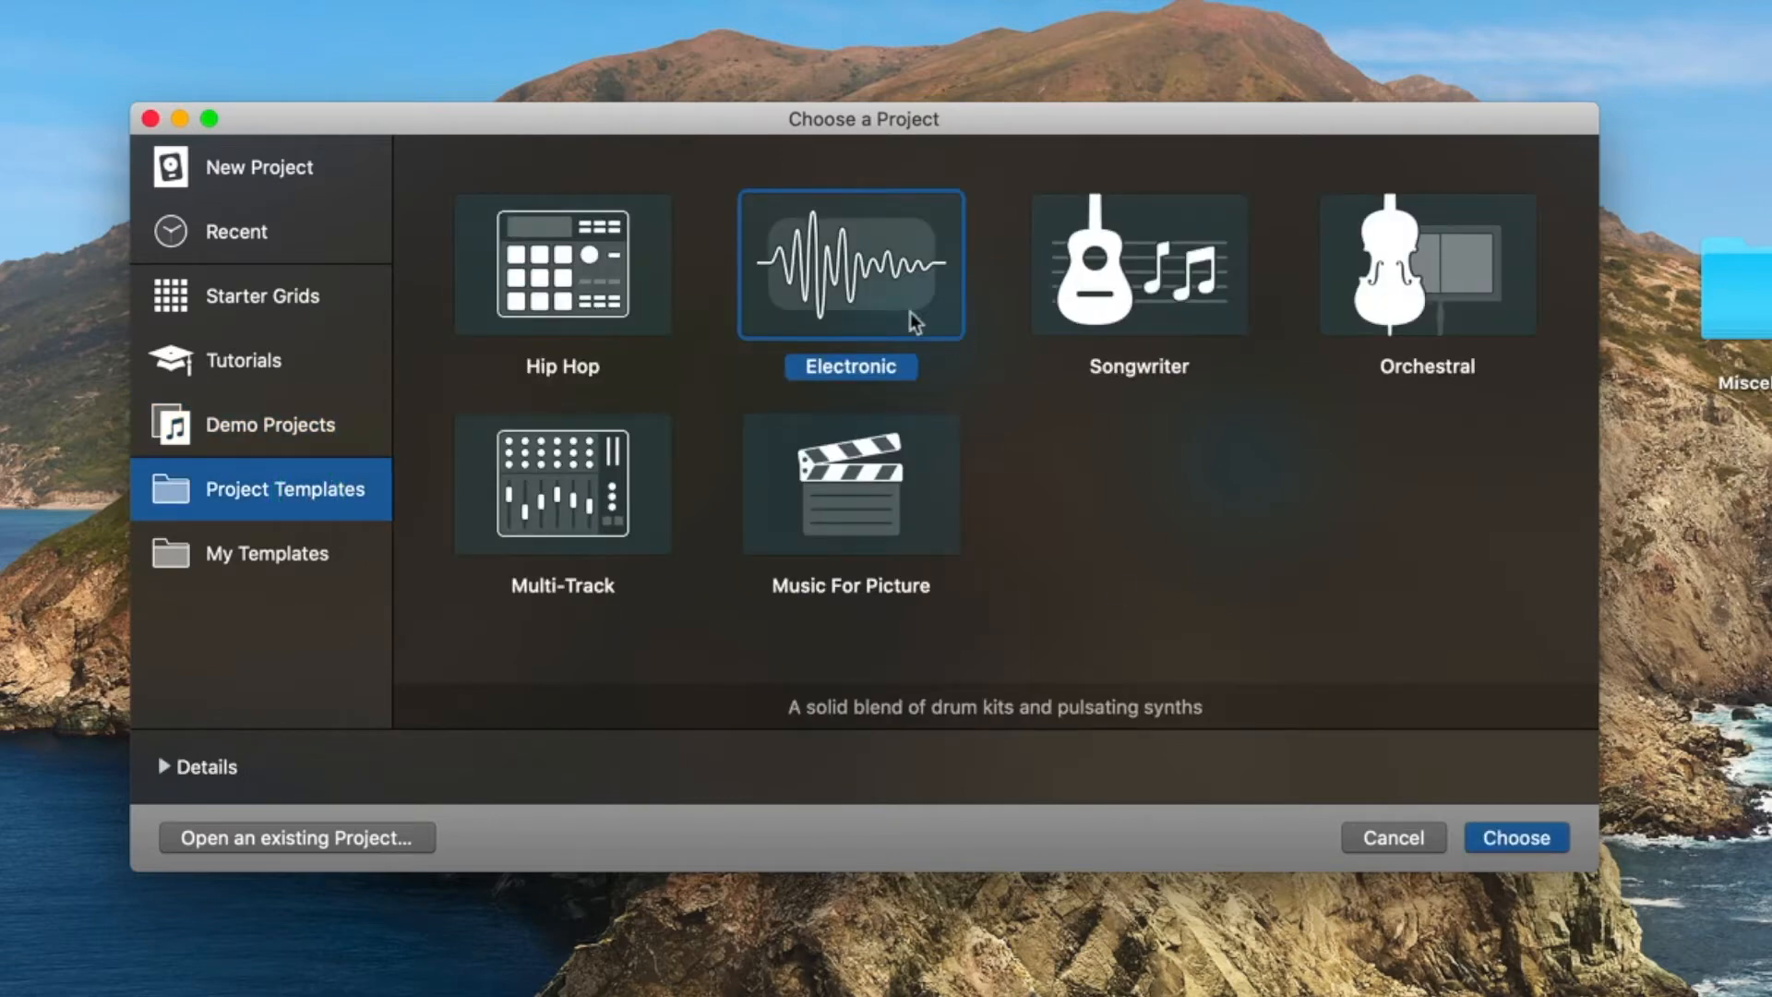
{"action": "left_click", "coordinate": [1530, 842]}
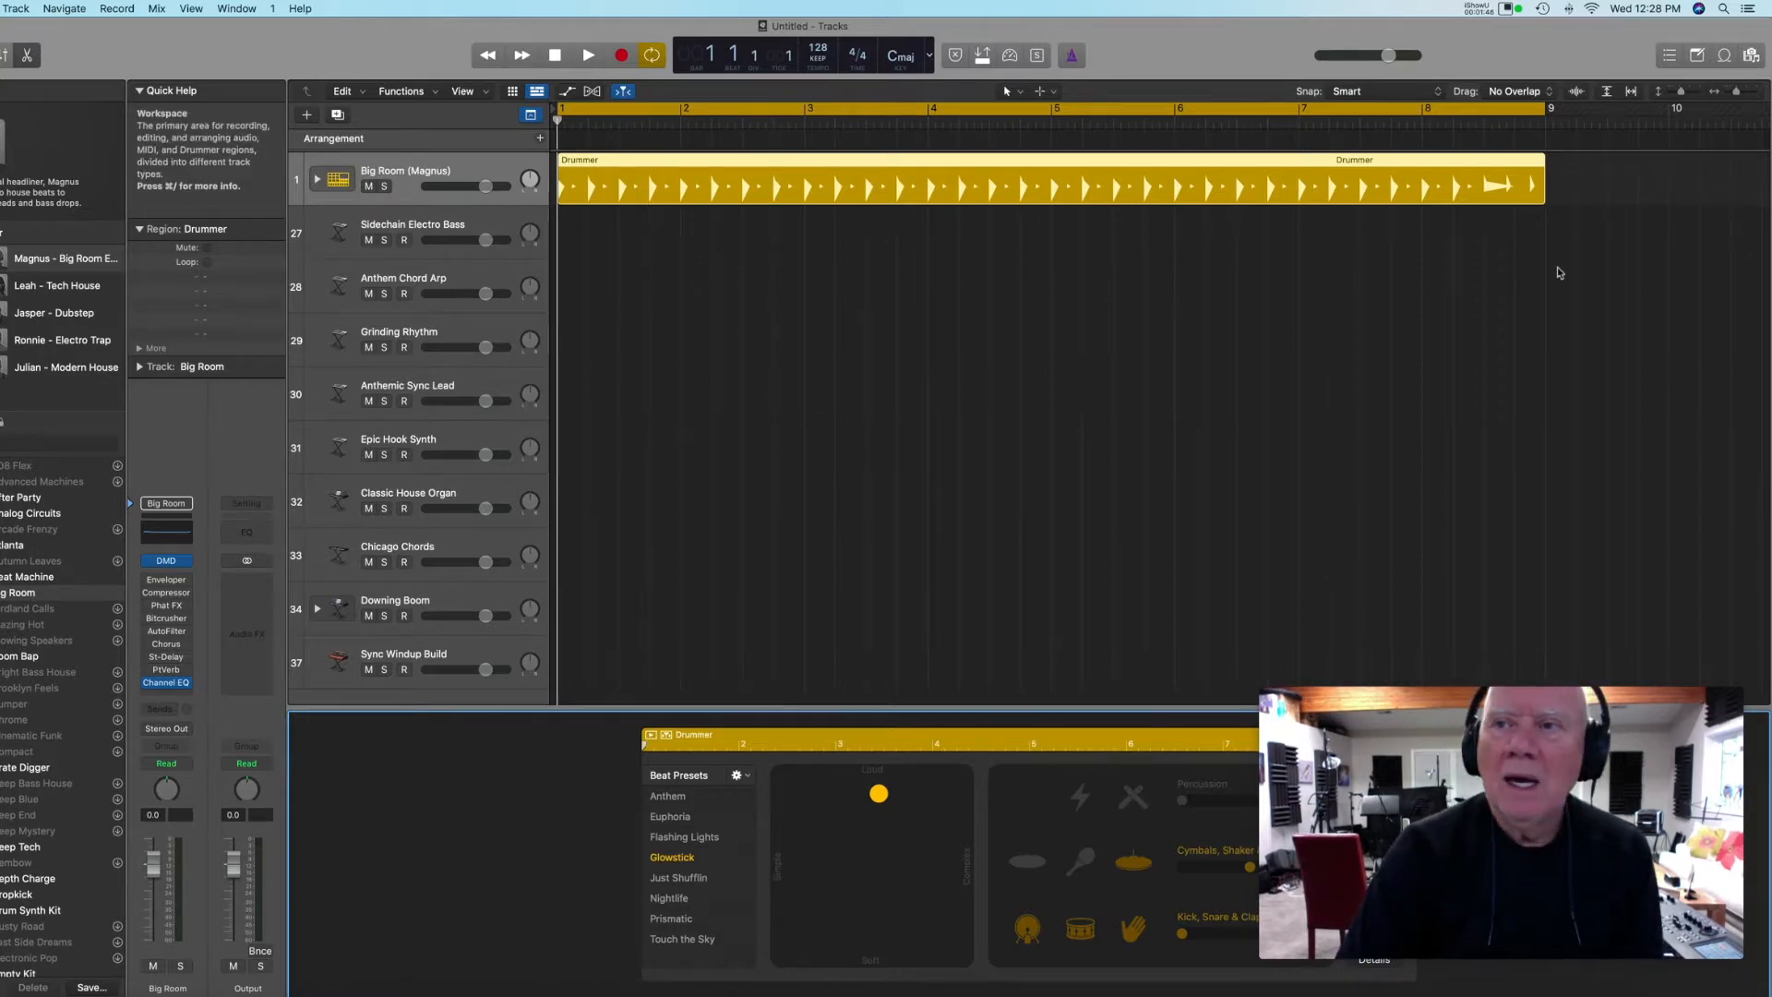
Hide the Drummer editor below the tracks area.
{"action": "left_click", "coordinate": [1508, 10]}
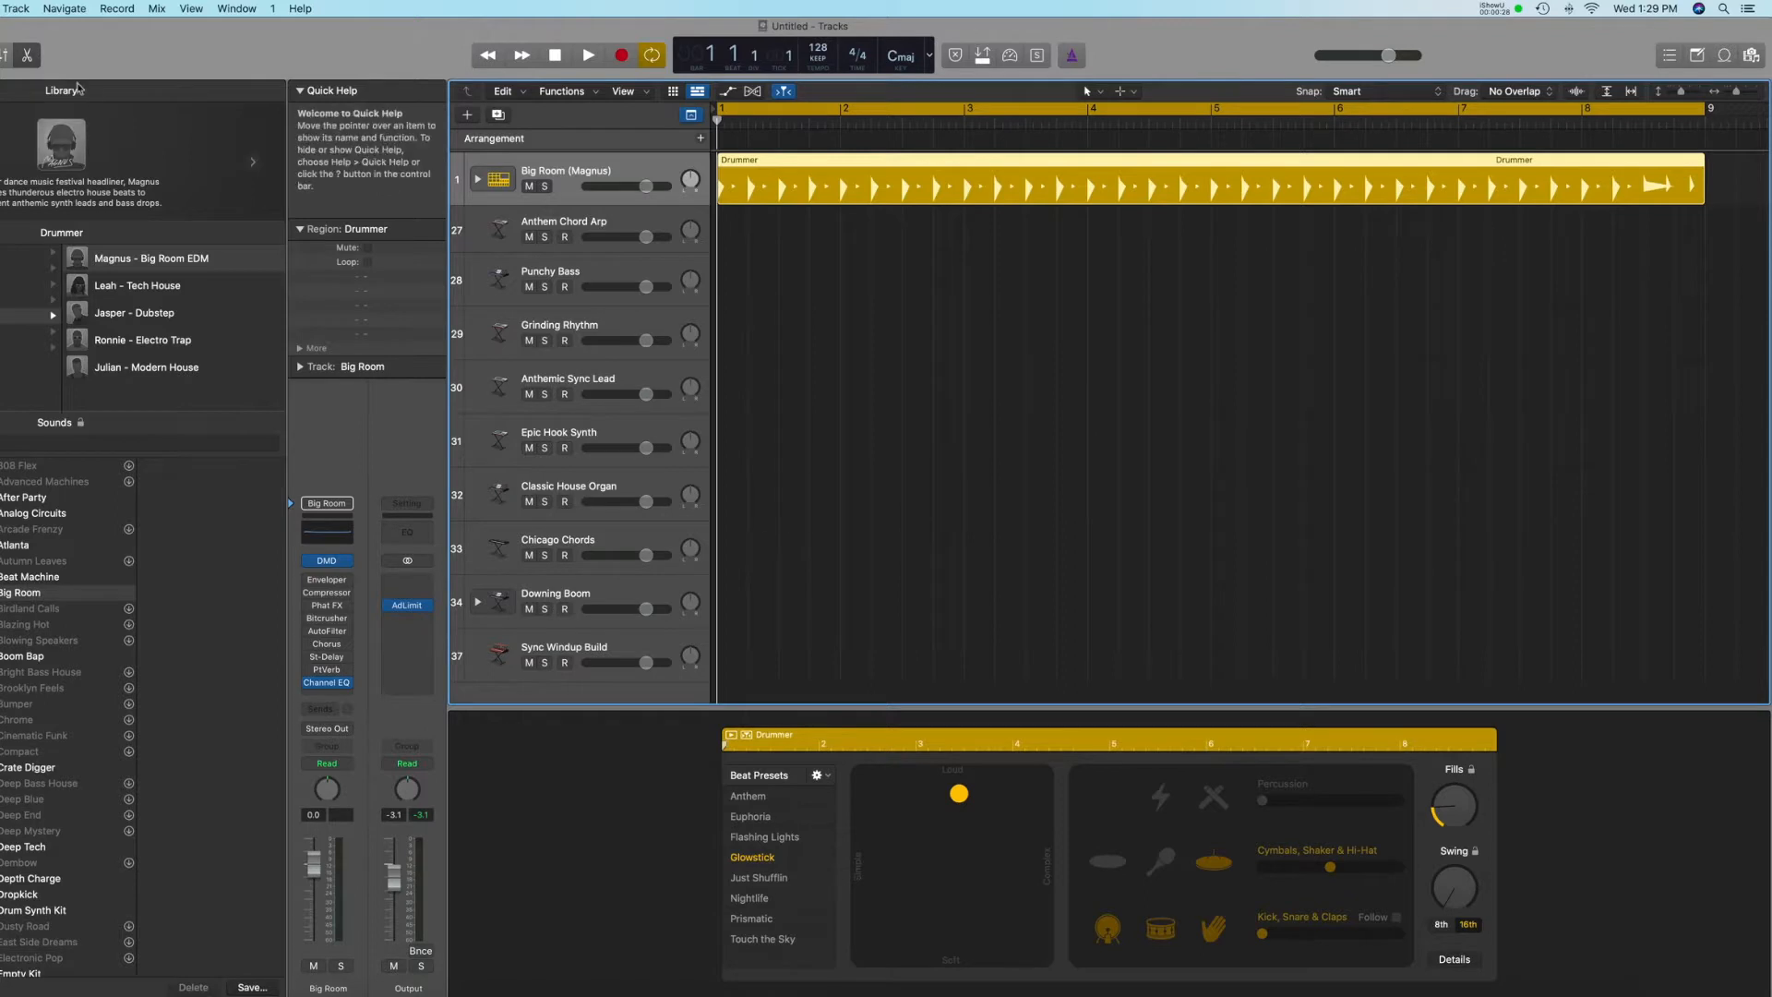
{"action": "left_click", "coordinate": [28, 61]}
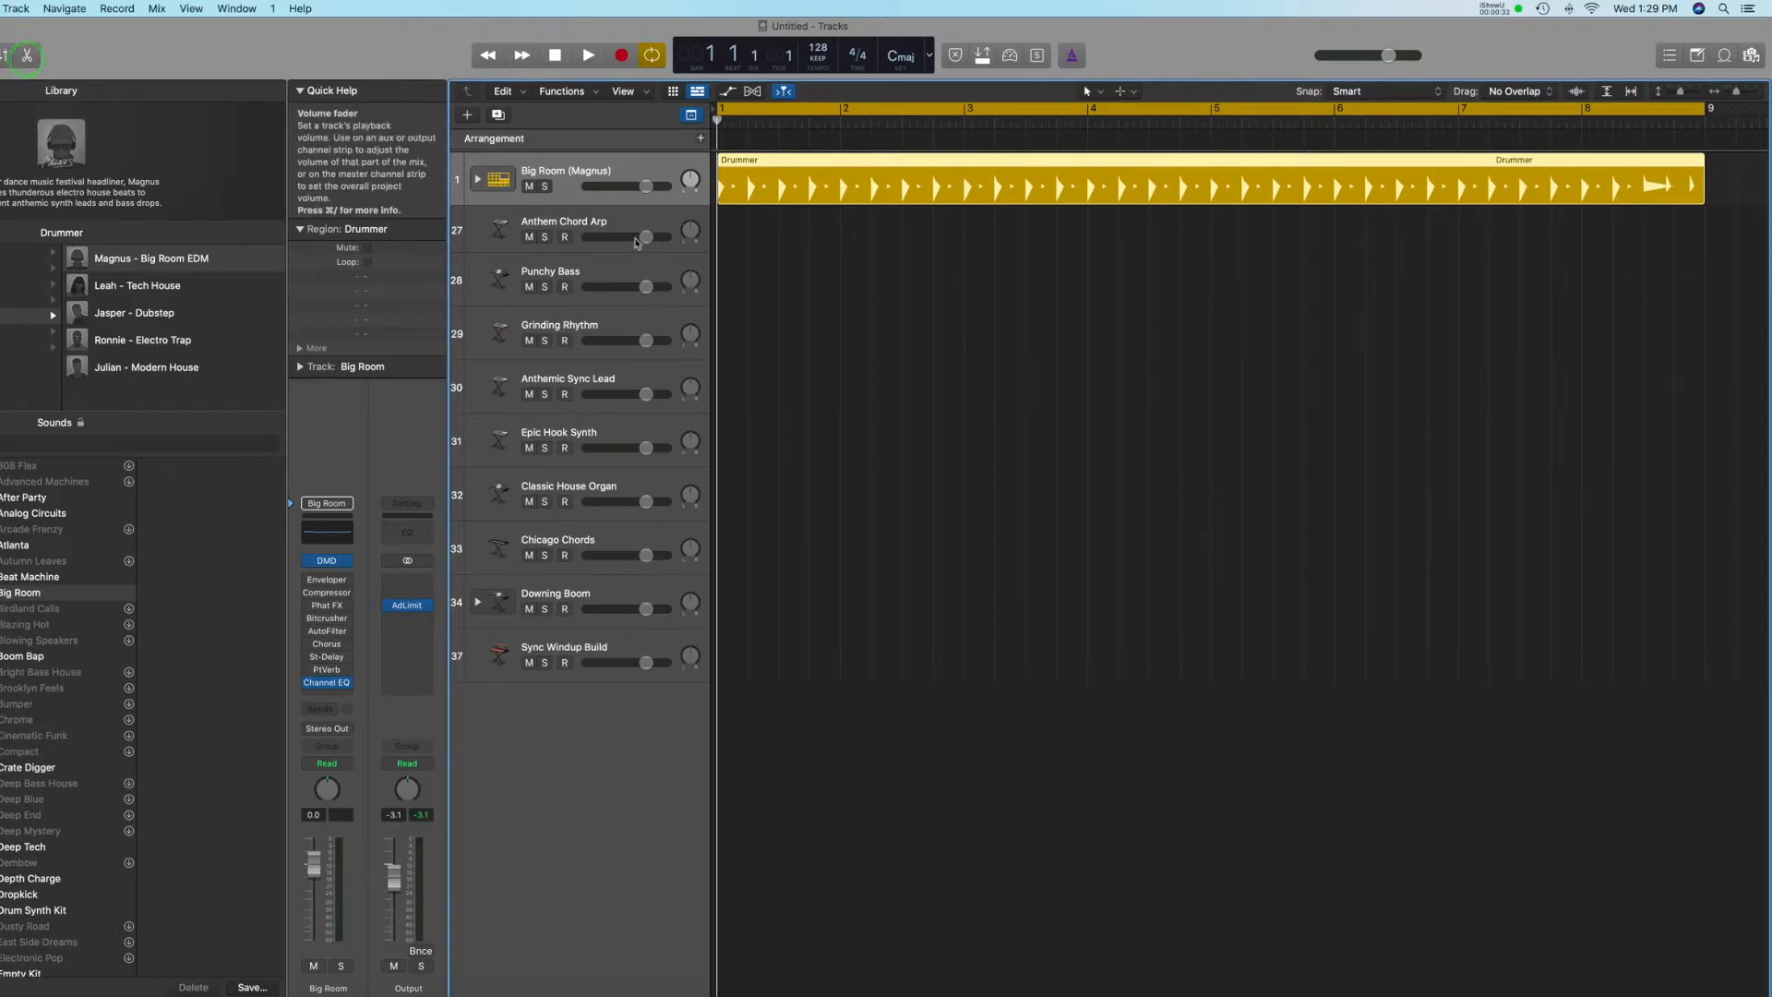
Enlarge the Anthem Chord Arp track and arm it for recording.
{"action": "left_click", "coordinate": [585, 221]}
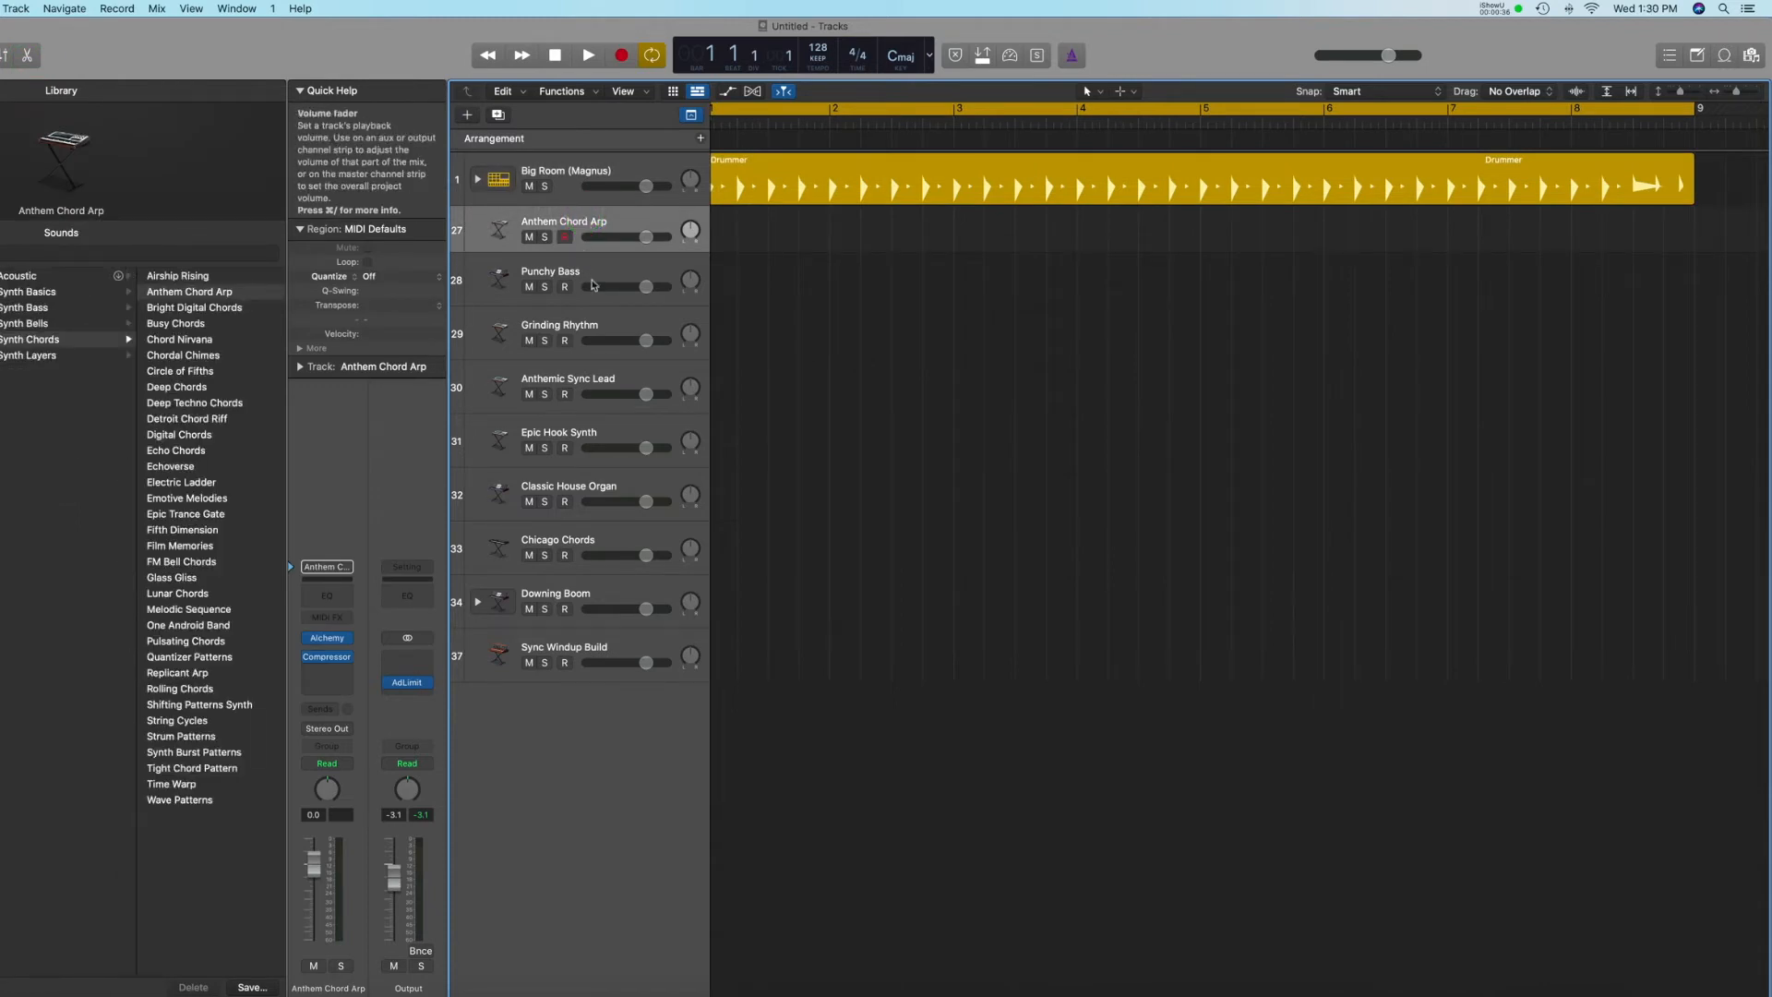
{"action": "left_click_drag", "start_coordinate": [587, 251], "coordinate": [584, 316]}
{"action": "left_click", "coordinate": [565, 231]}
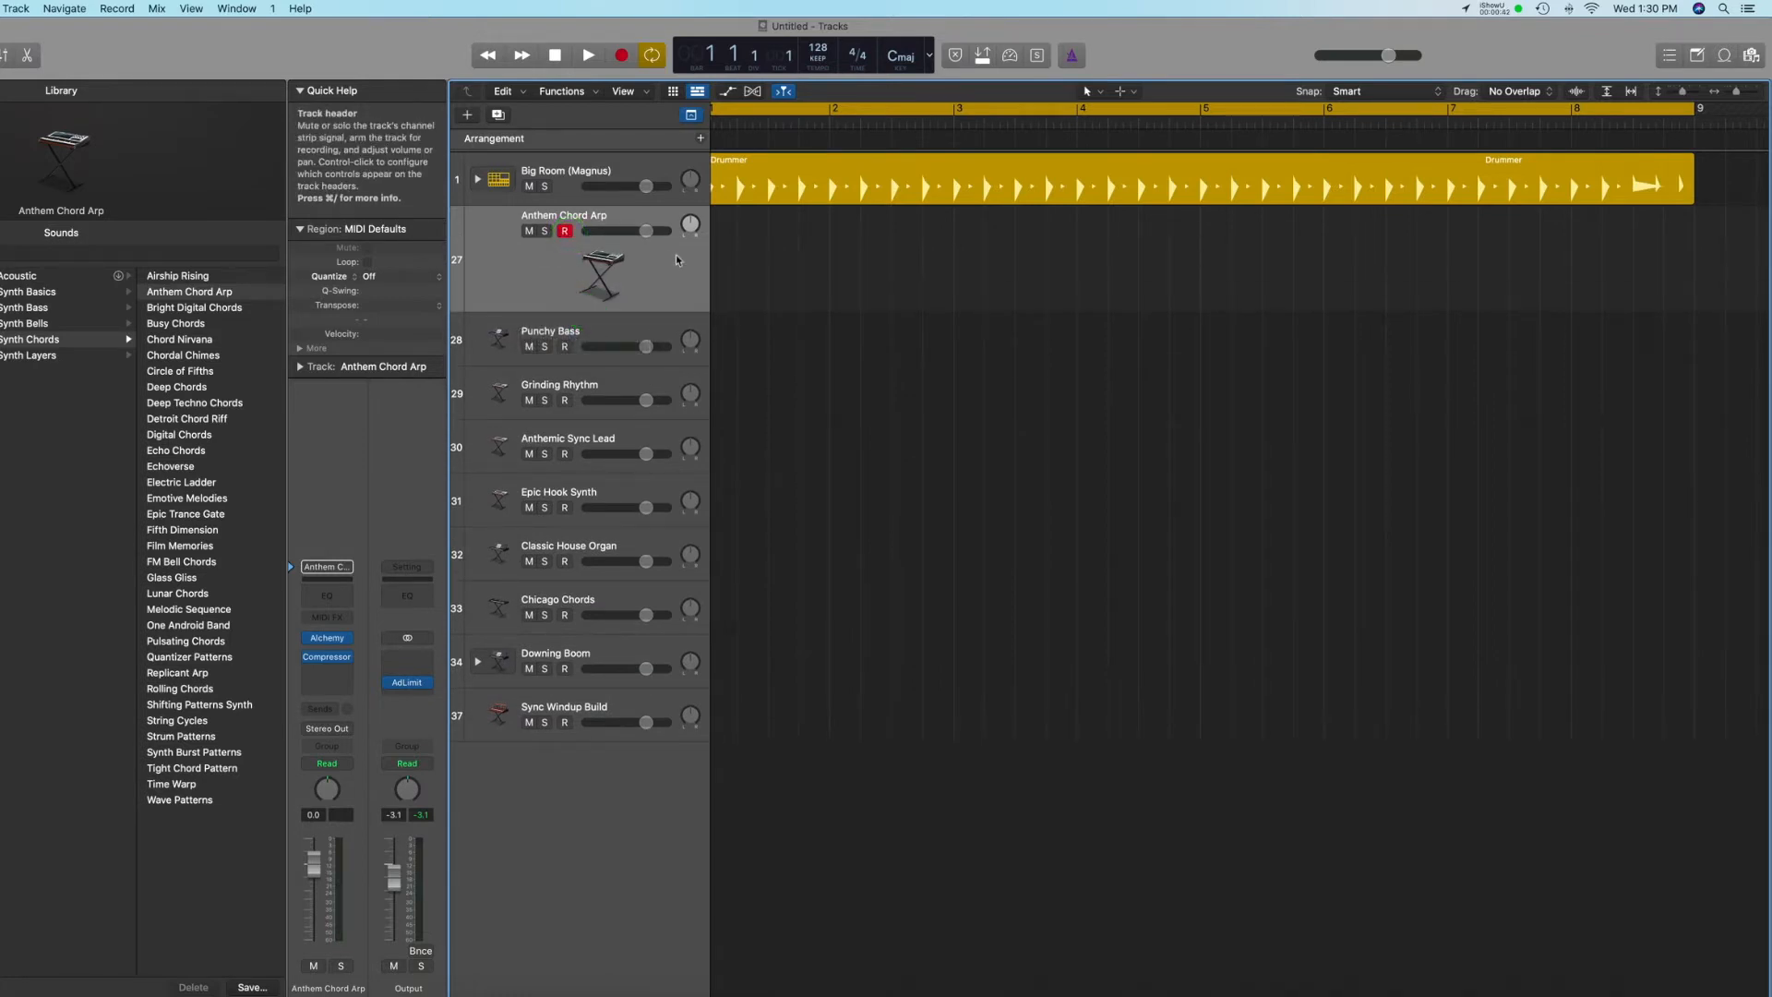
Record an eight-bar chord progression from bar 1 on the Anthem Chord Arp track, stopping the transport at the end.
{"action": "scroll", "coordinate": [676, 256], "scroll_direction": "left", "scroll_amount": 1}
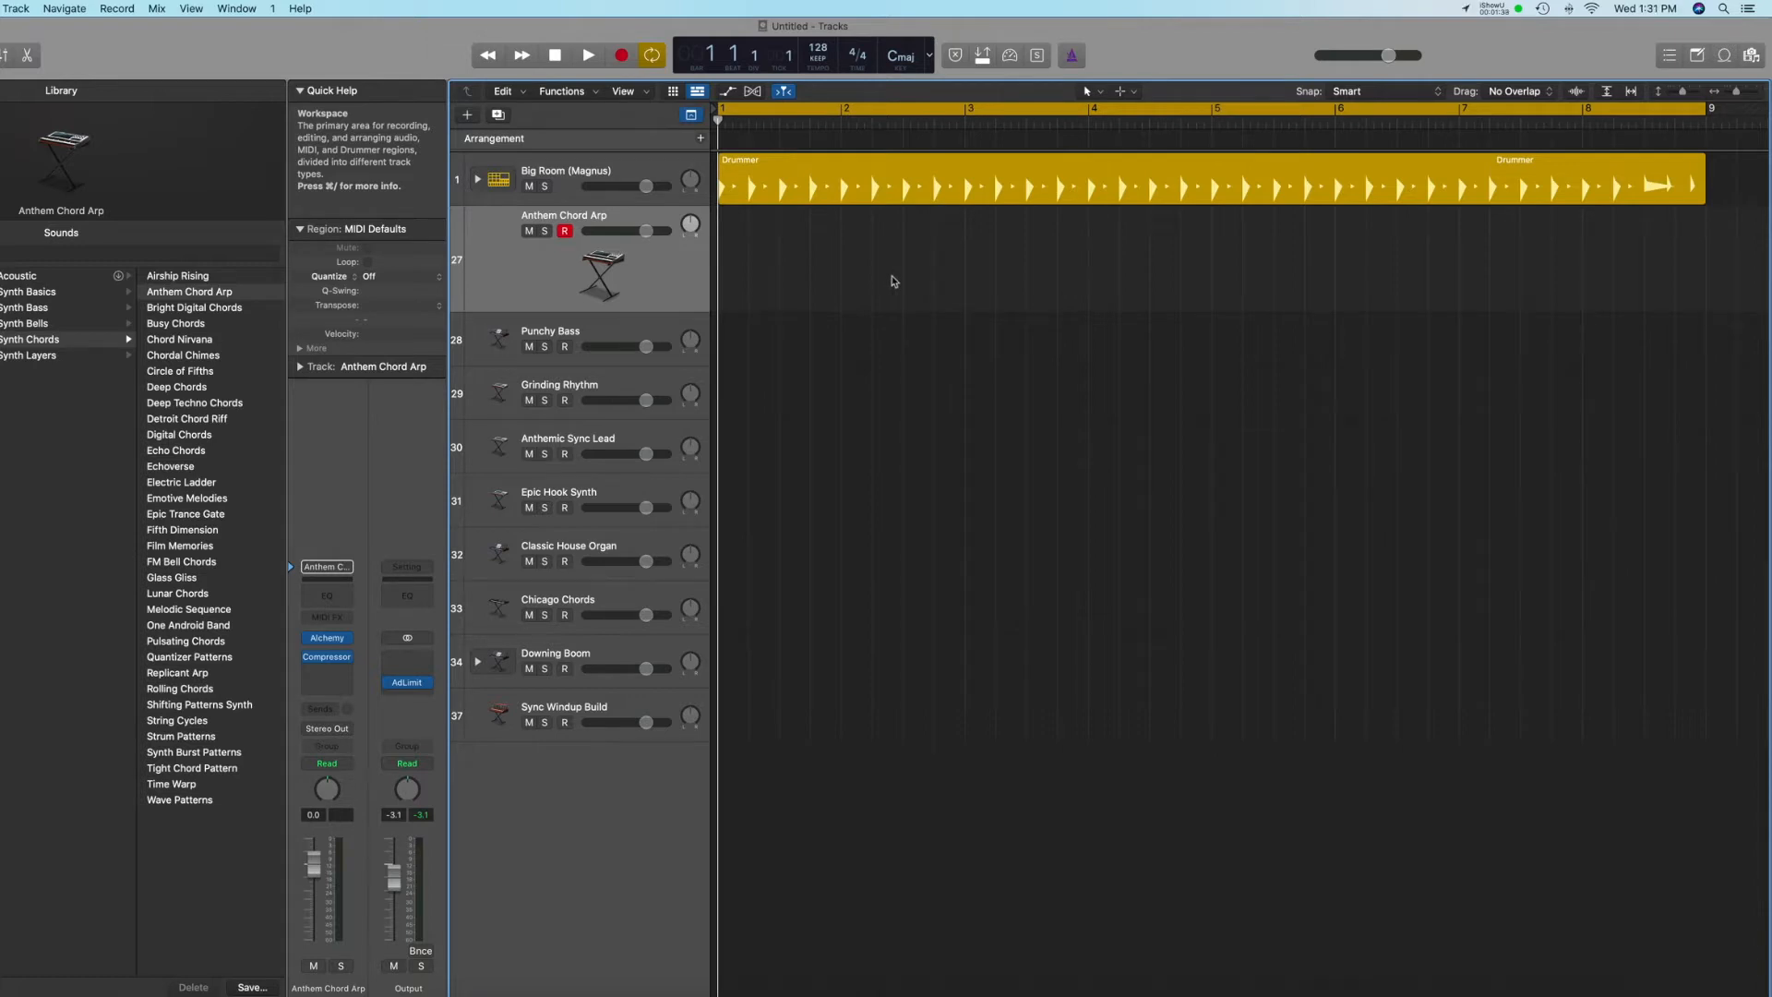
{"action": "key", "text": "space"}
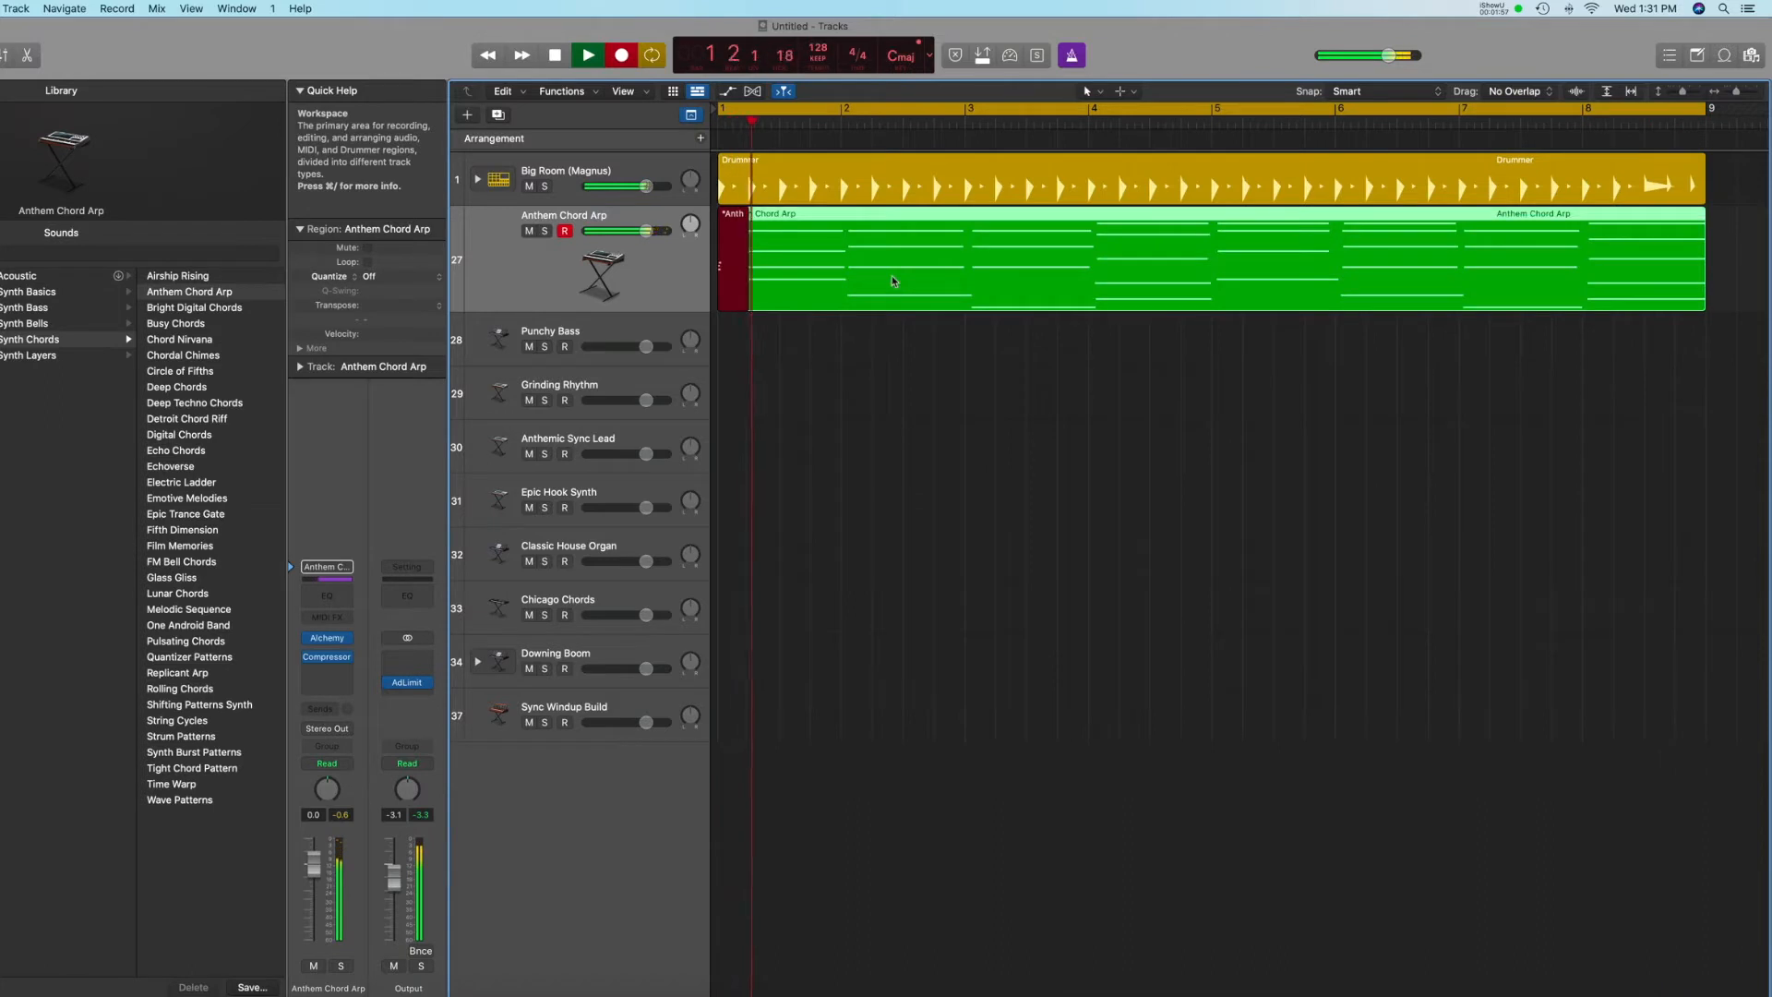
{"action": "key", "text": "space"}
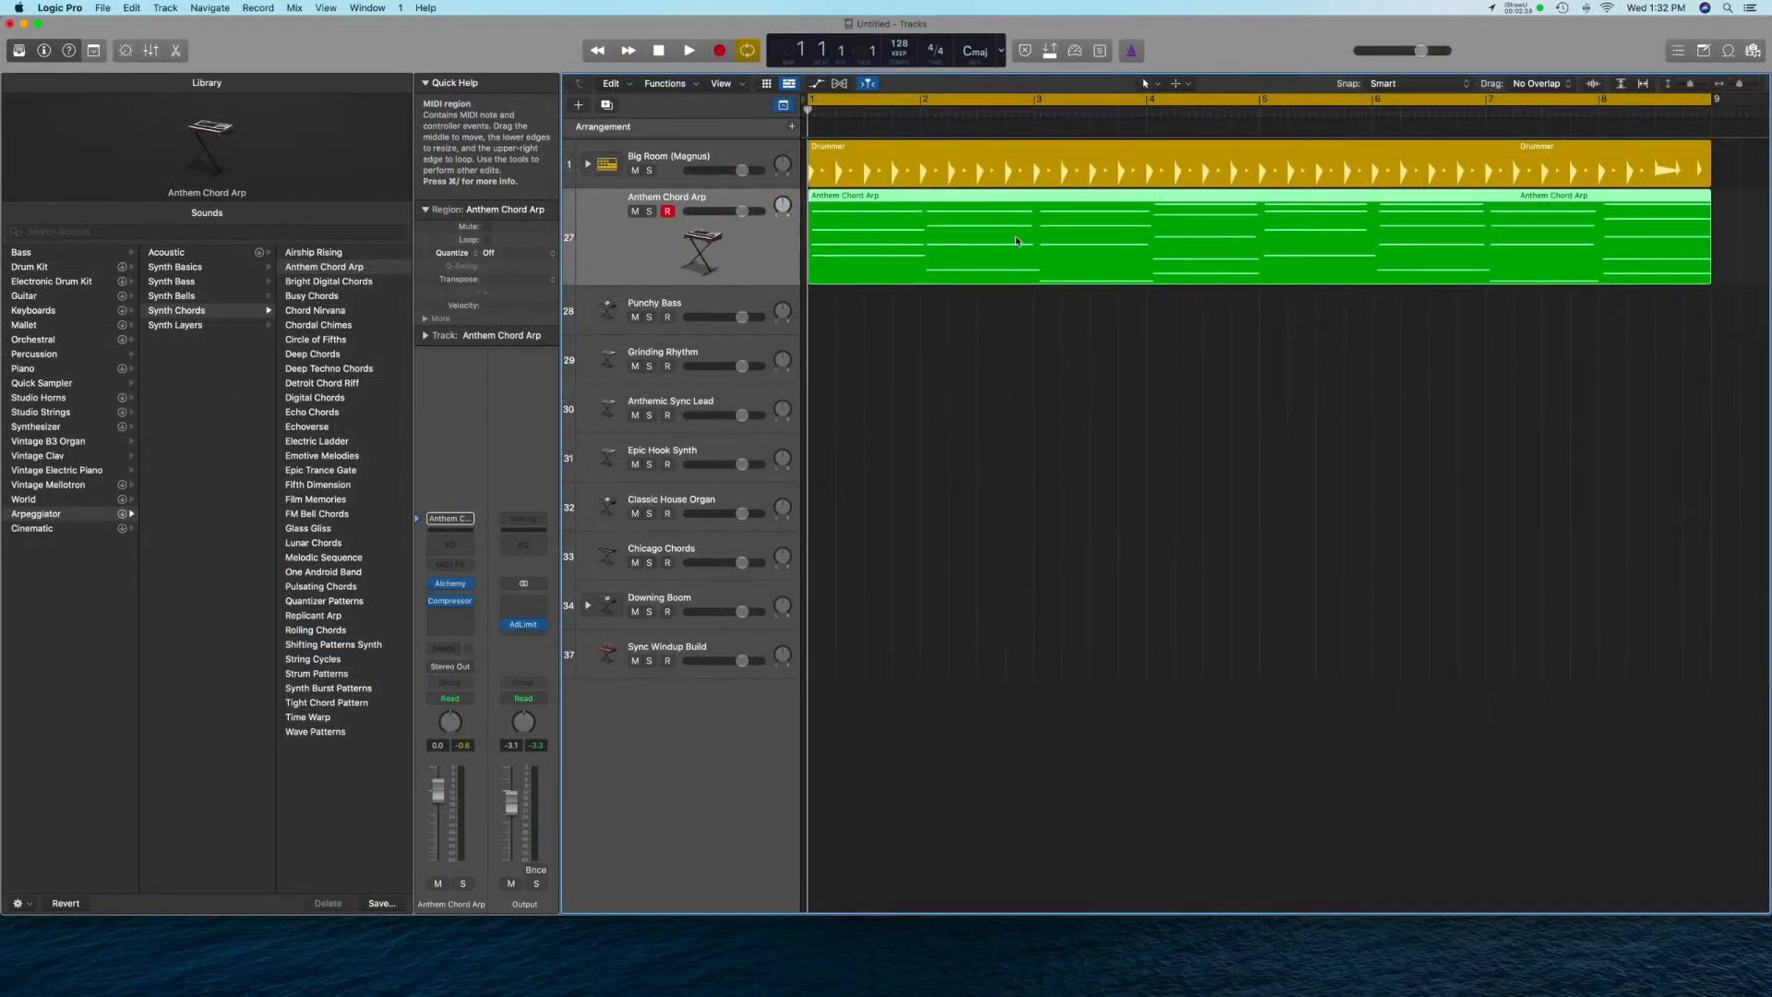
Show the Anthem Chord Arp region in the Piano Roll and hide the Library to make room.
{"action": "double_click", "coordinate": [995, 244]}
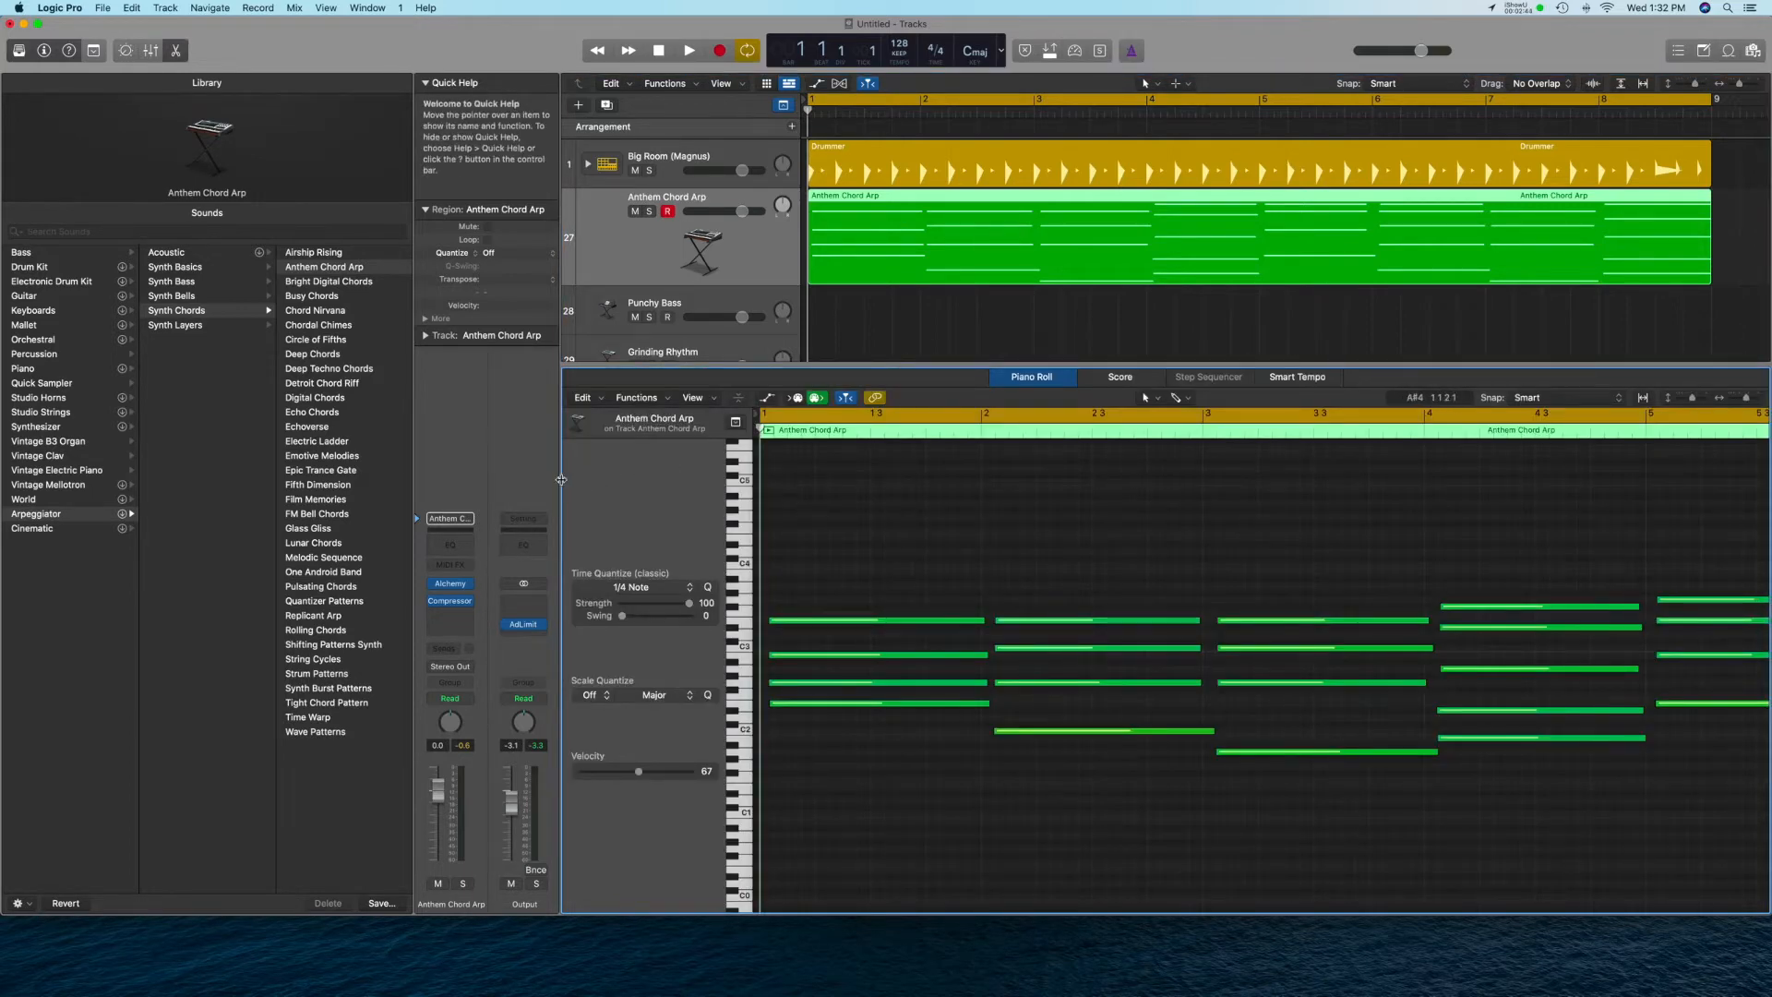
{"action": "left_click", "coordinate": [18, 51]}
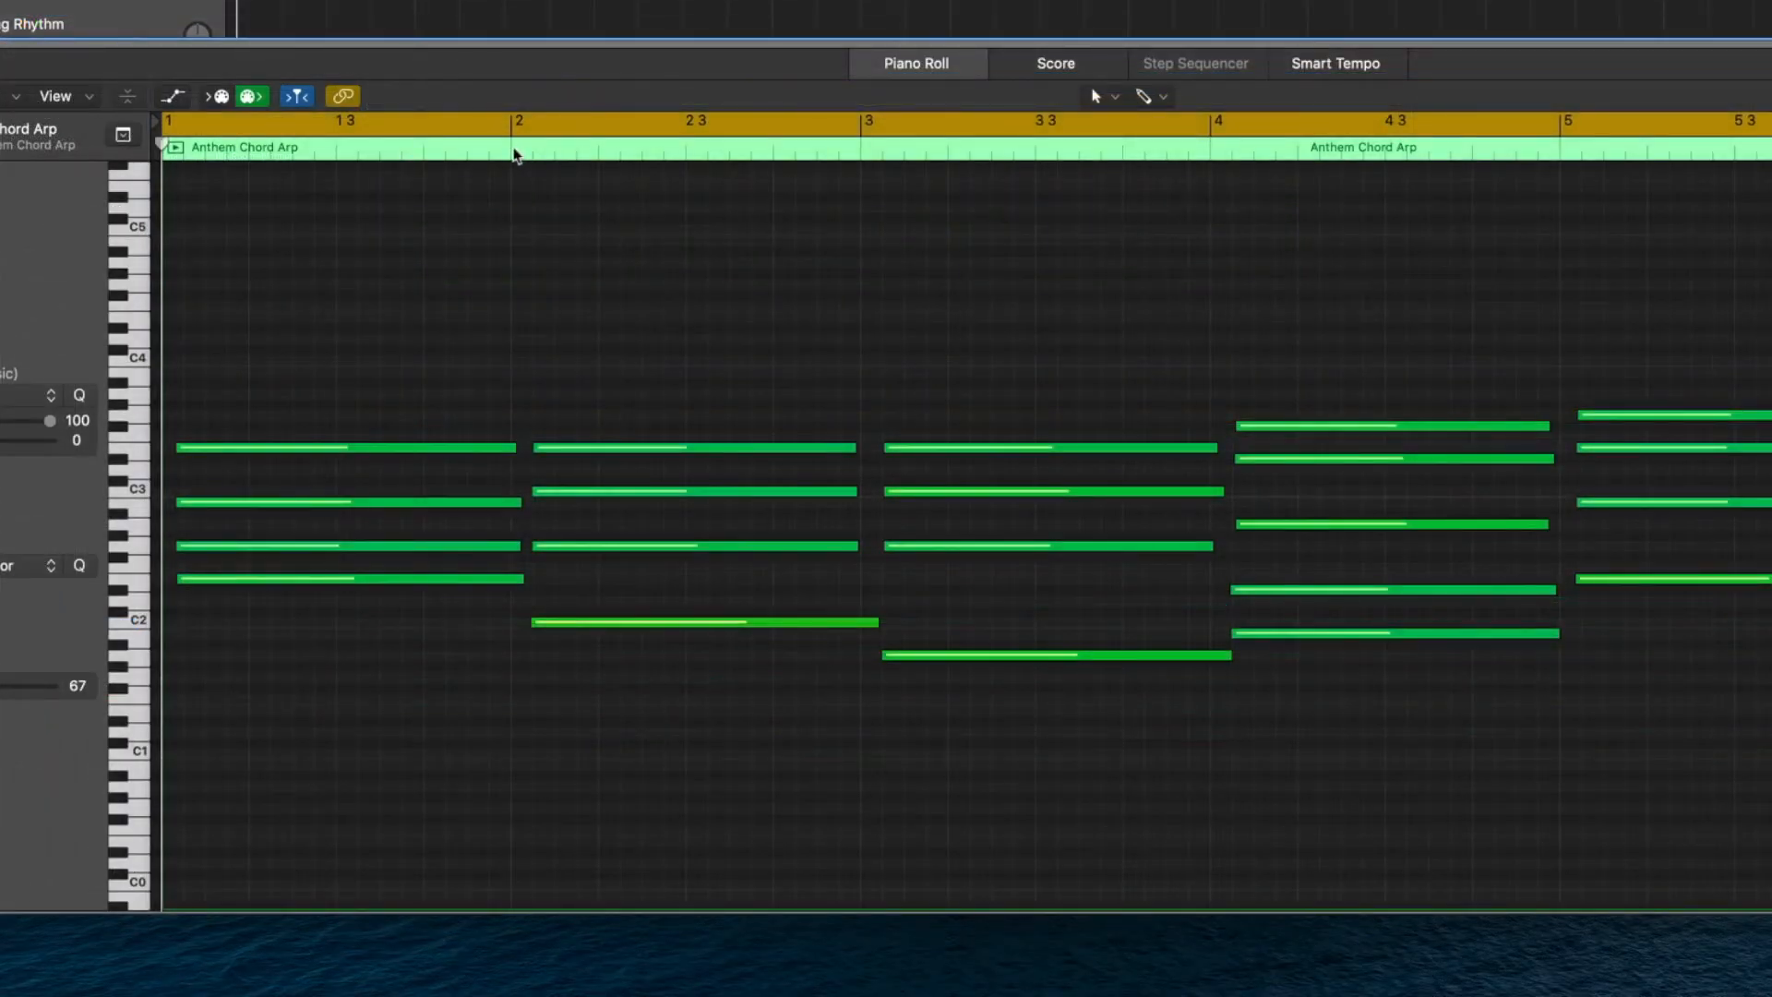
Play the recorded chords from the beginning of the region while viewing them in the Piano Roll.
{"action": "left_click", "coordinate": [512, 150]}
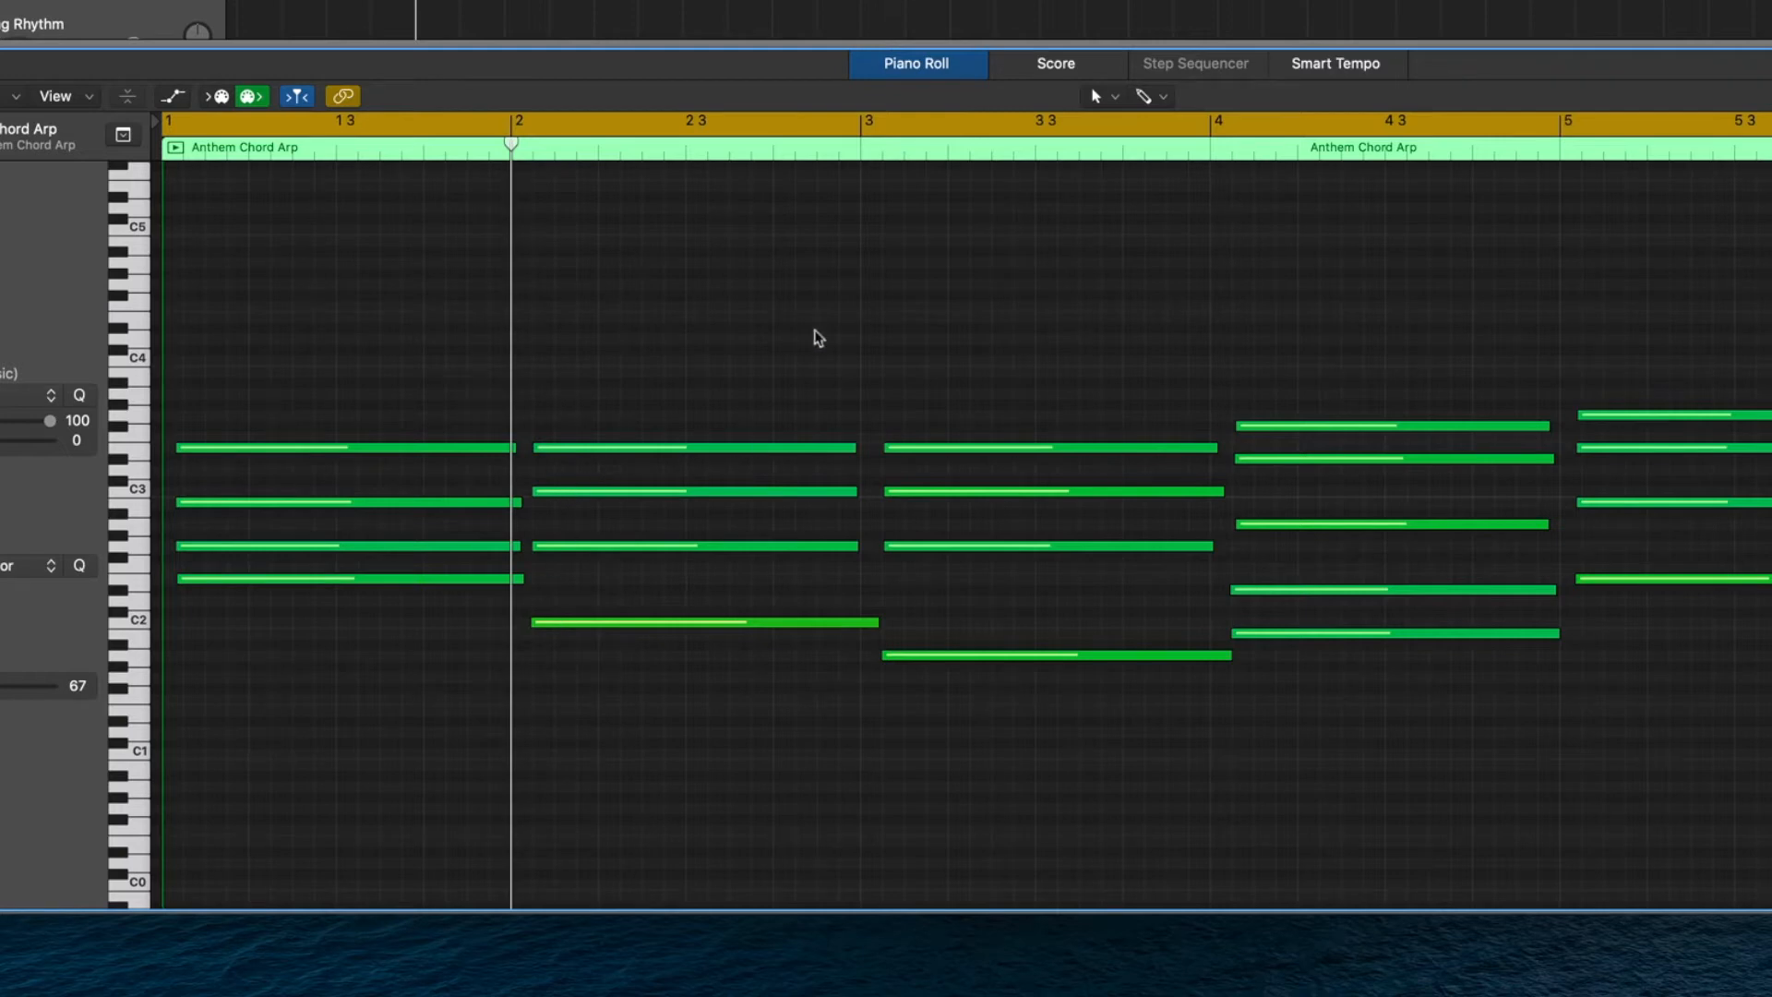
{"action": "left_click", "coordinate": [860, 150]}
{"action": "key", "text": "Return"}
{"action": "key", "text": "space"}
{"action": "scroll", "coordinate": [851, 180], "scroll_direction": "up", "scroll_amount": 3}
{"action": "scroll", "coordinate": [855, 202], "scroll_direction": "down", "scroll_amount": 5}
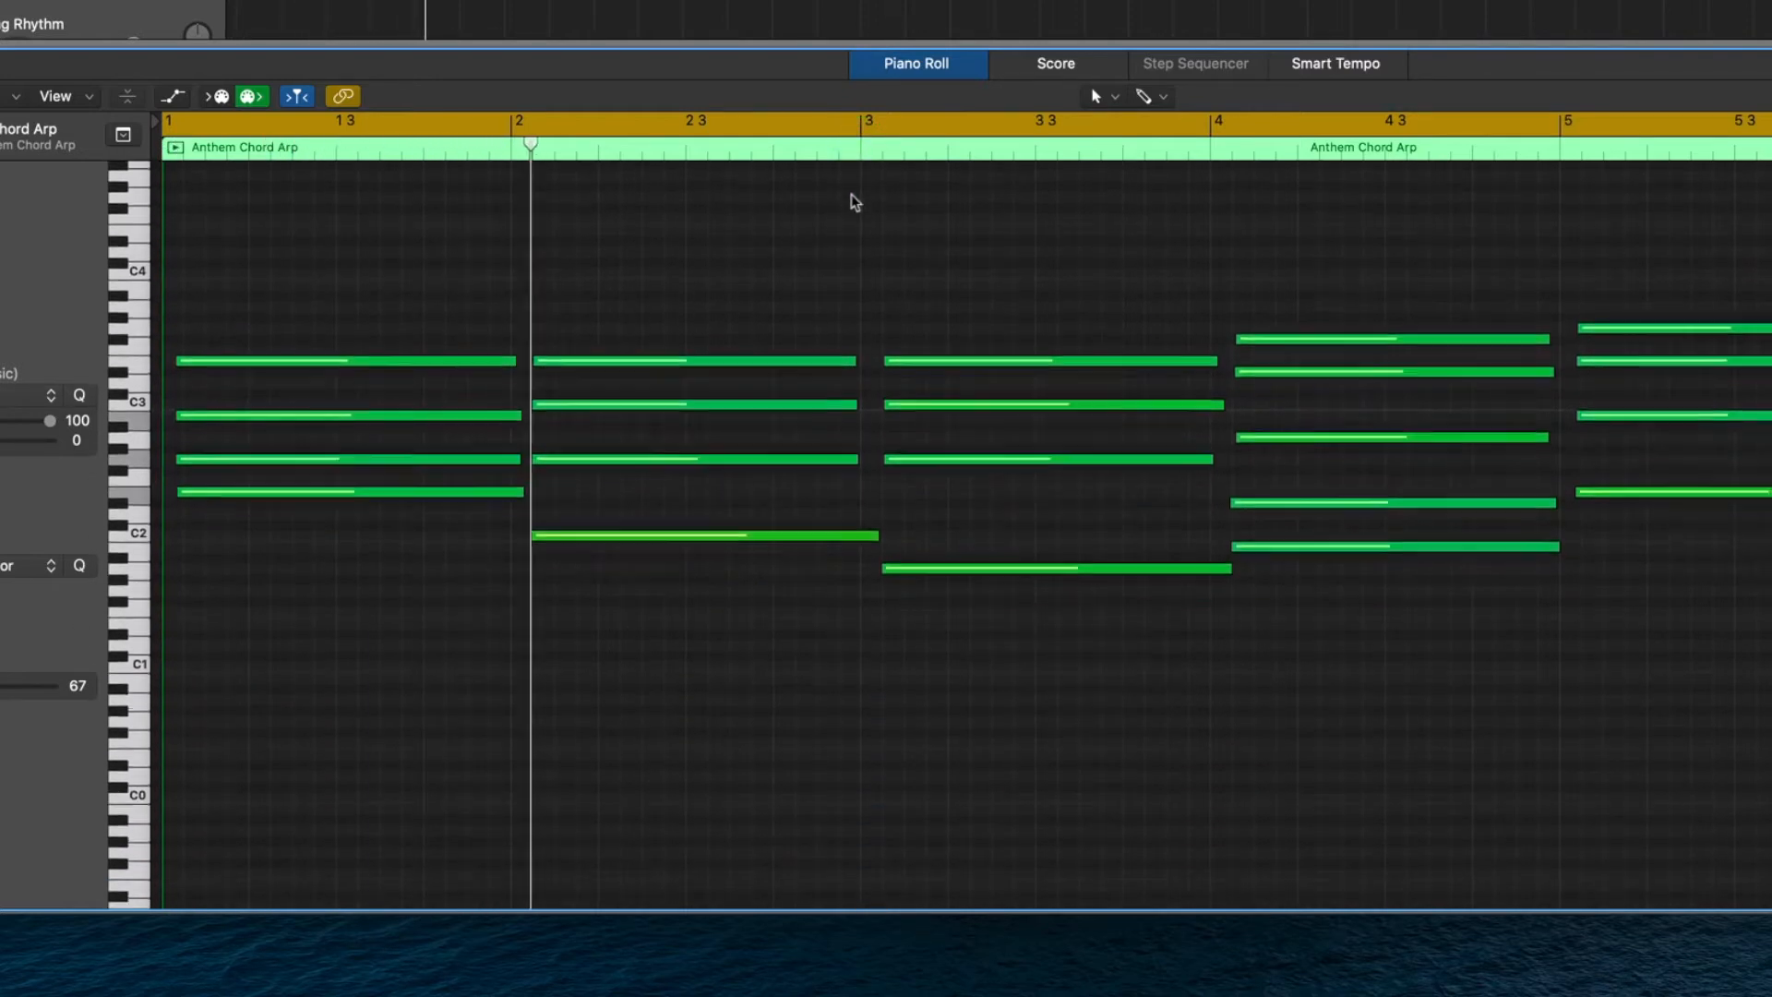
{"action": "scroll", "coordinate": [855, 202], "scroll_direction": "down", "scroll_amount": 2}
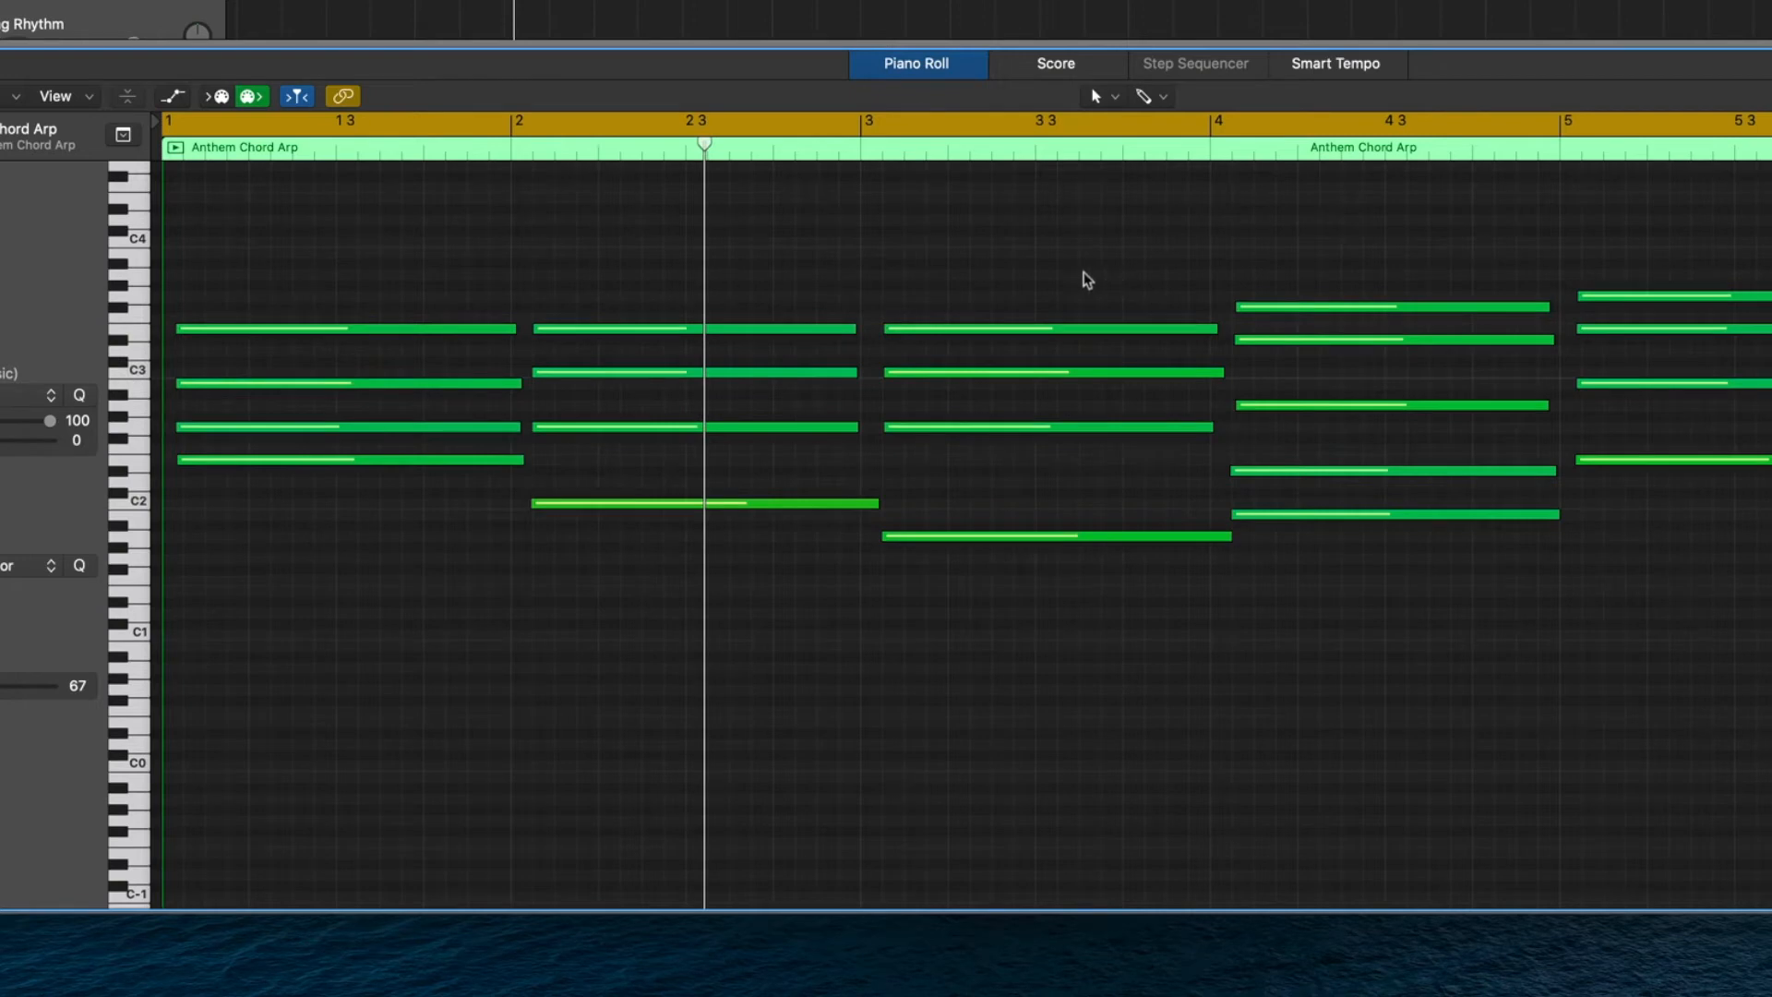
Examine the first chord's pitches by selecting notes from the piano keyboard, and look over the chords across all eight bars.
{"action": "left_click", "coordinate": [141, 332]}
{"action": "left_click", "coordinate": [139, 389]}
{"action": "left_click", "coordinate": [141, 442]}
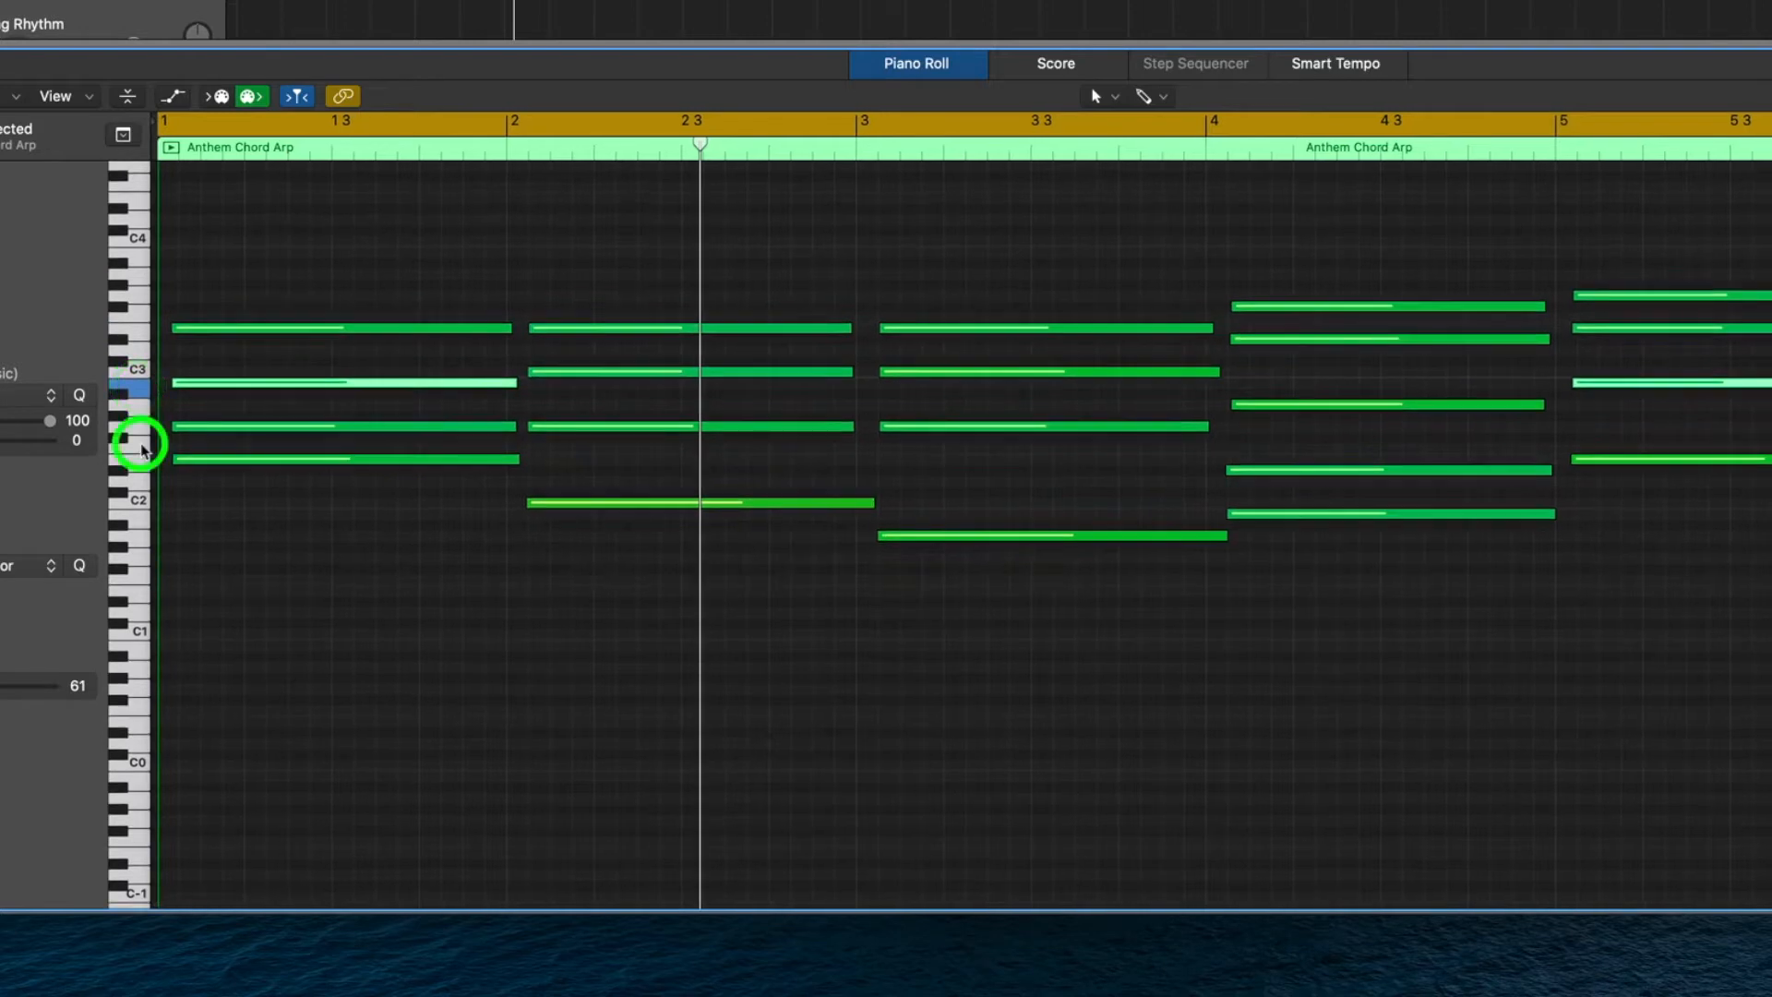
{"action": "left_click", "coordinate": [140, 430]}
{"action": "left_click", "coordinate": [136, 463]}
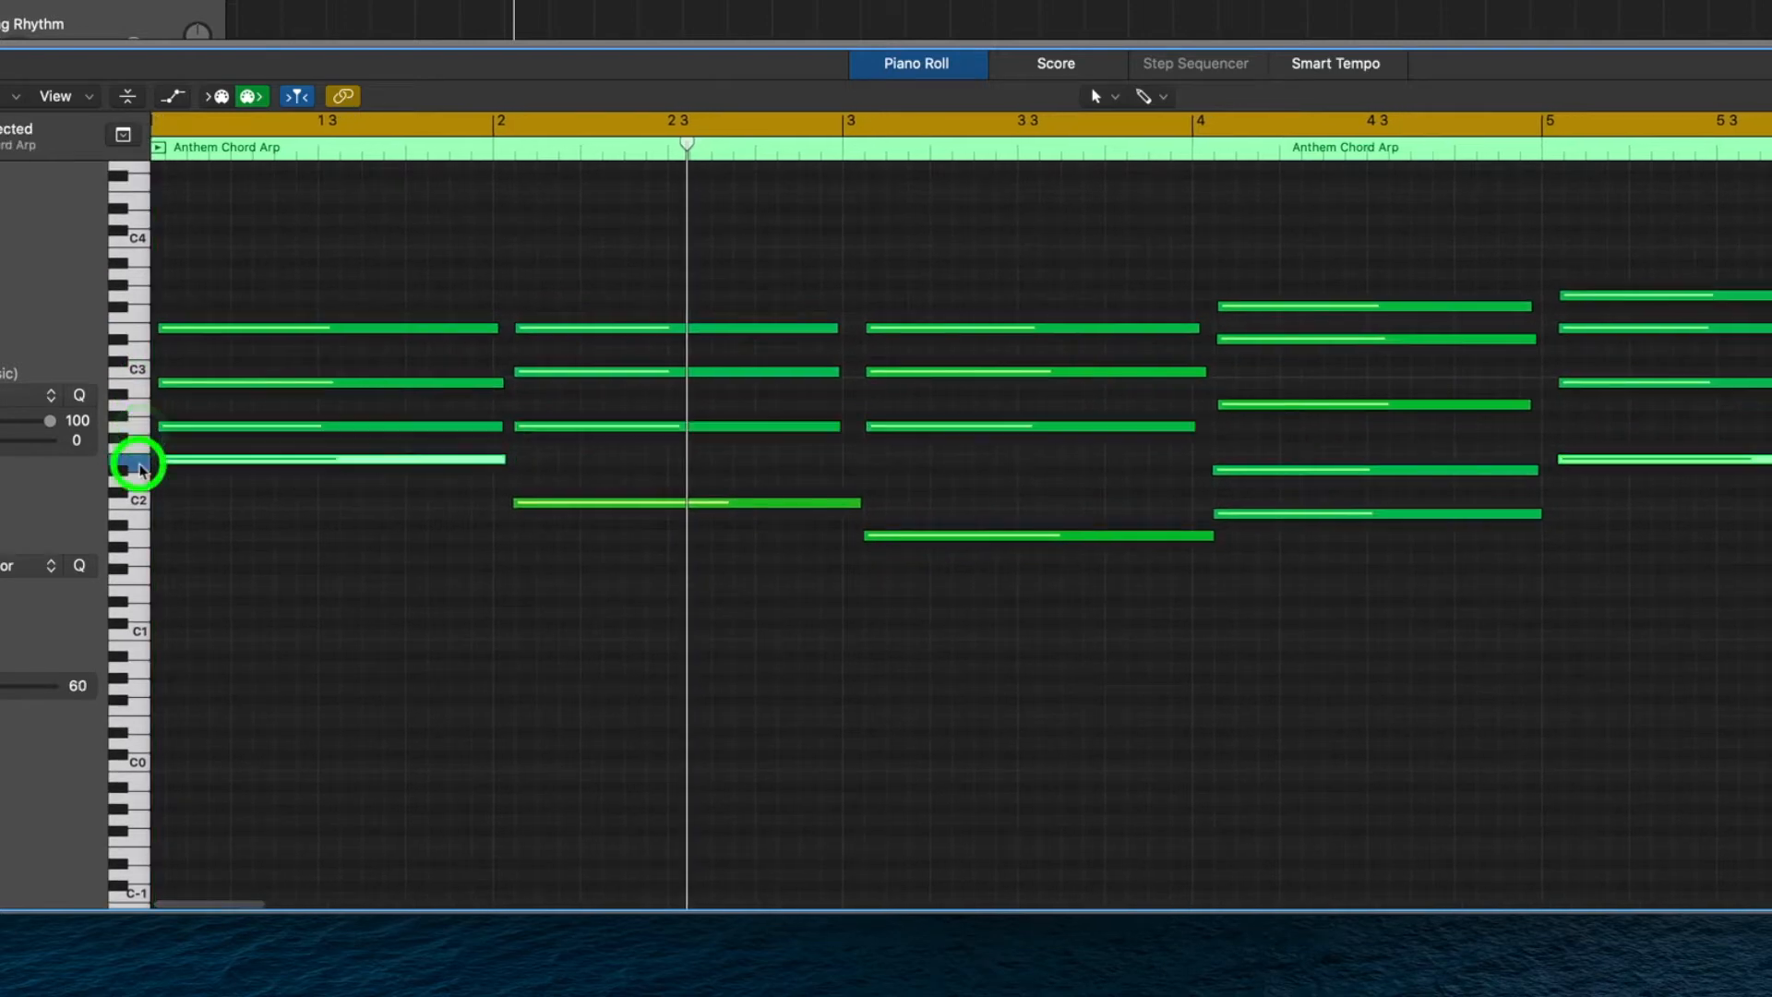
{"action": "scroll", "coordinate": [328, 332], "scroll_direction": "left", "scroll_amount": 2}
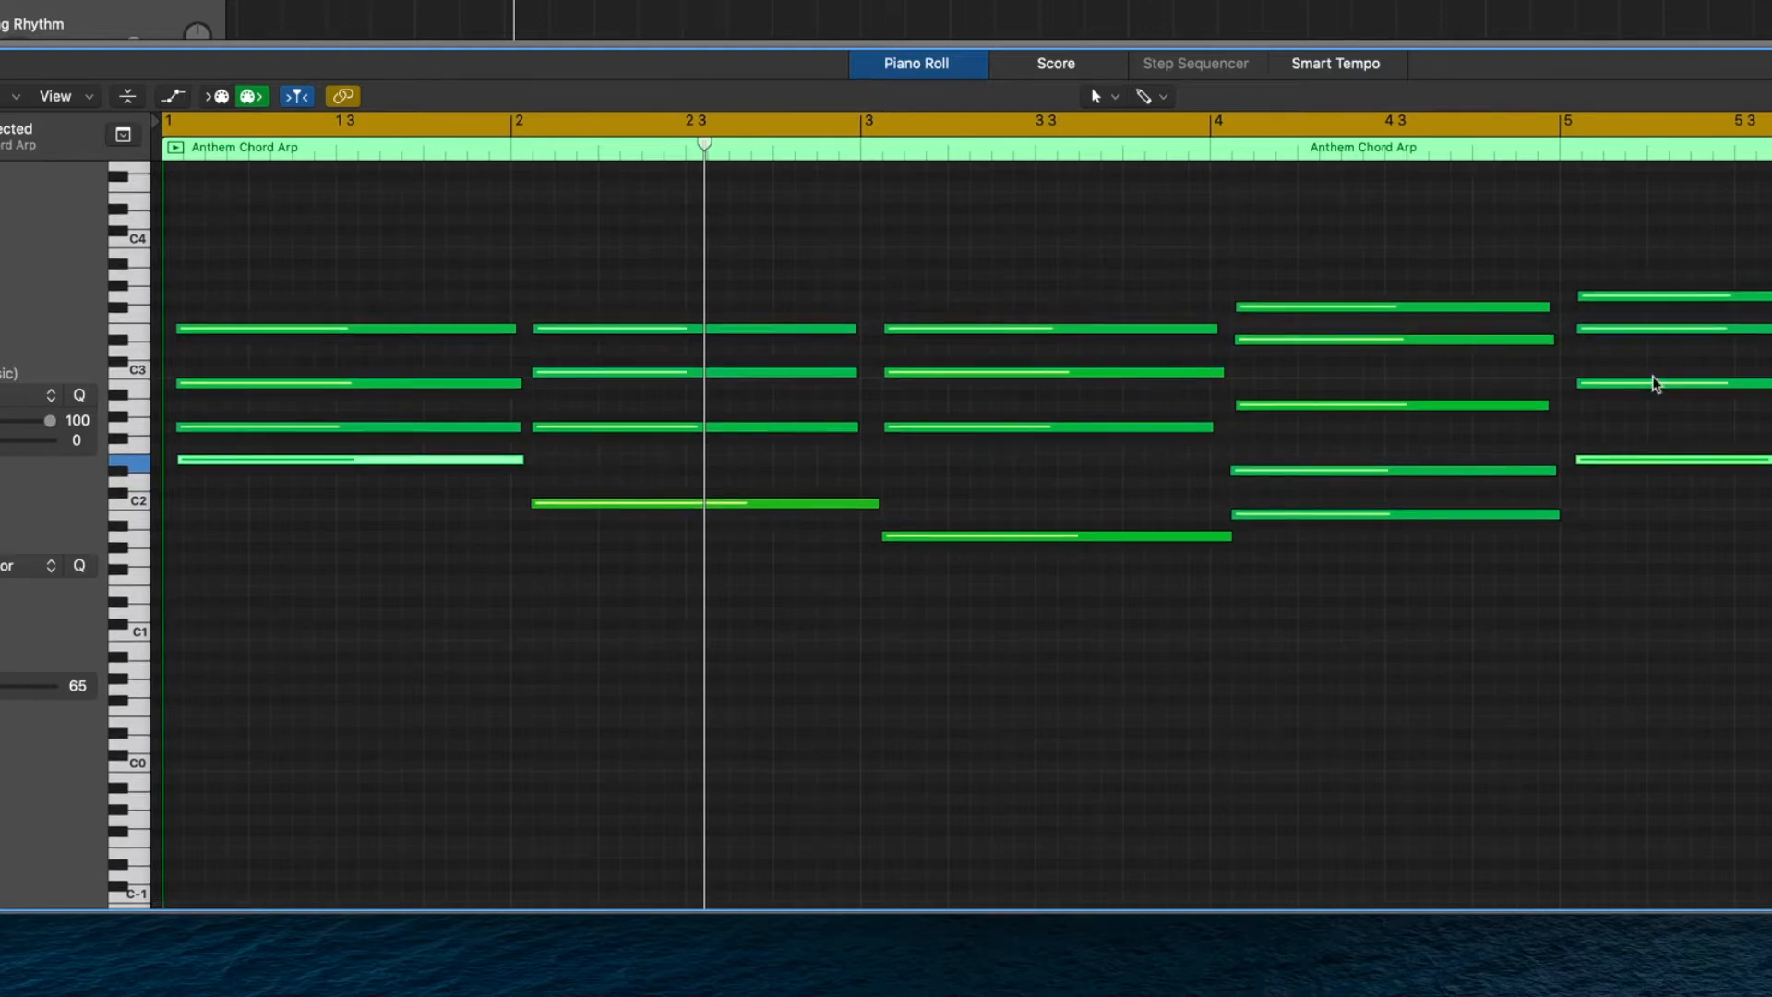
{"action": "scroll", "coordinate": [1654, 384], "scroll_direction": "right", "scroll_amount": 15}
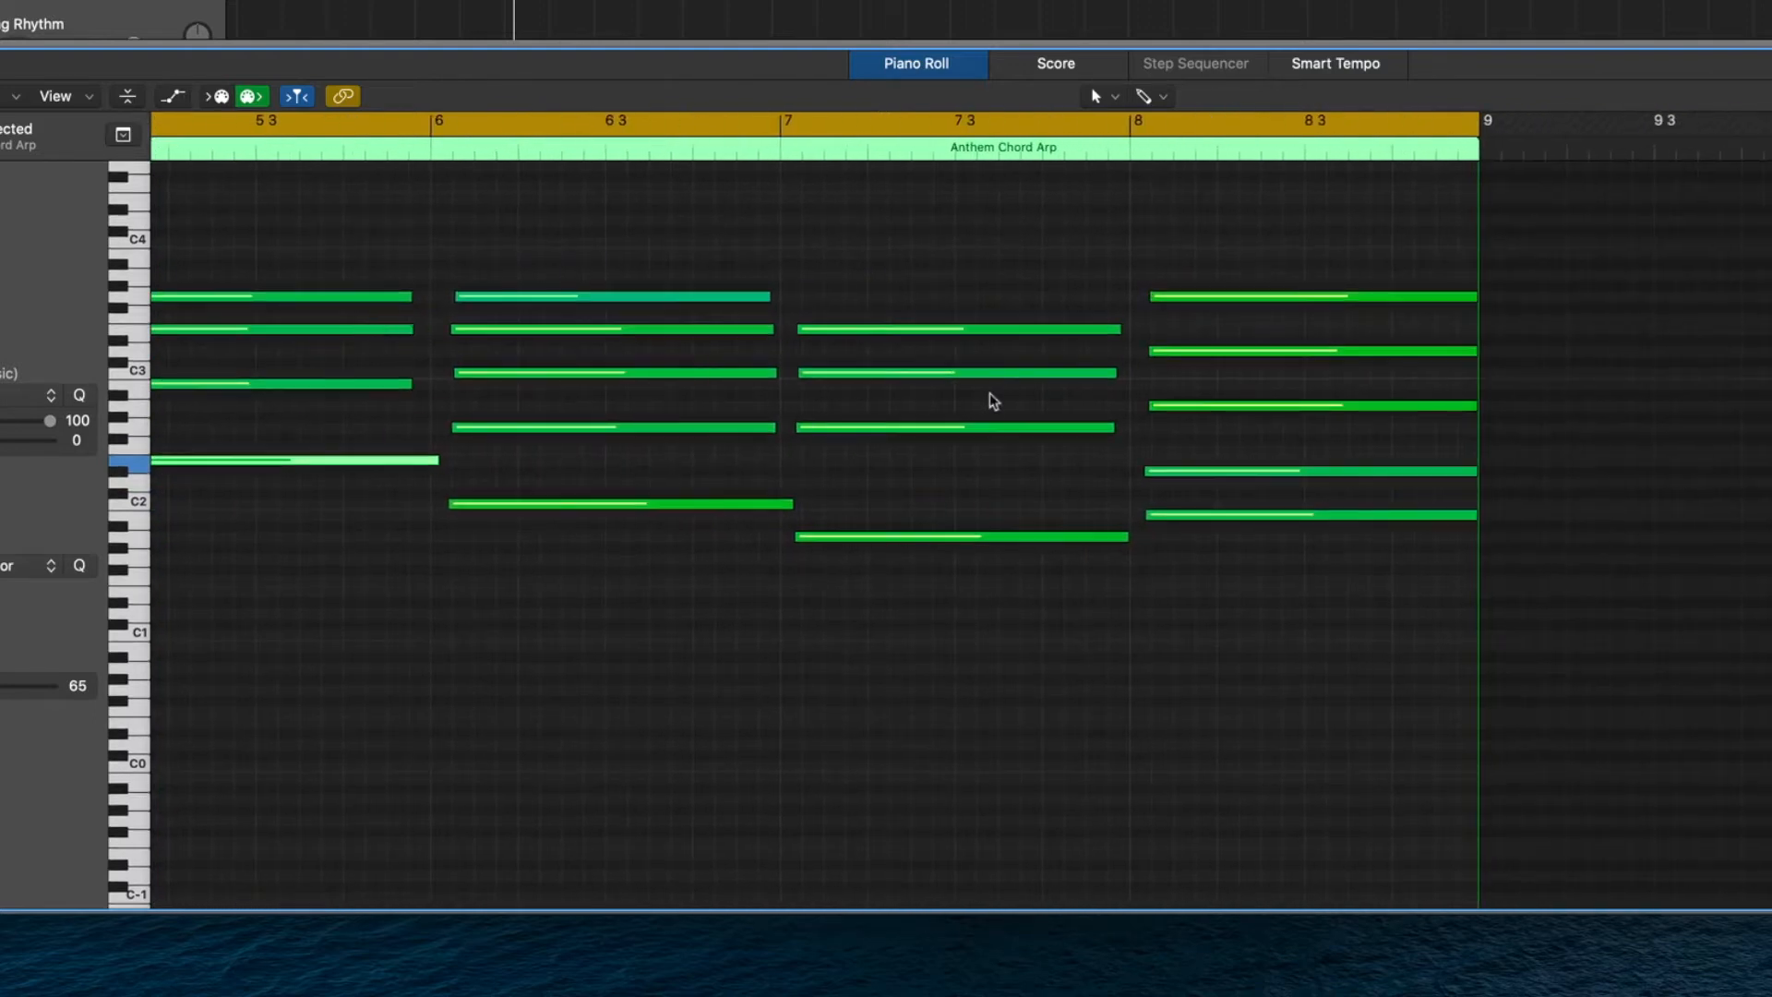
{"action": "scroll", "coordinate": [1318, 391], "scroll_direction": "left", "scroll_amount": 15}
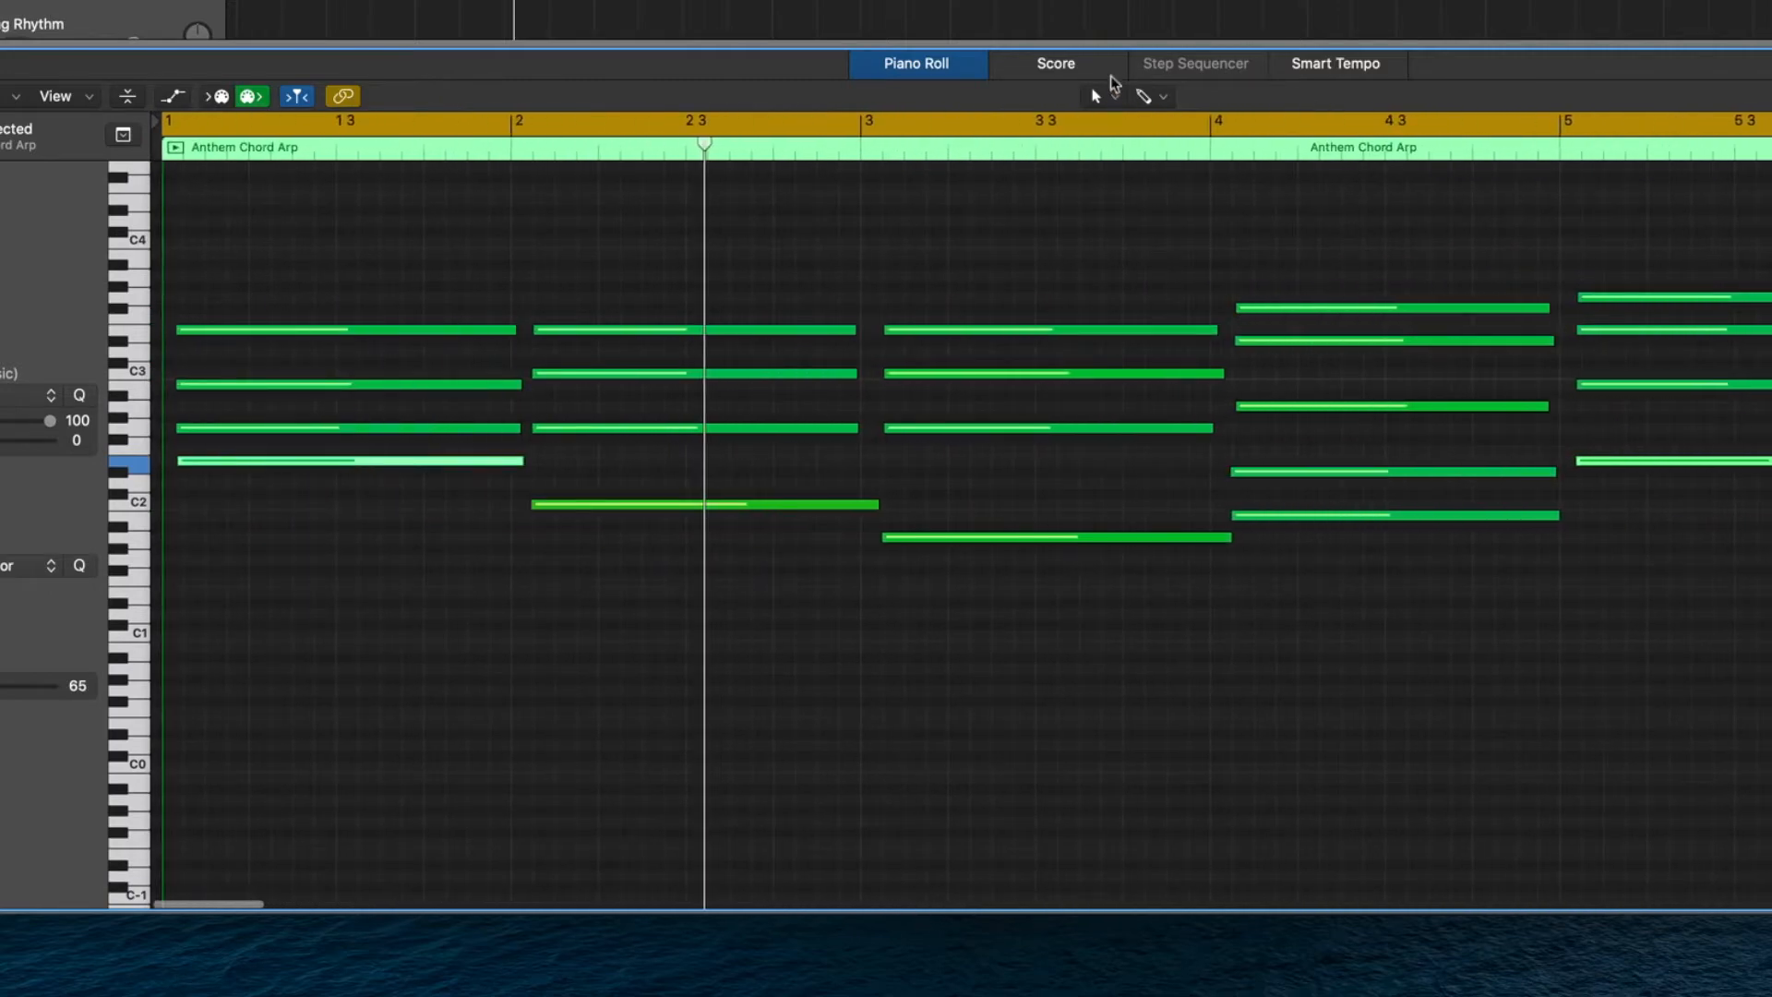
View the recorded chords as notation in the Score editor, and return to the Piano Roll.
{"action": "left_click", "coordinate": [1058, 64]}
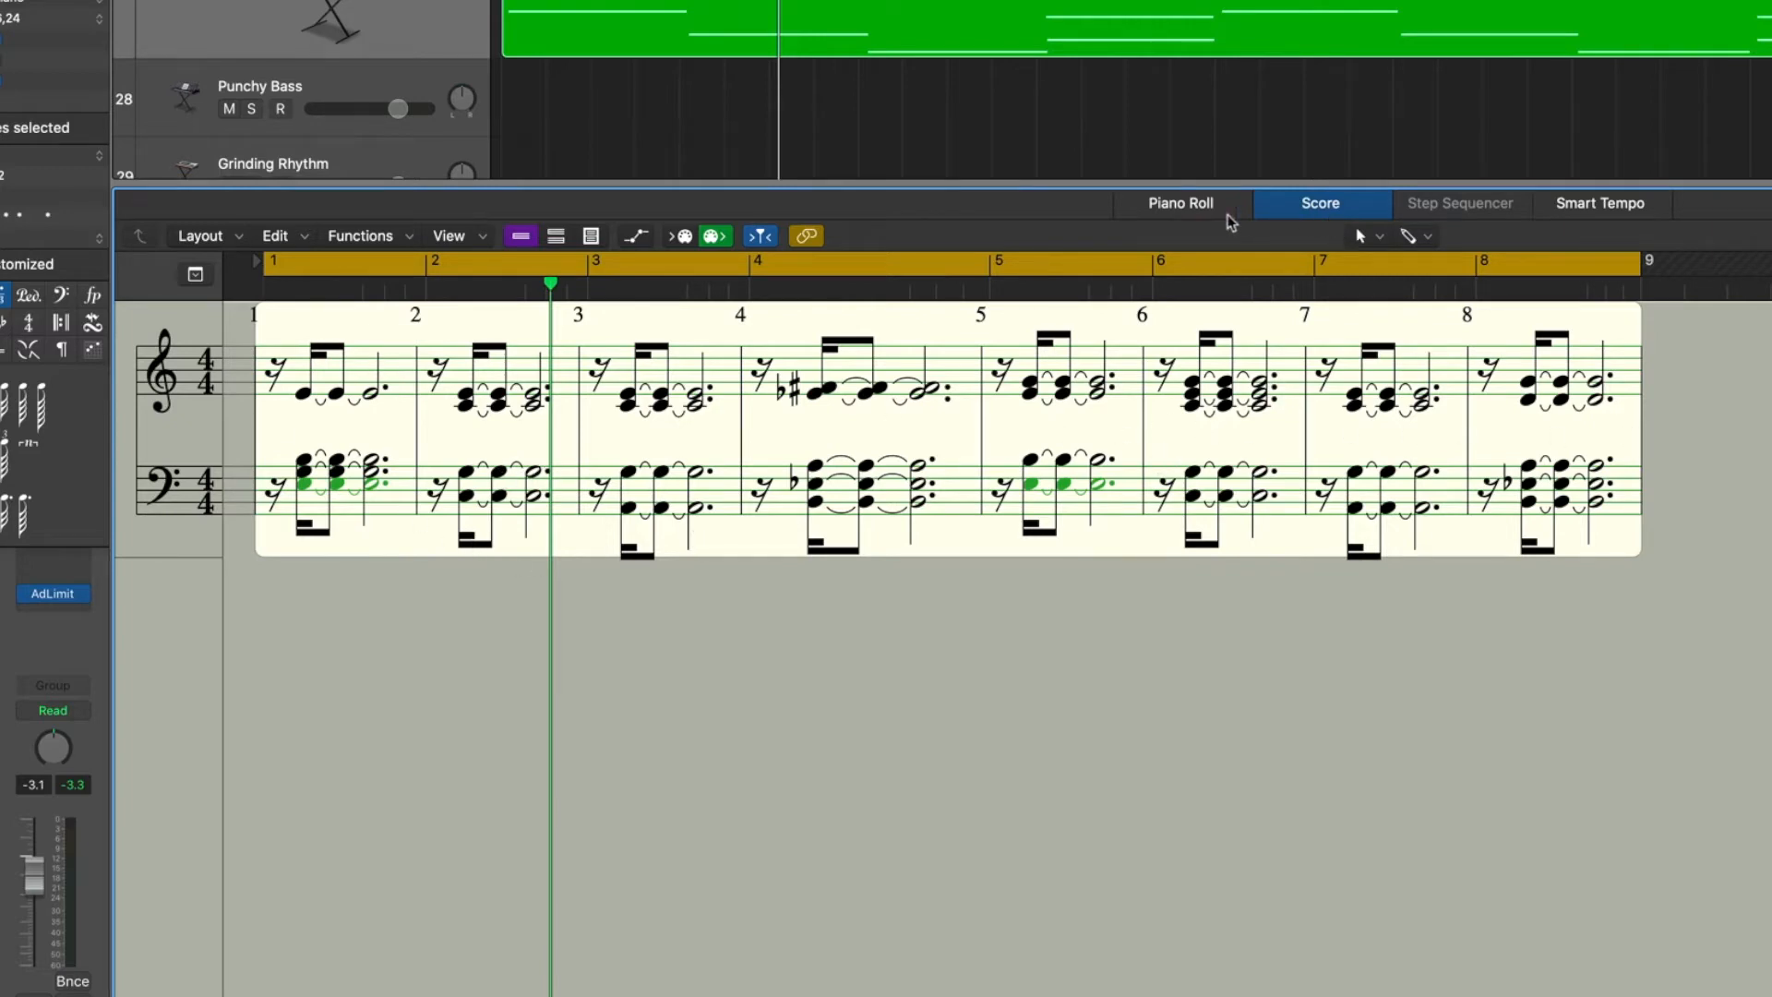
{"action": "left_click", "coordinate": [1190, 204]}
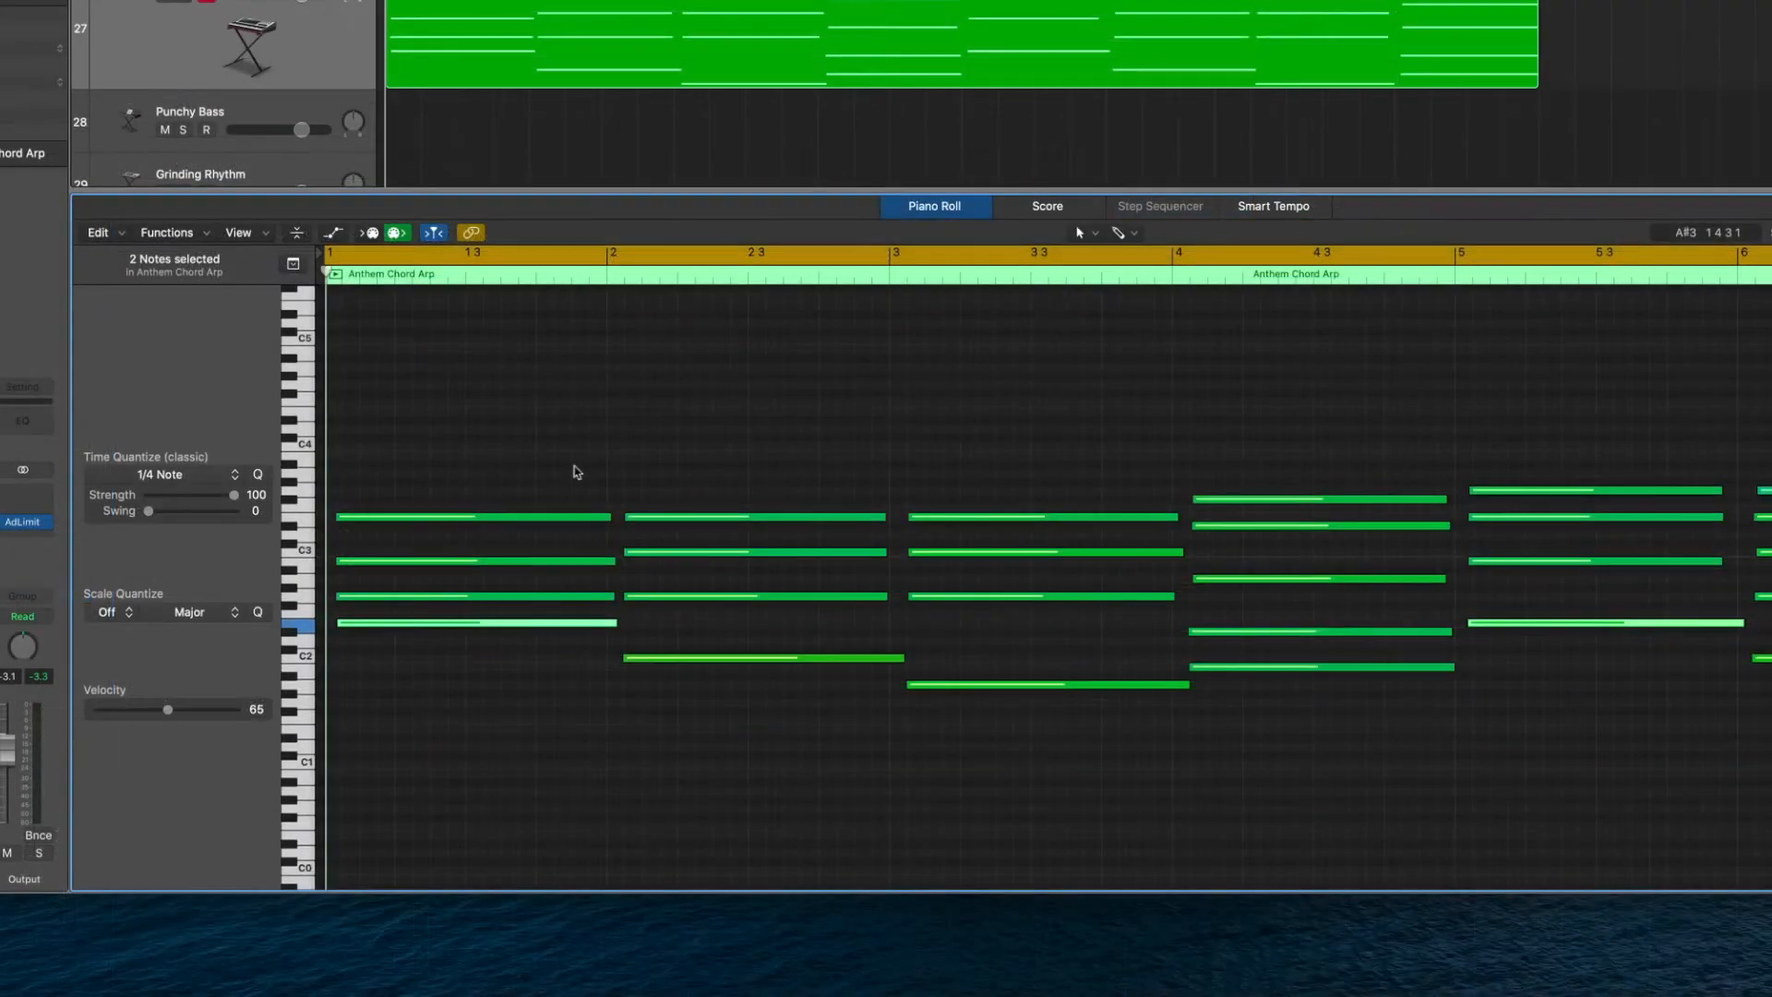
Quantize all notes in the Anthem Chord Arp region to 1/4 Note at strength 100.
{"action": "key", "text": "super+a"}
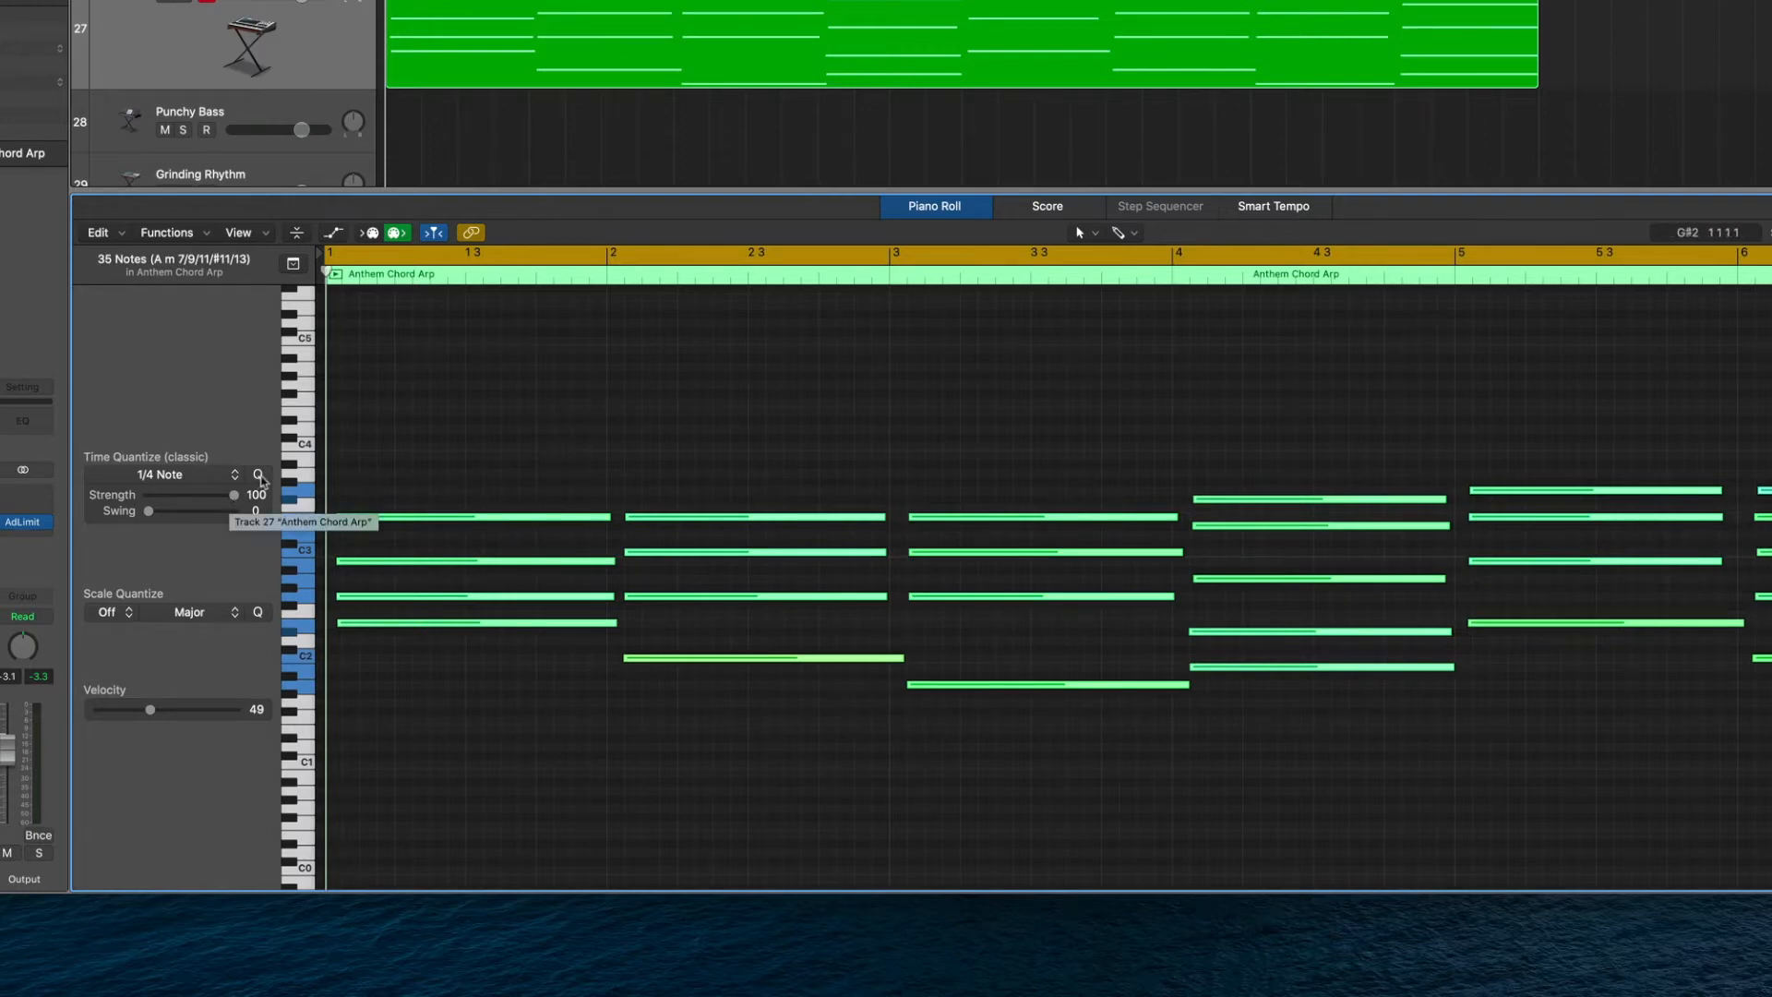
{"action": "left_click", "coordinate": [259, 476]}
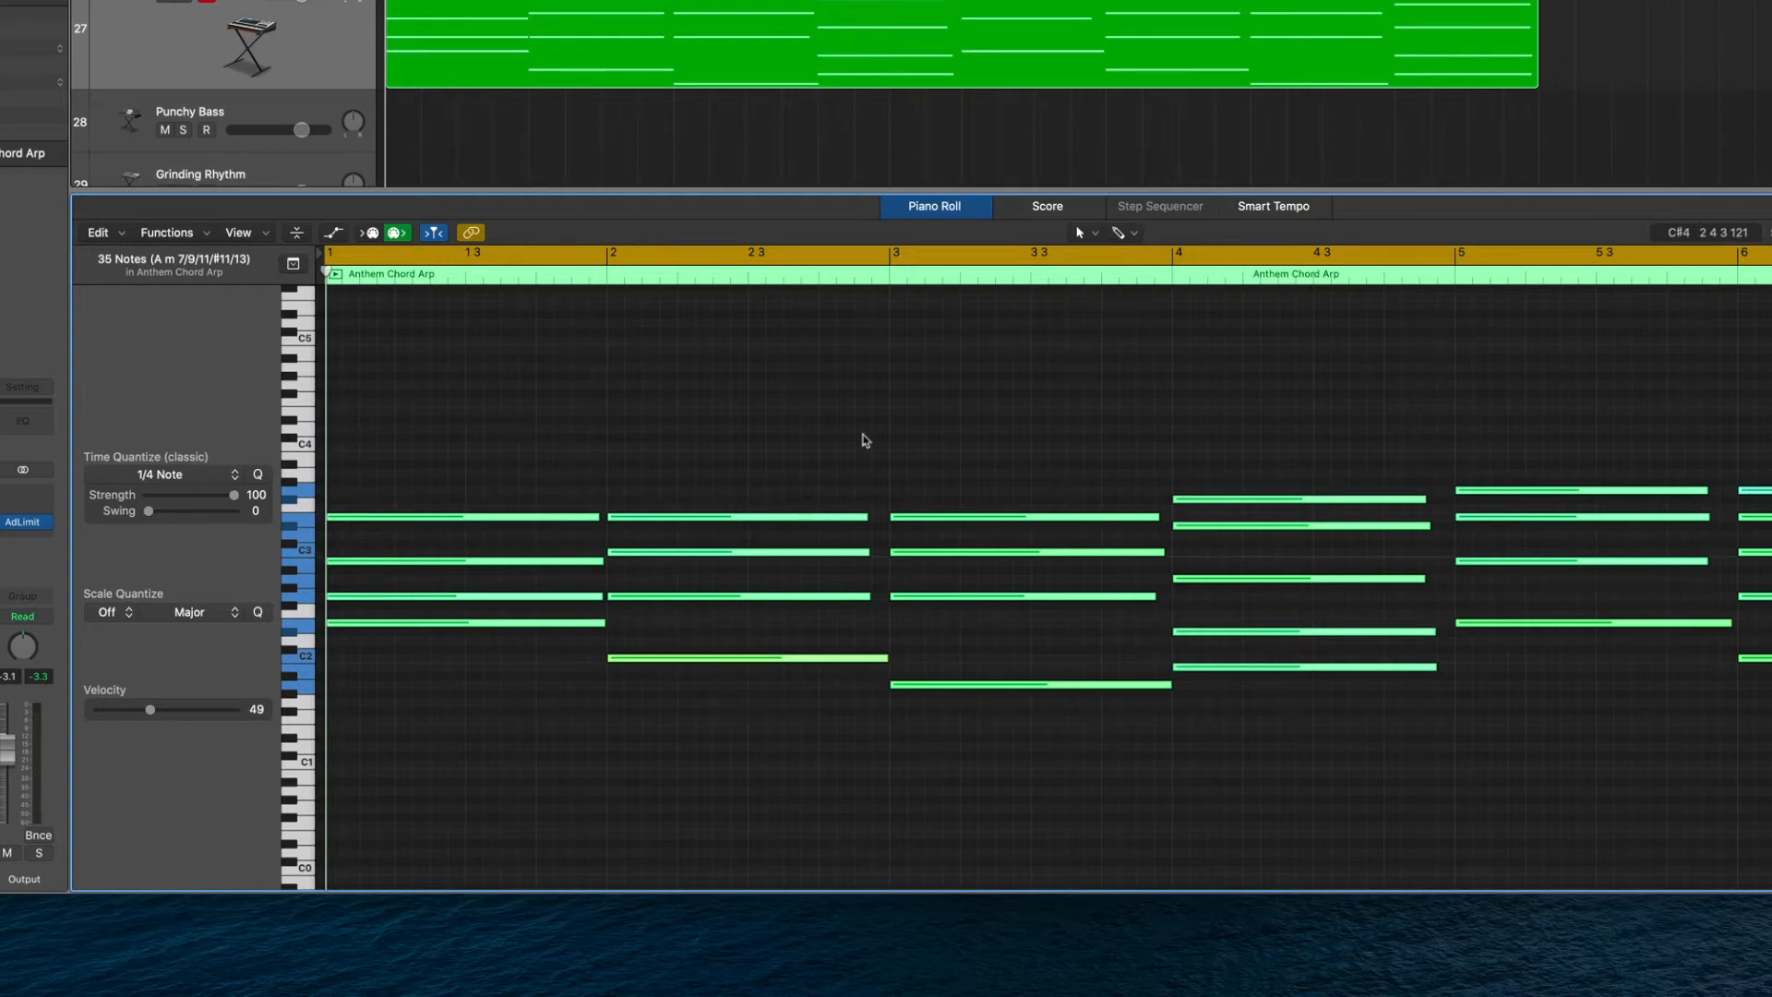
Reselect all notes in the region and apply the 1/4 Note quantize with strength reduced to 91.
{"action": "left_click", "coordinate": [496, 412]}
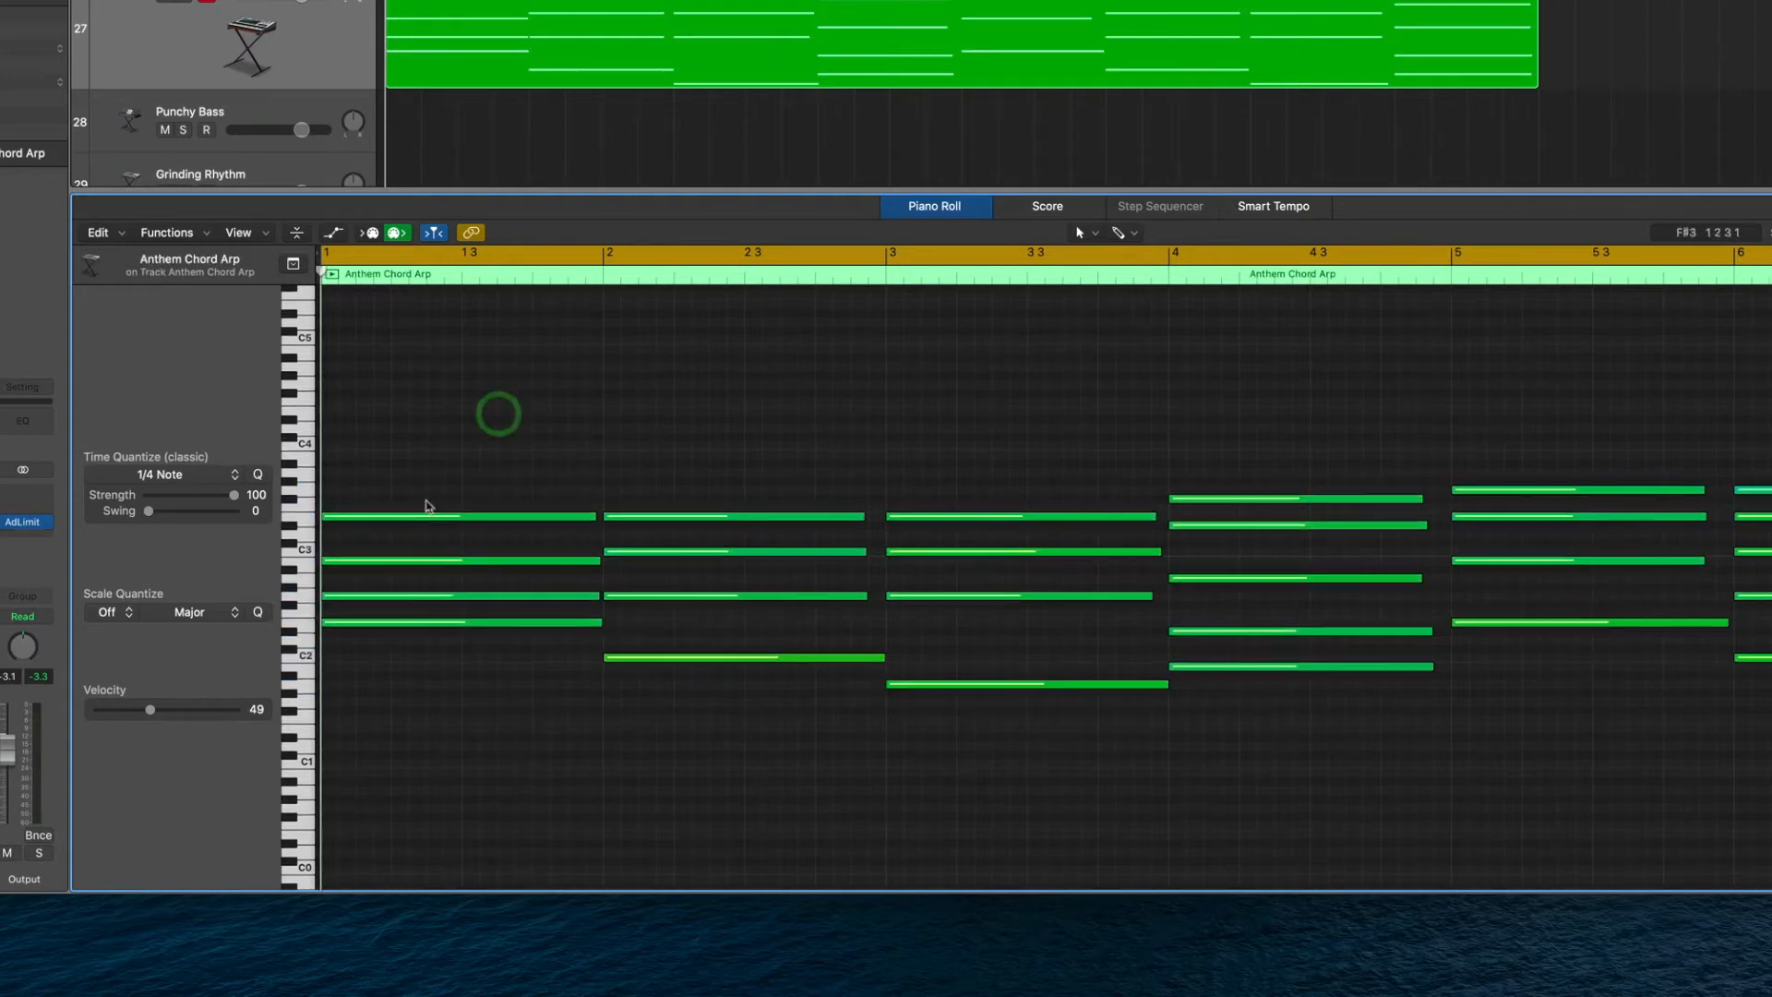
{"action": "key", "text": "super+a"}
{"action": "mouse_move", "coordinate": [236, 503]}
{"action": "left_mouse_down"}
{"action": "mouse_move", "coordinate": [205, 503]}
{"action": "mouse_move", "coordinate": [229, 506]}
{"action": "left_mouse_up"}
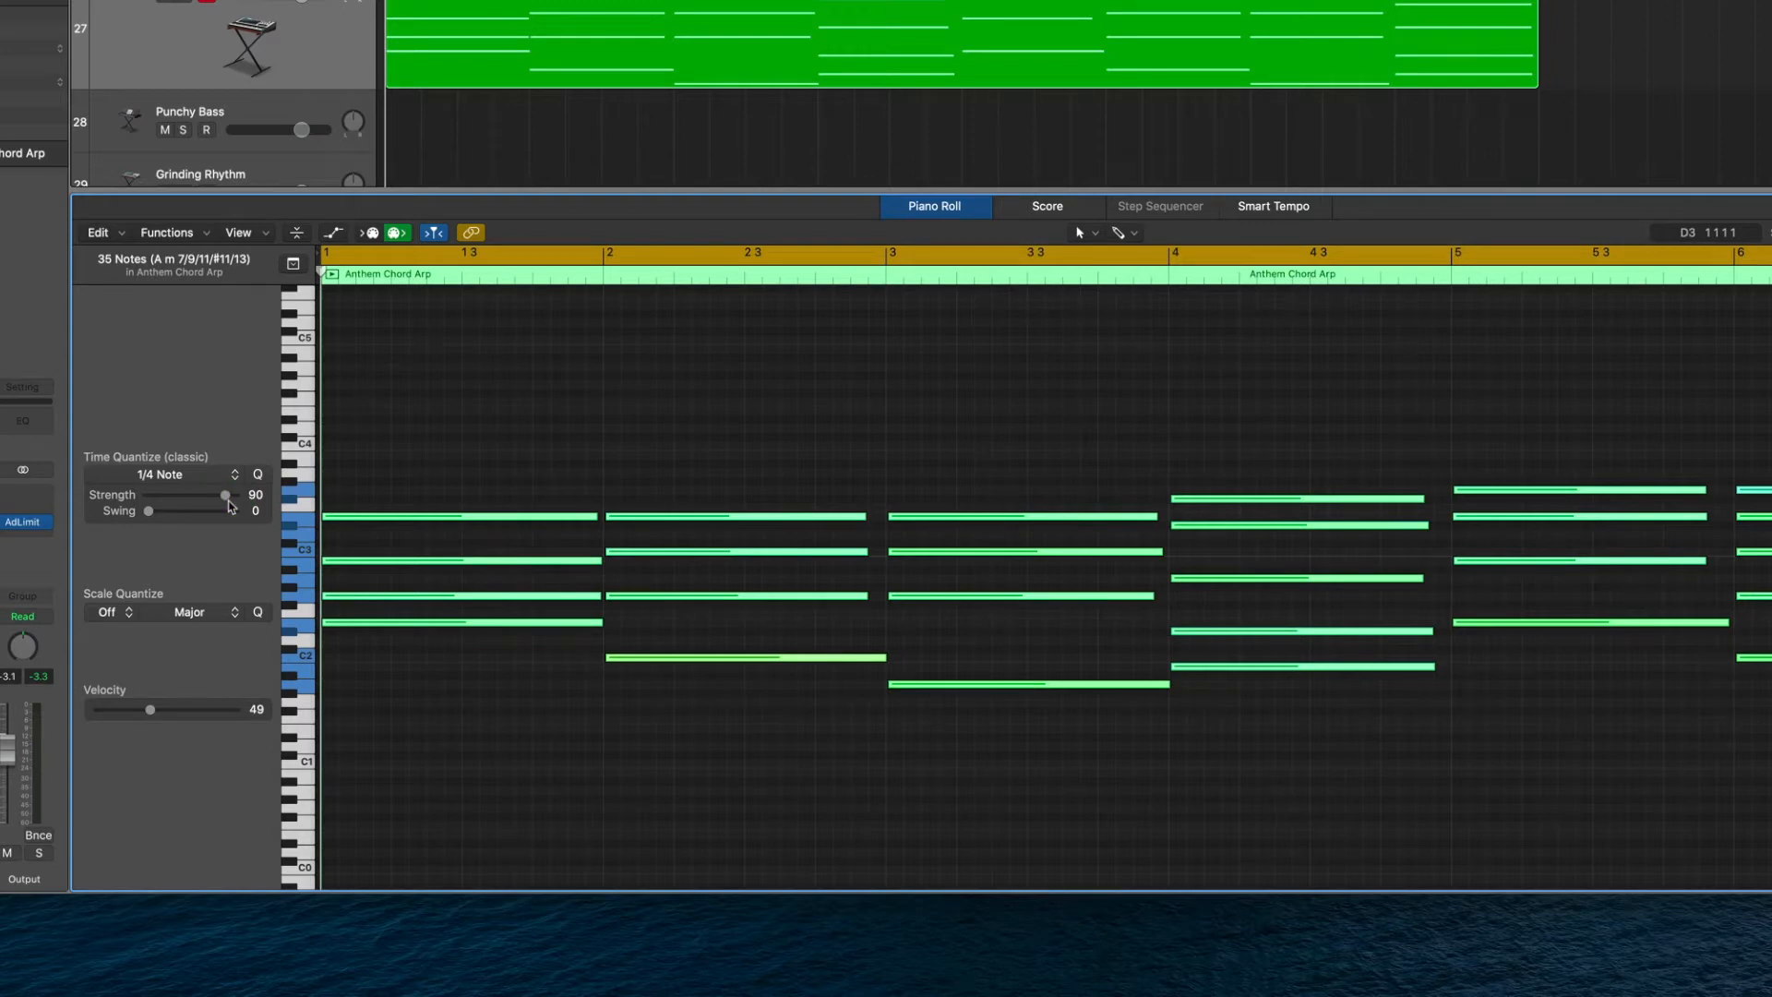
{"action": "left_click_drag", "start_coordinate": [230, 506], "coordinate": [239, 501]}
{"action": "left_click_drag", "start_coordinate": [235, 503], "coordinate": [229, 504]}
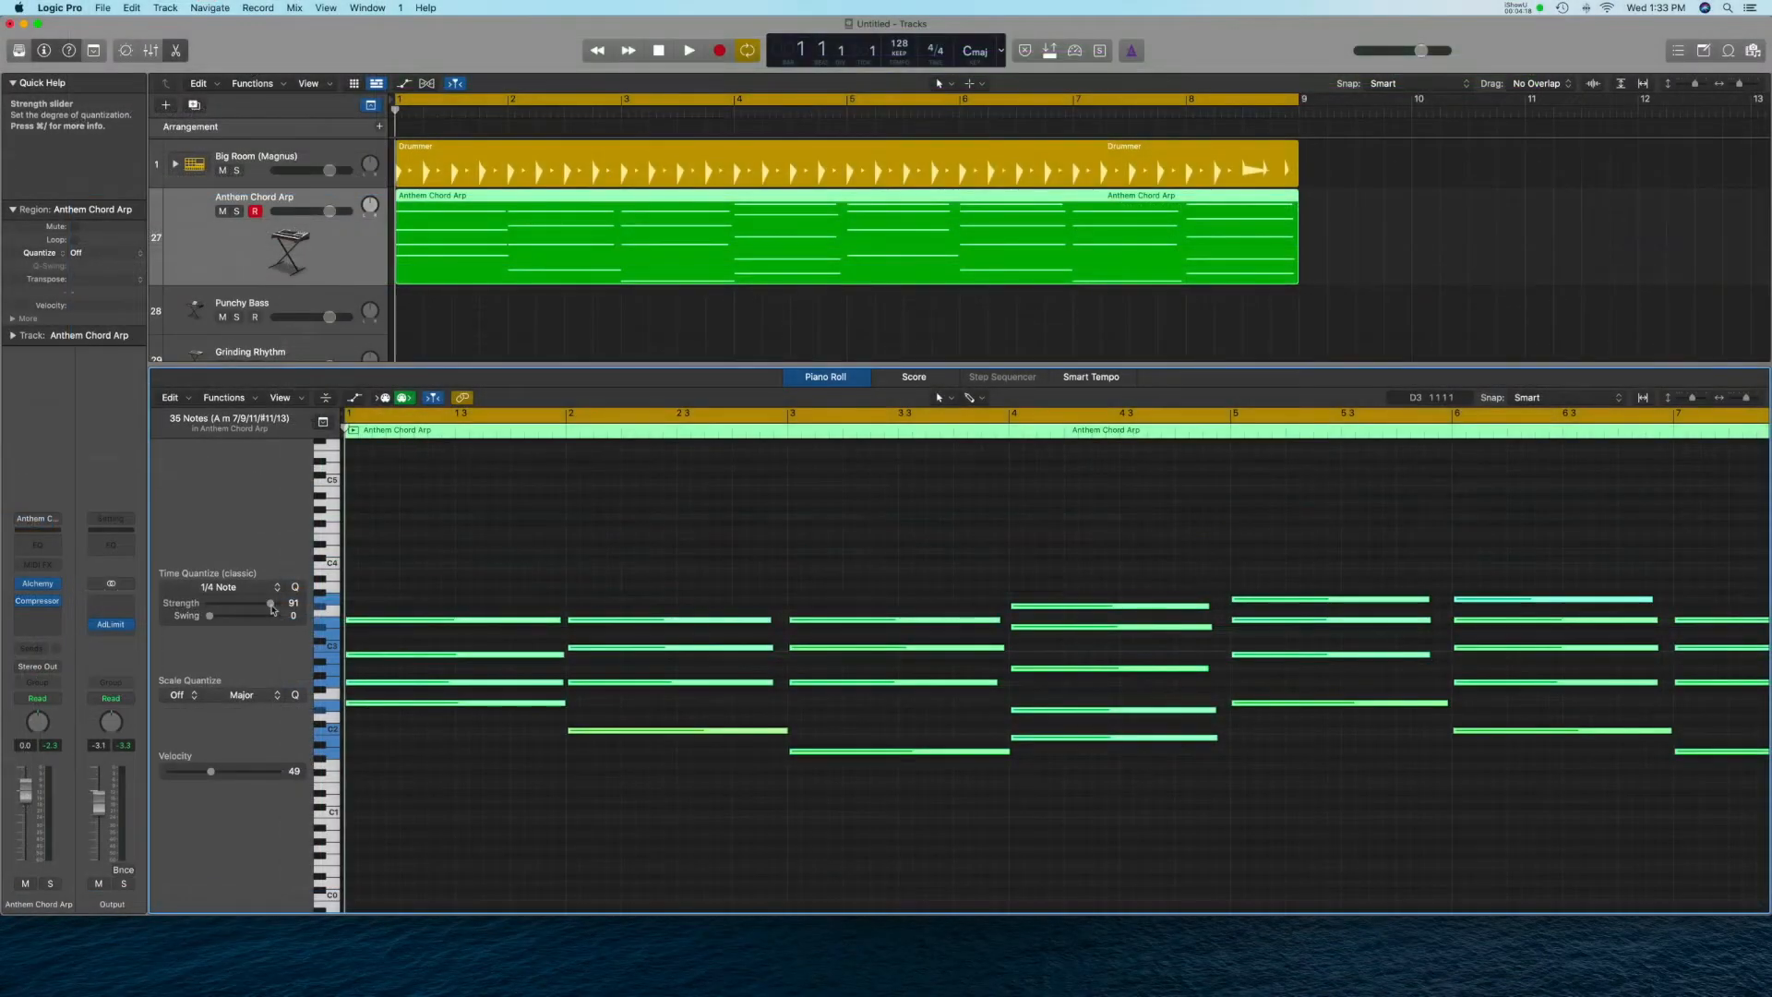
{"action": "left_click", "coordinate": [295, 588]}
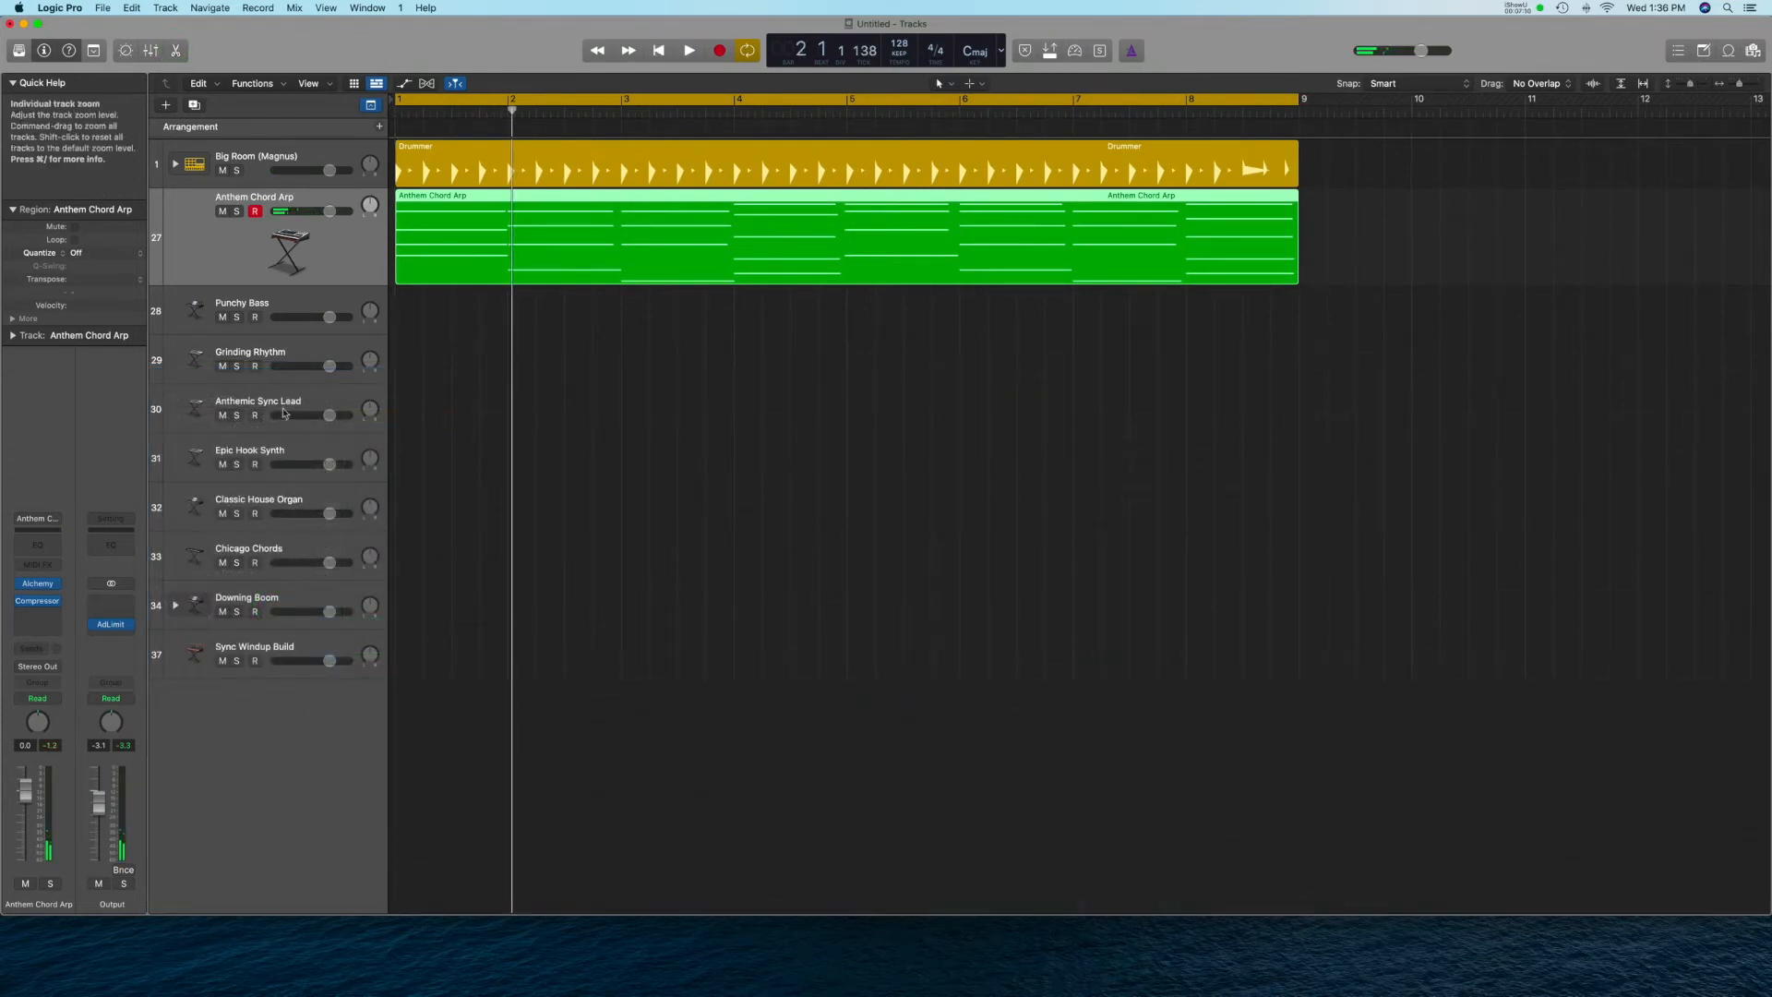
Ready the Punchy Bass track for recording from bar 1 and turn off Cycle mode.
{"action": "left_click", "coordinate": [274, 306]}
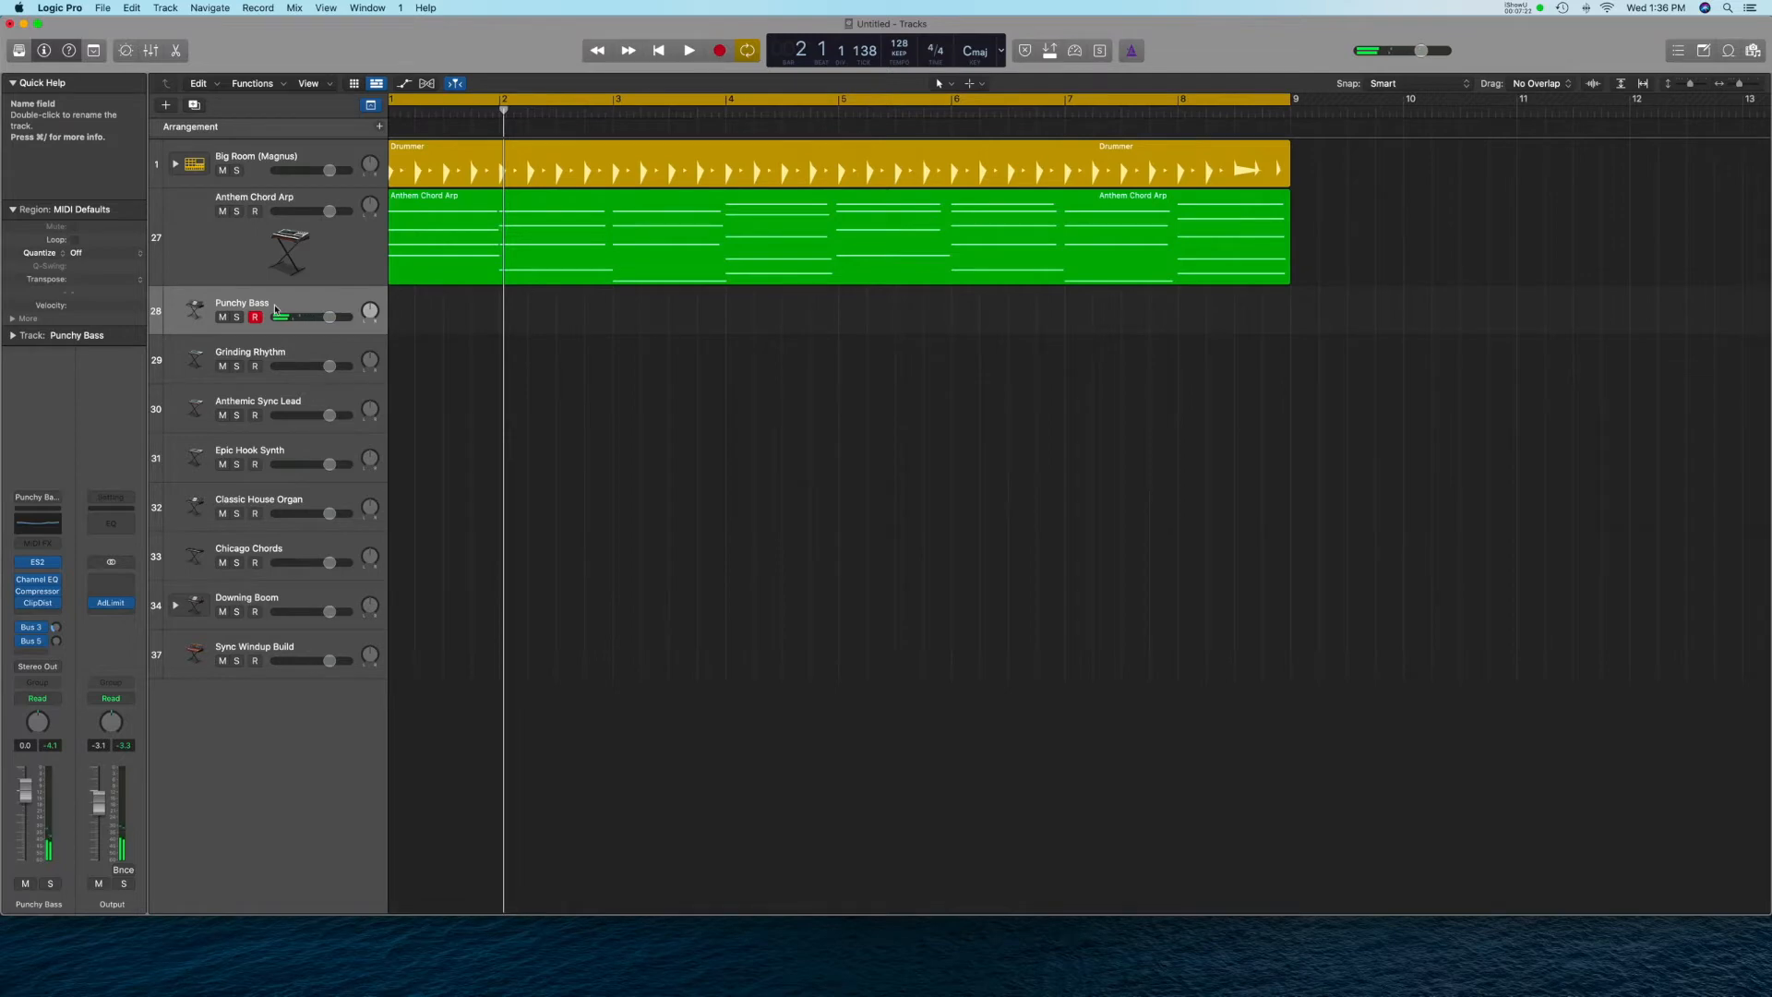
{"action": "scroll", "coordinate": [339, 322], "scroll_direction": "left", "scroll_amount": 1}
{"action": "key", "text": "Return"}
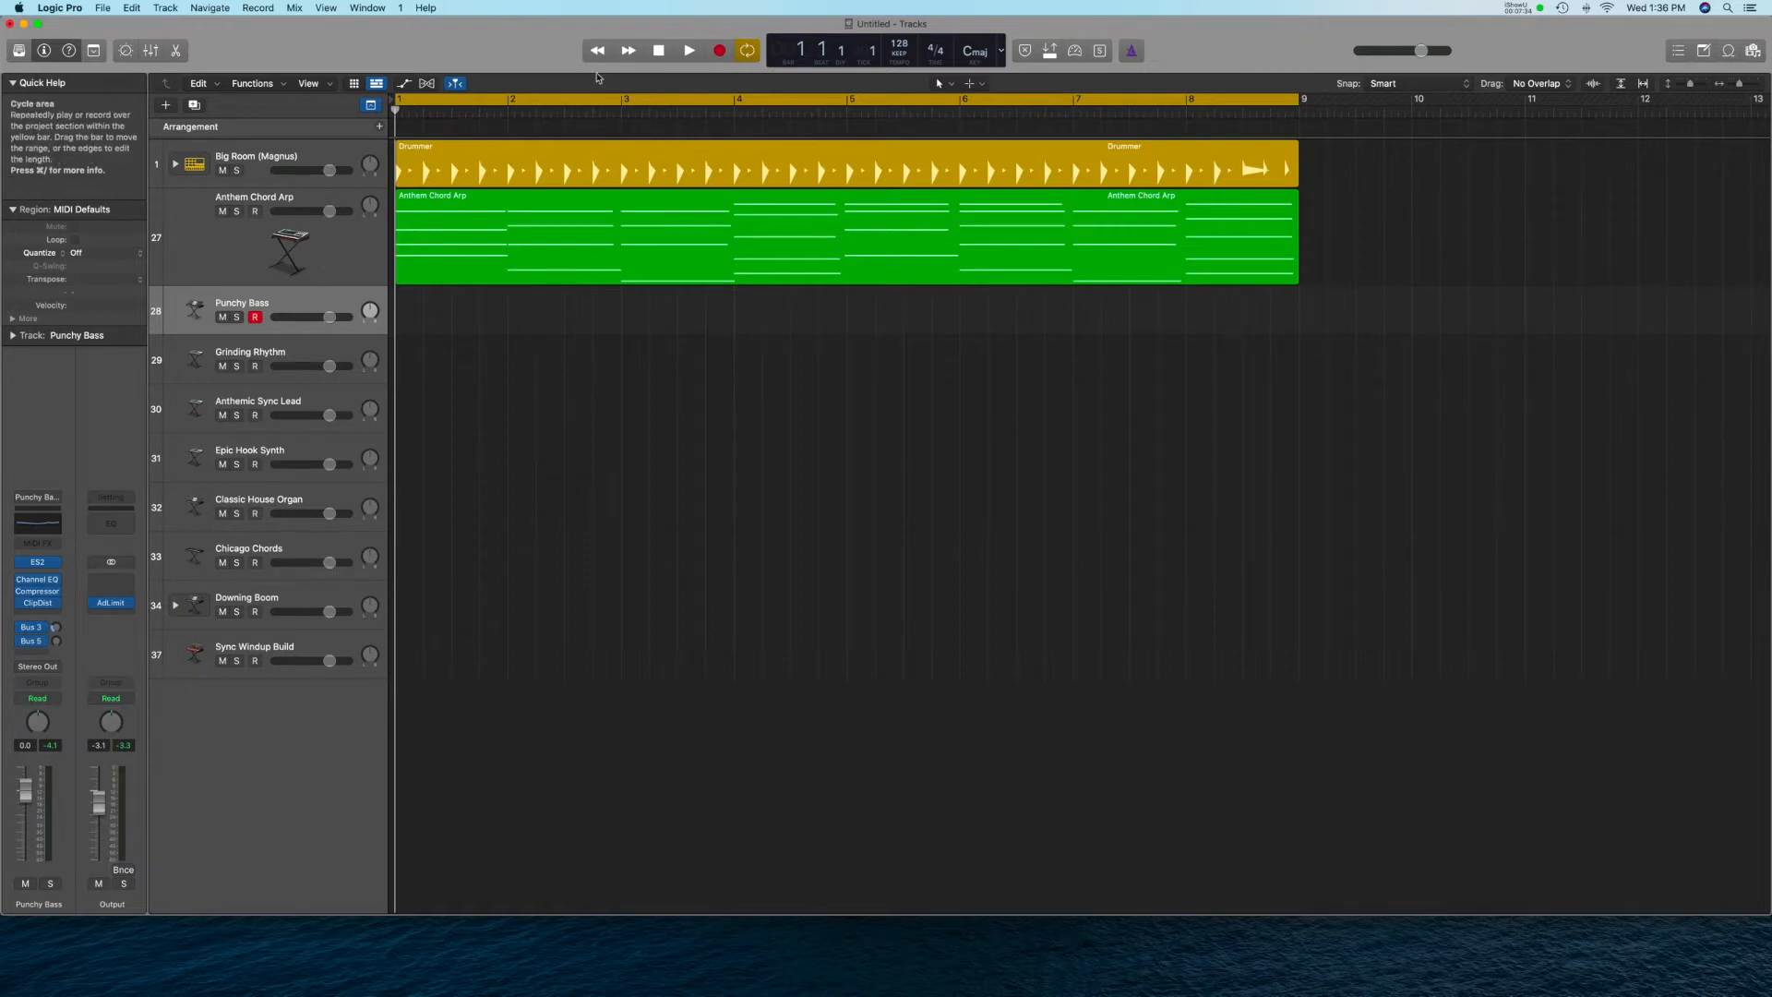
{"action": "left_click", "coordinate": [577, 100]}
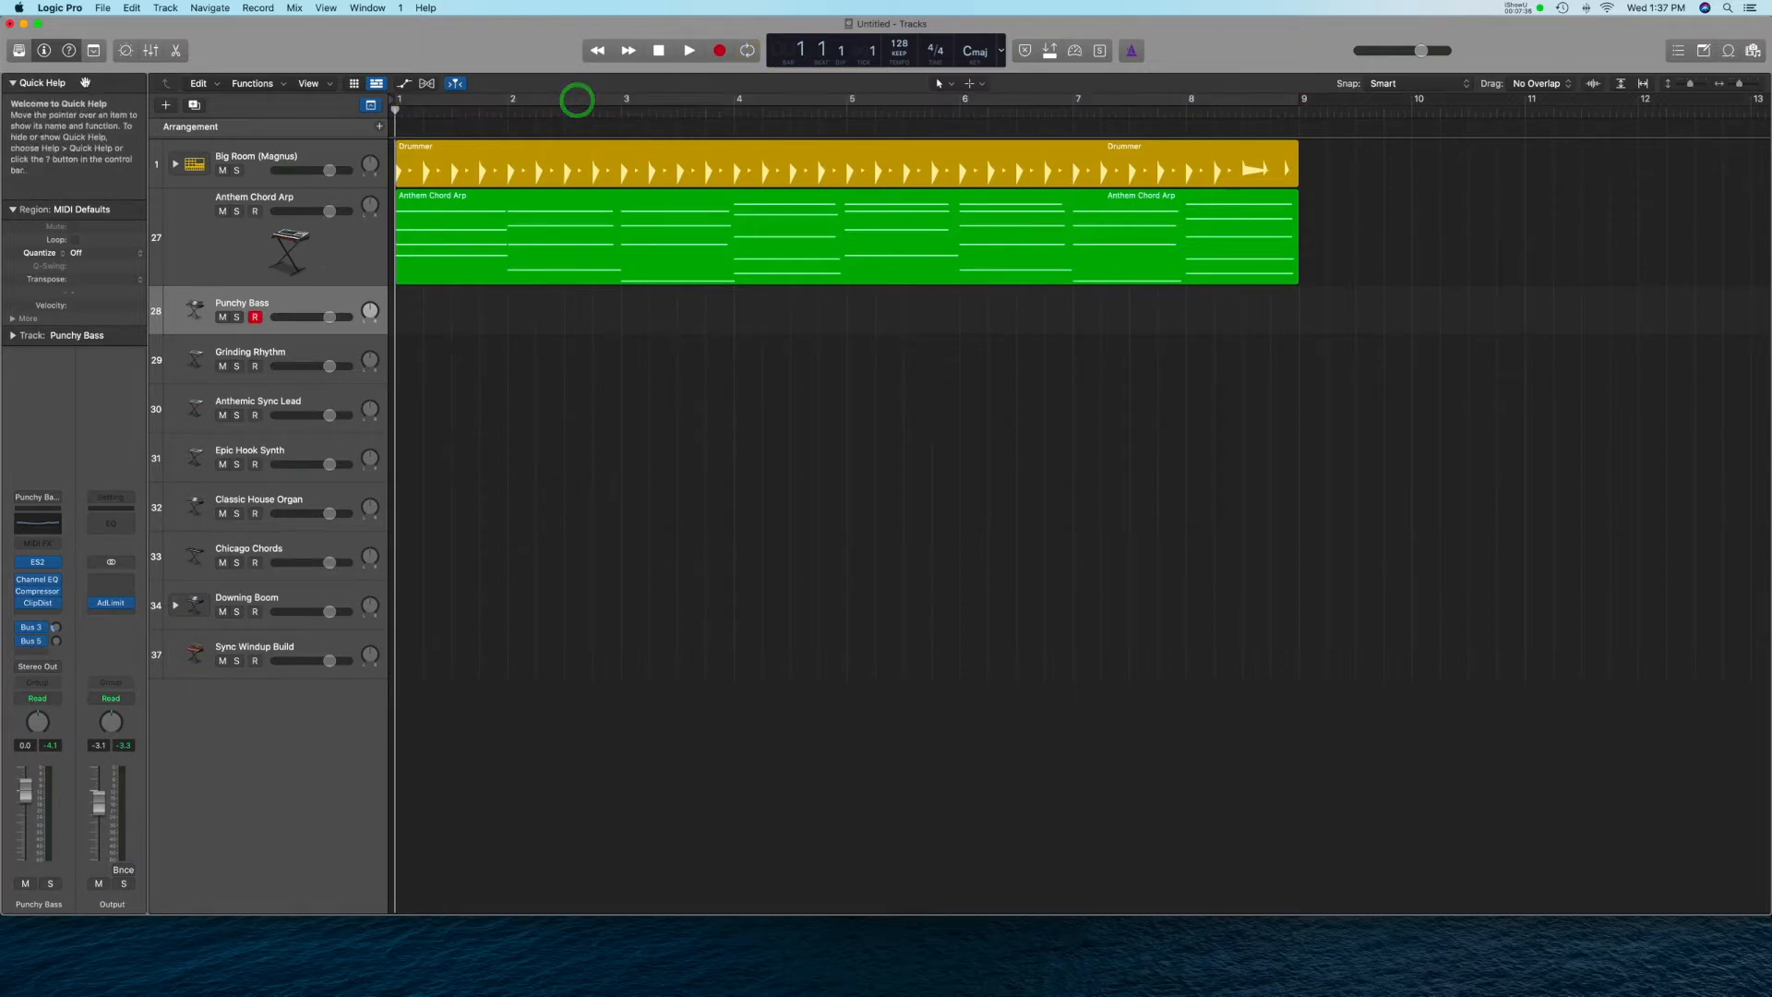
Open the Library, widen it slightly, and browse the Bass, Drum Kit and Electronic Drum Kit patches.
{"action": "left_click", "coordinate": [21, 51]}
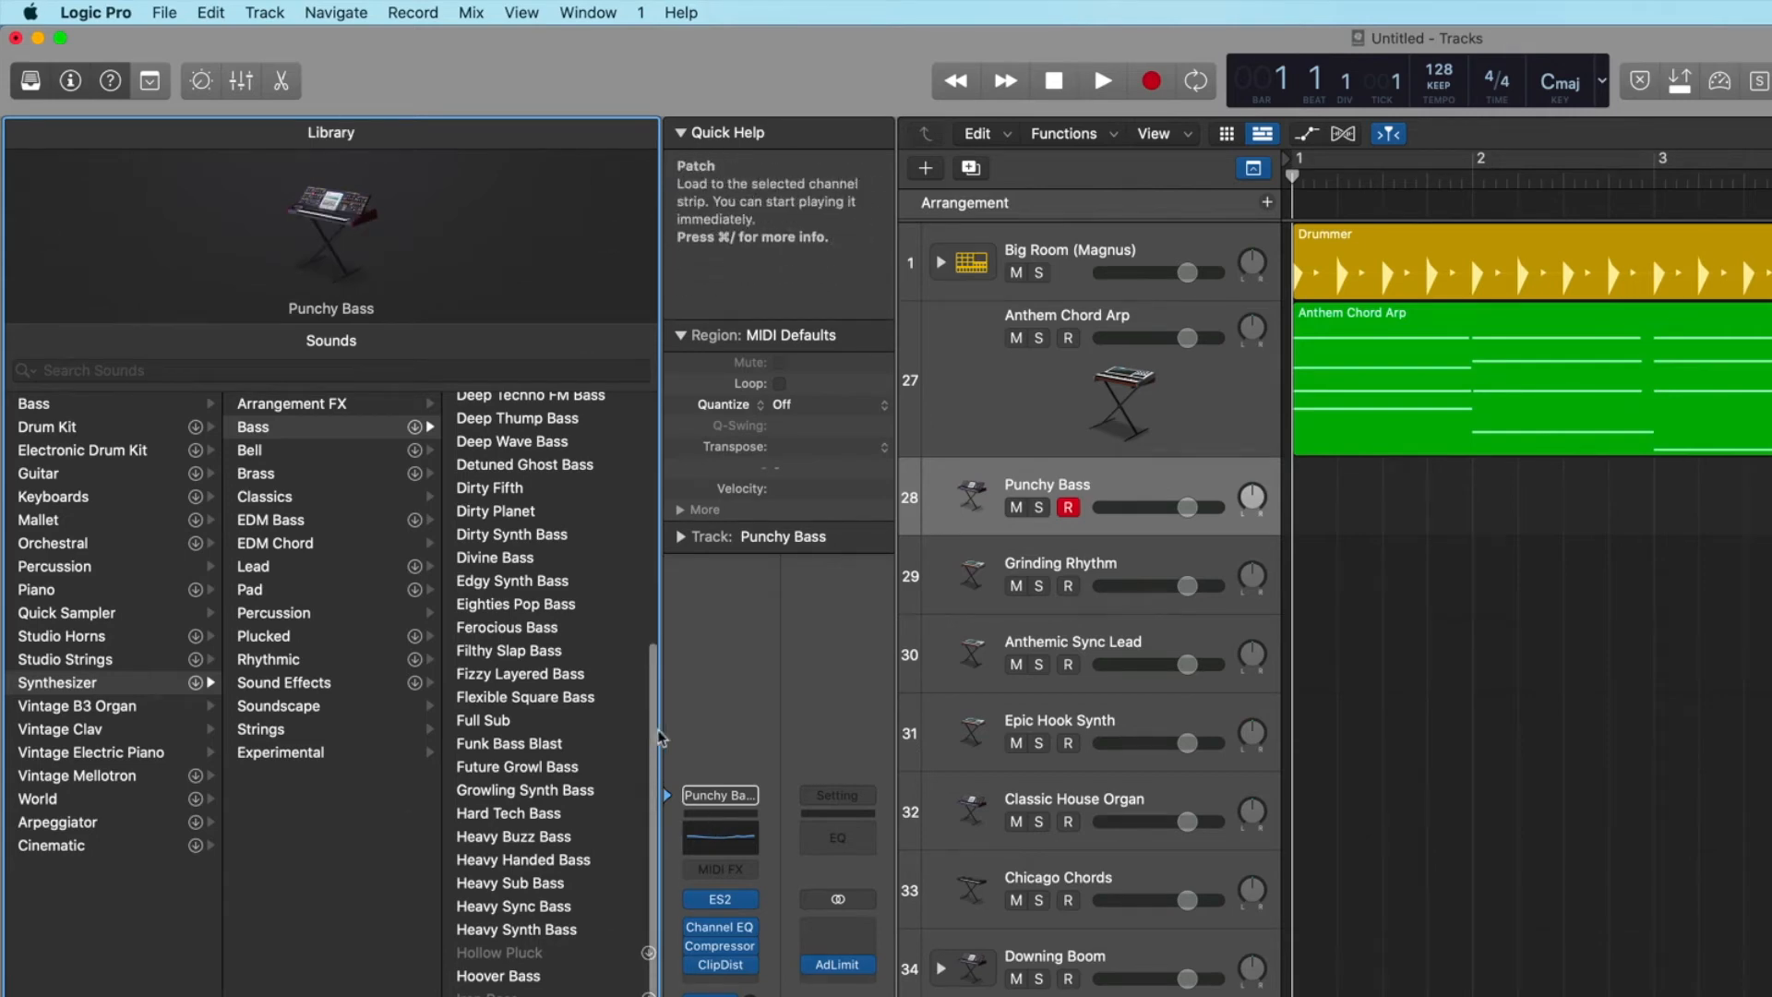
{"action": "left_click_drag", "start_coordinate": [661, 725], "coordinate": [680, 725]}
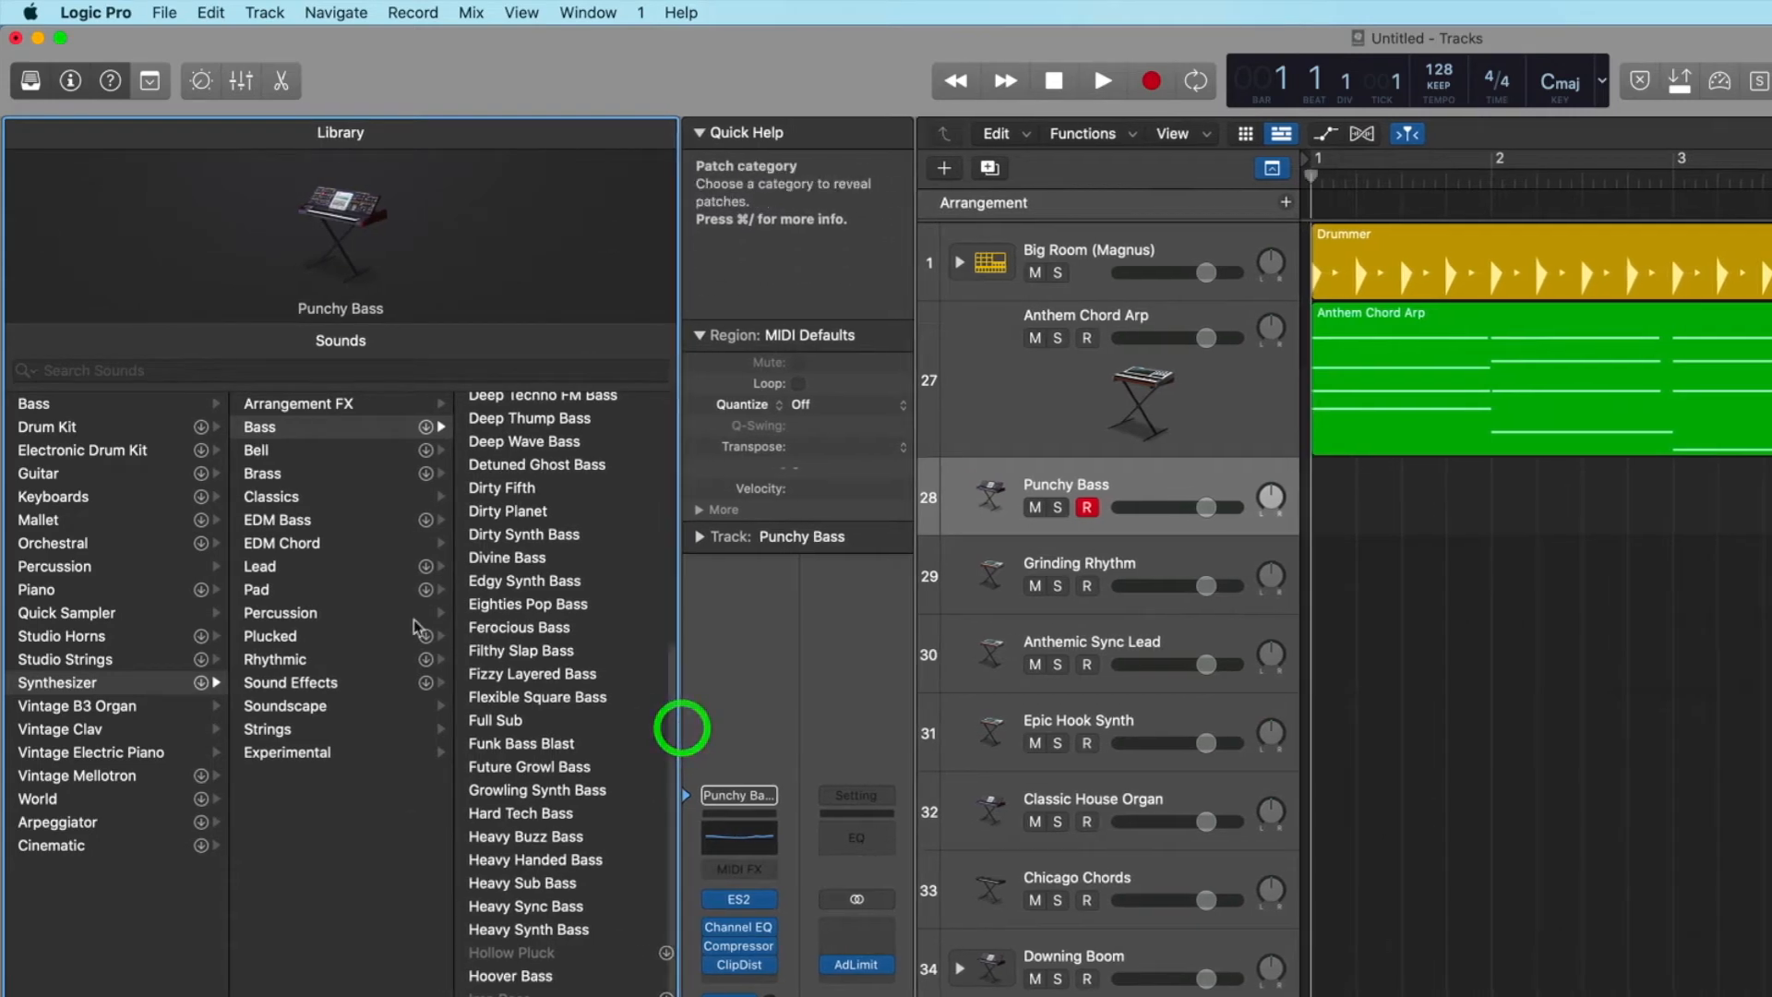
{"action": "left_click", "coordinate": [34, 404]}
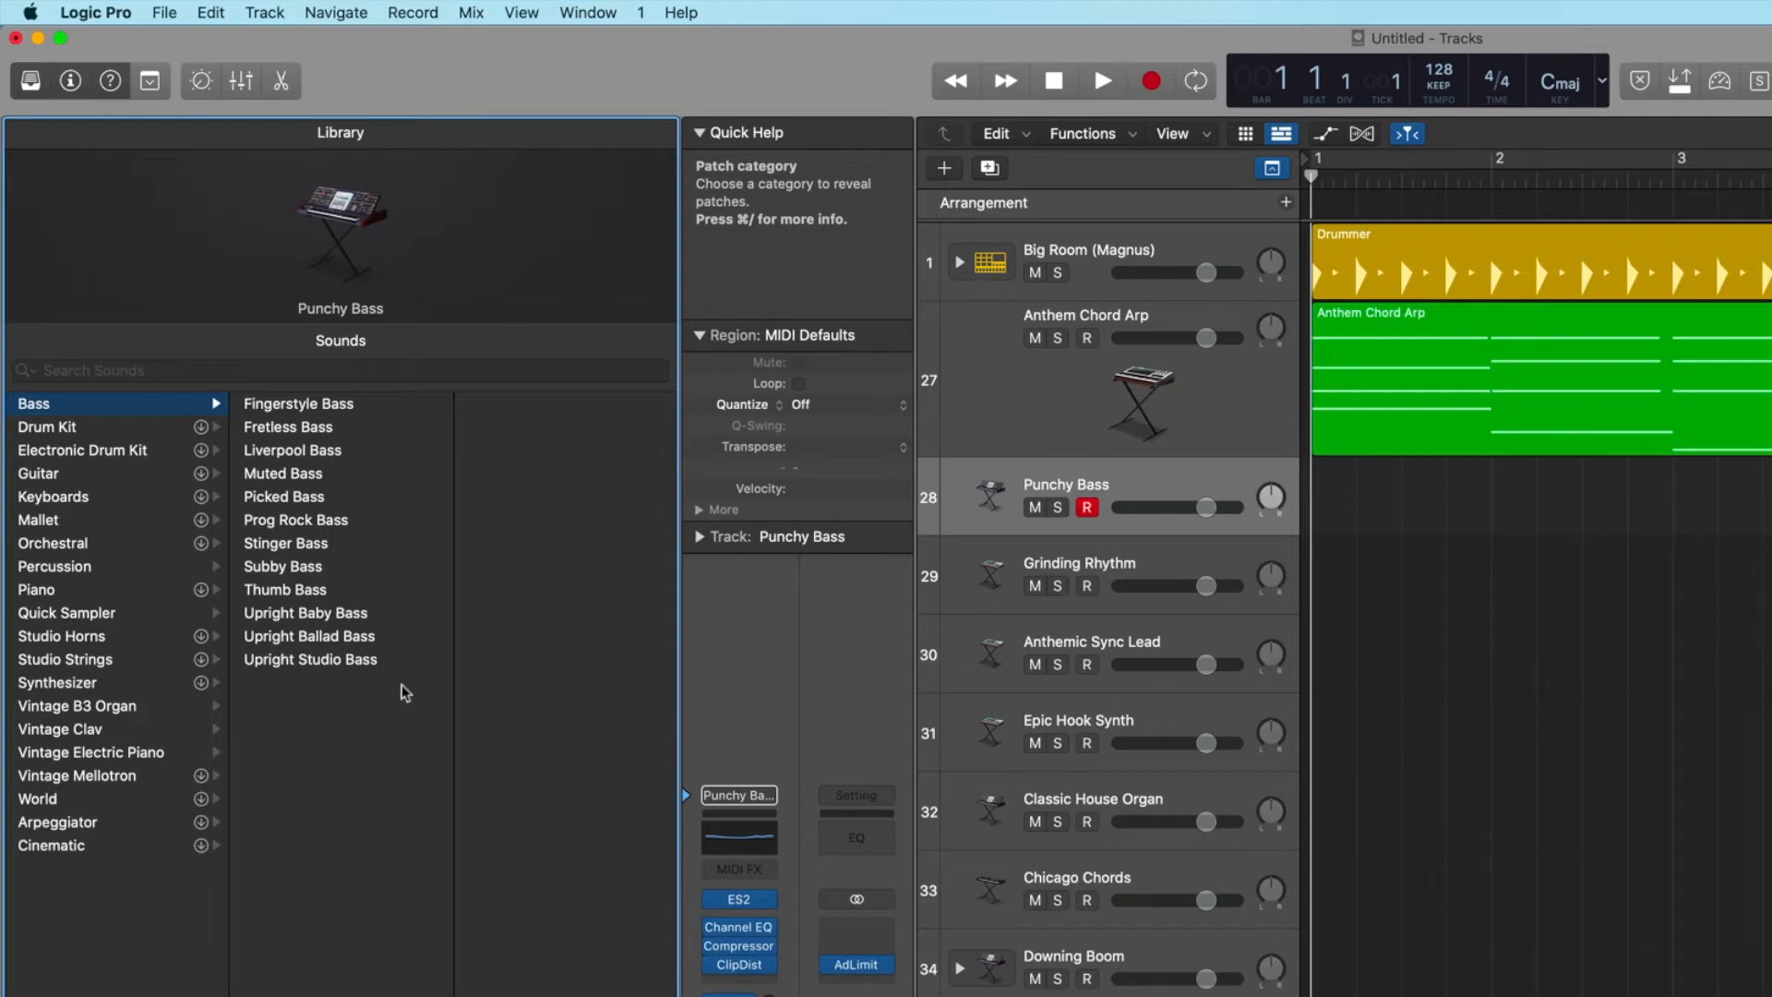
{"action": "left_click", "coordinate": [57, 428]}
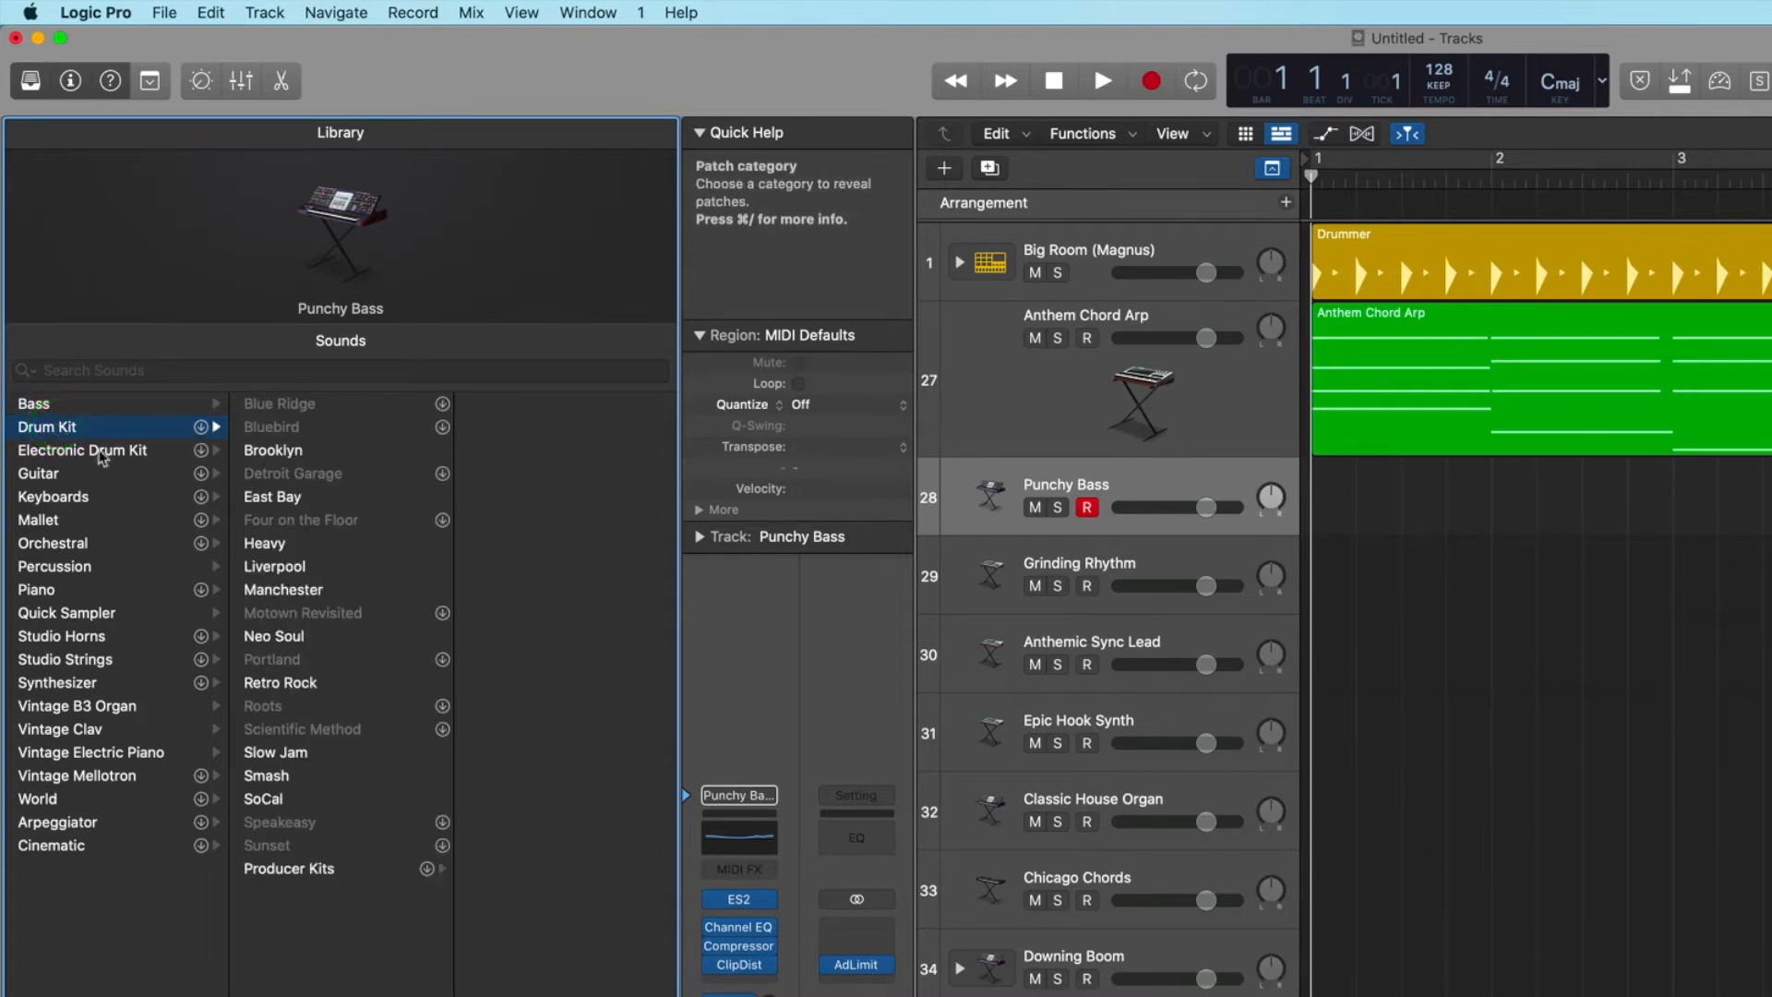
{"action": "left_click", "coordinate": [82, 453]}
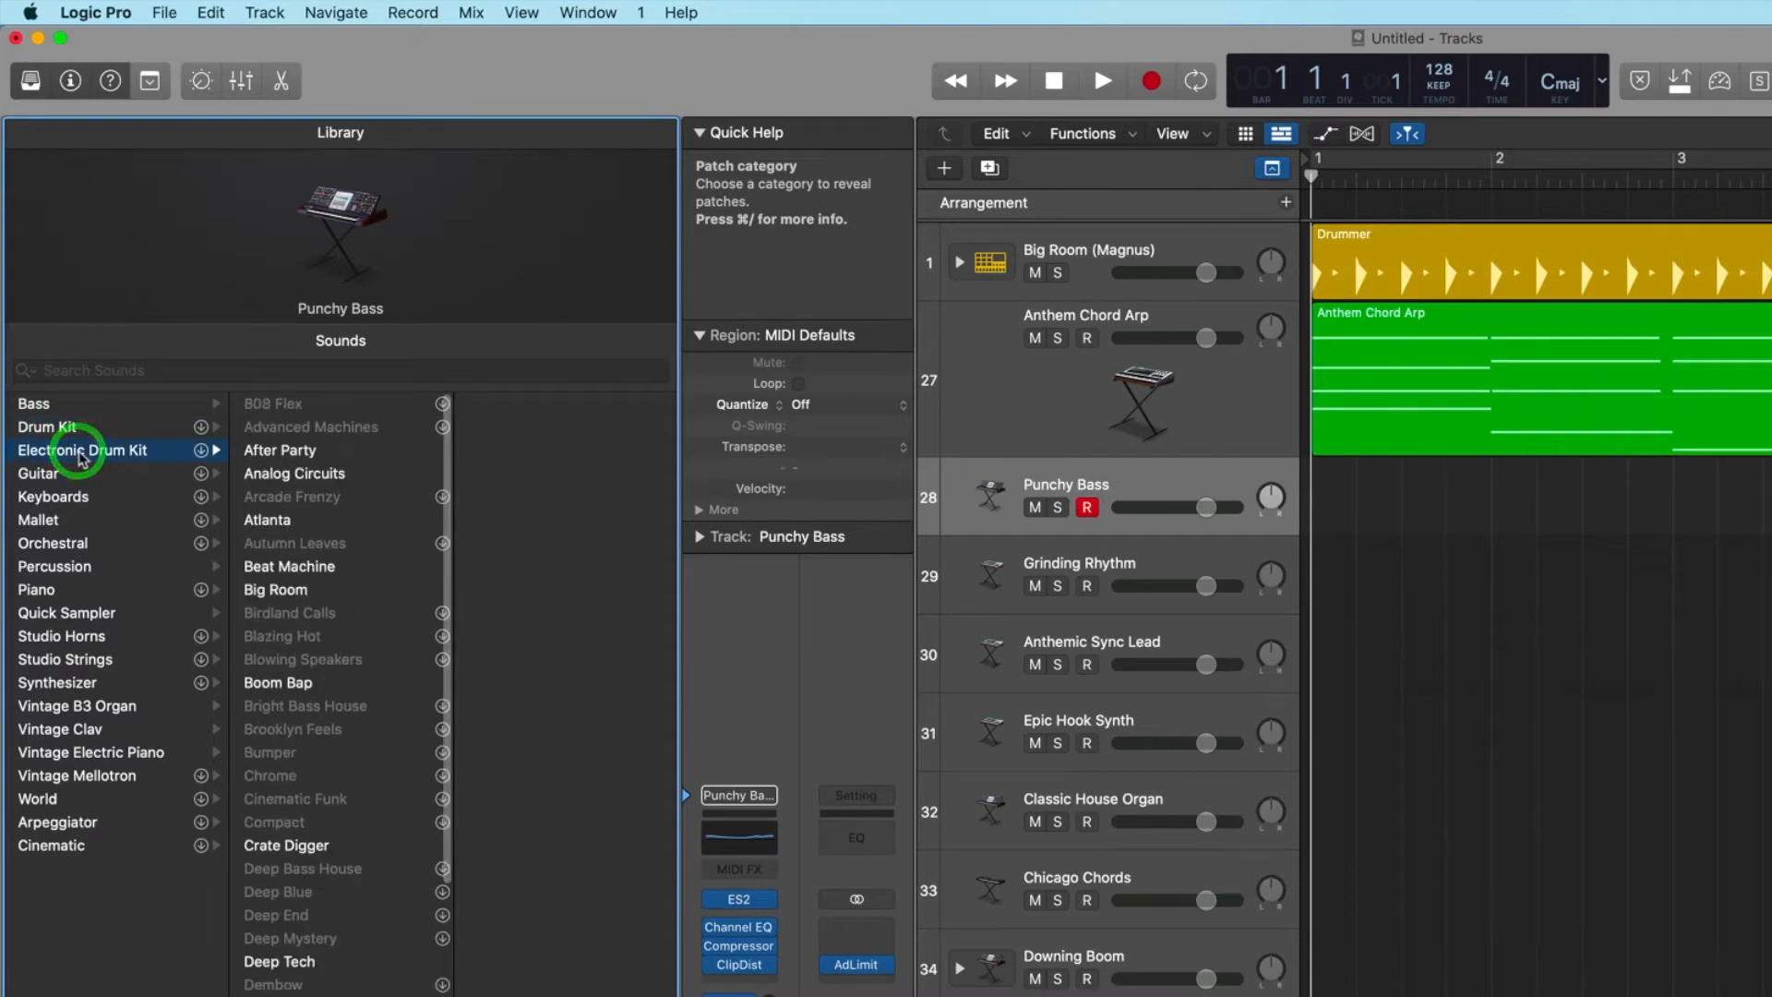
{"action": "scroll", "coordinate": [338, 517], "scroll_direction": "down", "scroll_amount": 15}
{"action": "scroll", "coordinate": [338, 522], "scroll_direction": "up", "scroll_amount": 15}
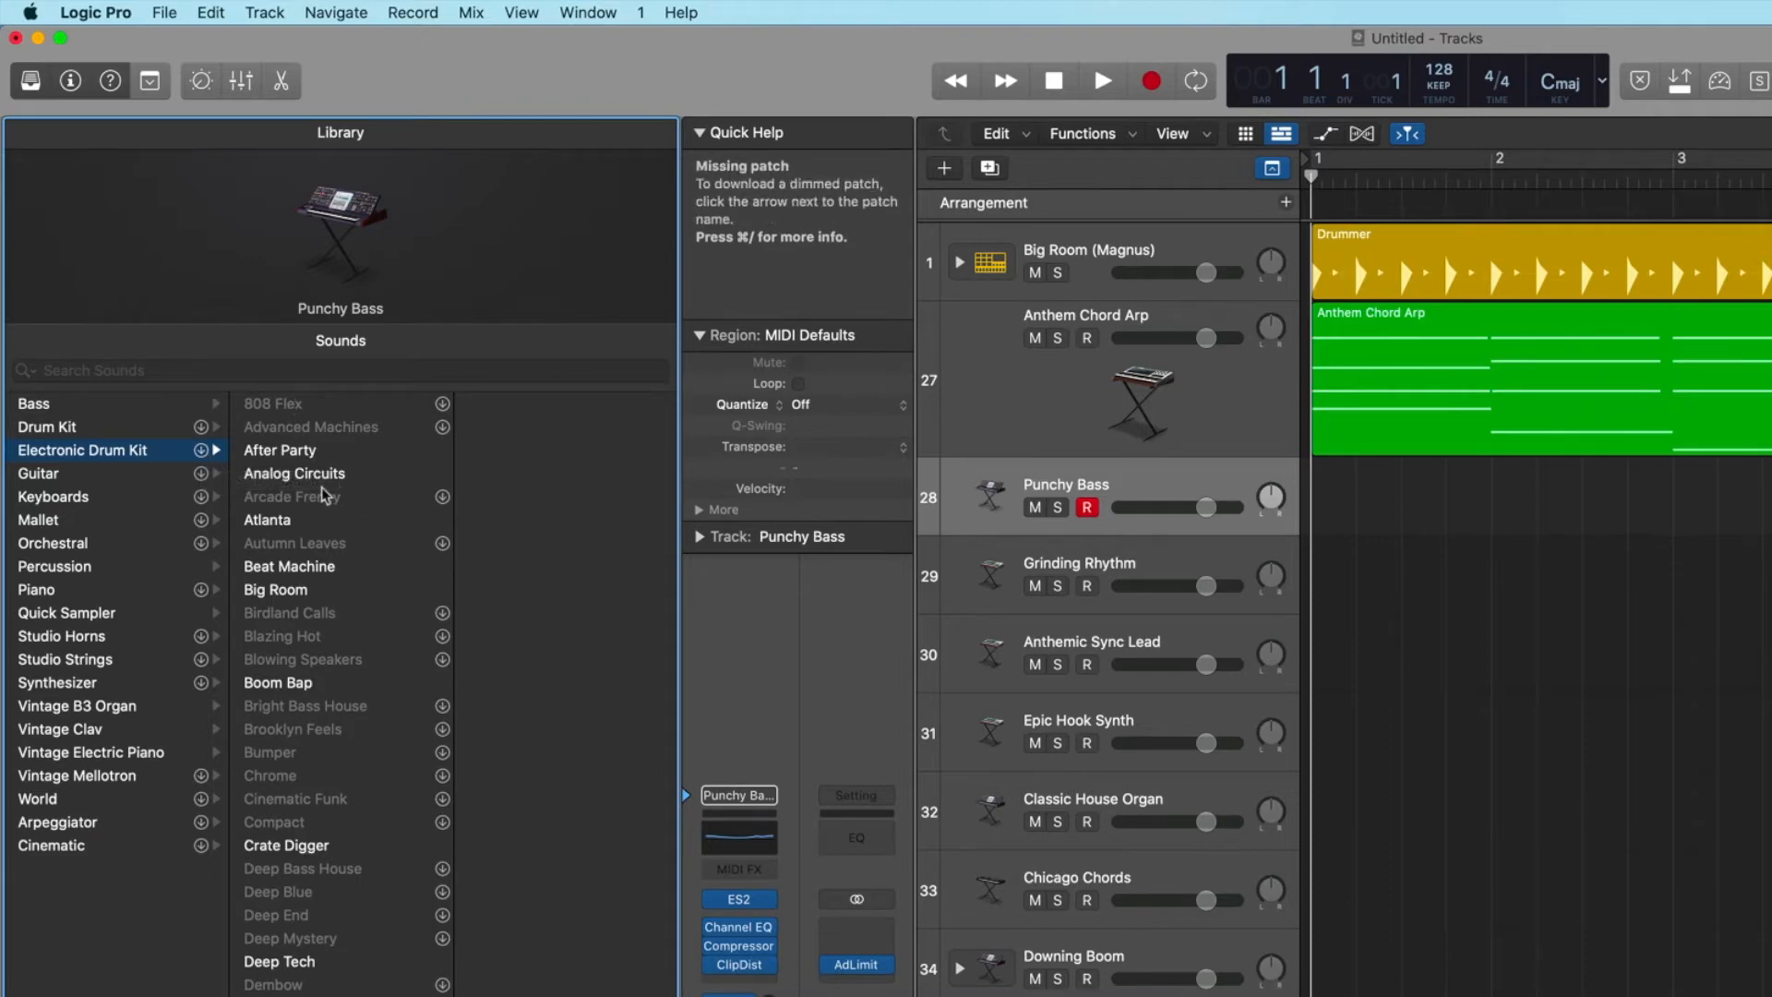
Browse the Guitar, Keyboards and Mallet patches in the Library.
{"action": "left_click", "coordinate": [49, 480]}
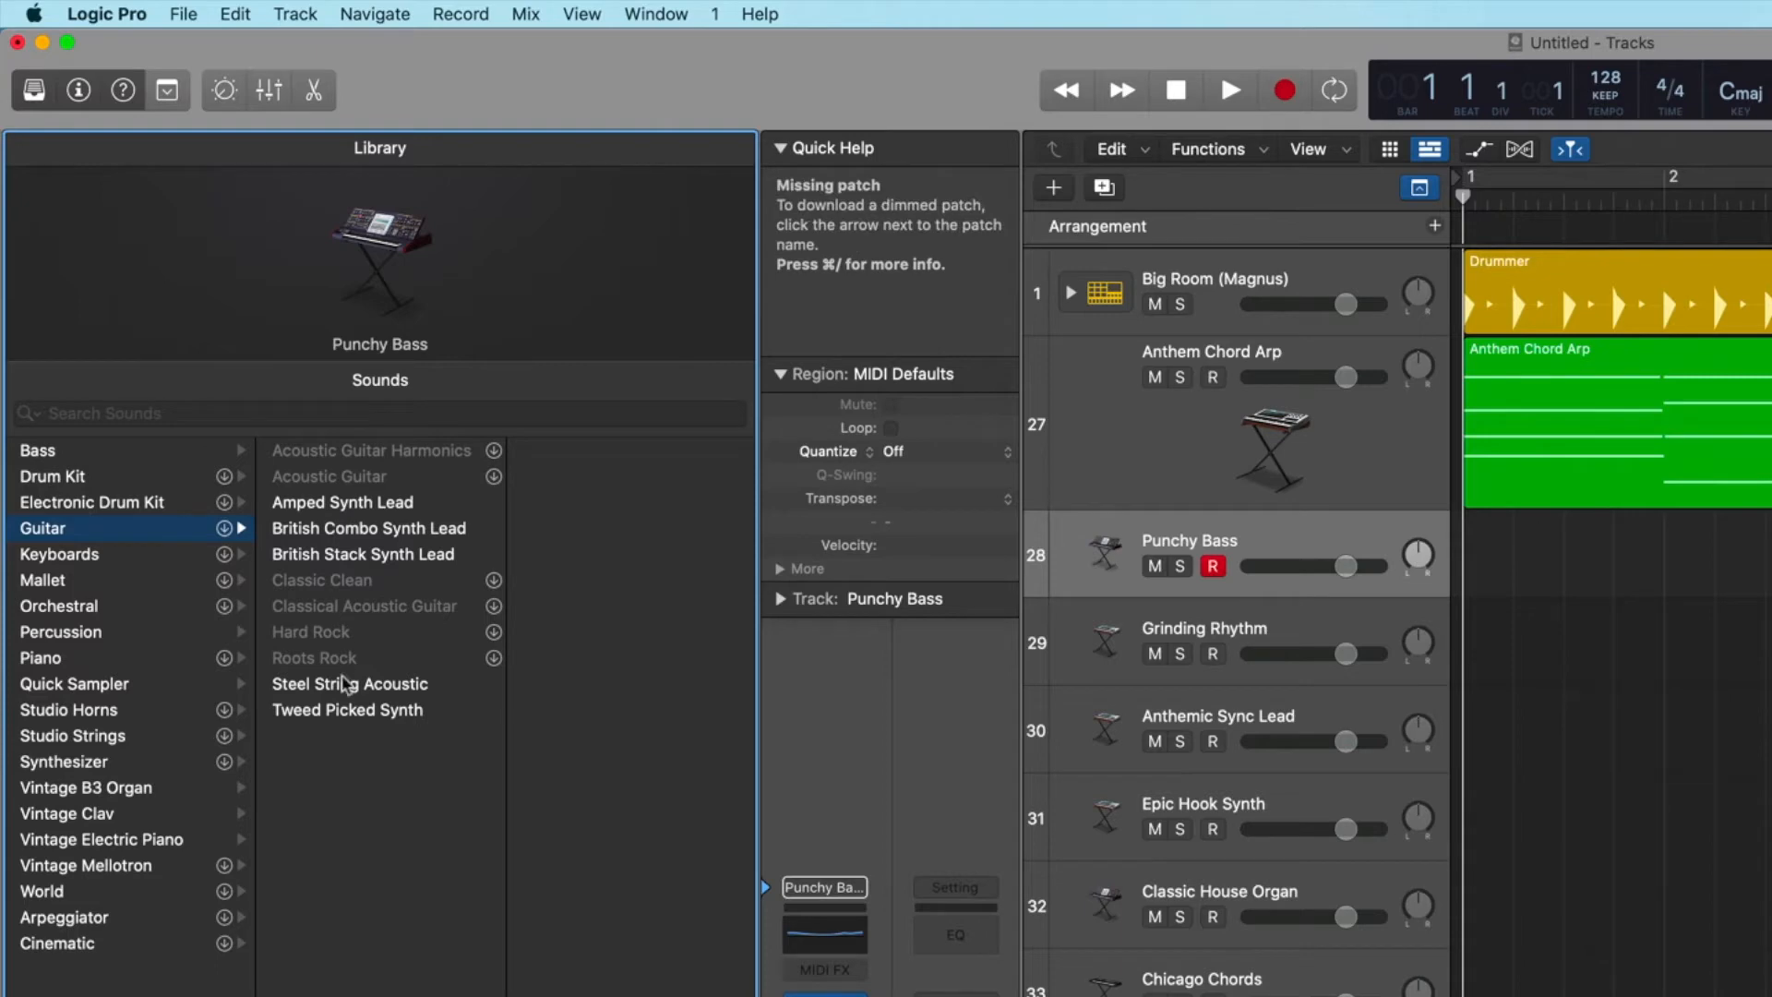
{"action": "left_click", "coordinate": [88, 554]}
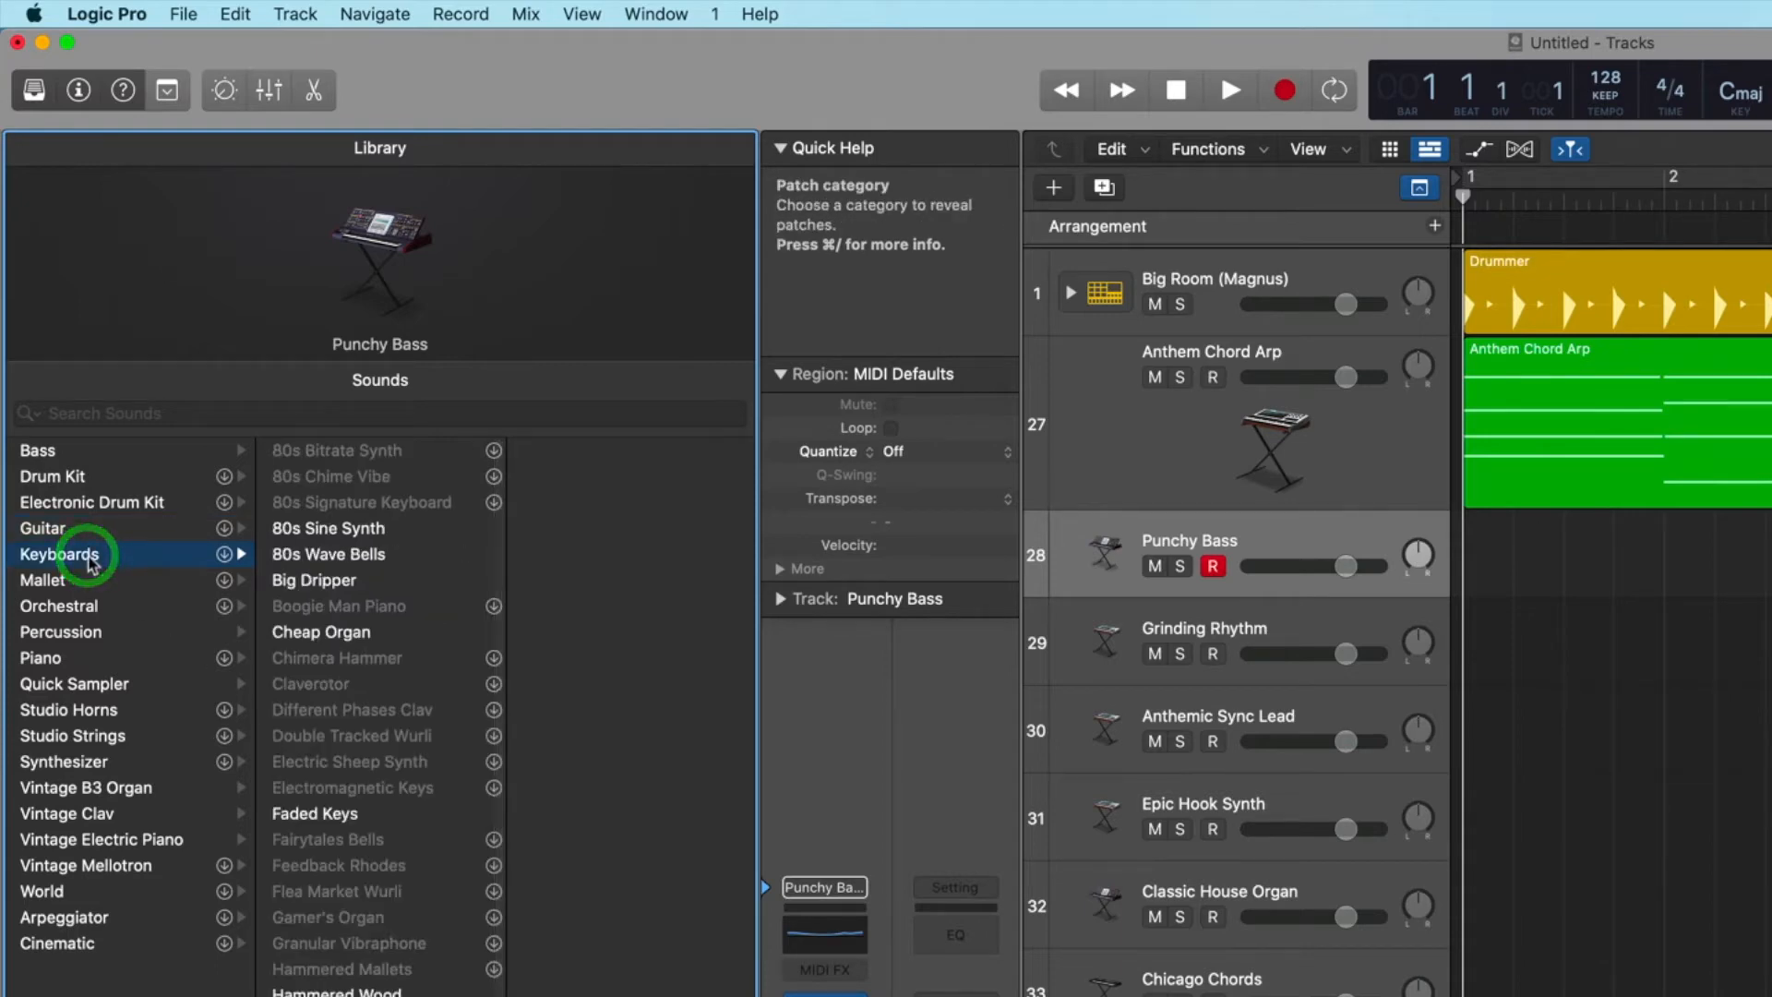
{"action": "scroll", "coordinate": [367, 577], "scroll_direction": "down", "scroll_amount": 8}
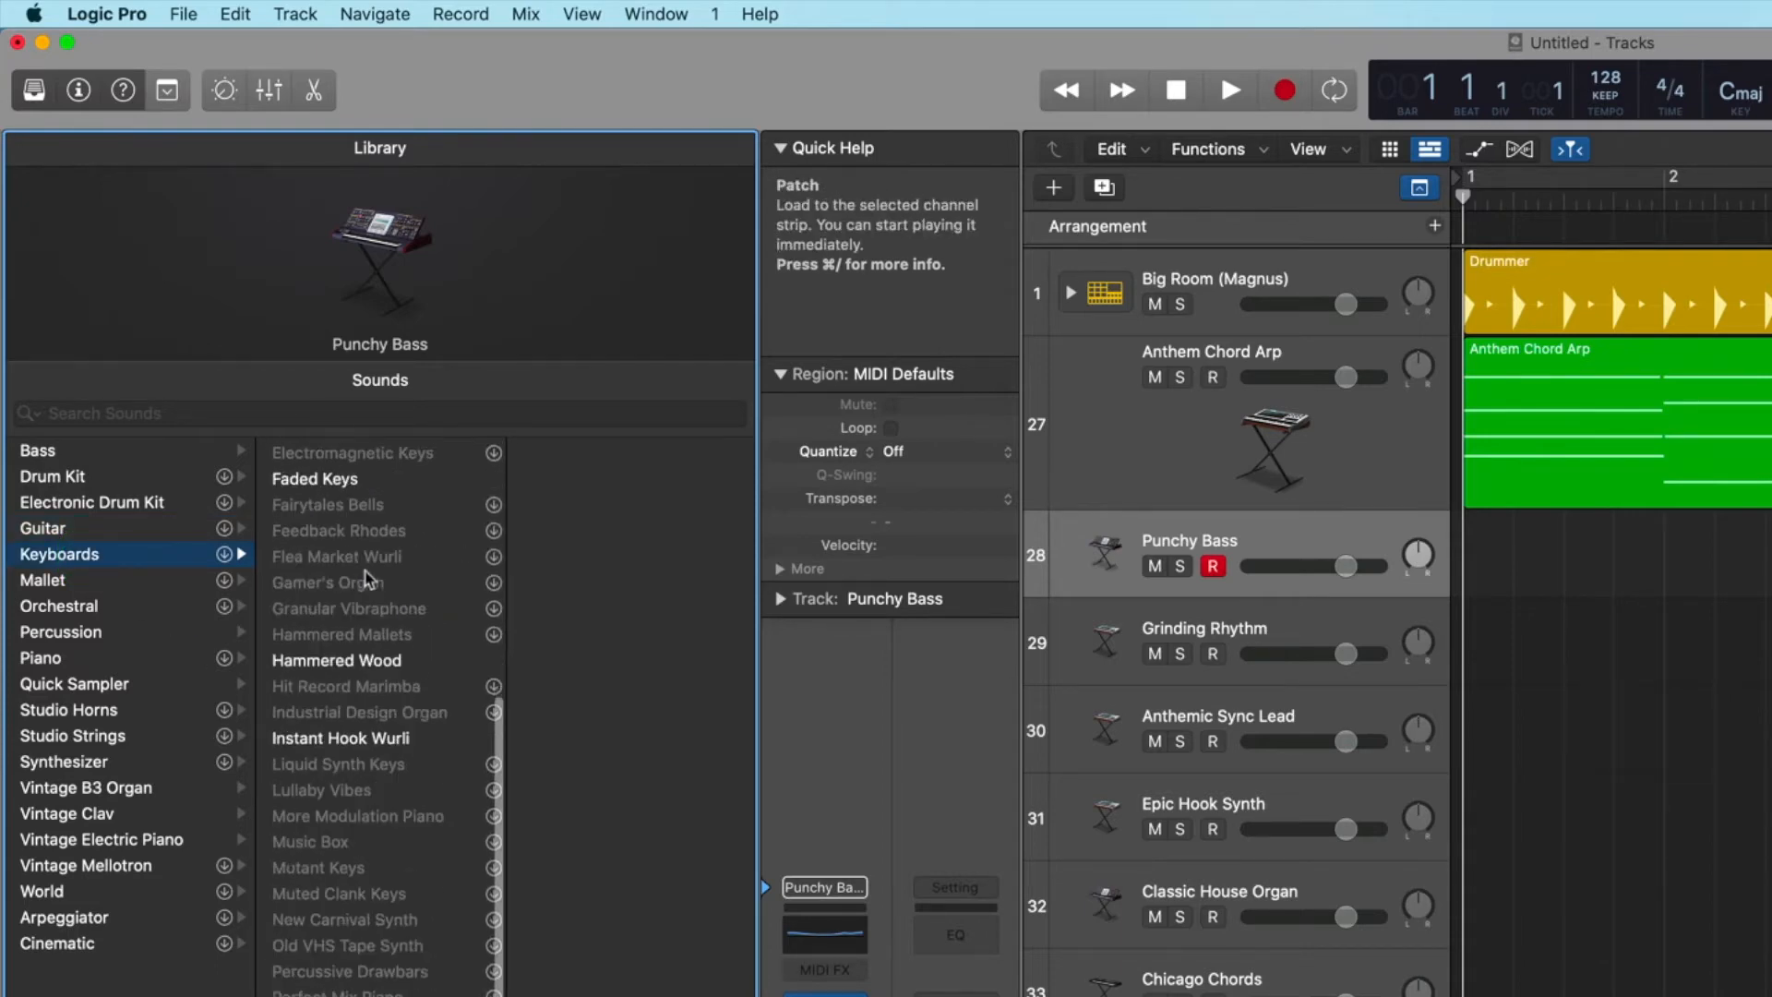
{"action": "scroll", "coordinate": [367, 577], "scroll_direction": "up", "scroll_amount": 8}
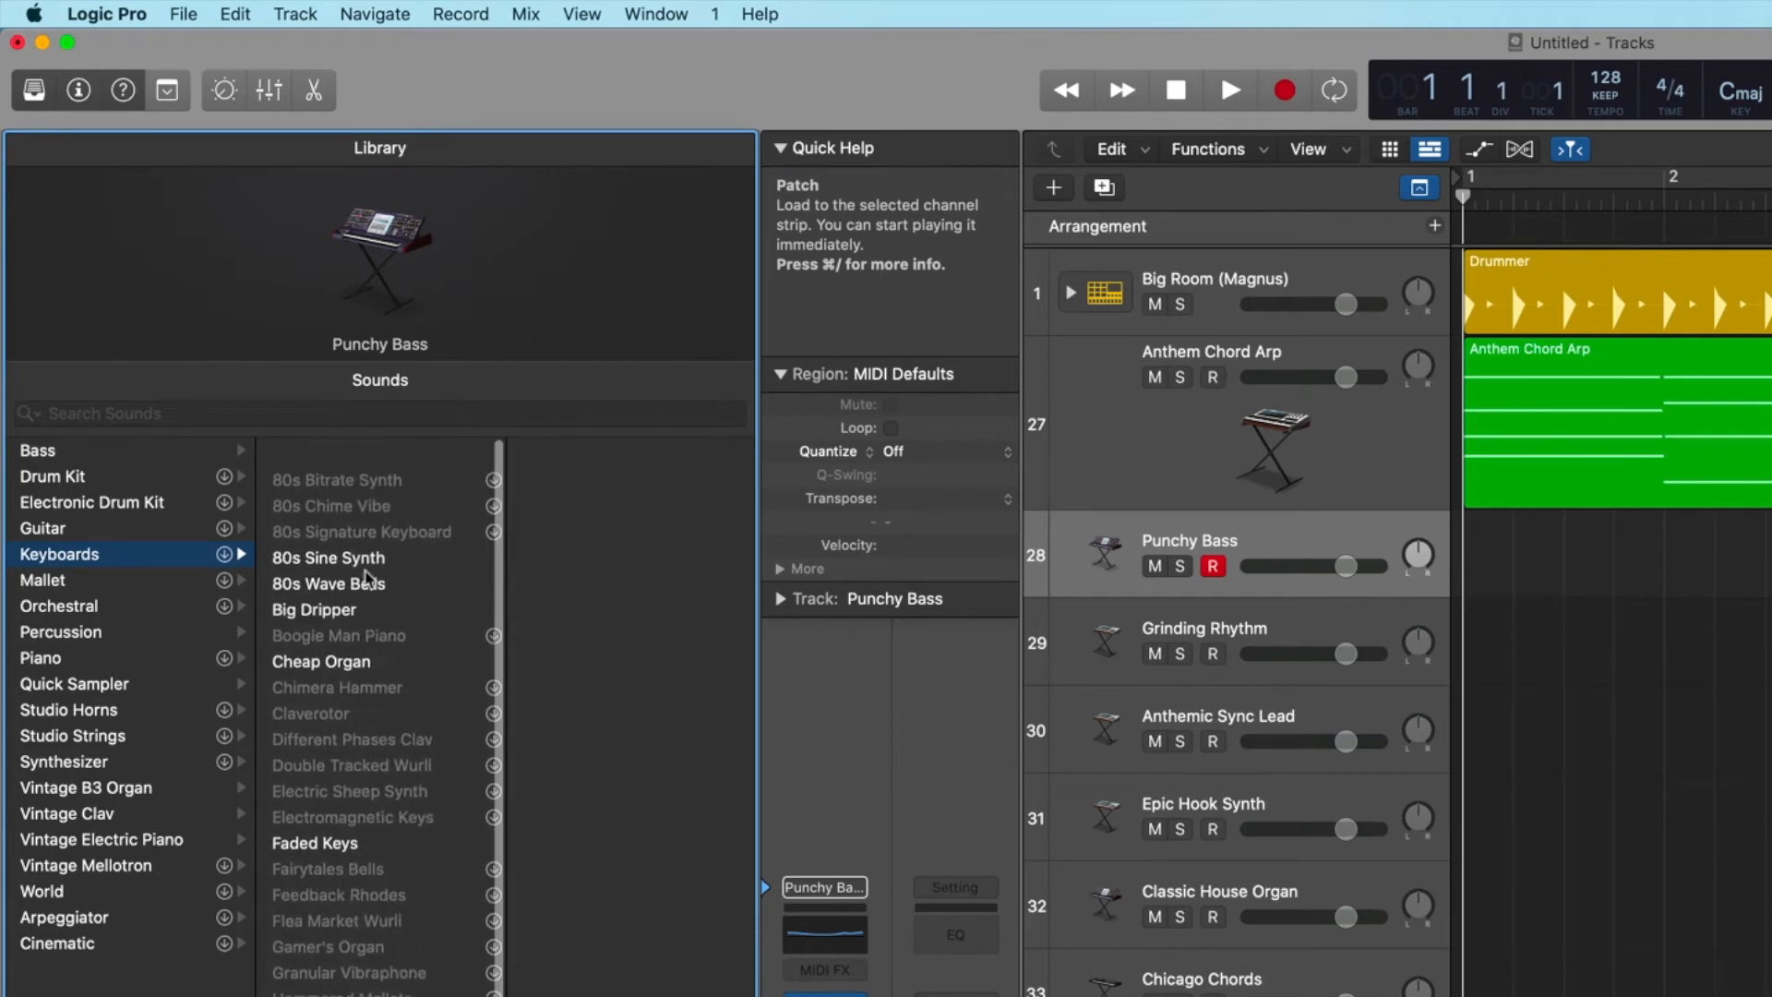
{"action": "left_click", "coordinate": [44, 582]}
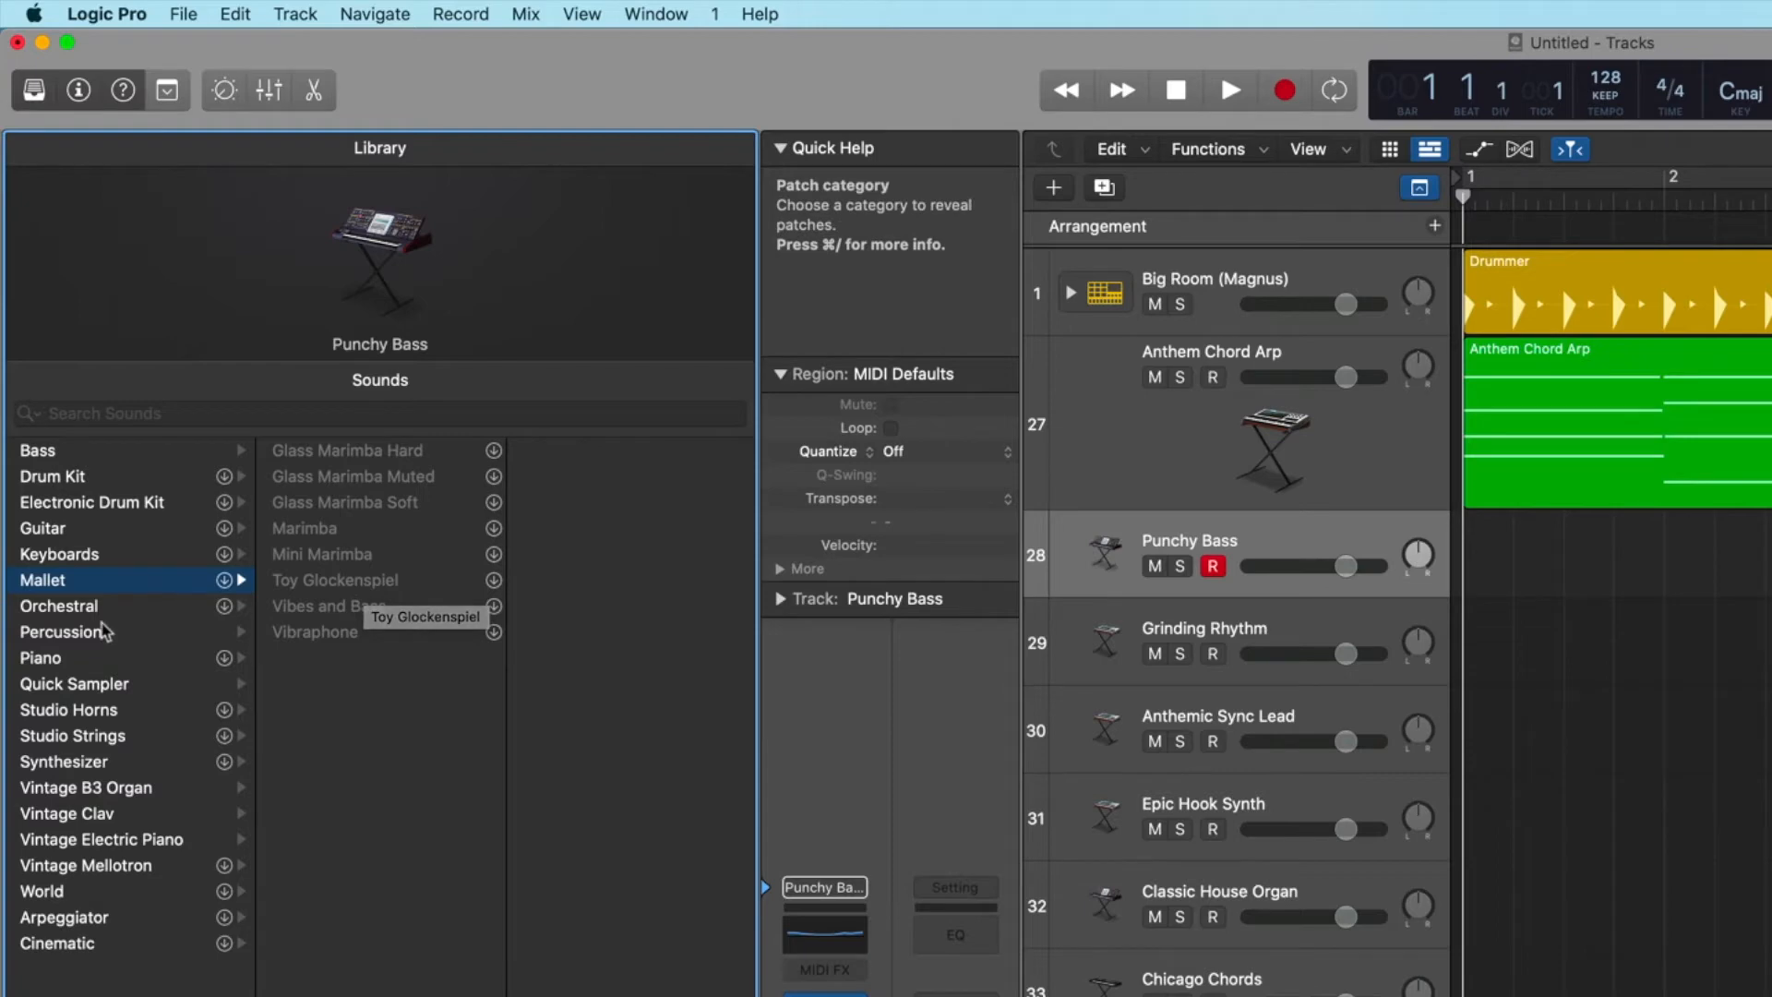
Look through the Orchestral sounds one subcategory at a time, from Brass and Choir to Strings and Woodwinds.
{"action": "left_click", "coordinate": [69, 607]}
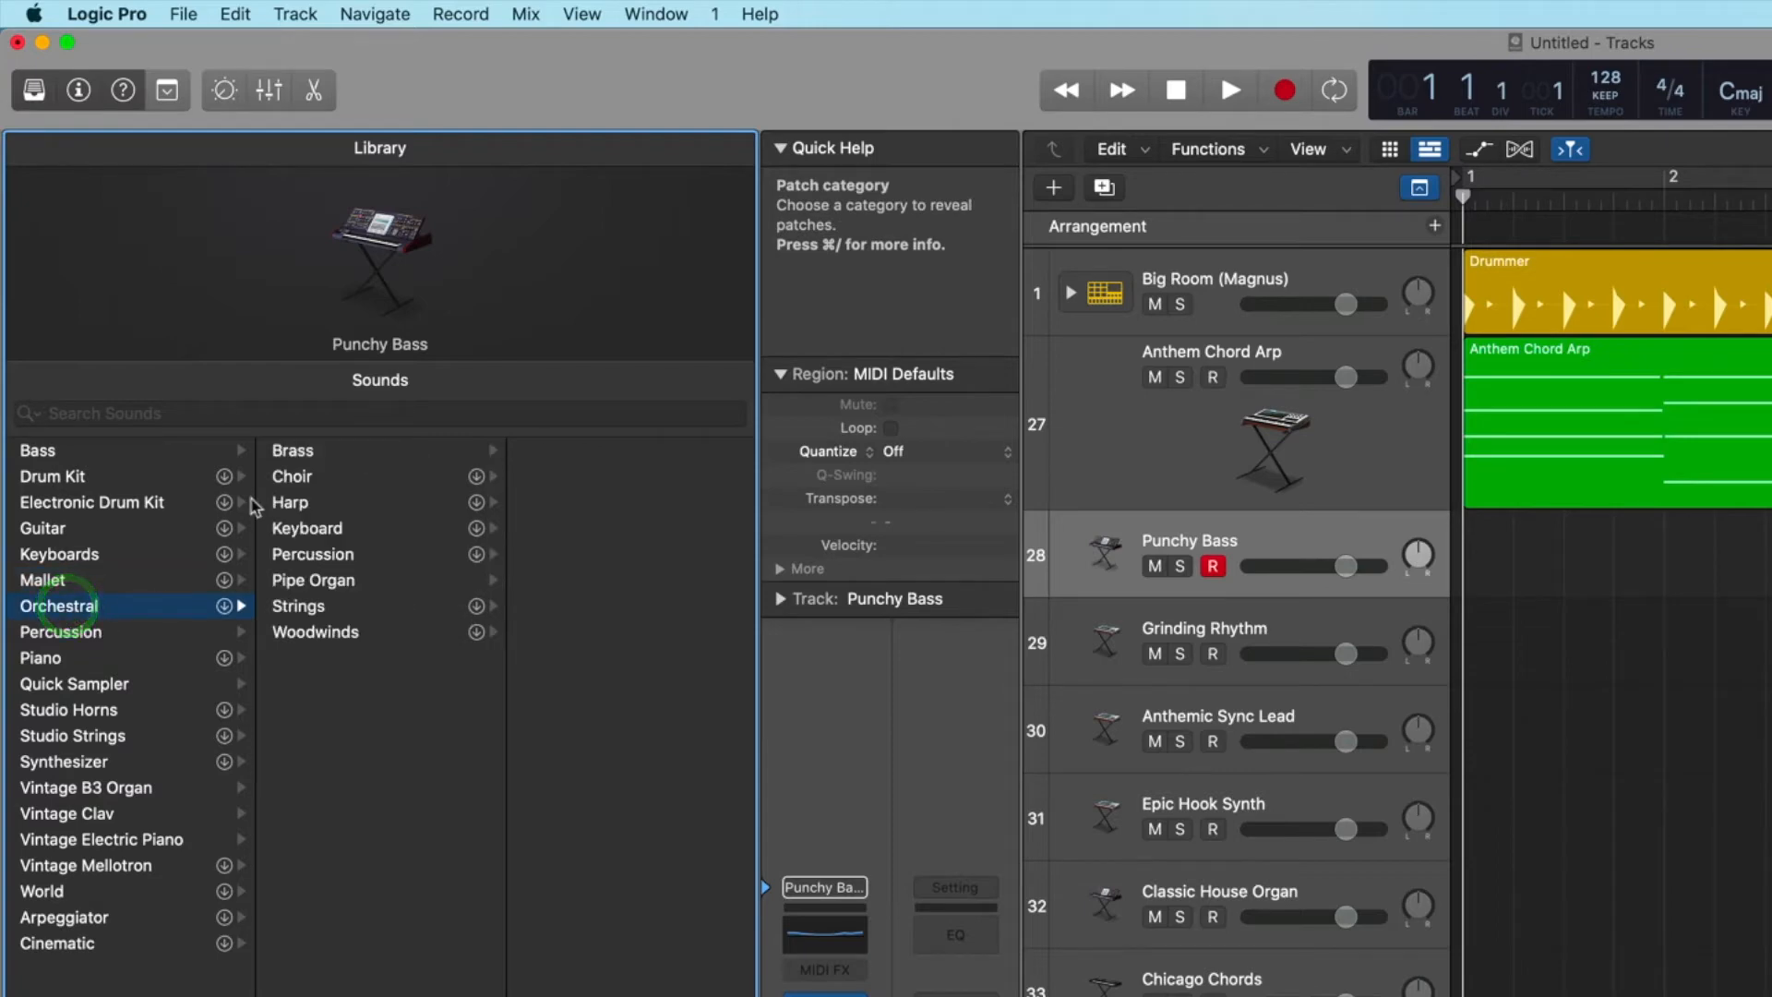
{"action": "left_click", "coordinate": [297, 453]}
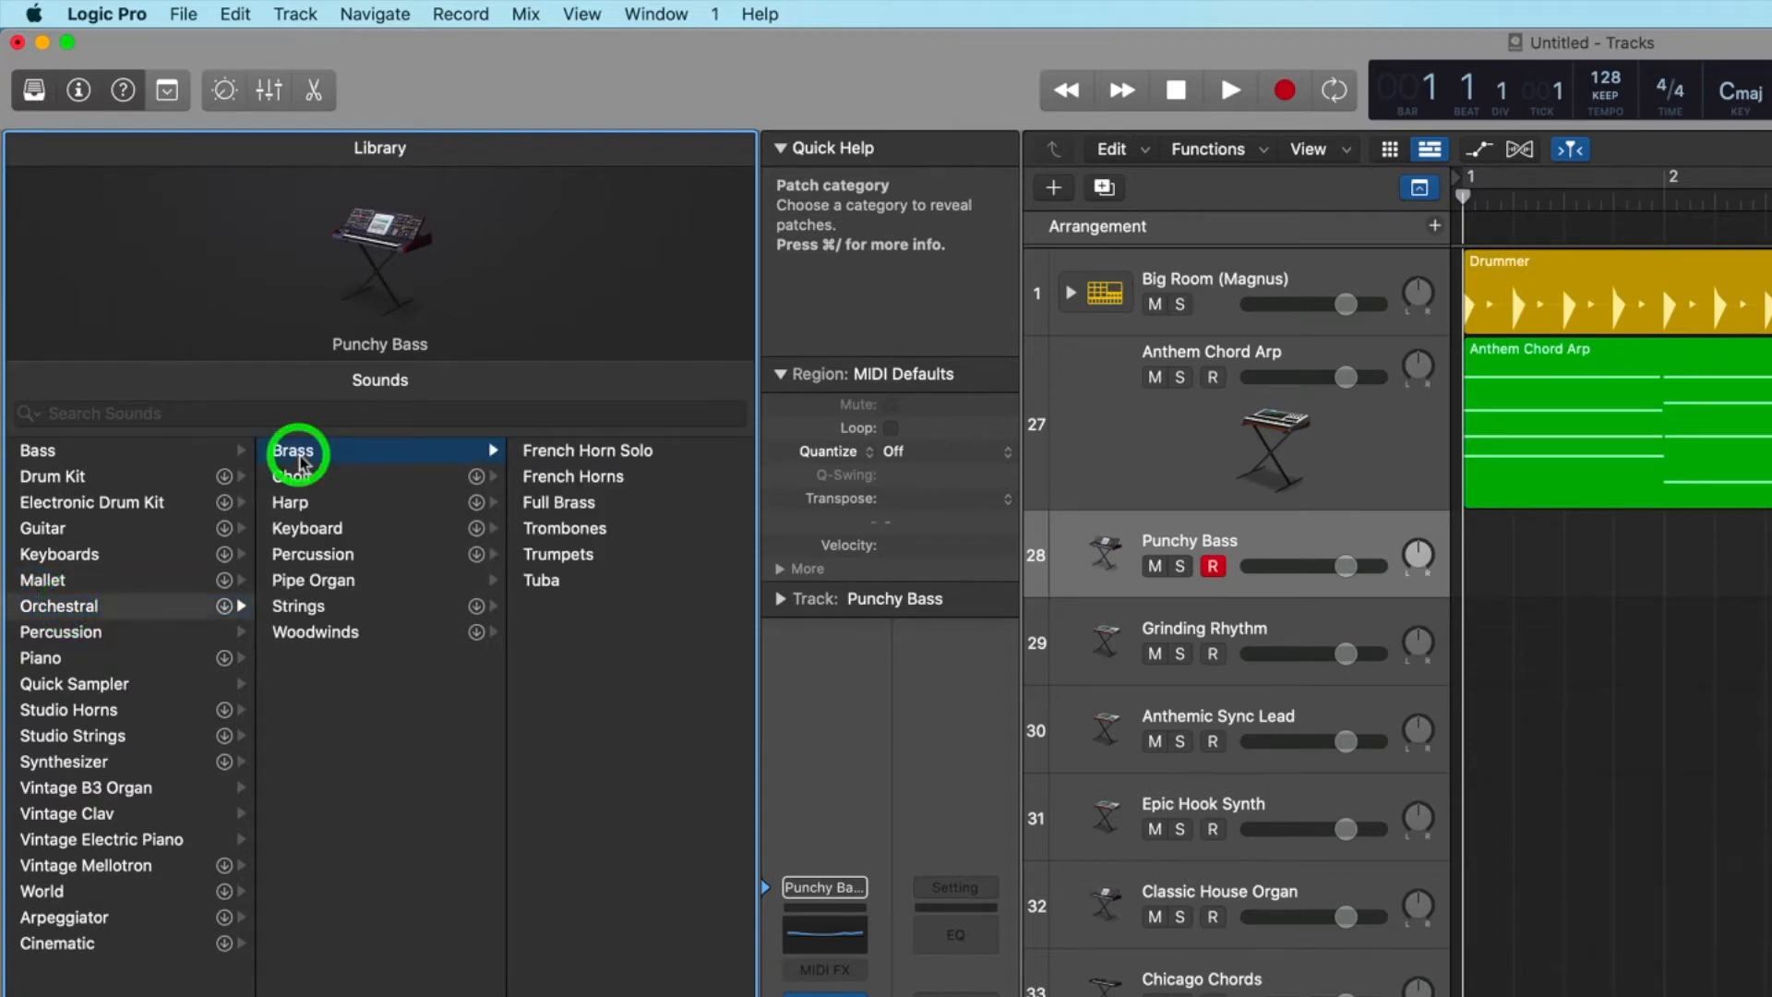
{"action": "left_click", "coordinate": [301, 478]}
{"action": "left_click", "coordinate": [290, 502]}
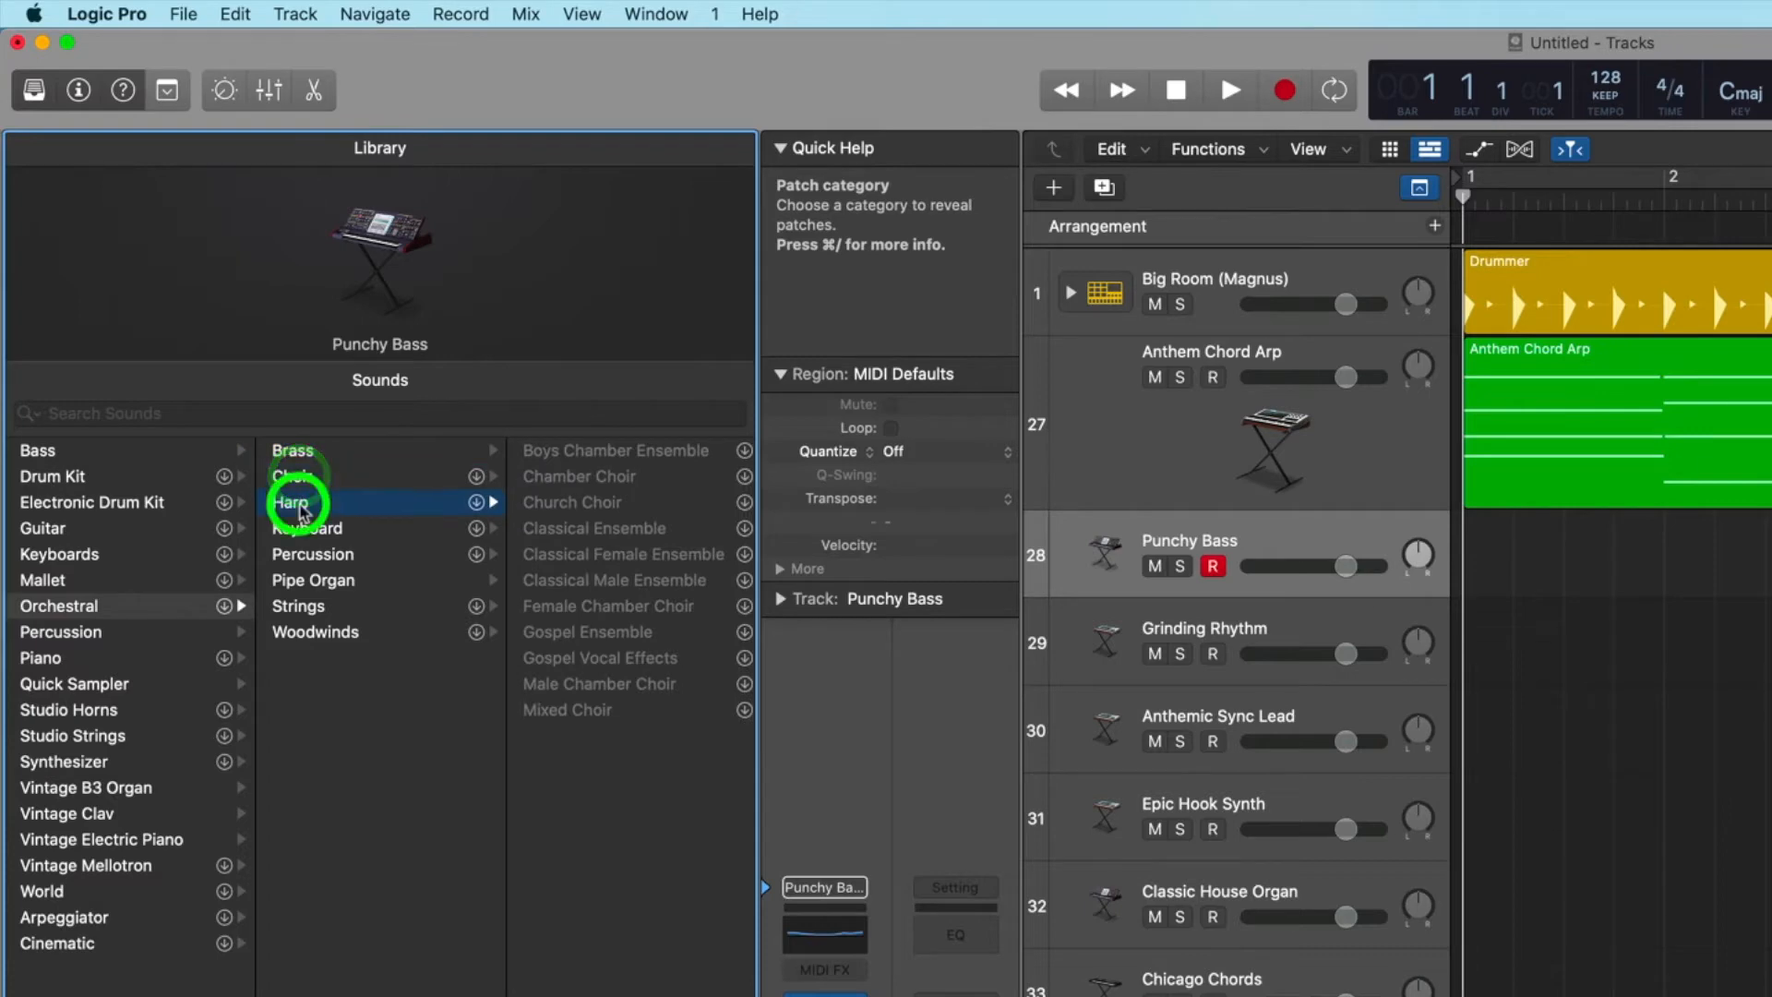
{"action": "left_click", "coordinate": [305, 529]}
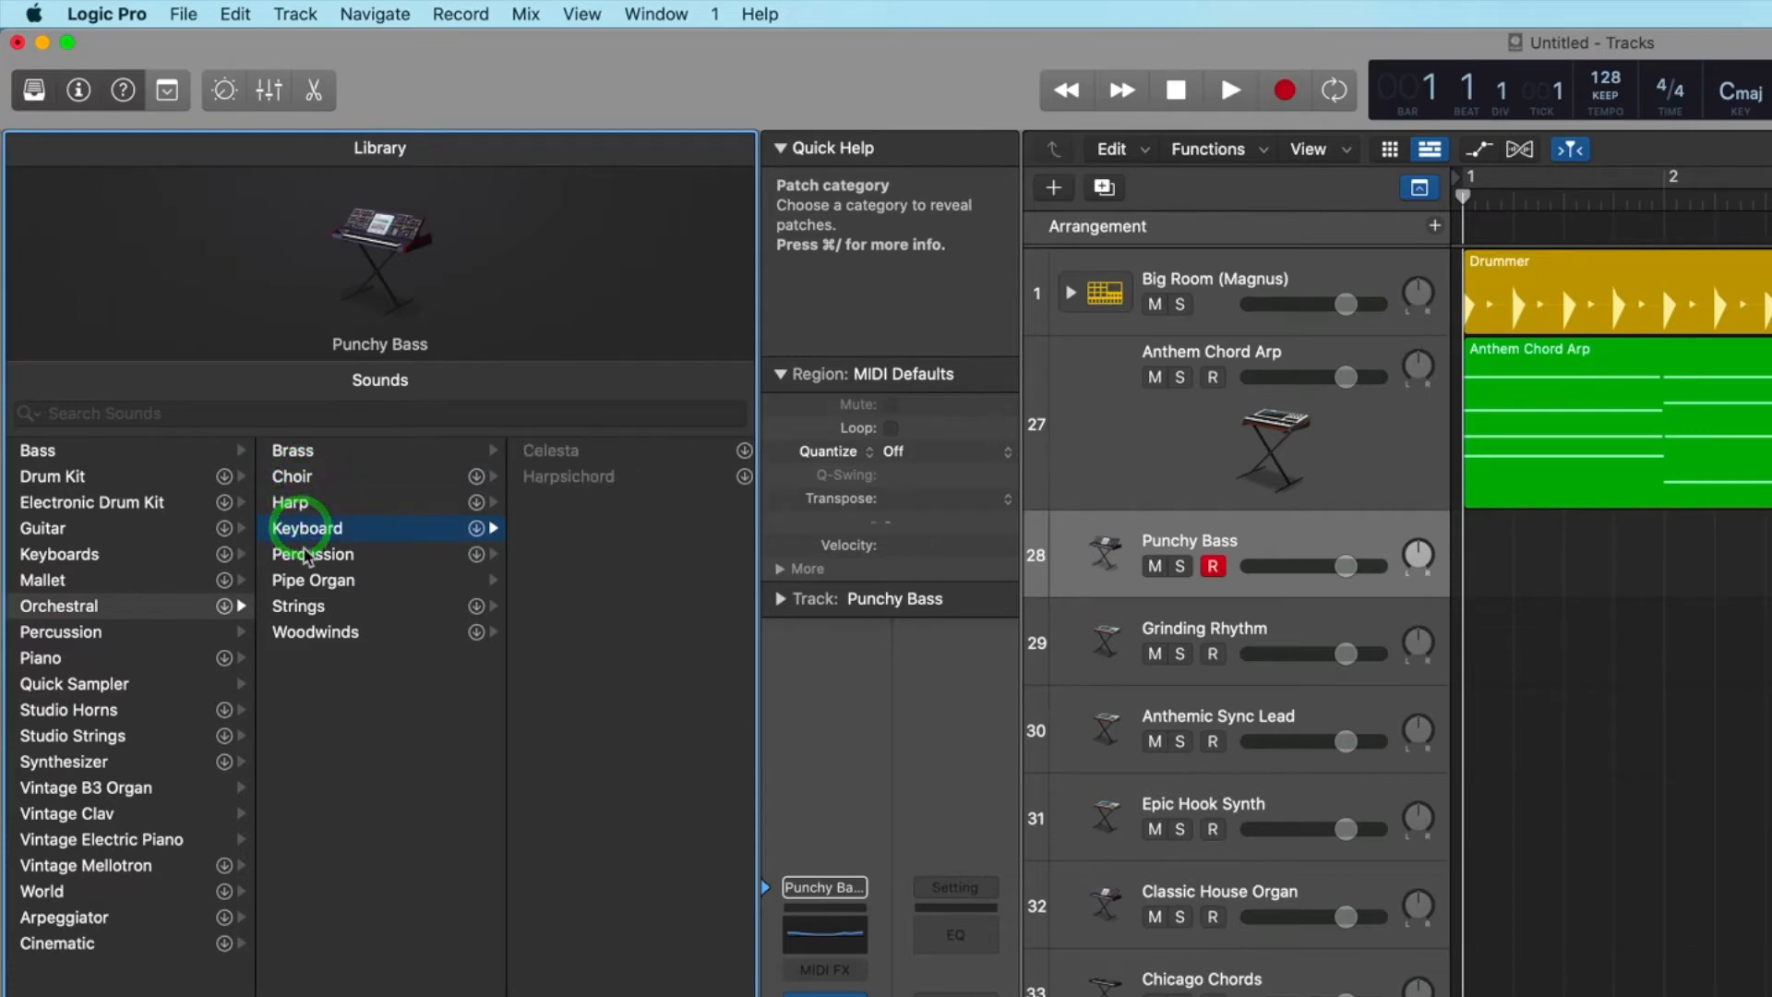
{"action": "left_click", "coordinate": [317, 556]}
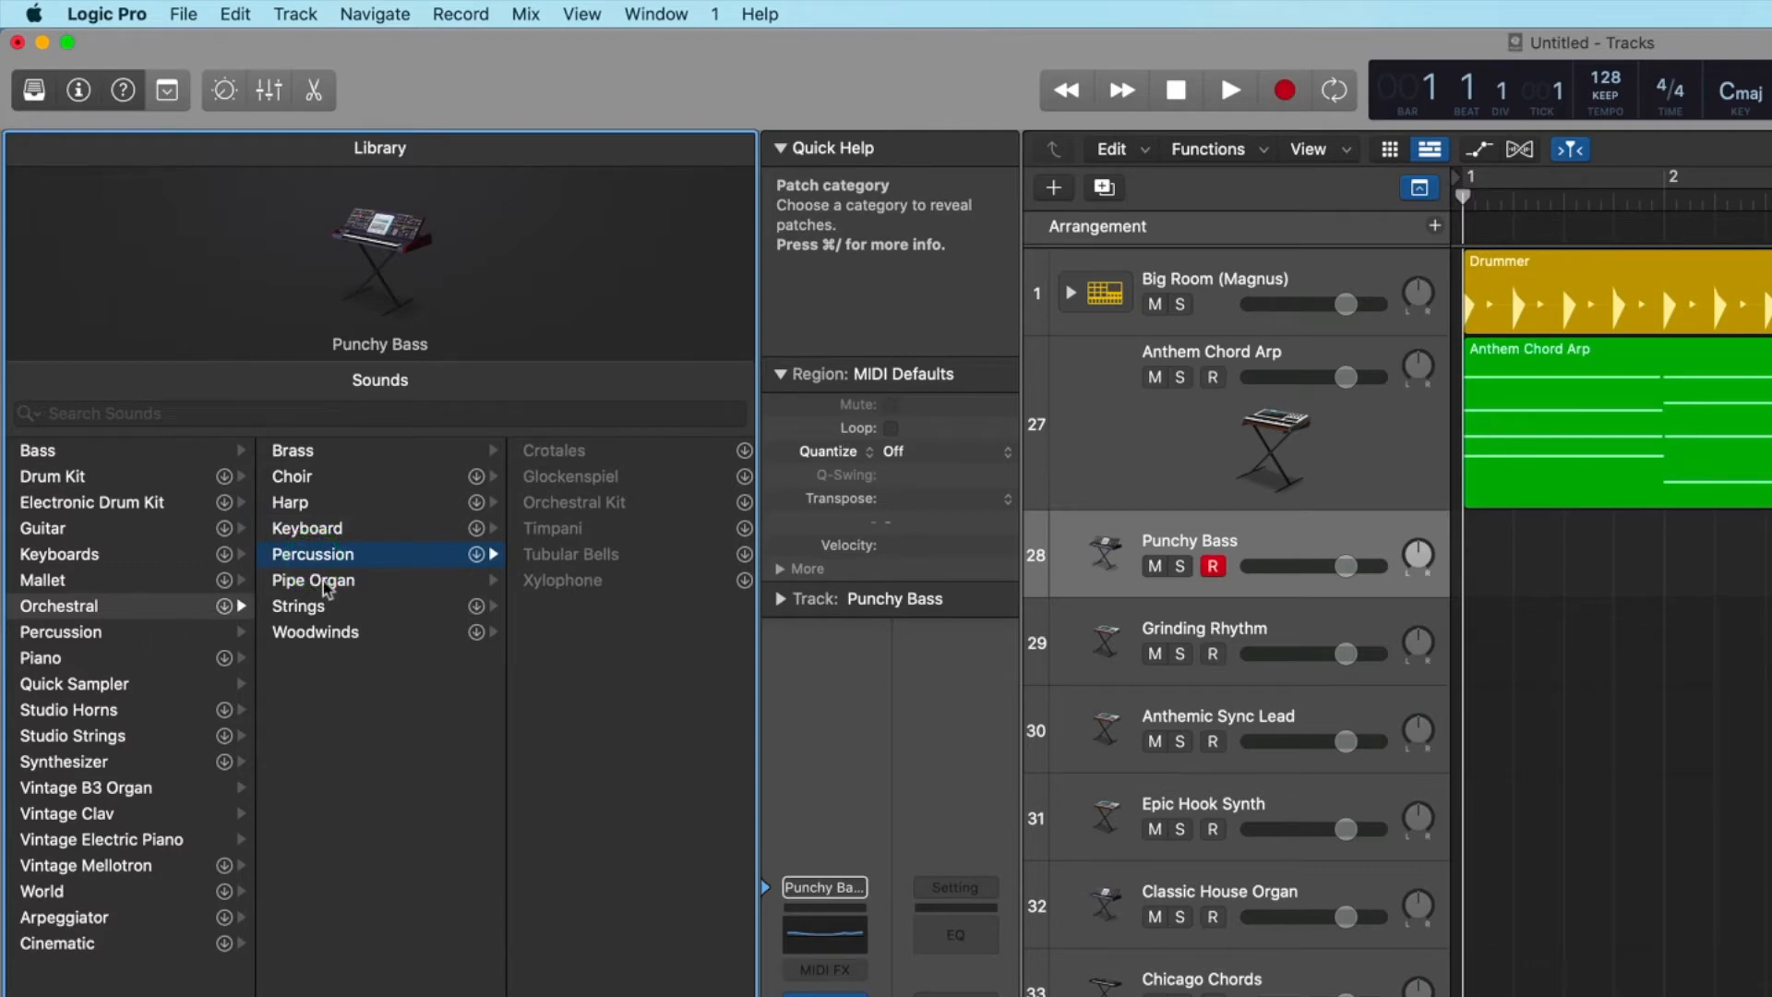
{"action": "left_click", "coordinate": [330, 584]}
{"action": "left_click", "coordinate": [315, 609]}
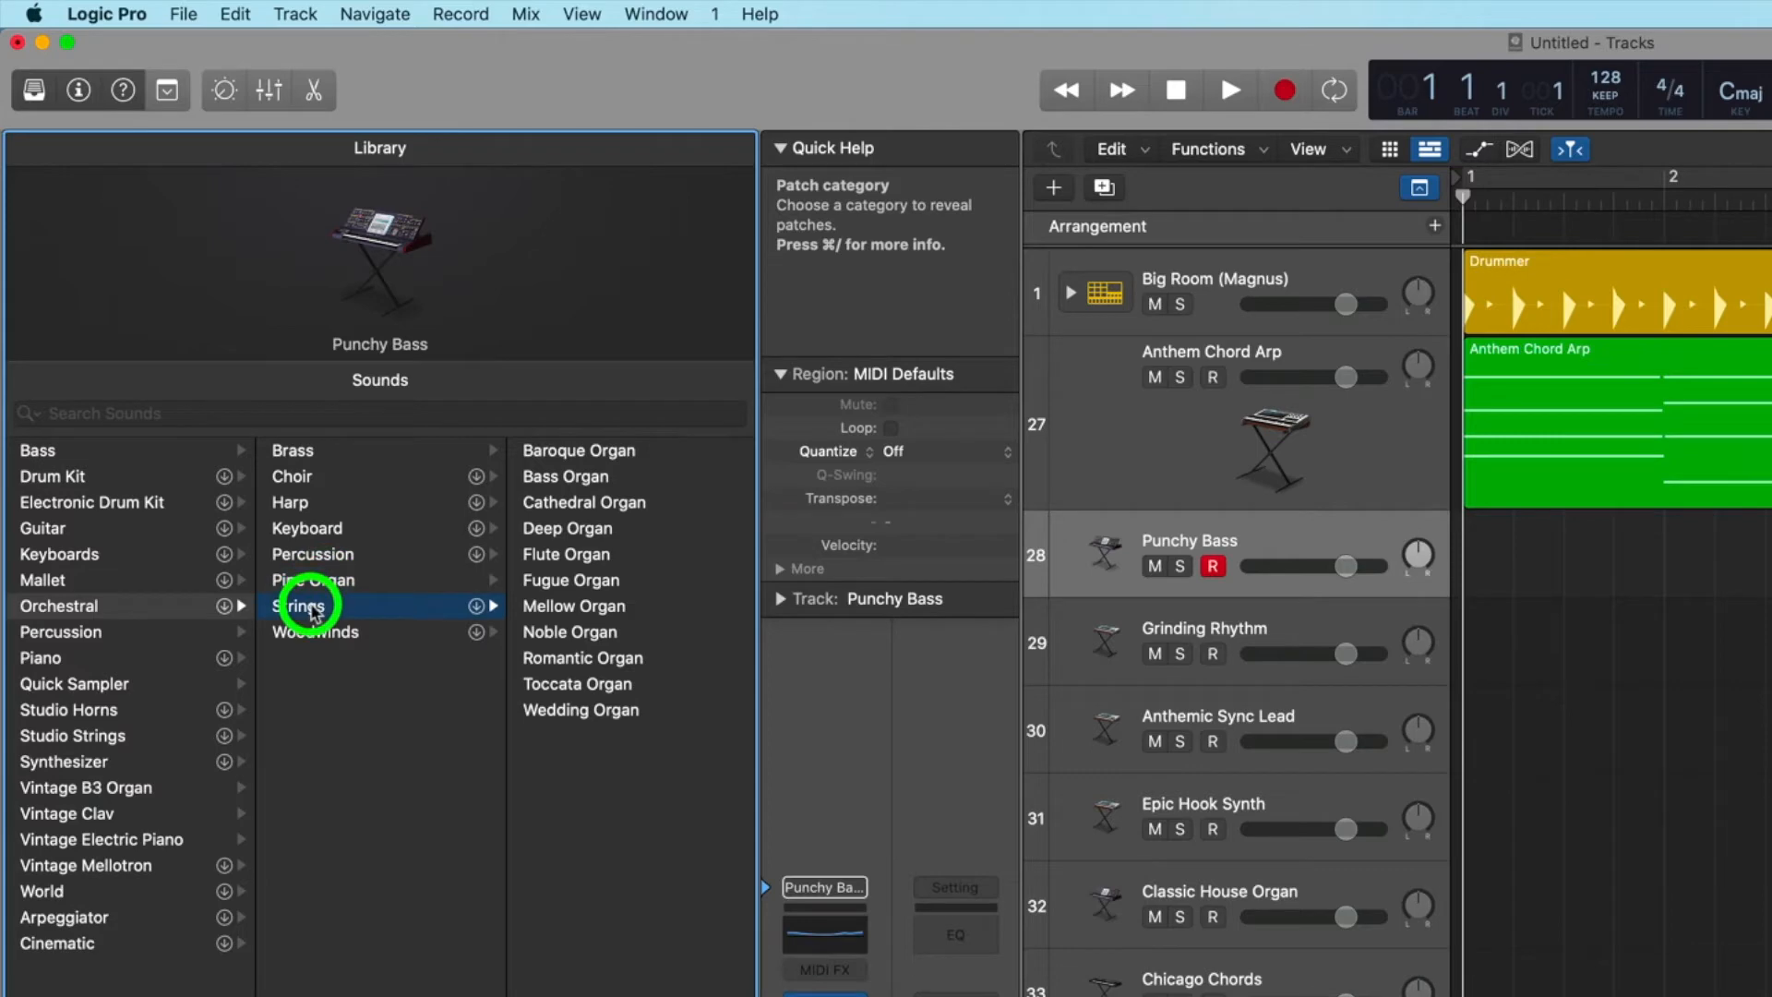
{"action": "left_click", "coordinate": [312, 632]}
Browse the Percussion sounds, including Producer Kits and Performance Patches, plus the Piano and Quick Sampler categories.
{"action": "left_click", "coordinate": [68, 634]}
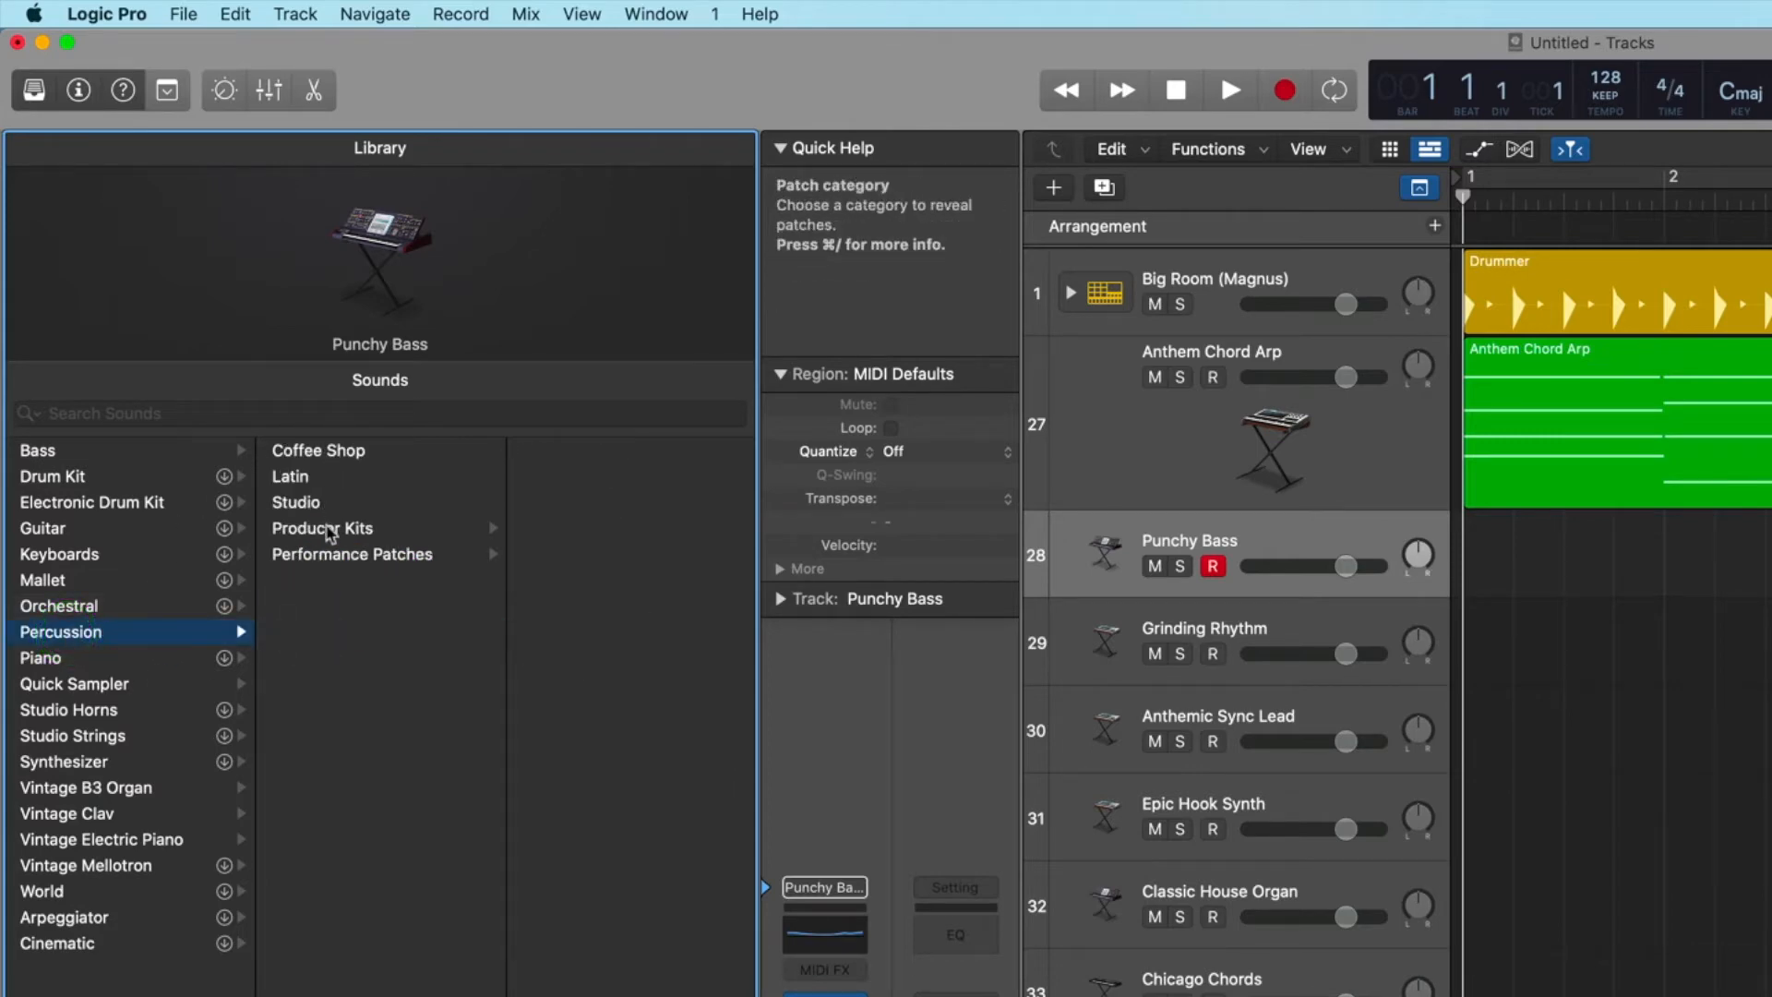
{"action": "left_click", "coordinate": [330, 530]}
{"action": "left_click", "coordinate": [325, 554]}
{"action": "left_click", "coordinate": [37, 659]}
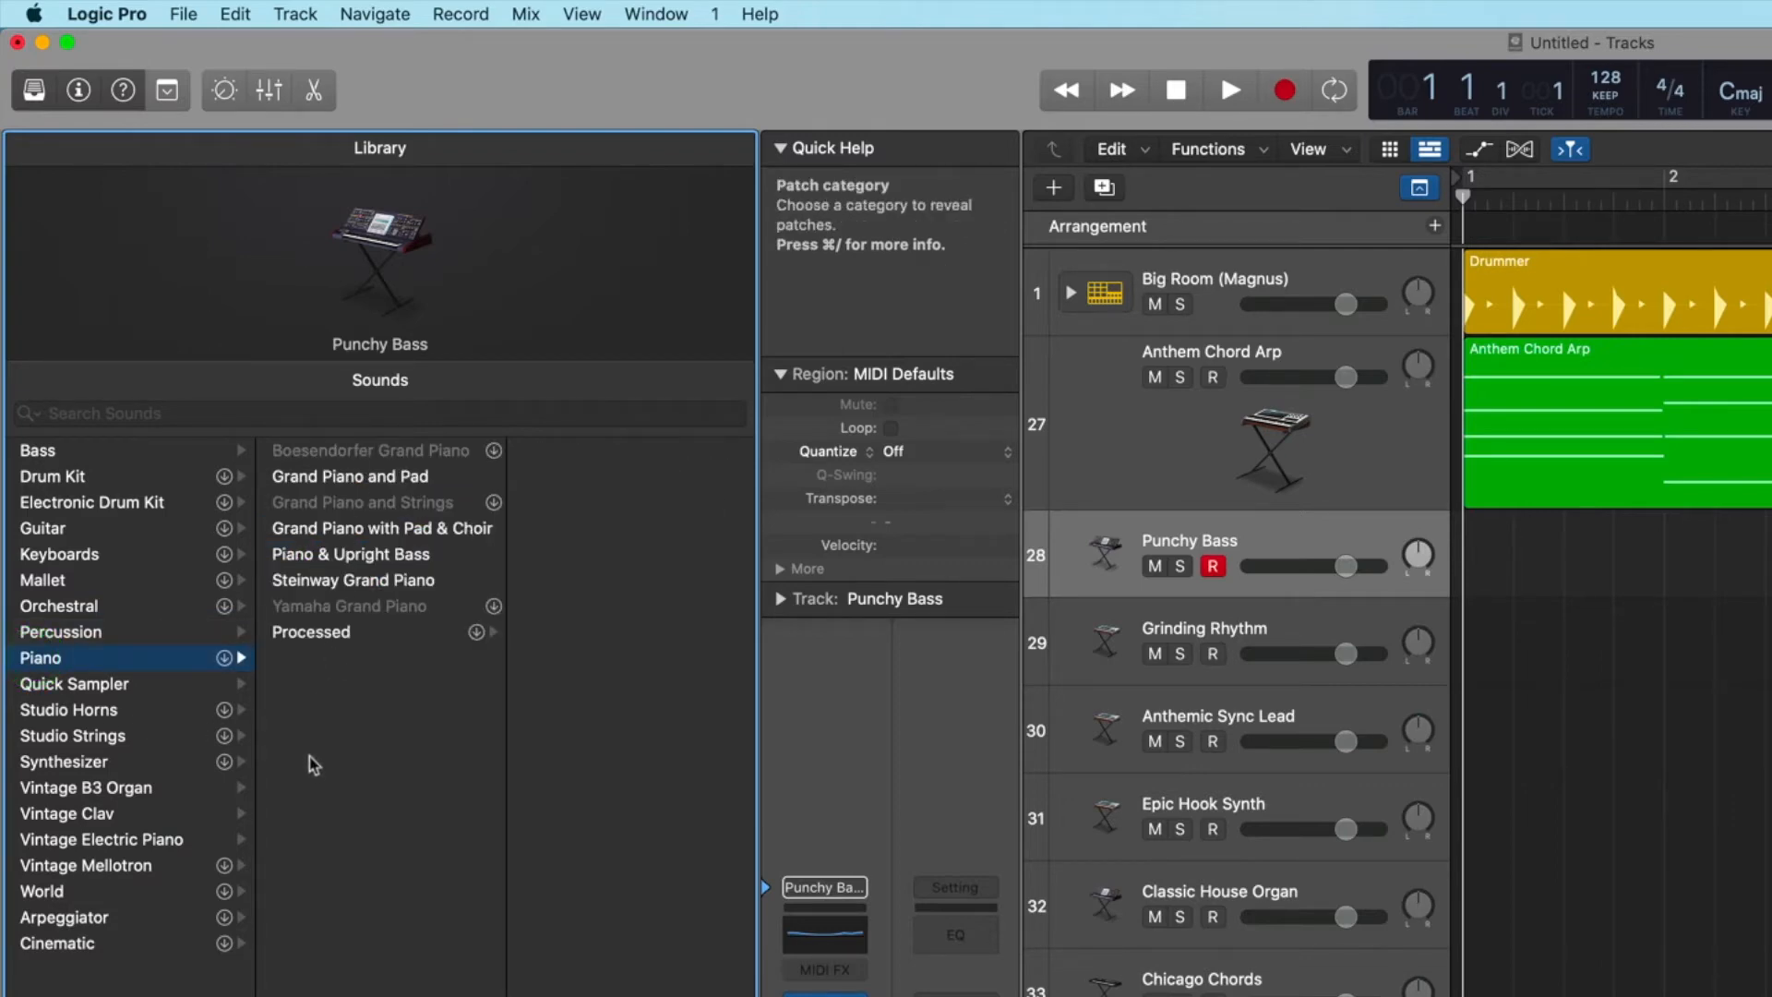
{"action": "left_click", "coordinate": [79, 688]}
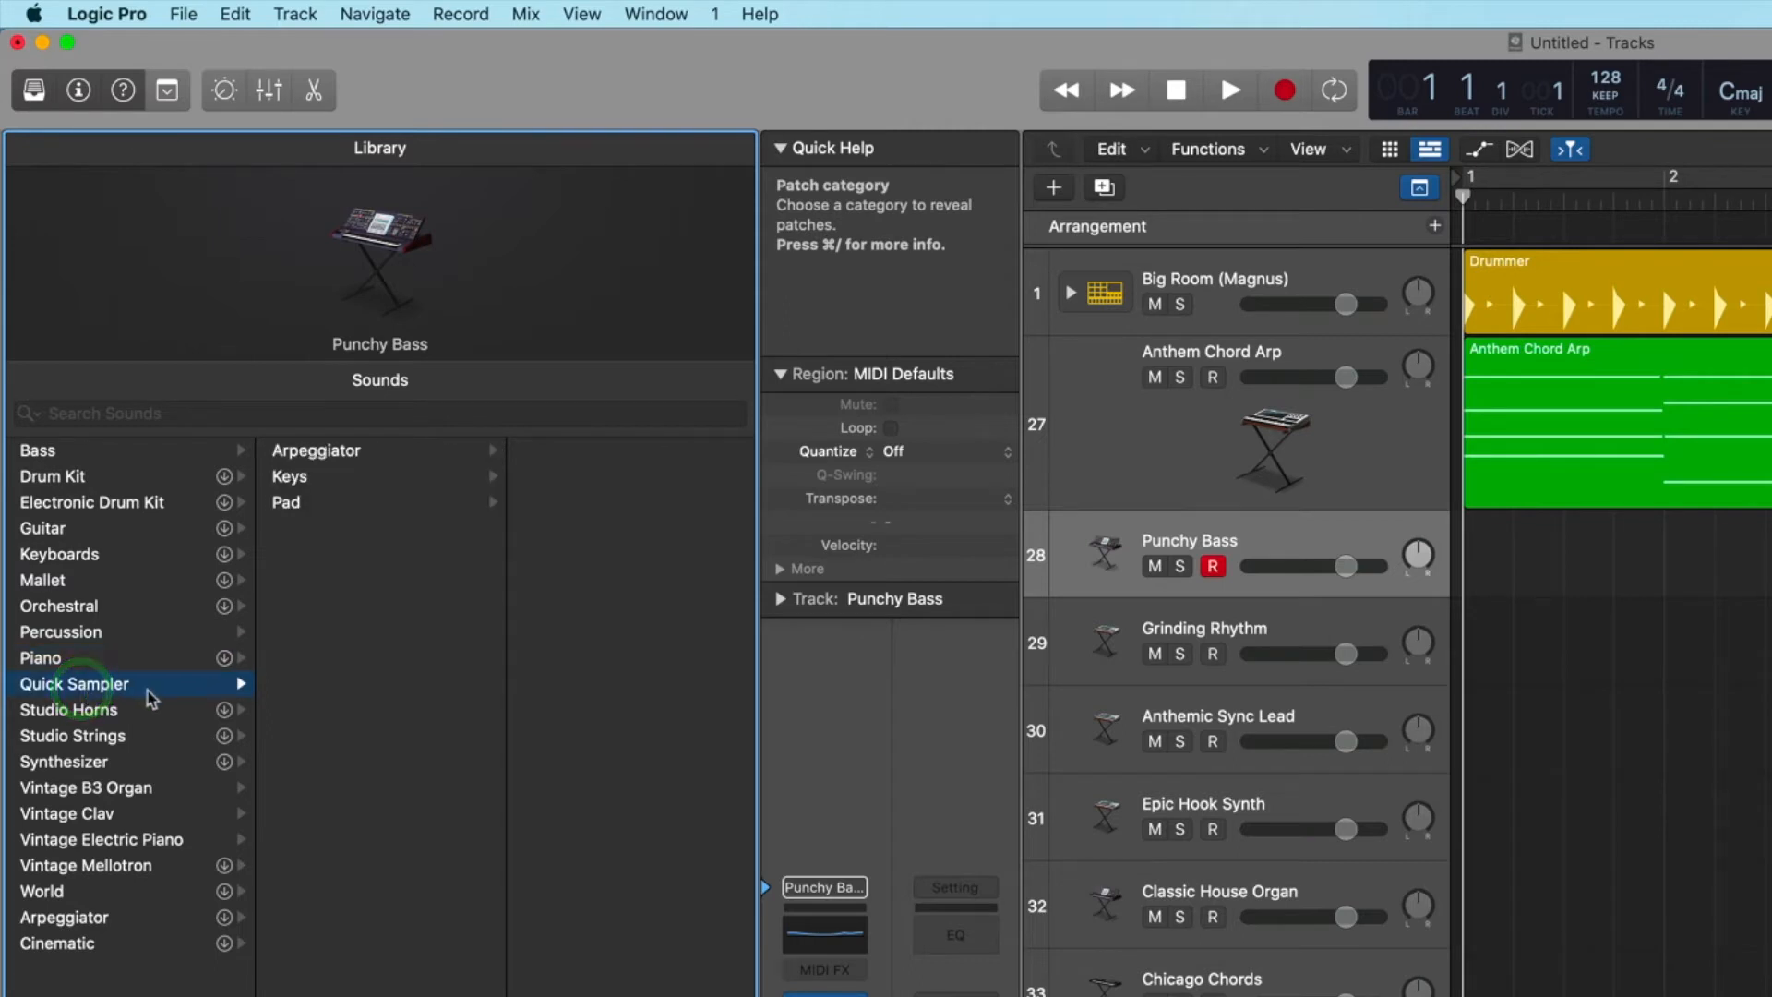
Compare the Orchestral Brass patches with the Studio Horns Single Instruments, and view the Studio Strings Section Instruments.
{"action": "left_click", "coordinate": [70, 713]}
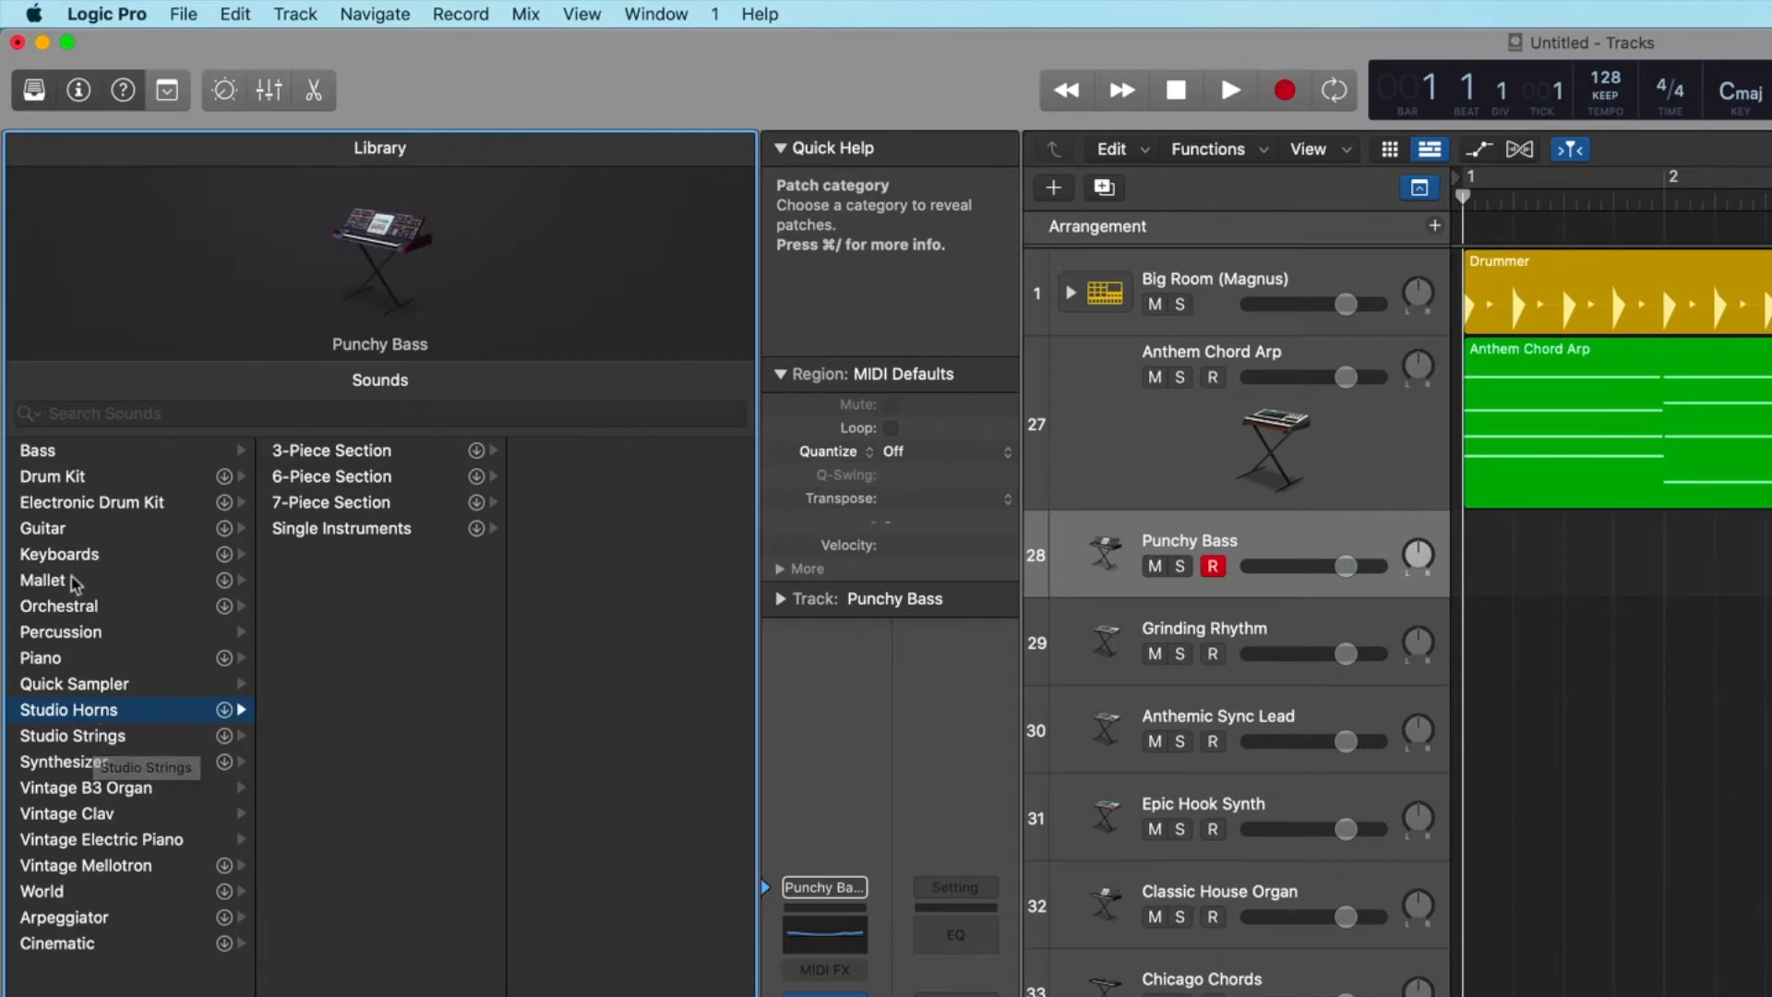
{"action": "left_click", "coordinate": [67, 607]}
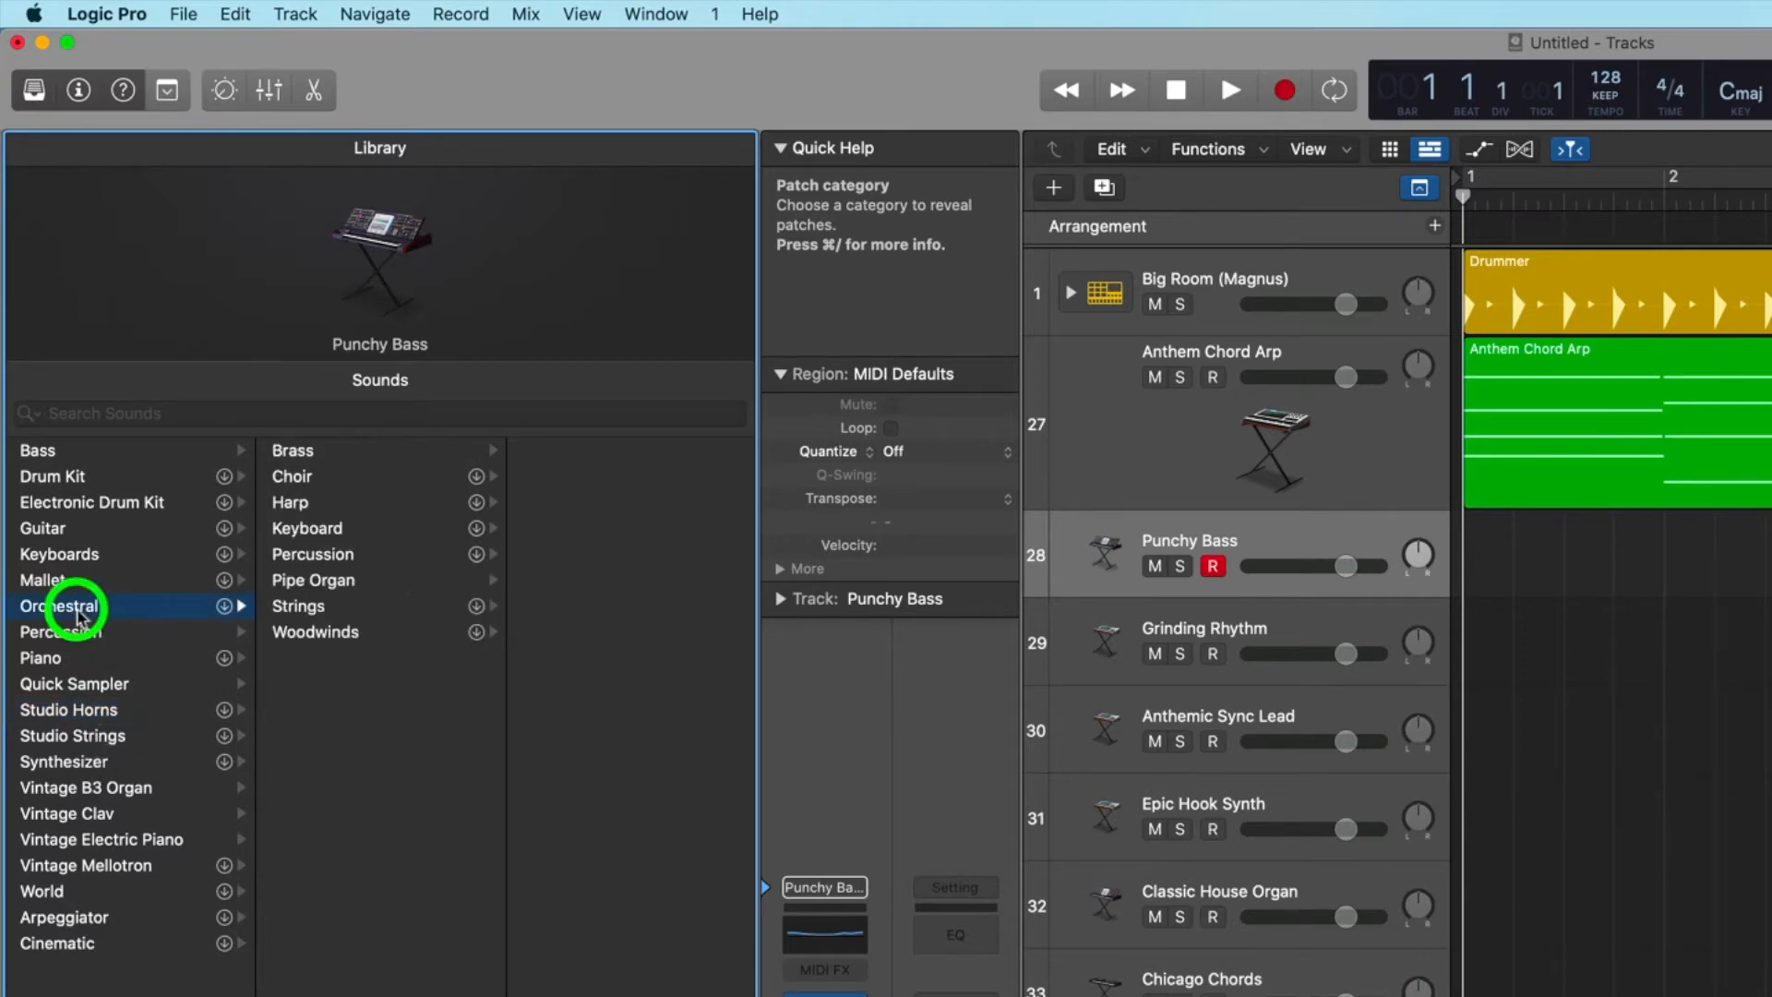
{"action": "left_click", "coordinate": [306, 451]}
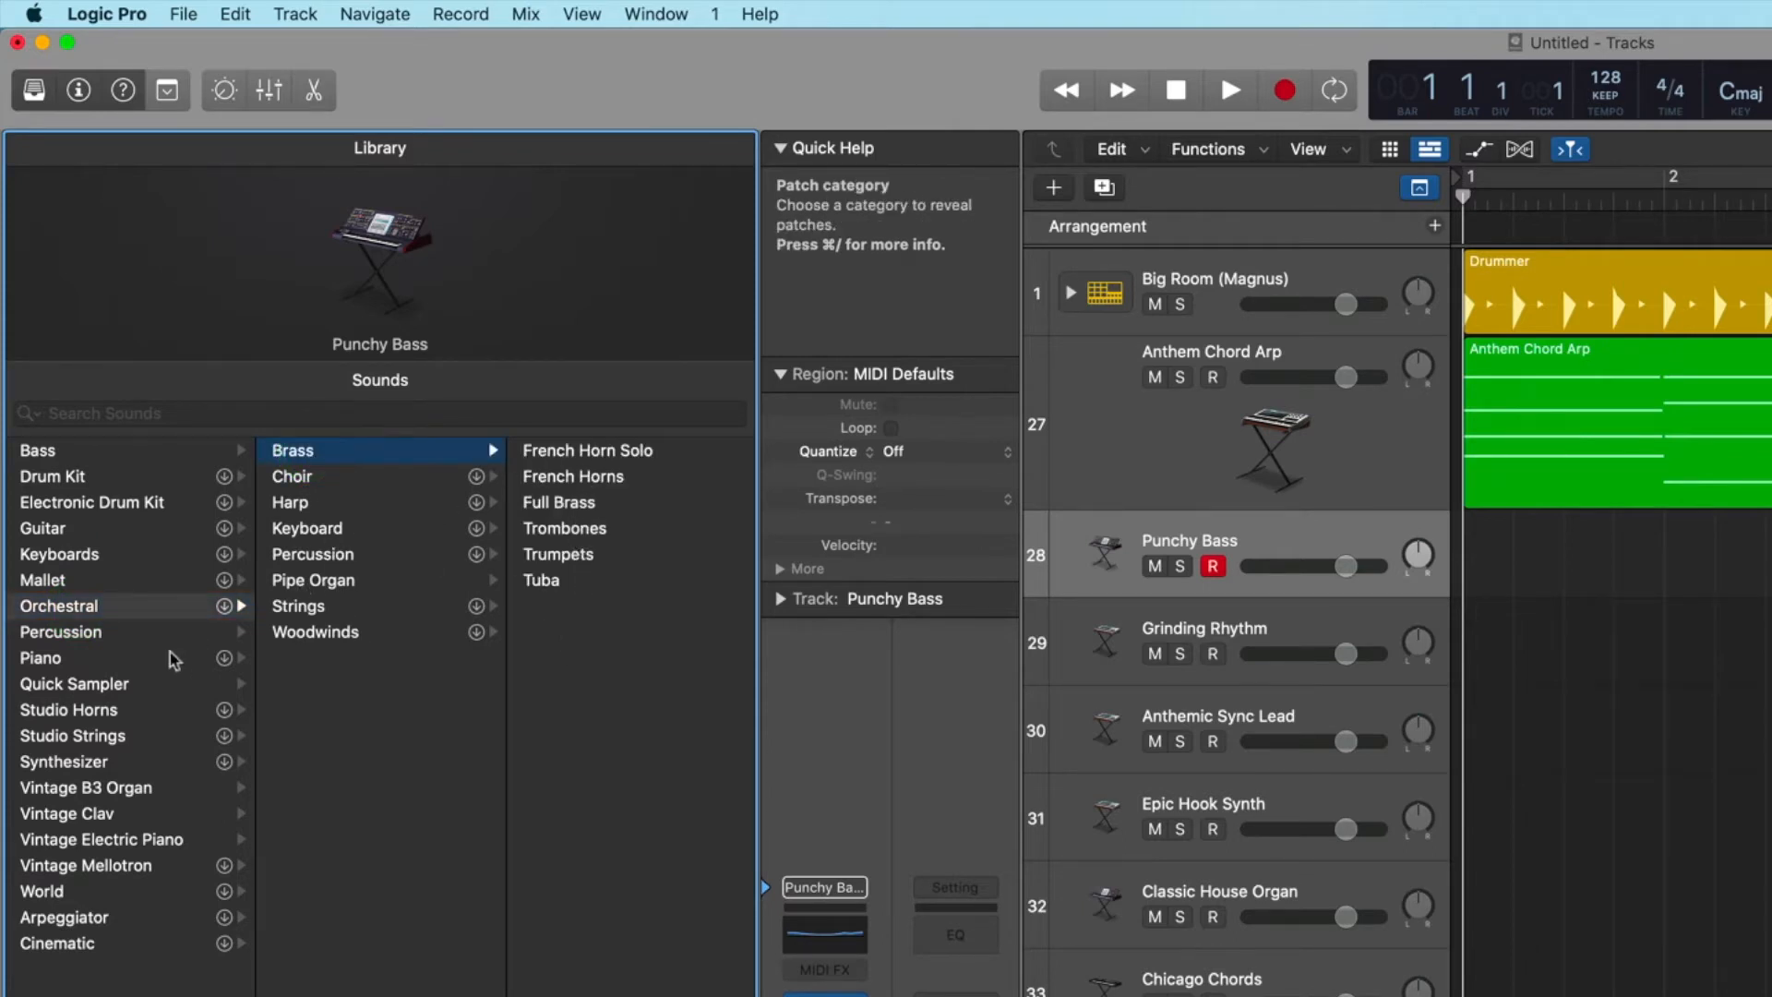
{"action": "left_click", "coordinate": [79, 710]}
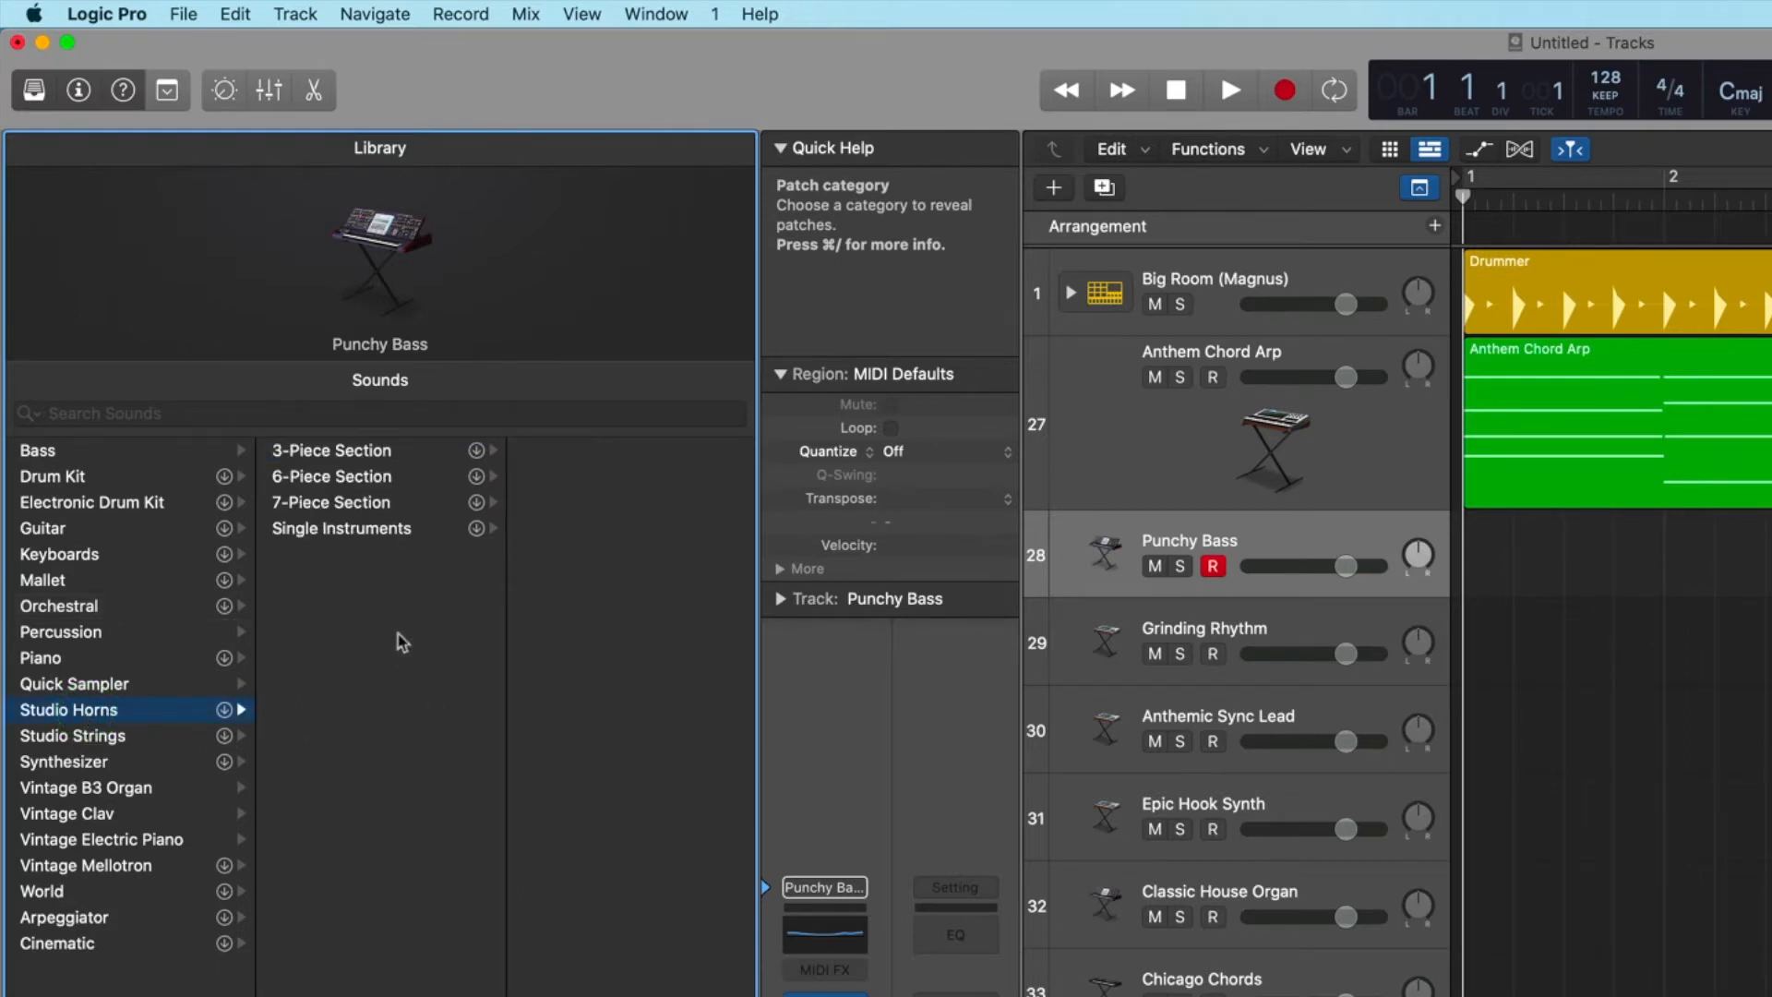
{"action": "left_click", "coordinate": [377, 531]}
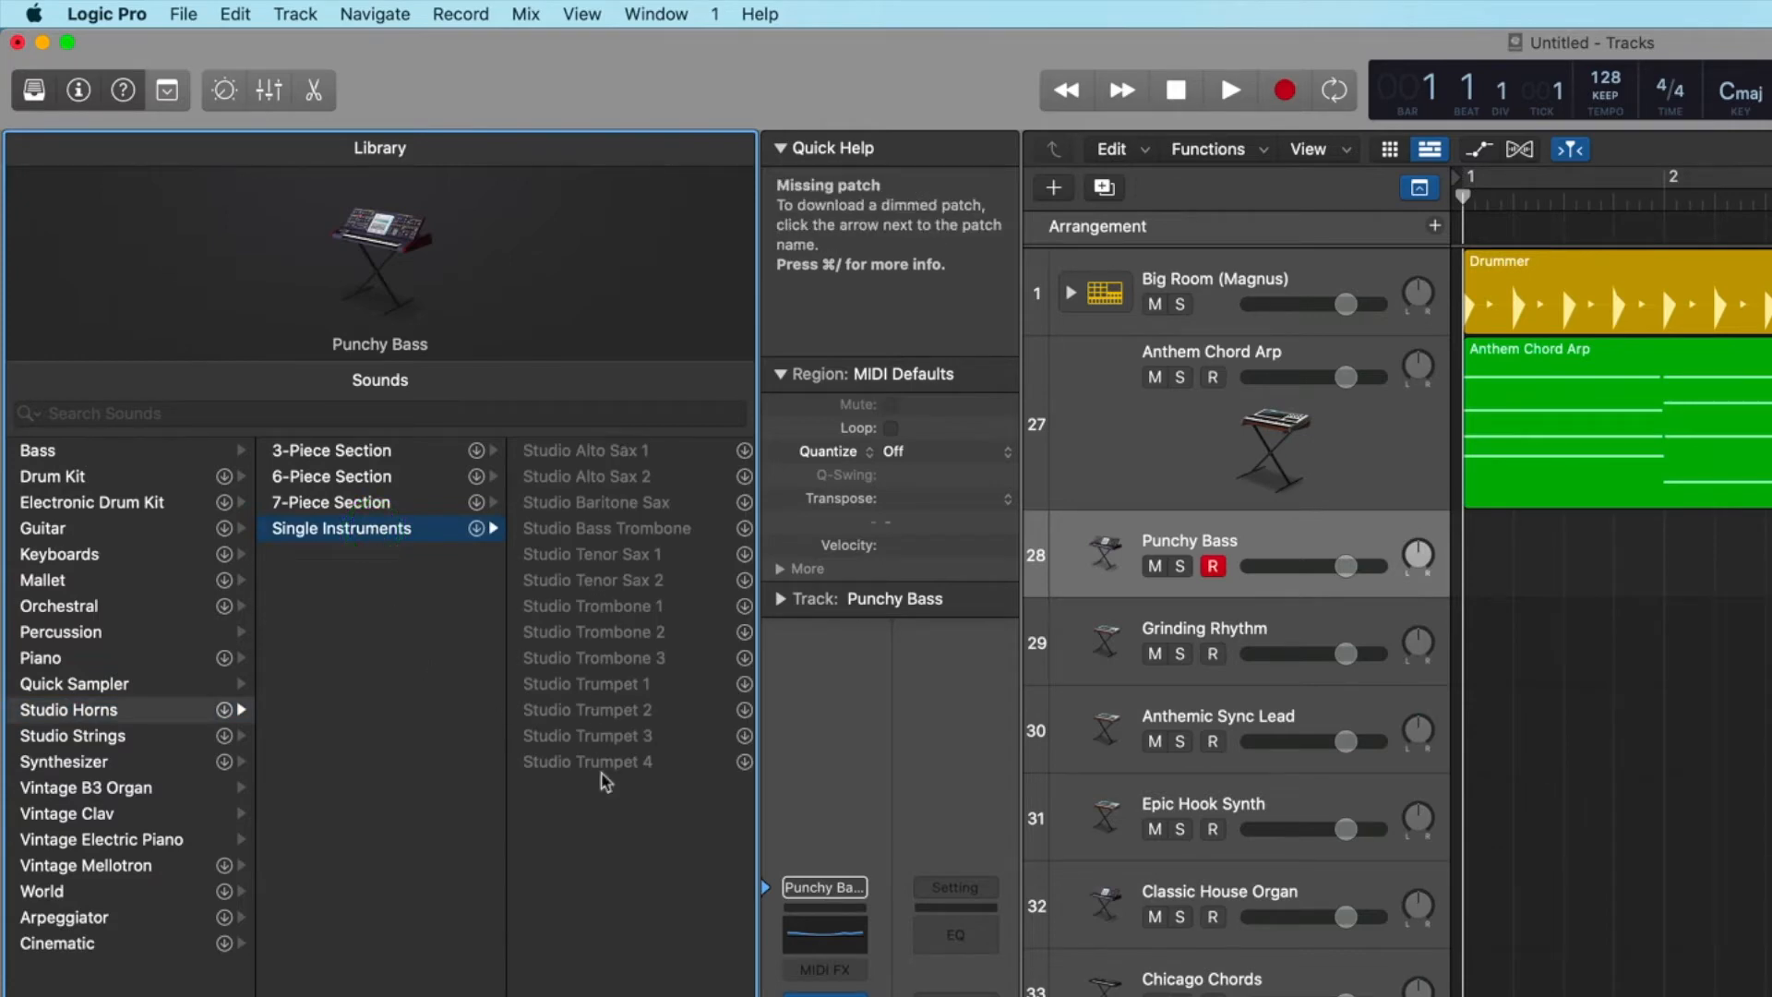
{"action": "left_click", "coordinate": [83, 736]}
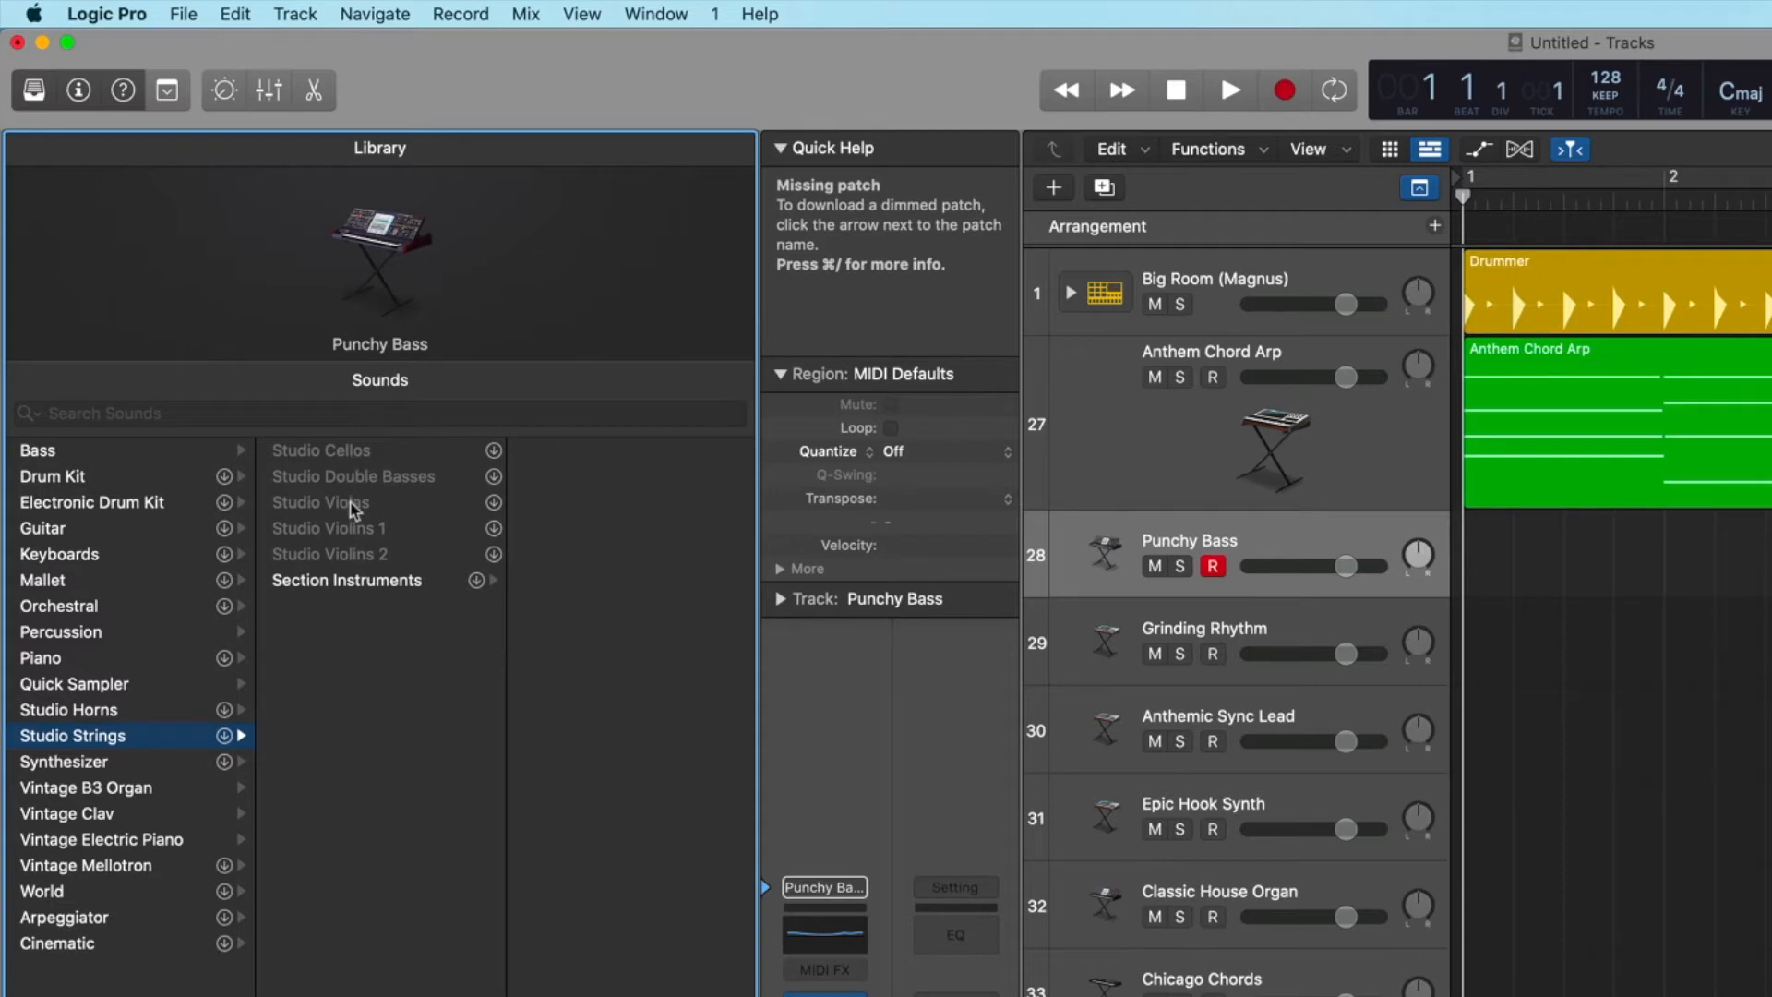
{"action": "left_click", "coordinate": [356, 583]}
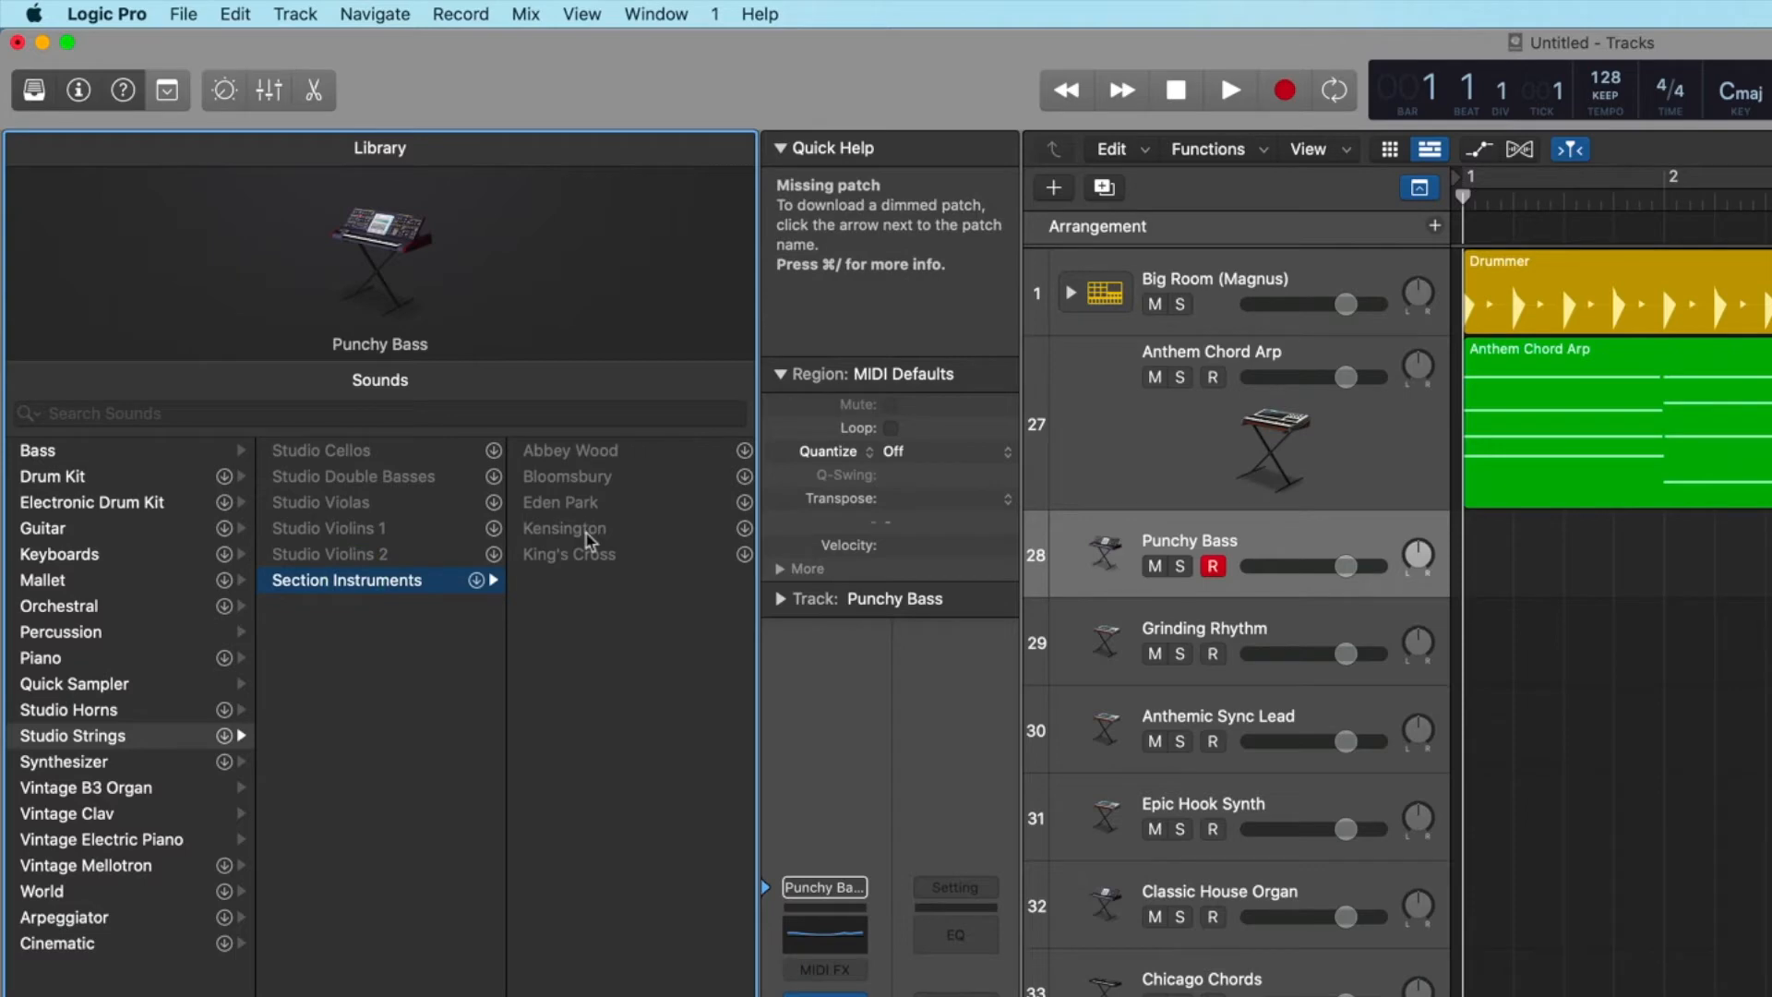
Look through the Synthesizer subcategories from Bass and Bell through EDM Chord, Lead and Pad to Plucked.
{"action": "left_click", "coordinate": [68, 766]}
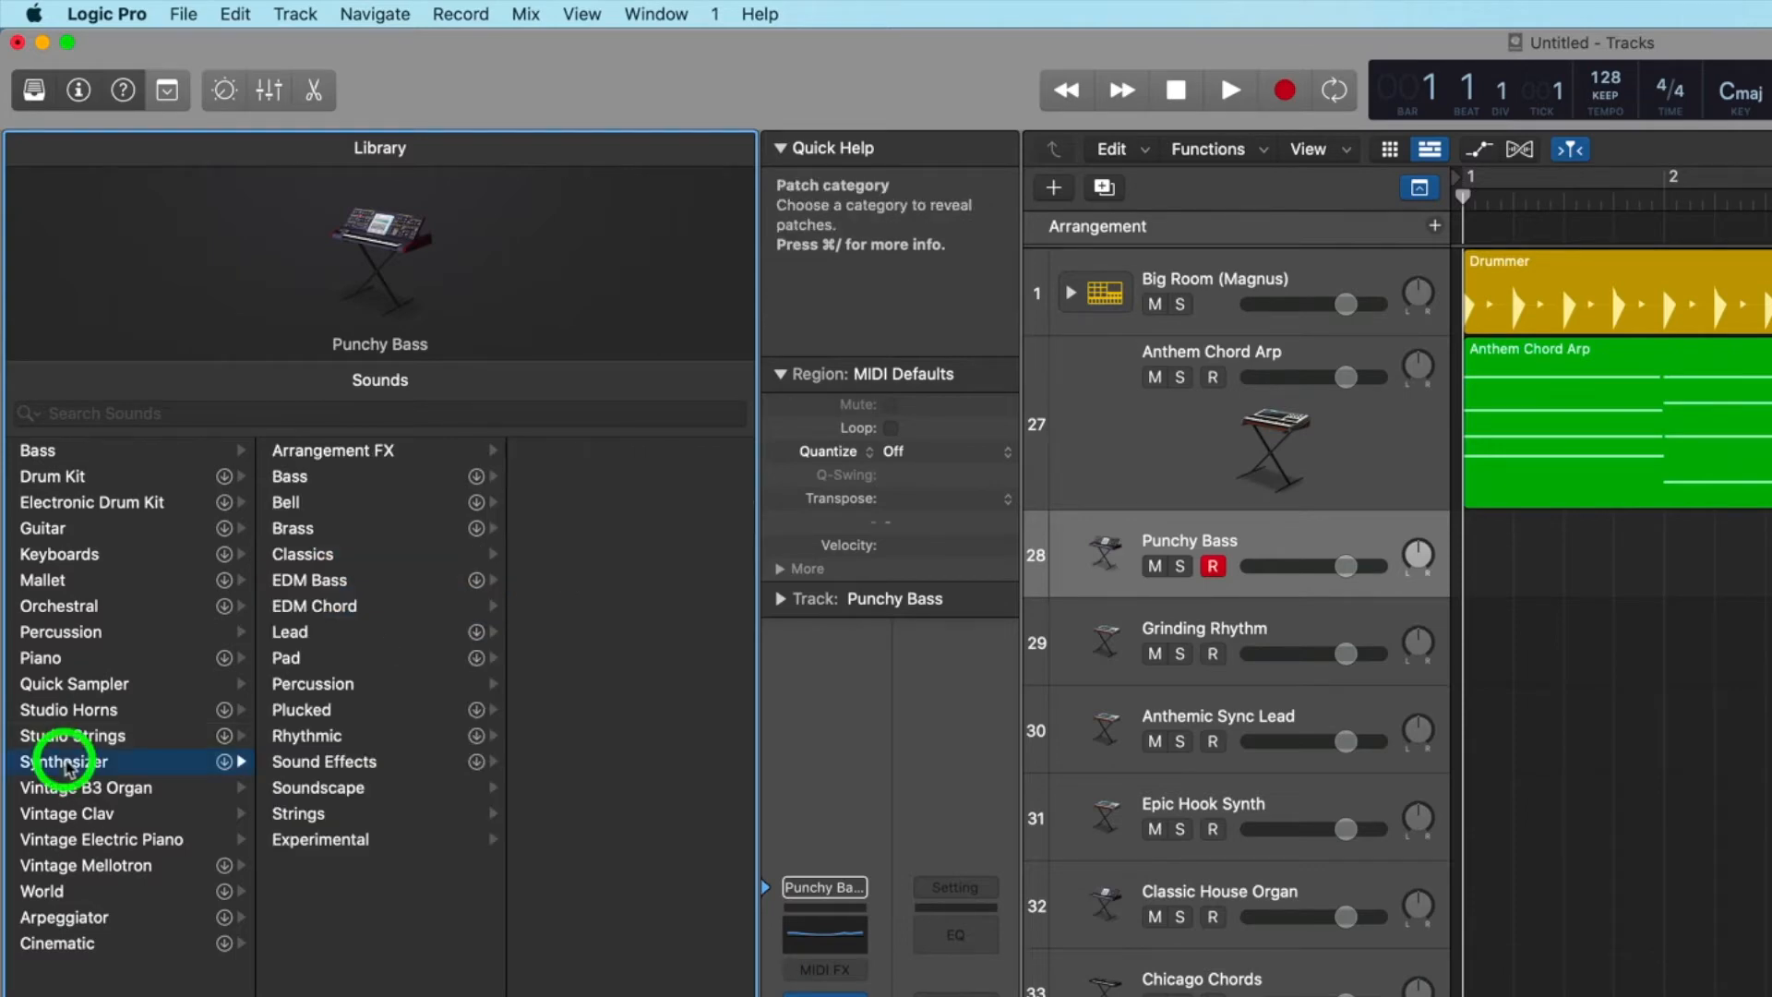
{"action": "left_click", "coordinate": [295, 485]}
{"action": "left_click", "coordinate": [294, 501]}
{"action": "left_click", "coordinate": [294, 528]}
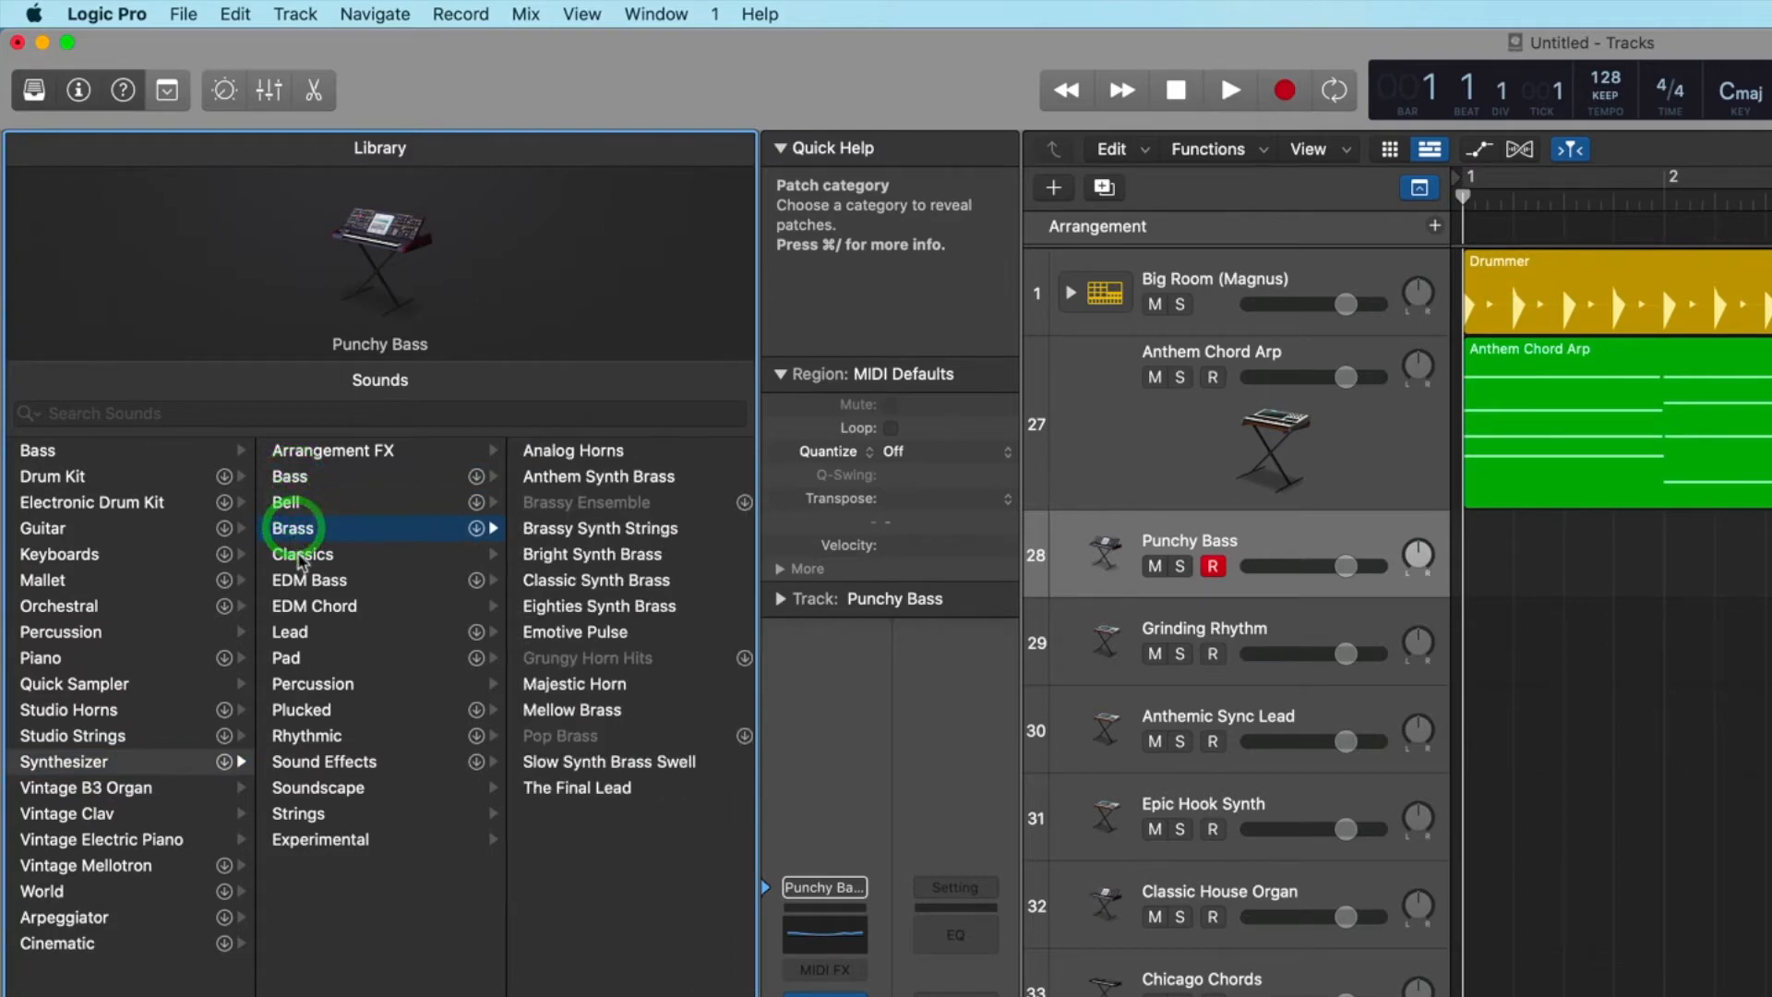
{"action": "left_click", "coordinate": [300, 554]}
{"action": "left_click", "coordinate": [301, 580]}
{"action": "left_click", "coordinate": [300, 606]}
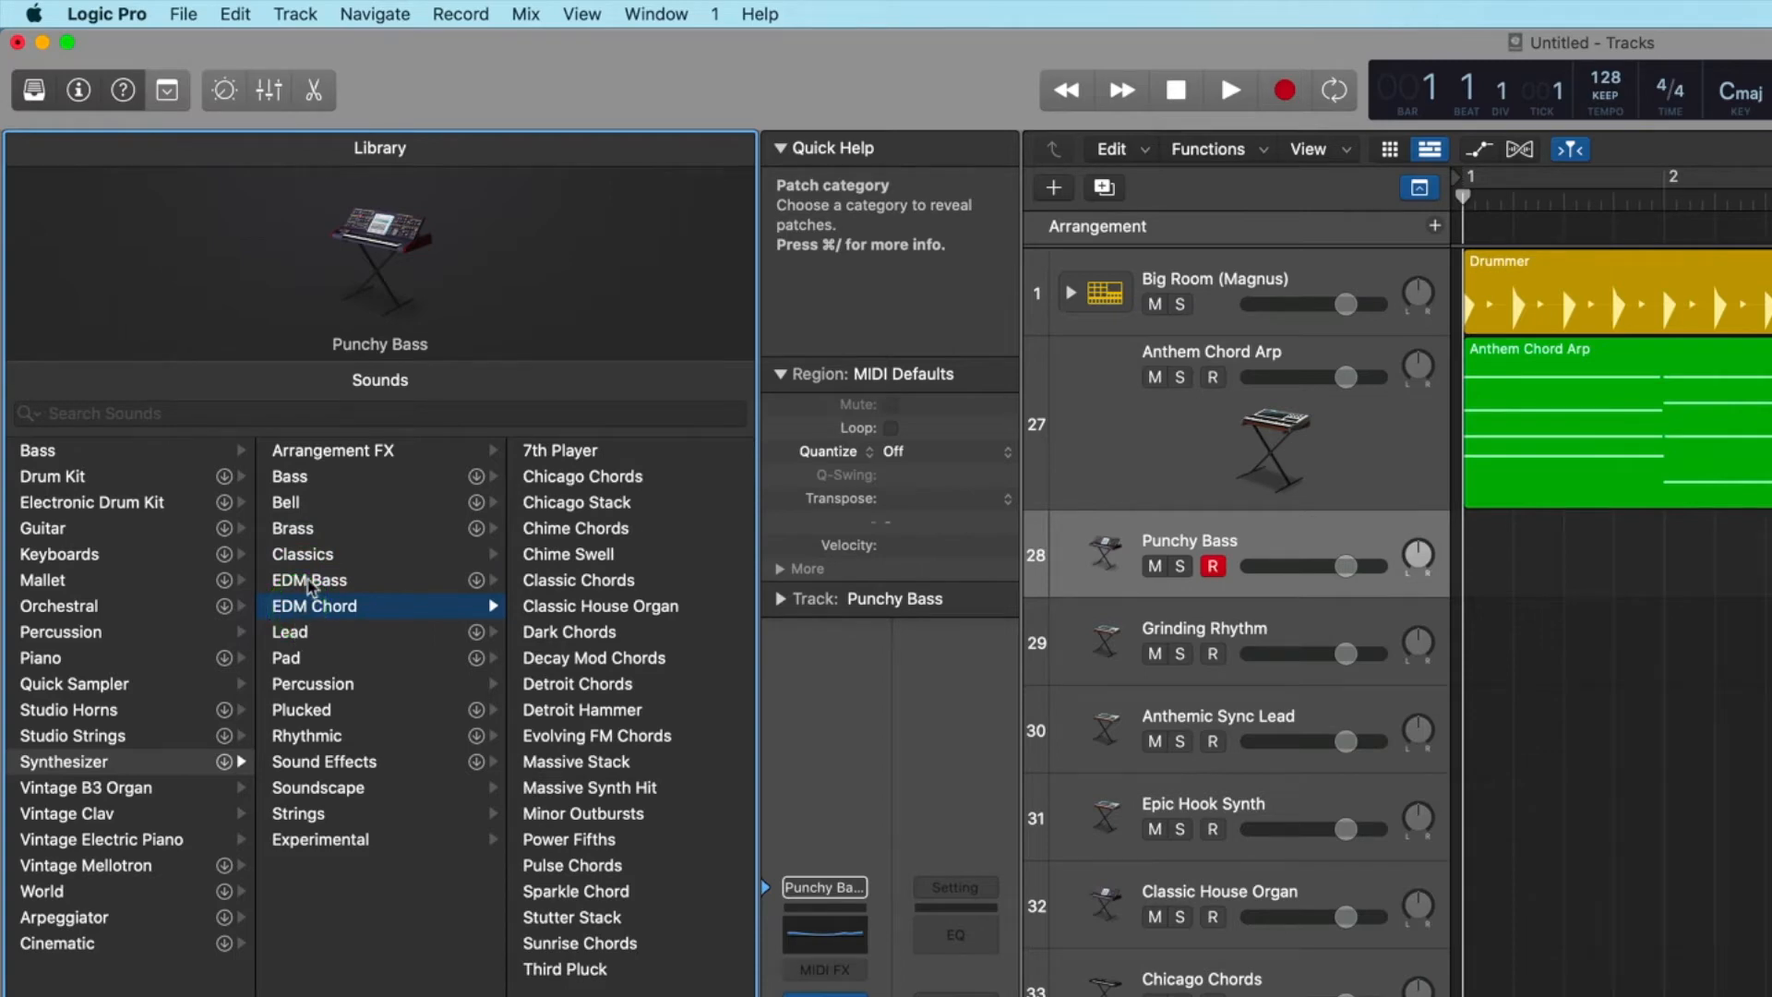
{"action": "left_click", "coordinate": [291, 633]}
{"action": "left_click", "coordinate": [290, 657]}
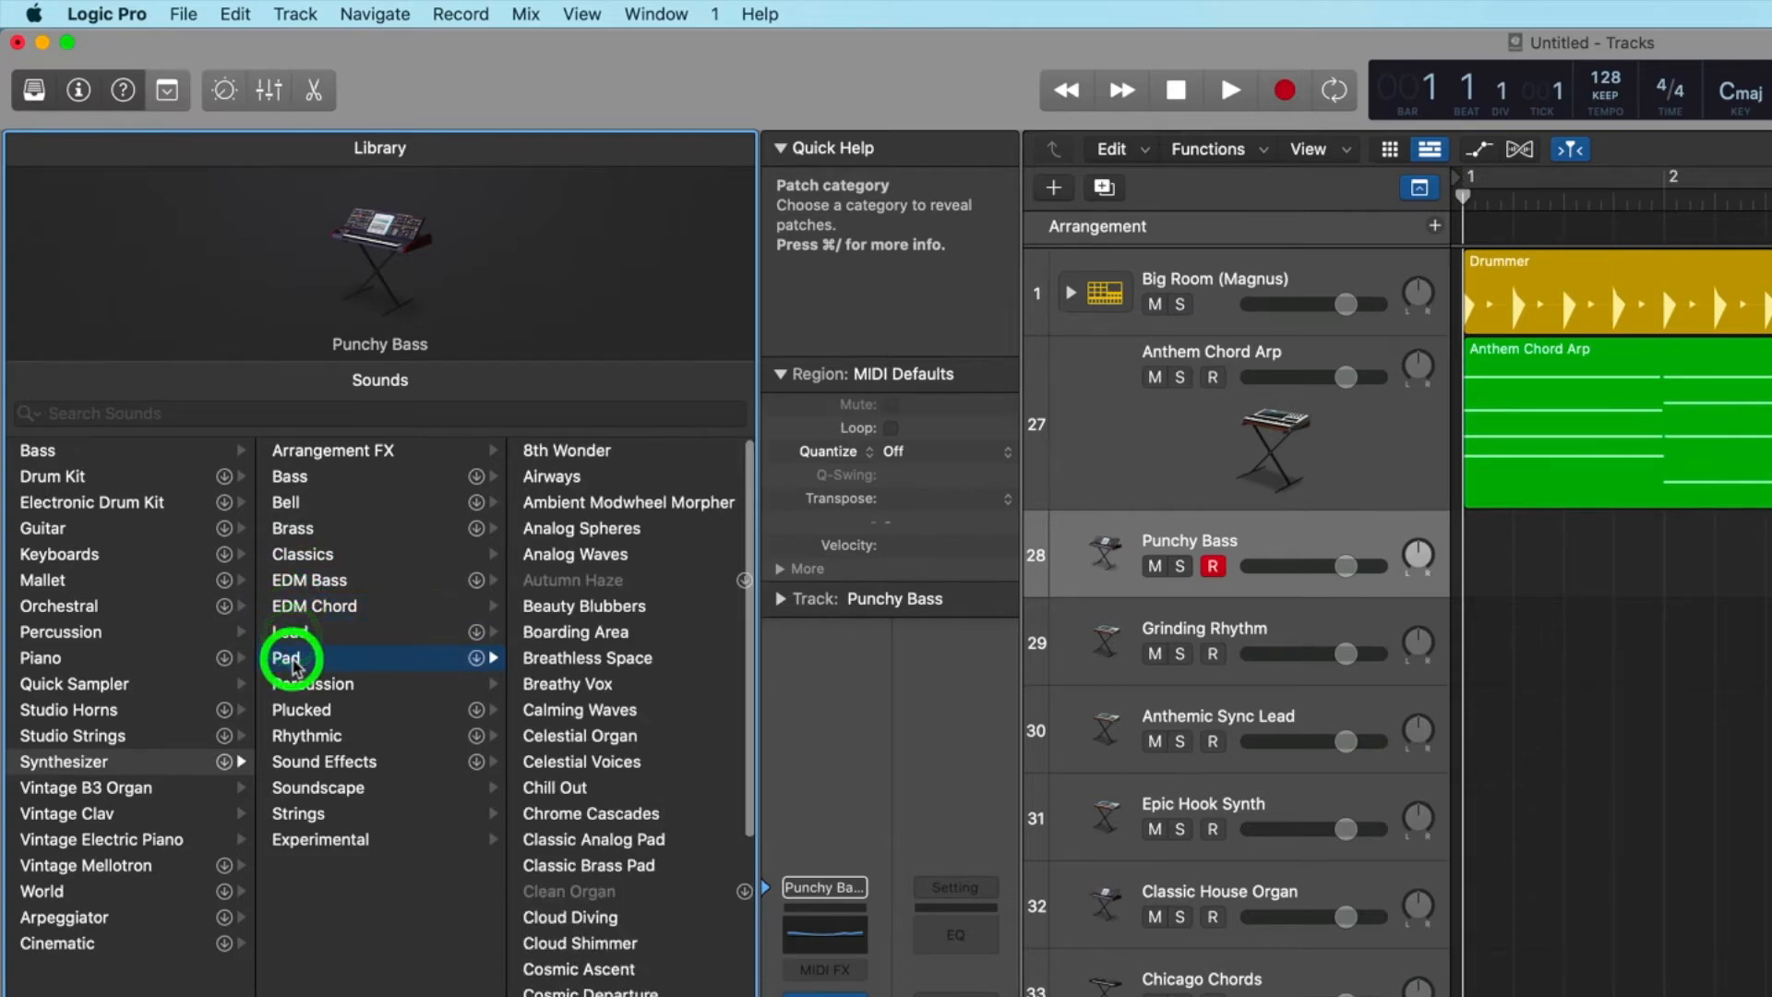
{"action": "left_click", "coordinate": [295, 683]}
{"action": "left_click", "coordinate": [299, 709]}
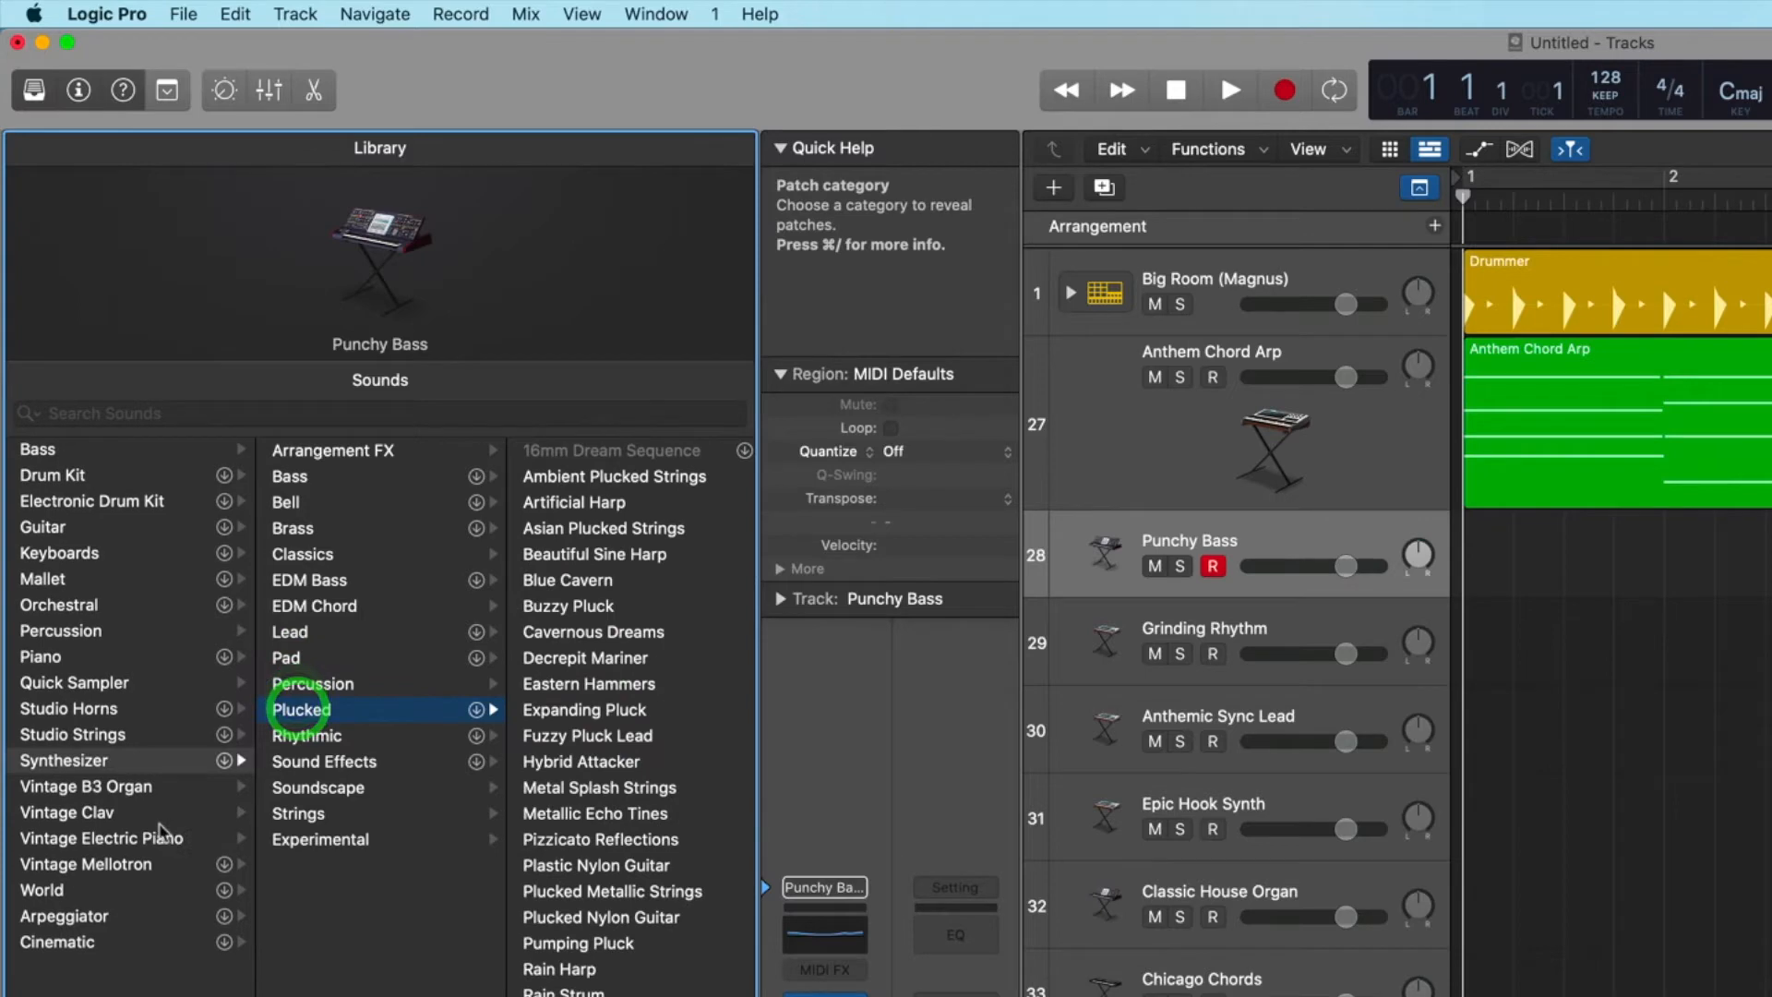
Load the Jazz Organ patch from the Vintage B3 Organ category onto the Grinding Rhythm track.
{"action": "left_click", "coordinate": [78, 788]}
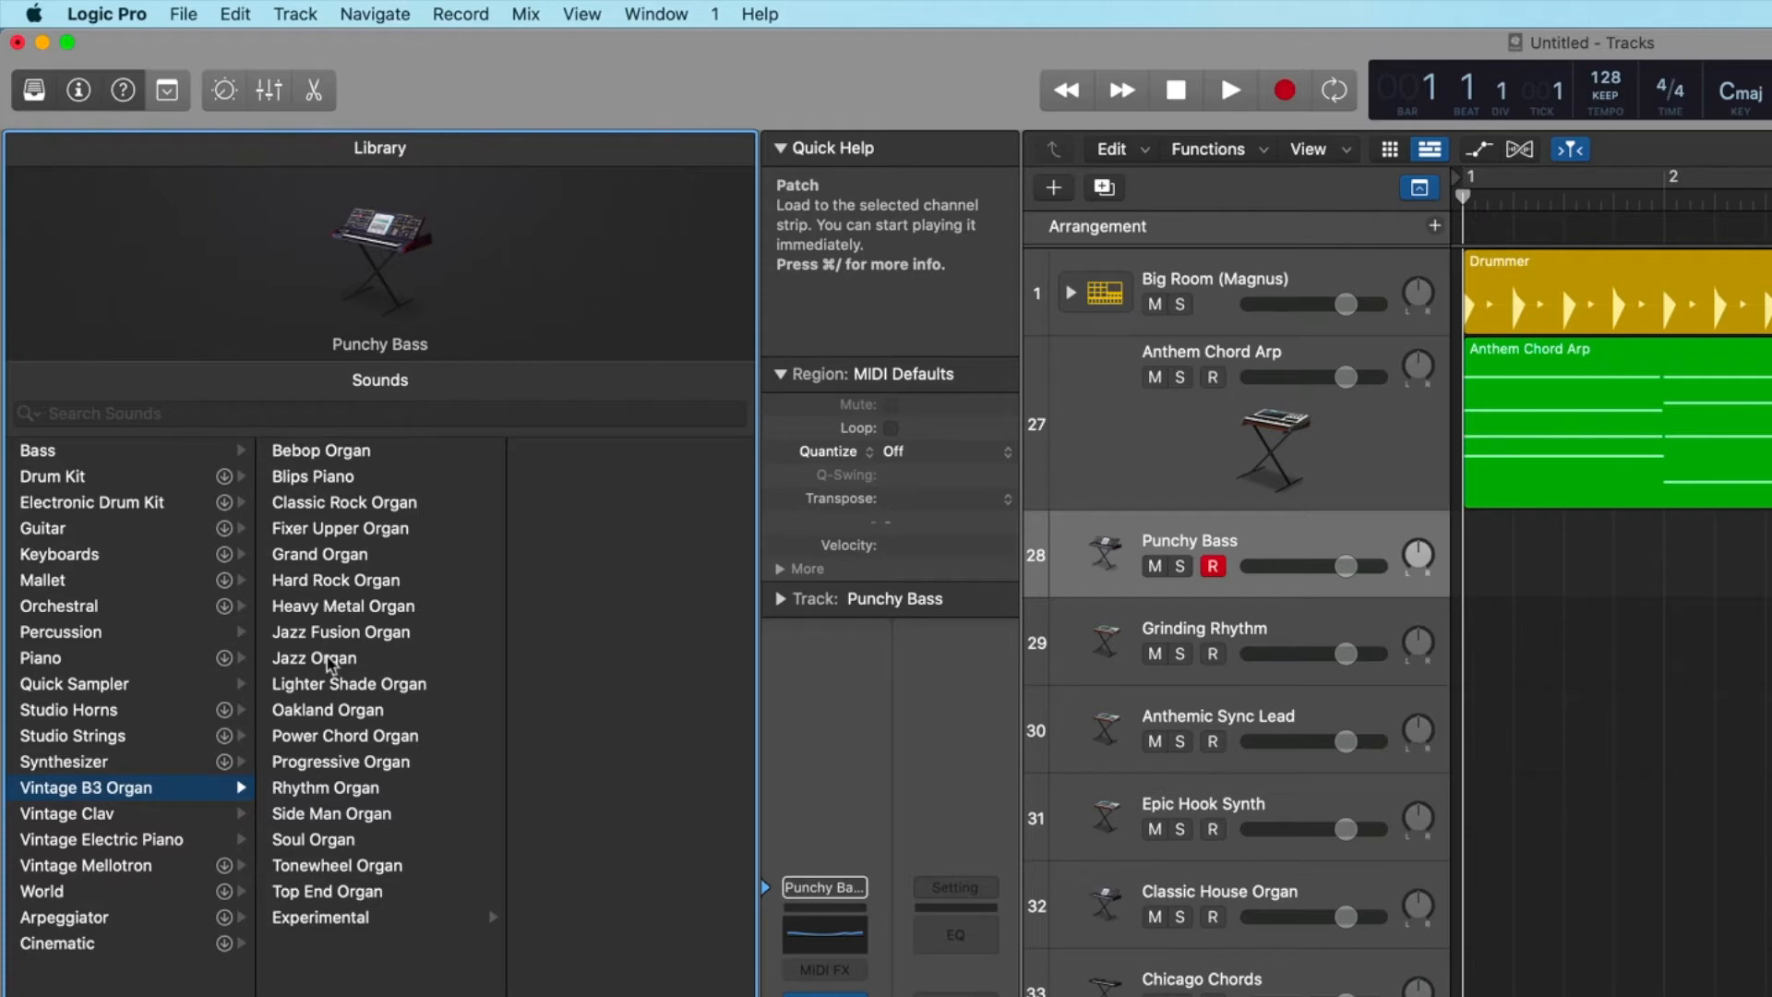
{"action": "left_click", "coordinate": [1311, 618]}
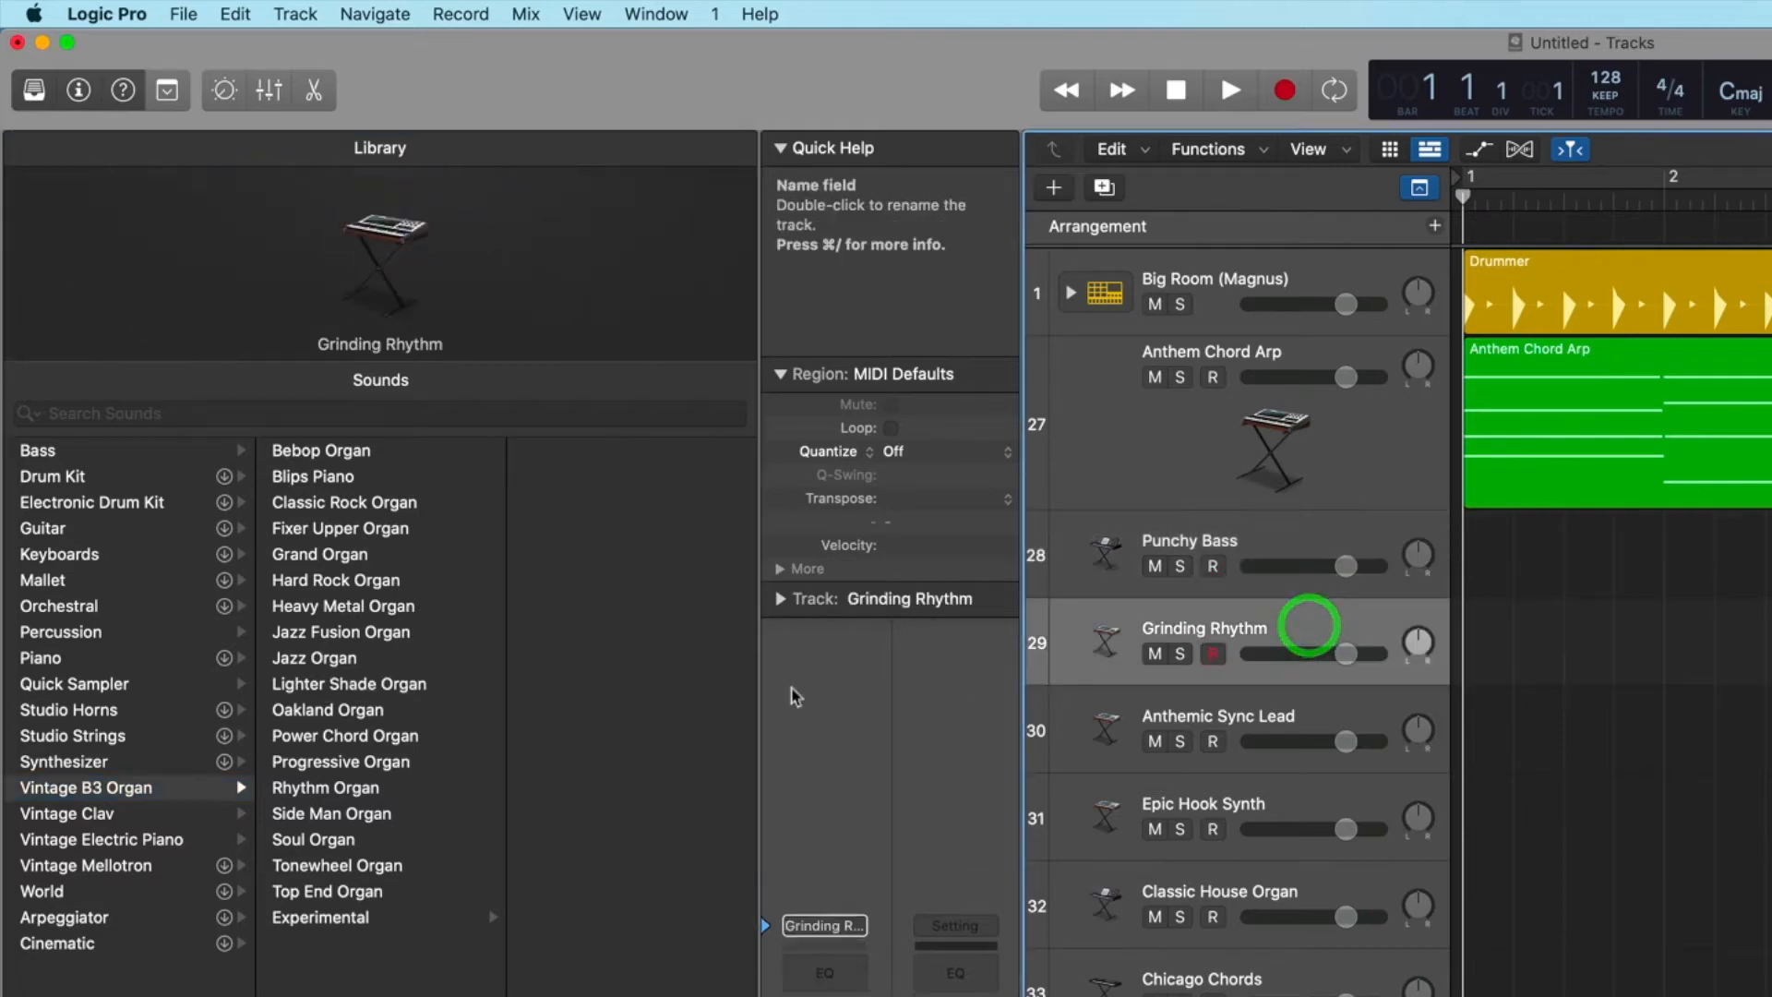
{"action": "left_click", "coordinate": [327, 660]}
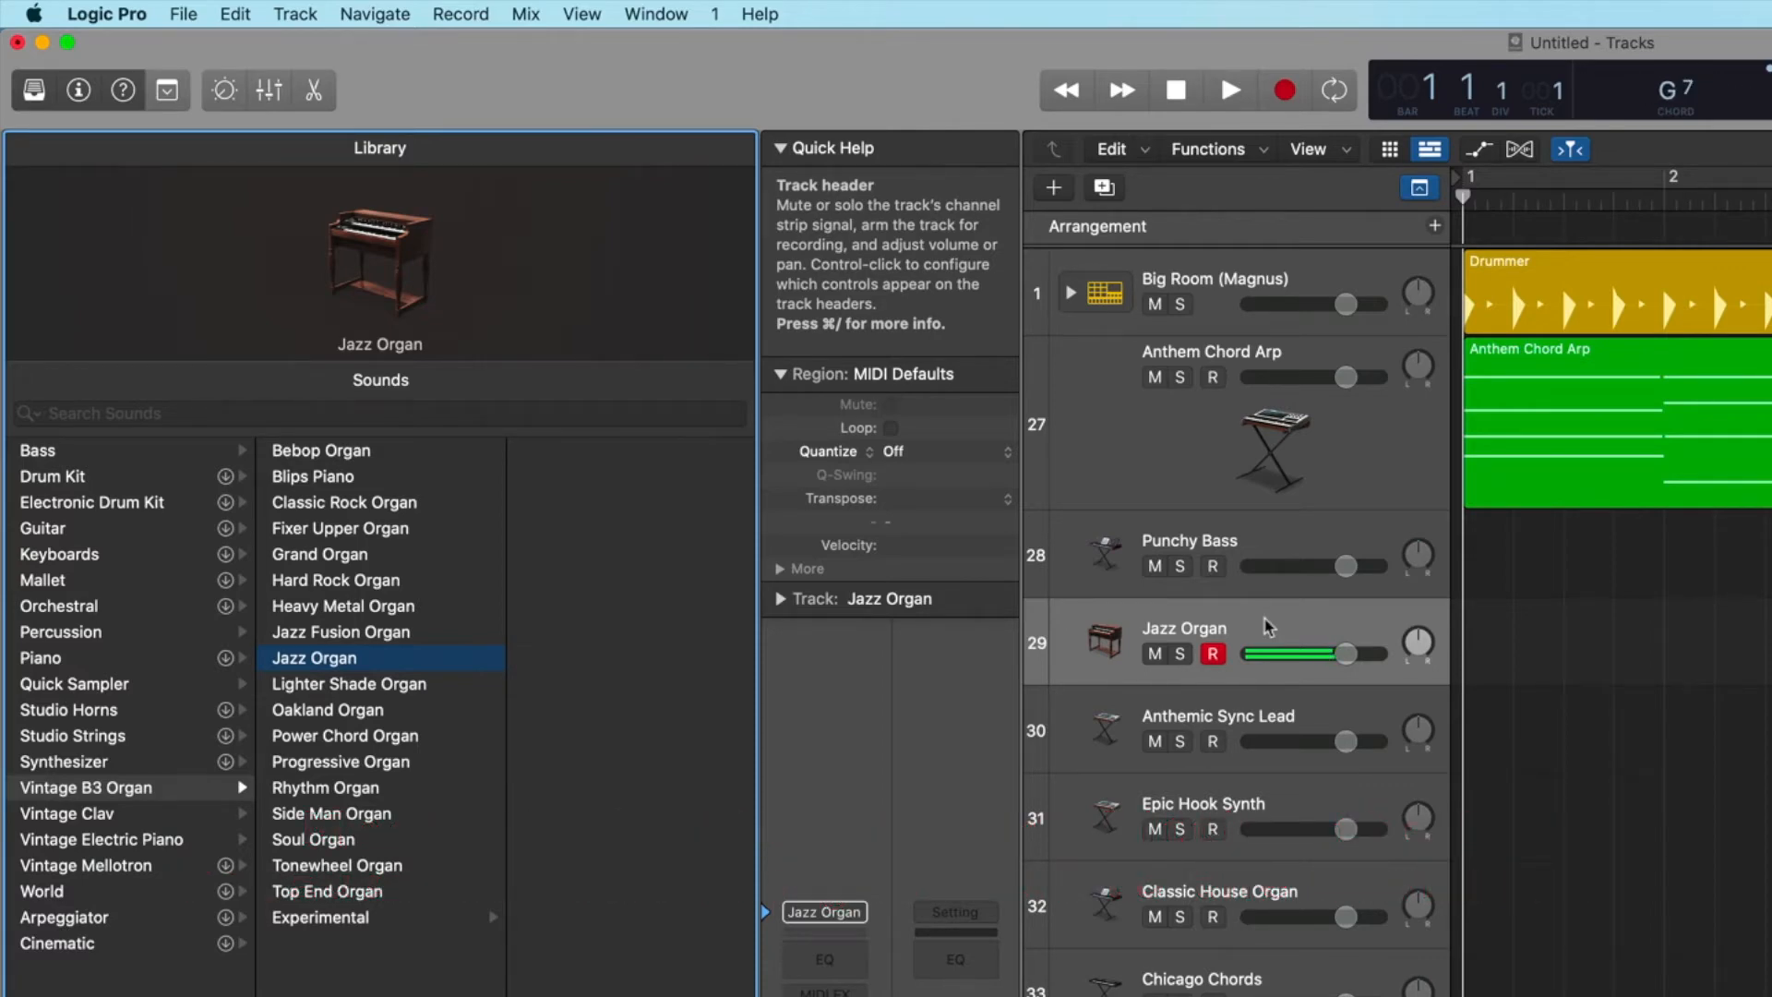
Try the Lighter Shade Organ and 70s Funk Clav patches, and load Classic D6 from Vintage Clav onto track 29.
{"action": "left_click", "coordinate": [361, 688]}
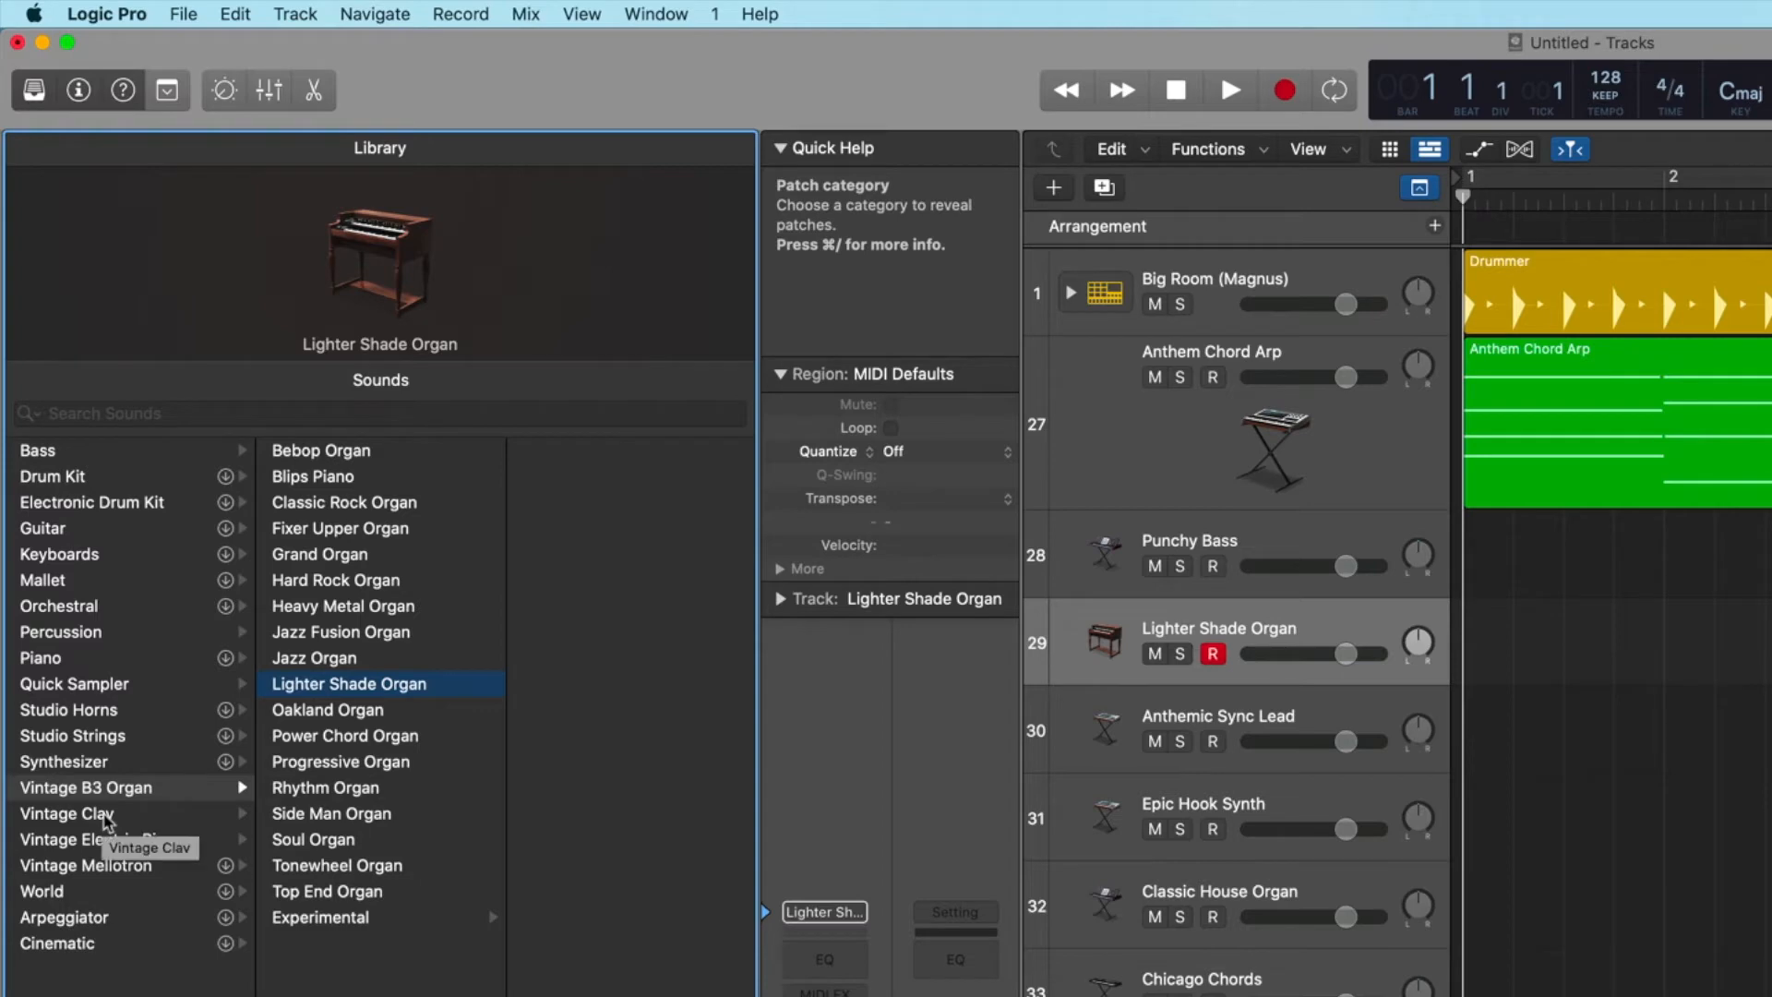
{"action": "left_click", "coordinate": [112, 816]}
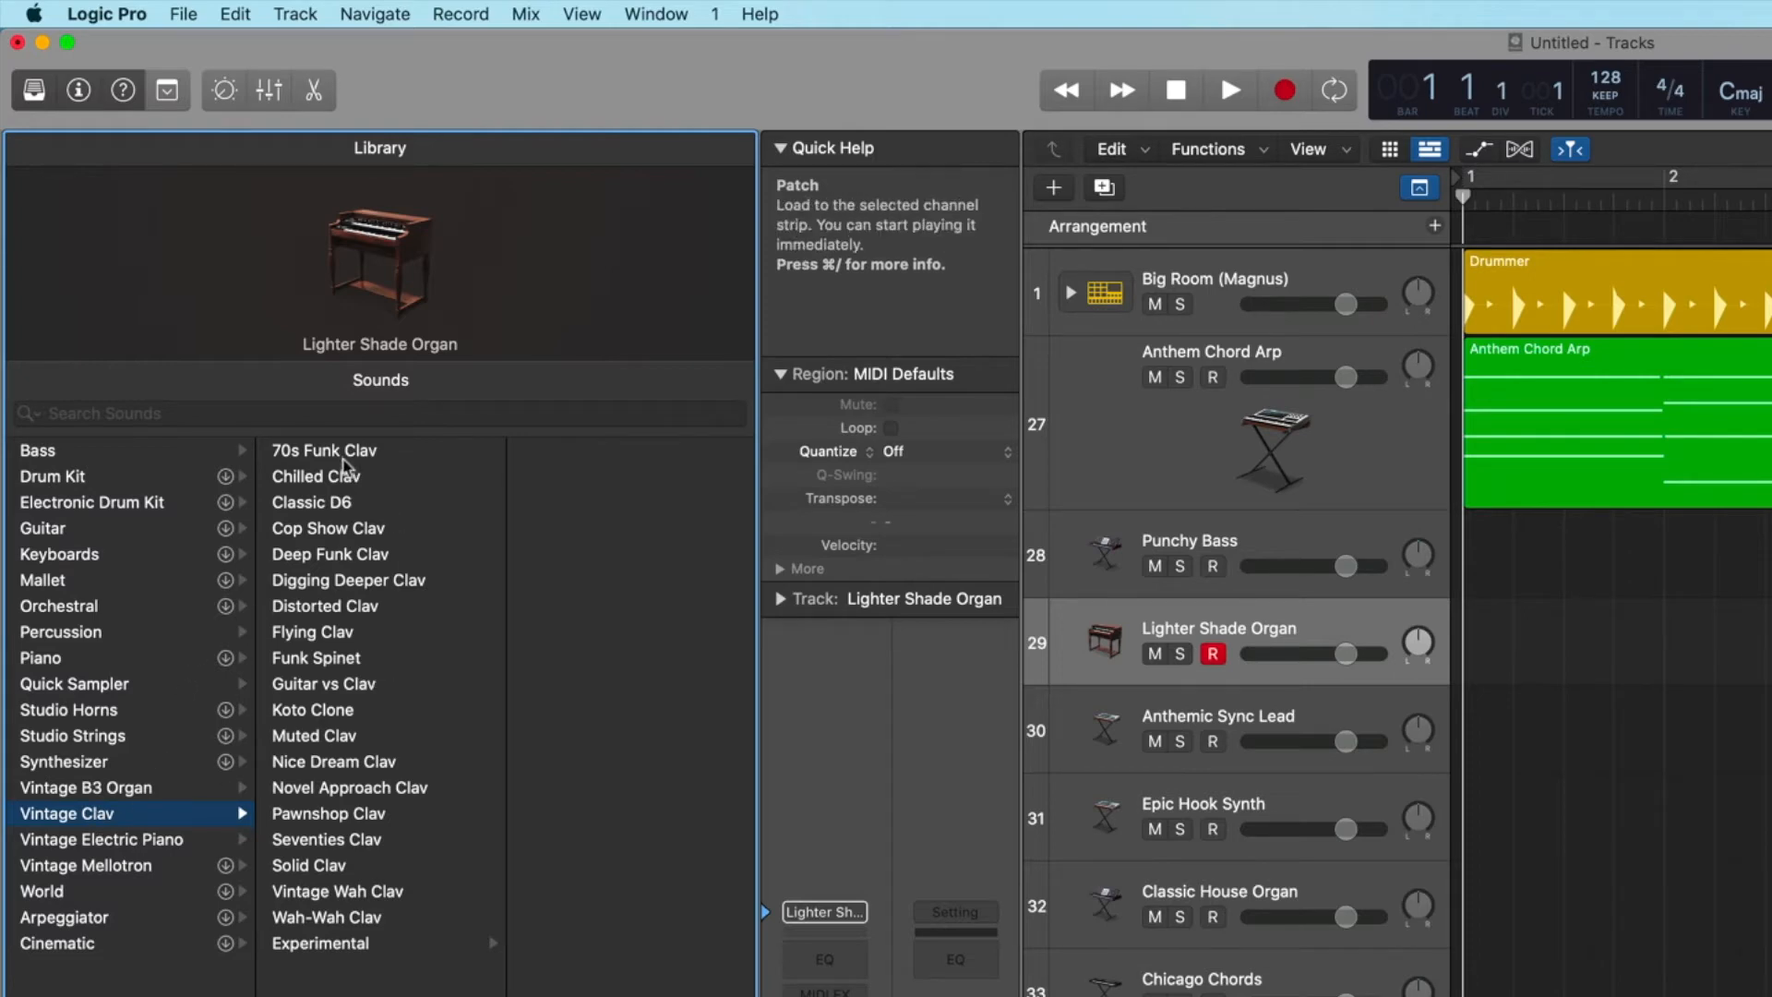
{"action": "left_click", "coordinate": [338, 454]}
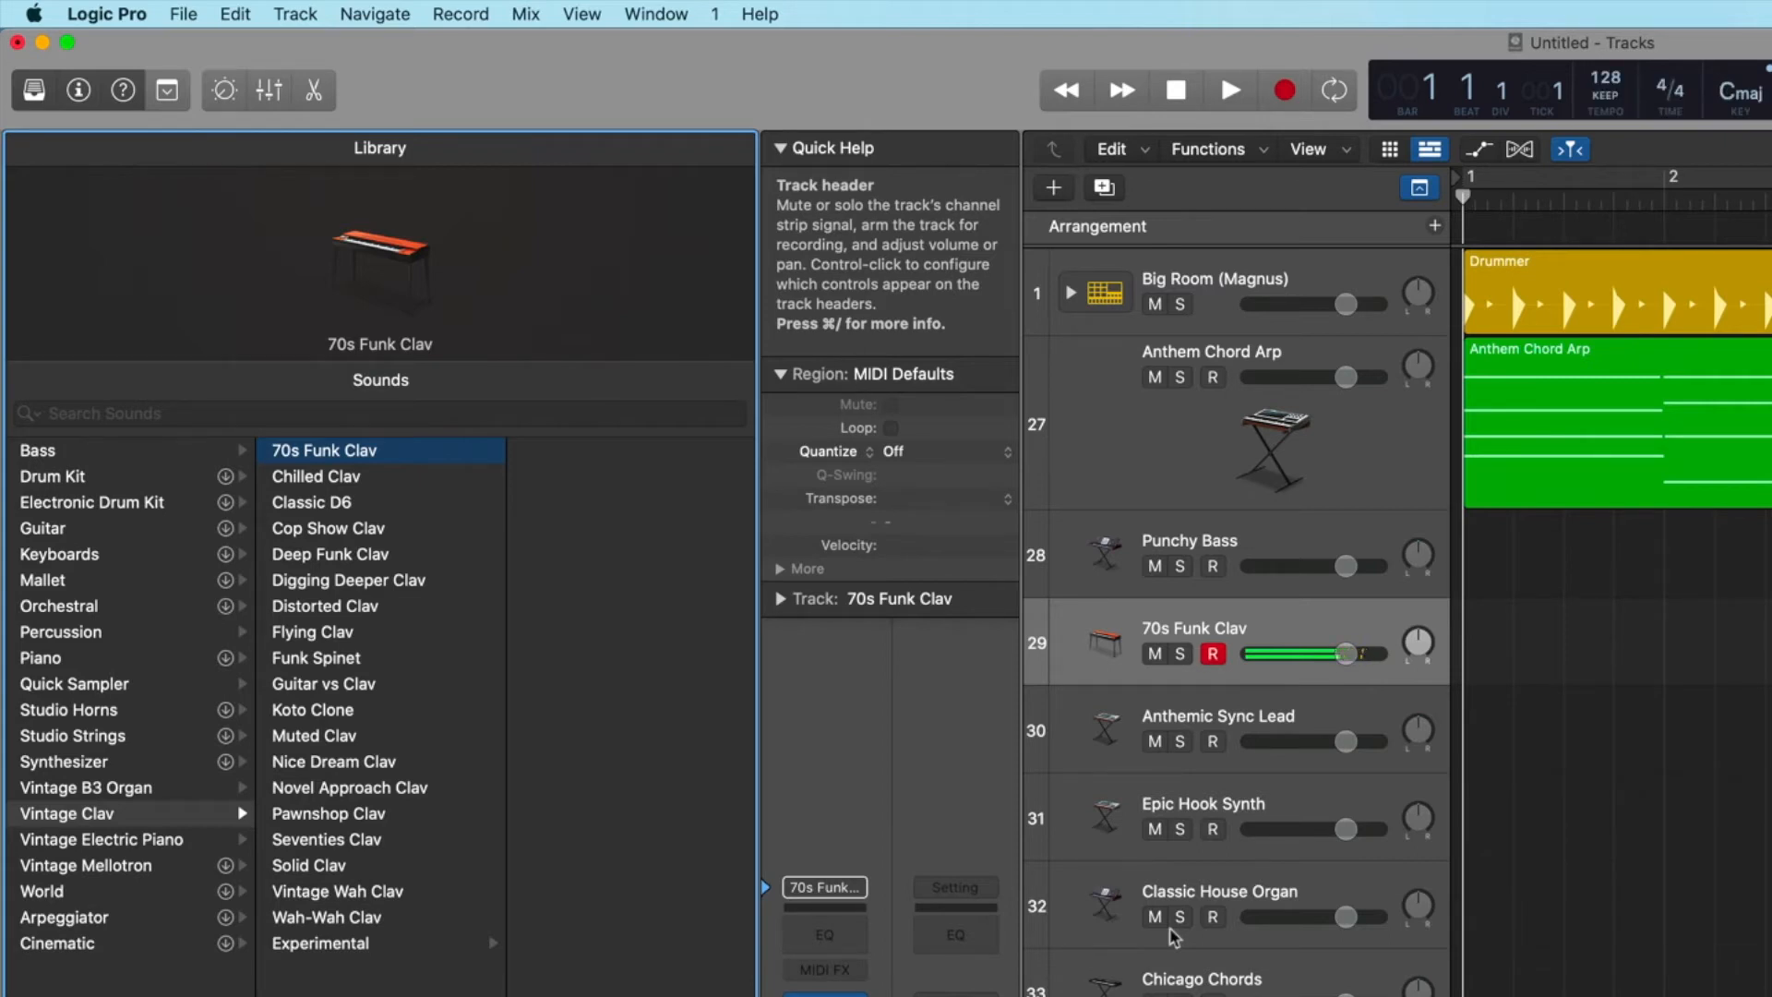
{"action": "left_click", "coordinate": [314, 504]}
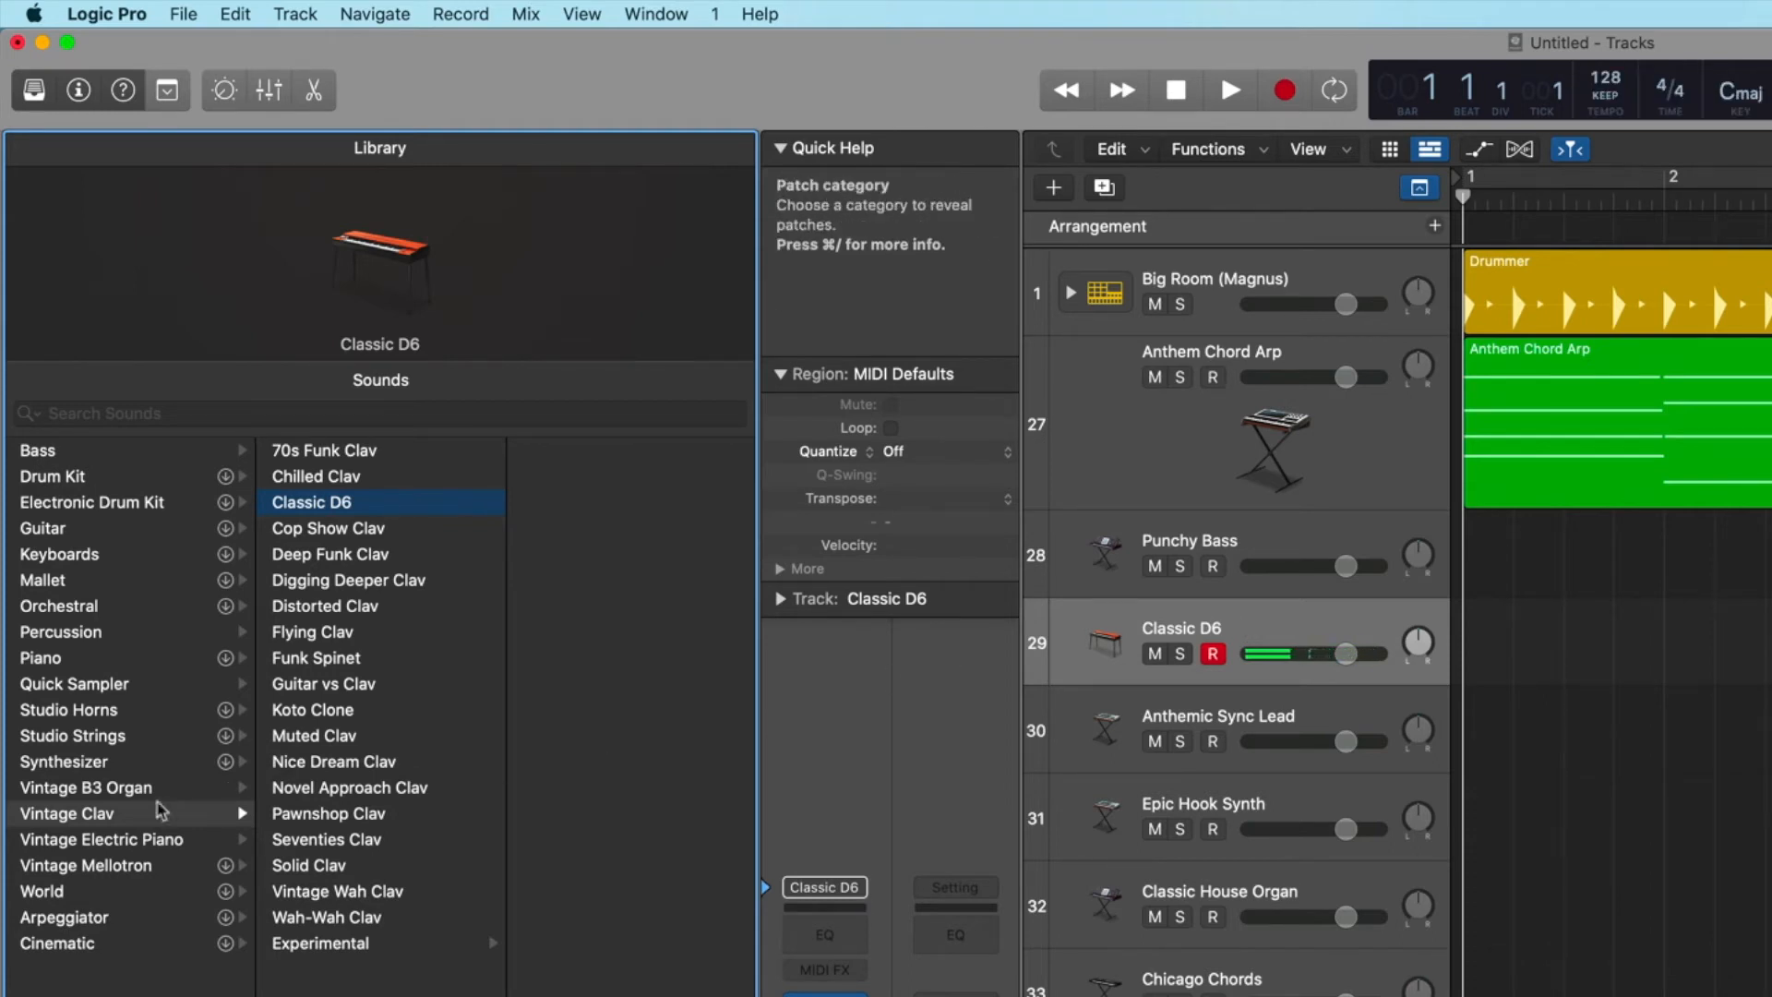
Browse the Vintage Electric Piano and Vintage Mellotron patches and the World subcategories from Keyboard through Woodwinds.
{"action": "left_click", "coordinate": [132, 842]}
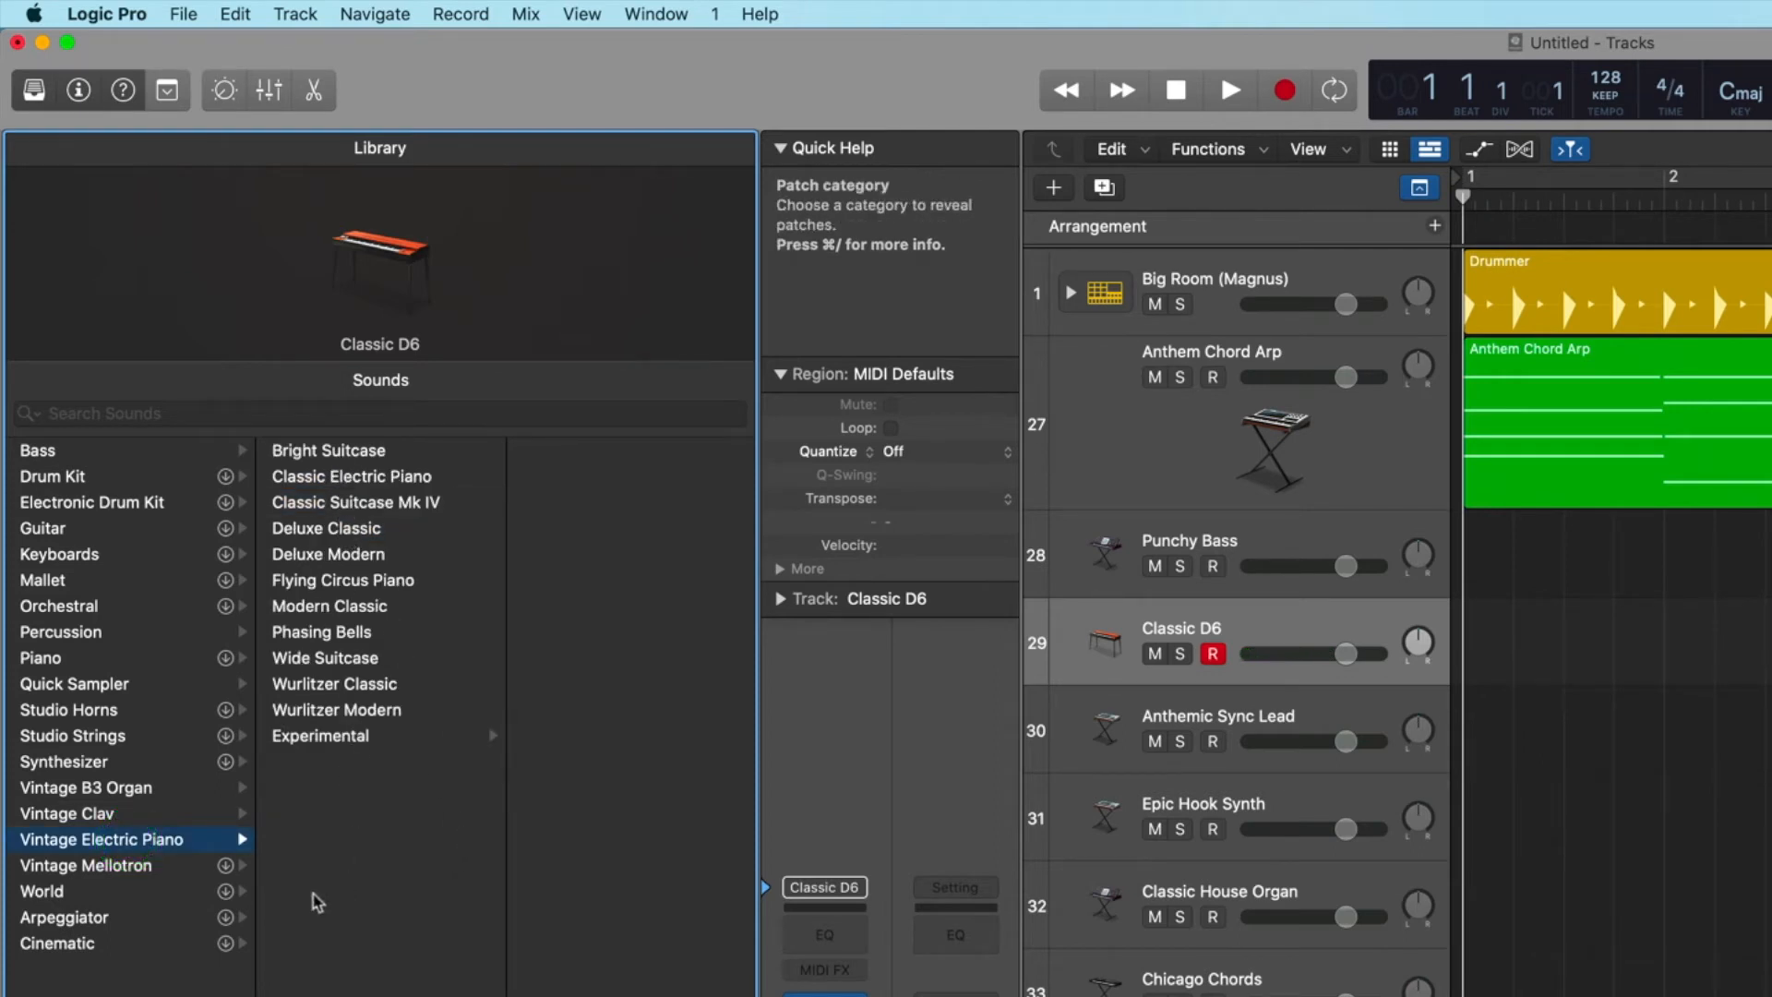
{"action": "left_click", "coordinate": [120, 865]}
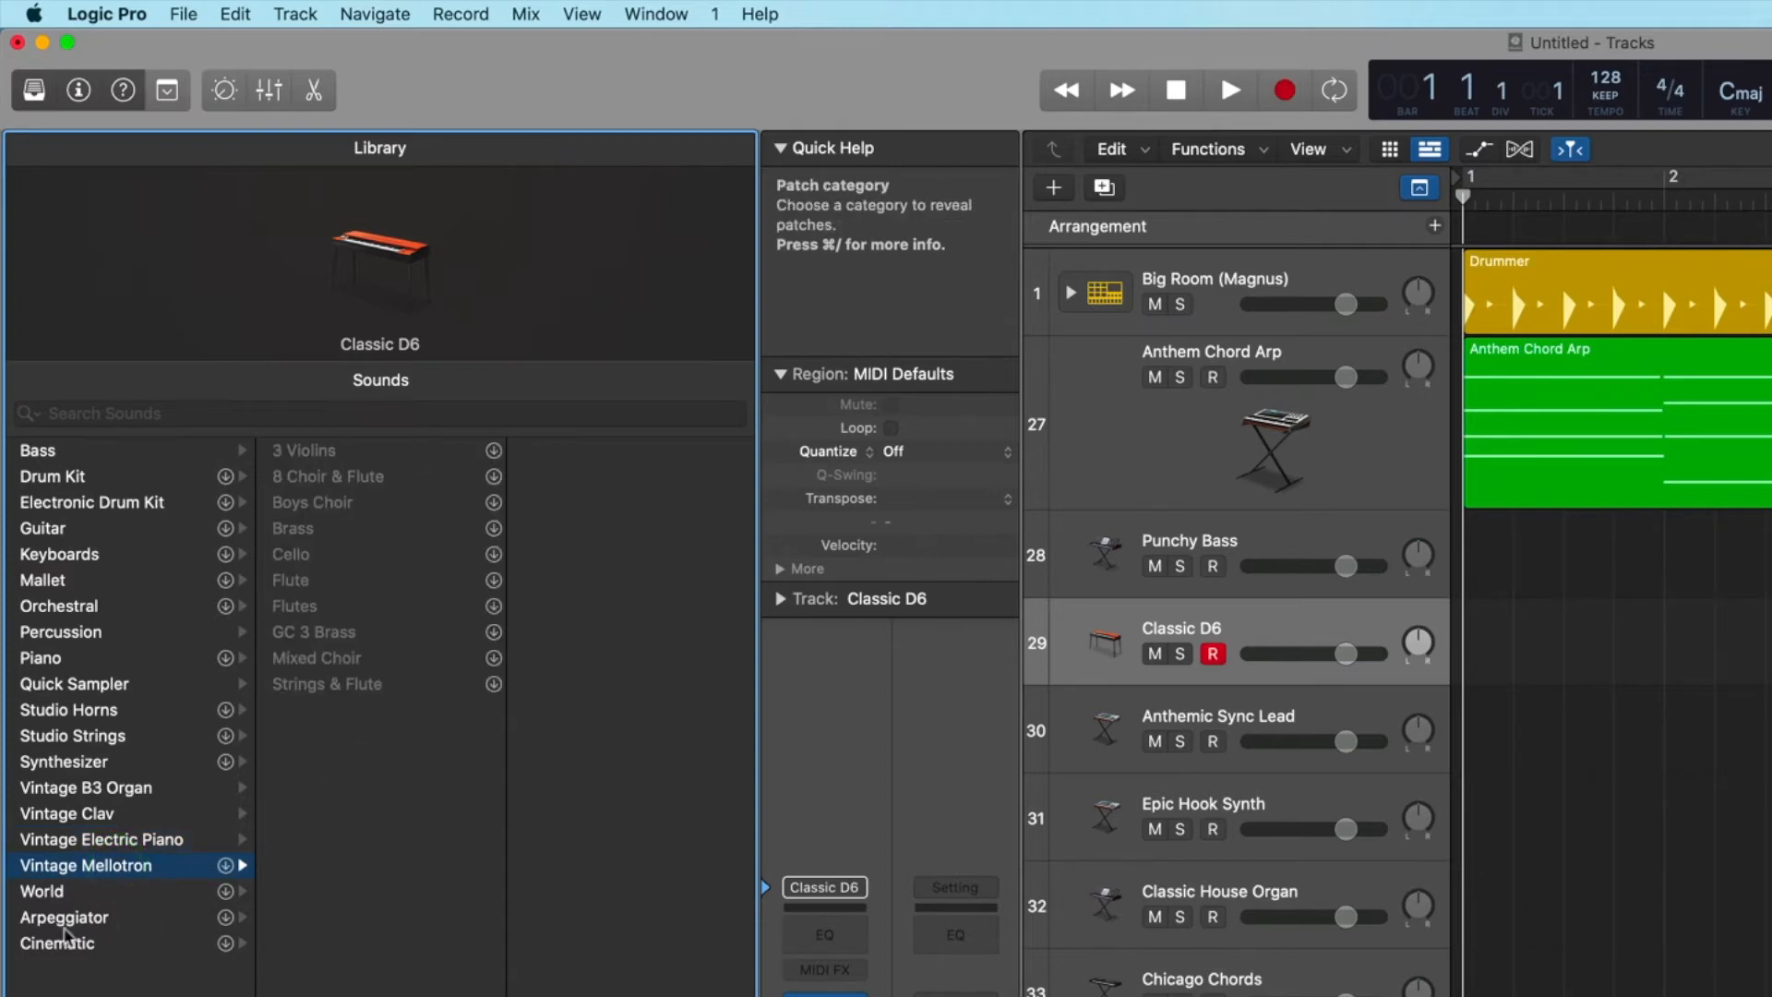
{"action": "left_click", "coordinate": [43, 891]}
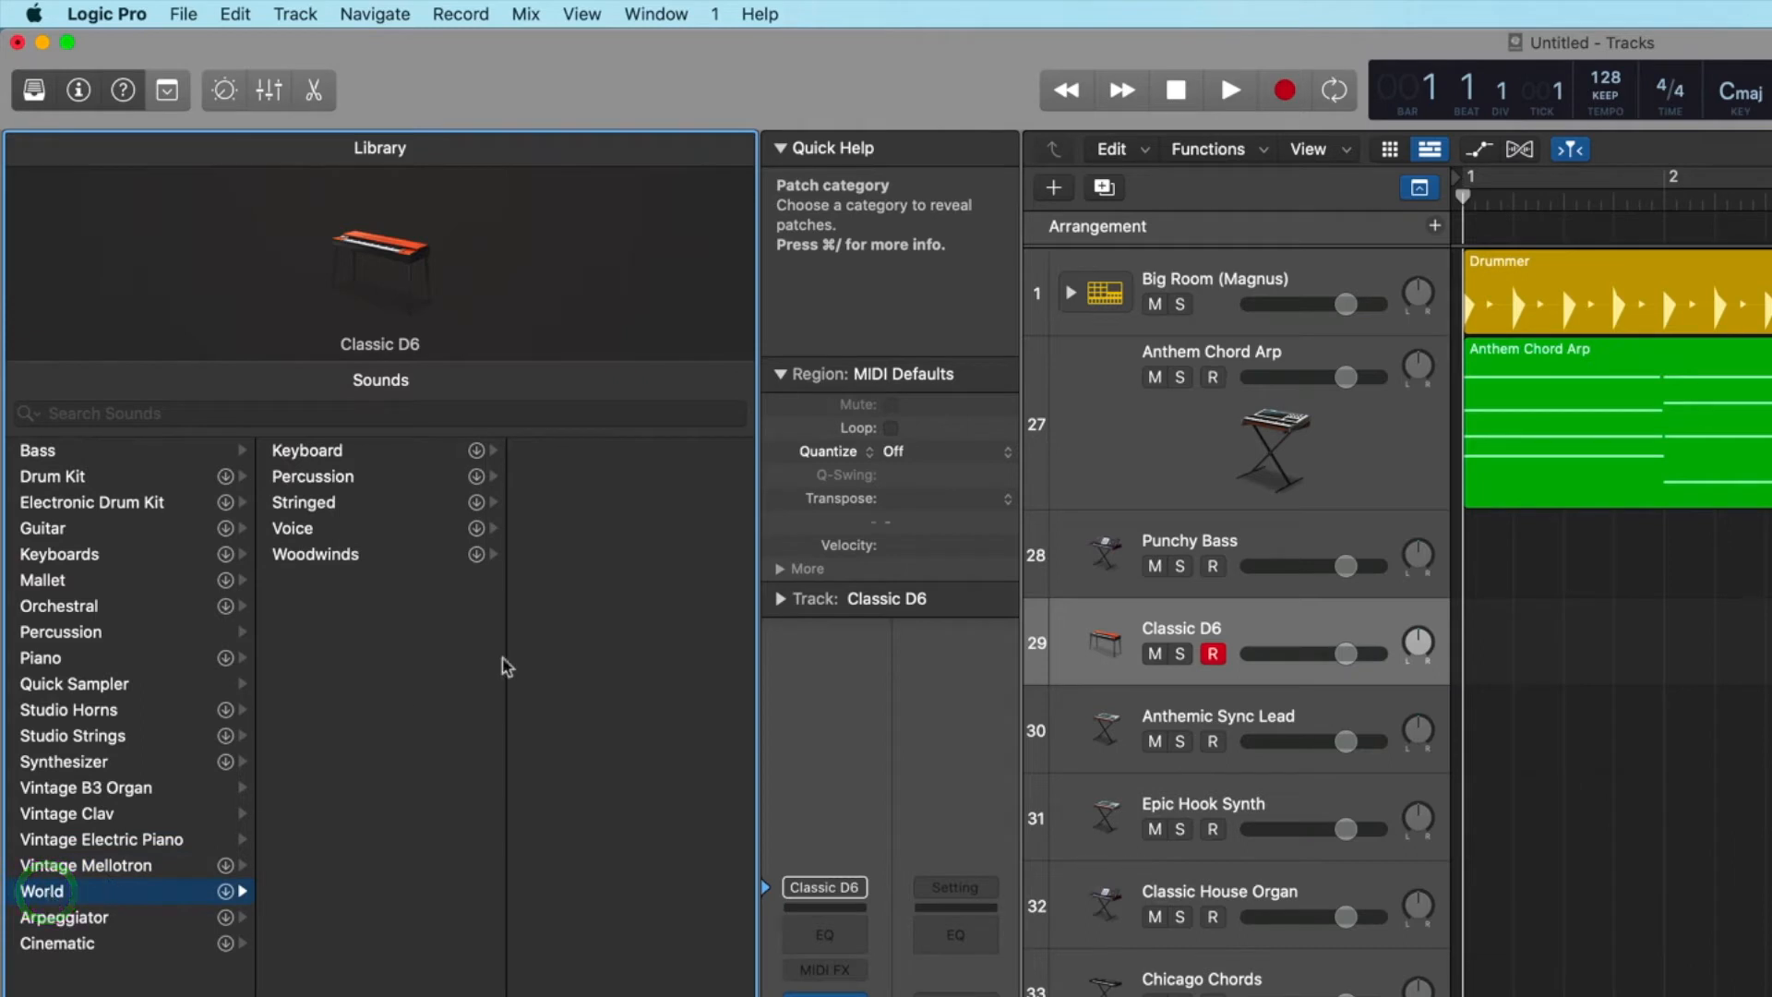
{"action": "left_click", "coordinate": [314, 450]}
{"action": "left_click", "coordinate": [321, 482]}
{"action": "left_click", "coordinate": [318, 502]}
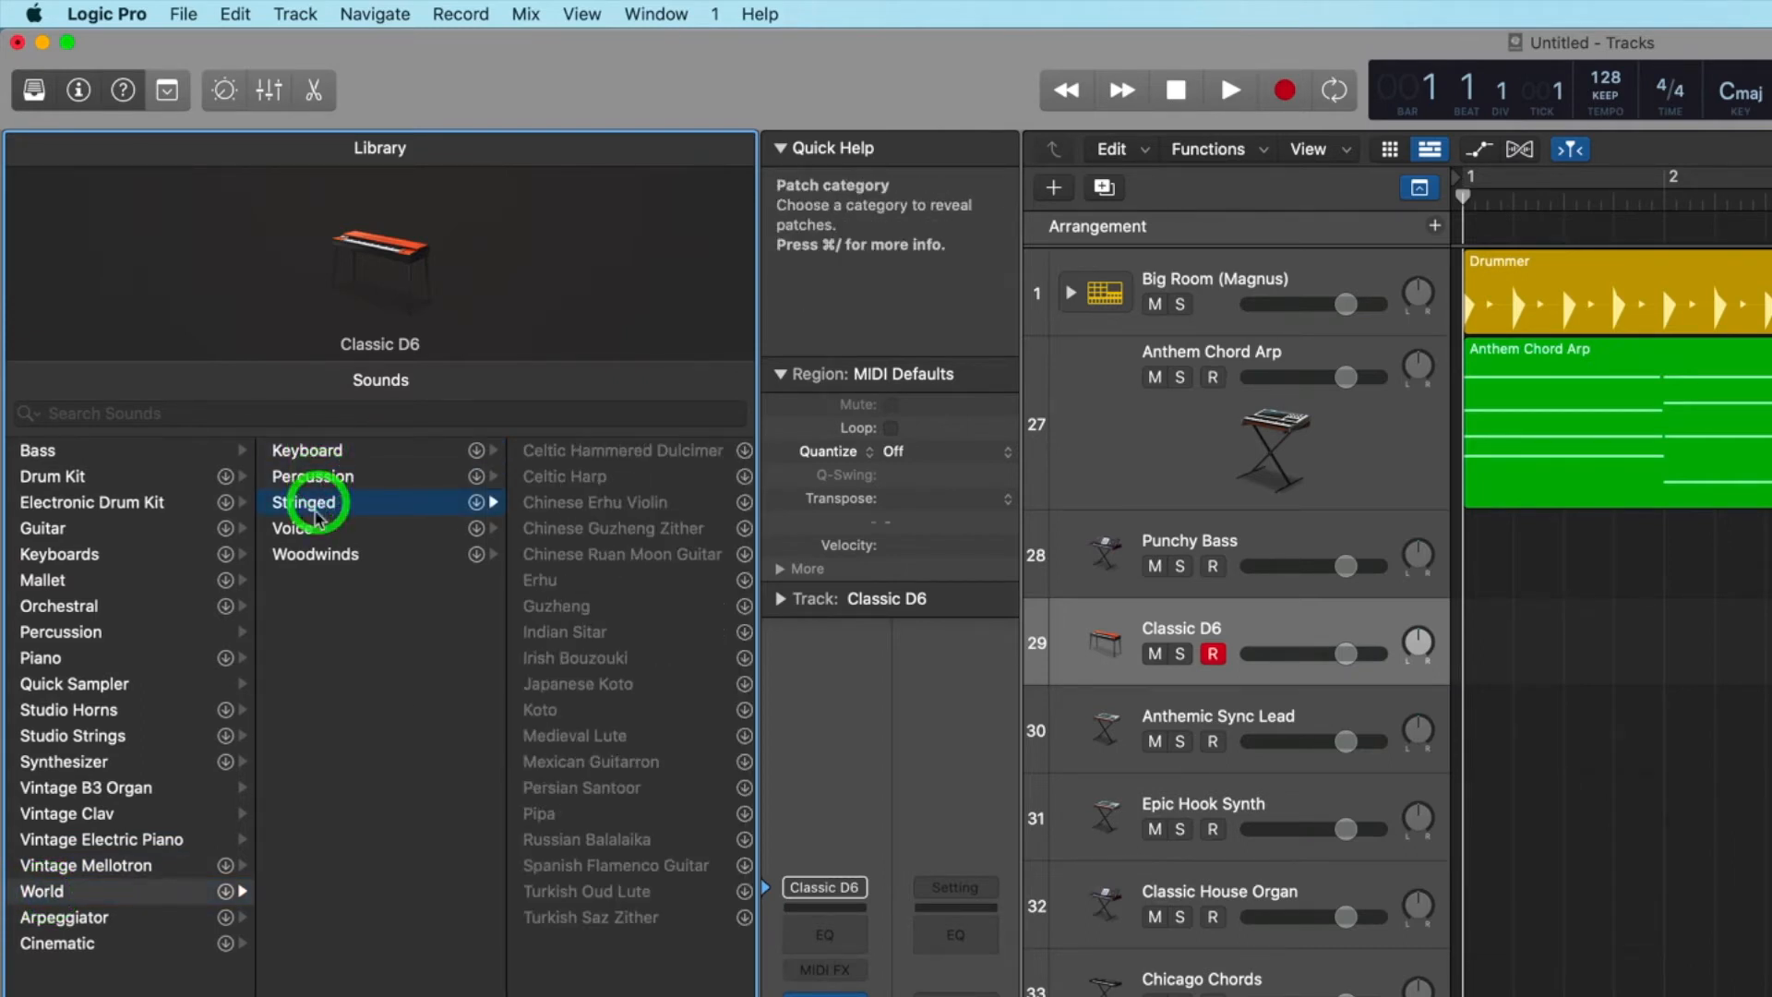
{"action": "left_click", "coordinate": [307, 531]}
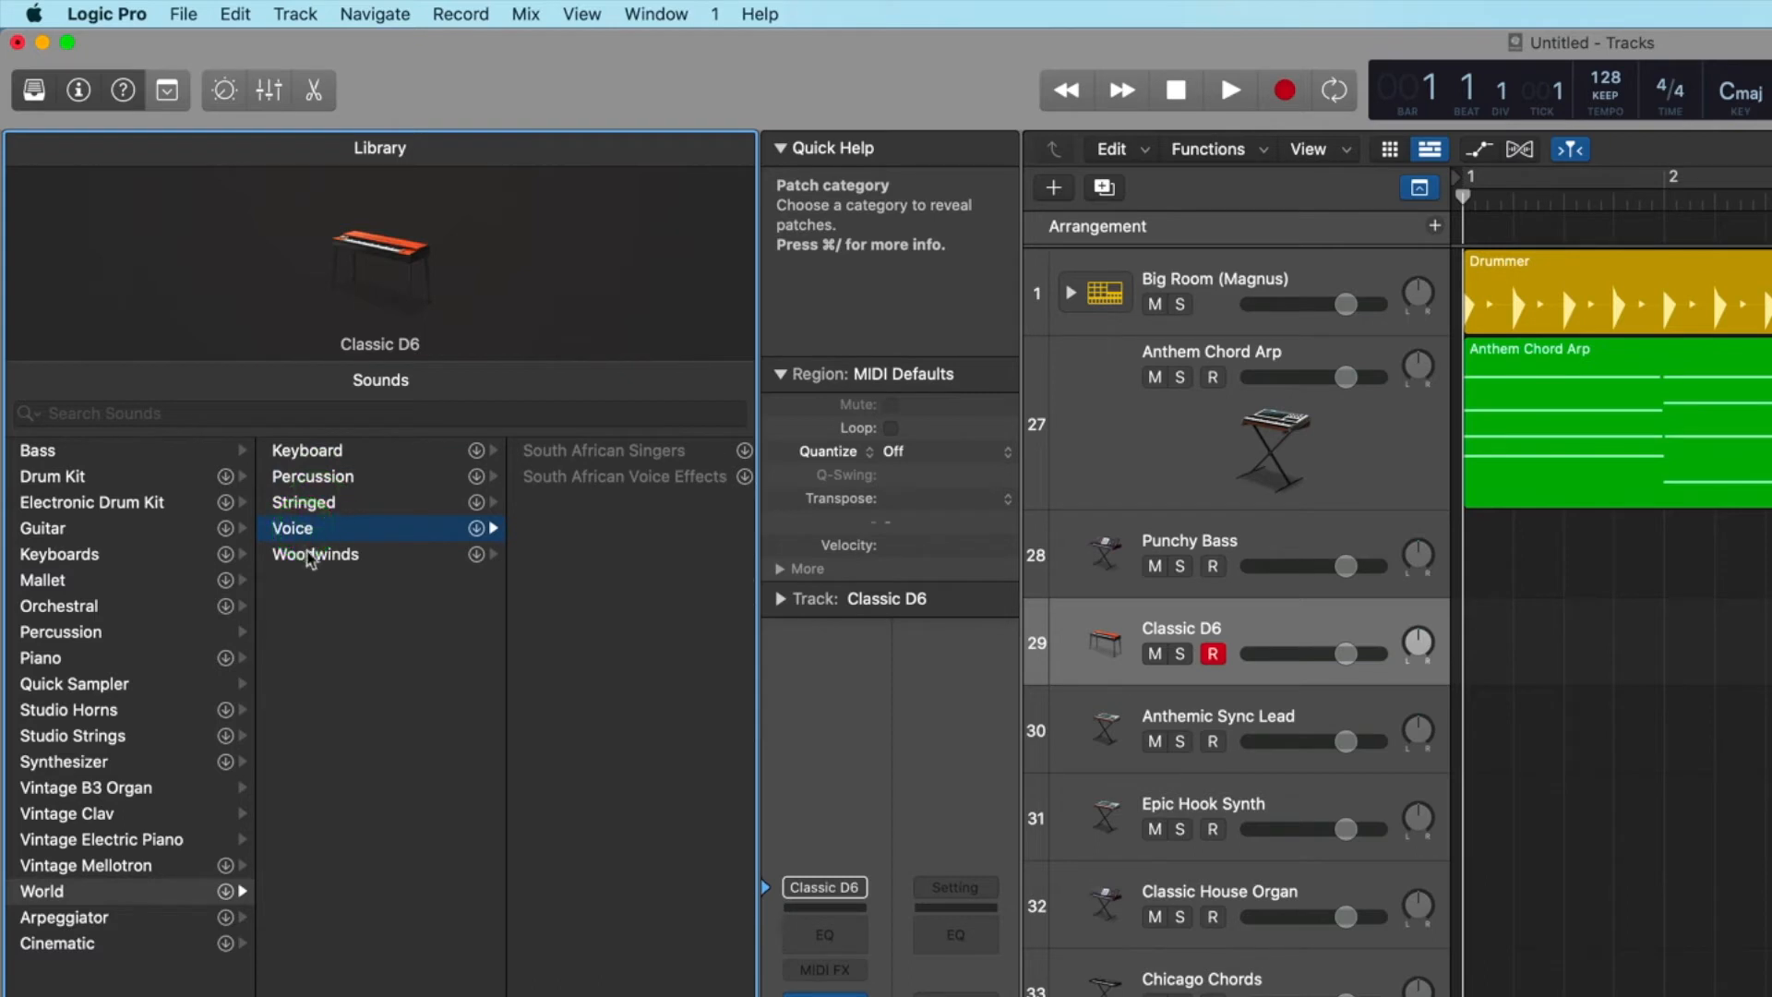
{"action": "left_click", "coordinate": [312, 557]}
Look through the Arpeggiator category, the Cinematic subcategories from Ambient Drones to Textures, and the Bass patches.
{"action": "left_click", "coordinate": [73, 923]}
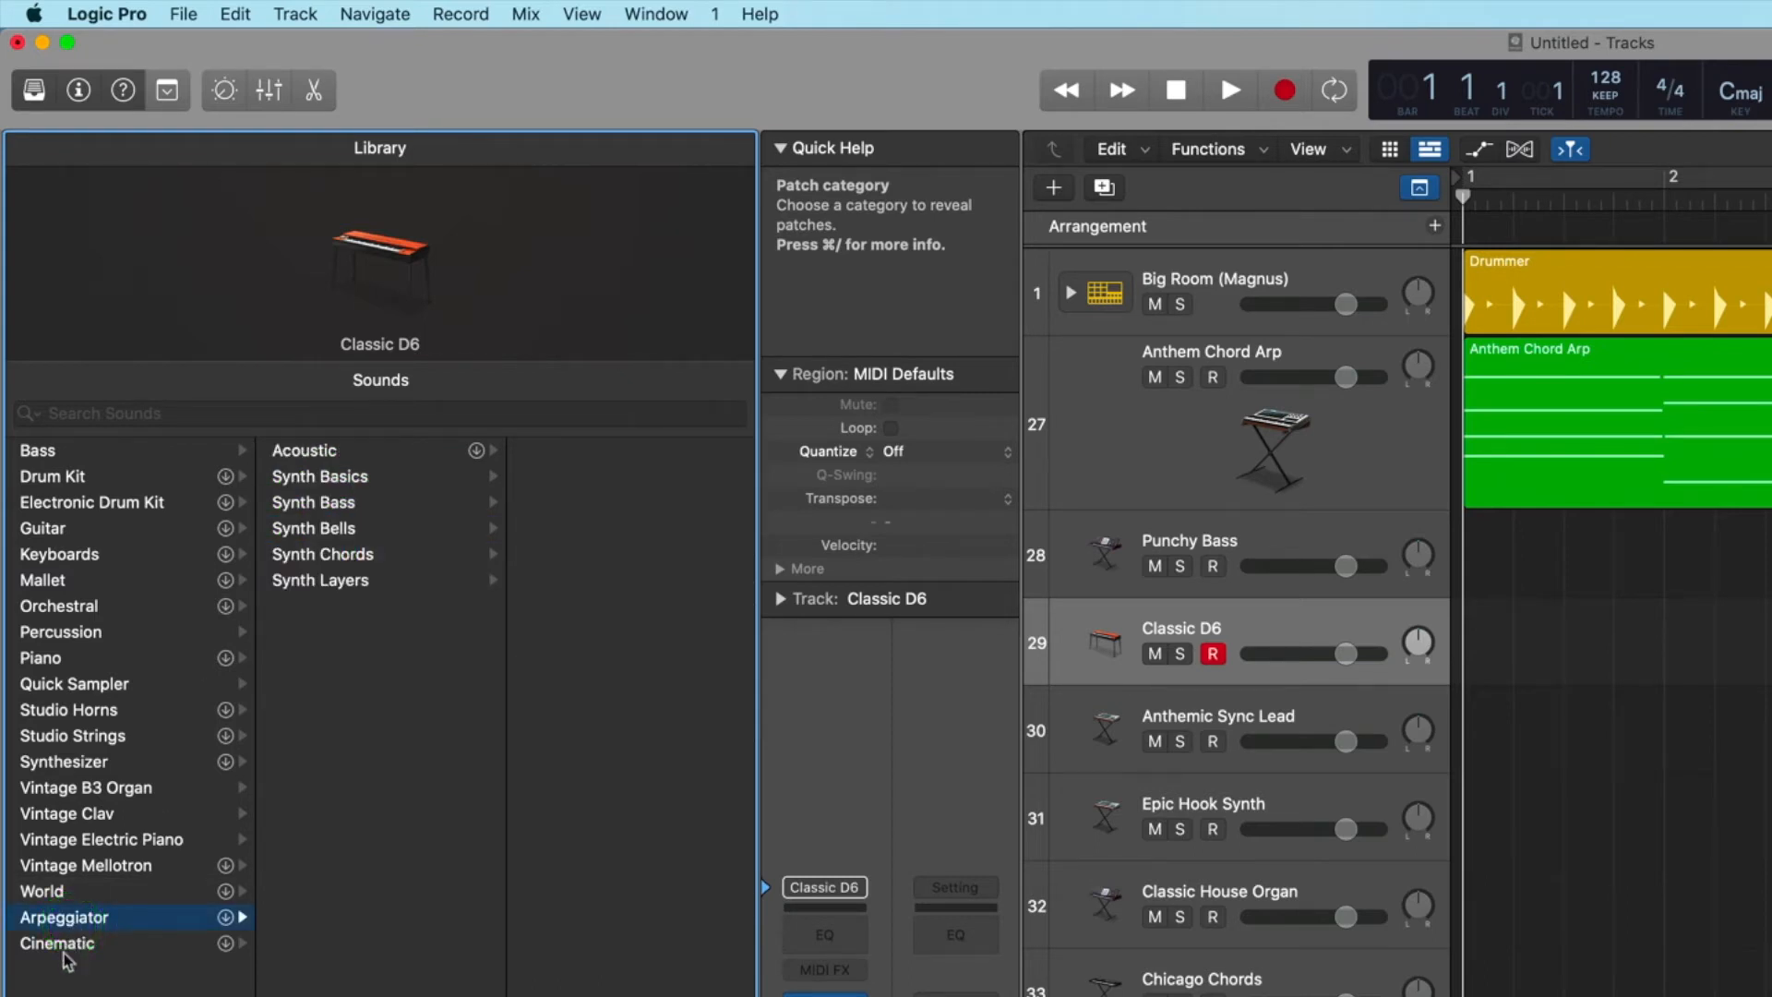
{"action": "left_click", "coordinate": [71, 945]}
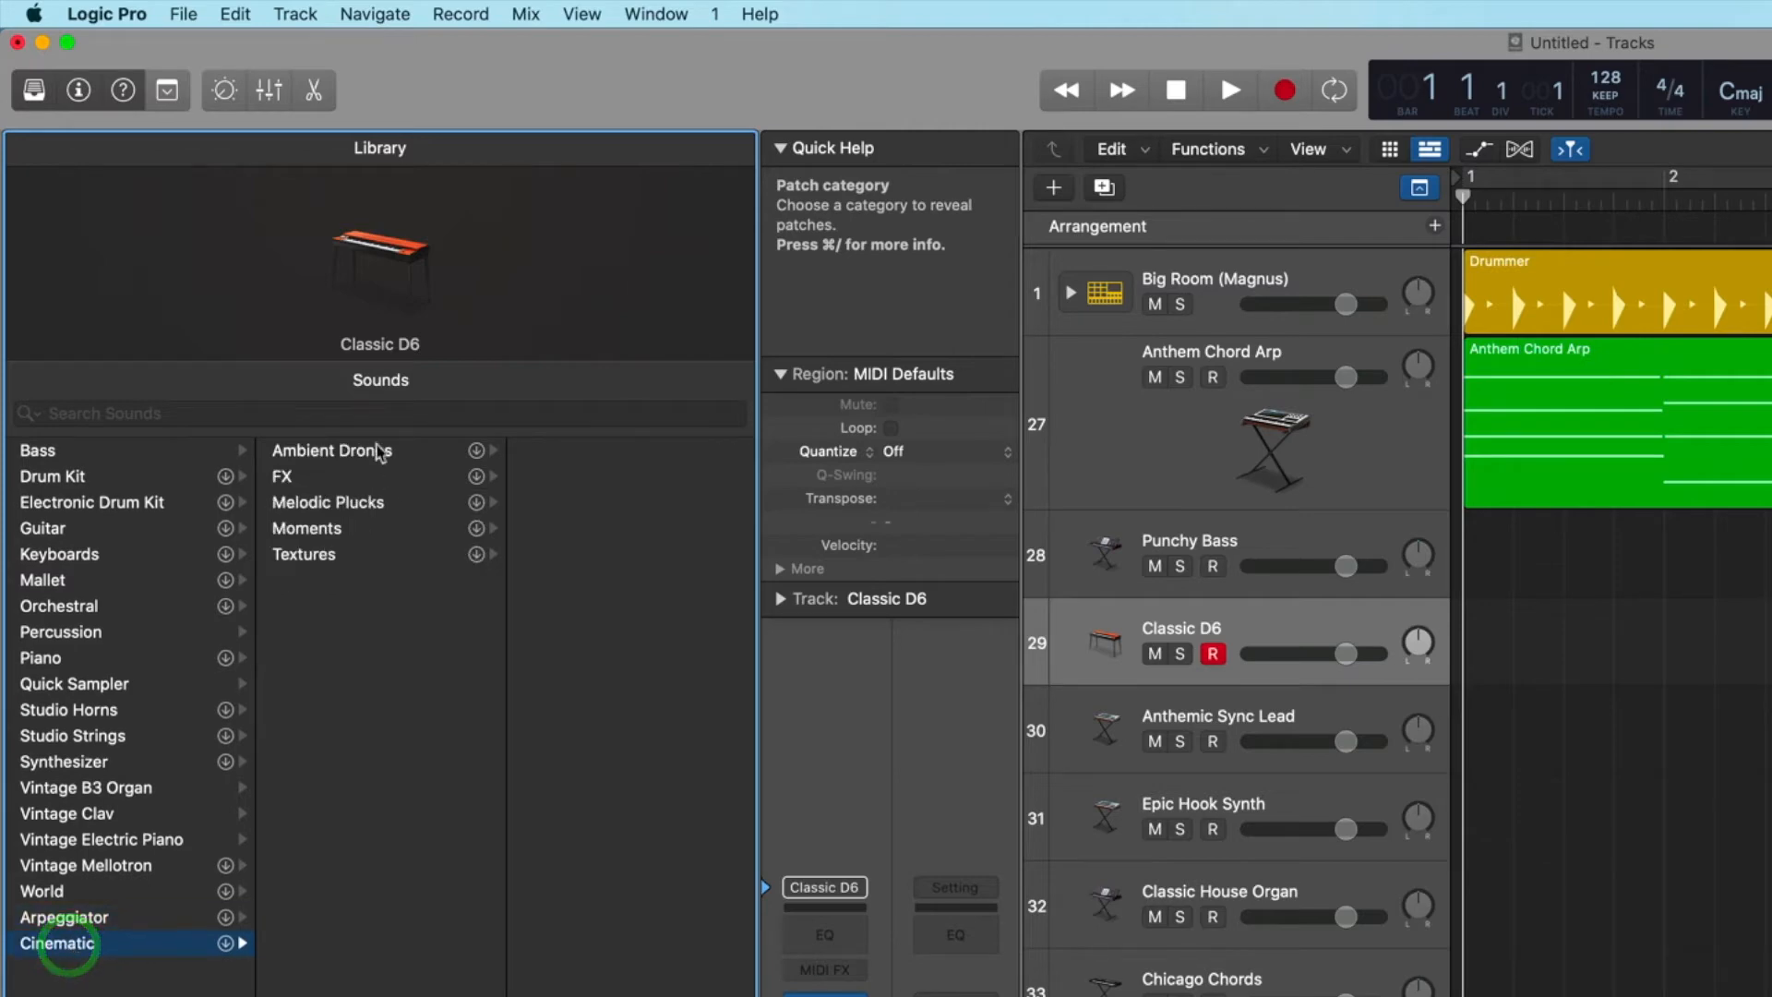
{"action": "left_click", "coordinate": [368, 452]}
{"action": "left_click", "coordinate": [295, 478]}
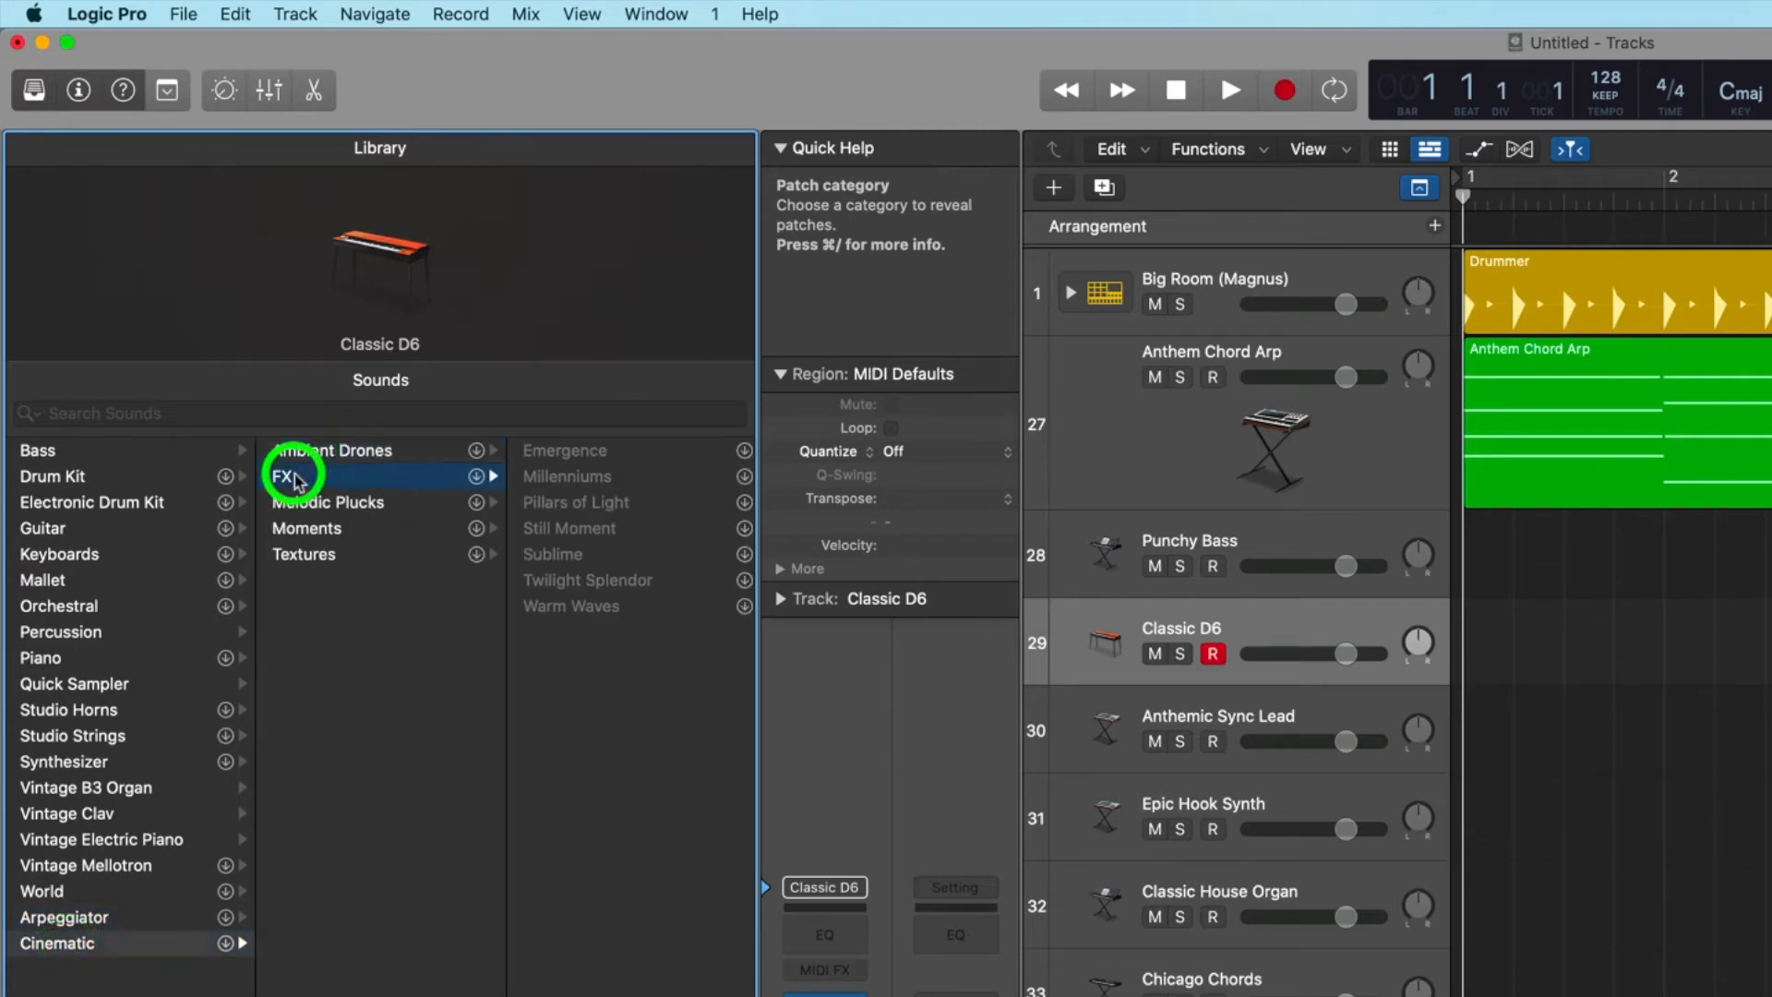
{"action": "left_click", "coordinate": [312, 505]}
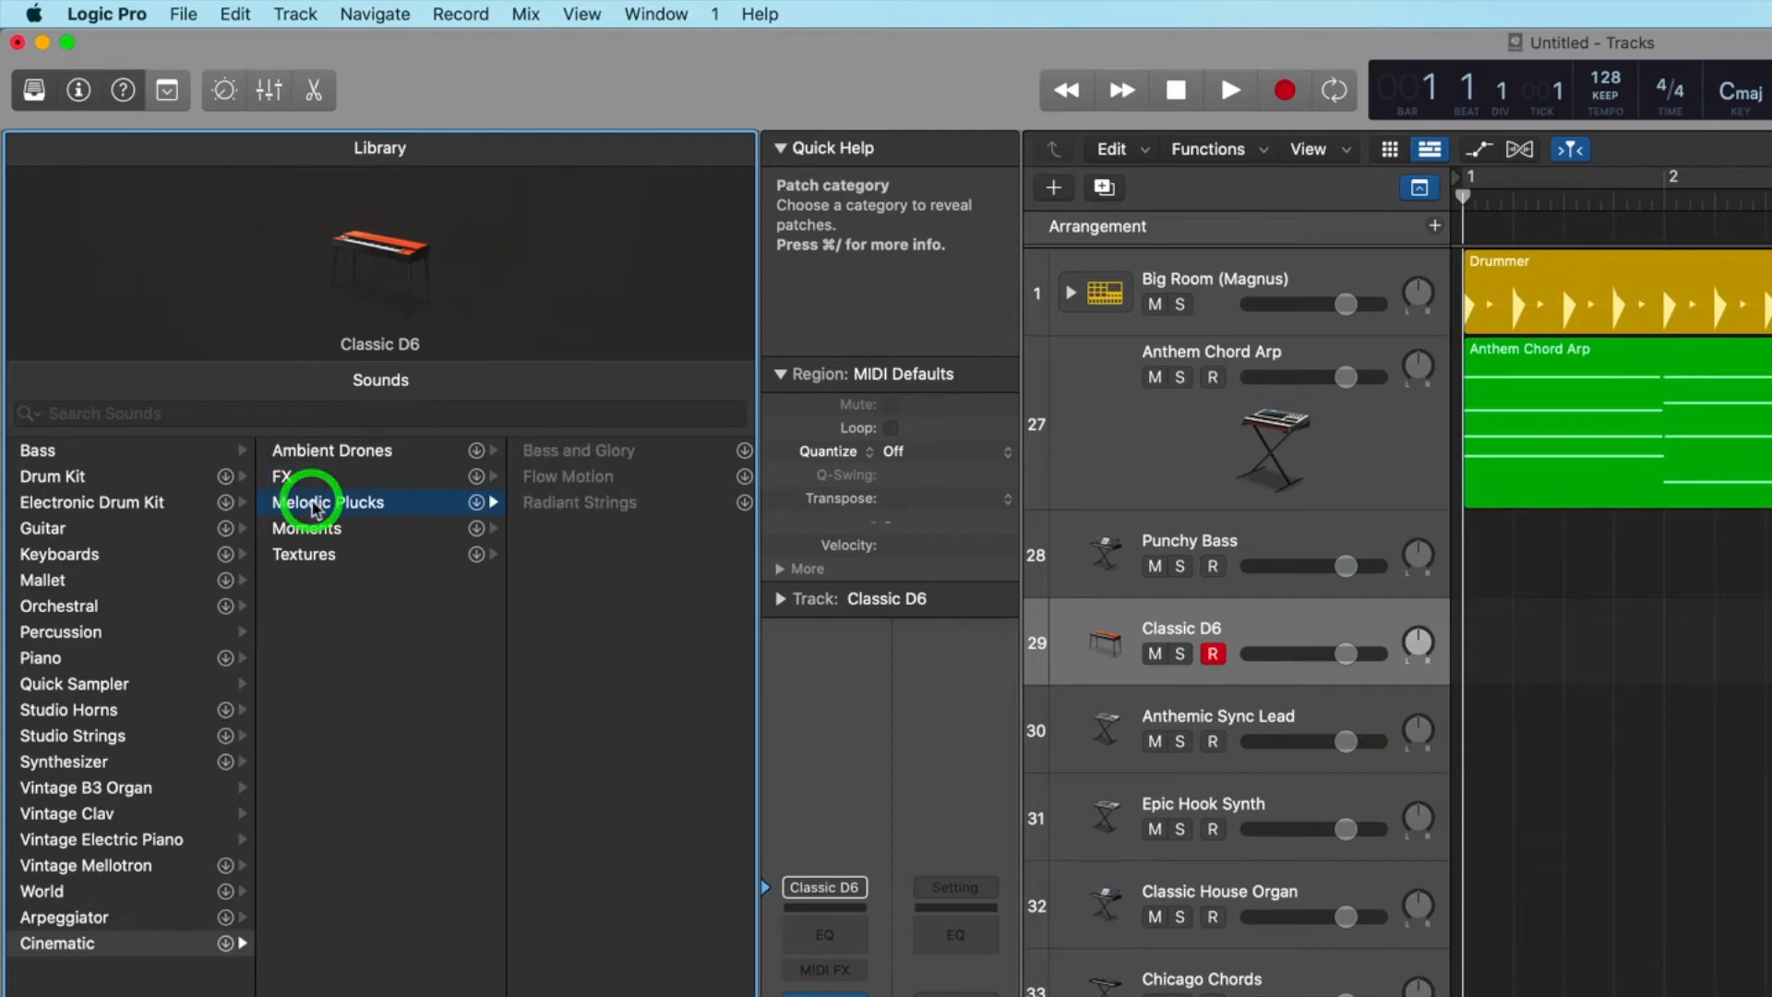
{"action": "left_click", "coordinate": [304, 554]}
{"action": "left_click", "coordinate": [42, 451]}
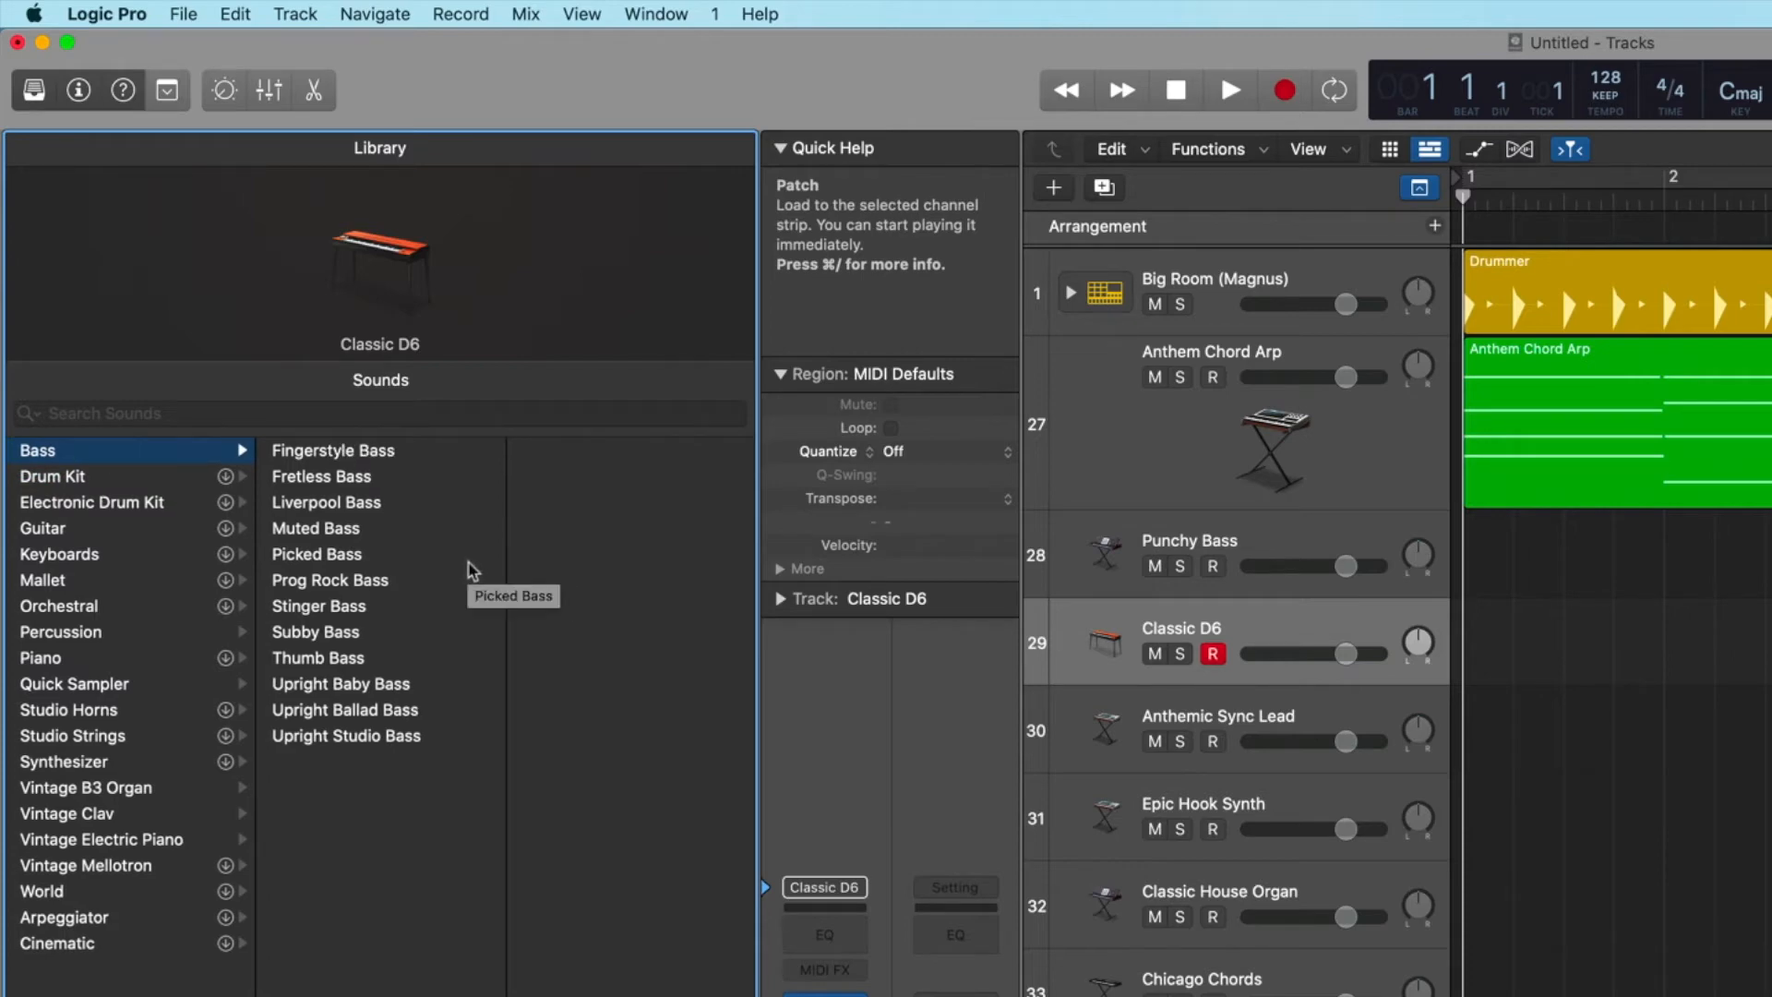
Hide the Library and enlarge the Classic D6 track's height.
{"action": "left_click", "coordinate": [37, 92]}
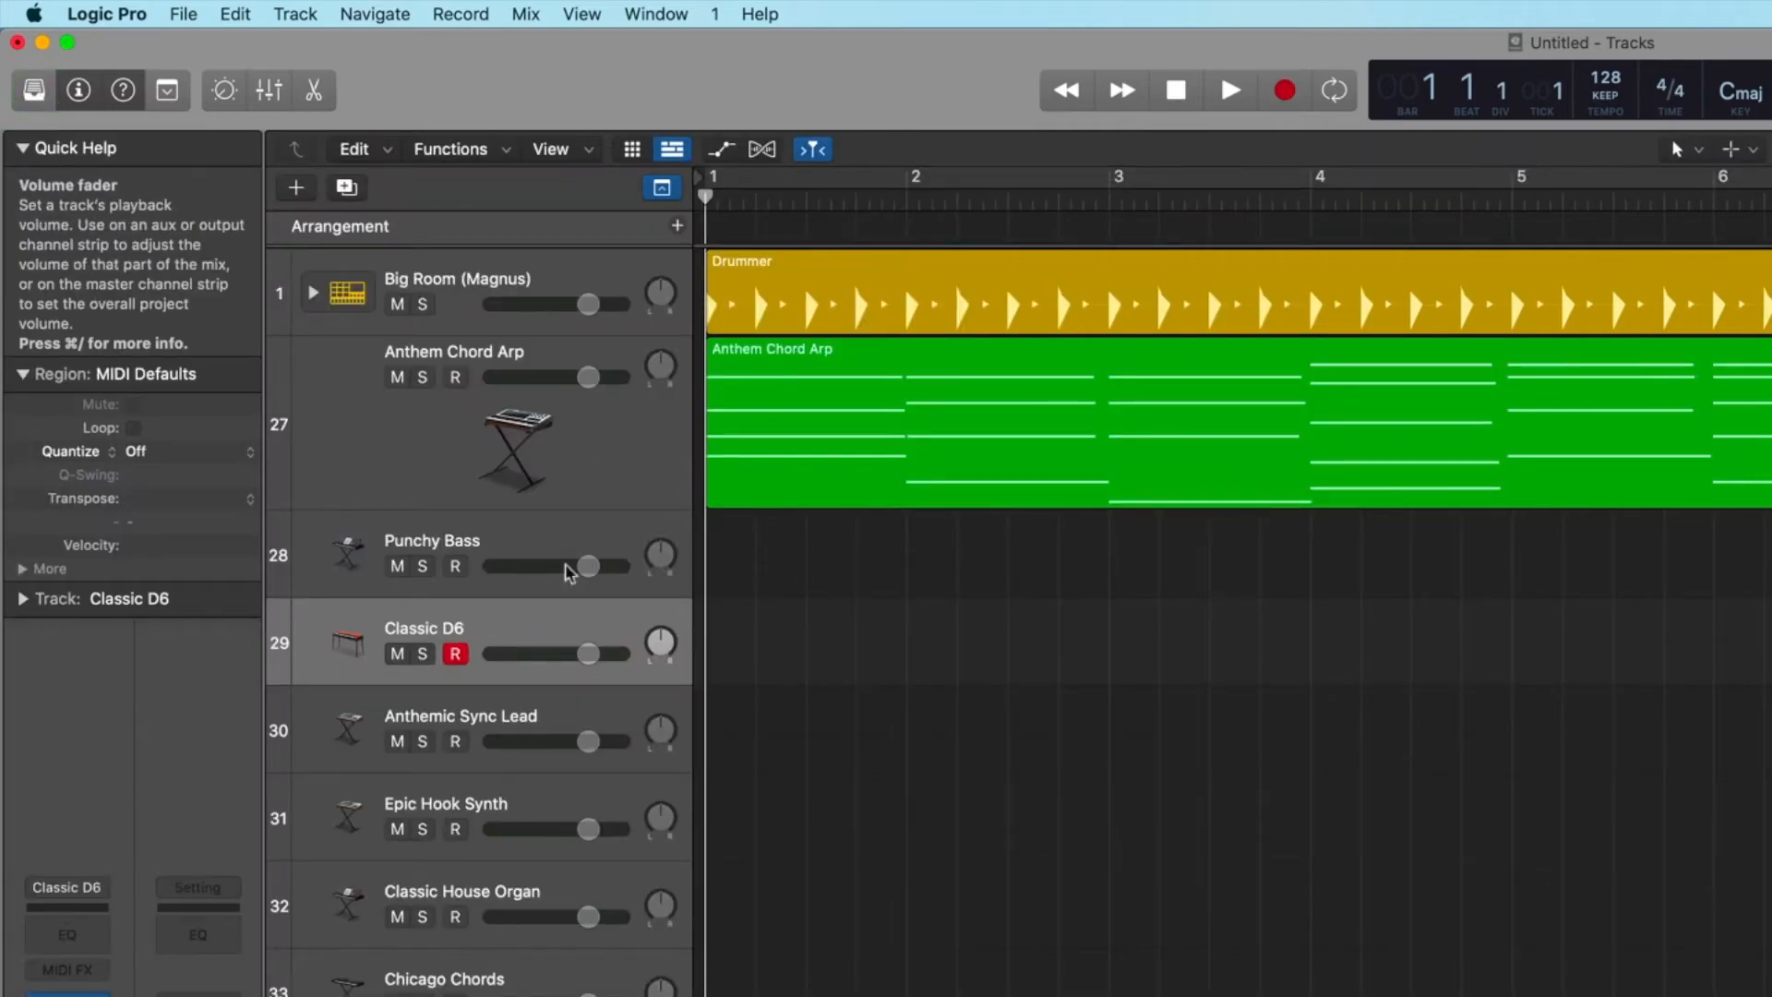
{"action": "scroll", "coordinate": [702, 553], "scroll_direction": "right", "scroll_amount": 3}
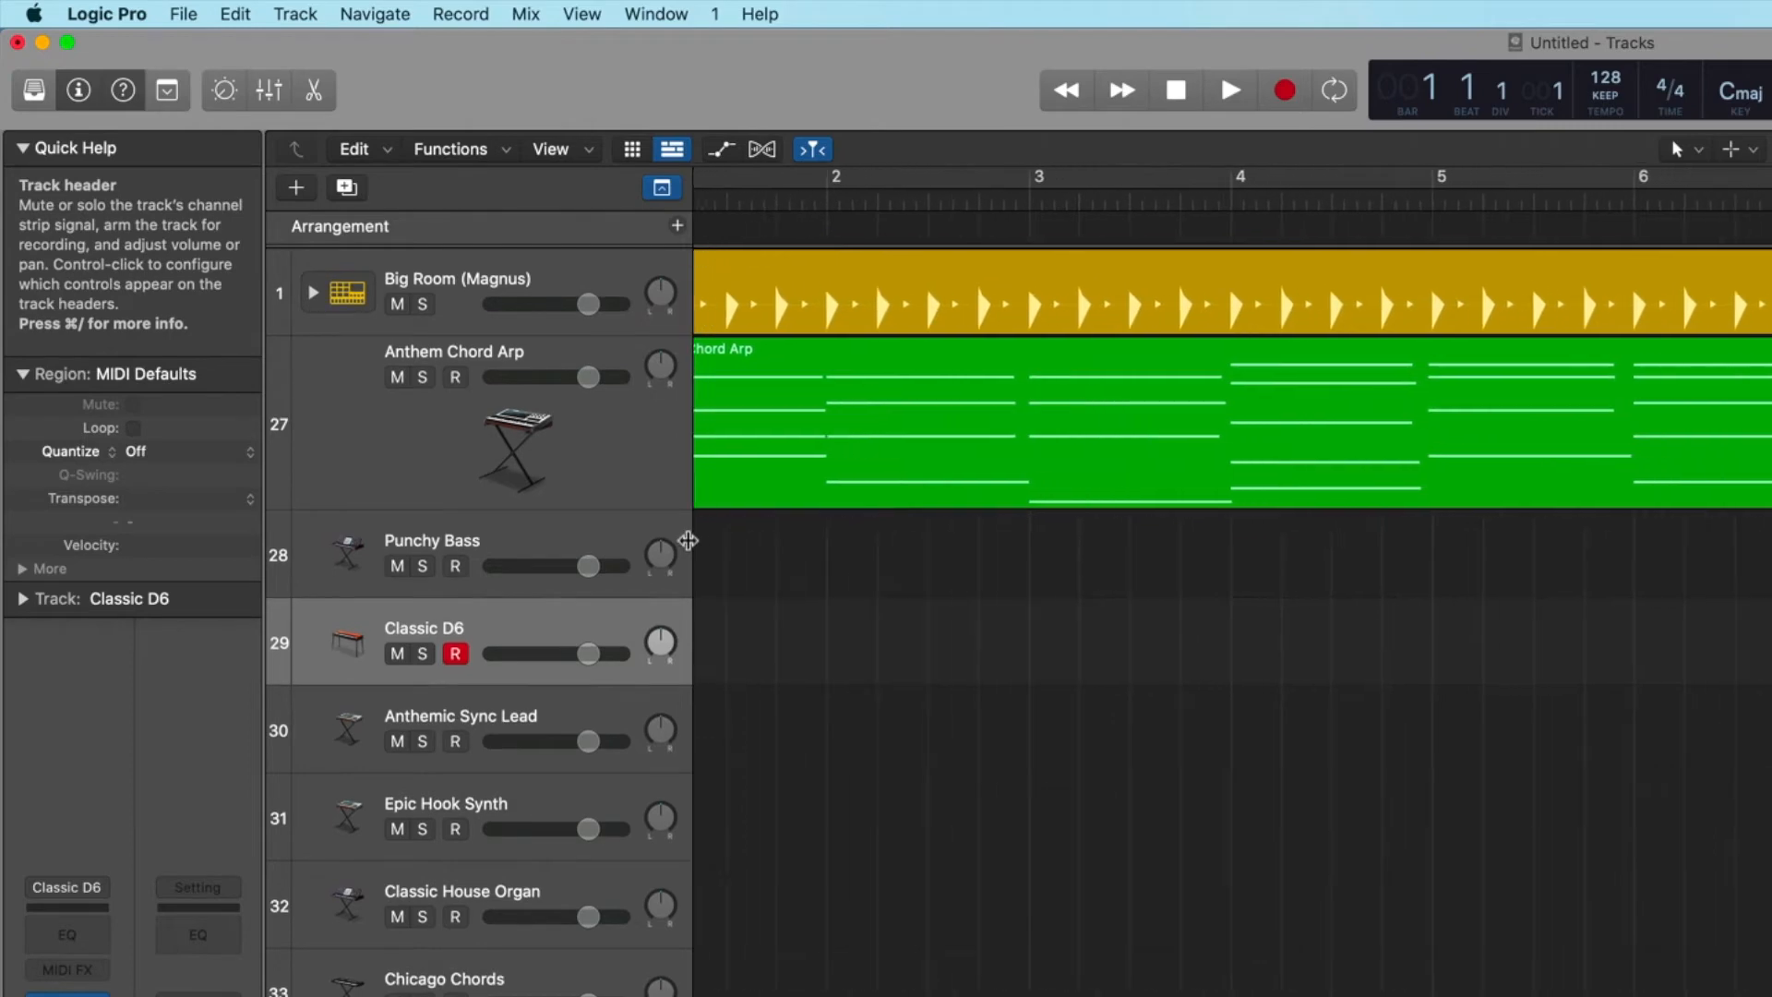
{"action": "scroll", "coordinate": [591, 415], "scroll_direction": "left", "scroll_amount": 3}
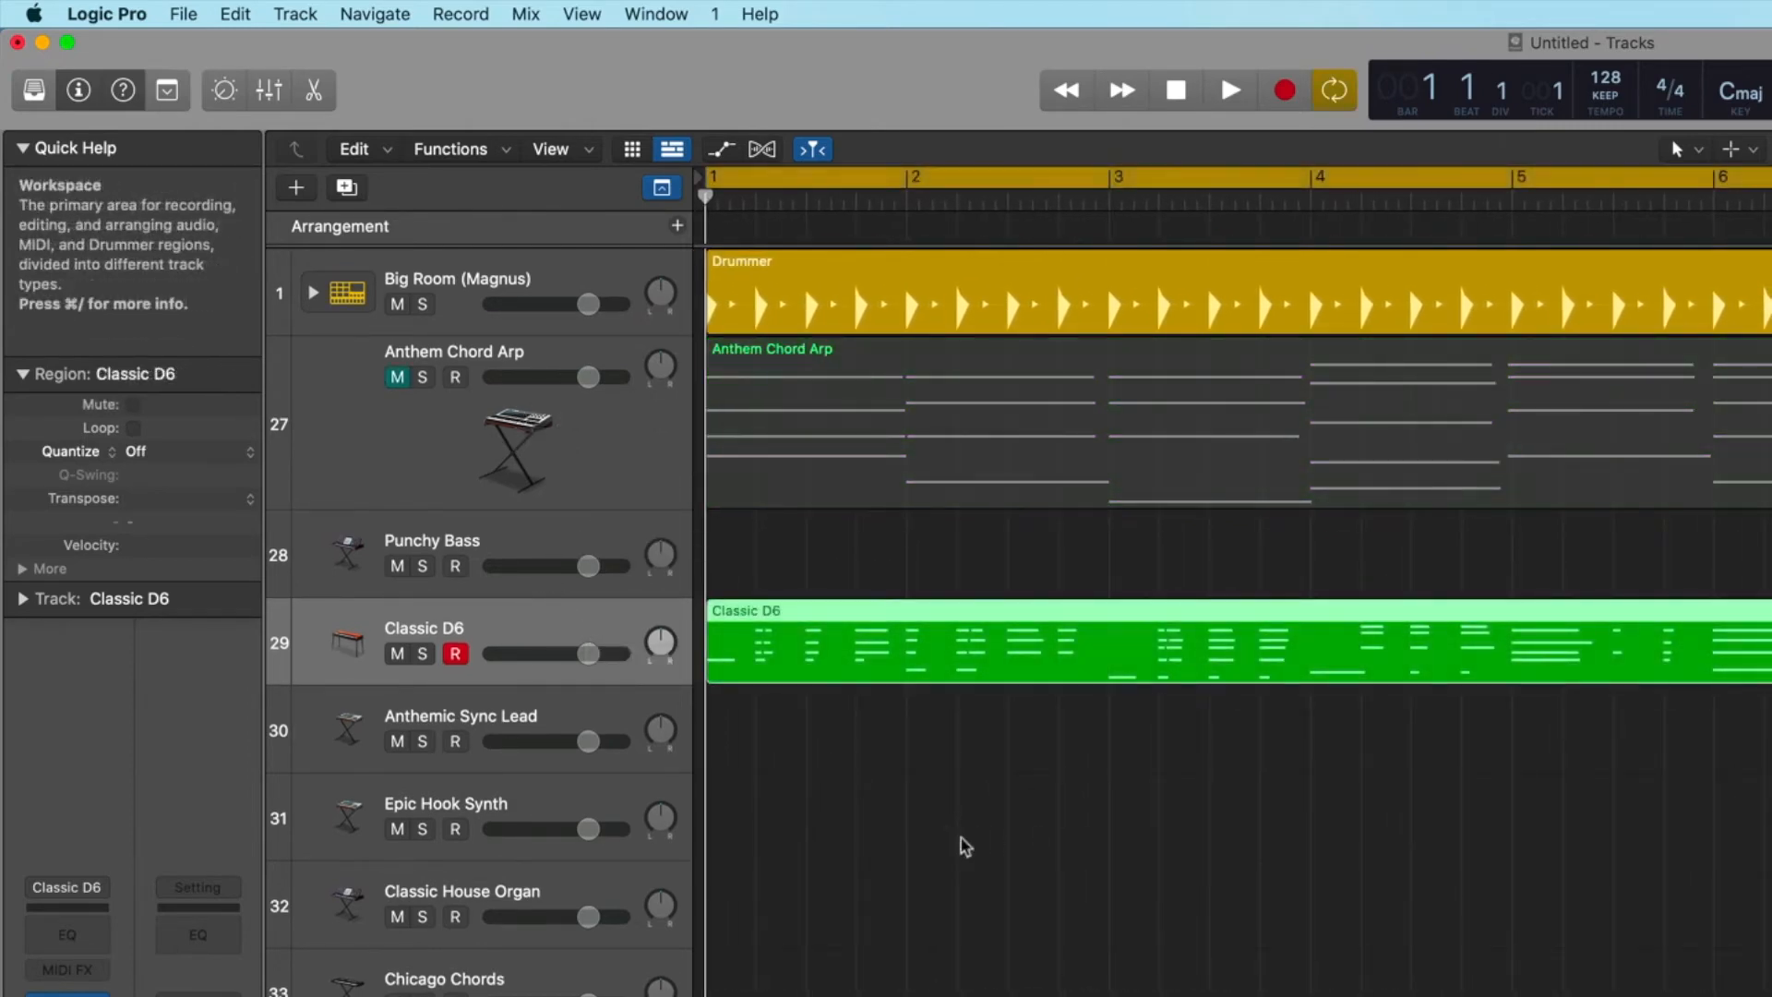
{"action": "left_click", "coordinate": [339, 699]}
{"action": "left_click_drag", "start_coordinate": [340, 698], "coordinate": [337, 795]}
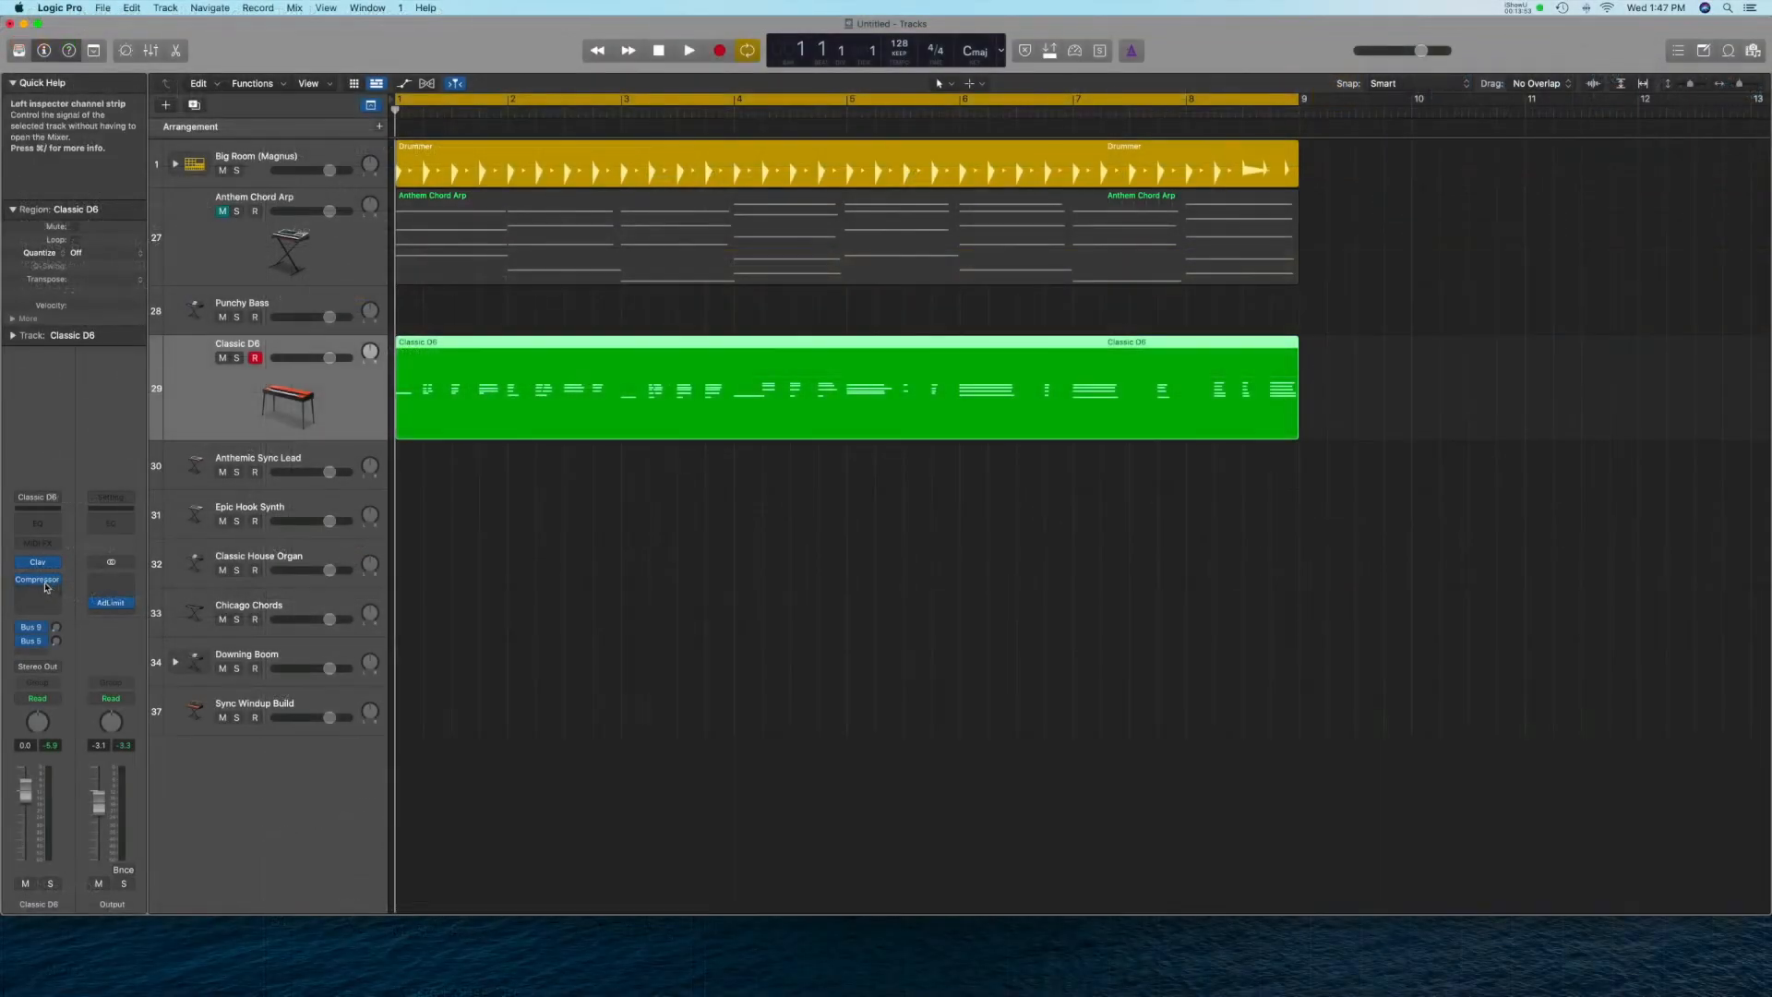
Open the Compressor on the Classic D6 track, raise its ratio to about 5:1, and adjust the make-up gain and release.
{"action": "left_click_drag", "start_coordinate": [37, 579], "coordinate": [41, 609]}
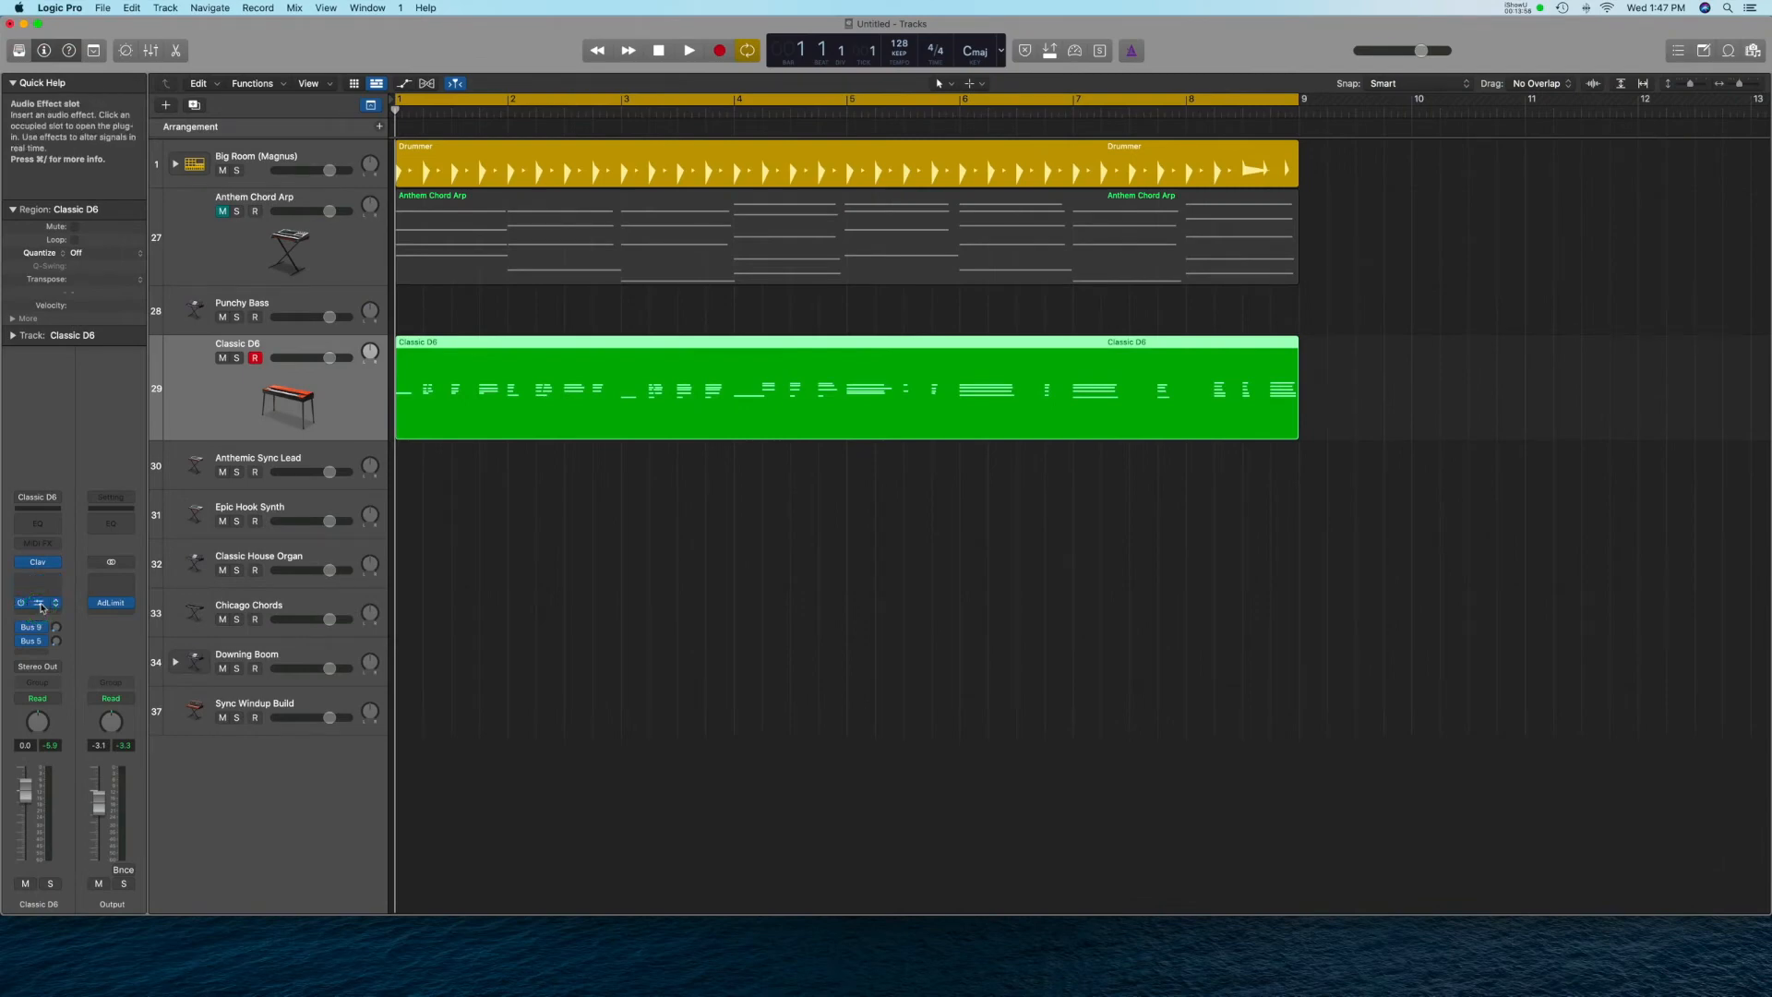
{"action": "left_click", "coordinate": [40, 607]}
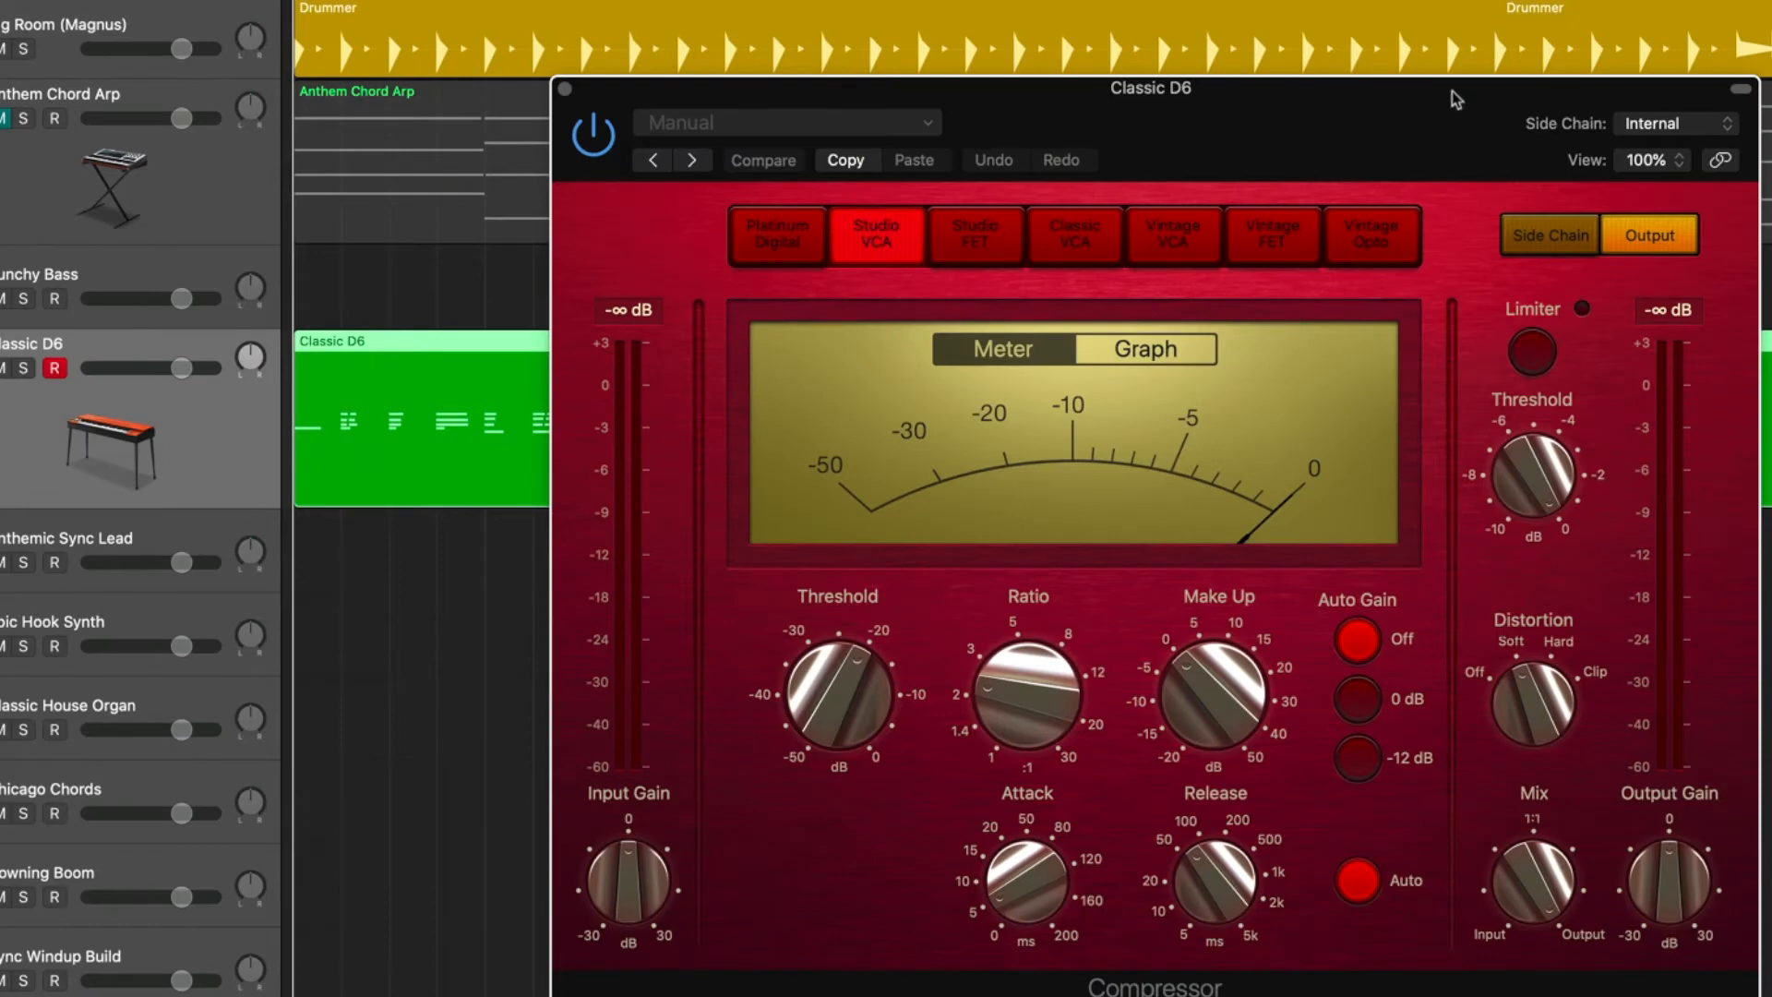
{"action": "left_click_drag", "start_coordinate": [1346, 108], "coordinate": [1074, 52]}
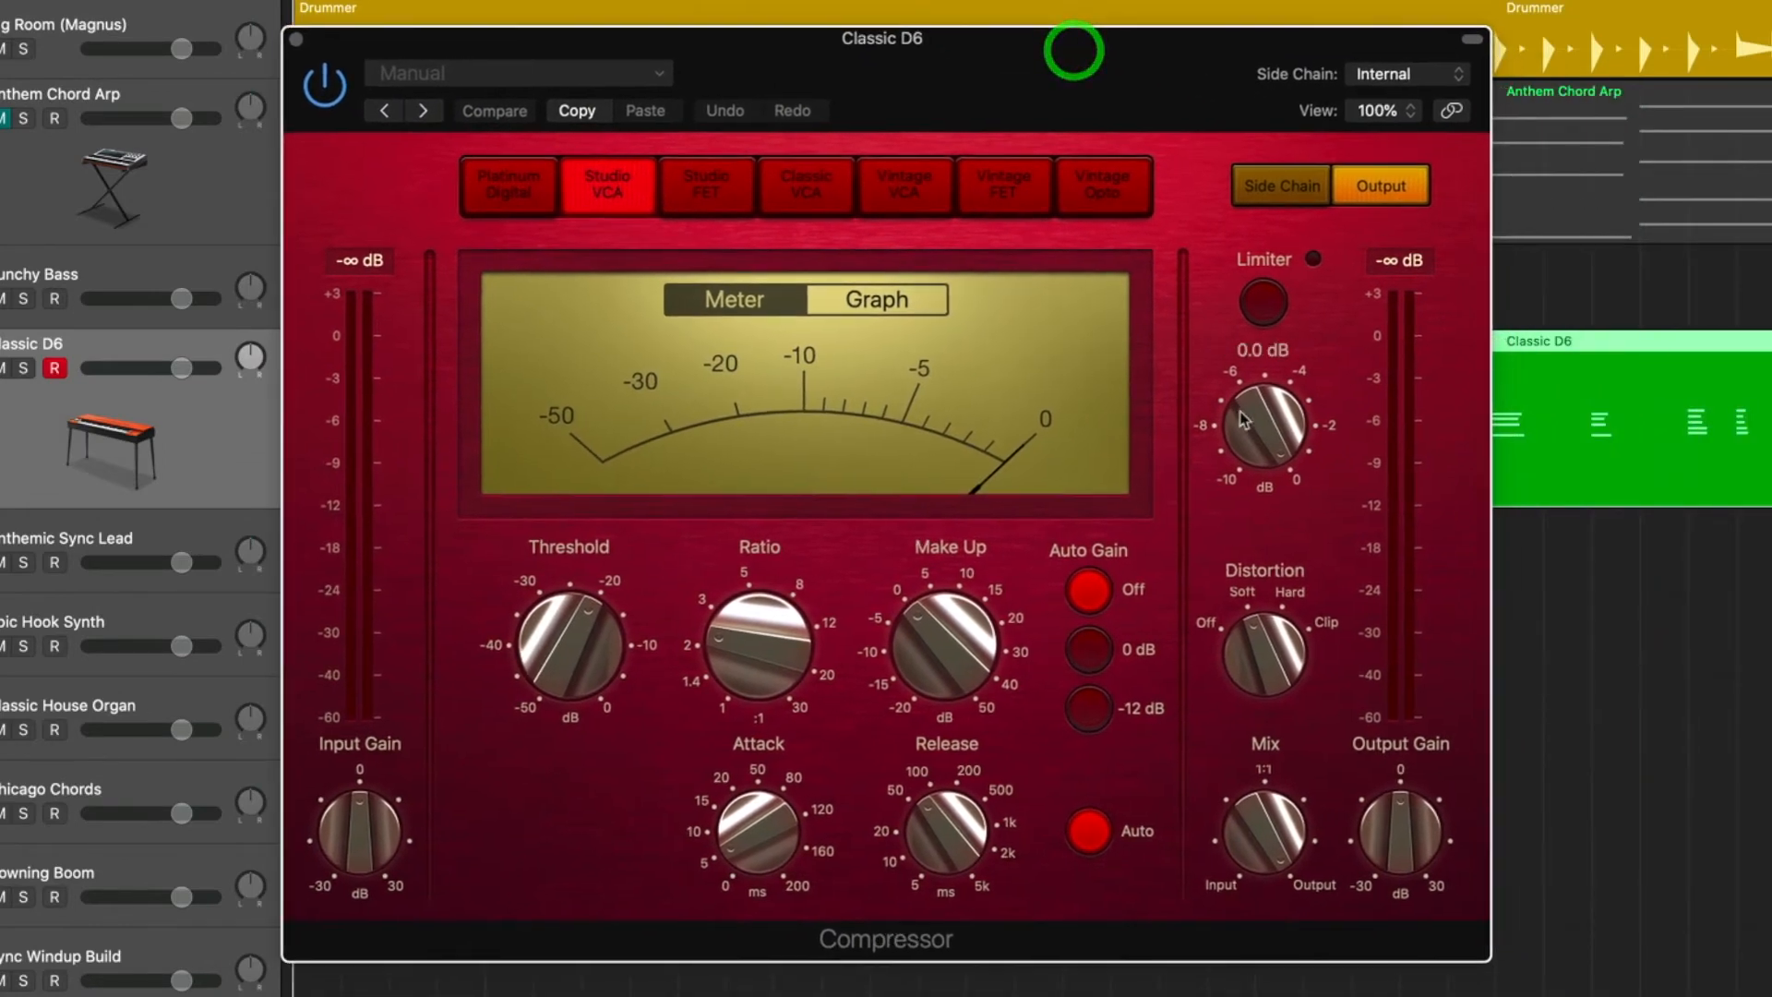
{"action": "left_click_drag", "start_coordinate": [749, 646], "coordinate": [766, 569]}
{"action": "left_click_drag", "start_coordinate": [949, 657], "coordinate": [951, 656]}
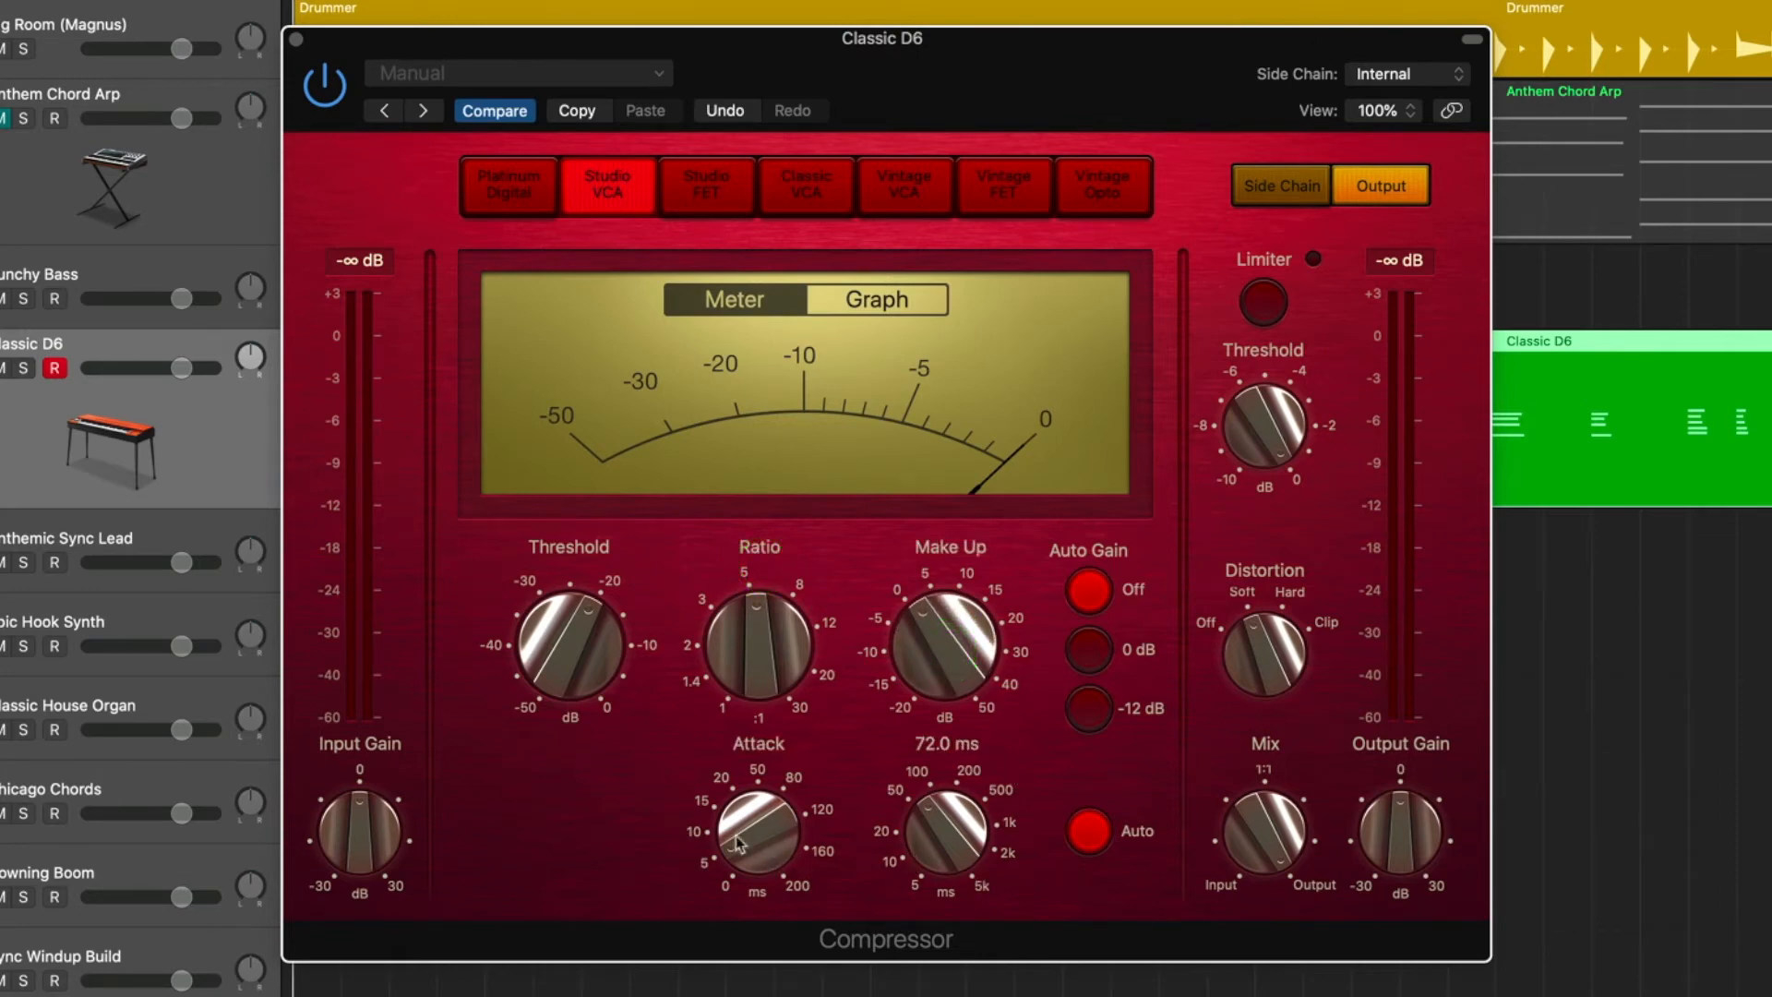
{"action": "left_click_drag", "start_coordinate": [948, 834], "coordinate": [951, 807]}
Turn on the Compressor's limiter, try its threshold and distortion controls, and close the plug-in window.
{"action": "left_click", "coordinate": [1263, 305]}
{"action": "left_click_drag", "start_coordinate": [1272, 425], "coordinate": [1272, 430]}
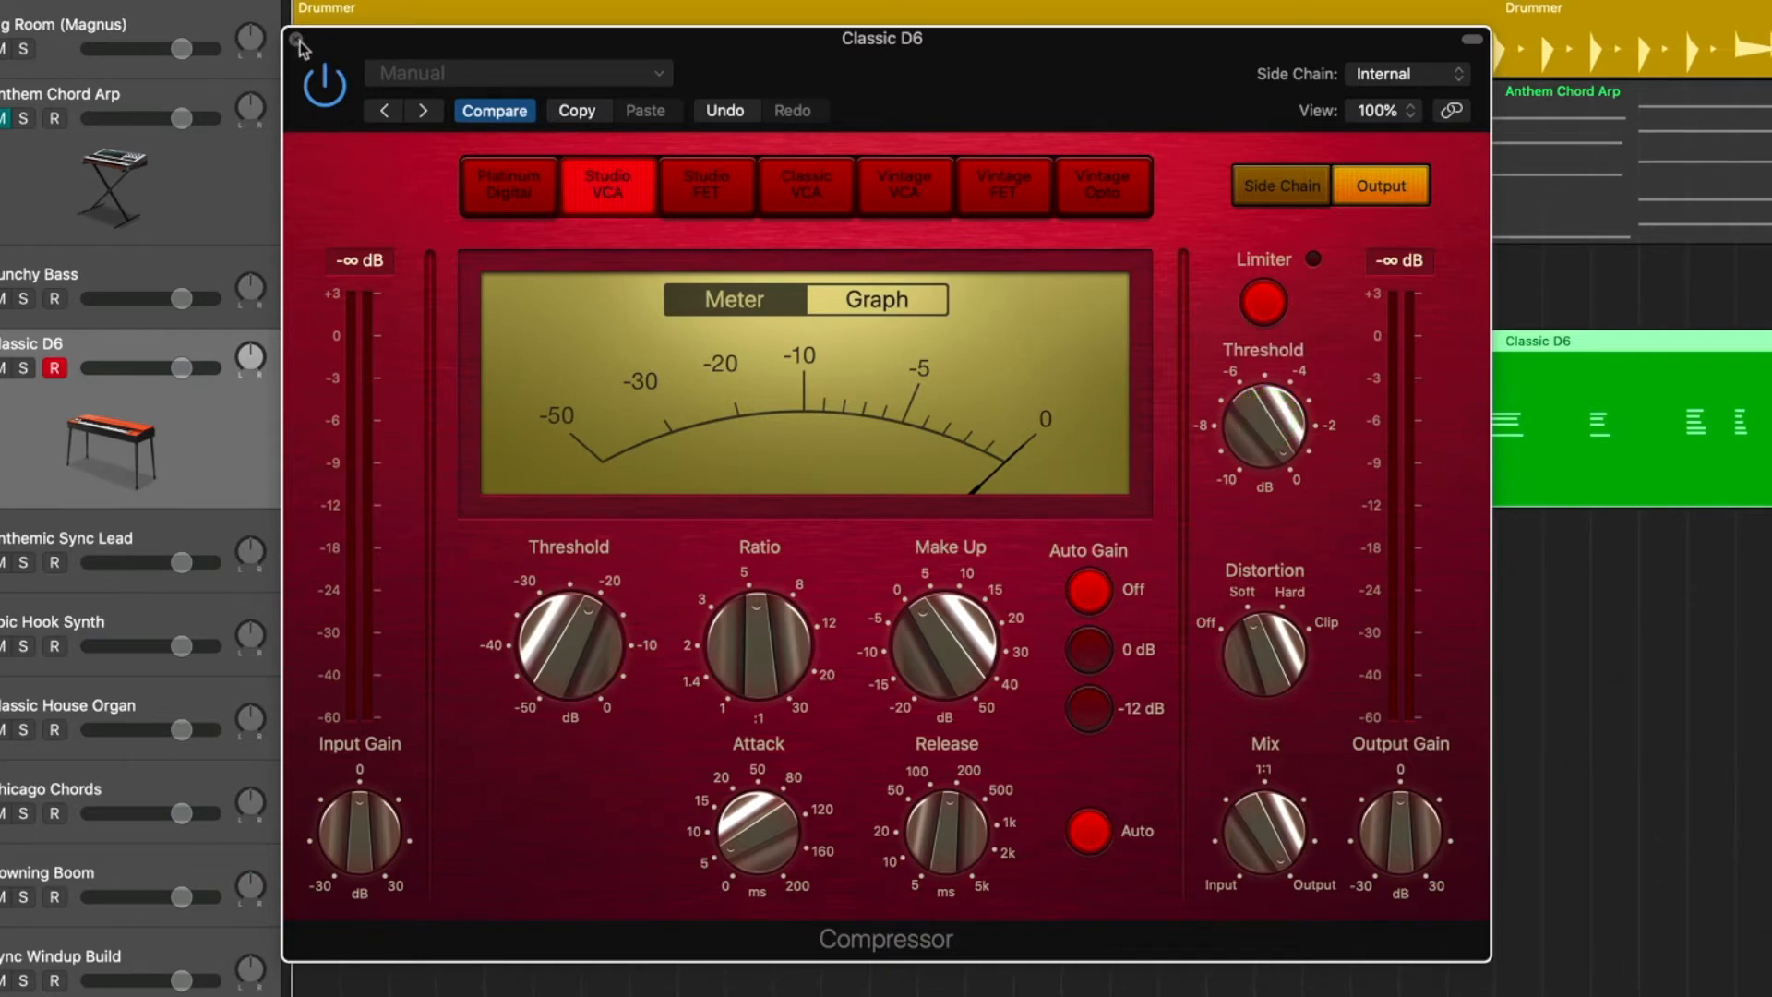
{"action": "left_click", "coordinate": [1266, 666]}
{"action": "left_click", "coordinate": [296, 41]}
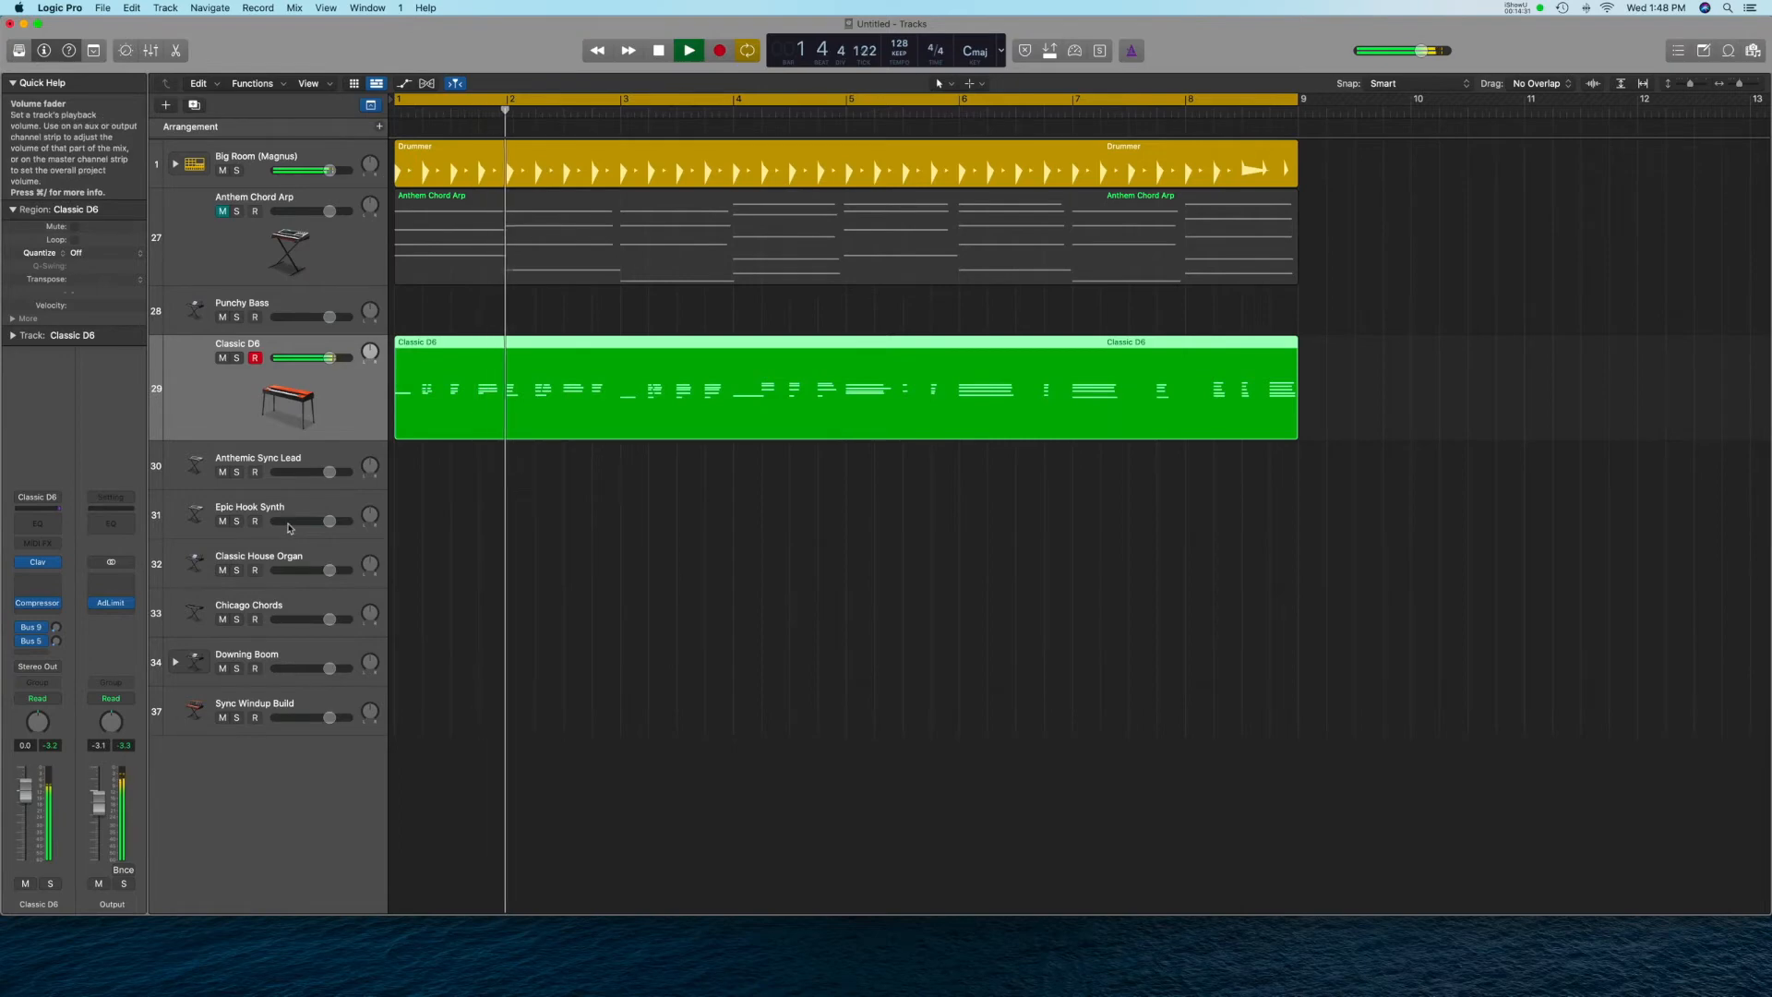
Stop playback and insert a stereo Amp Designer ahead of the Compressor on the Classic D6 channel strip.
{"action": "key", "text": "space"}
{"action": "mouse_move", "coordinate": [41, 606]}
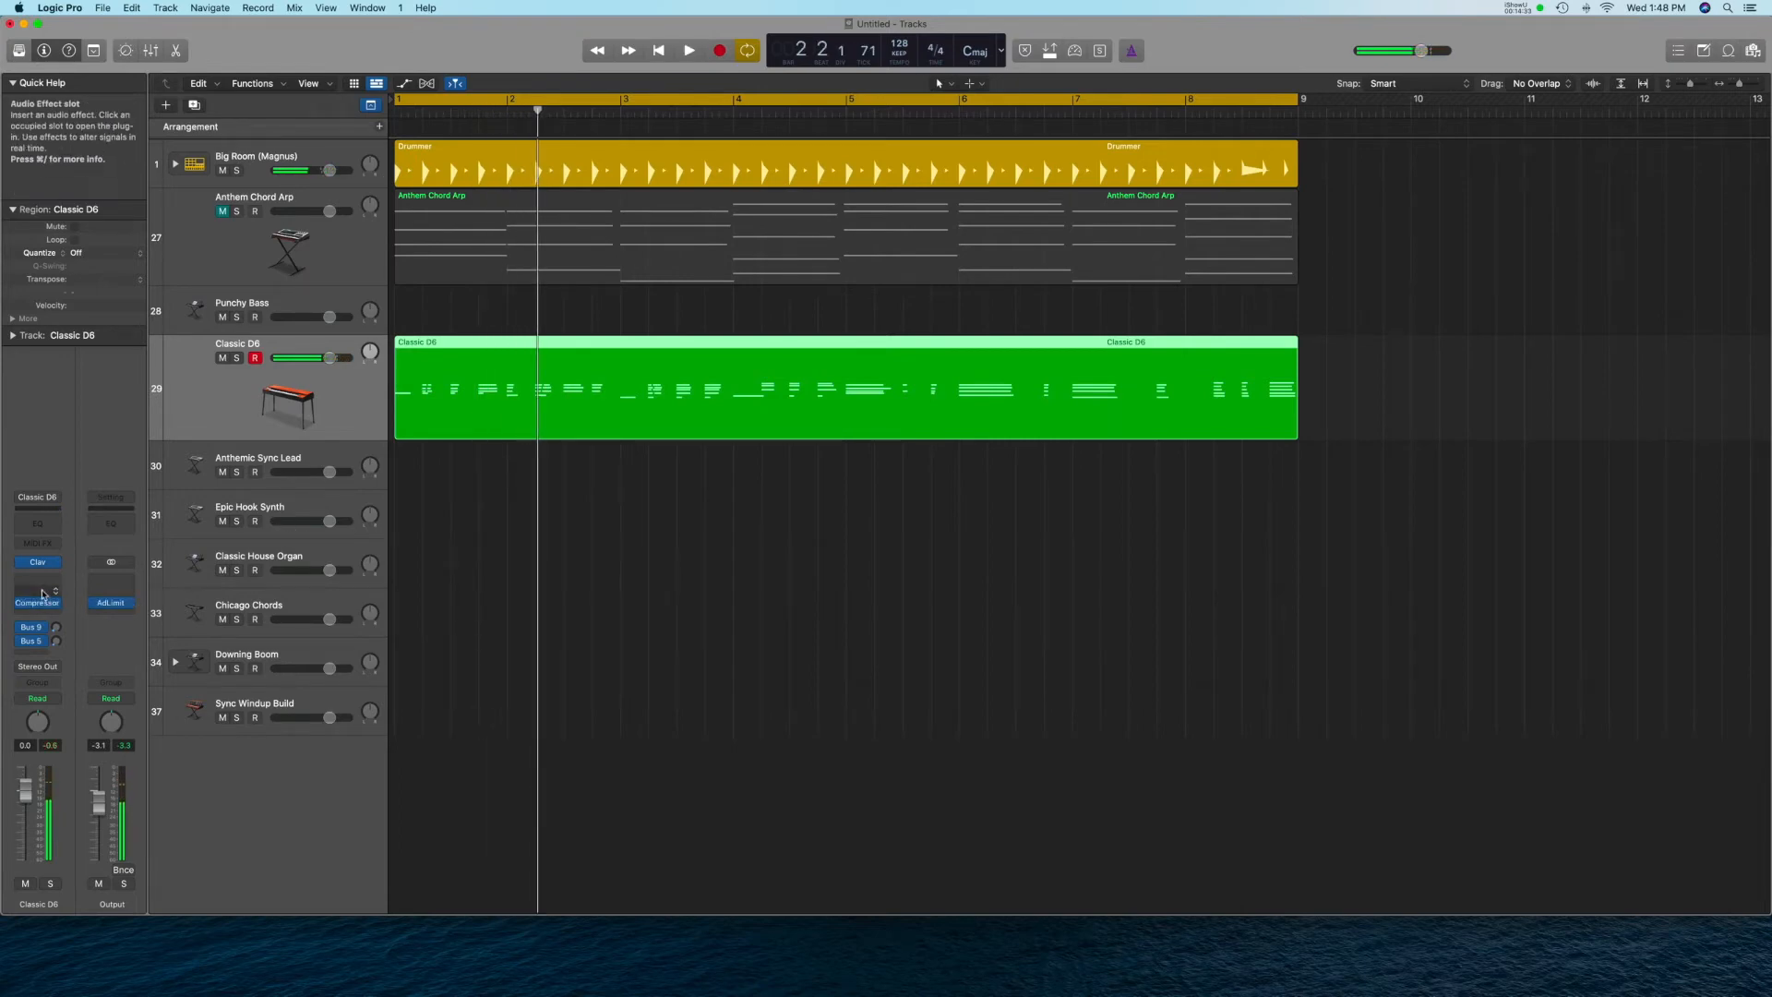
{"action": "left_click", "coordinate": [41, 582]}
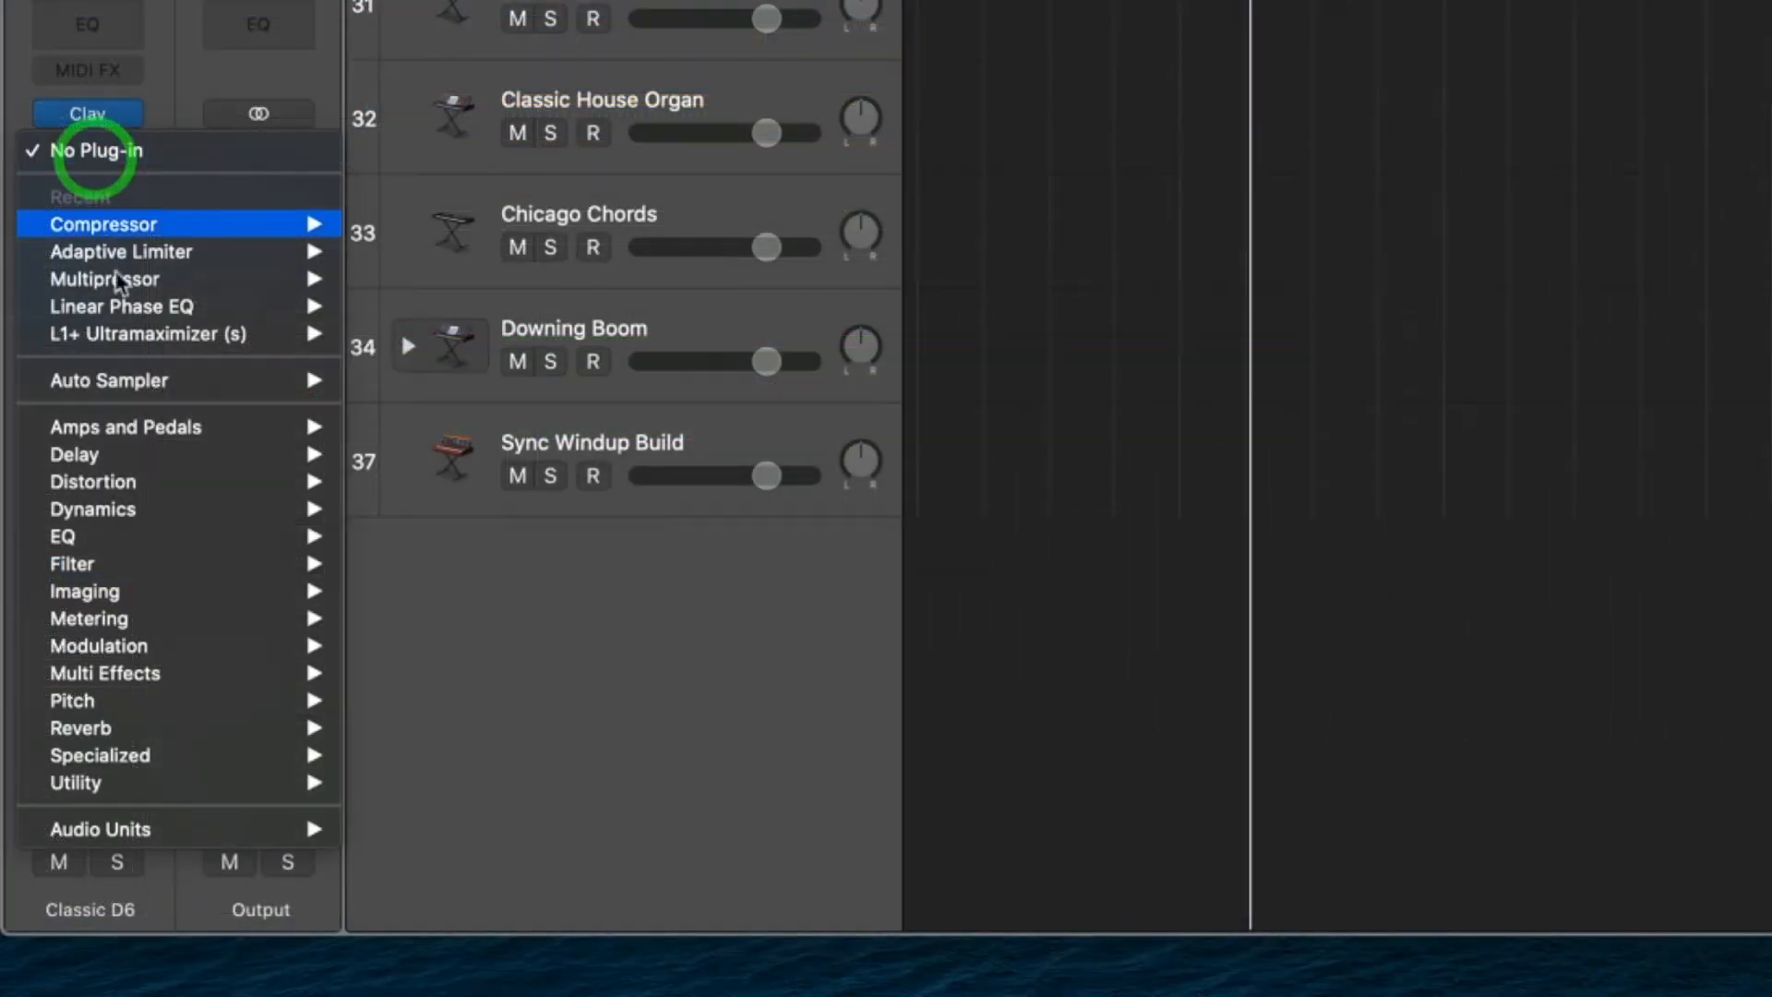
{"action": "mouse_move", "coordinate": [69, 708]}
{"action": "mouse_move", "coordinate": [157, 432]}
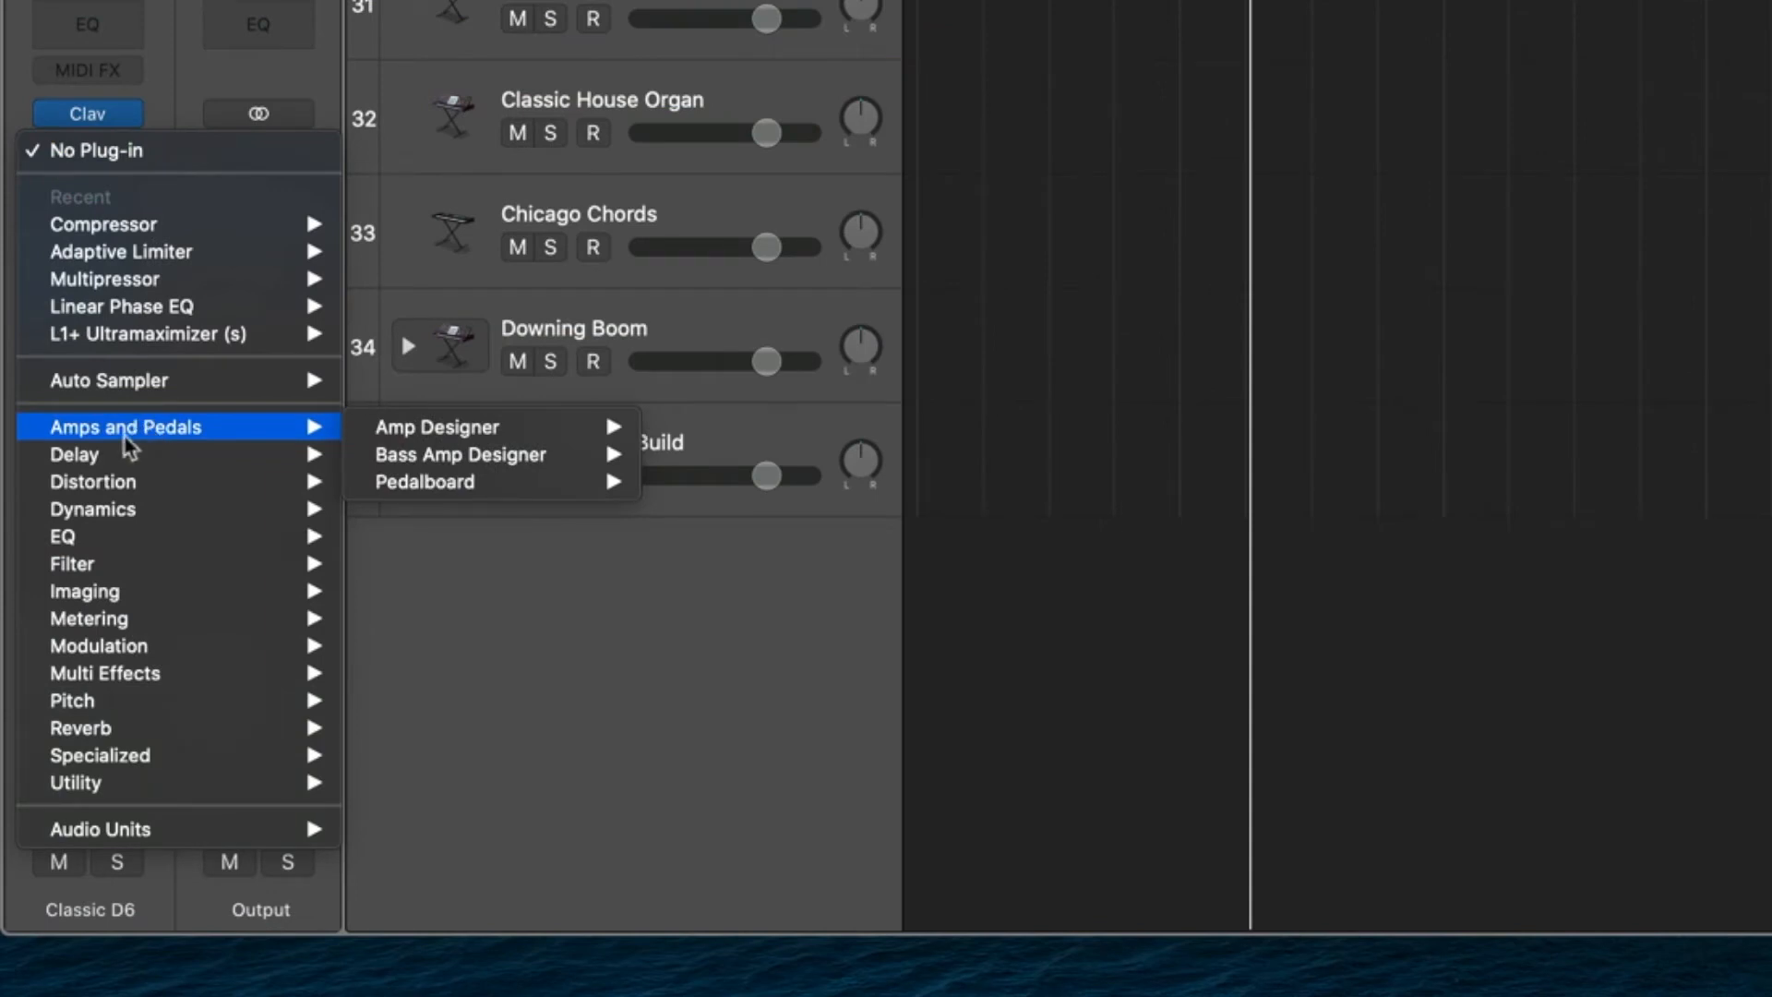
{"action": "mouse_move", "coordinate": [415, 434]}
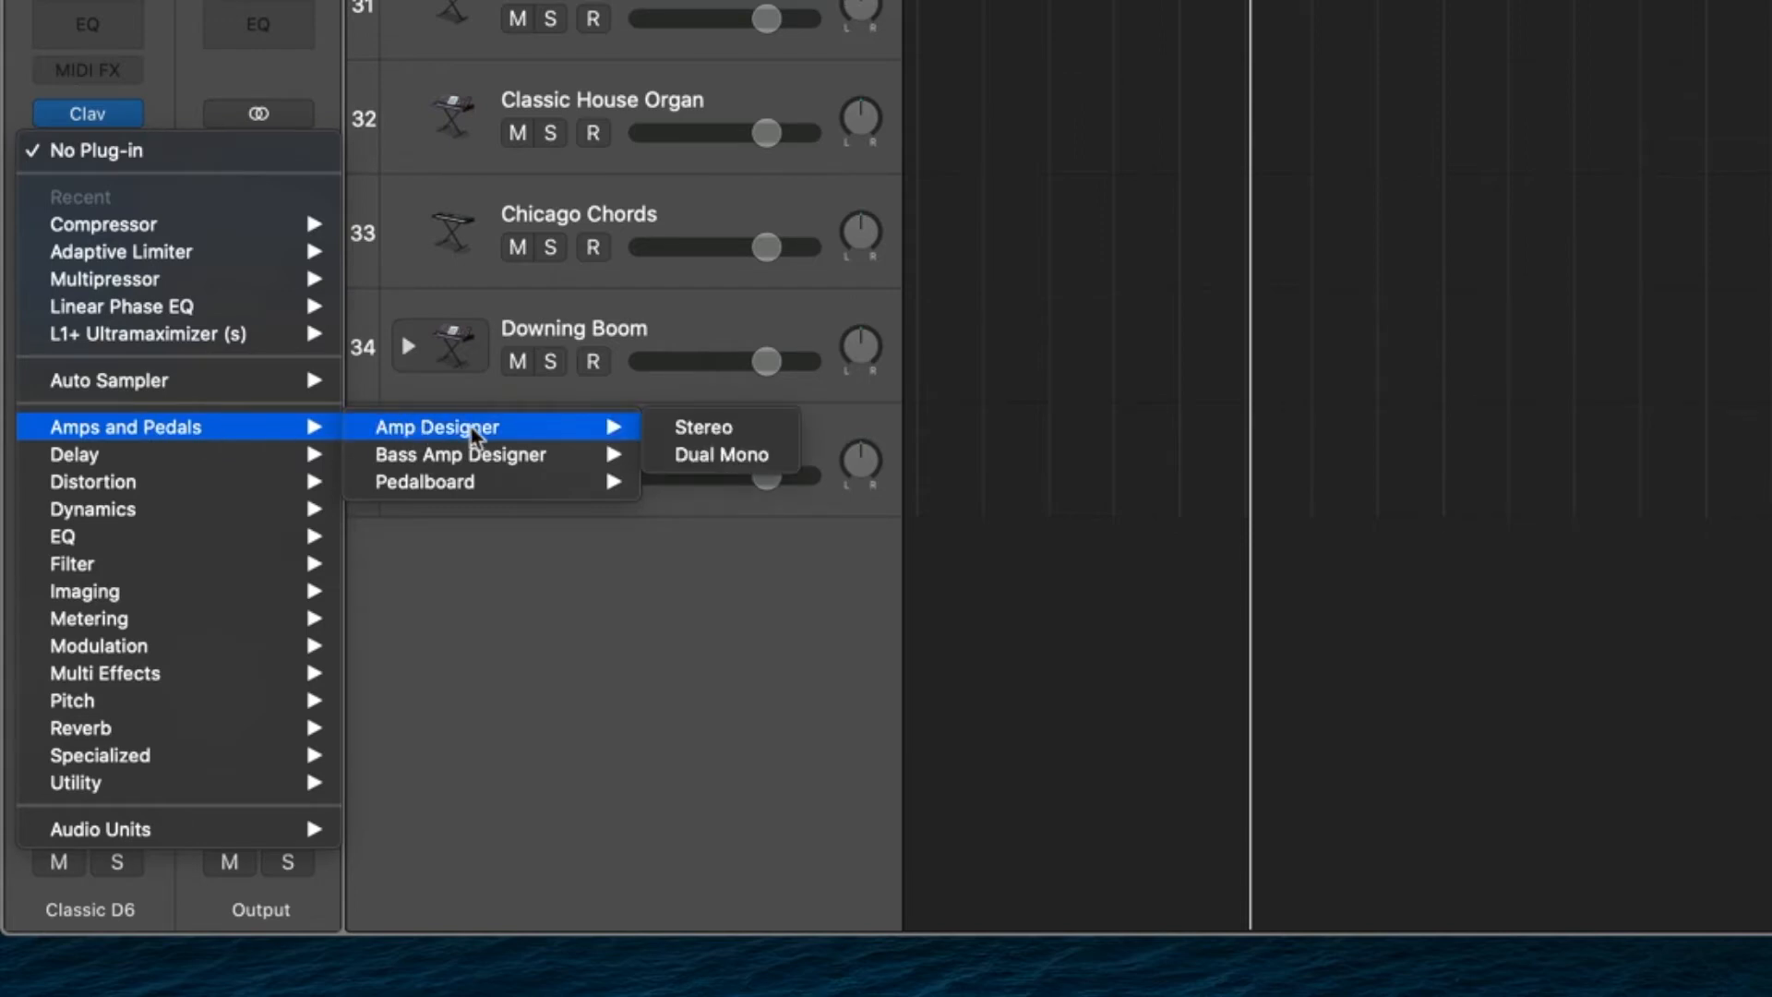
{"action": "left_click", "coordinate": [725, 426]}
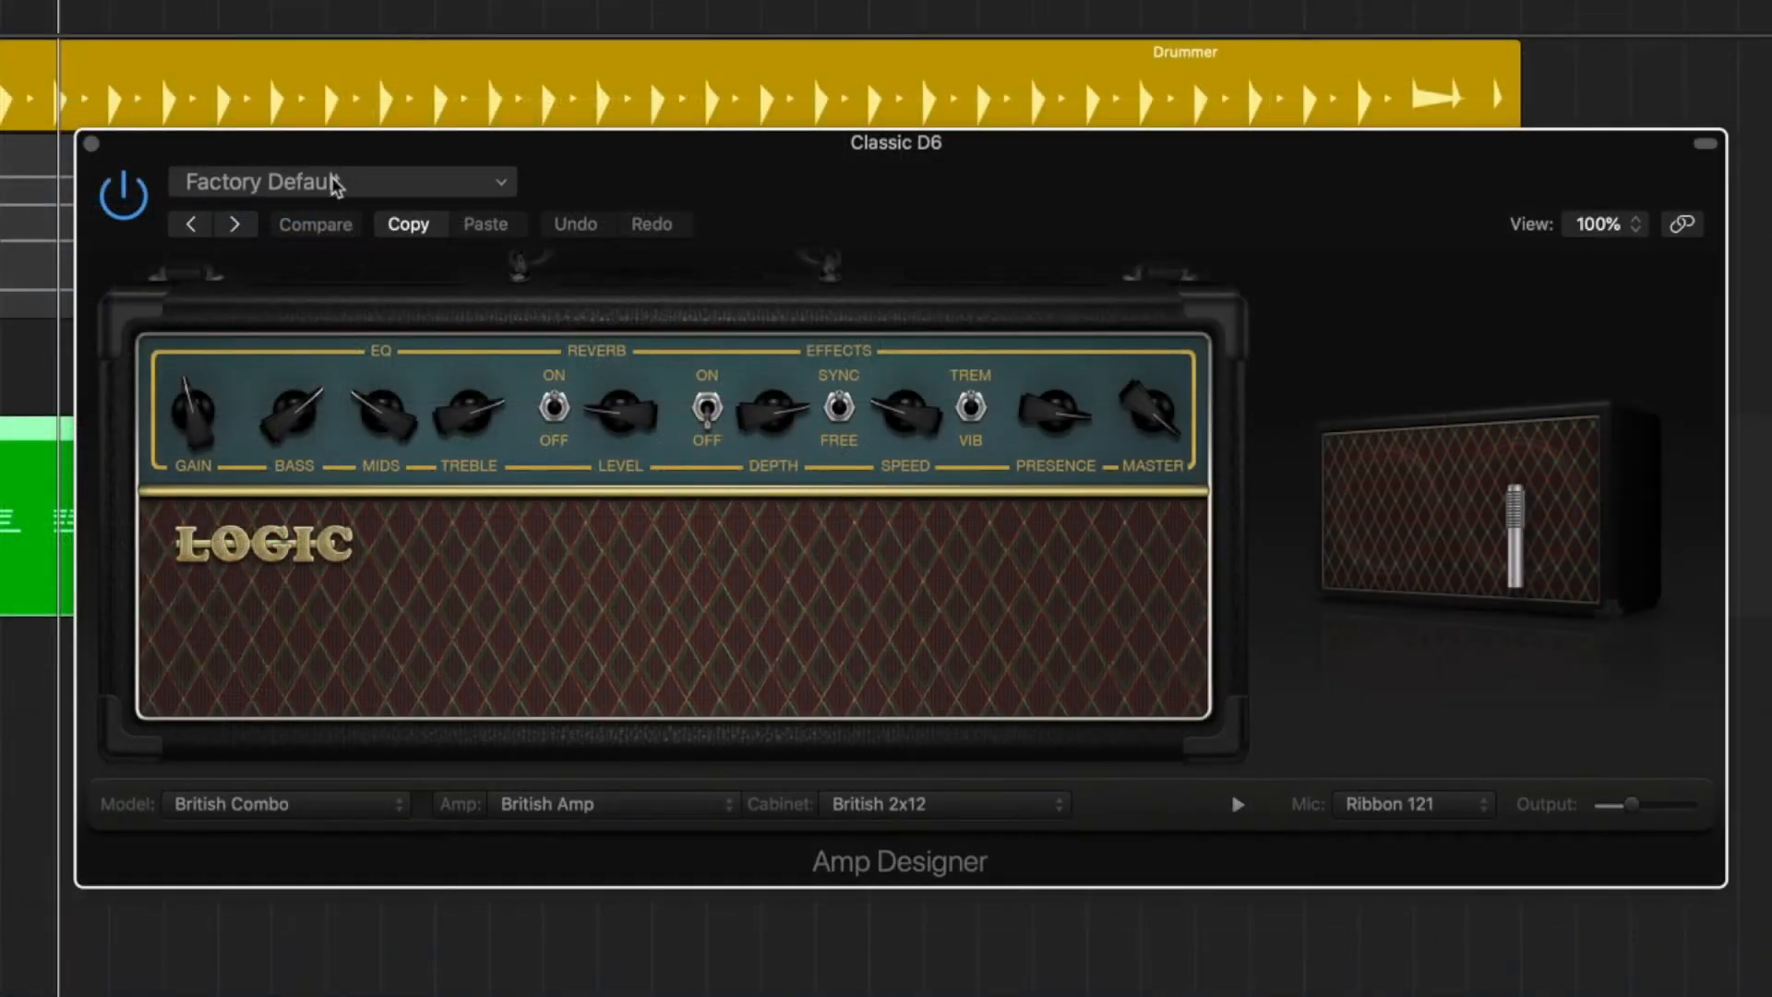
View Amp Designer's Clean, Crunch and Distorted preset categories, and close the plug-in window.
{"action": "left_click", "coordinate": [336, 182]}
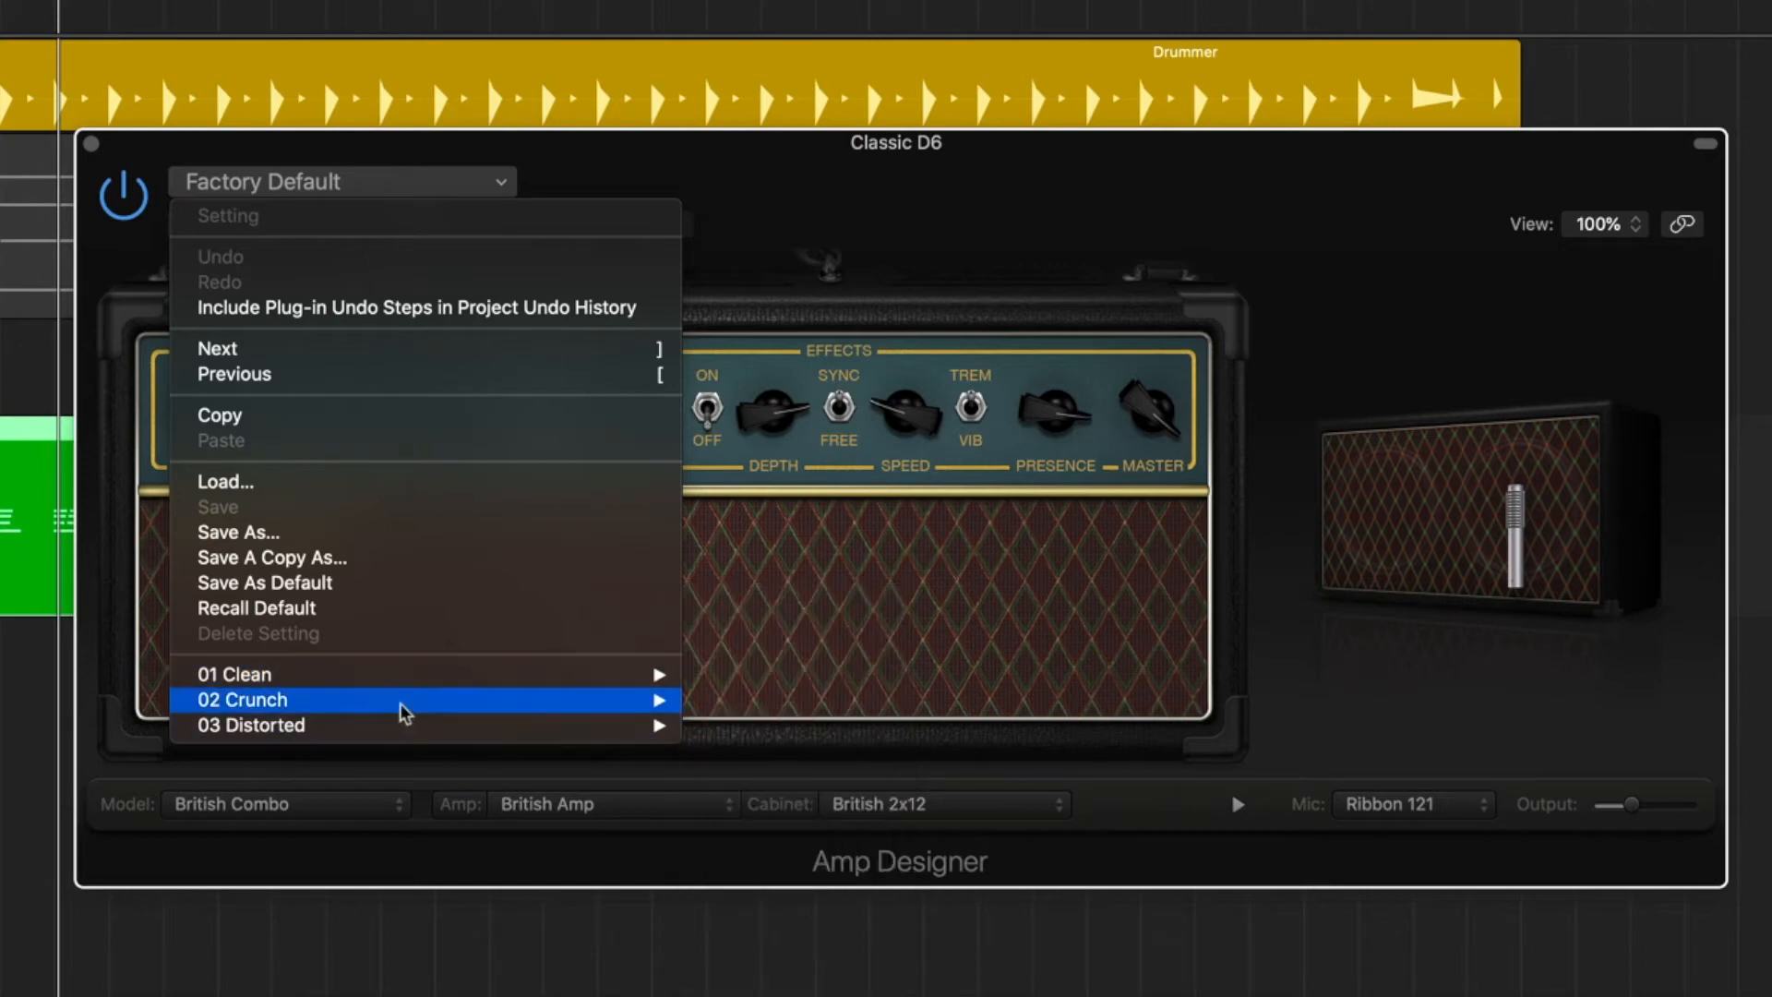
{"action": "mouse_move", "coordinate": [627, 685]}
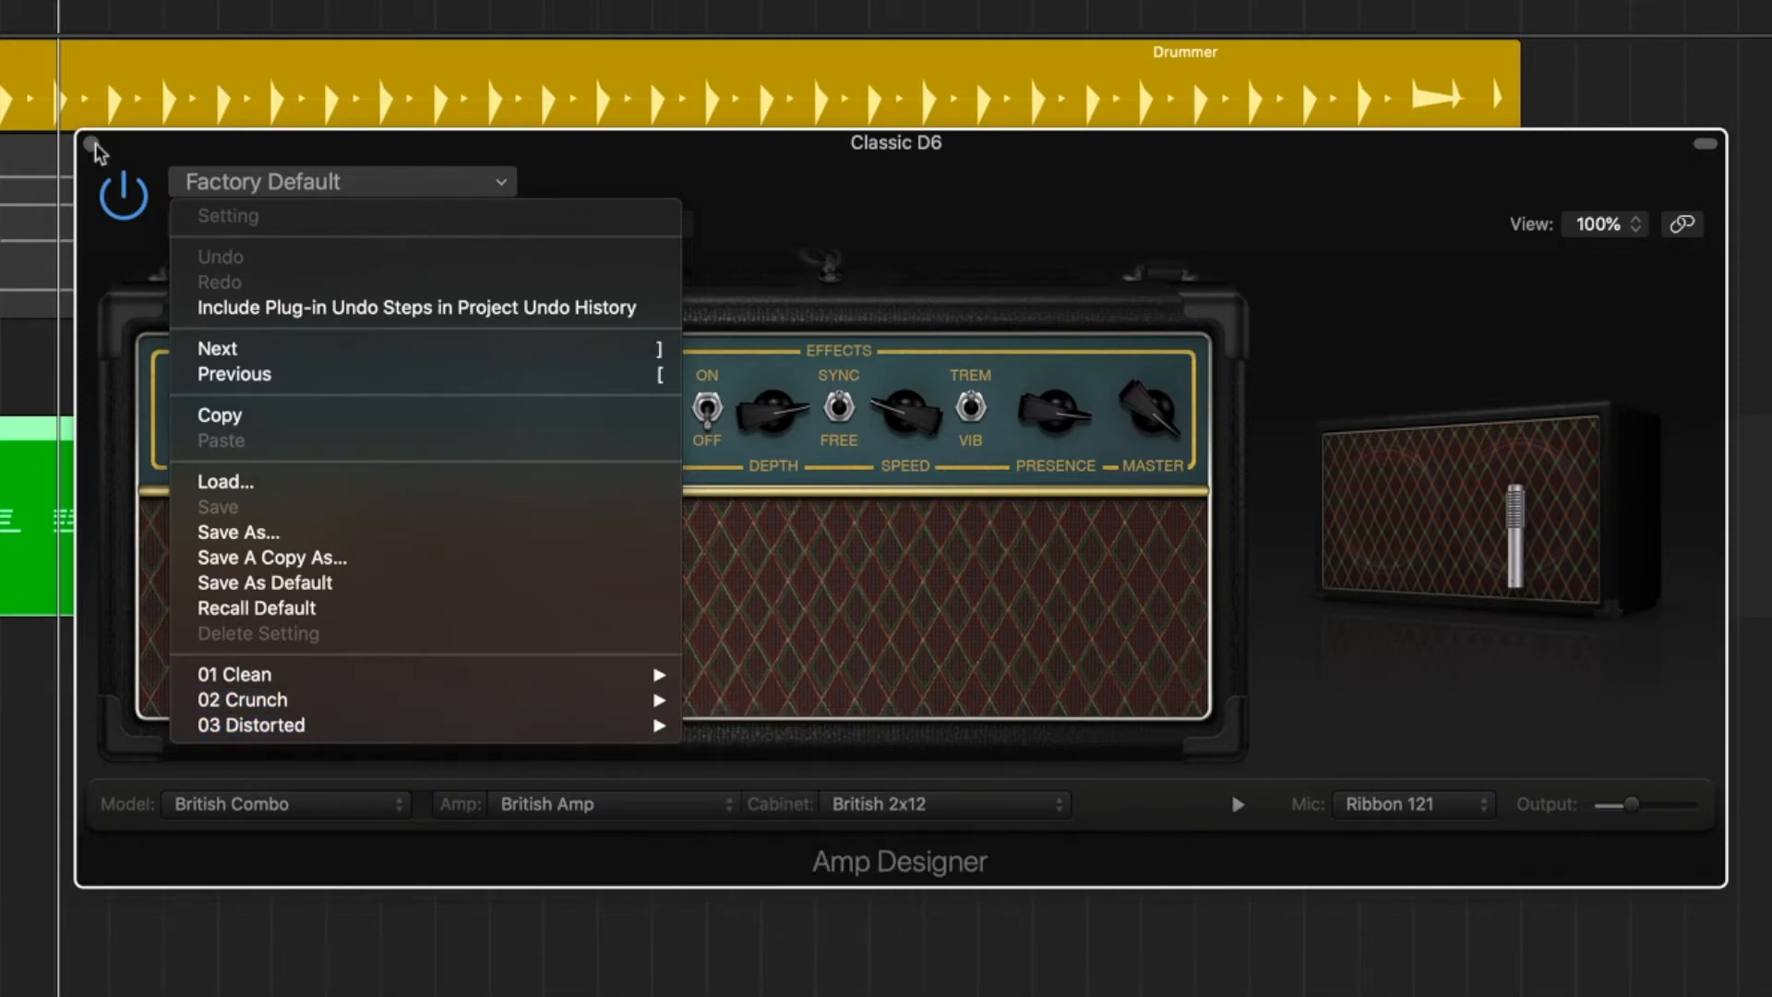
{"action": "left_click", "coordinate": [89, 145]}
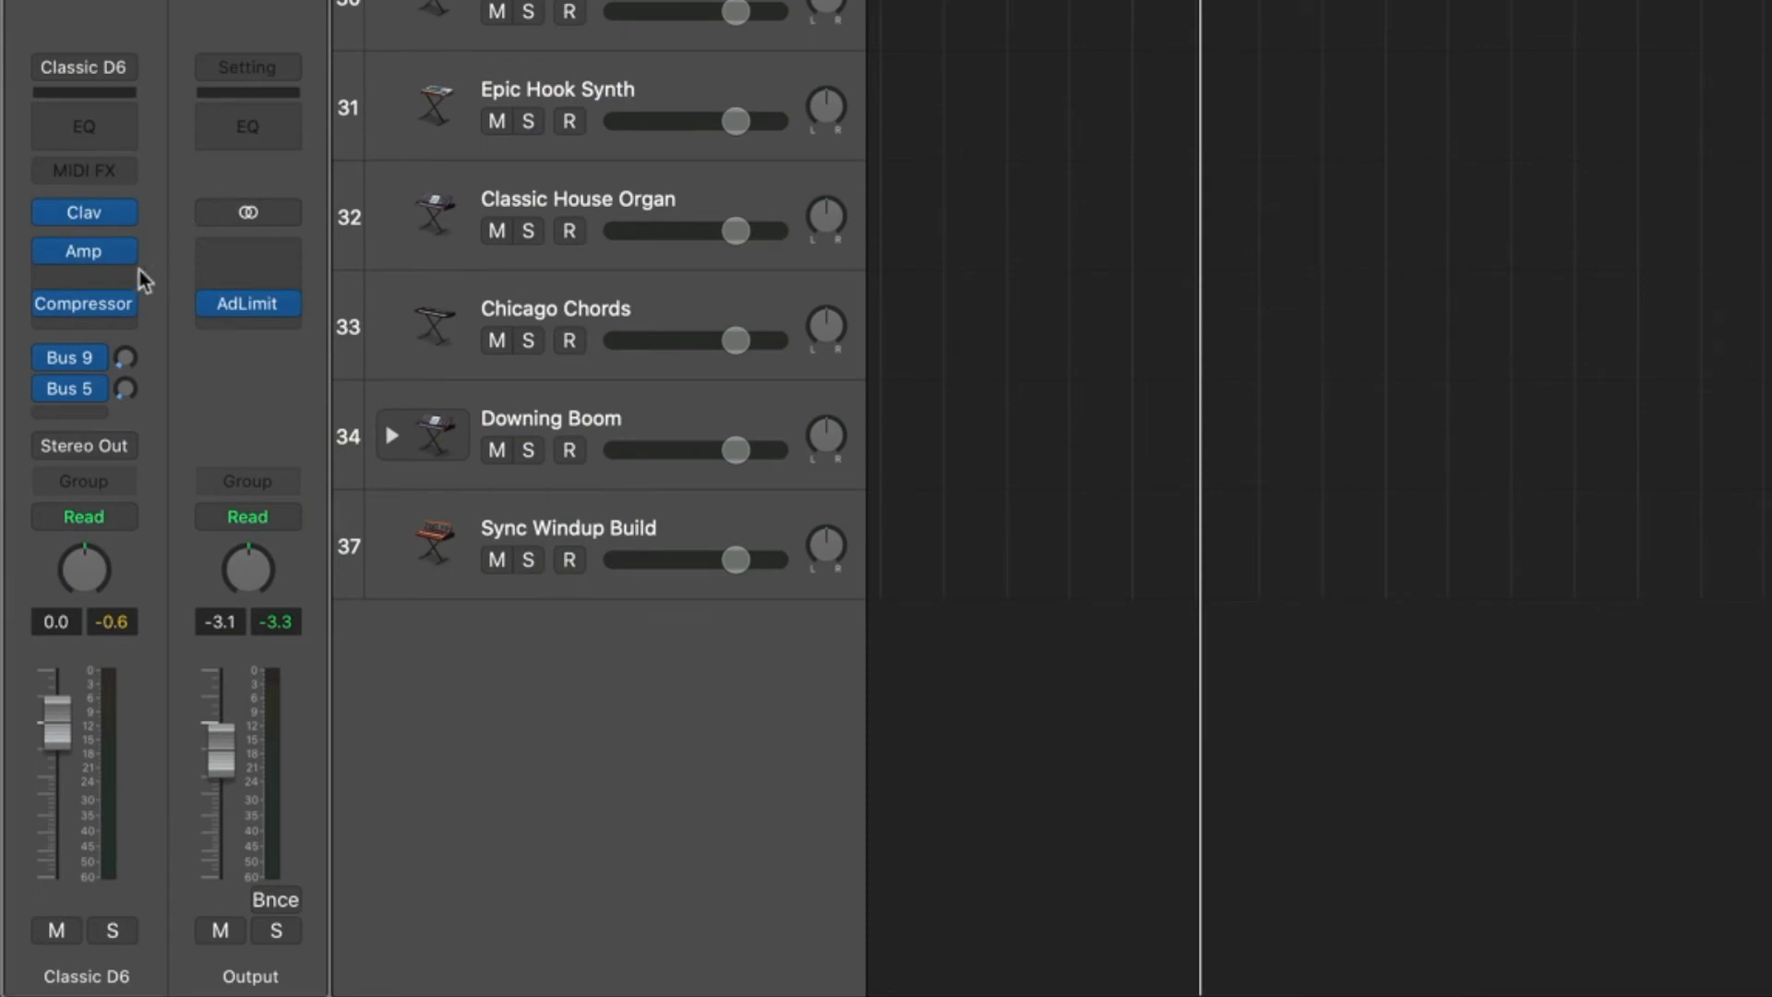
Replace Amp Designer with a stereo Pedalboard on the Classic D6 channel strip and reposition its window.
{"action": "left_click", "coordinate": [123, 251]}
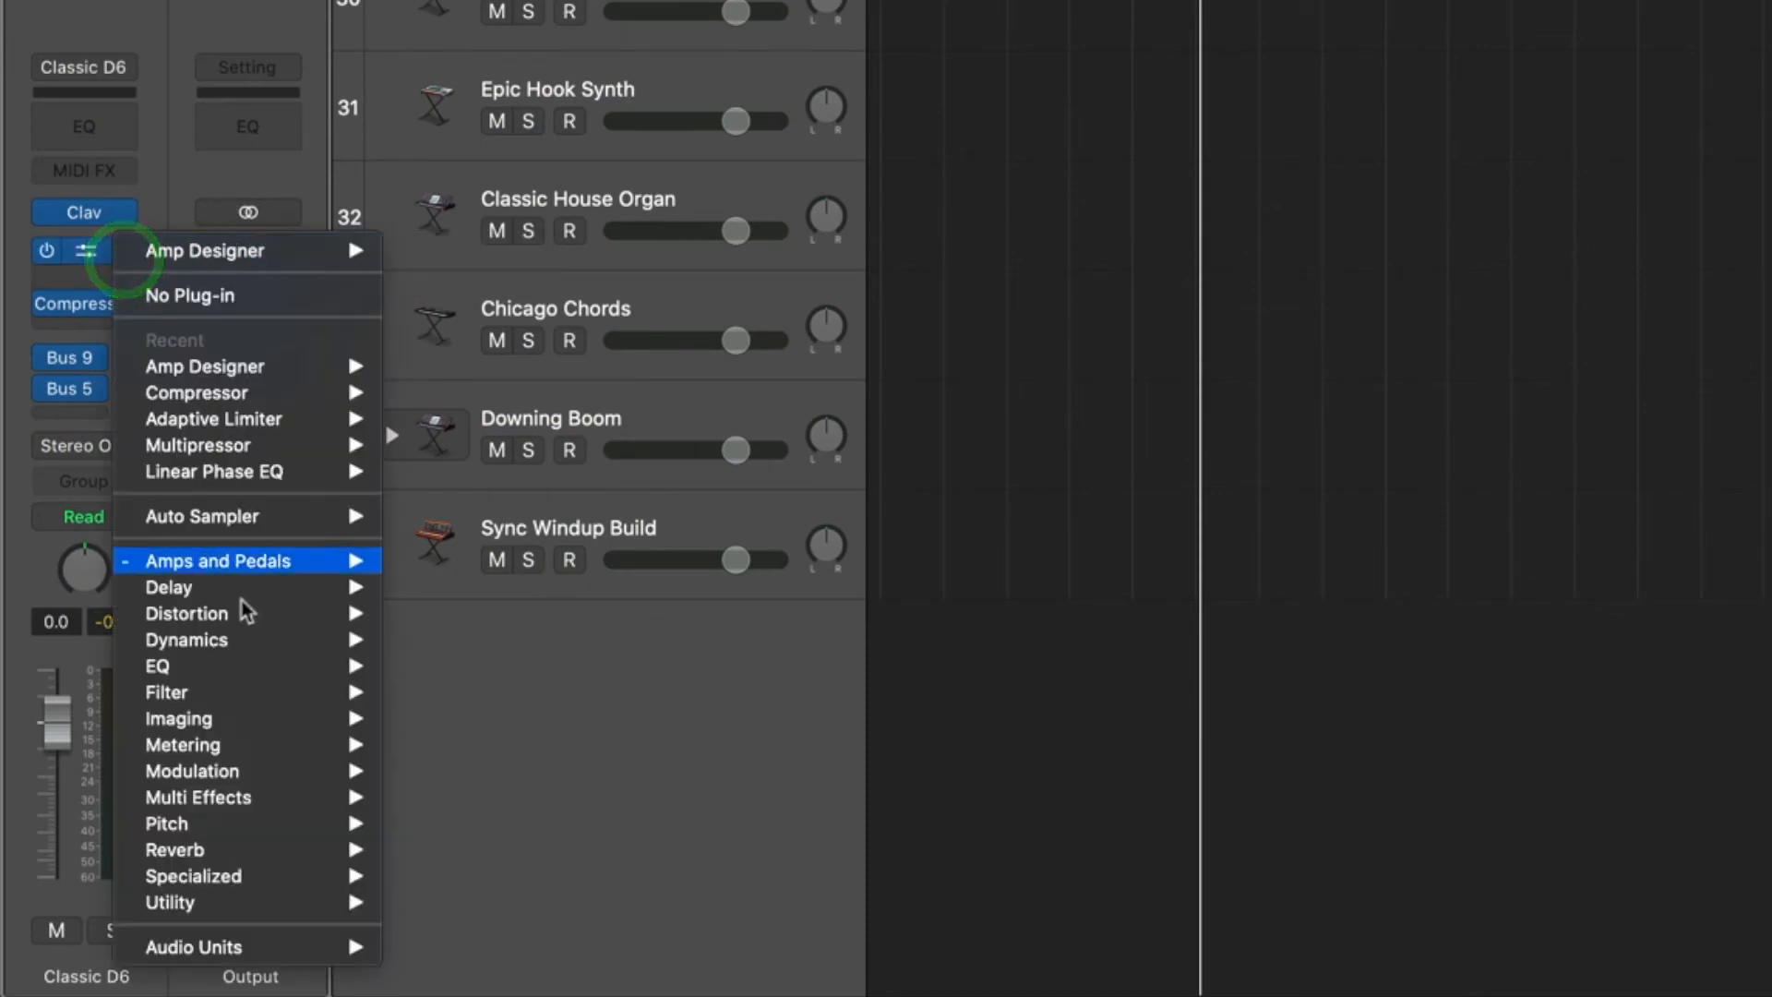
{"action": "mouse_move", "coordinate": [252, 570]}
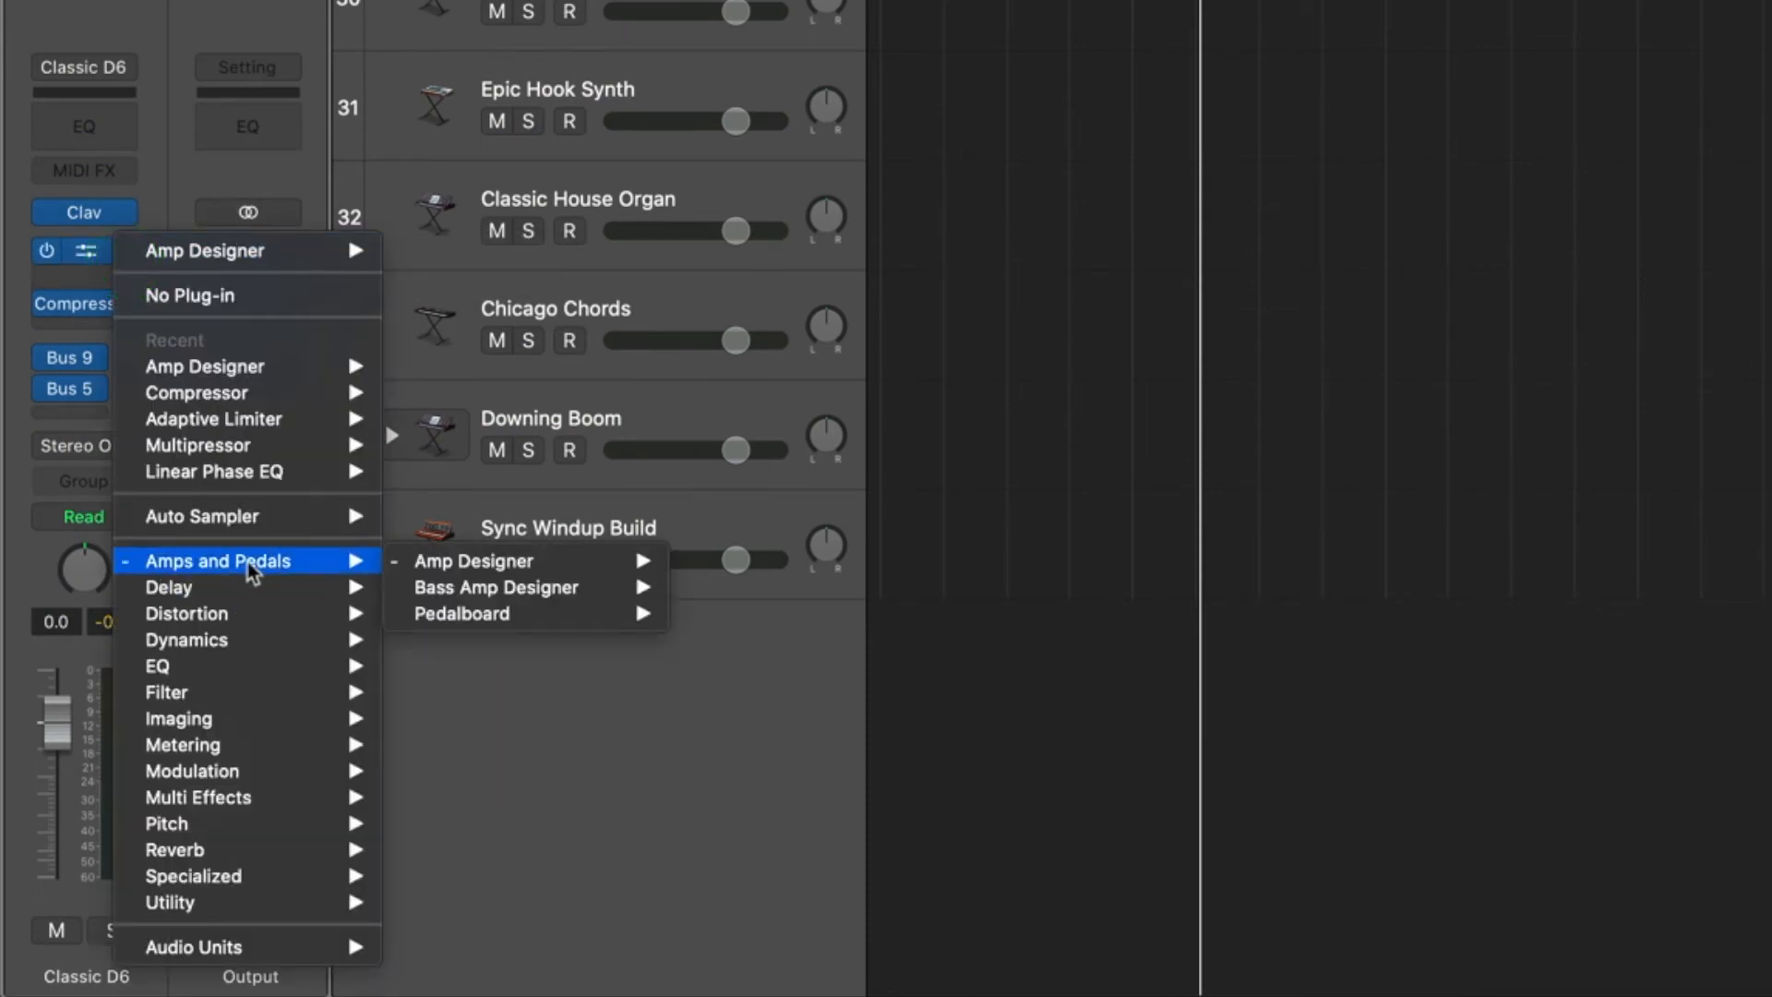
{"action": "mouse_move", "coordinate": [503, 589]}
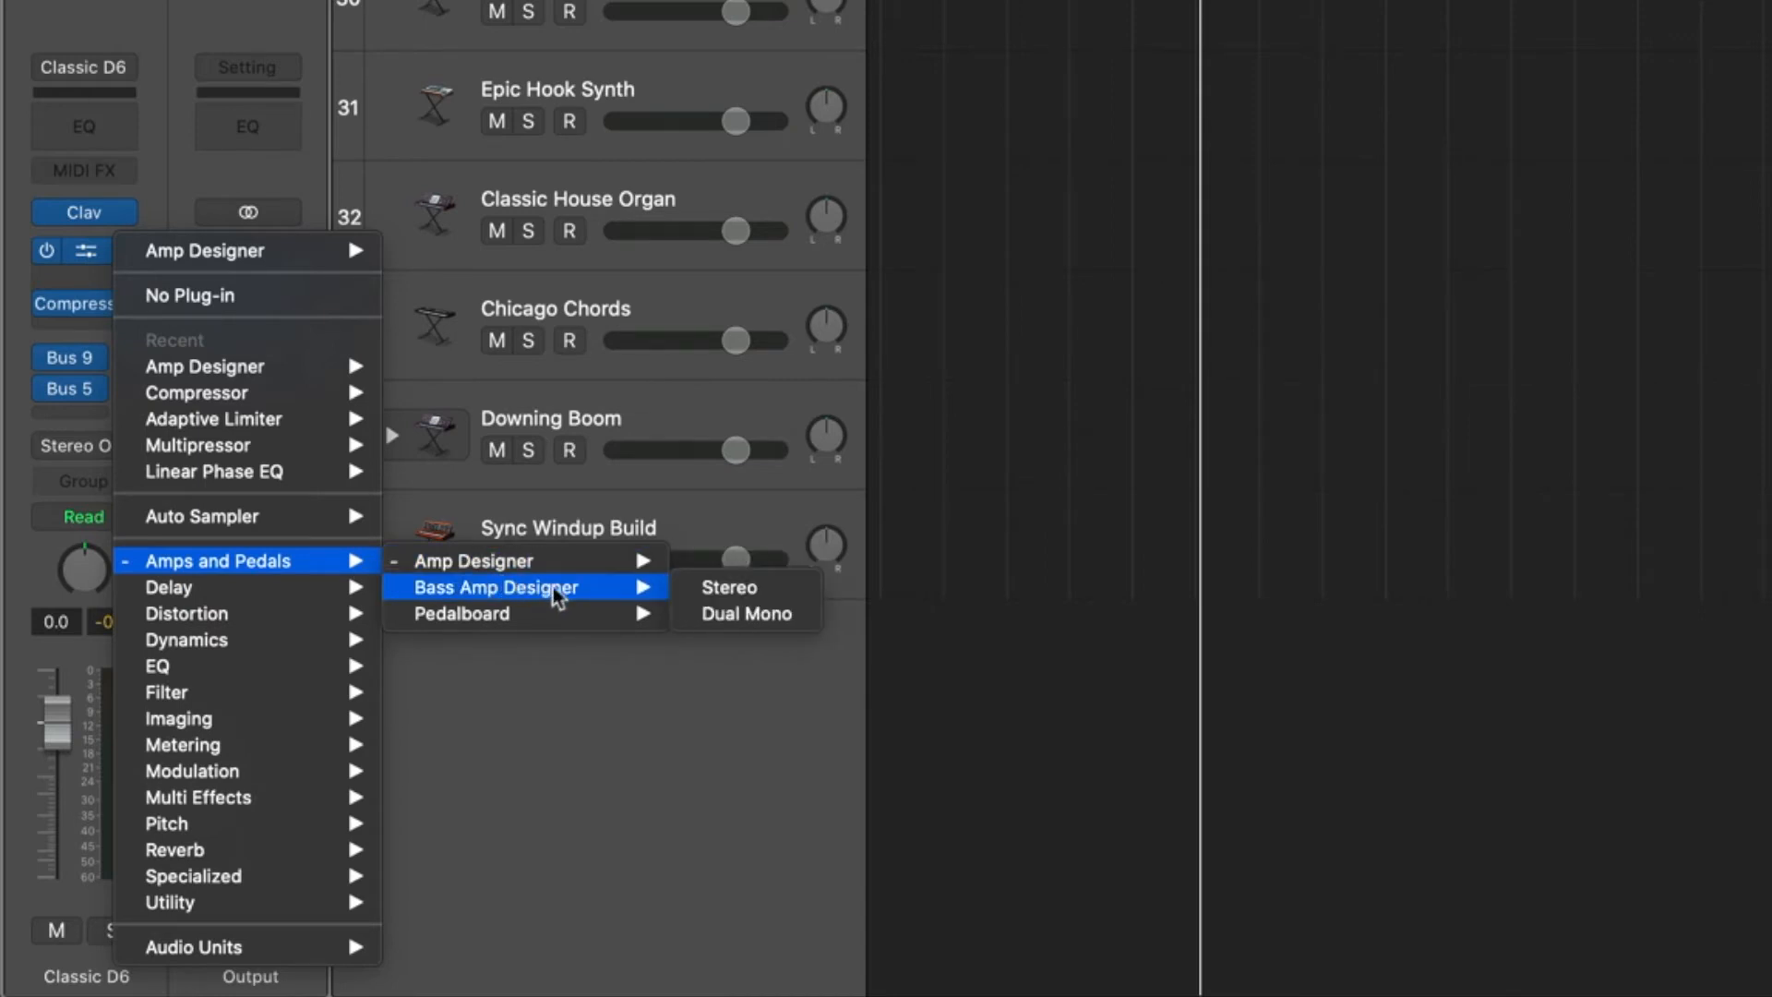
{"action": "mouse_move", "coordinate": [538, 614]}
{"action": "left_click", "coordinate": [751, 609]}
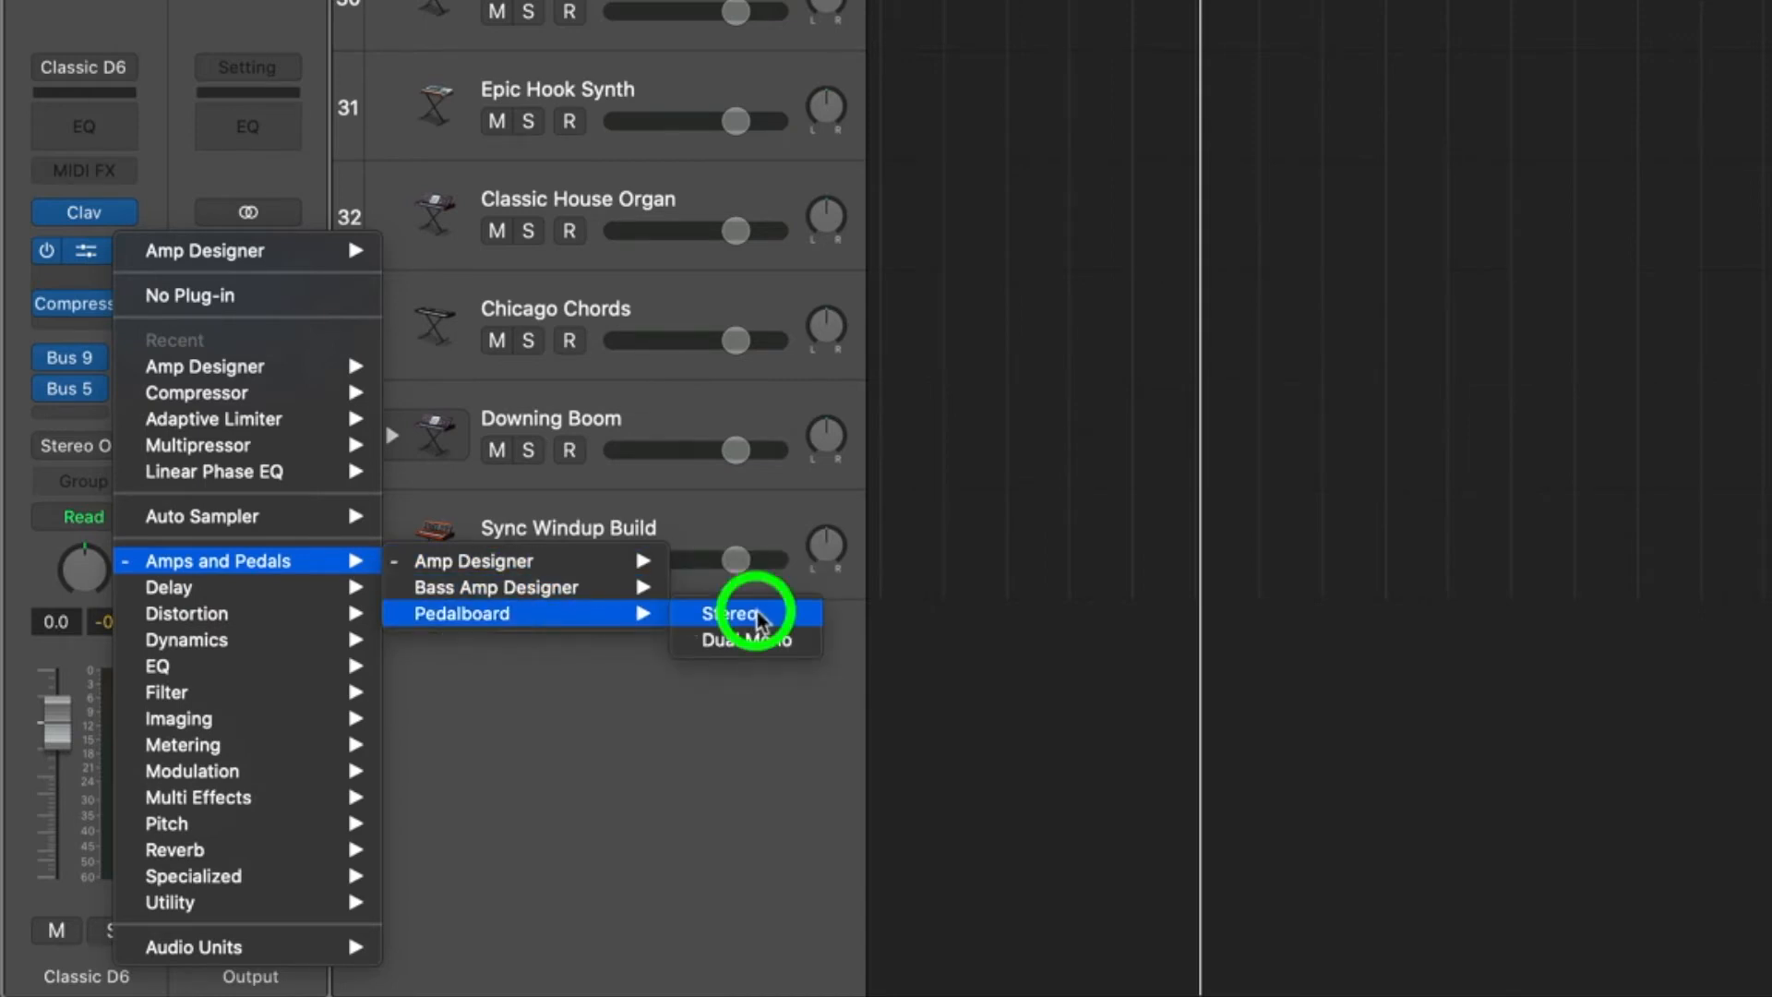
{"action": "left_click_drag", "start_coordinate": [1040, 182], "coordinate": [778, 182]}
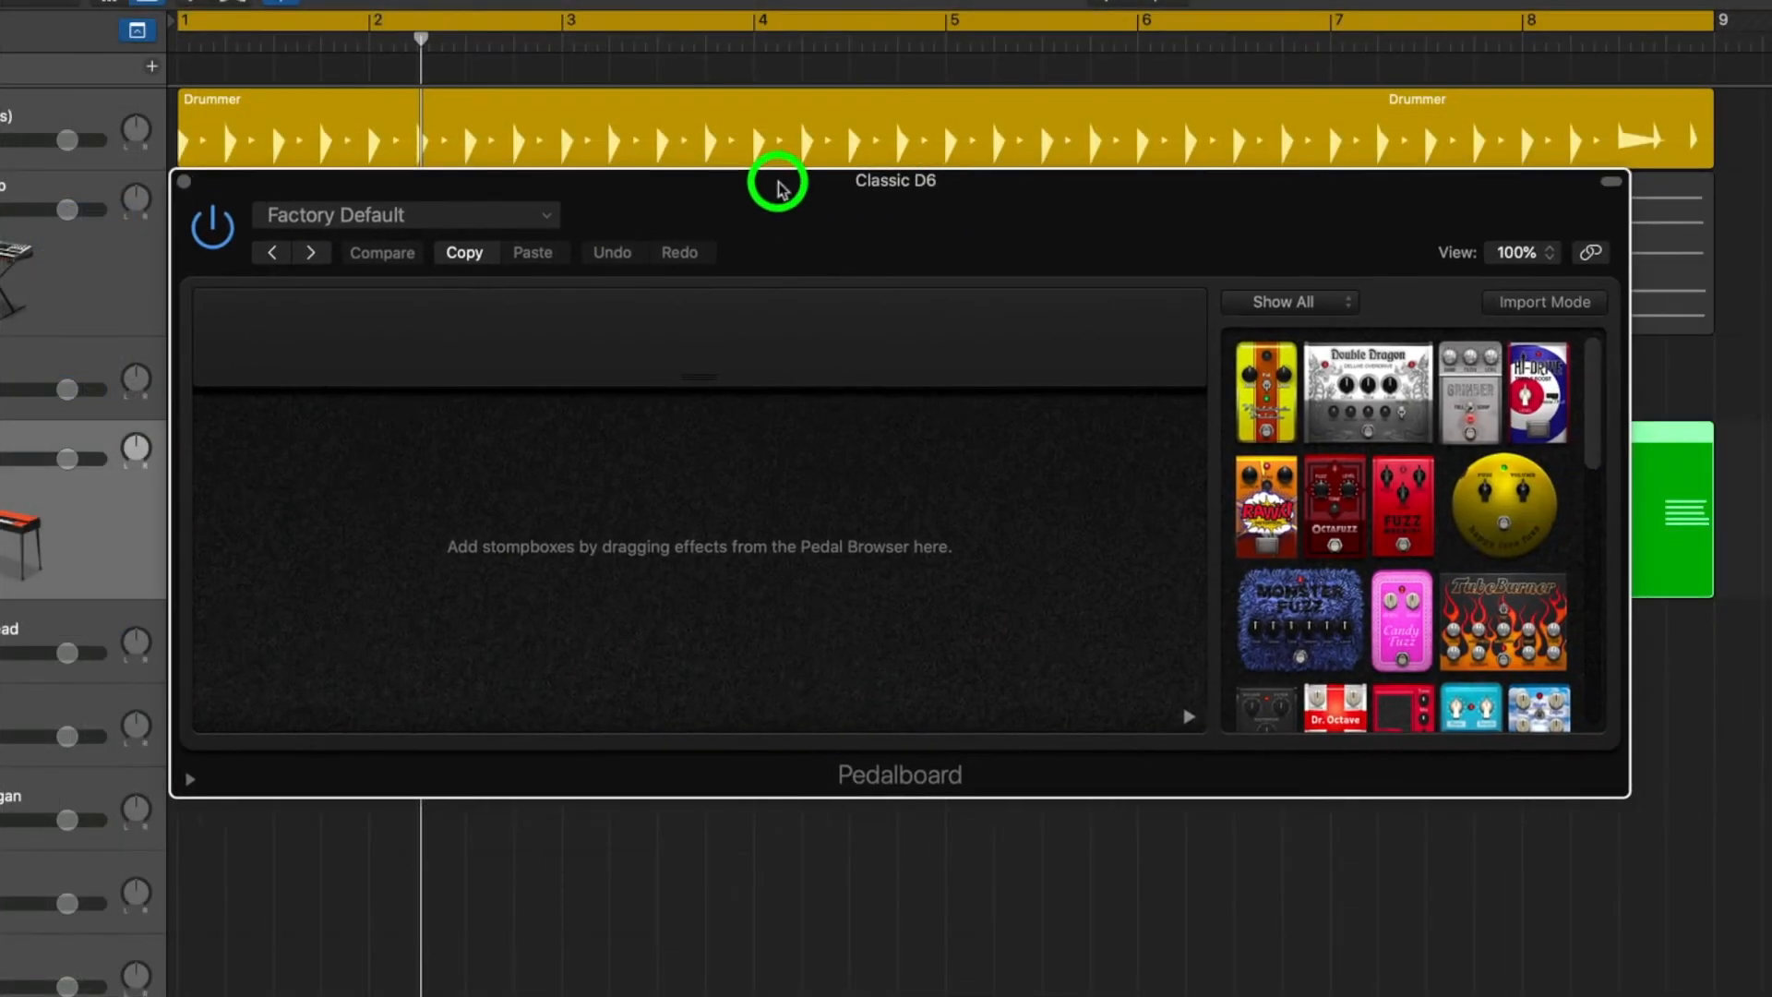
Load the Big Bright Fuzz preset from Pedalboard's Fuzz category and play the project to hear it.
{"action": "left_click", "coordinate": [446, 219]}
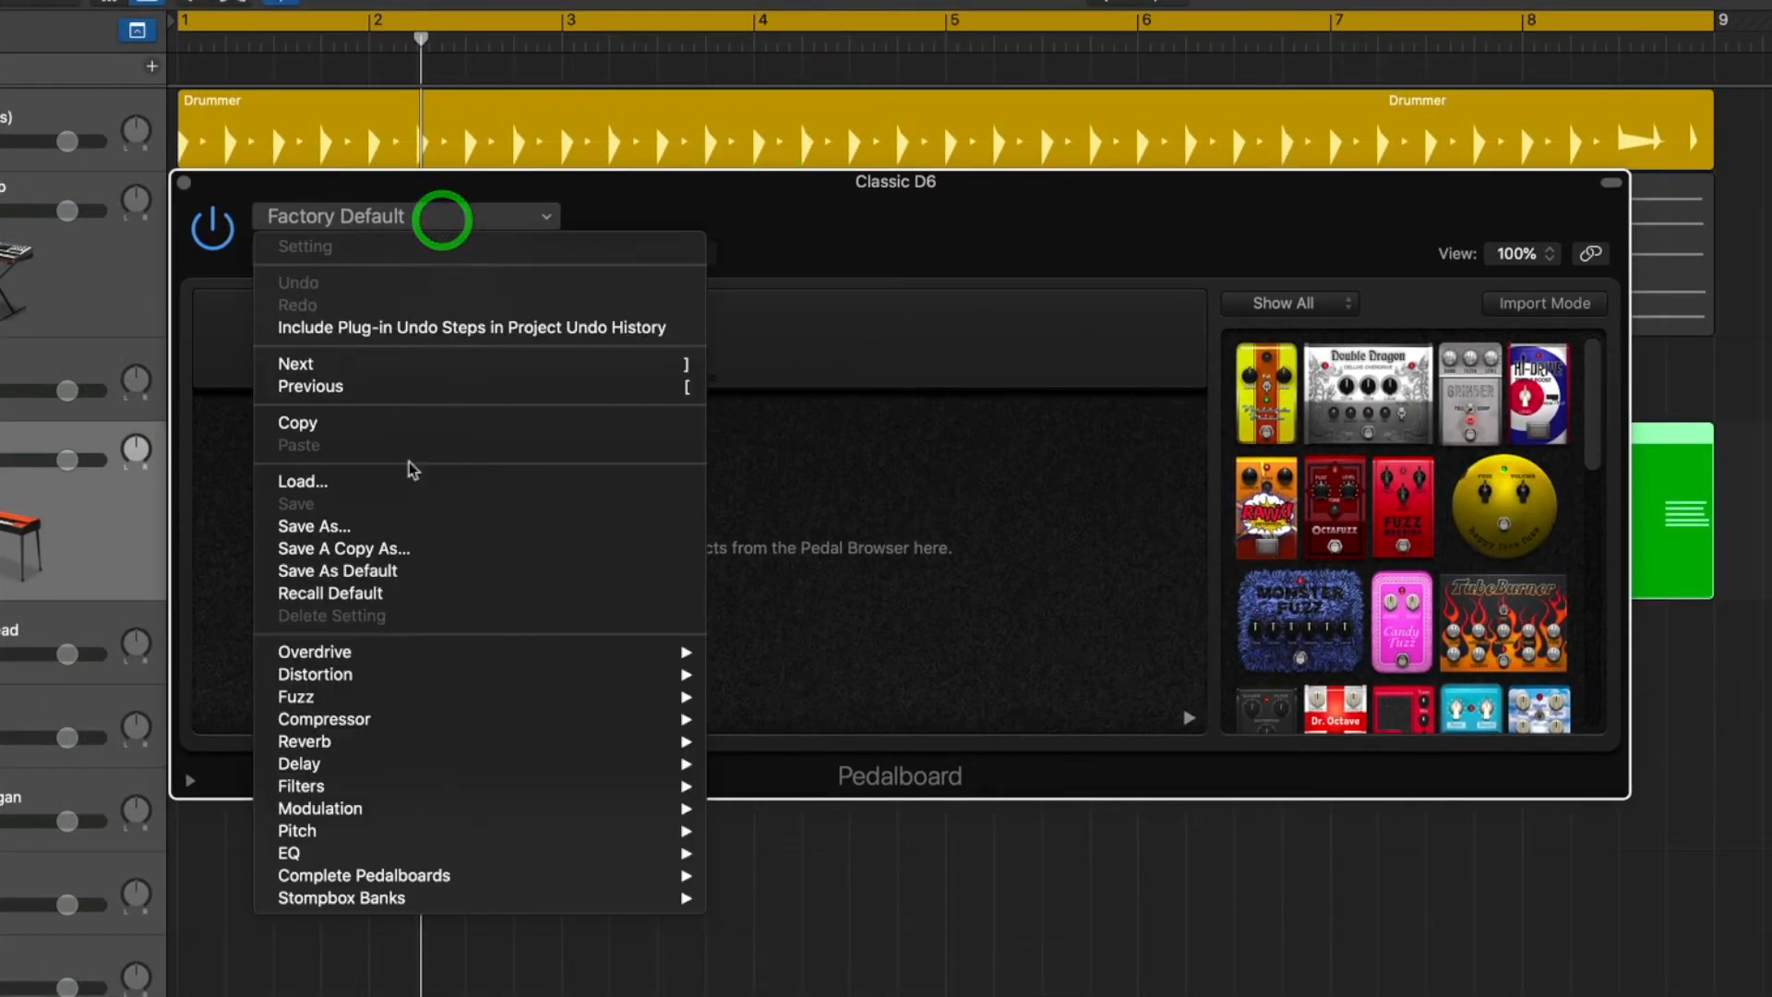
{"action": "mouse_move", "coordinate": [443, 671]}
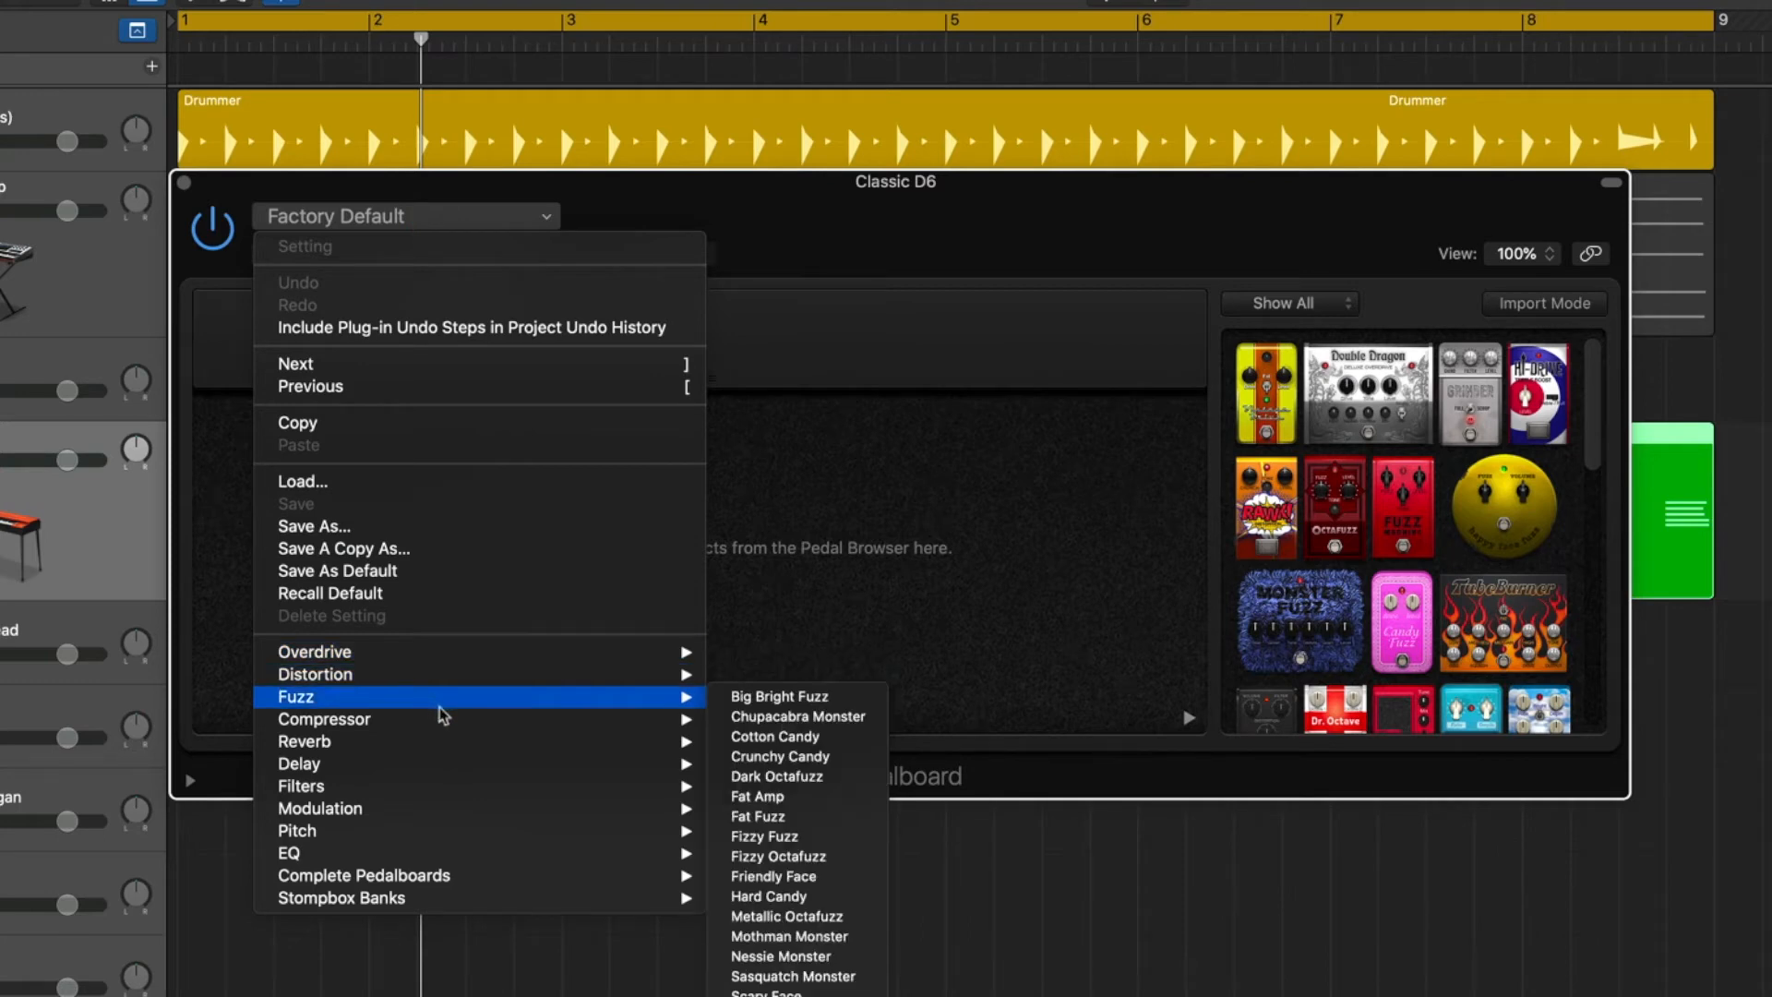
{"action": "mouse_move", "coordinate": [366, 707]}
{"action": "left_click", "coordinate": [789, 698]}
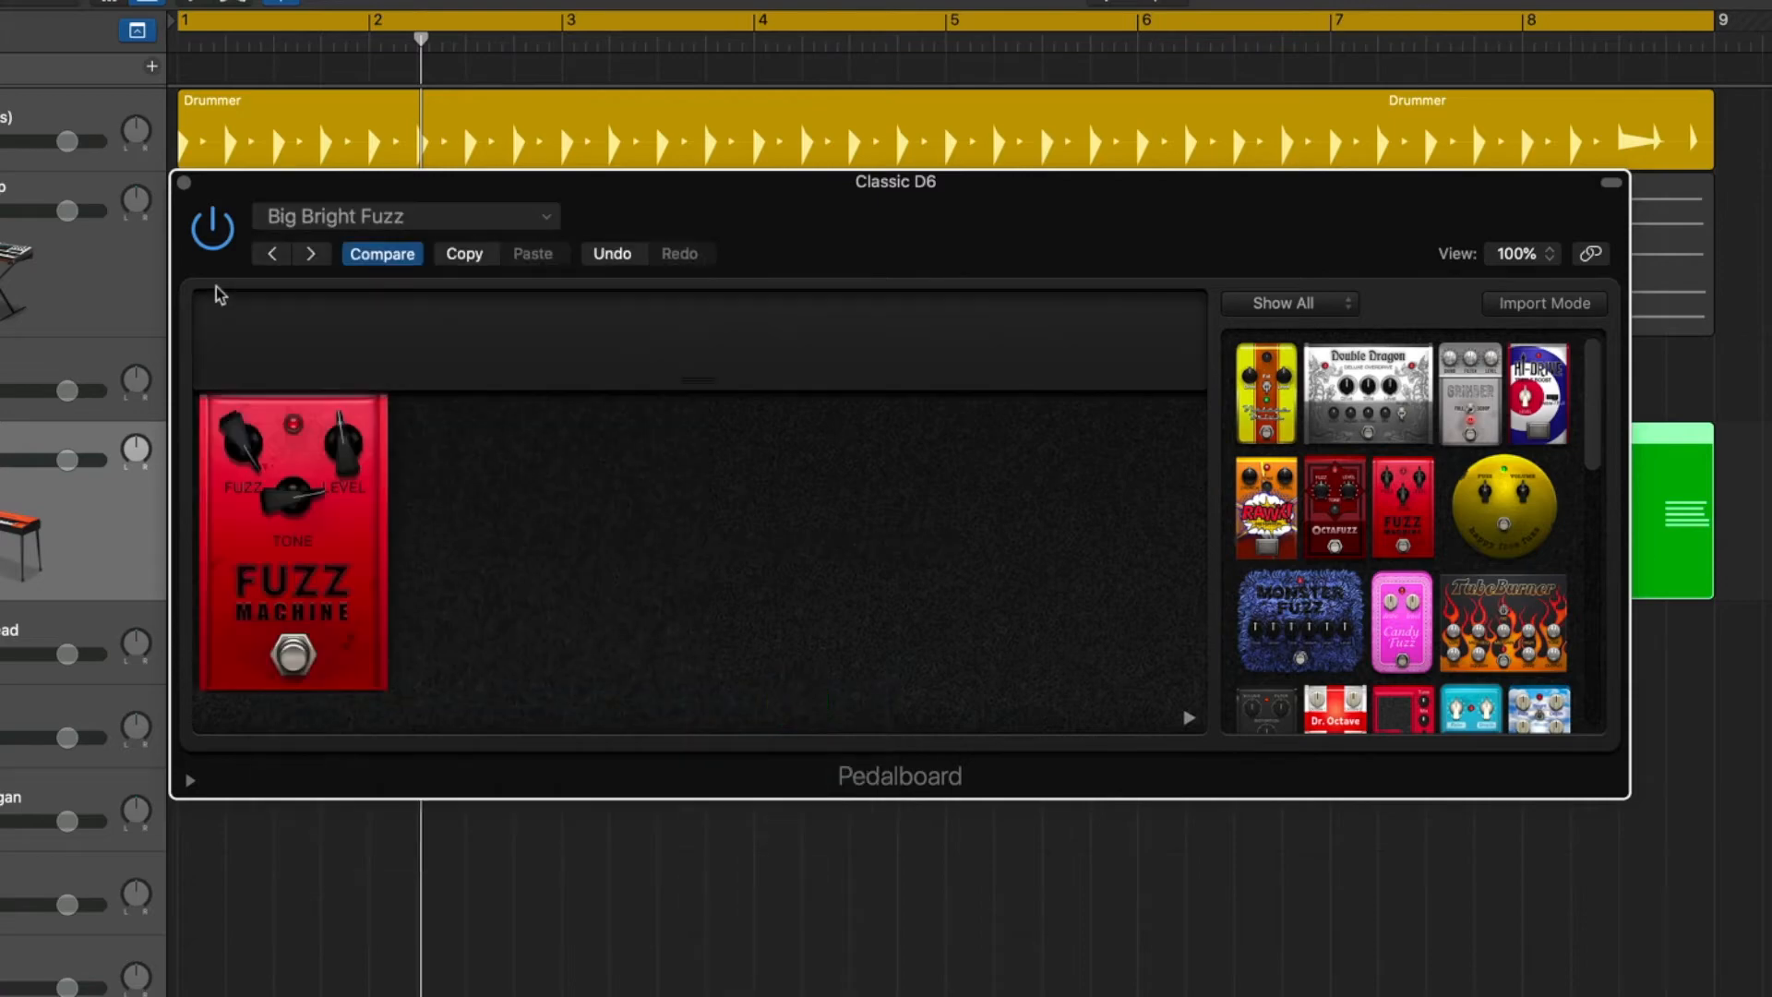
{"action": "key", "text": "space"}
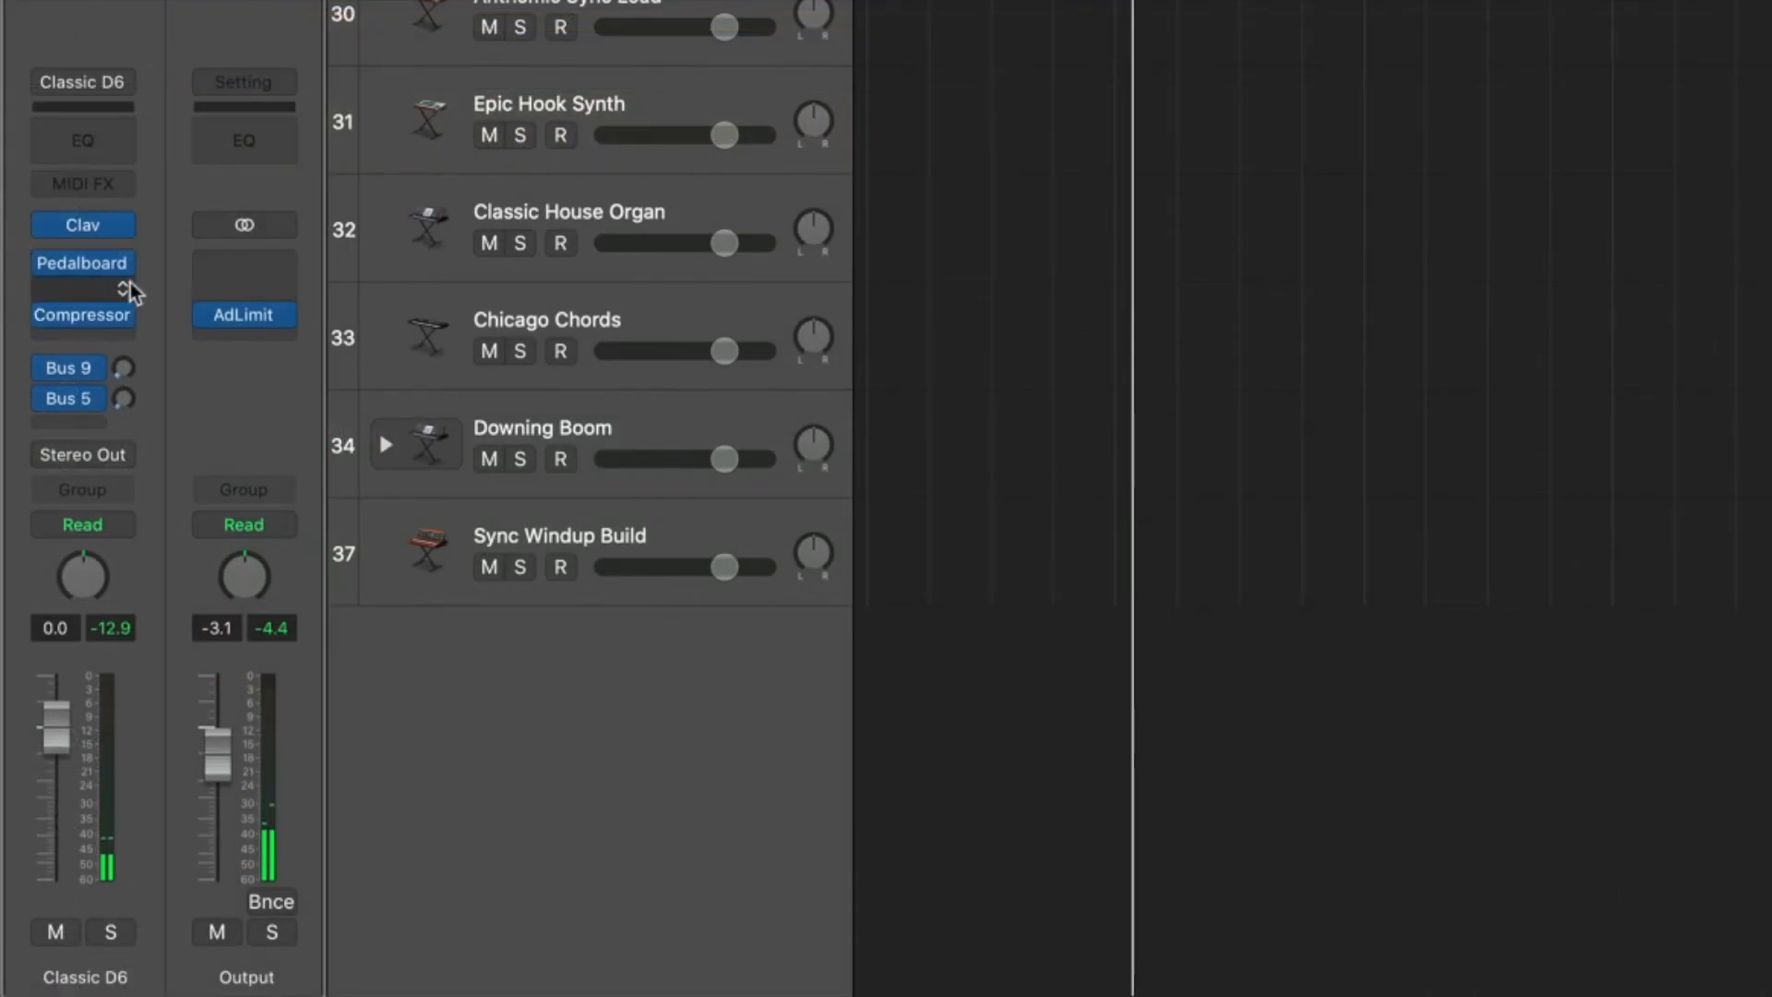
Replace Pedalboard with a stereo Multipressor on the Classic D6 channel strip and enlarge its window to 147%.
{"action": "left_click", "coordinate": [125, 267]}
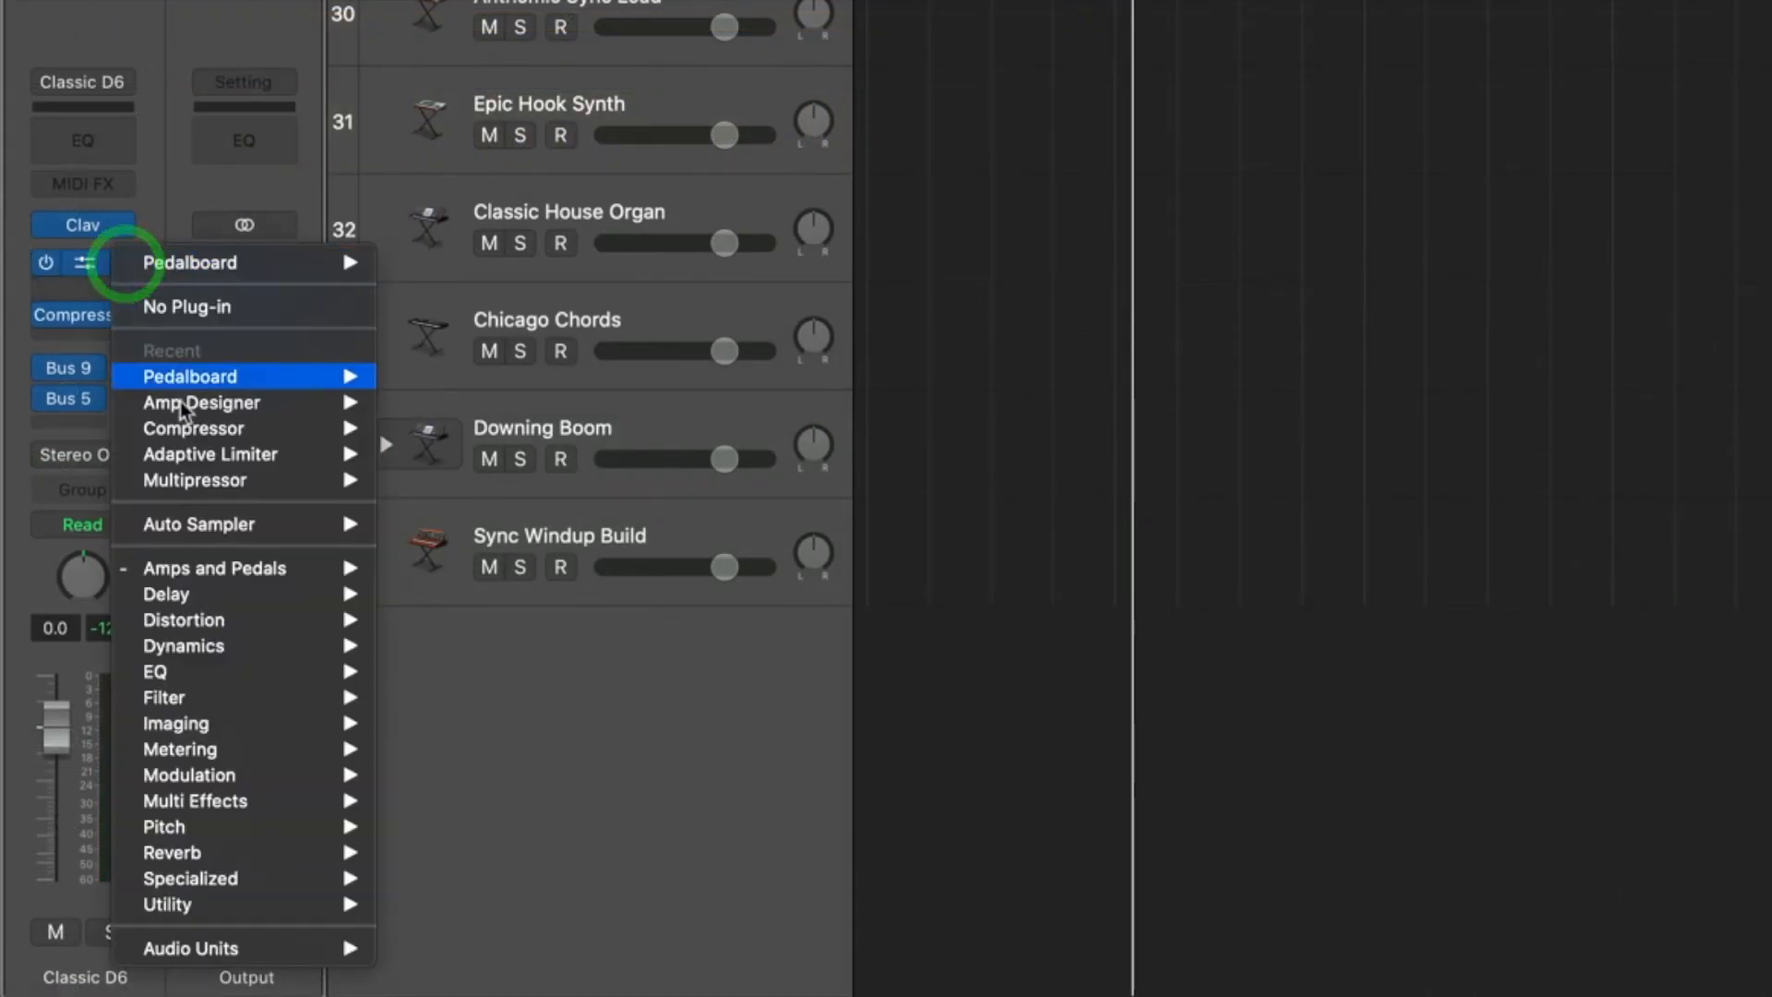
{"action": "mouse_move", "coordinate": [226, 571]}
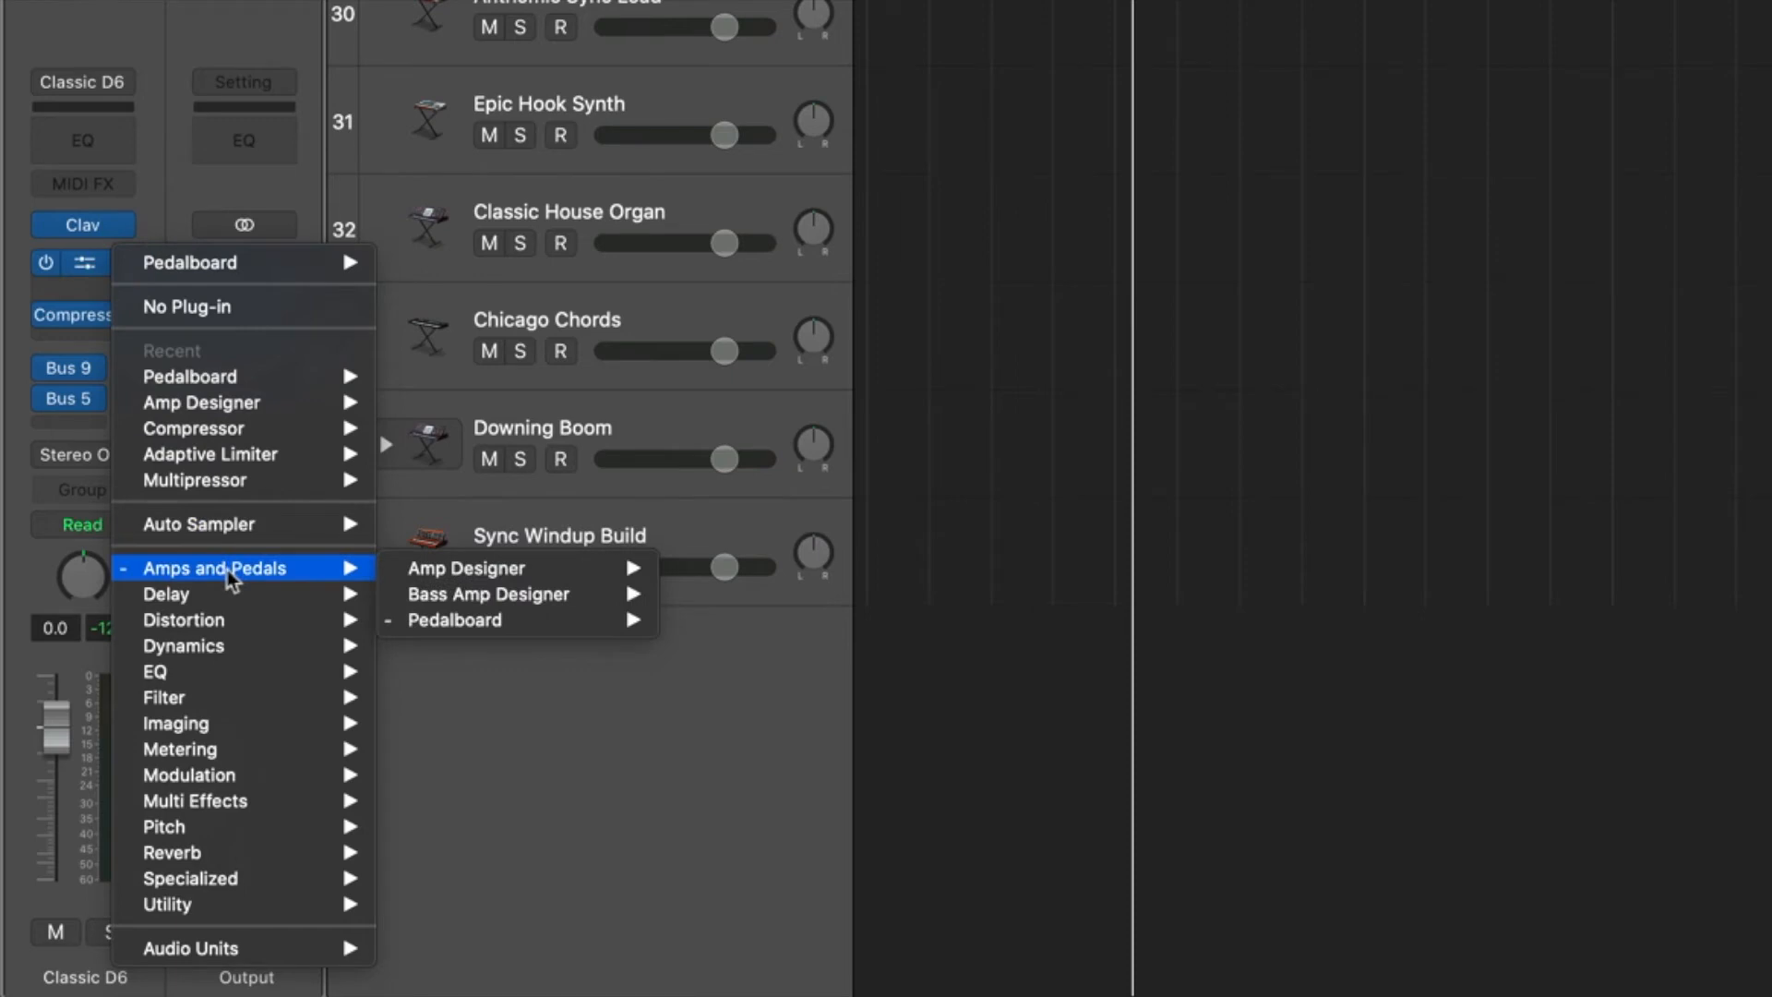
{"action": "mouse_move", "coordinate": [184, 605]}
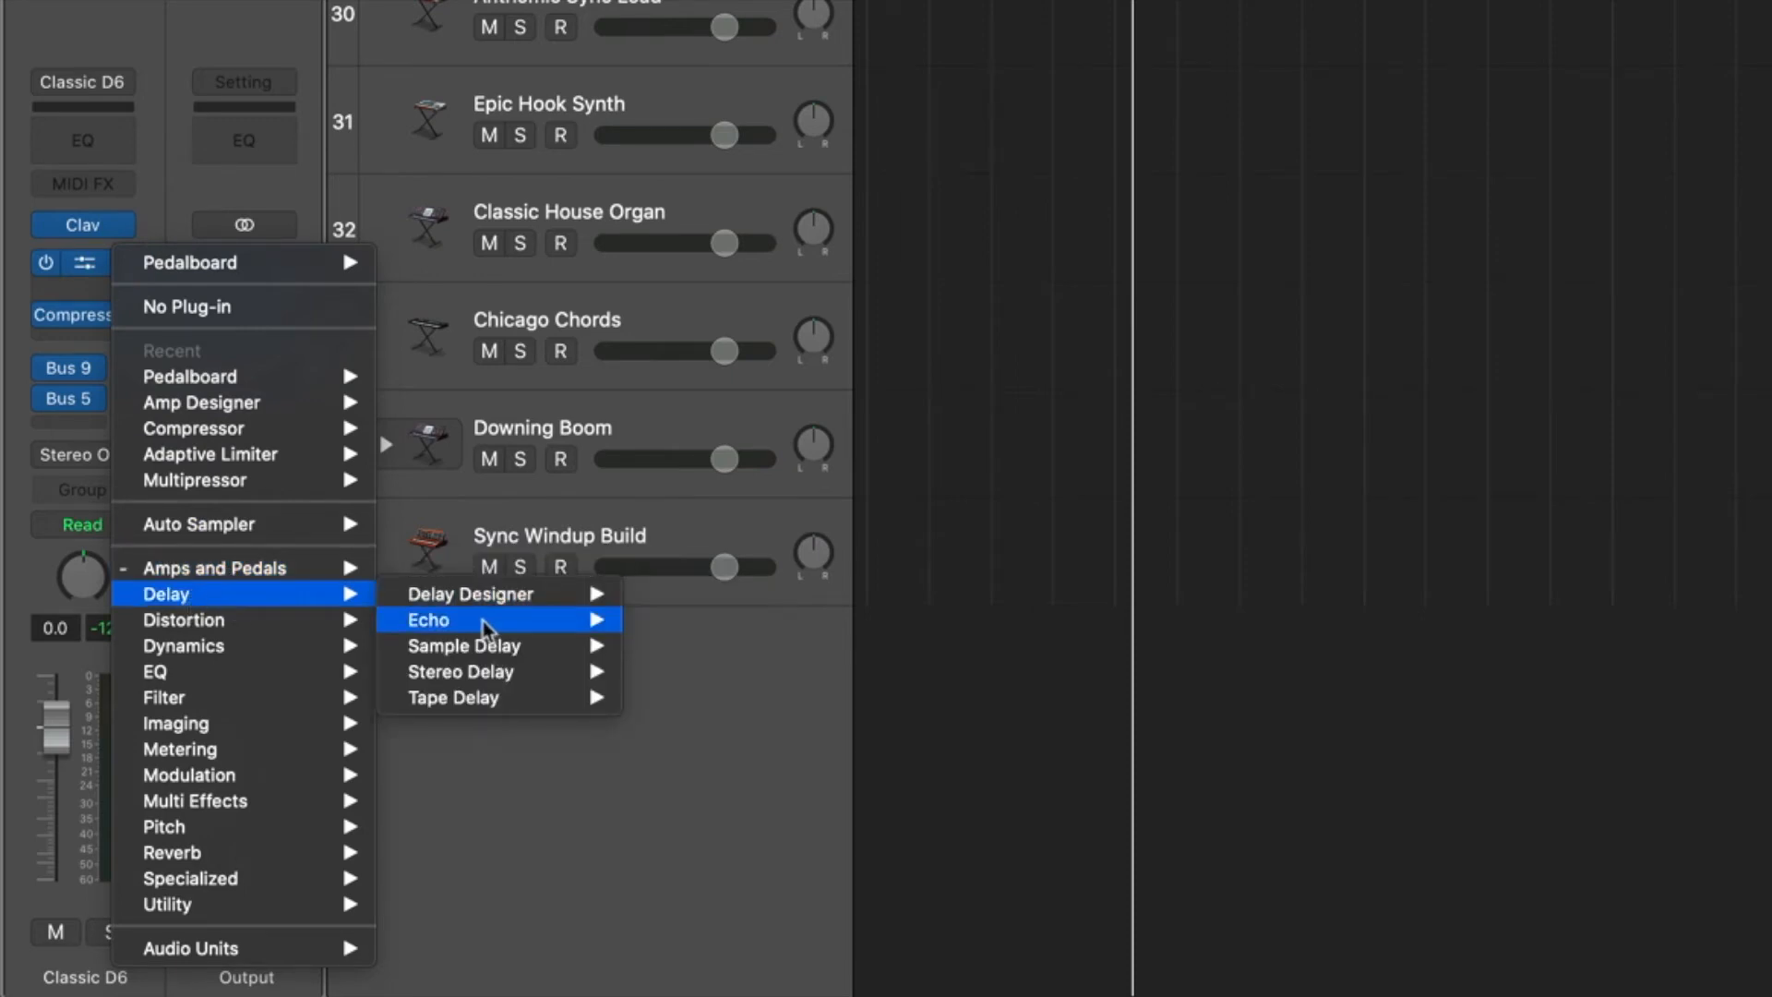
{"action": "mouse_move", "coordinate": [478, 658]}
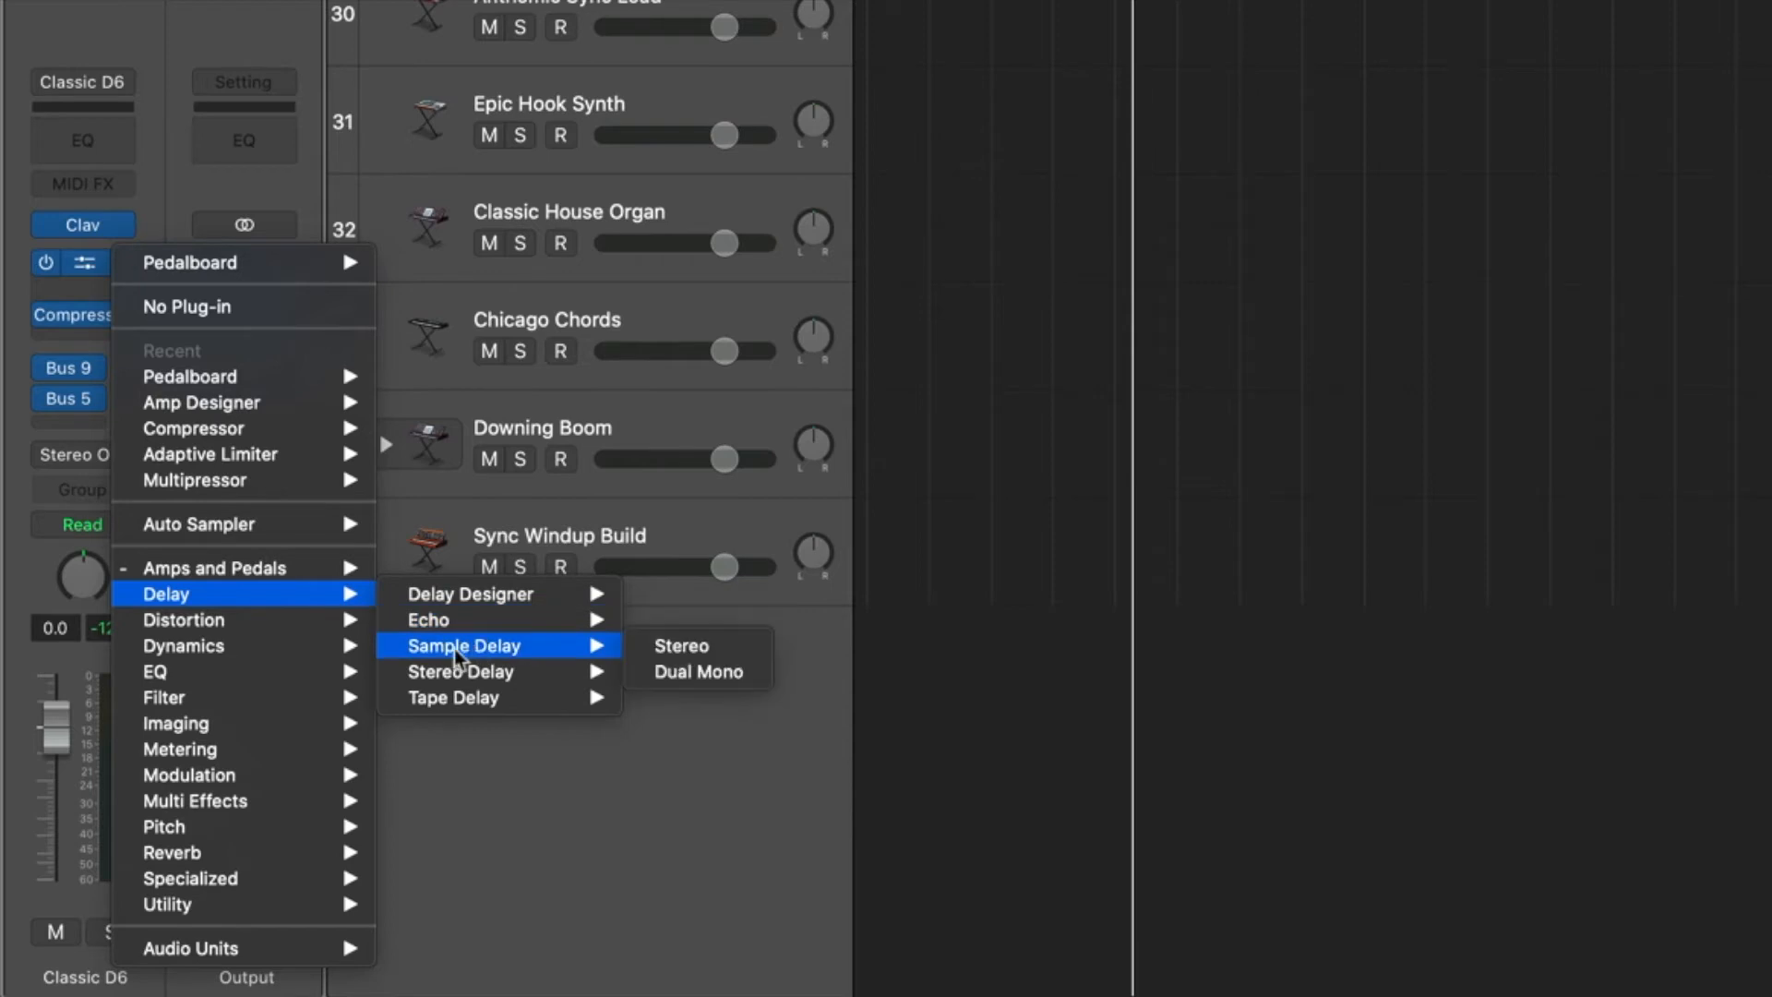
{"action": "mouse_move", "coordinate": [477, 706]}
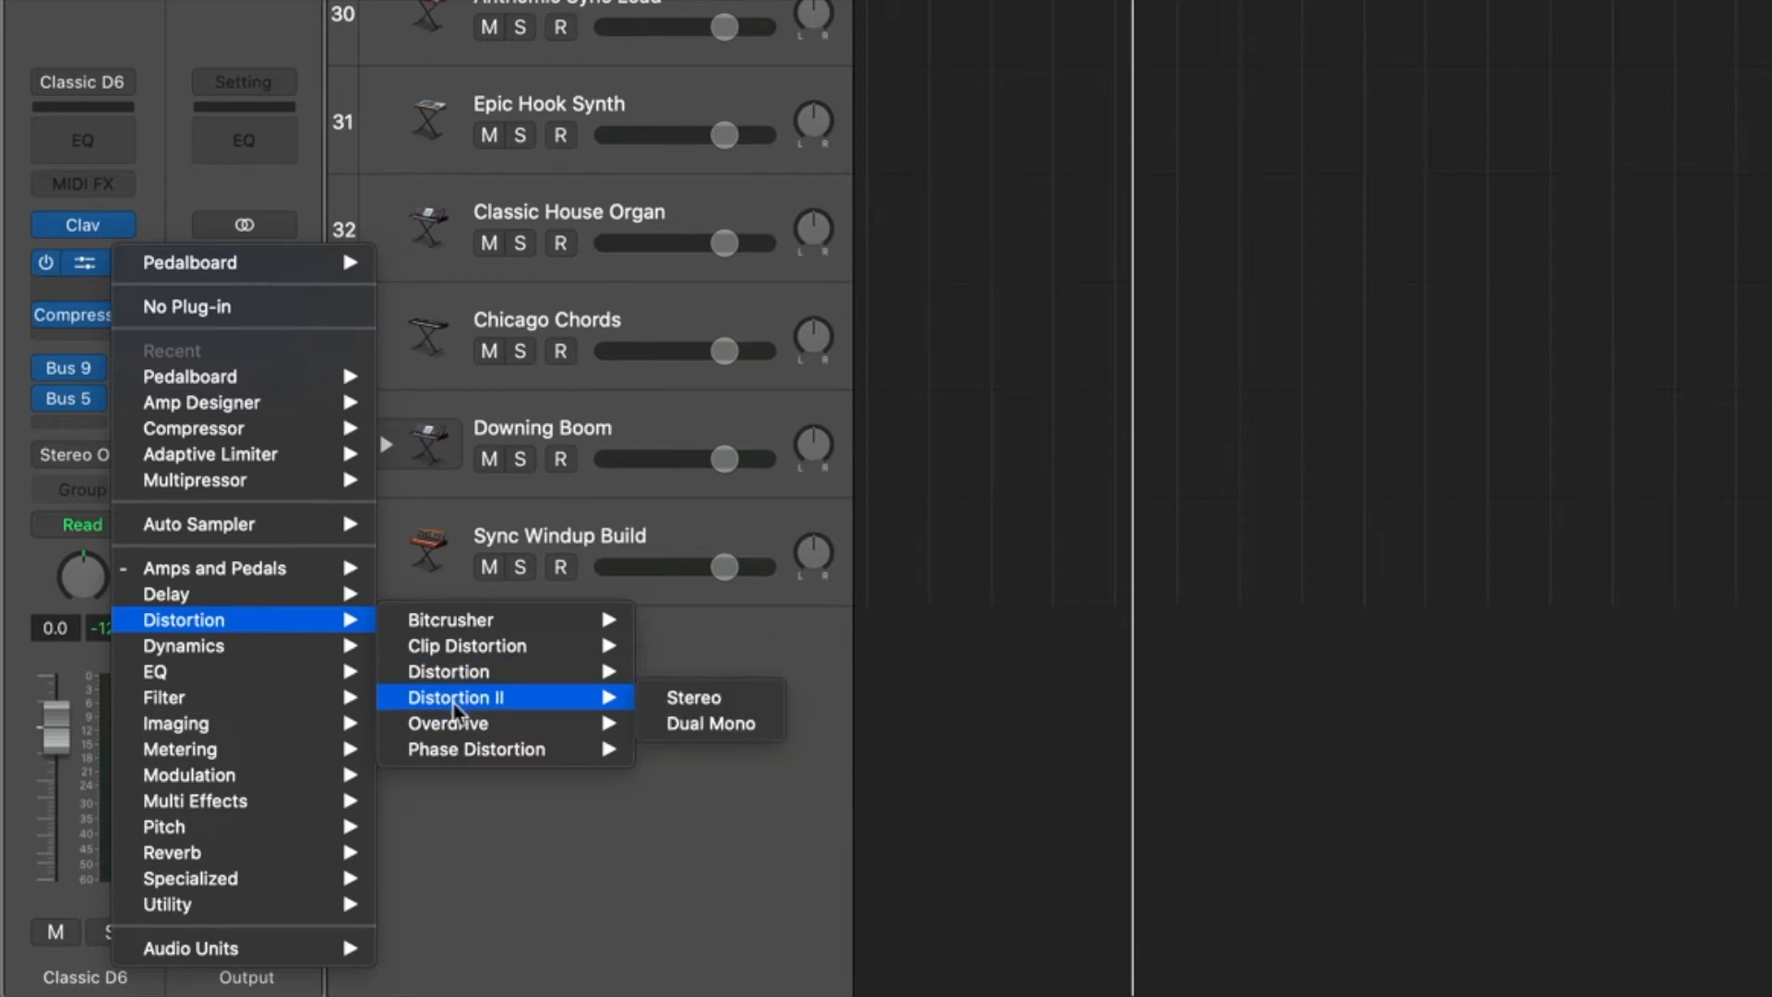
{"action": "mouse_move", "coordinate": [448, 752]}
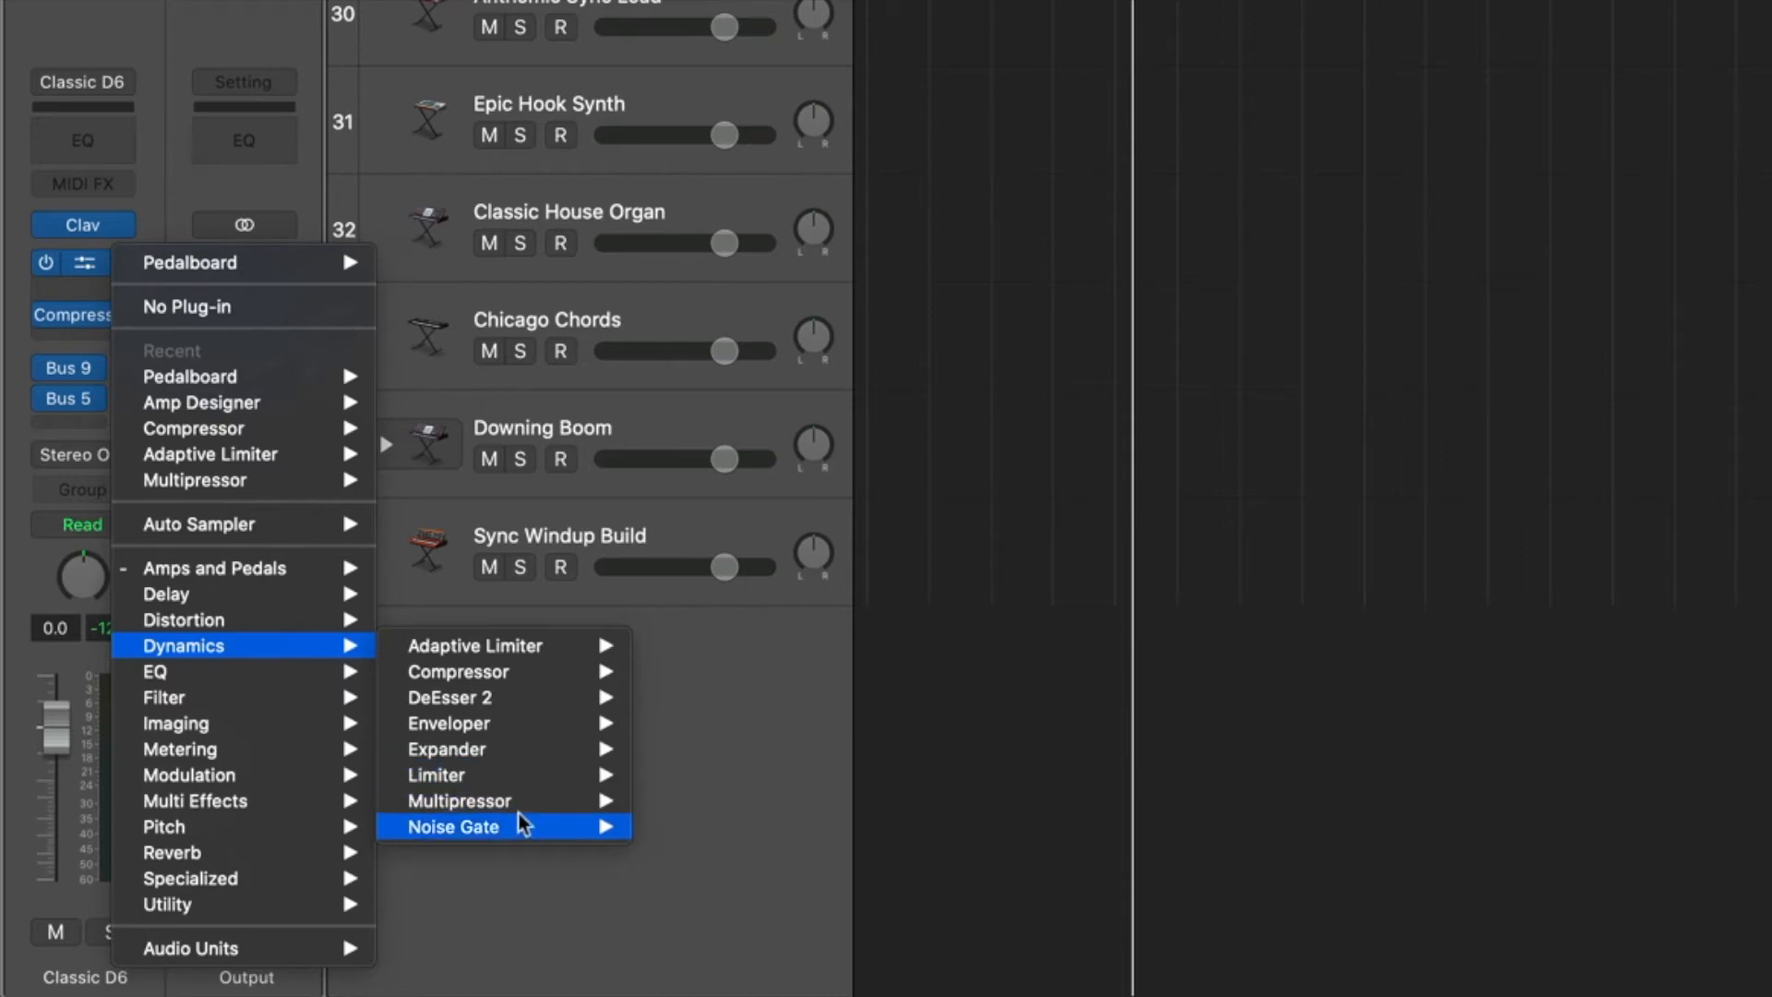
{"action": "mouse_move", "coordinate": [500, 809]}
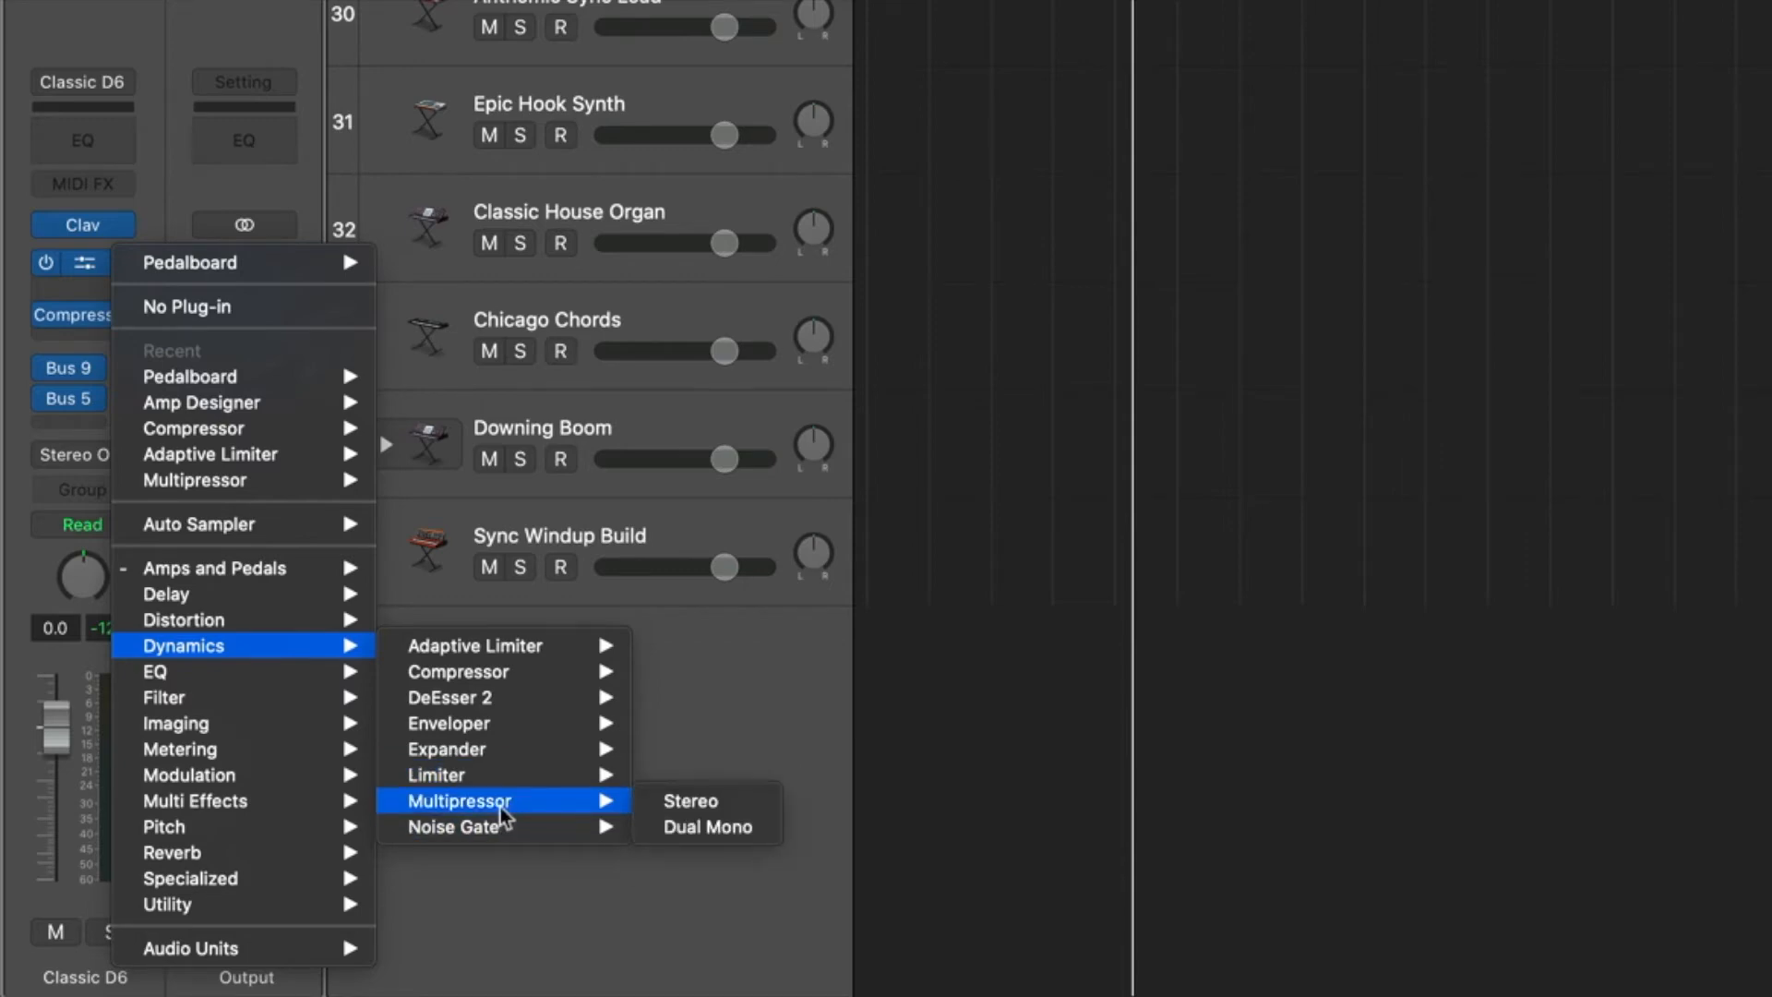
{"action": "left_click", "coordinate": [683, 801]}
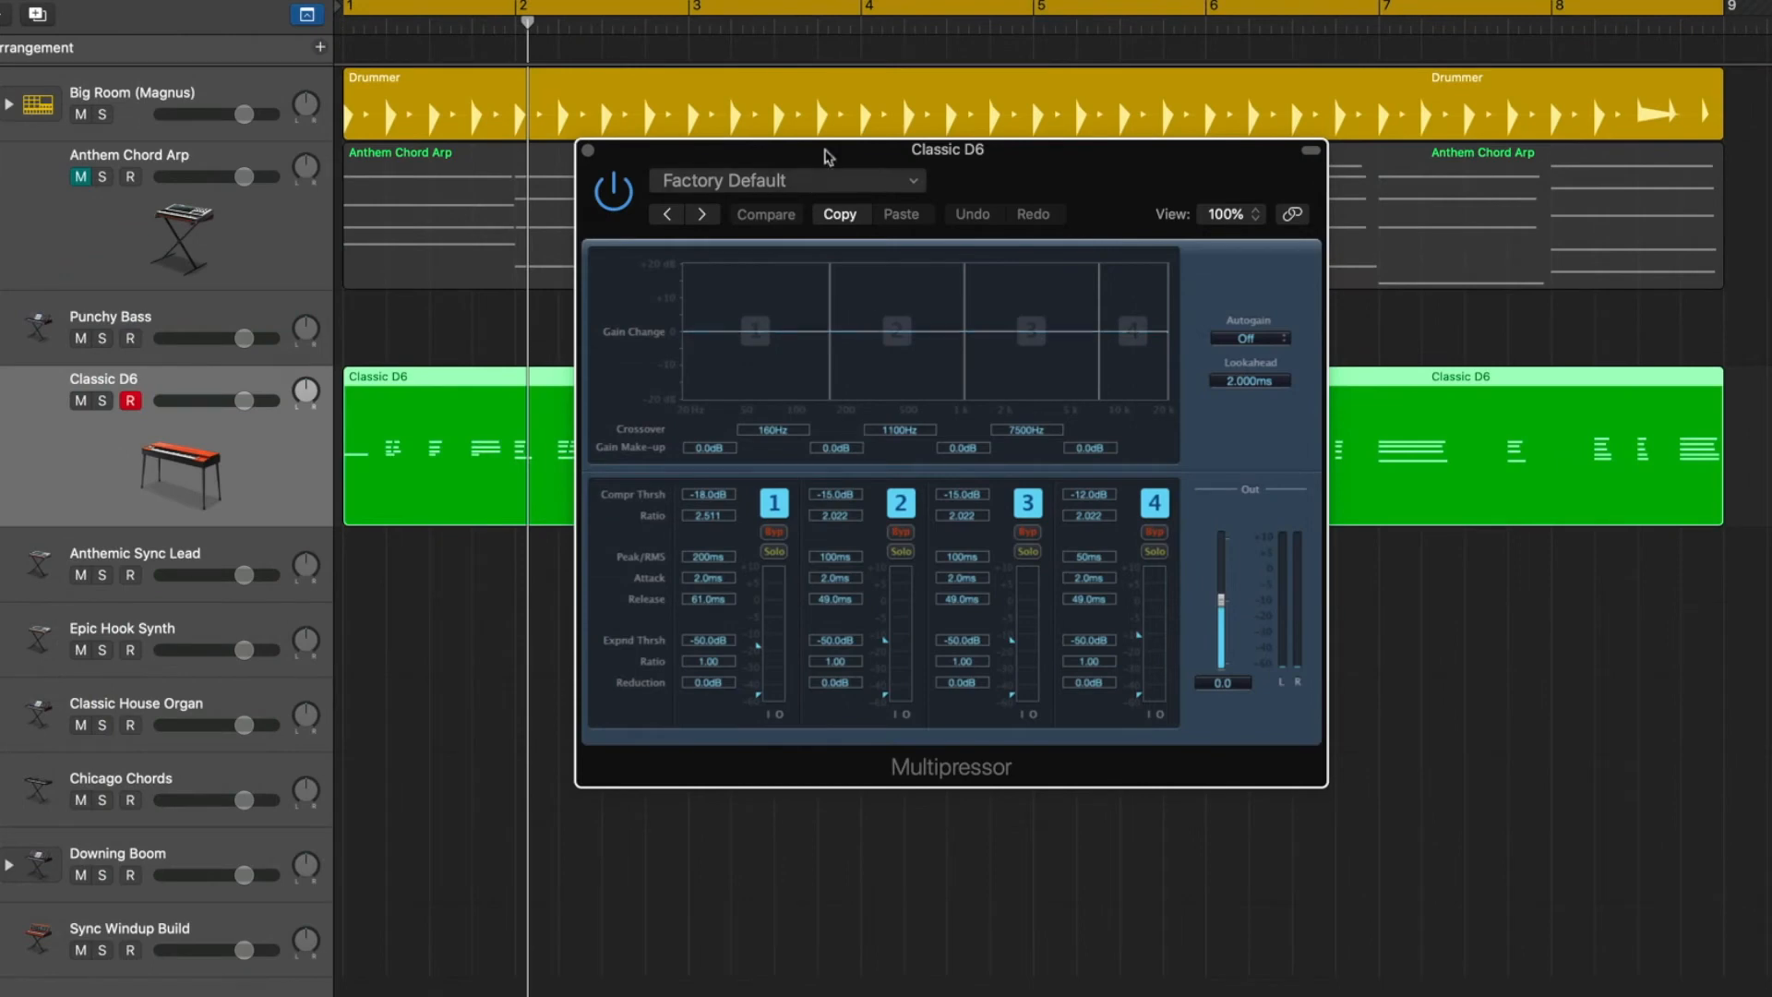
{"action": "left_click_drag", "start_coordinate": [839, 153], "coordinate": [596, 85]}
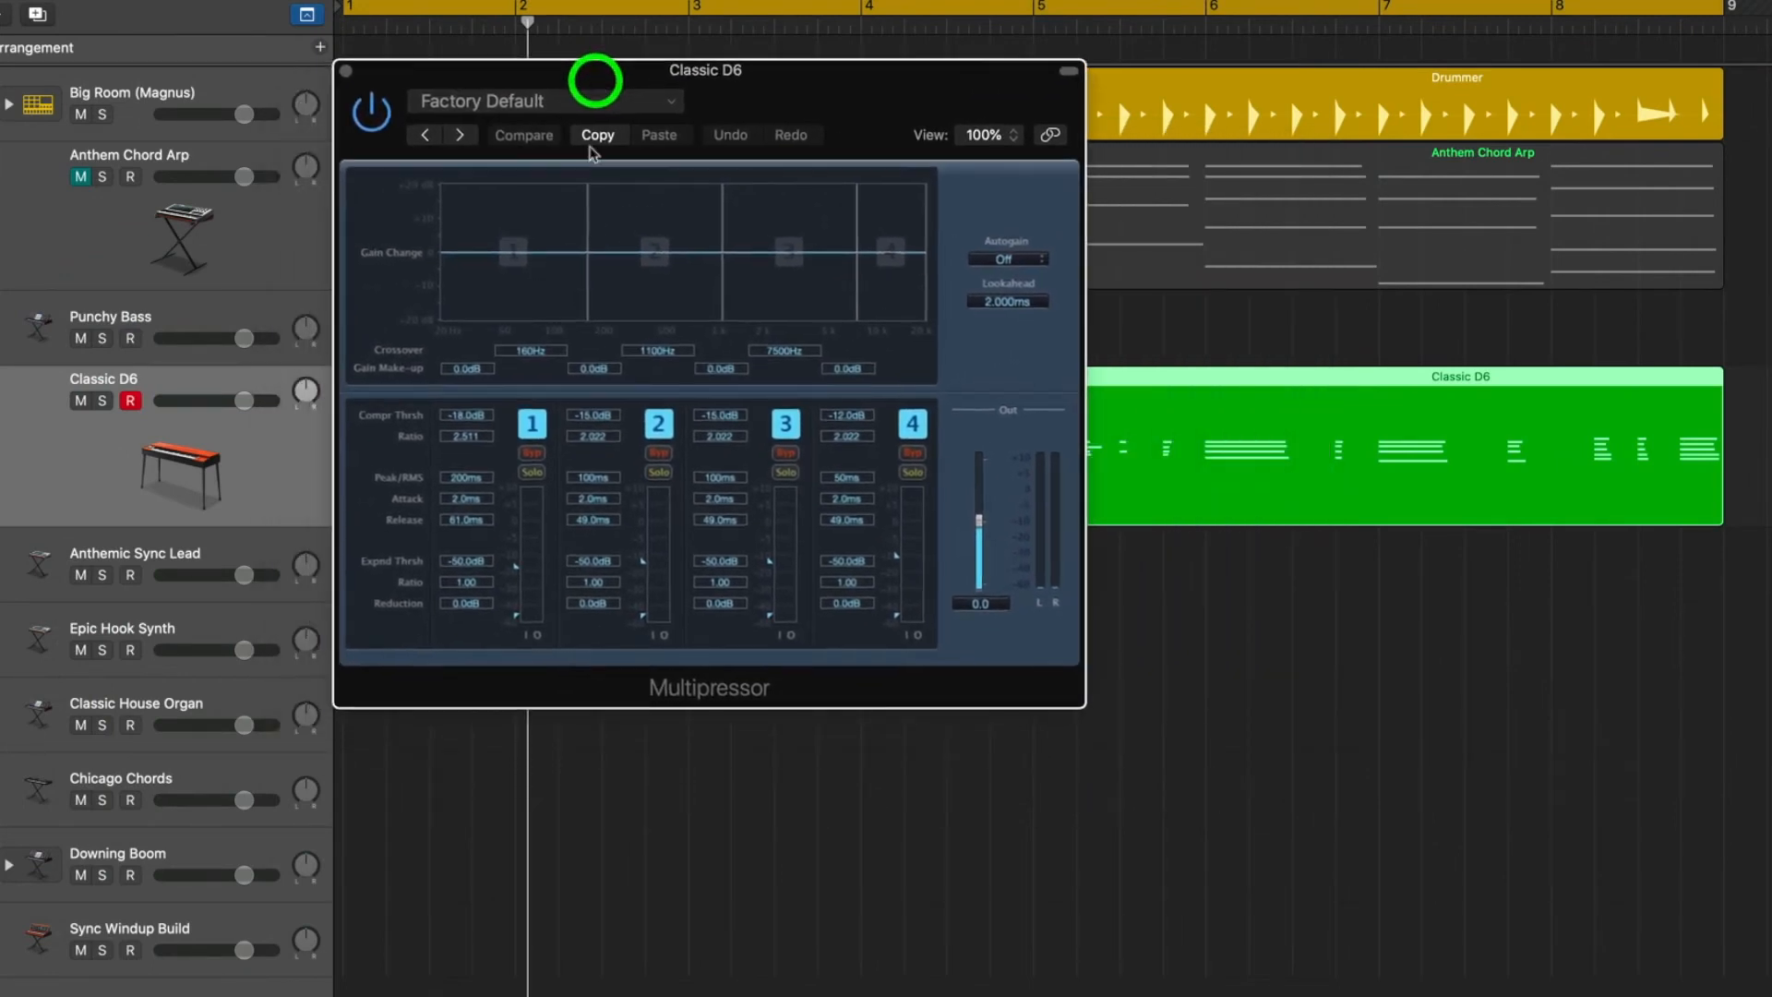
{"action": "left_click_drag", "start_coordinate": [1086, 427], "coordinate": [1436, 442]}
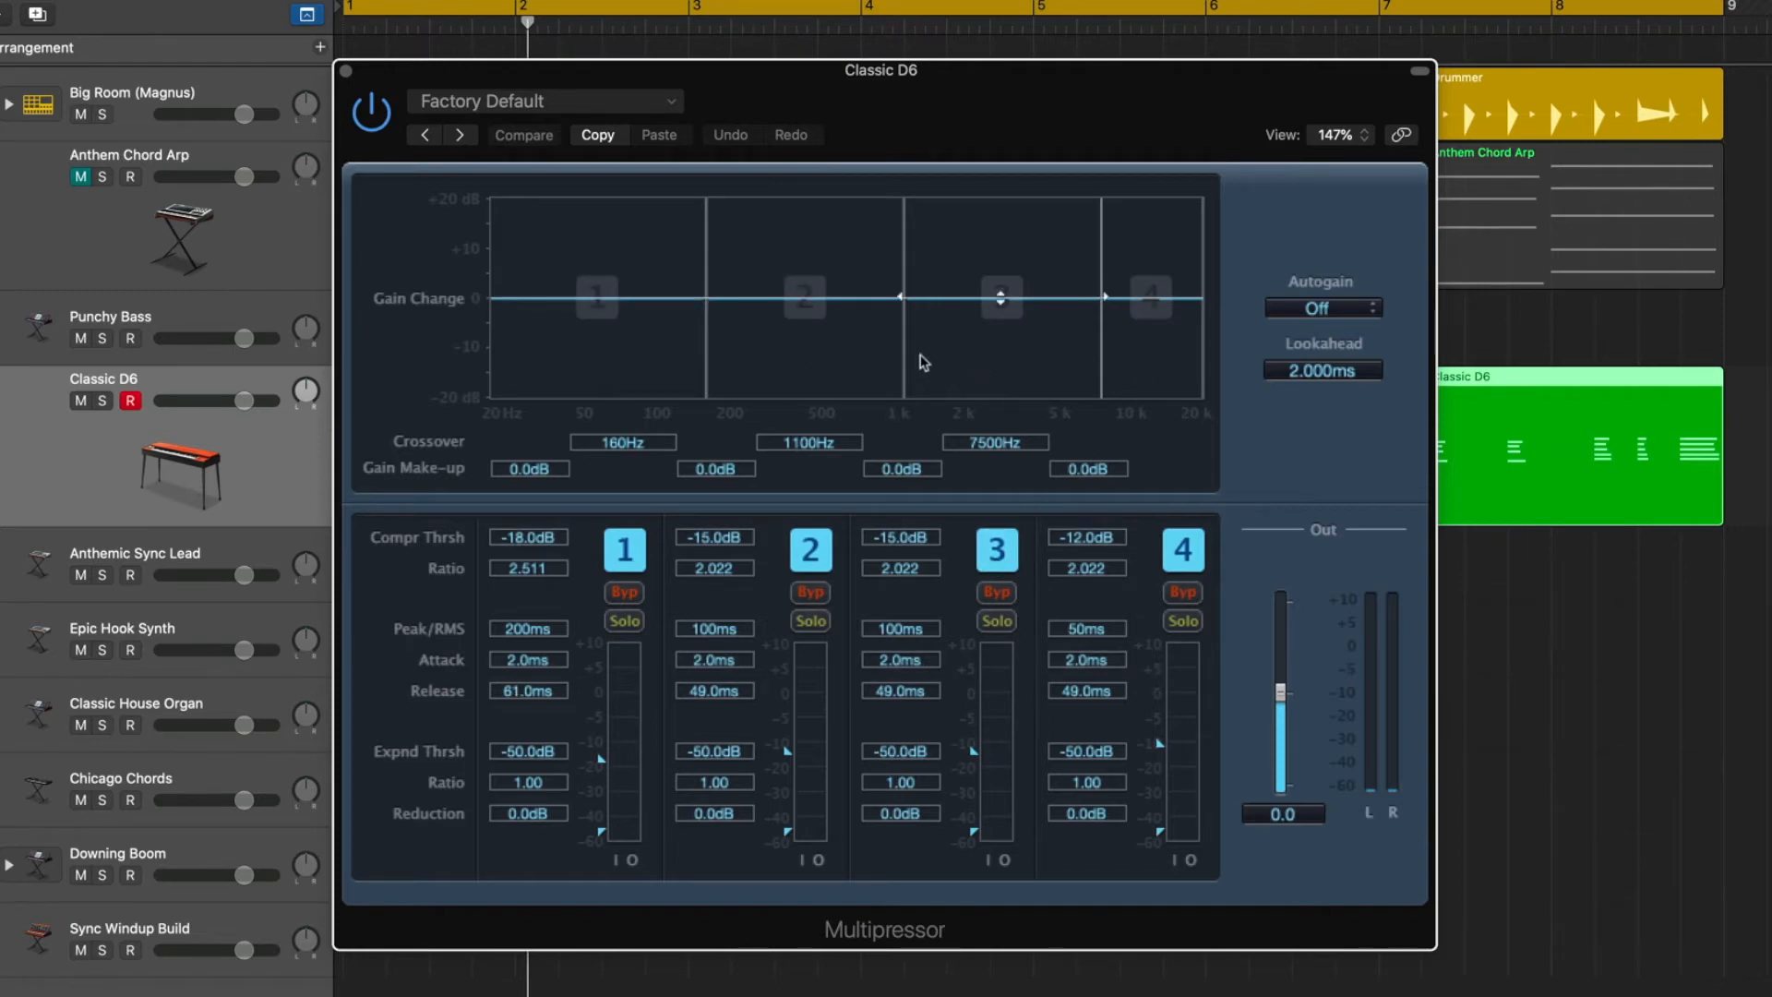
Try moving the Multipressor's middle crossover, set the crossover between bands 3 and 4 to 6300 Hz, and close the plug-in window.
{"action": "mouse_move", "coordinate": [907, 351]}
{"action": "left_mouse_down"}
{"action": "mouse_move", "coordinate": [811, 341]}
{"action": "mouse_move", "coordinate": [910, 350]}
{"action": "left_mouse_up"}
{"action": "key", "text": "super+z"}
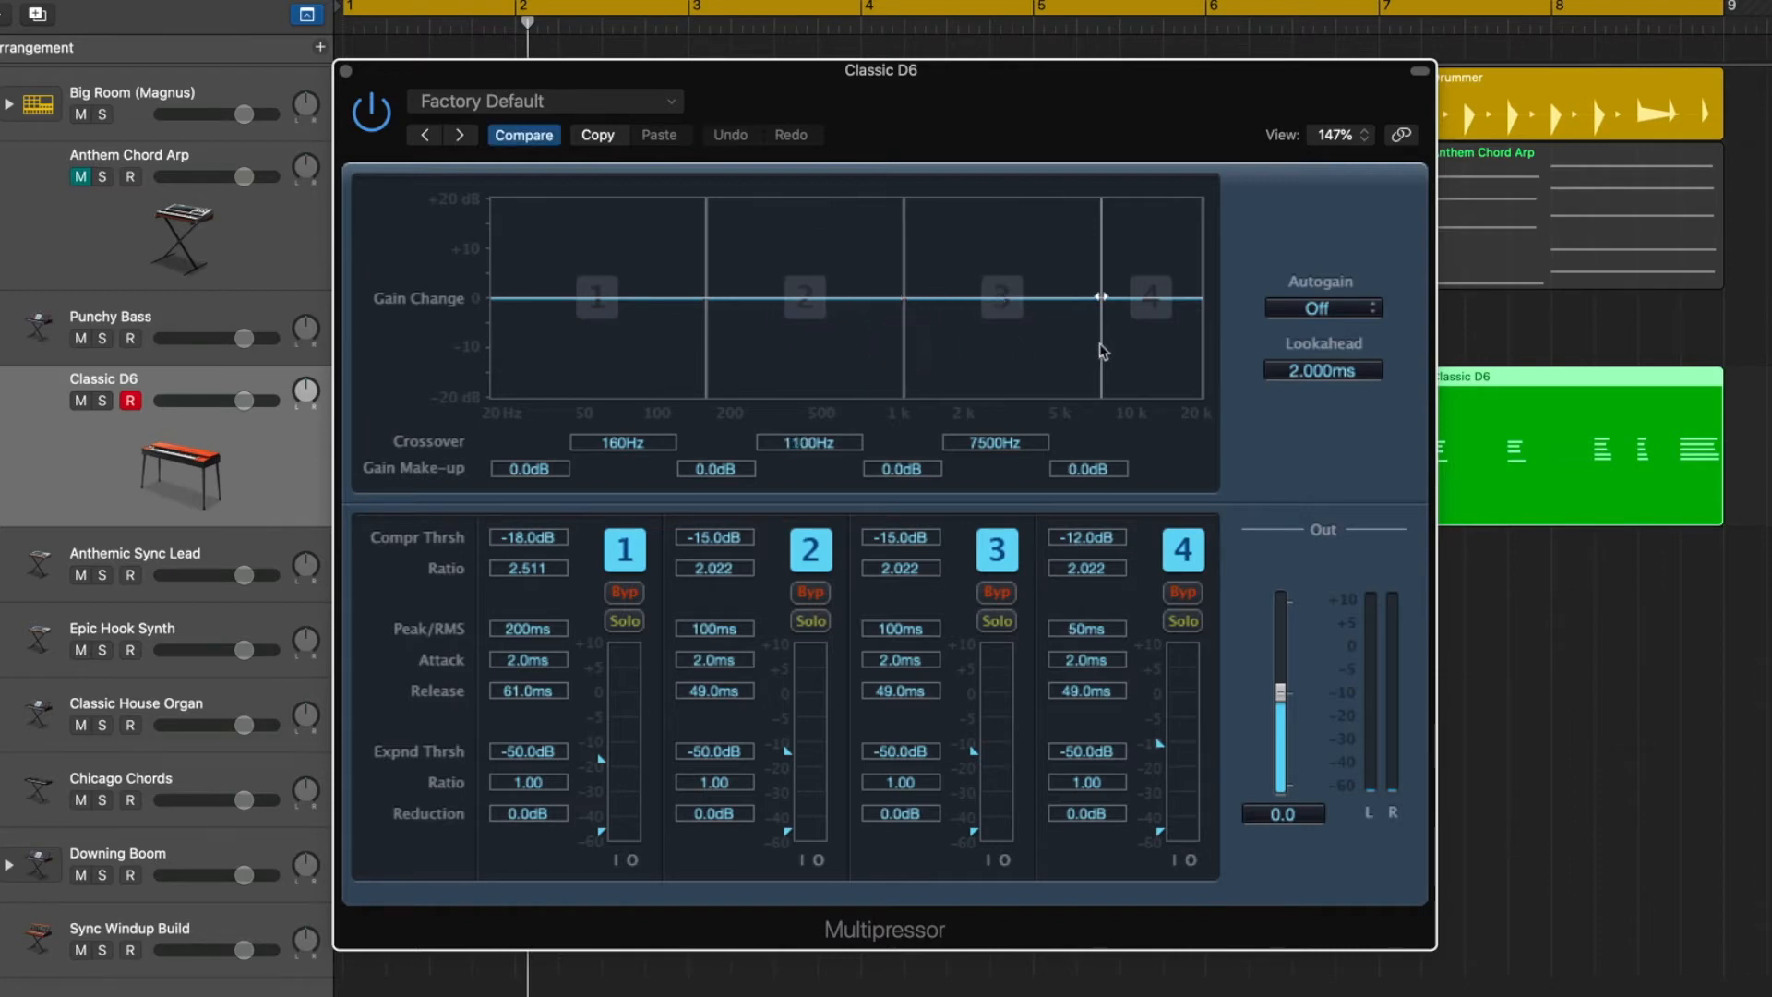
{"action": "left_click_drag", "start_coordinate": [1105, 353], "coordinate": [1082, 344]}
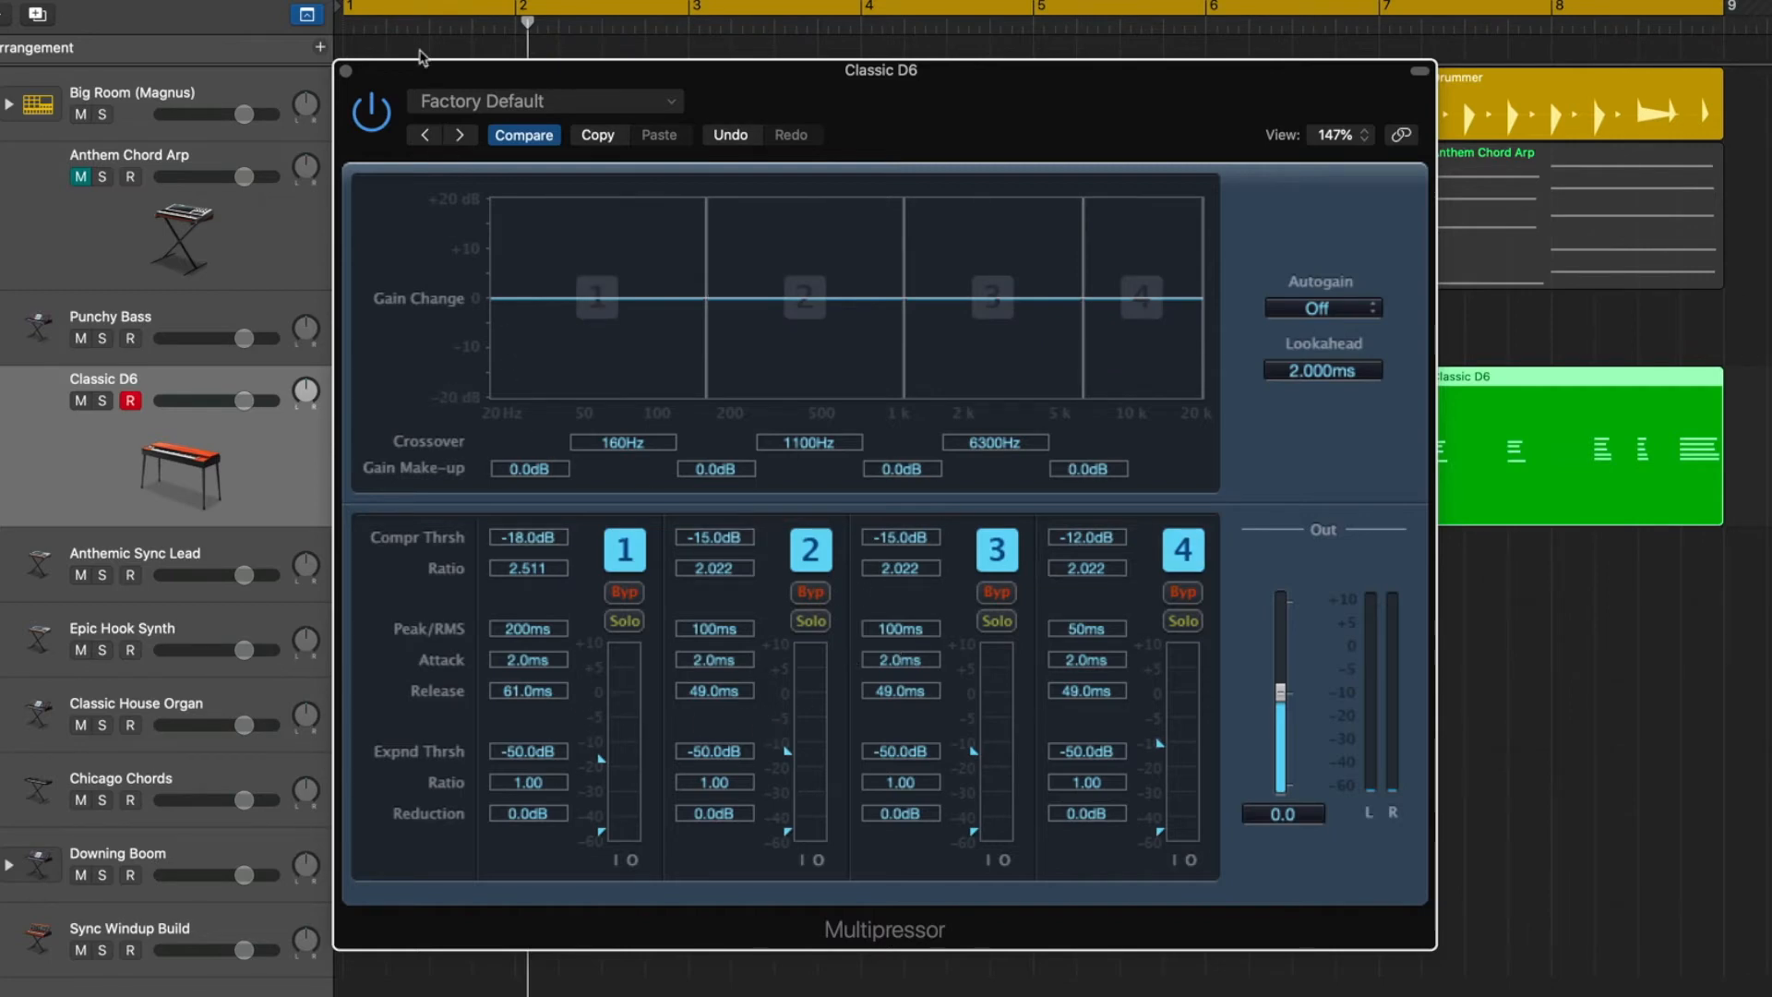
{"action": "left_click", "coordinate": [346, 71]}
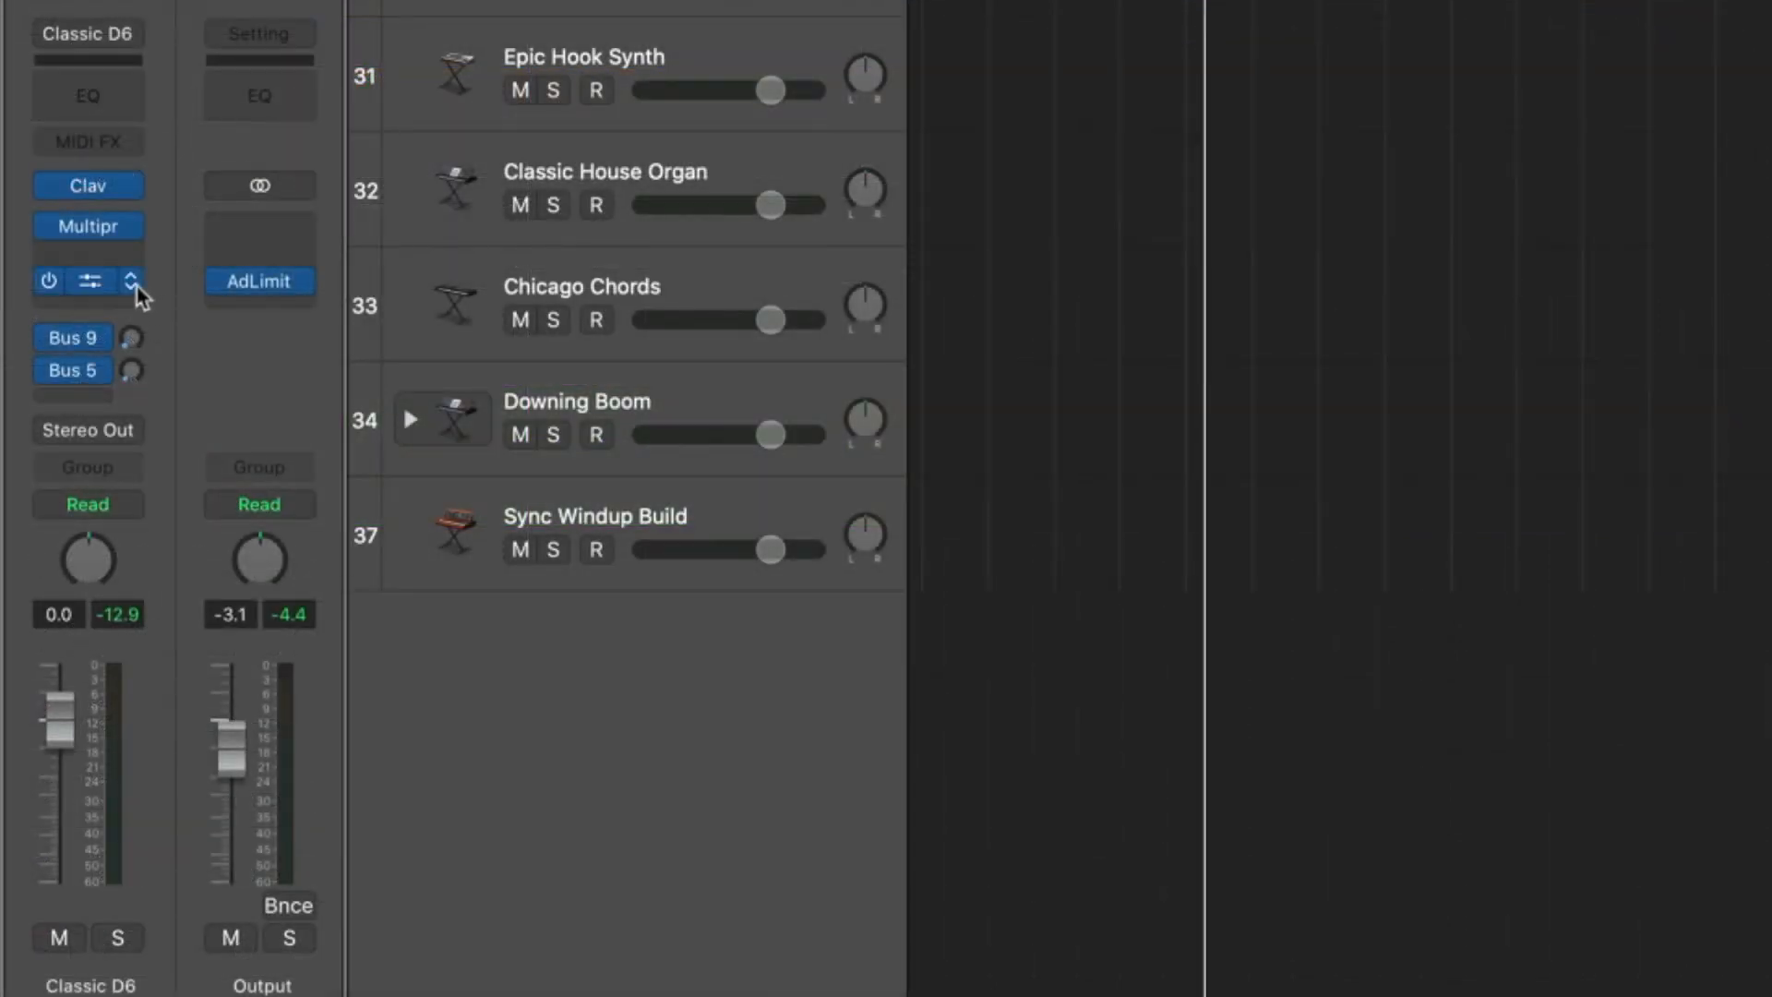
Replace the Multipressor with a Channel EQ ahead of the Compressor on the Classic D6 channel strip and reposition its window.
{"action": "left_click", "coordinate": [139, 288]}
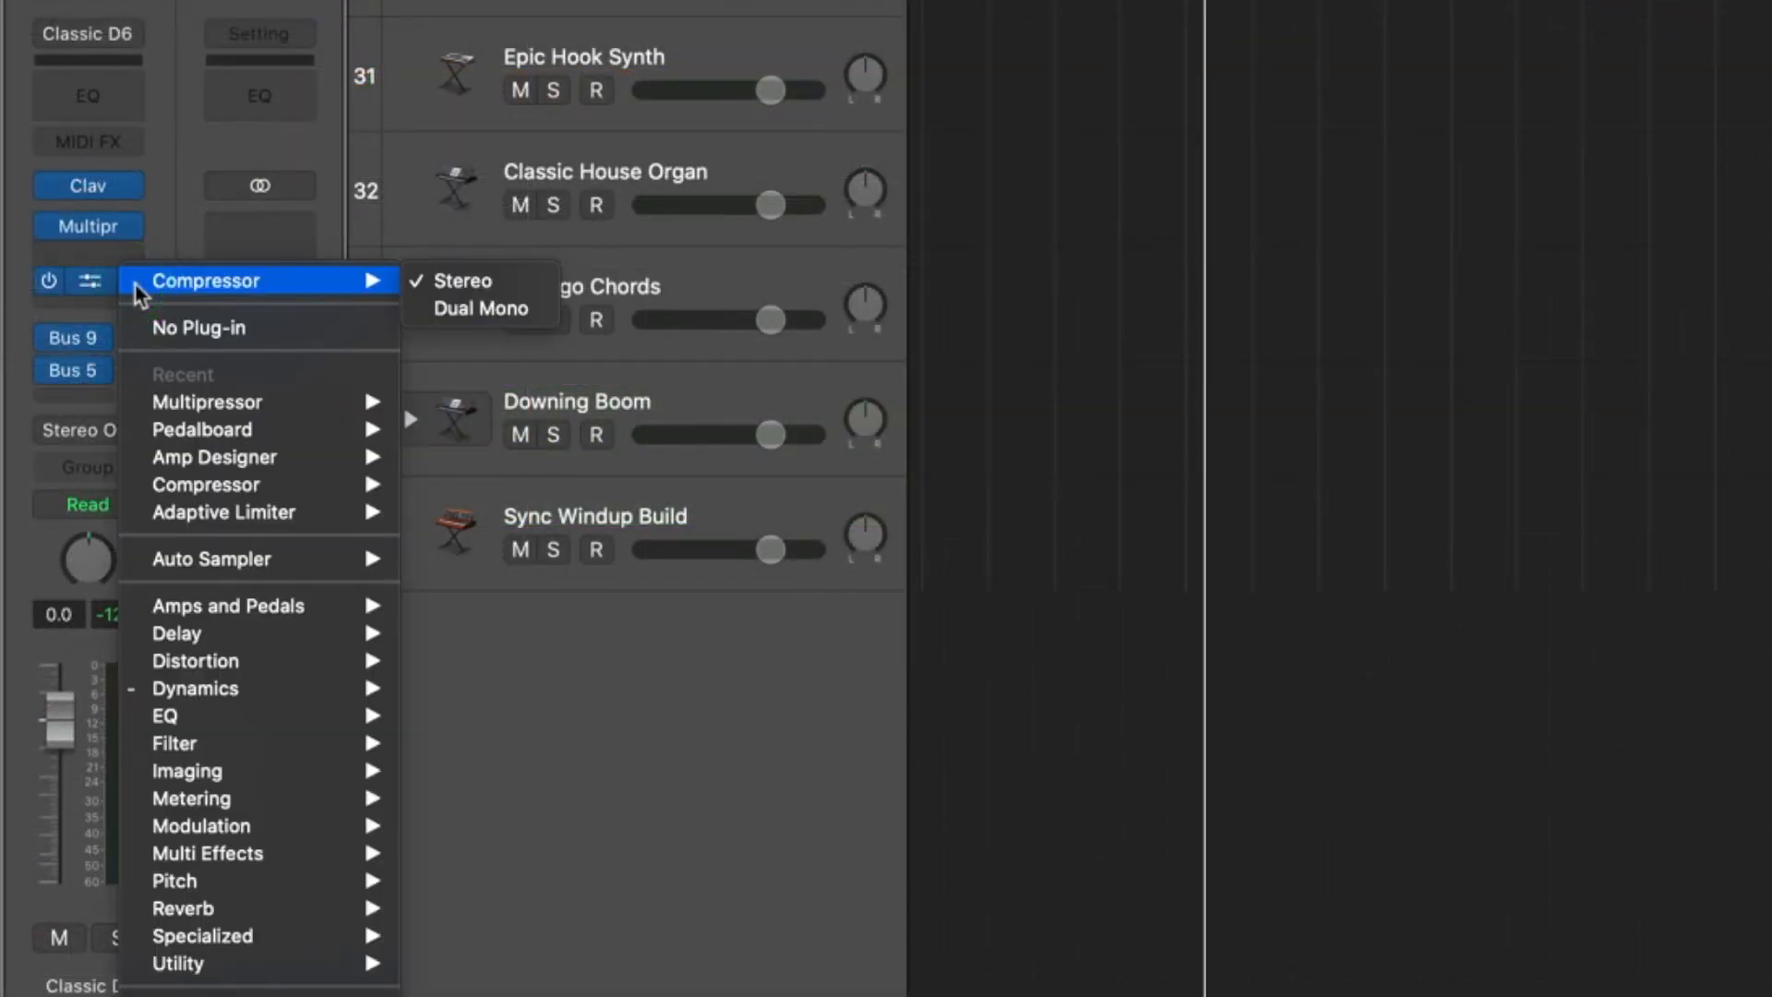
{"action": "left_click", "coordinate": [134, 235]}
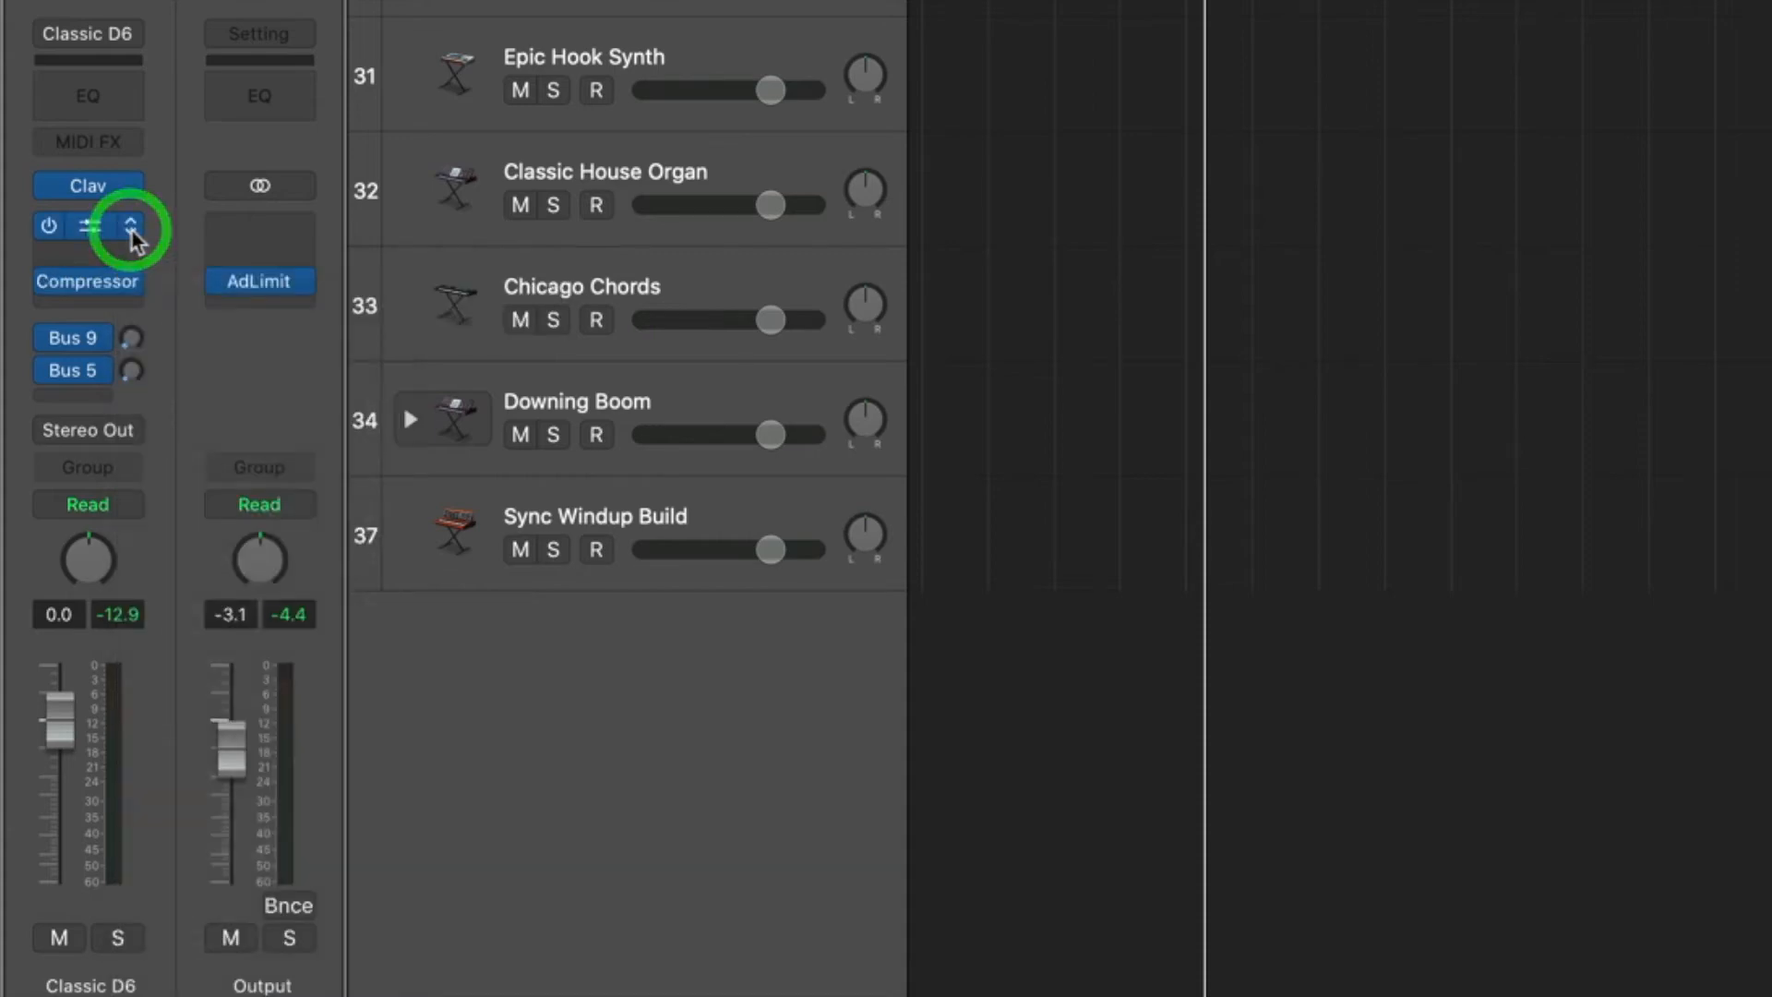
{"action": "left_click", "coordinate": [131, 229]}
{"action": "mouse_move", "coordinate": [237, 642]}
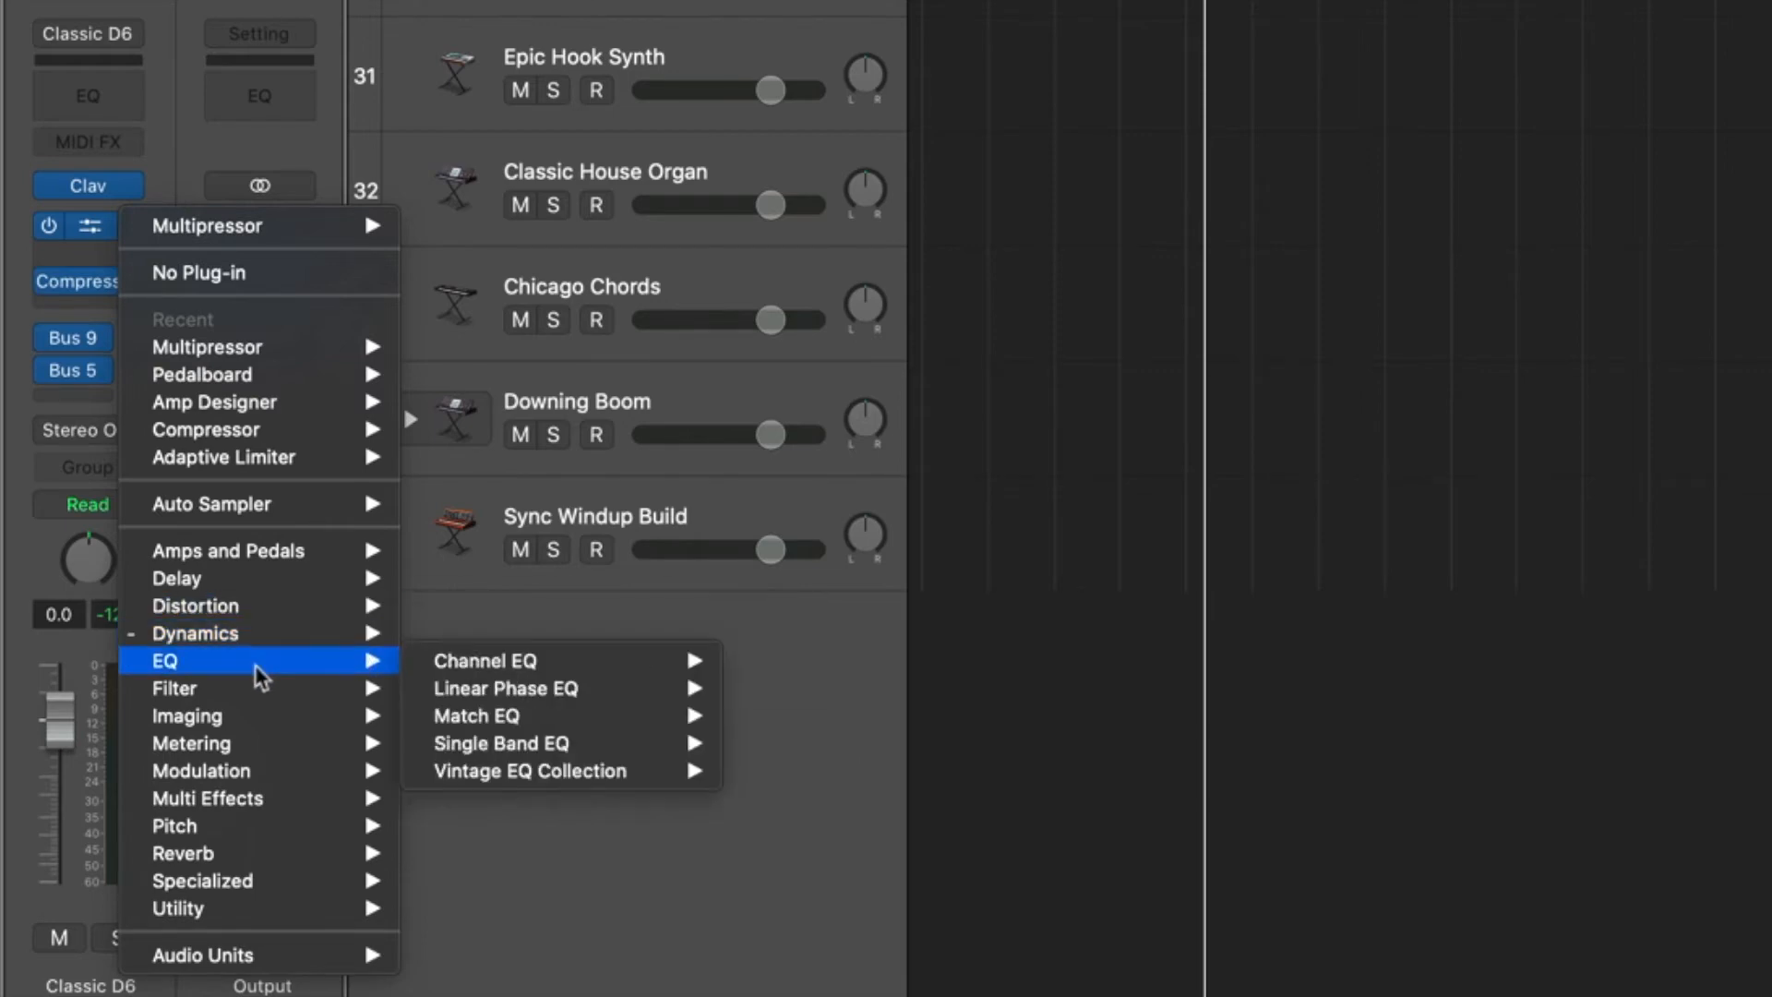
{"action": "mouse_move", "coordinate": [524, 665]}
{"action": "left_click", "coordinate": [527, 663]}
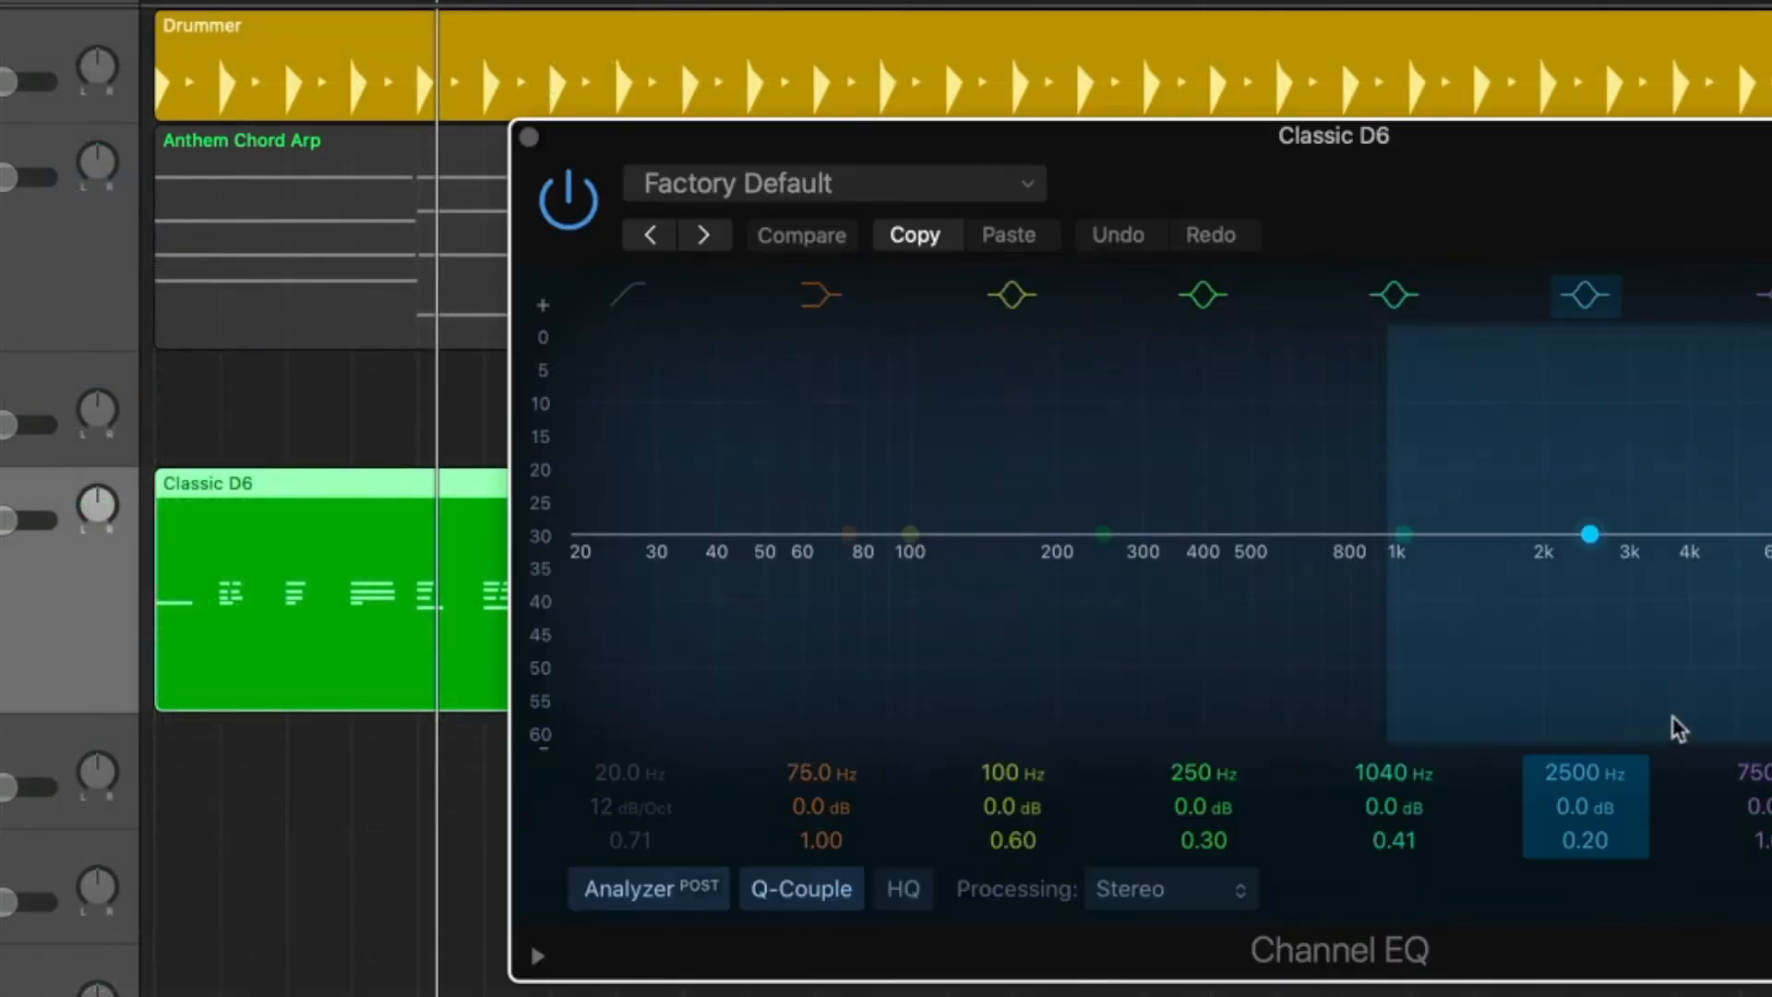
{"action": "left_click_drag", "start_coordinate": [1364, 145], "coordinate": [932, 136]}
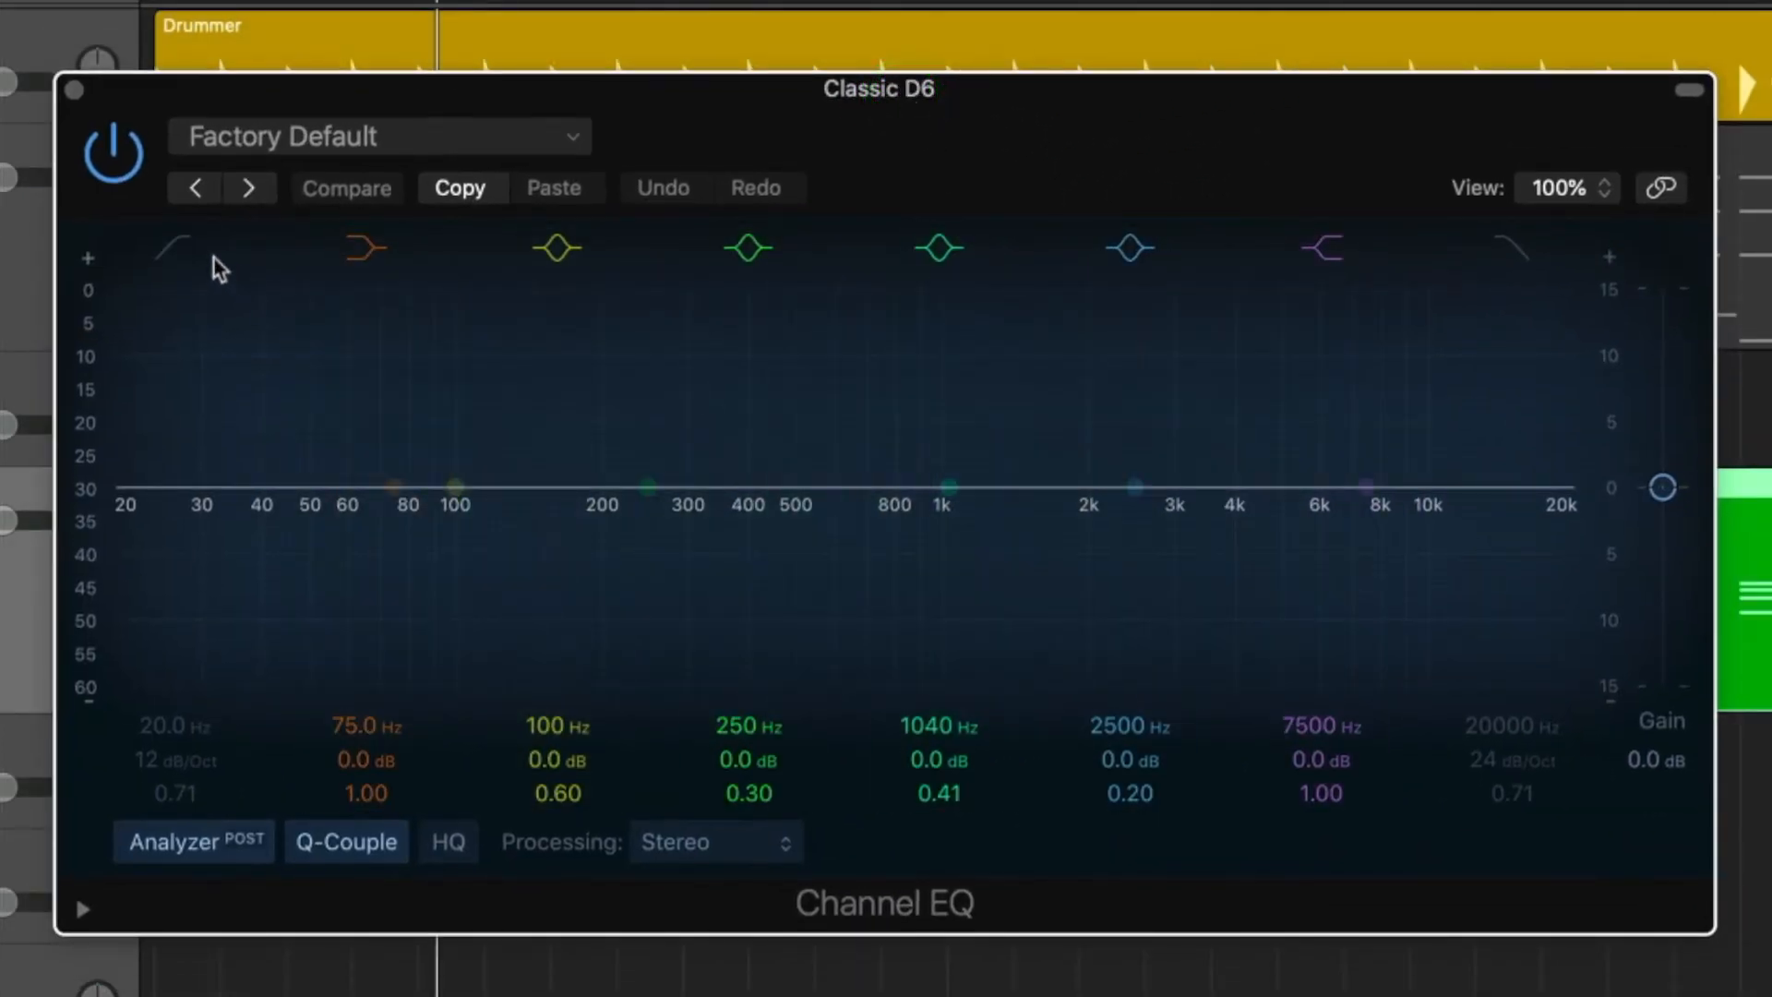
Turn on the Channel EQ's low cut band with a 48 dB/Oct slope, try a higher Q, and set its frequency to 27.4 Hz.
{"action": "left_click", "coordinate": [185, 245]}
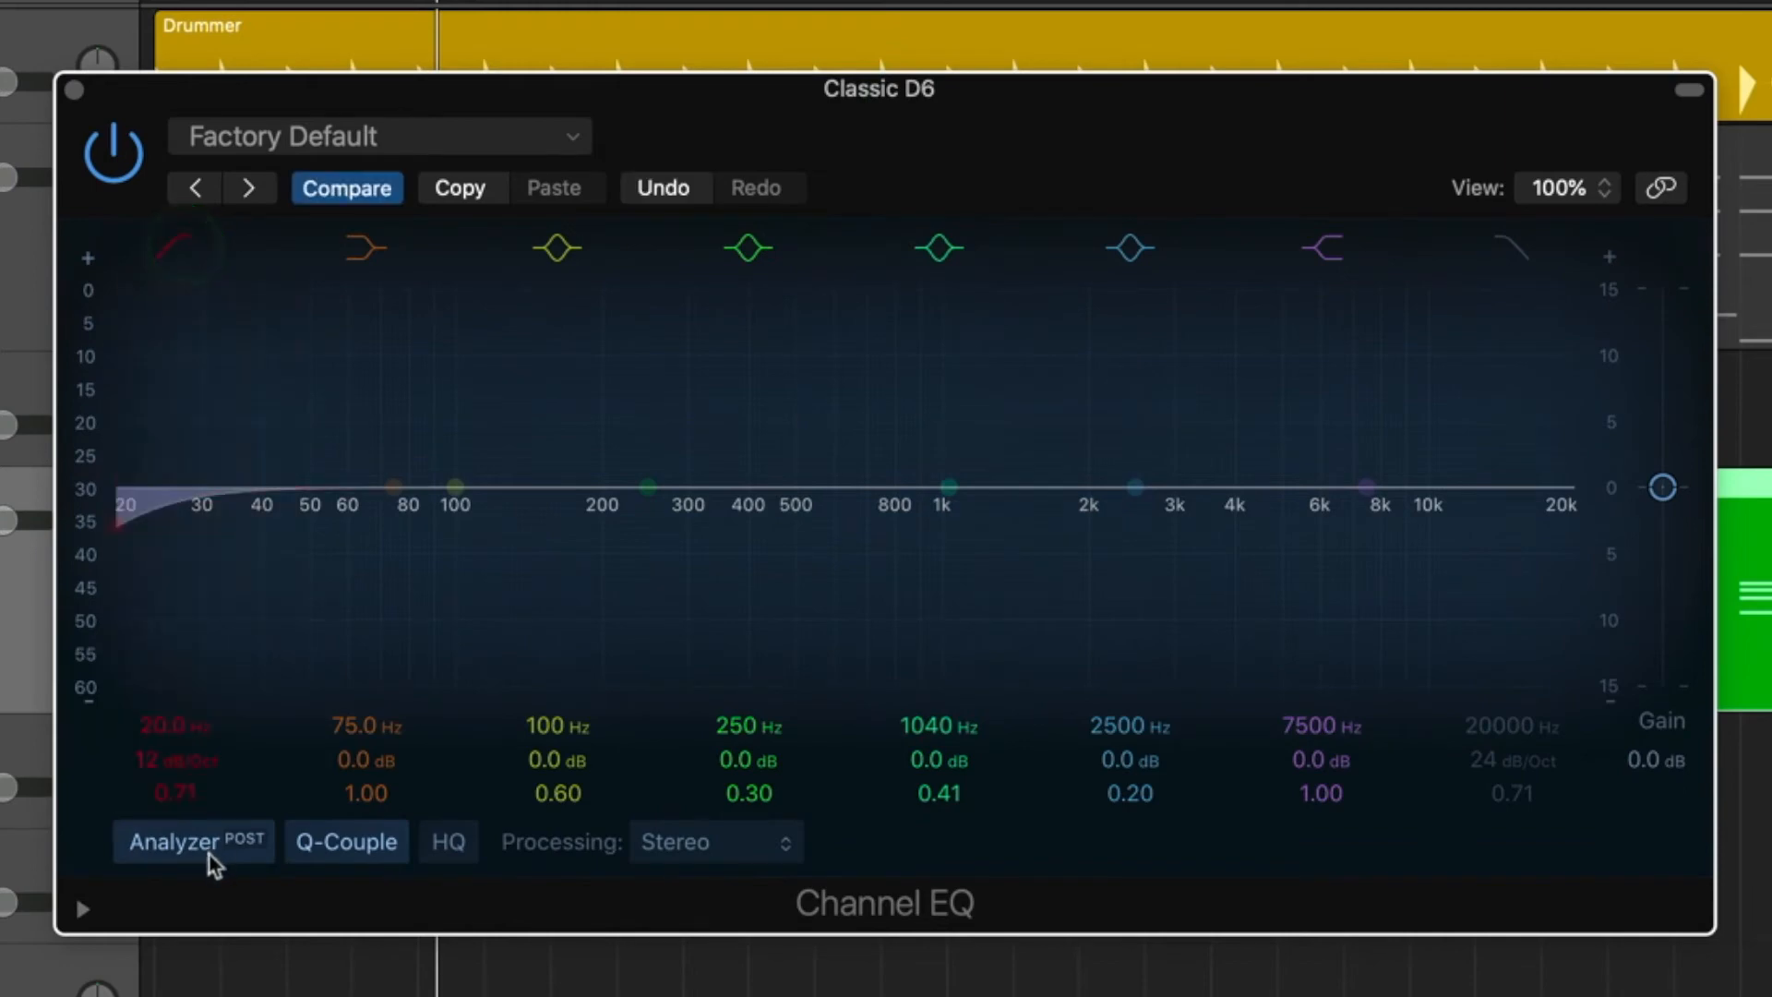
{"action": "left_click_drag", "start_coordinate": [182, 765], "coordinate": [182, 763]}
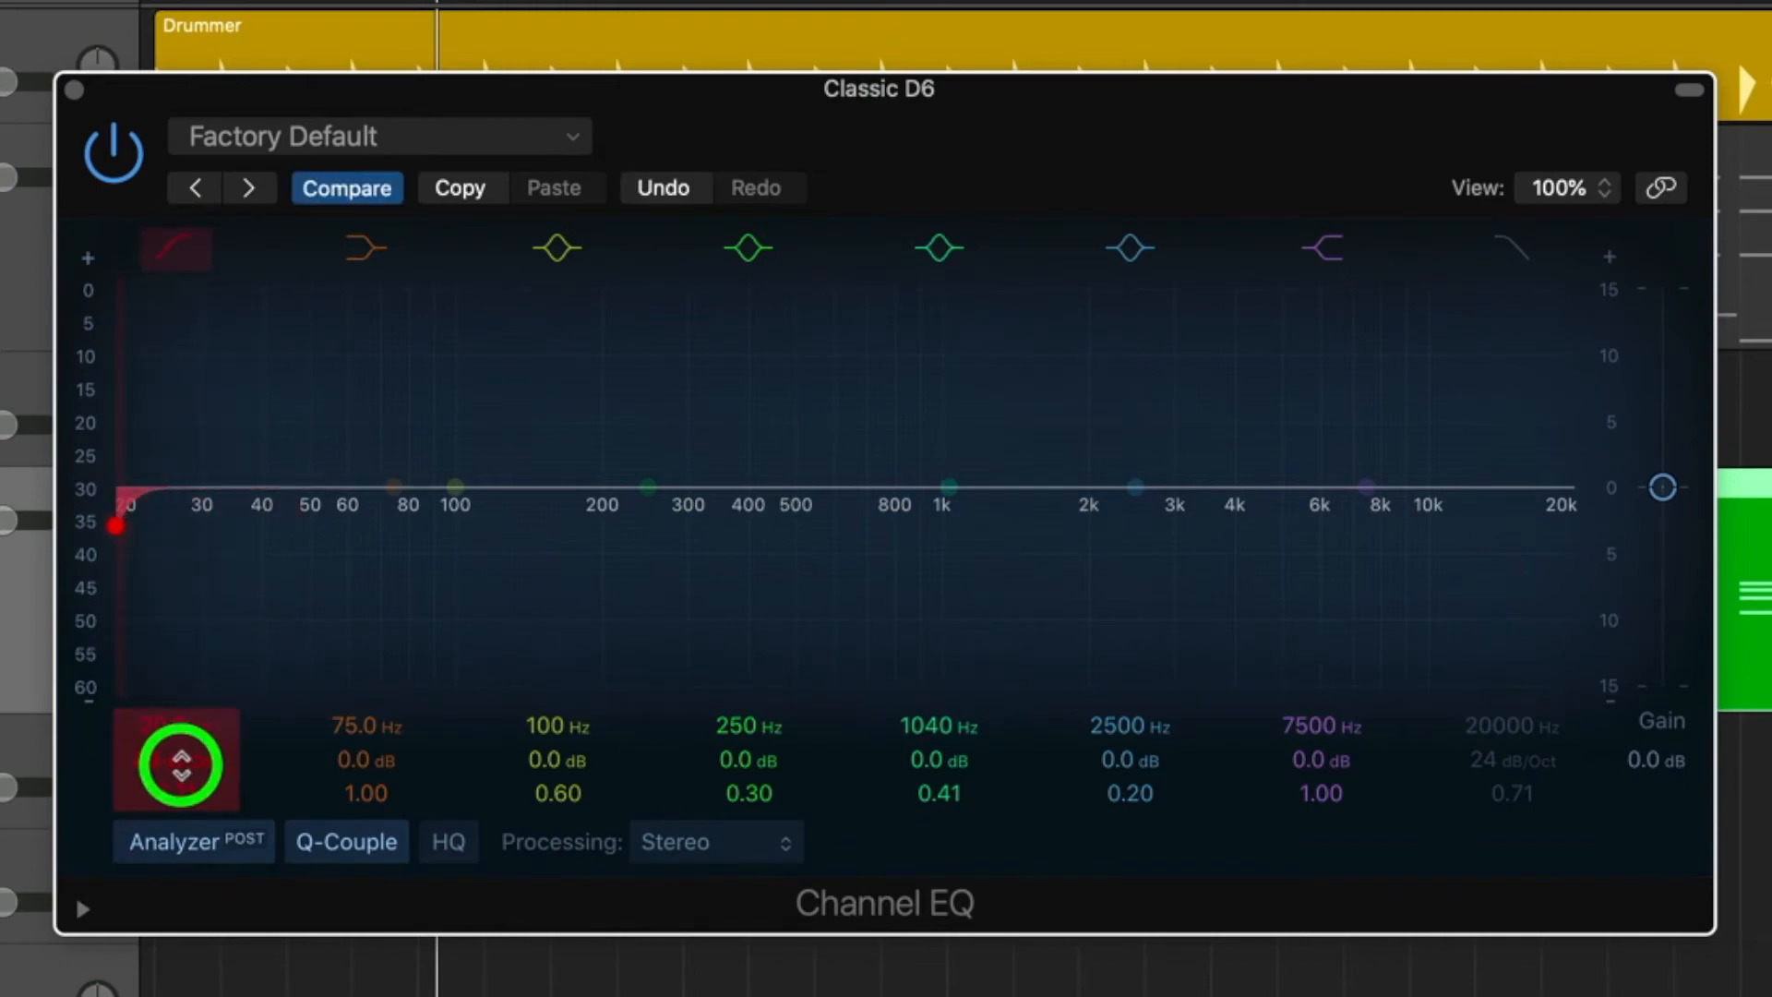
{"action": "left_click_drag", "start_coordinate": [170, 731], "coordinate": [171, 727]}
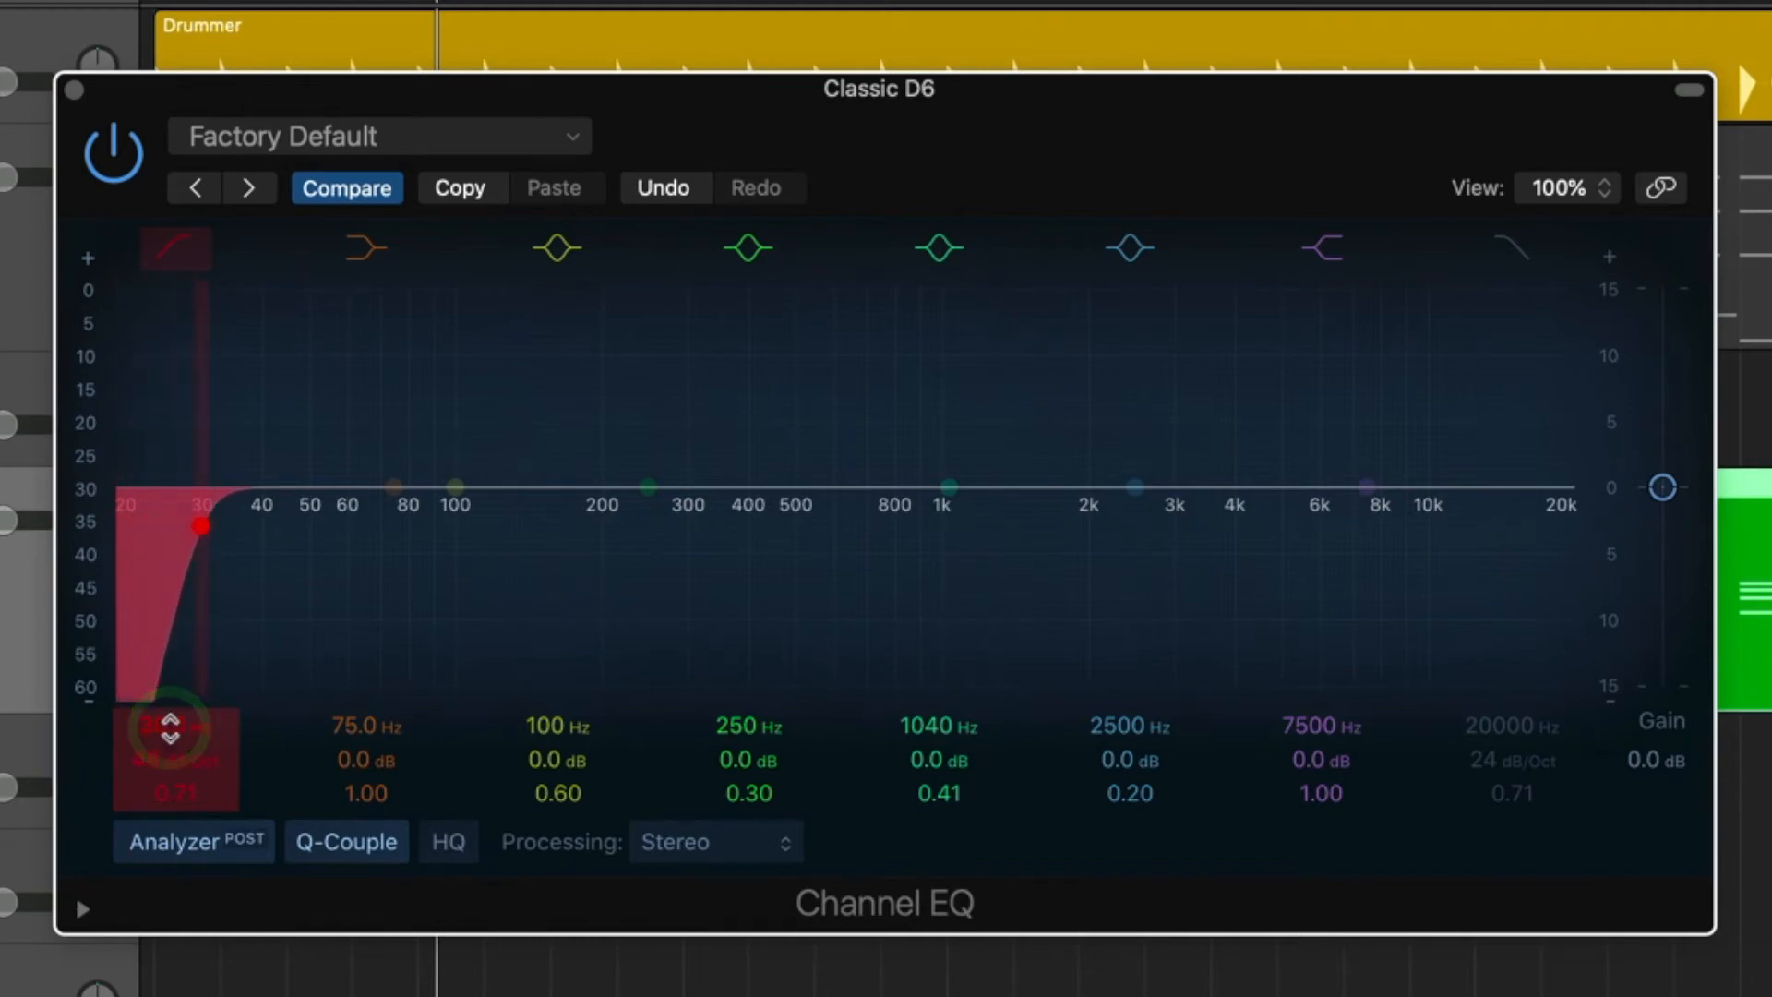
{"action": "scroll", "coordinate": [323, 673], "scroll_direction": "down", "scroll_amount": 2}
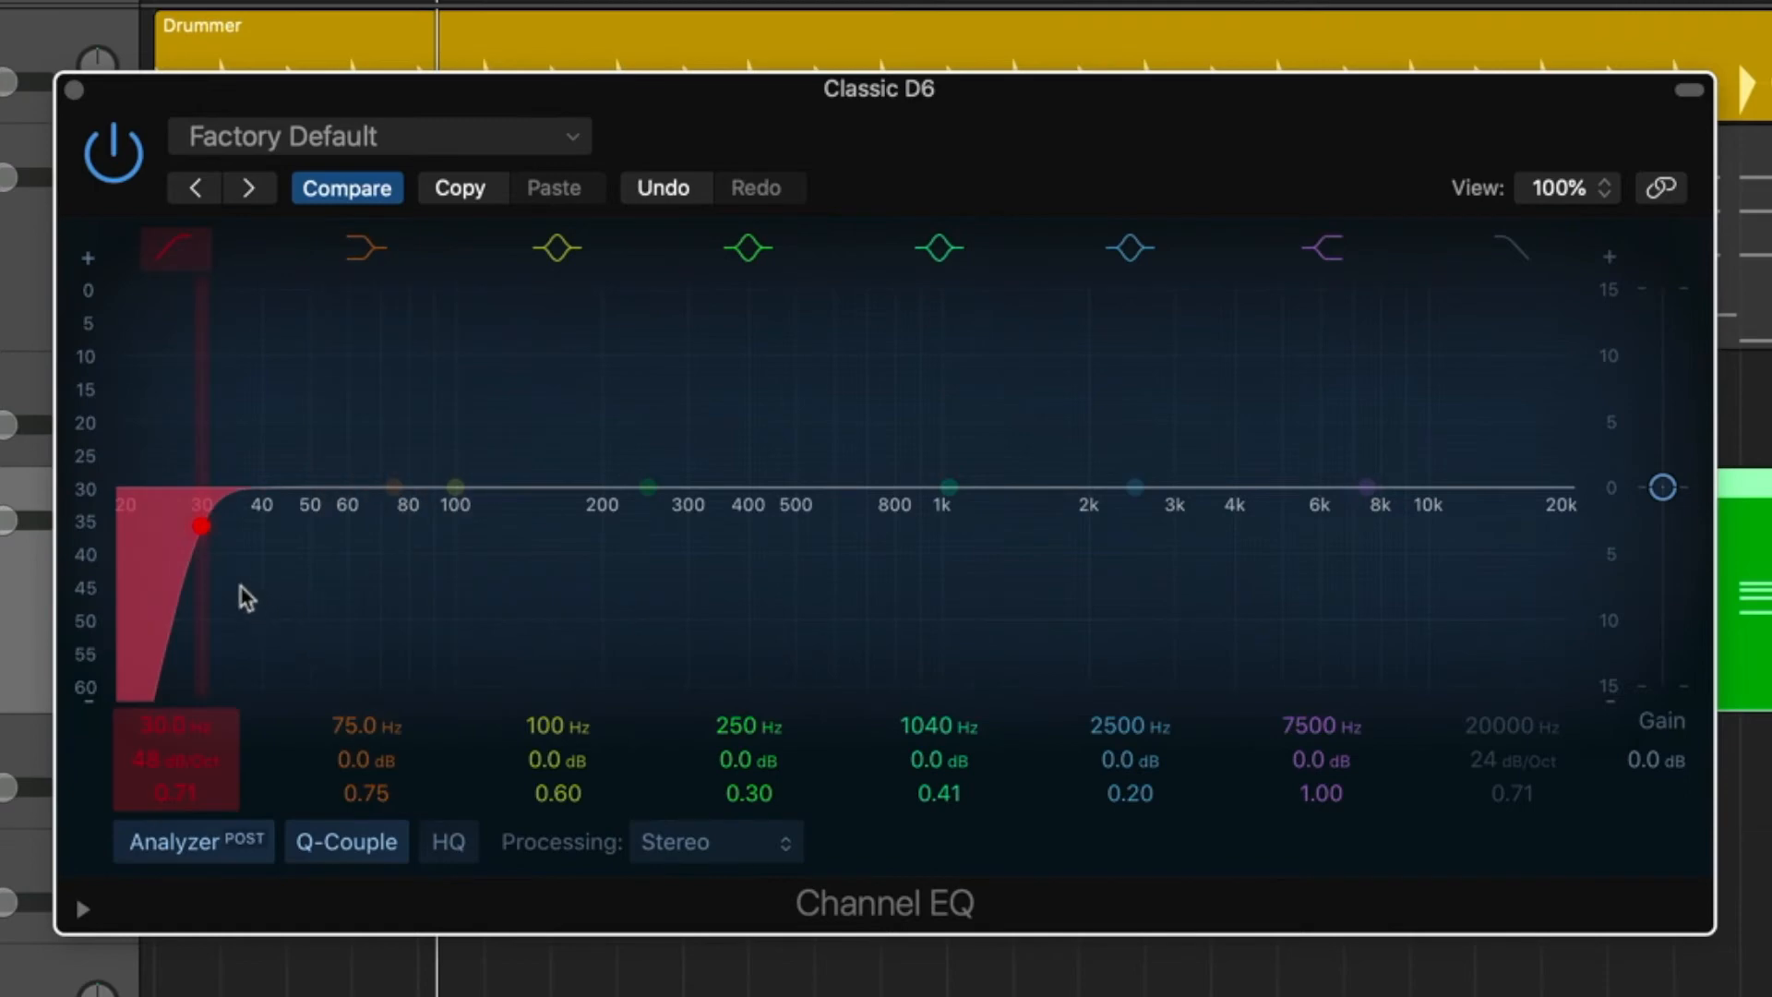
{"action": "scroll", "coordinate": [241, 593], "scroll_direction": "up", "scroll_amount": 5}
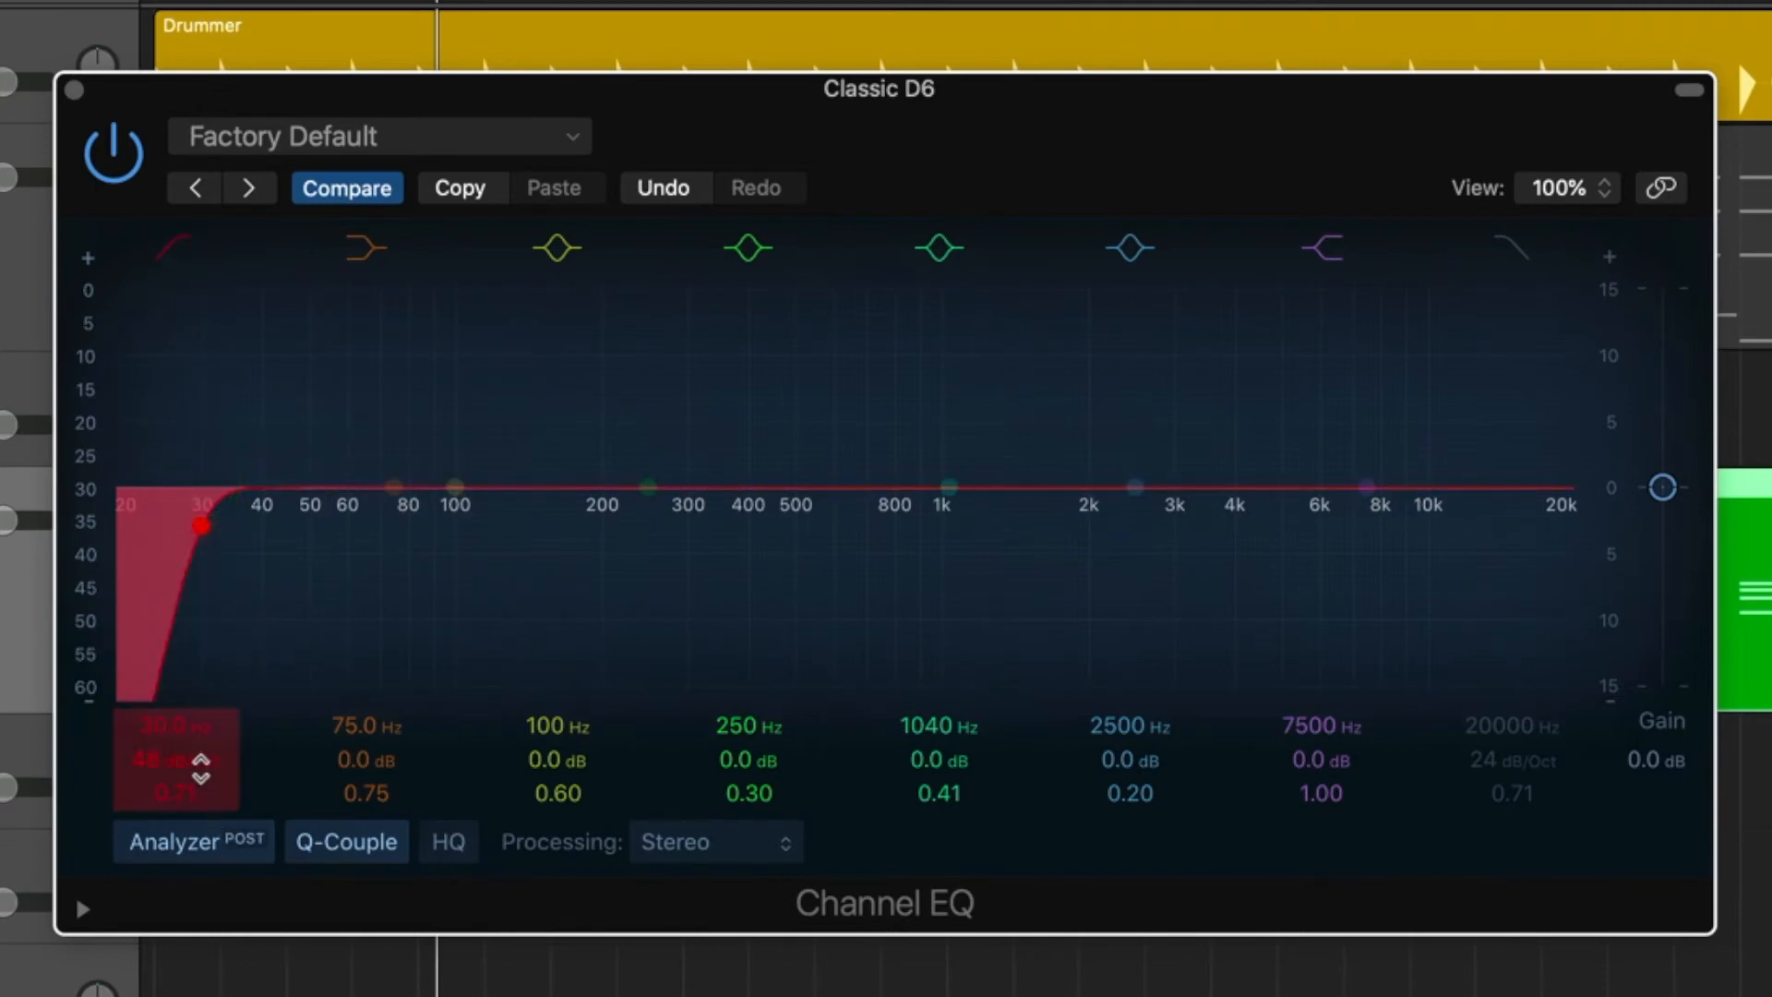
{"action": "left_click_drag", "start_coordinate": [188, 726], "coordinate": [188, 738]}
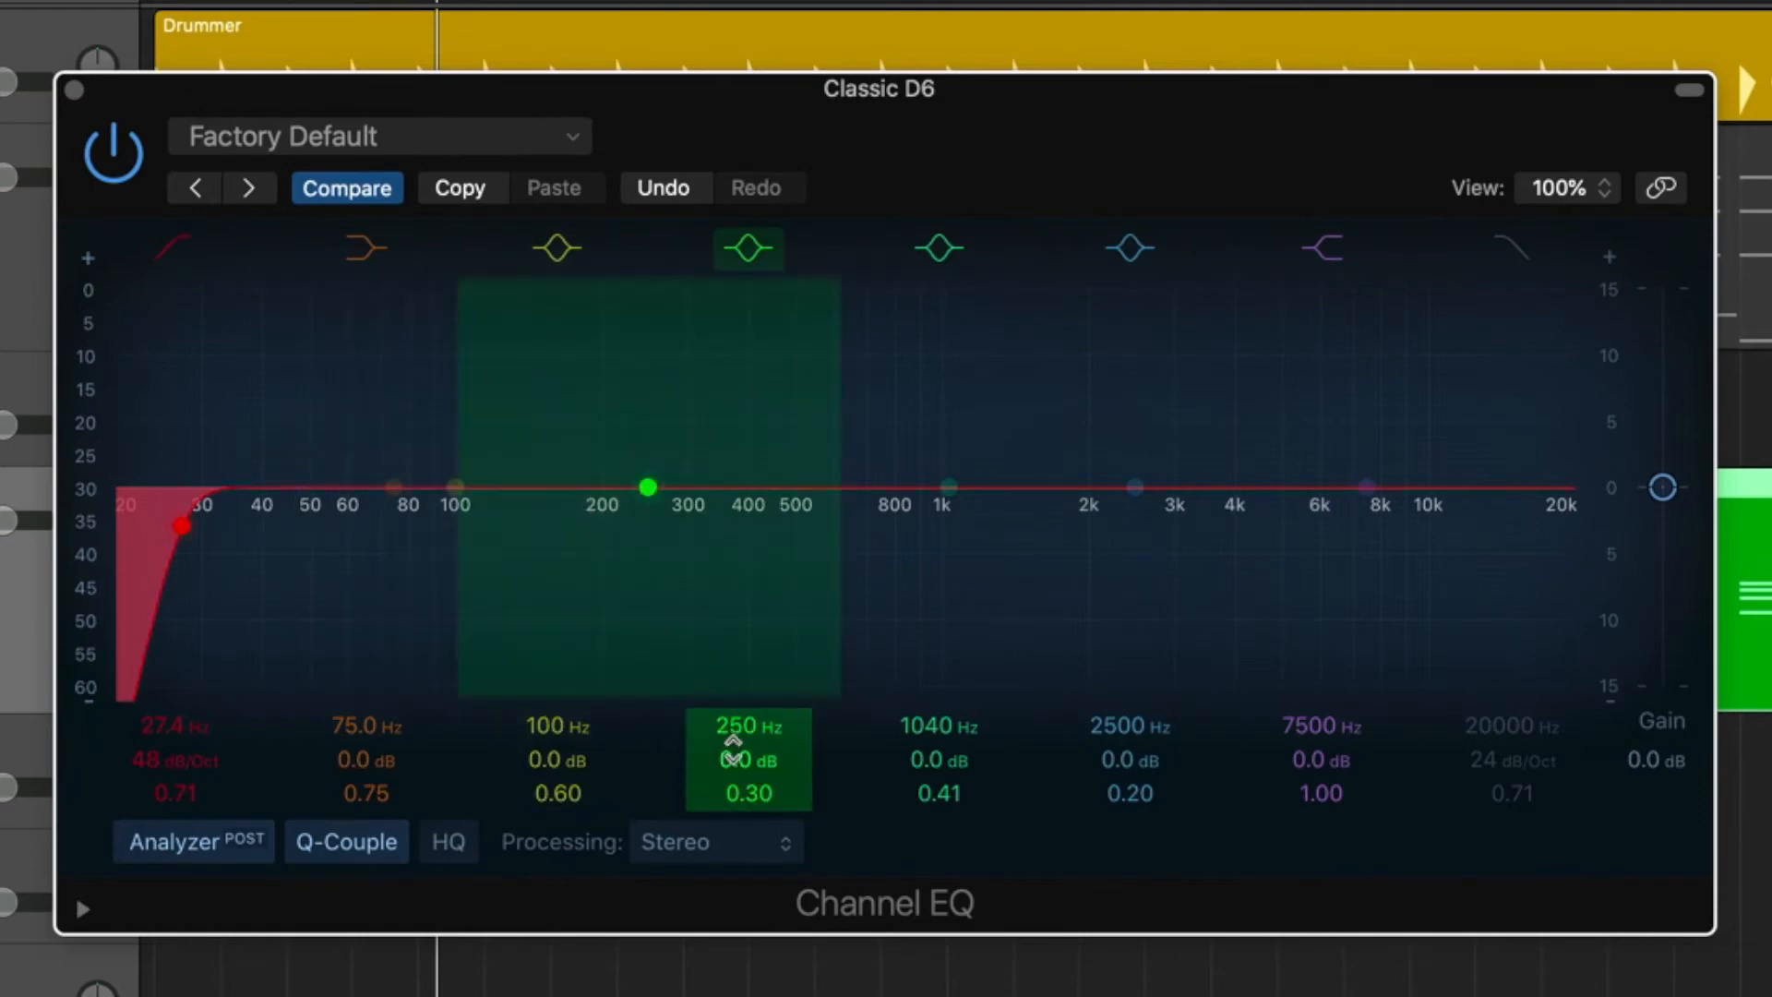
Raise the Channel EQ's 250 Hz band to +5.5 dB, adjust the band further, and close the plug-in window.
{"action": "left_click_drag", "start_coordinate": [744, 759], "coordinate": [748, 761]}
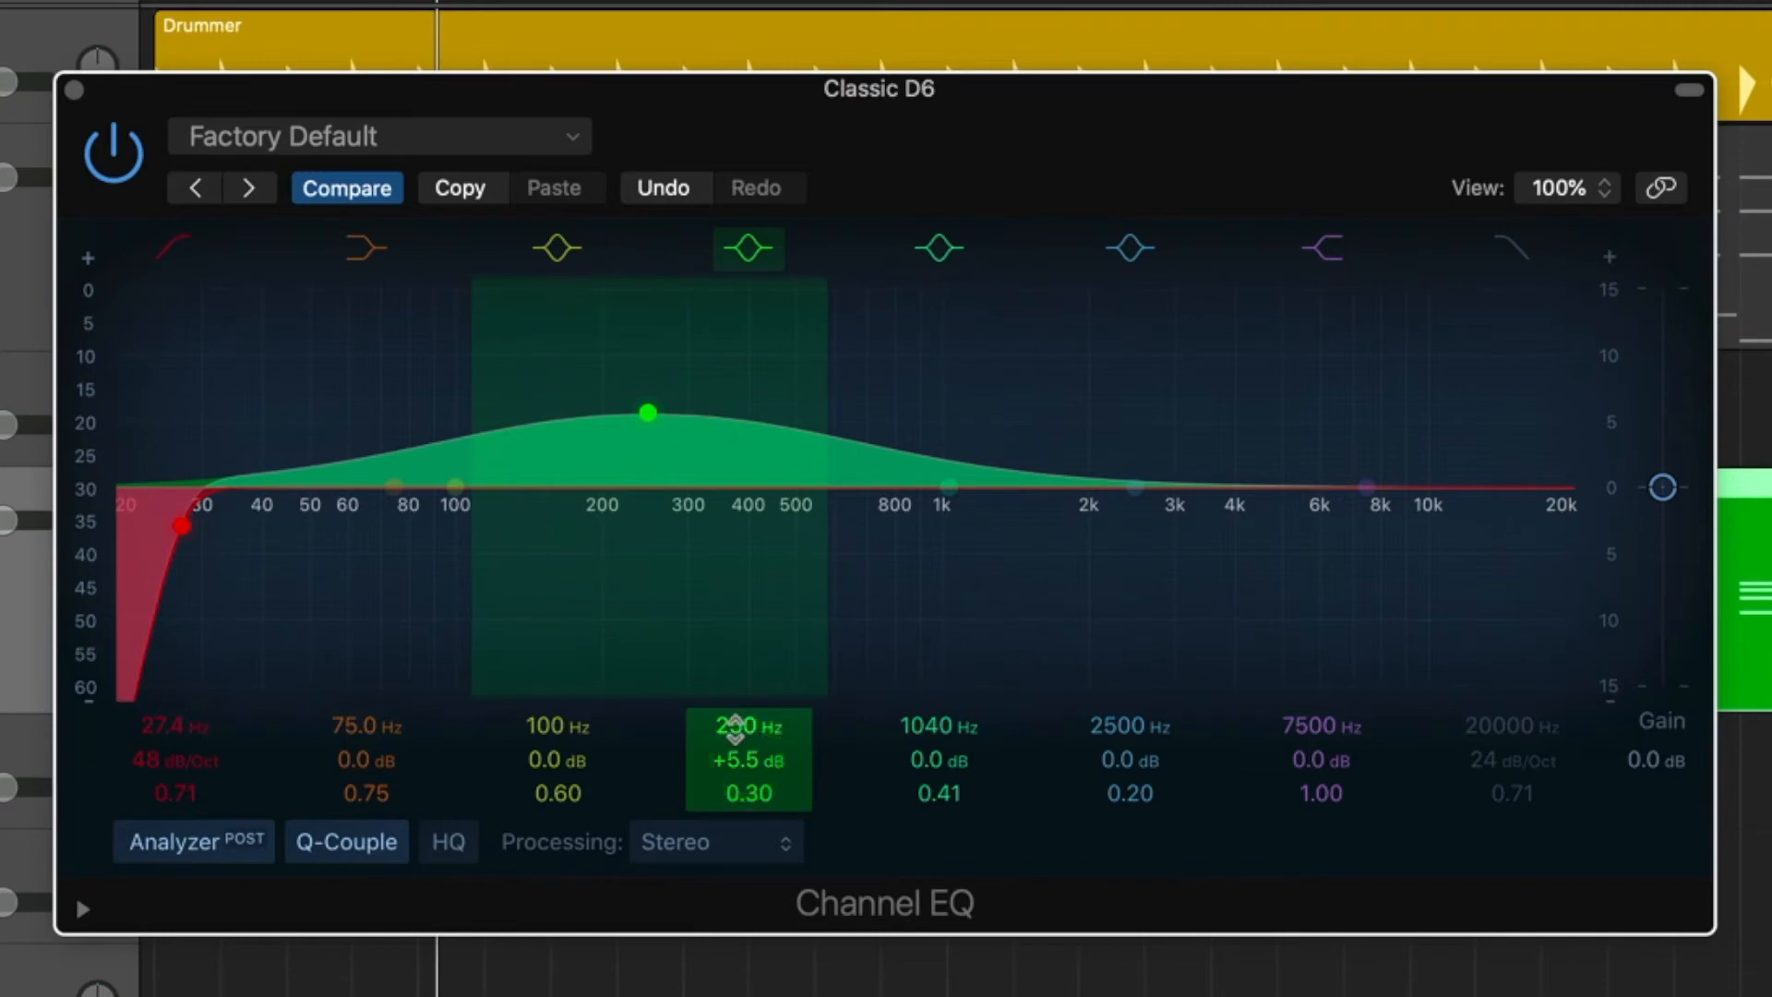
{"action": "mouse_move", "coordinate": [736, 730]}
{"action": "left_mouse_down"}
{"action": "mouse_move", "coordinate": [764, 796]}
{"action": "mouse_move", "coordinate": [751, 757]}
{"action": "left_mouse_up"}
{"action": "left_click", "coordinate": [73, 89]}
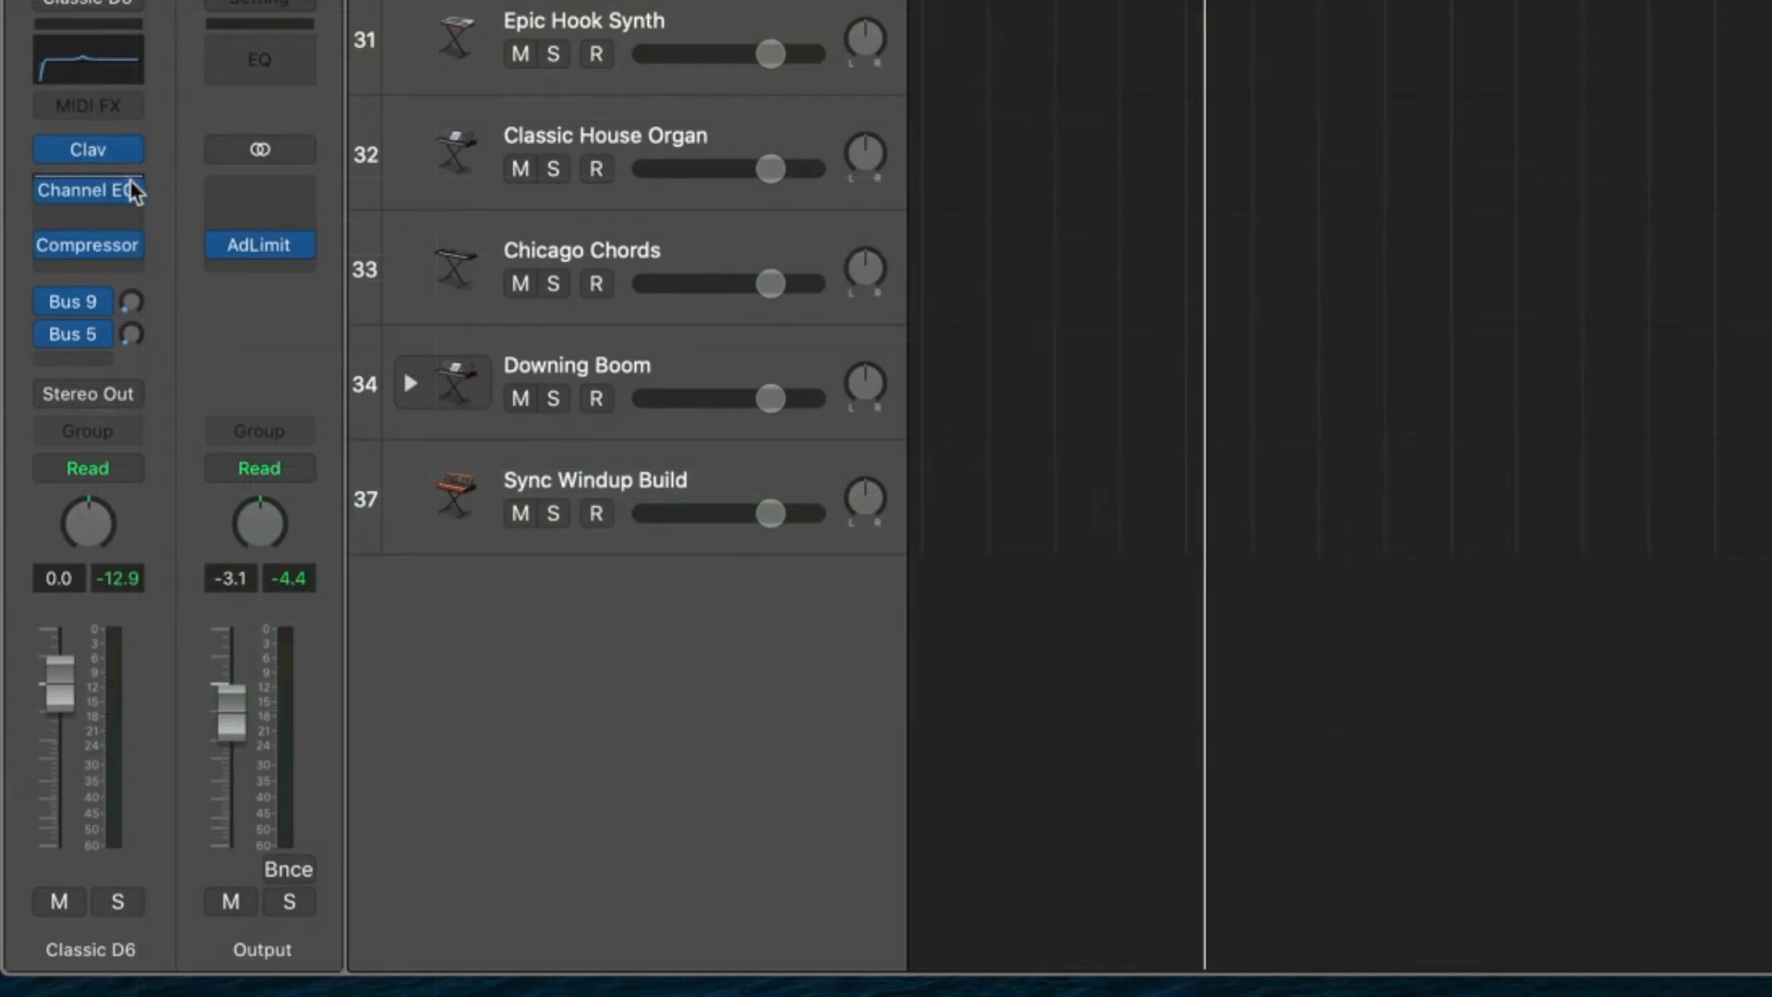
Replace the Channel EQ on the Classic D6 channel strip with a stereo Match EQ.
{"action": "left_click", "coordinate": [134, 191]}
{"action": "mouse_move", "coordinate": [266, 697]}
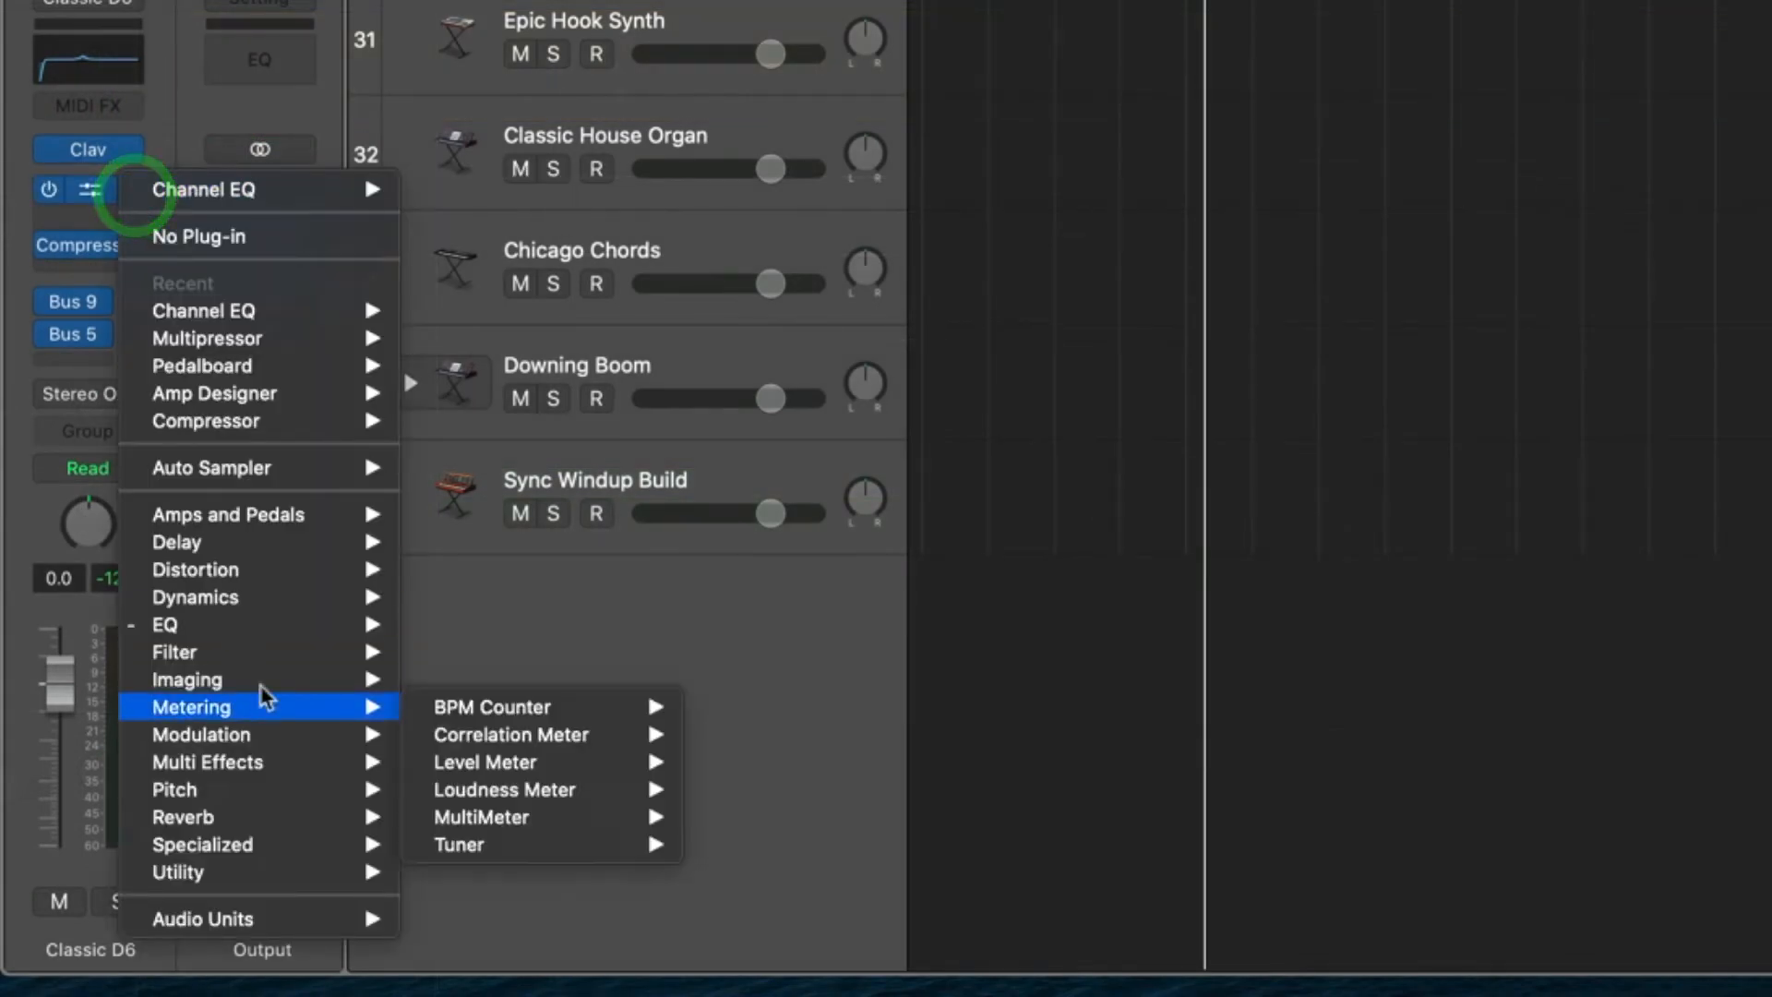
{"action": "mouse_move", "coordinate": [253, 625]}
{"action": "mouse_move", "coordinate": [571, 659]}
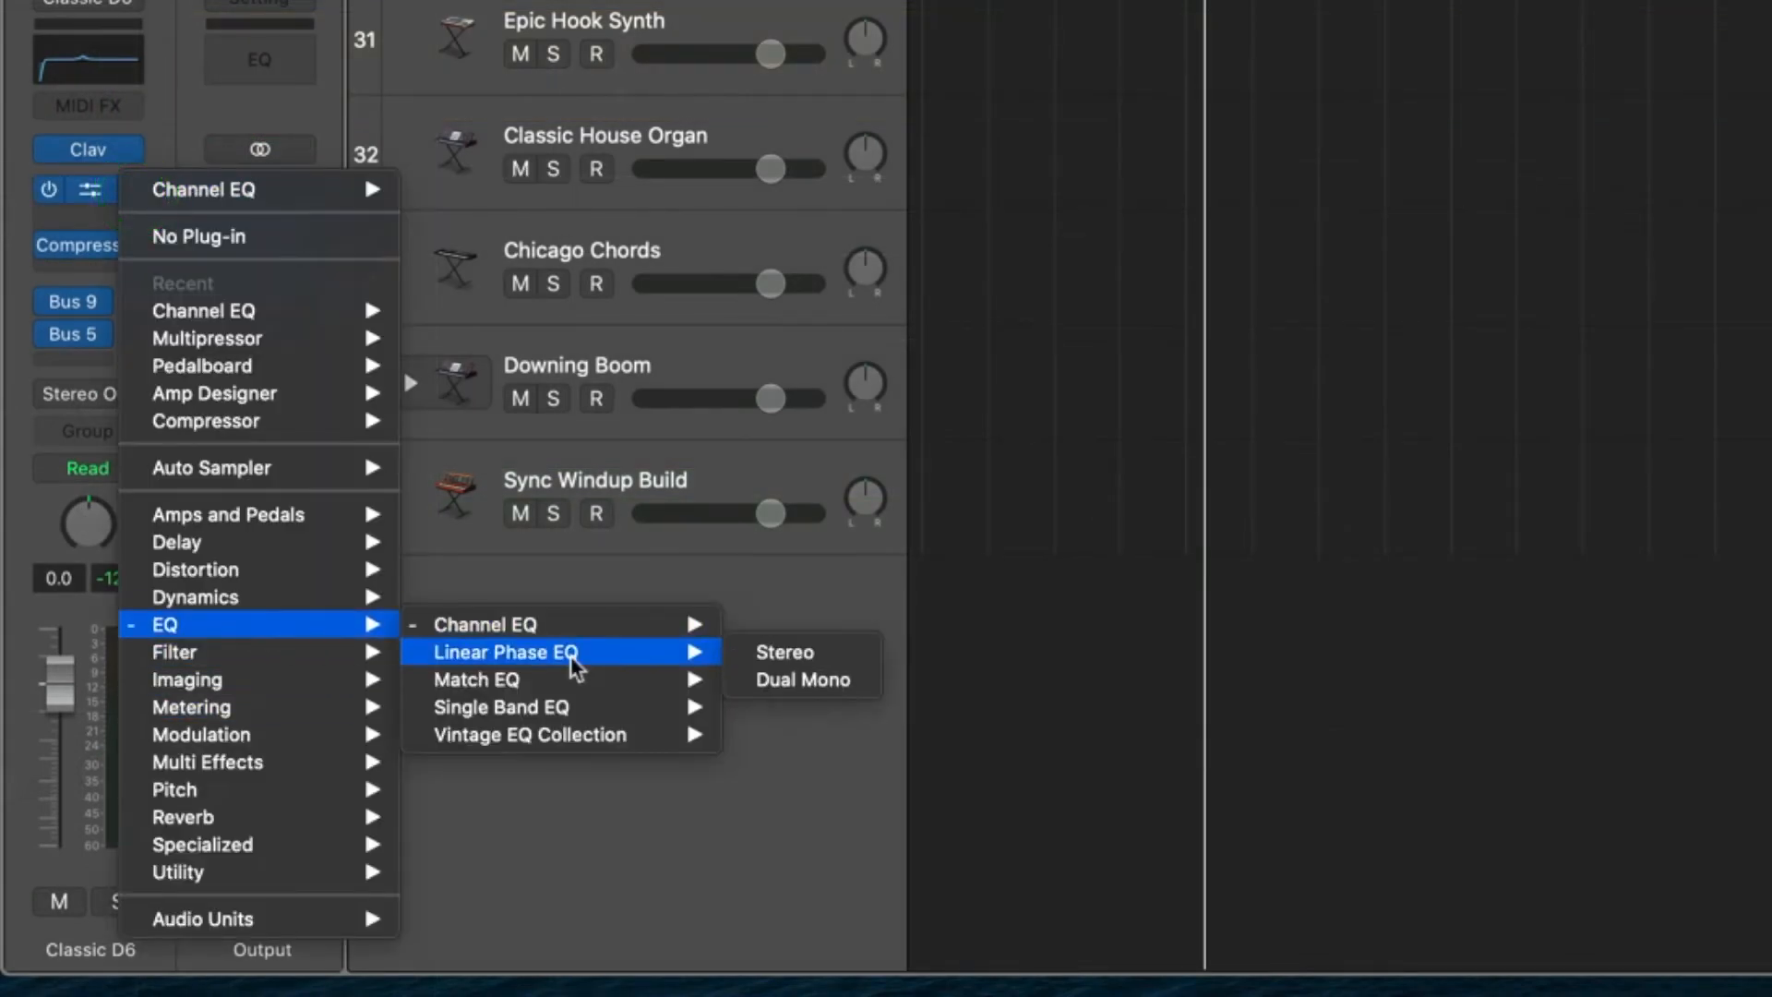
{"action": "mouse_move", "coordinate": [539, 684]}
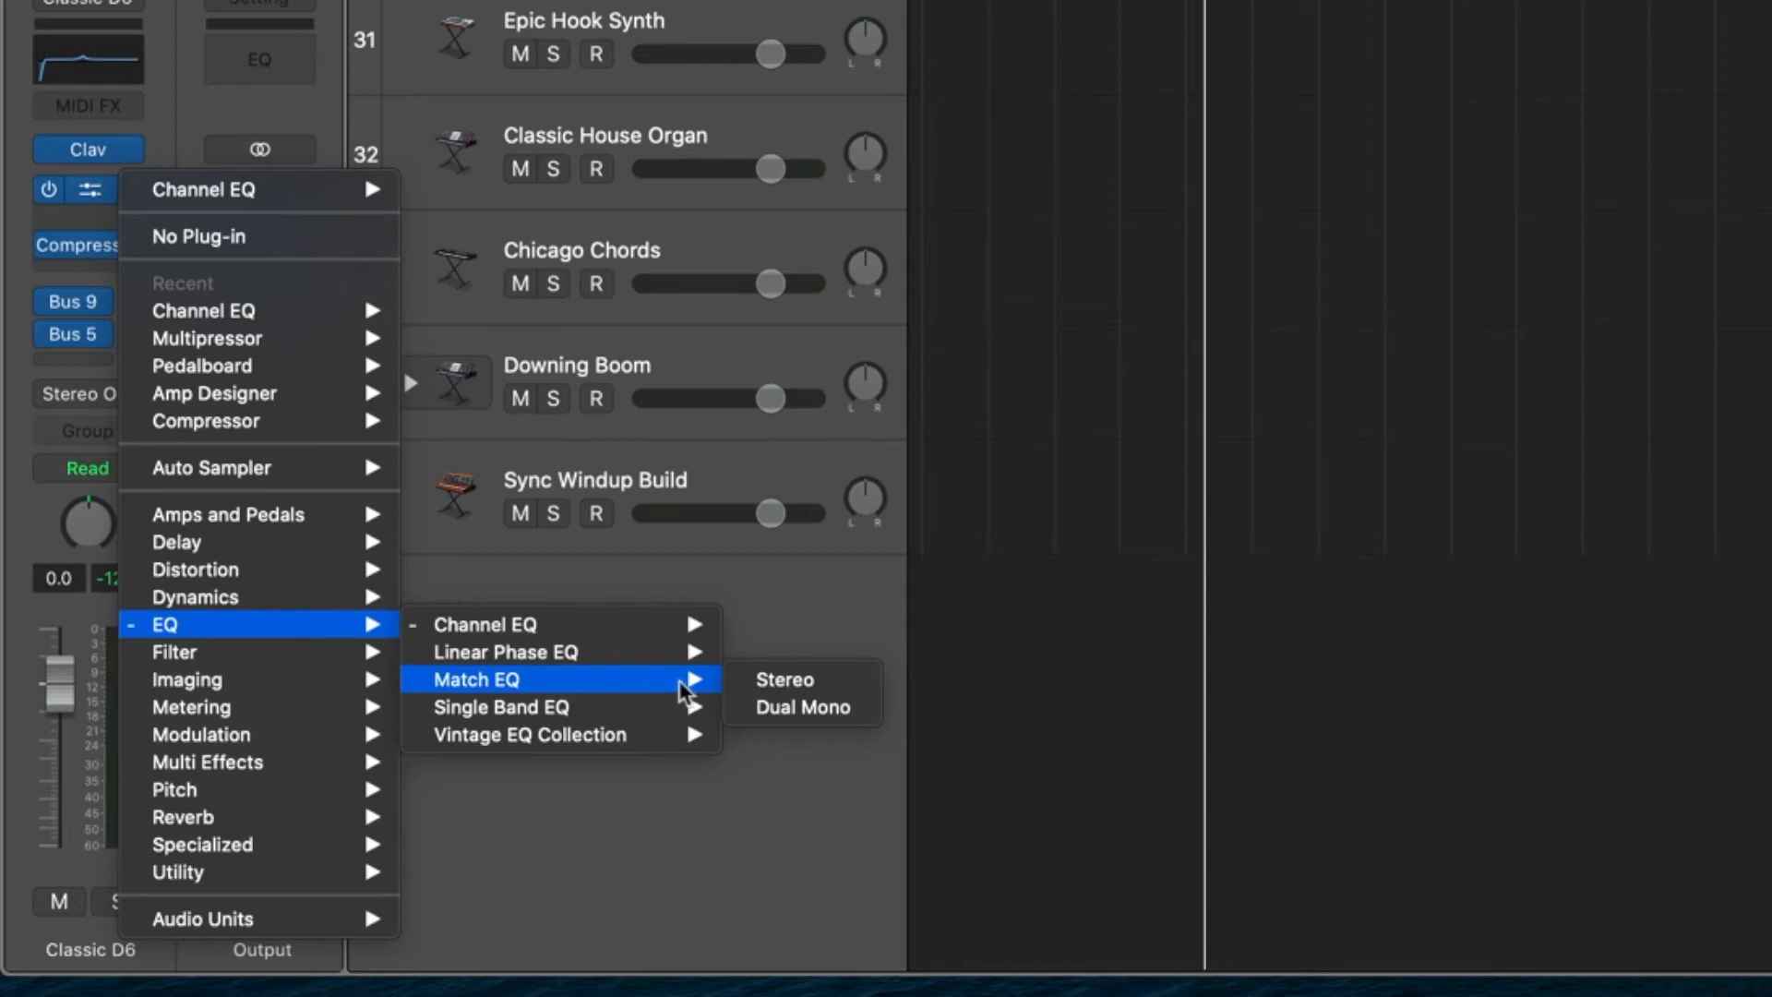
{"action": "left_click", "coordinate": [780, 681]}
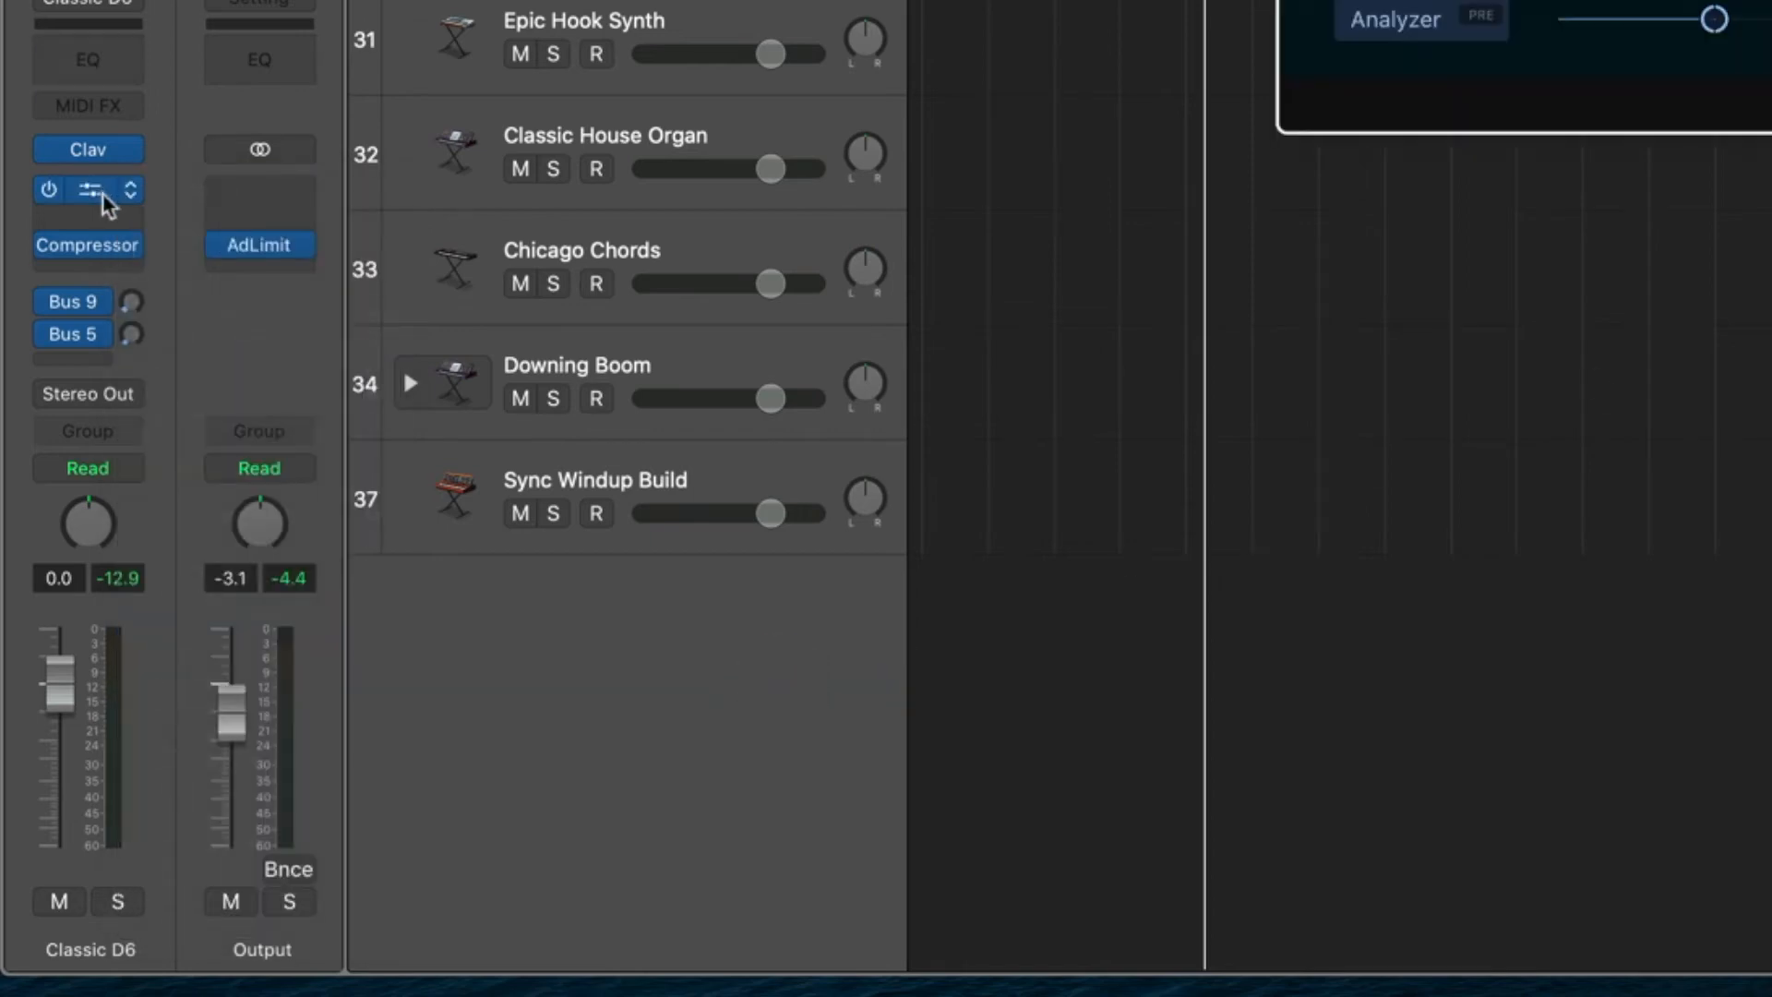
Examine the EQ and Filter plug-in choices for the Match EQ slot, including the Vintage EQ Collection, without changing the plug-in.
{"action": "left_click", "coordinate": [132, 190]}
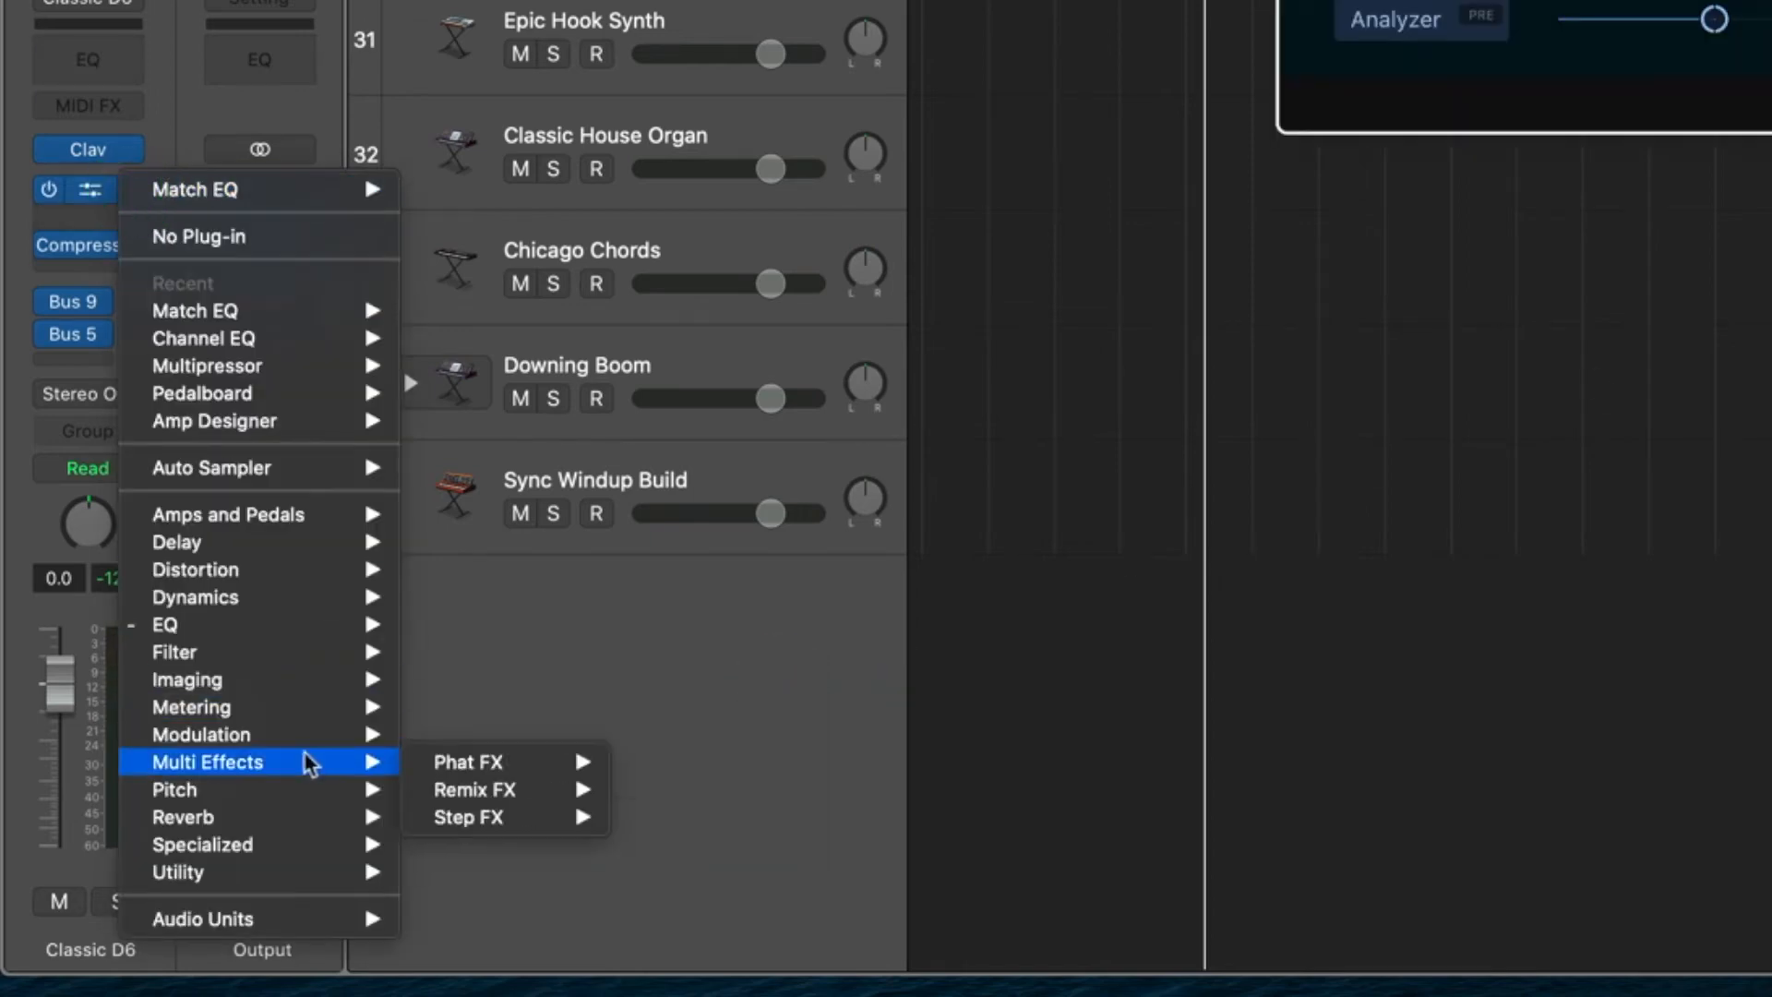
{"action": "mouse_move", "coordinate": [285, 626]}
{"action": "mouse_move", "coordinate": [590, 709]}
{"action": "mouse_move", "coordinate": [588, 744]}
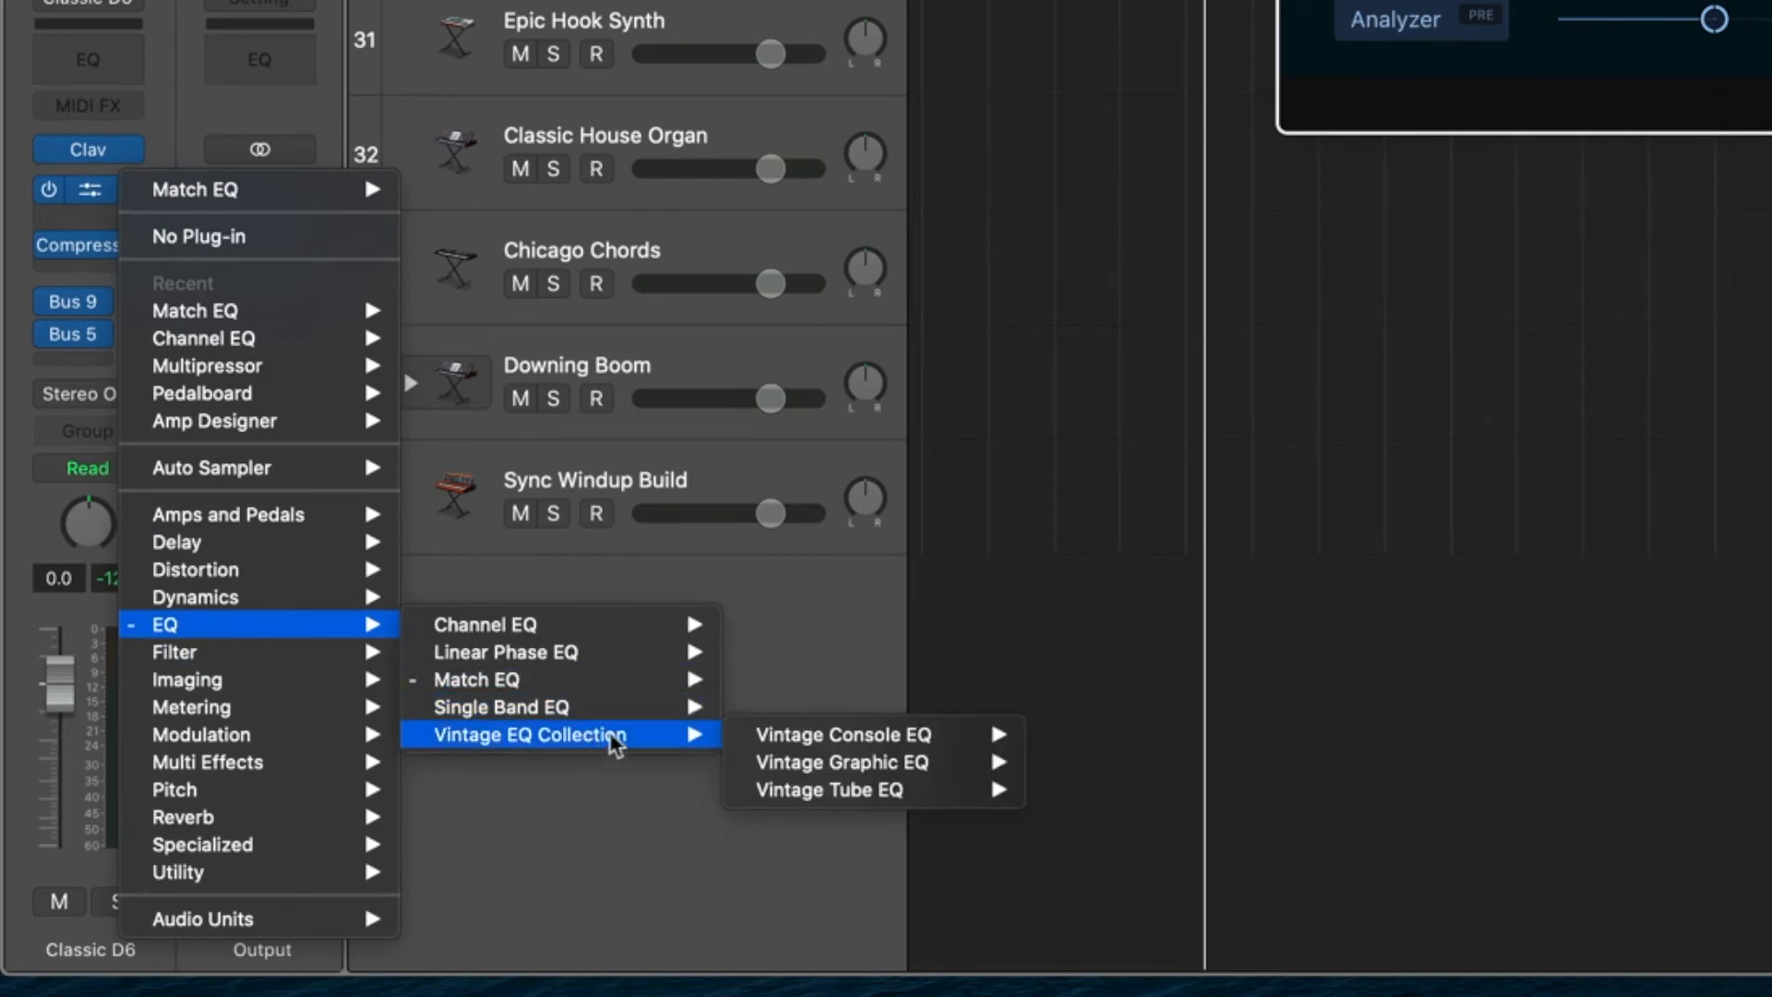
{"action": "mouse_move", "coordinate": [238, 658]}
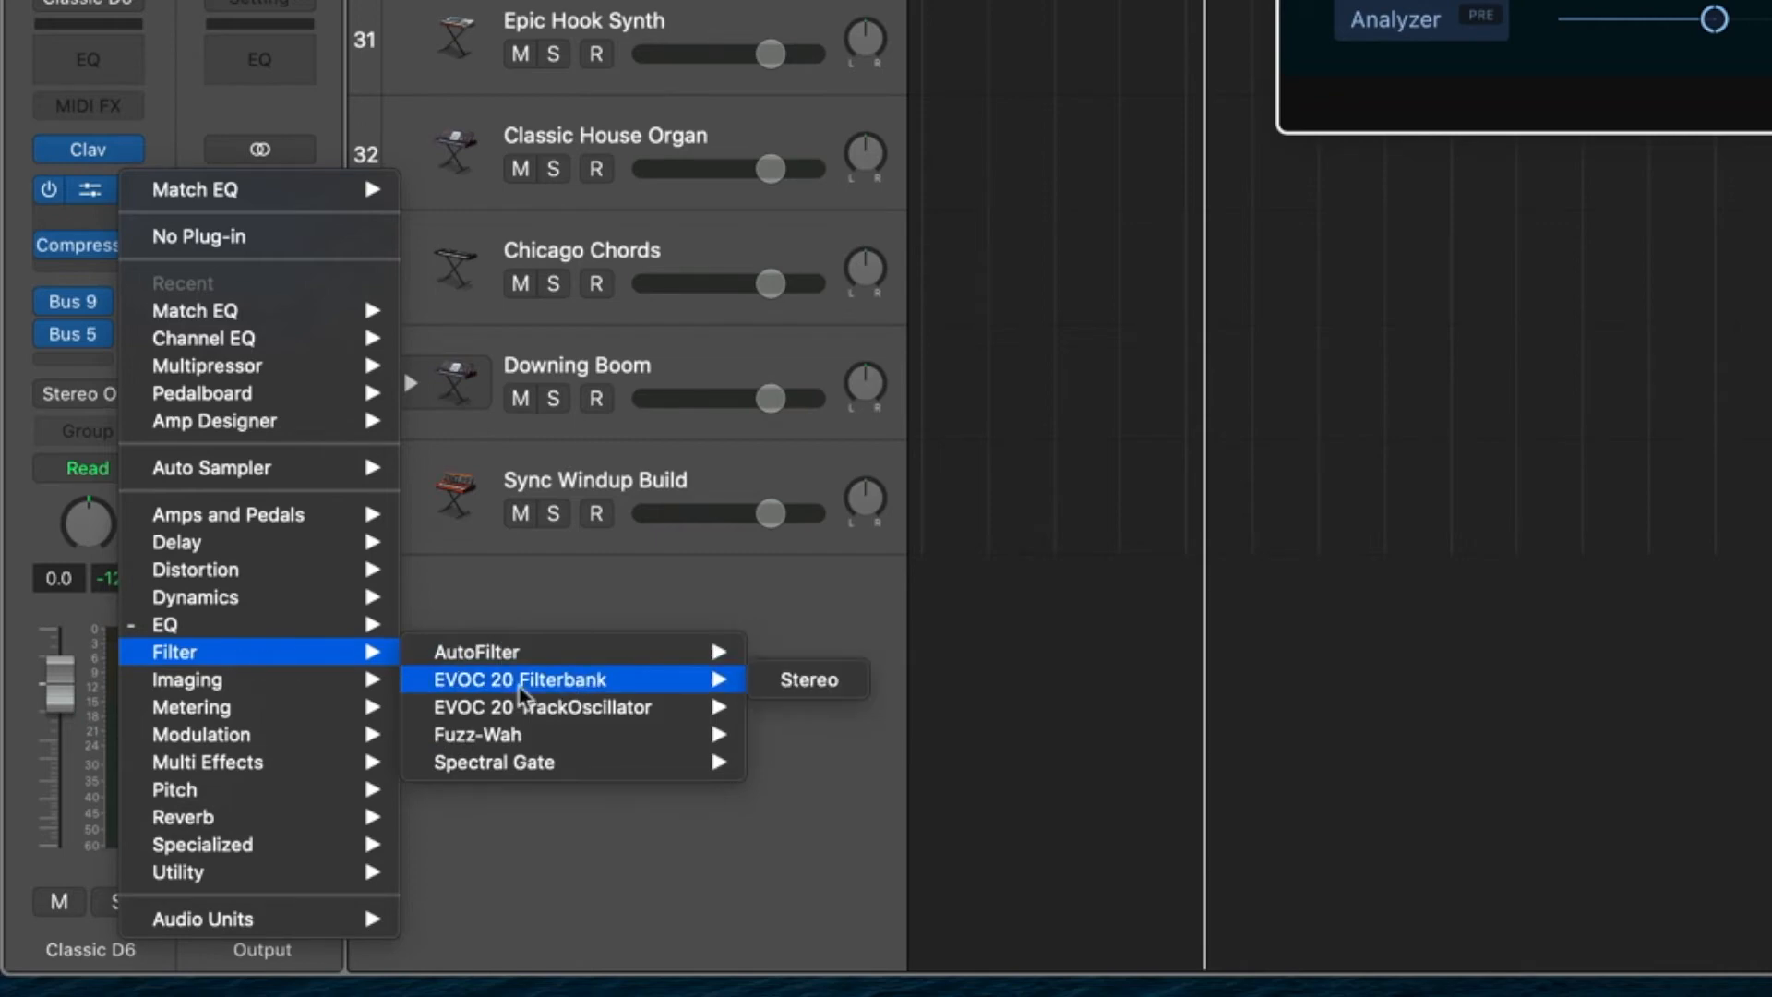
{"action": "mouse_move", "coordinate": [512, 707]}
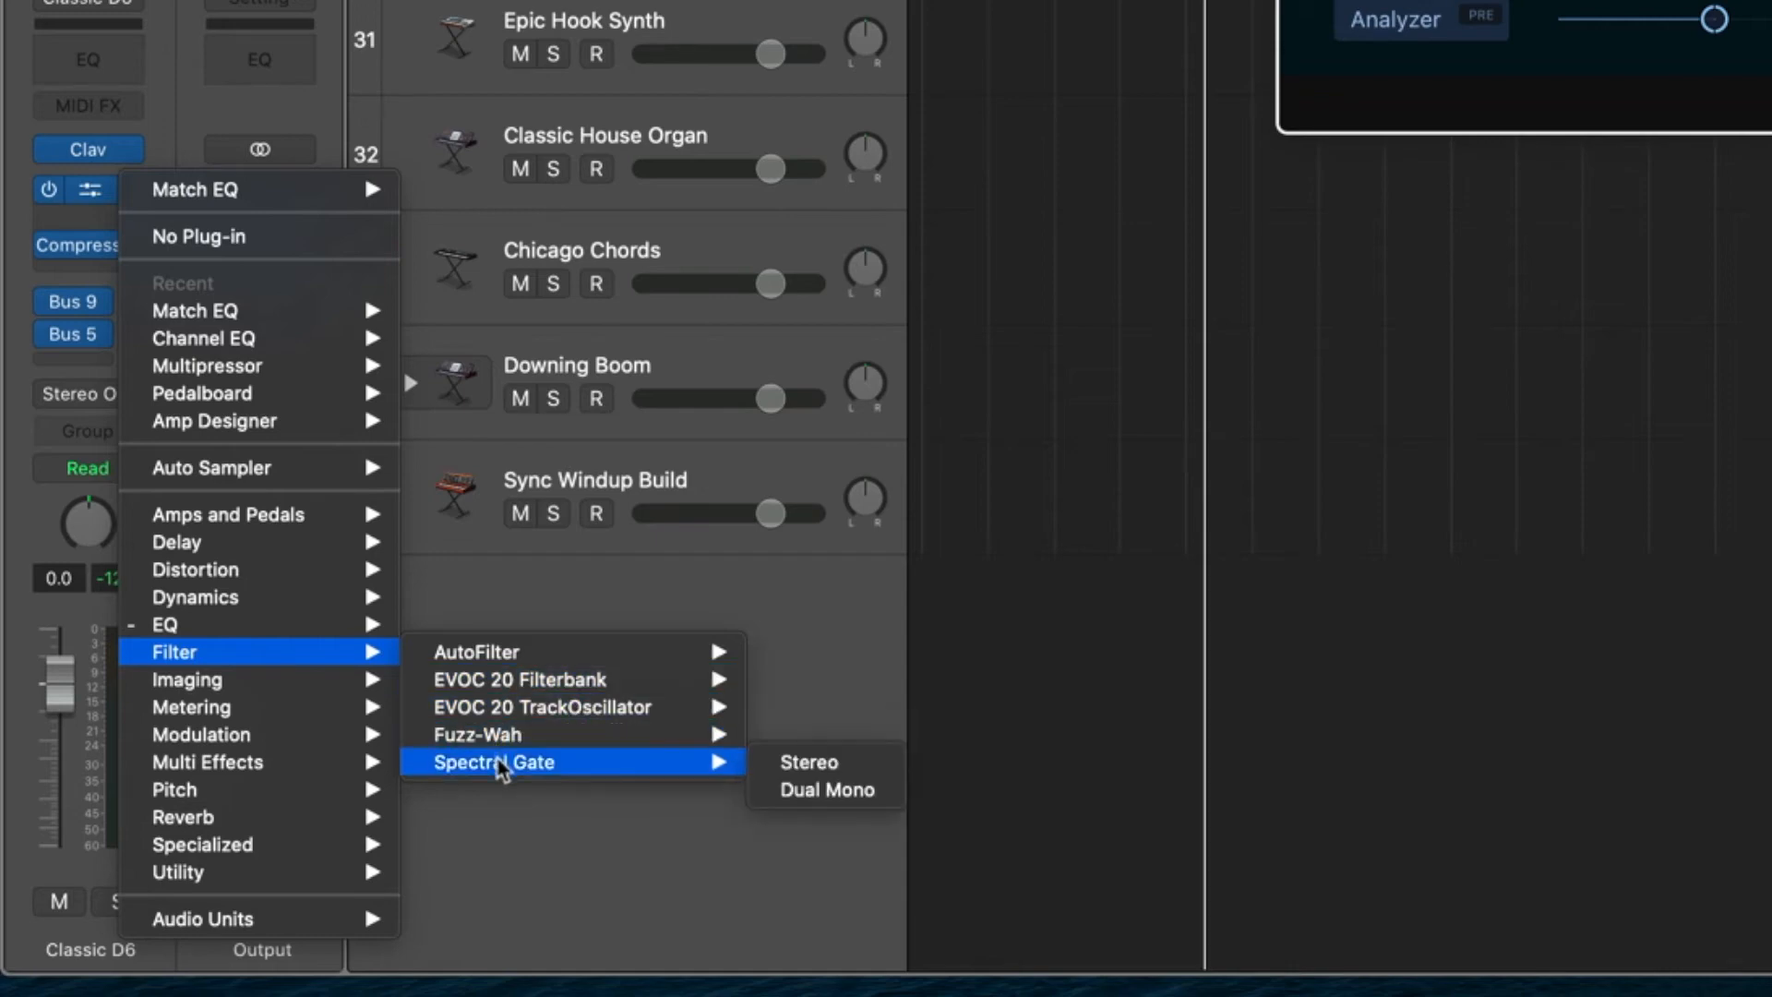
{"action": "left_click", "coordinate": [252, 694]}
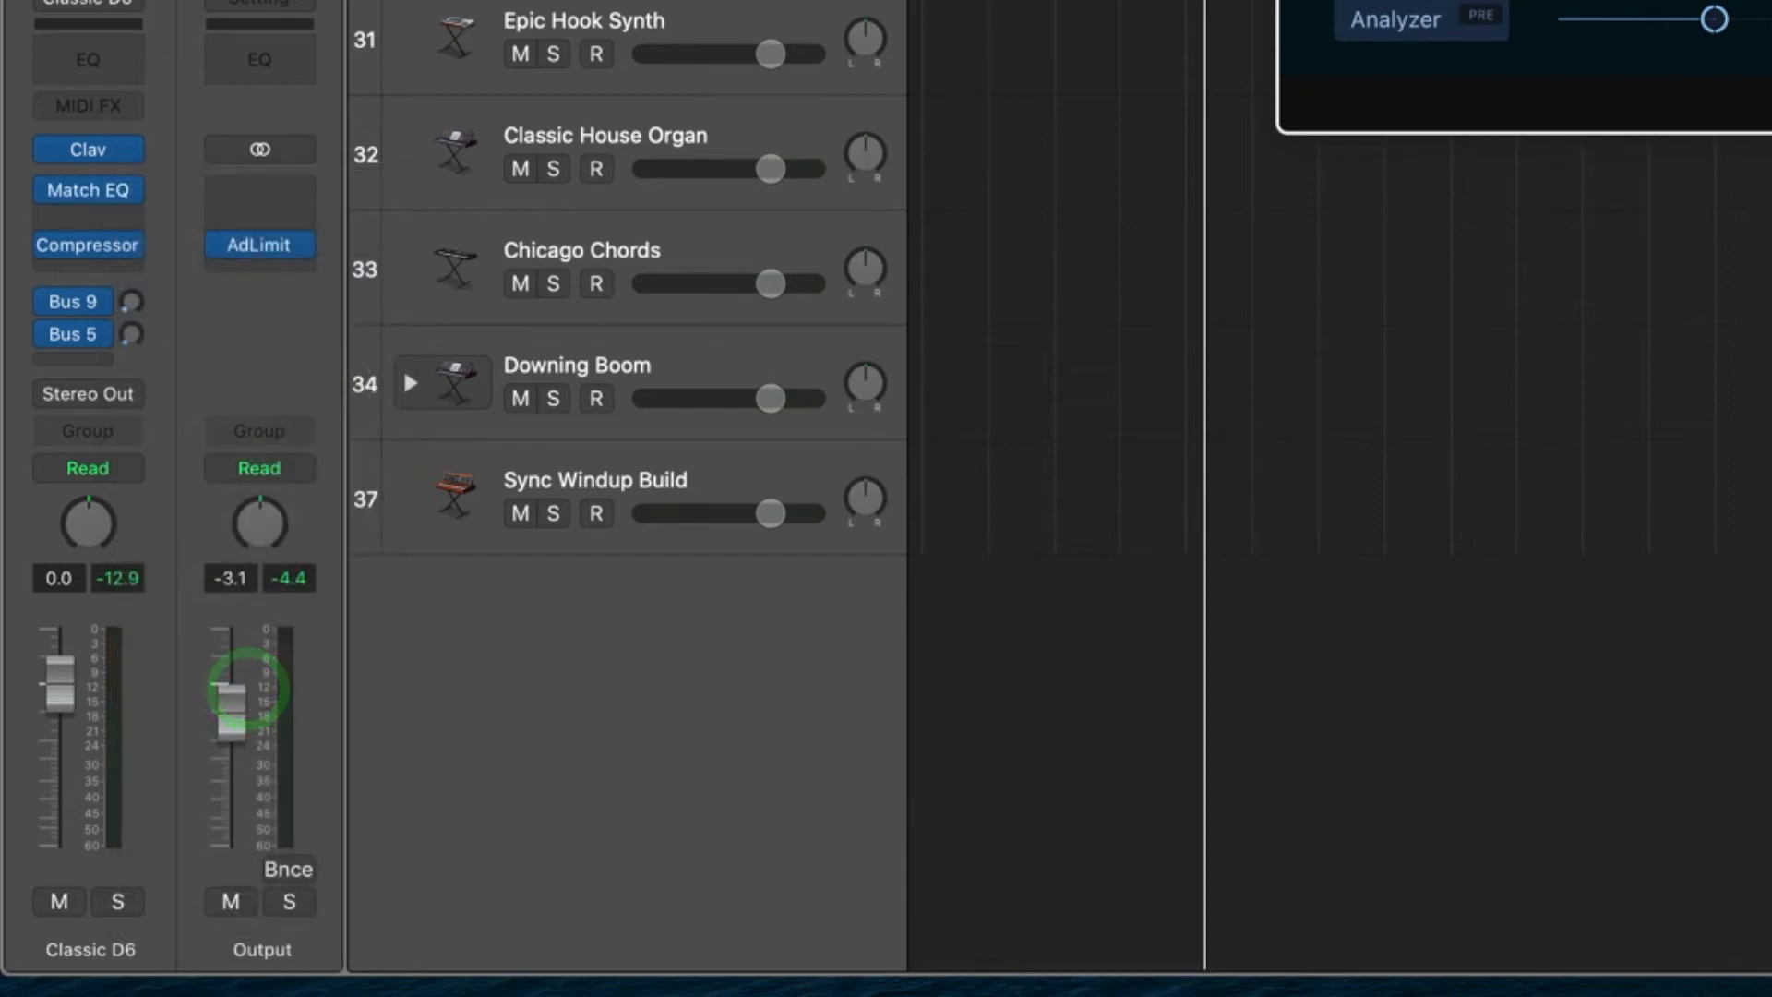
Replace the Match EQ on the Classic D6 channel strip with a Level Meter, reposition its window, and play the project to monitor the level.
{"action": "left_click", "coordinate": [129, 189]}
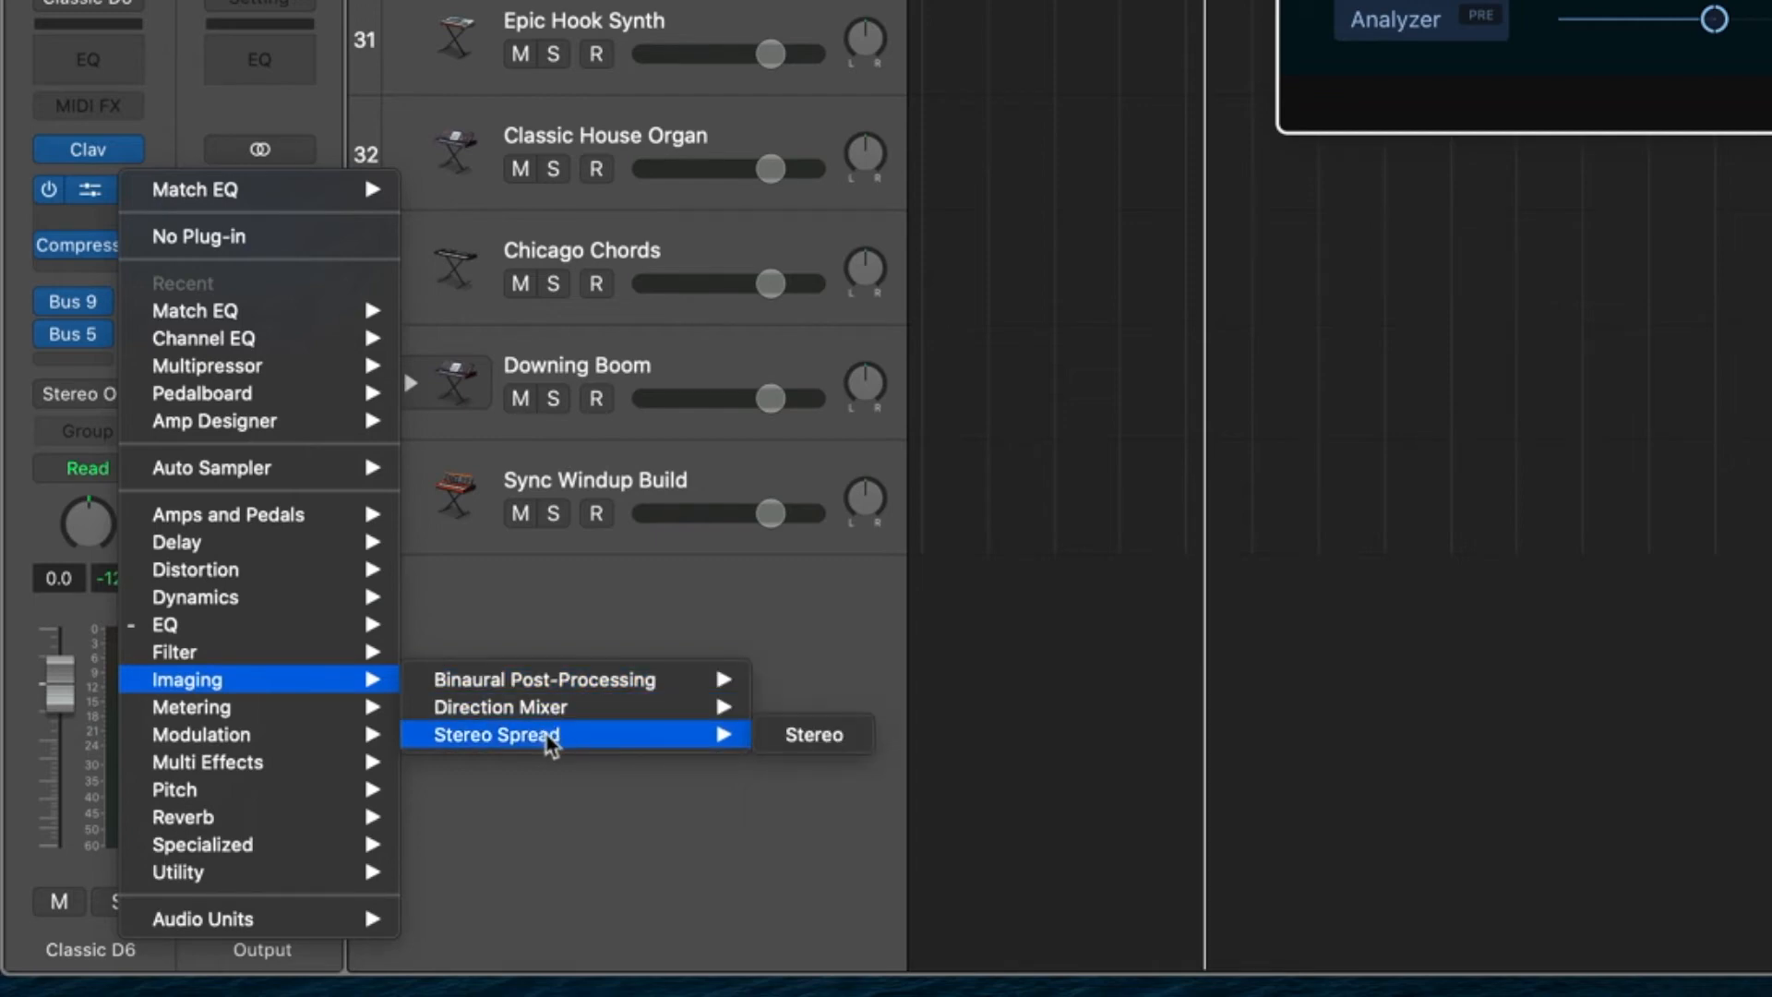
{"action": "mouse_move", "coordinate": [228, 715]}
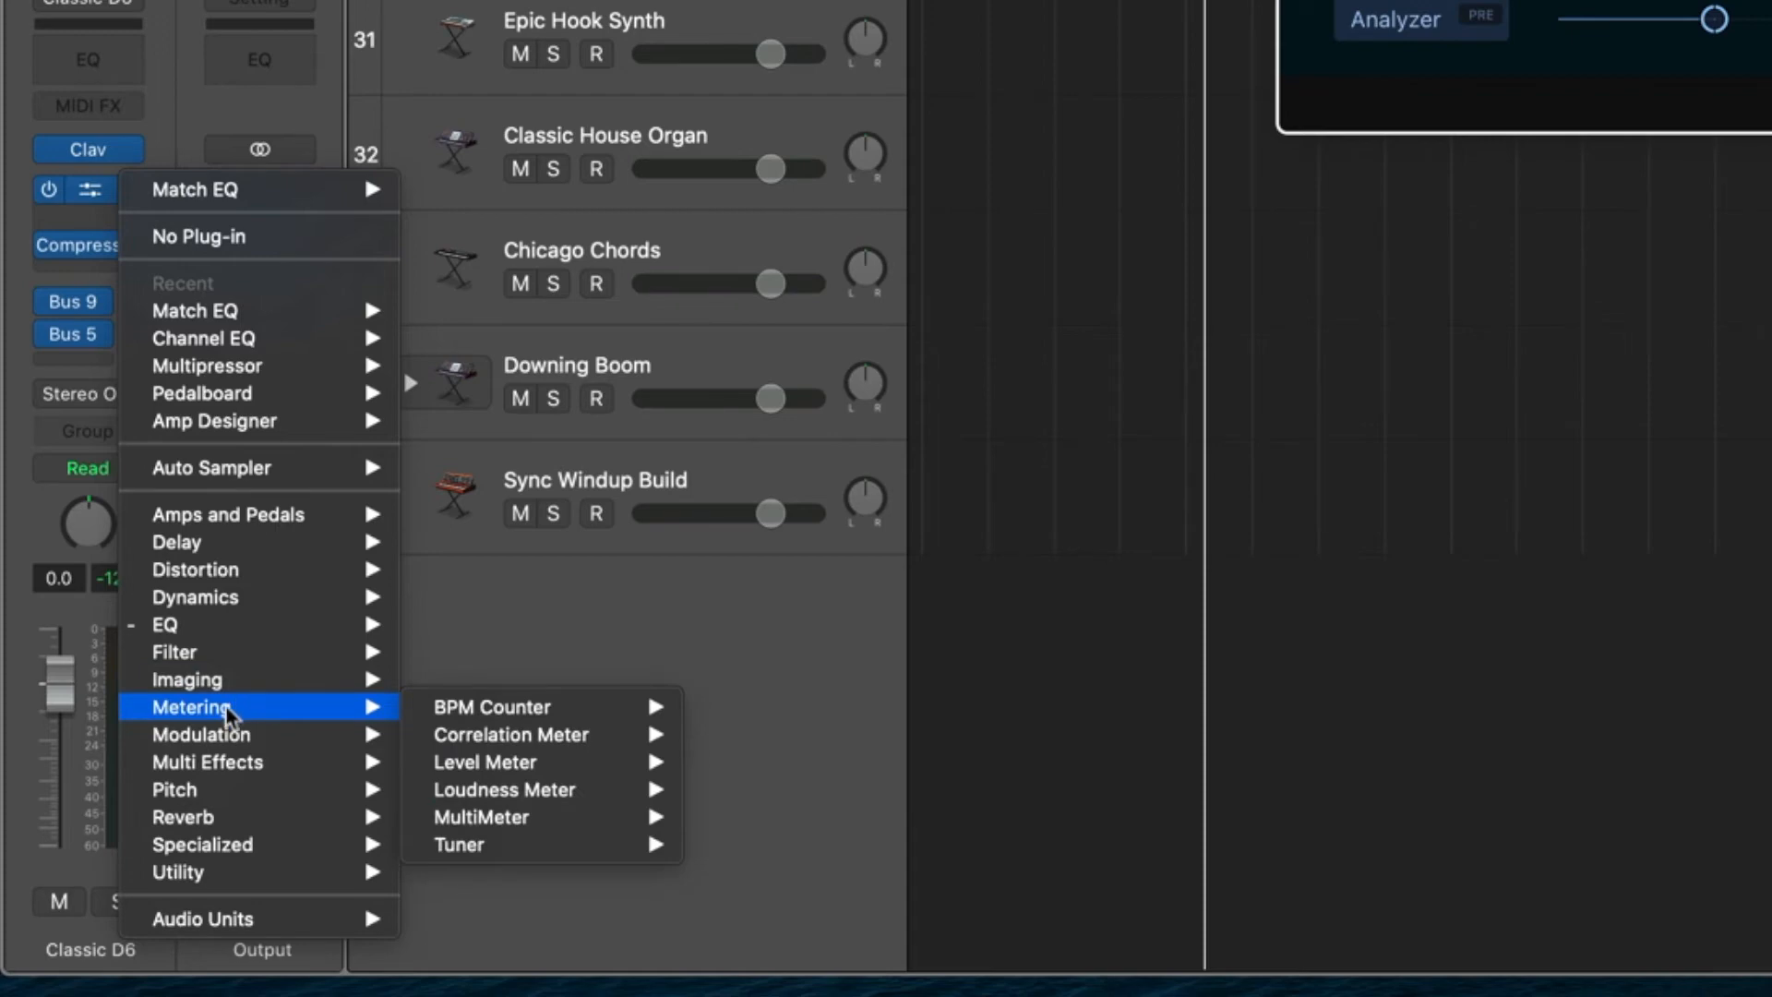
{"action": "mouse_move", "coordinate": [496, 791]}
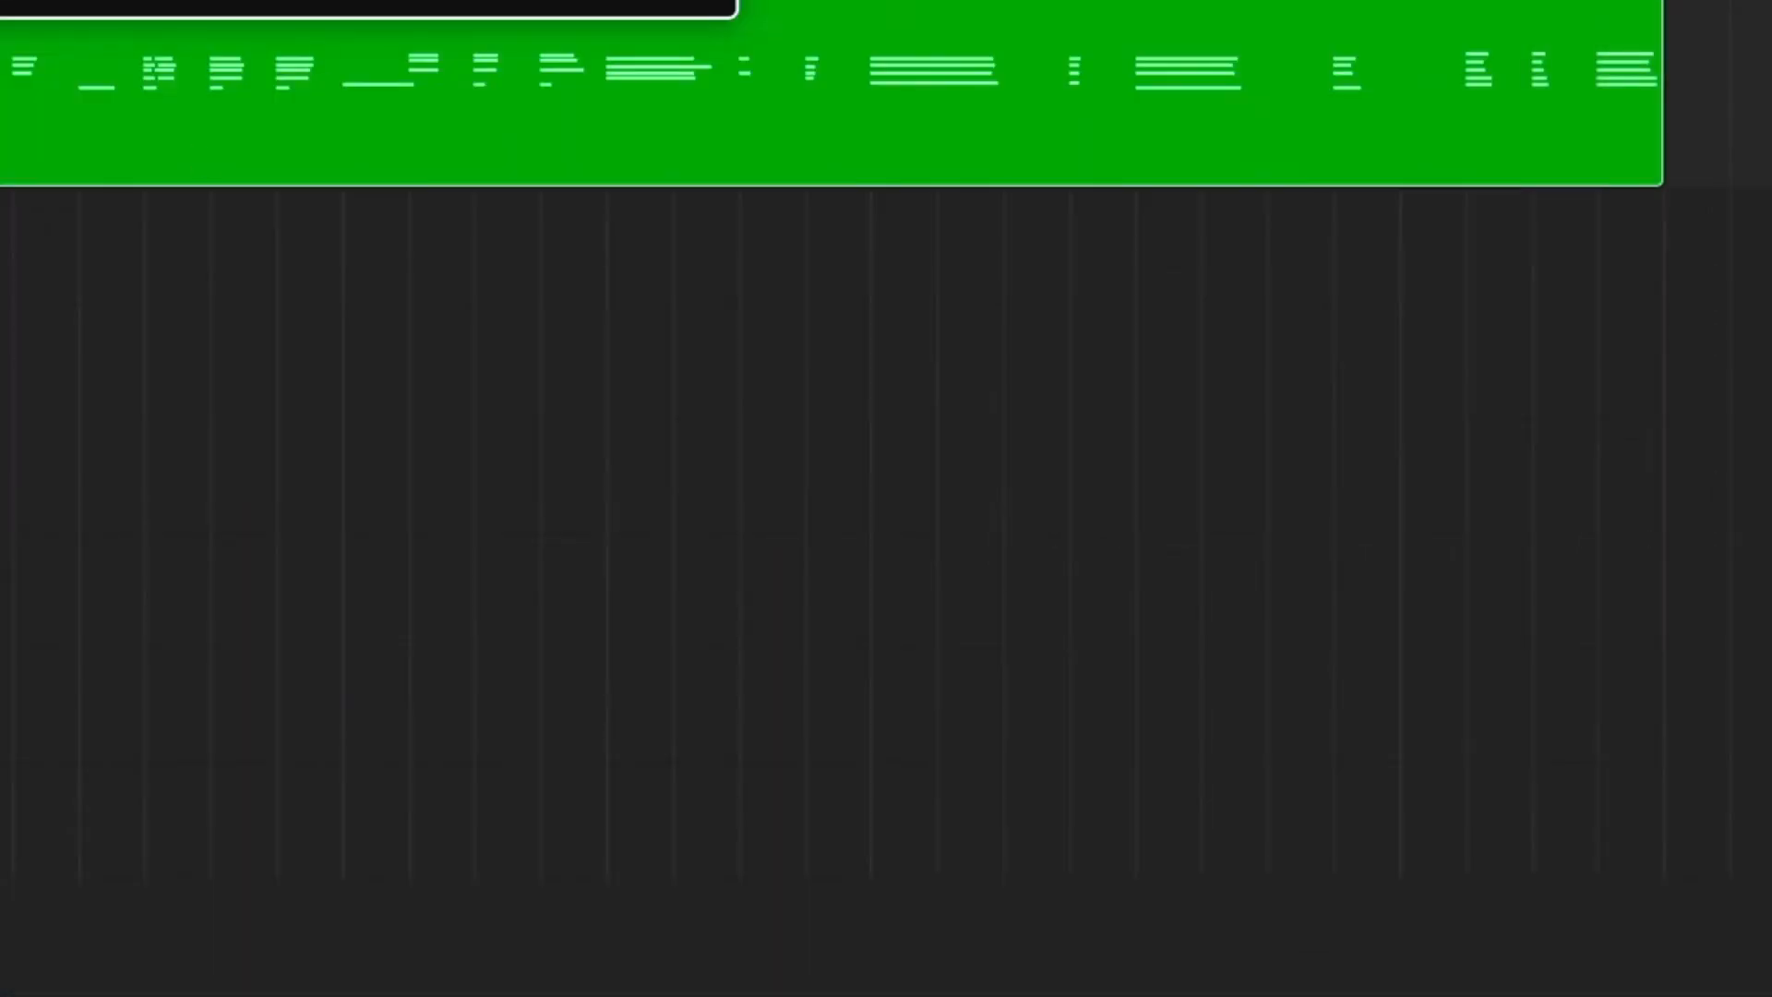
{"action": "left_click_drag", "start_coordinate": [337, 0], "coordinate": [867, 262]}
{"action": "key", "text": "space"}
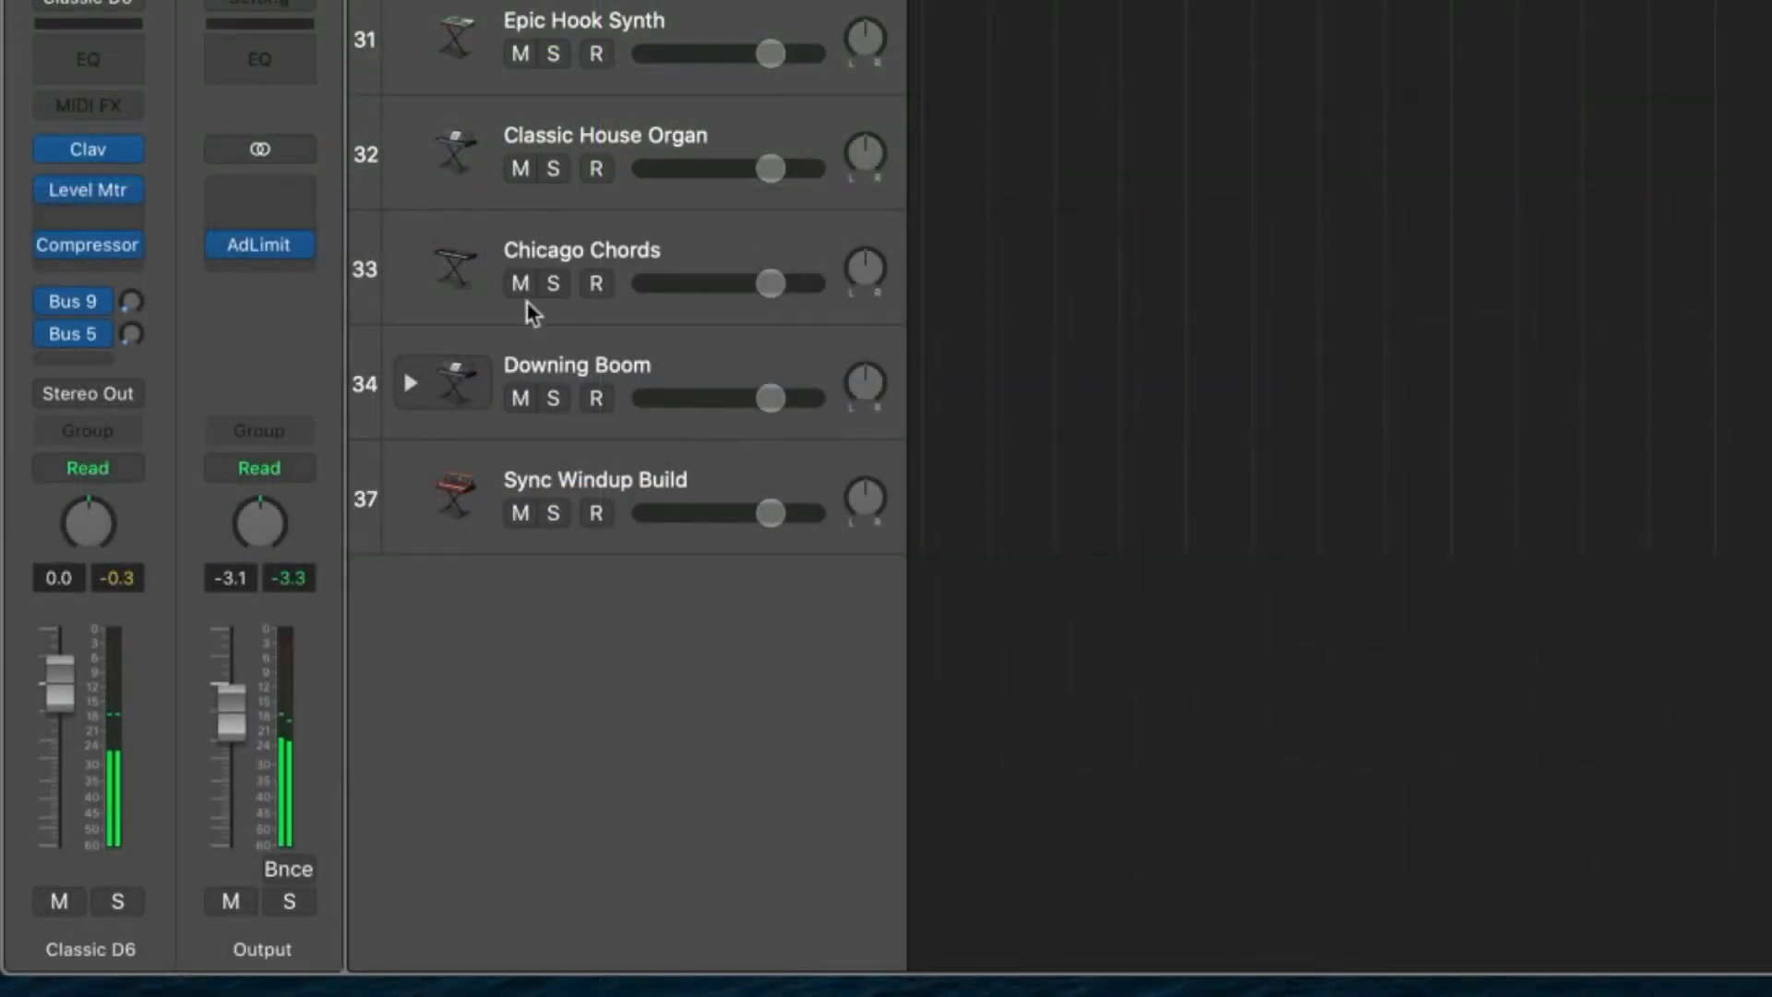
Replace the Level Meter on the Classic D6 channel strip with a stereo Phat FX.
{"action": "left_click", "coordinate": [133, 192]}
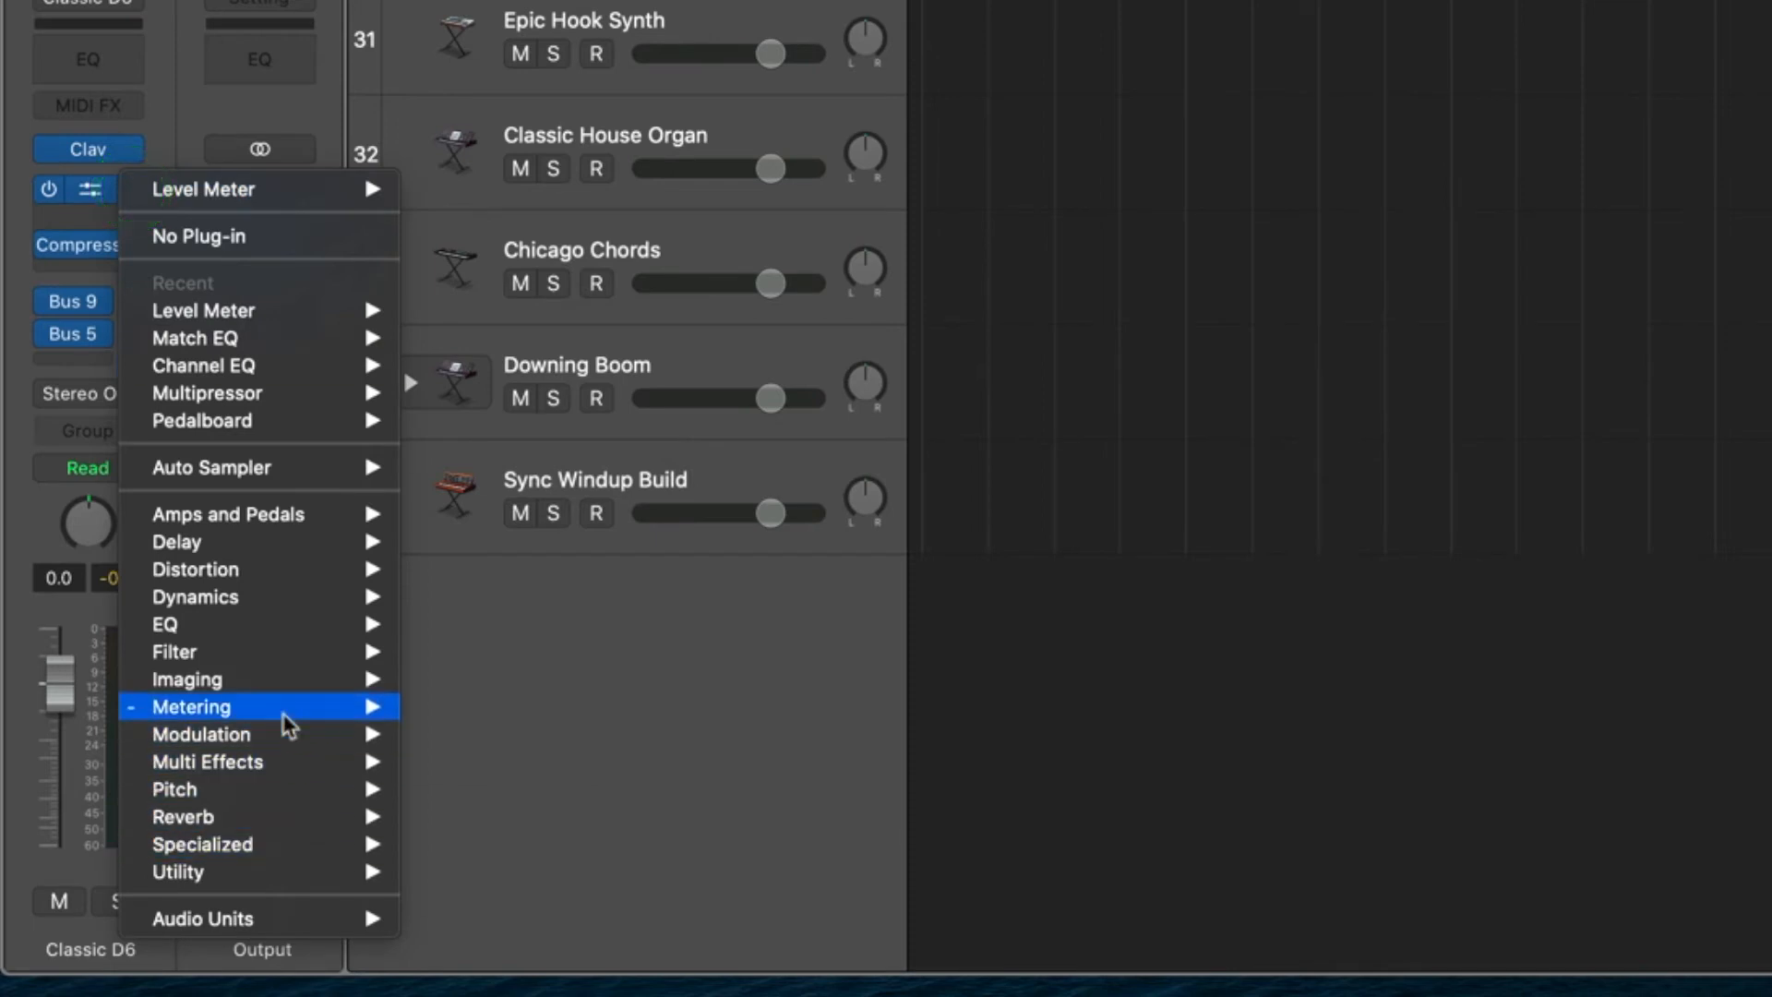
{"action": "mouse_move", "coordinate": [289, 727]}
{"action": "mouse_move", "coordinate": [546, 835]}
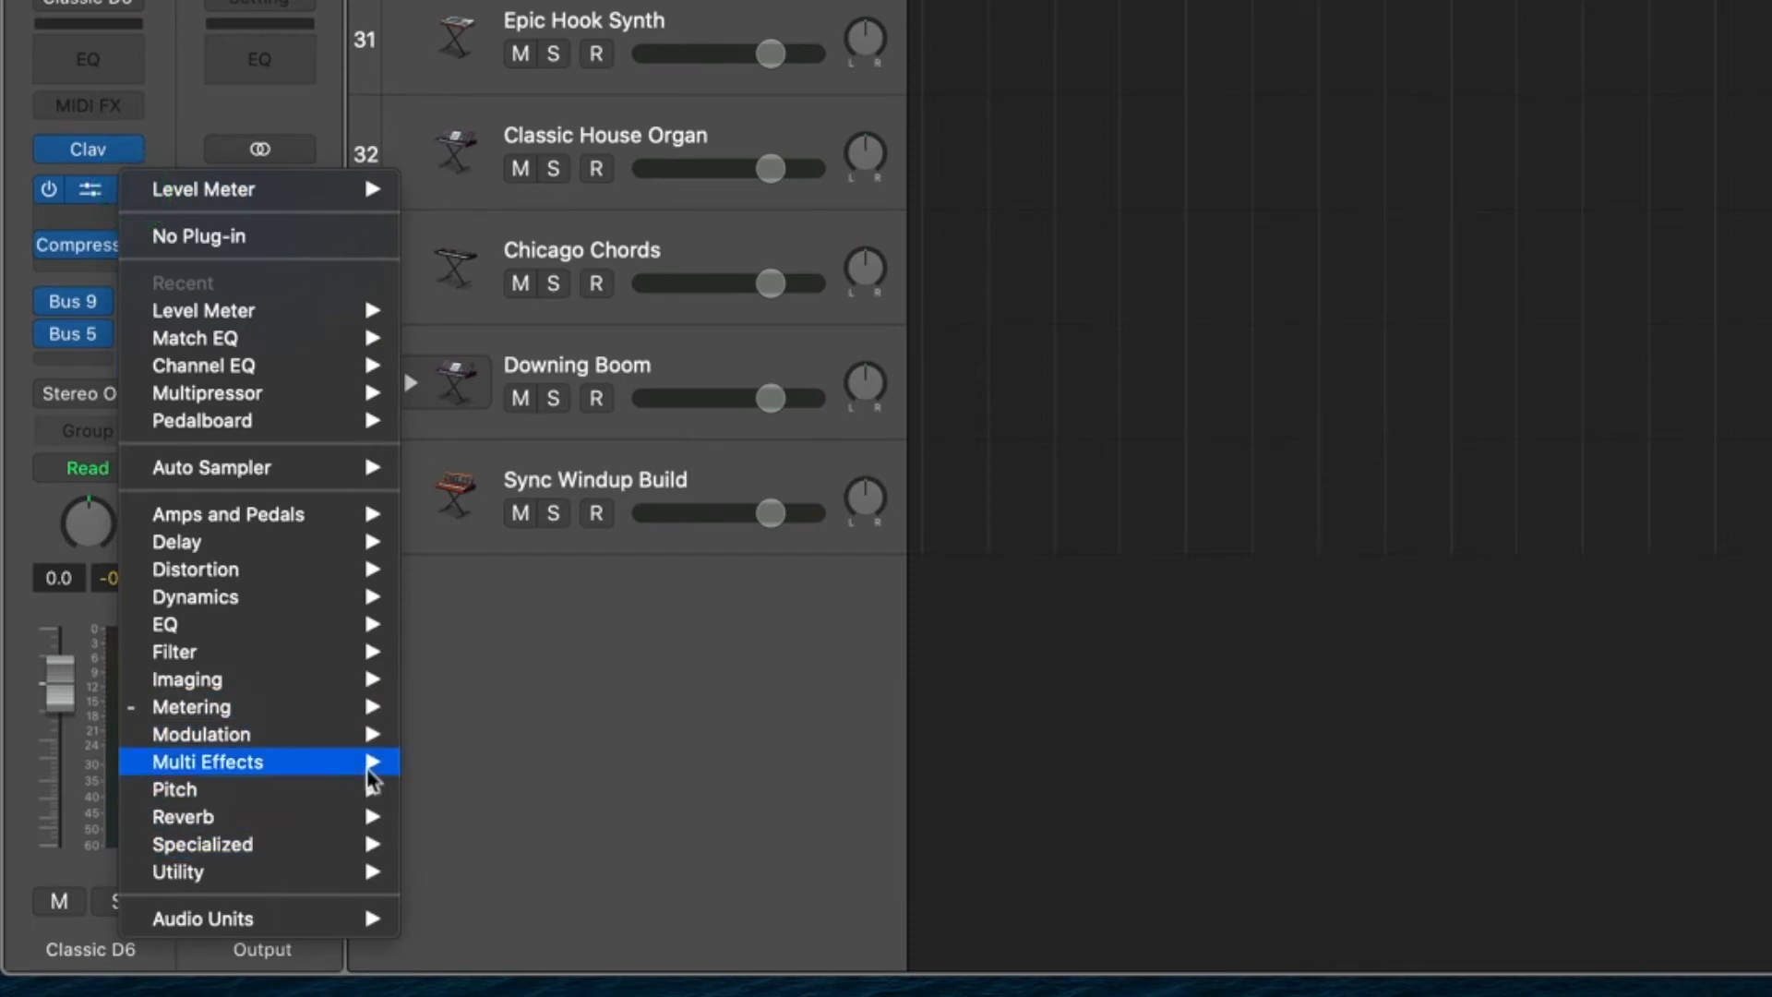
{"action": "mouse_move", "coordinate": [235, 732]}
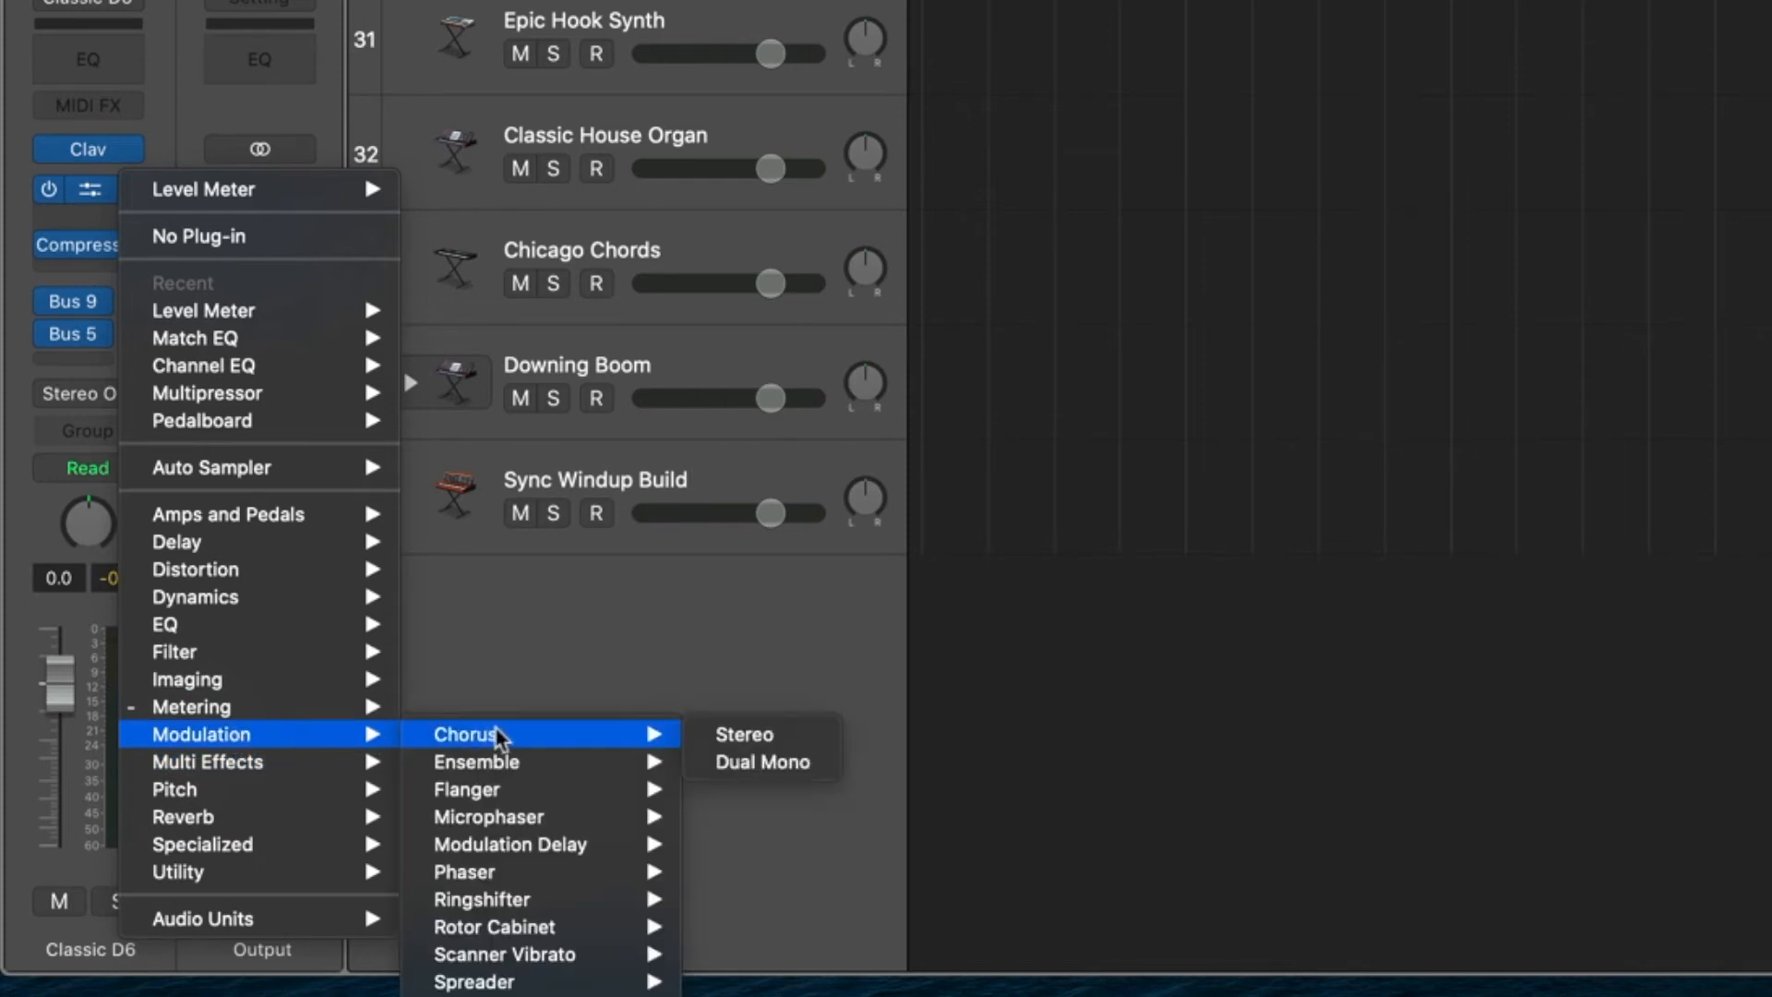
{"action": "mouse_move", "coordinate": [498, 768]}
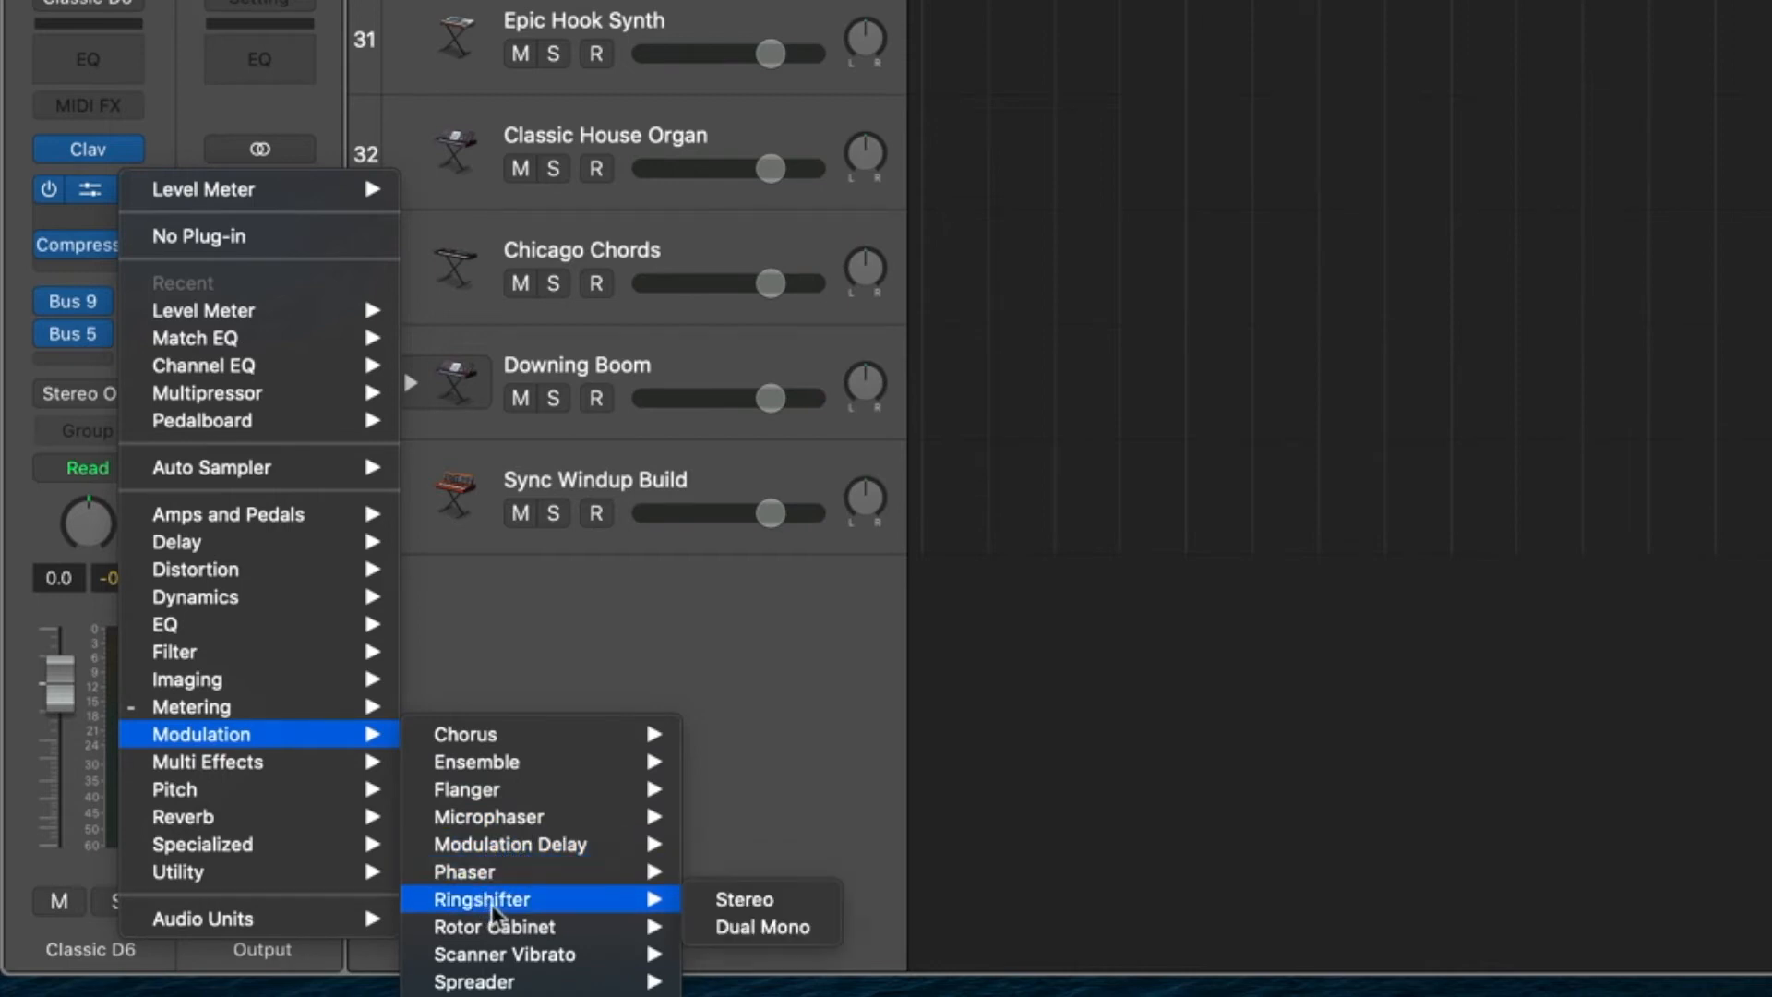
{"action": "mouse_move", "coordinate": [498, 983]}
{"action": "mouse_move", "coordinate": [225, 764]}
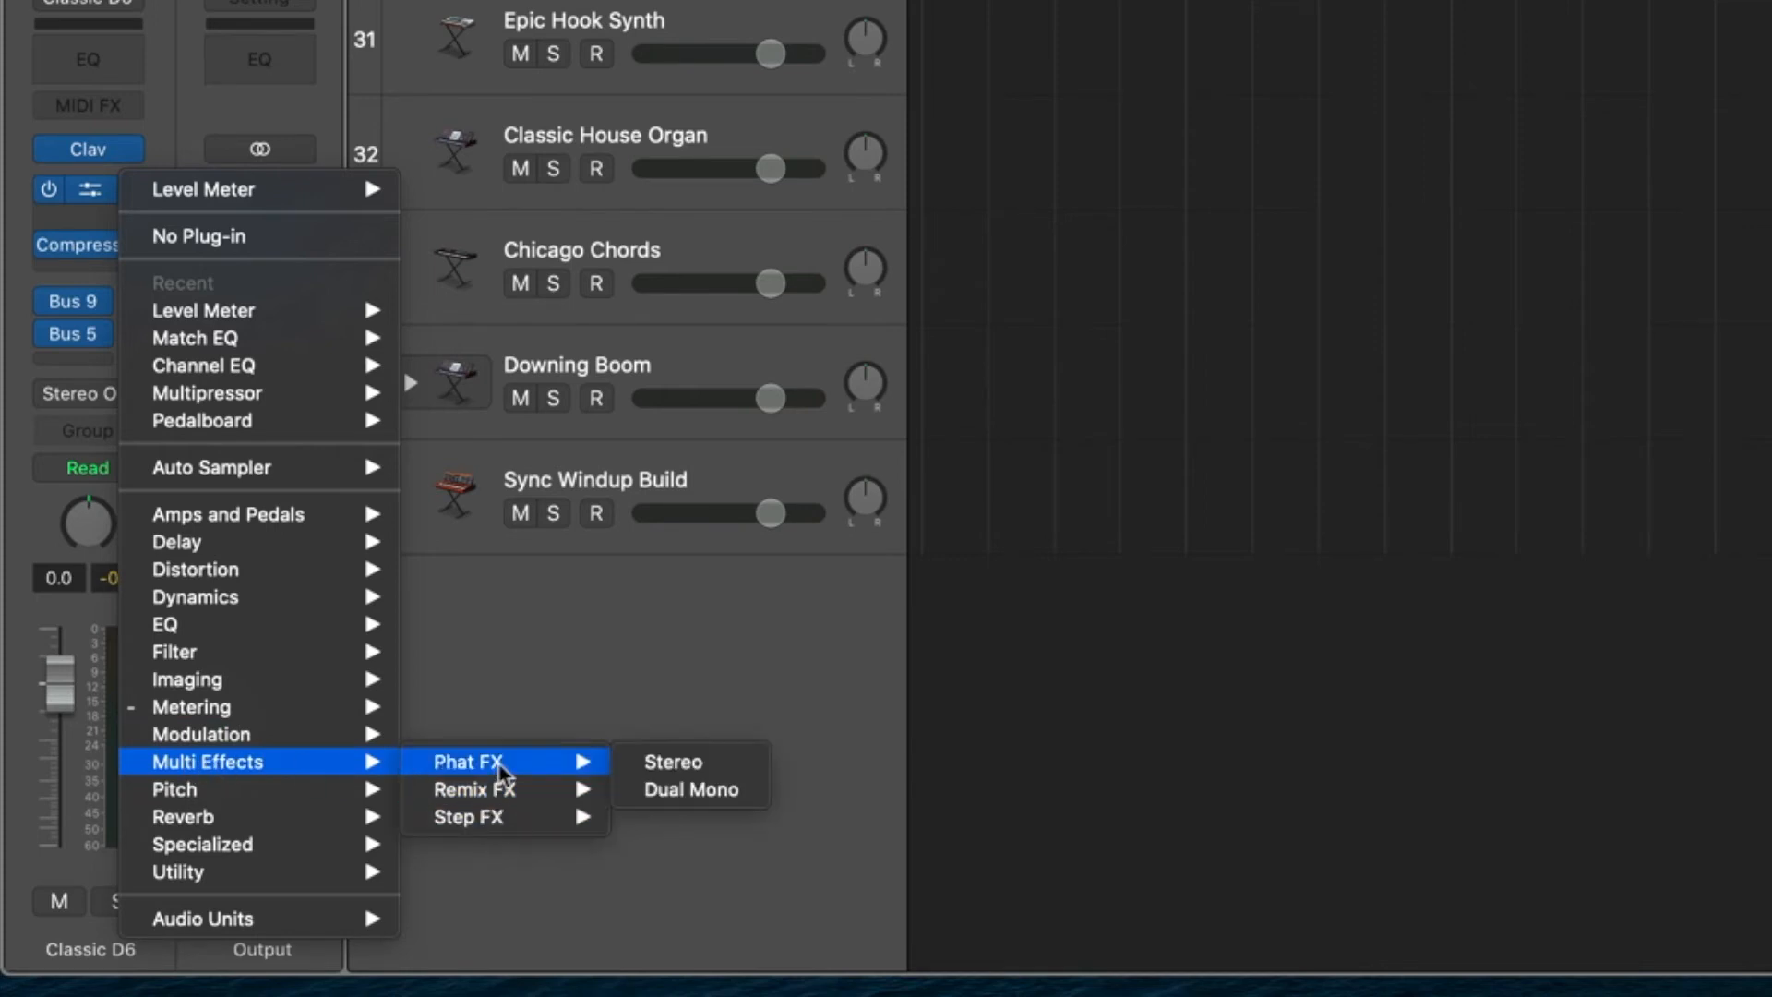
{"action": "left_click", "coordinate": [707, 761]}
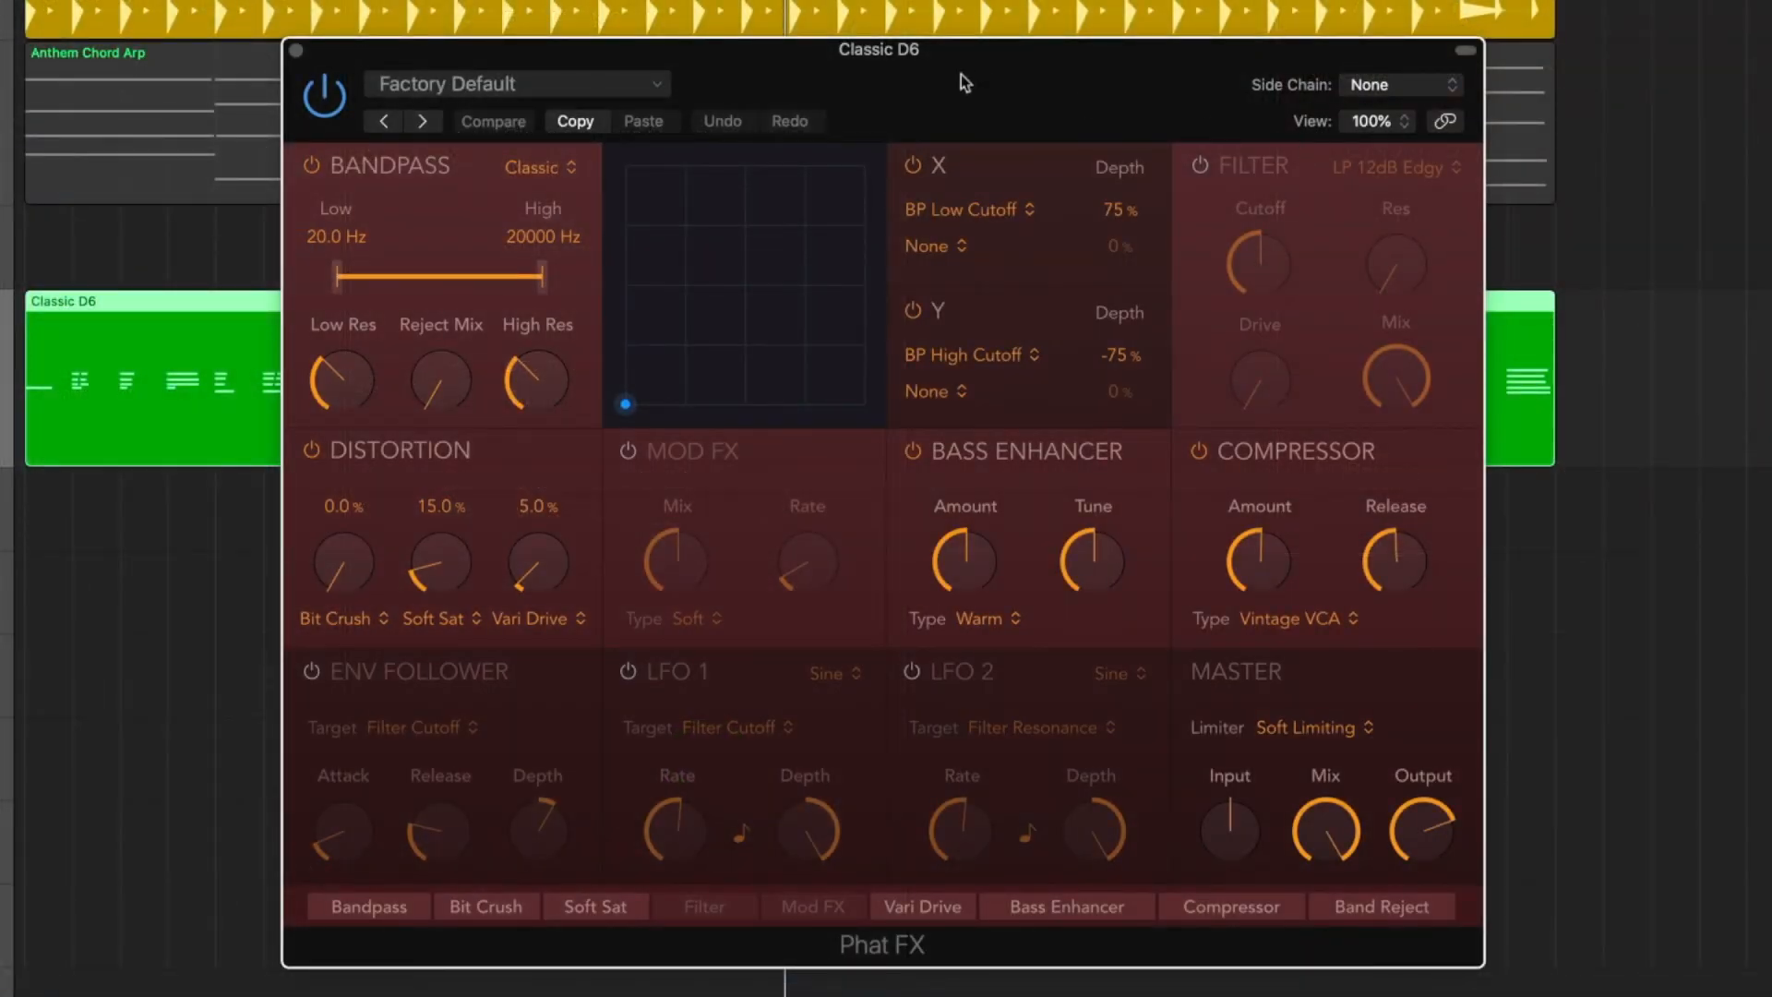
Play the project and load the Filtered Chorus Movement synth preset in Phat FX.
{"action": "key", "text": "space"}
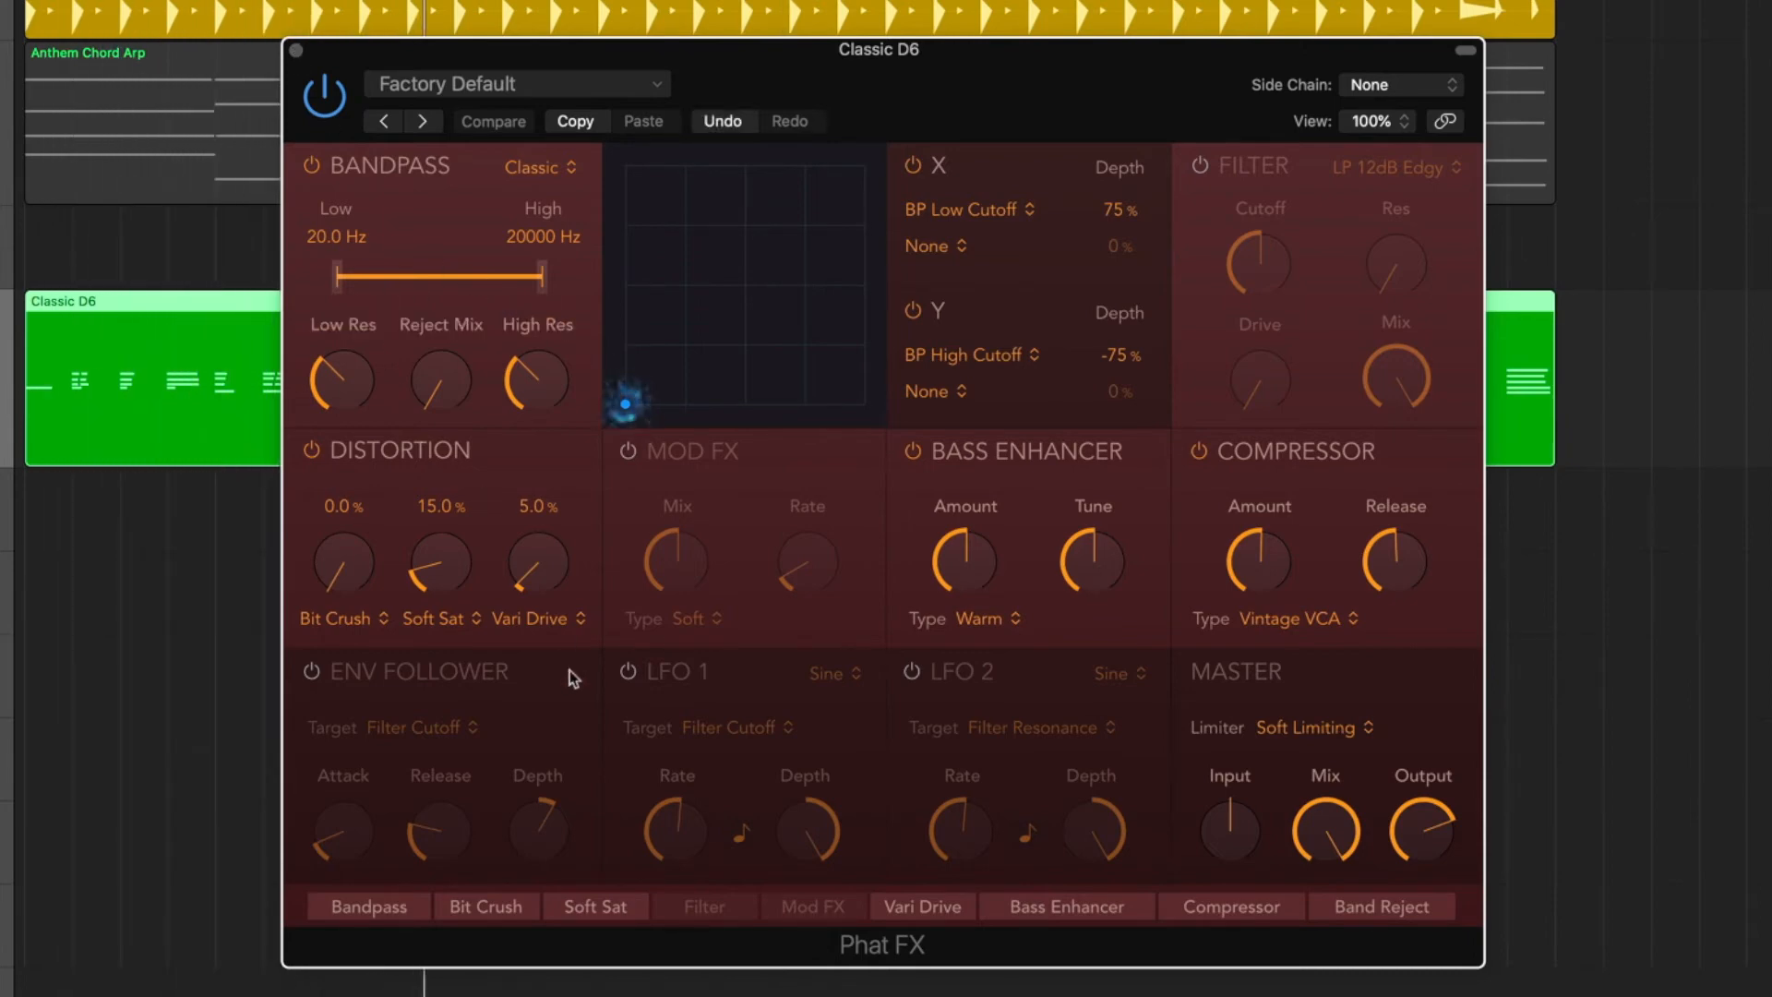
{"action": "left_click", "coordinate": [476, 90]}
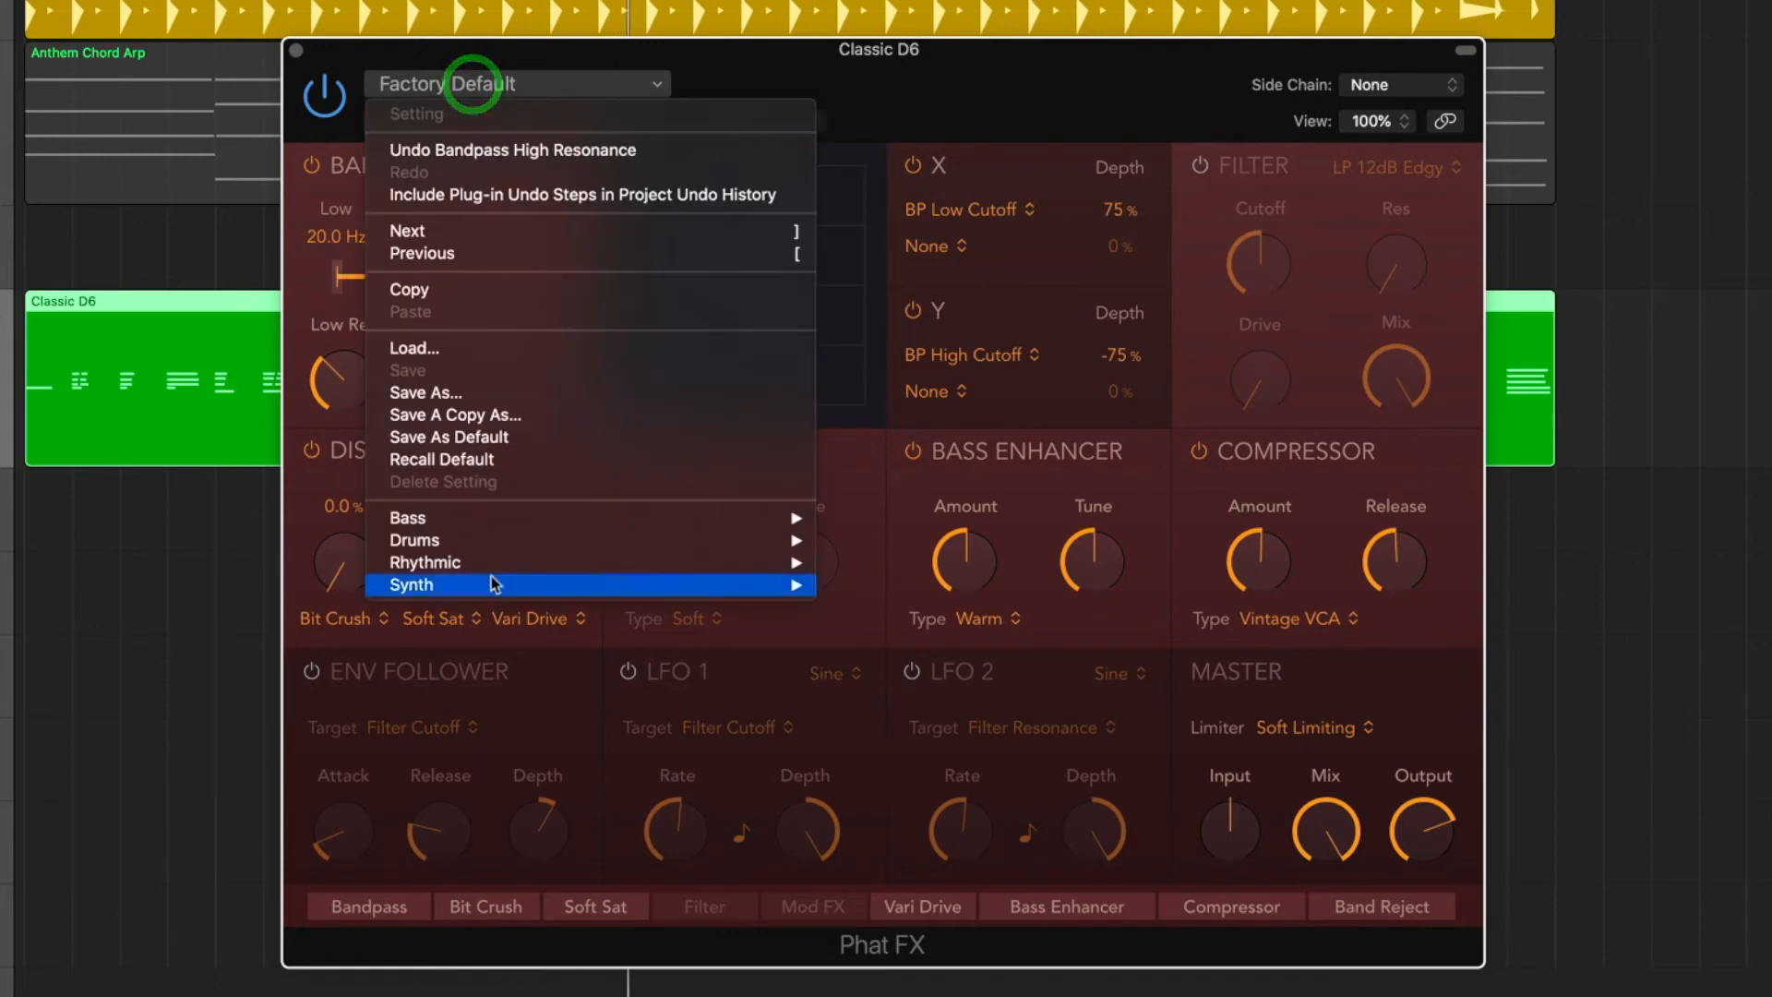
{"action": "mouse_move", "coordinate": [495, 543]}
{"action": "mouse_move", "coordinate": [495, 588]}
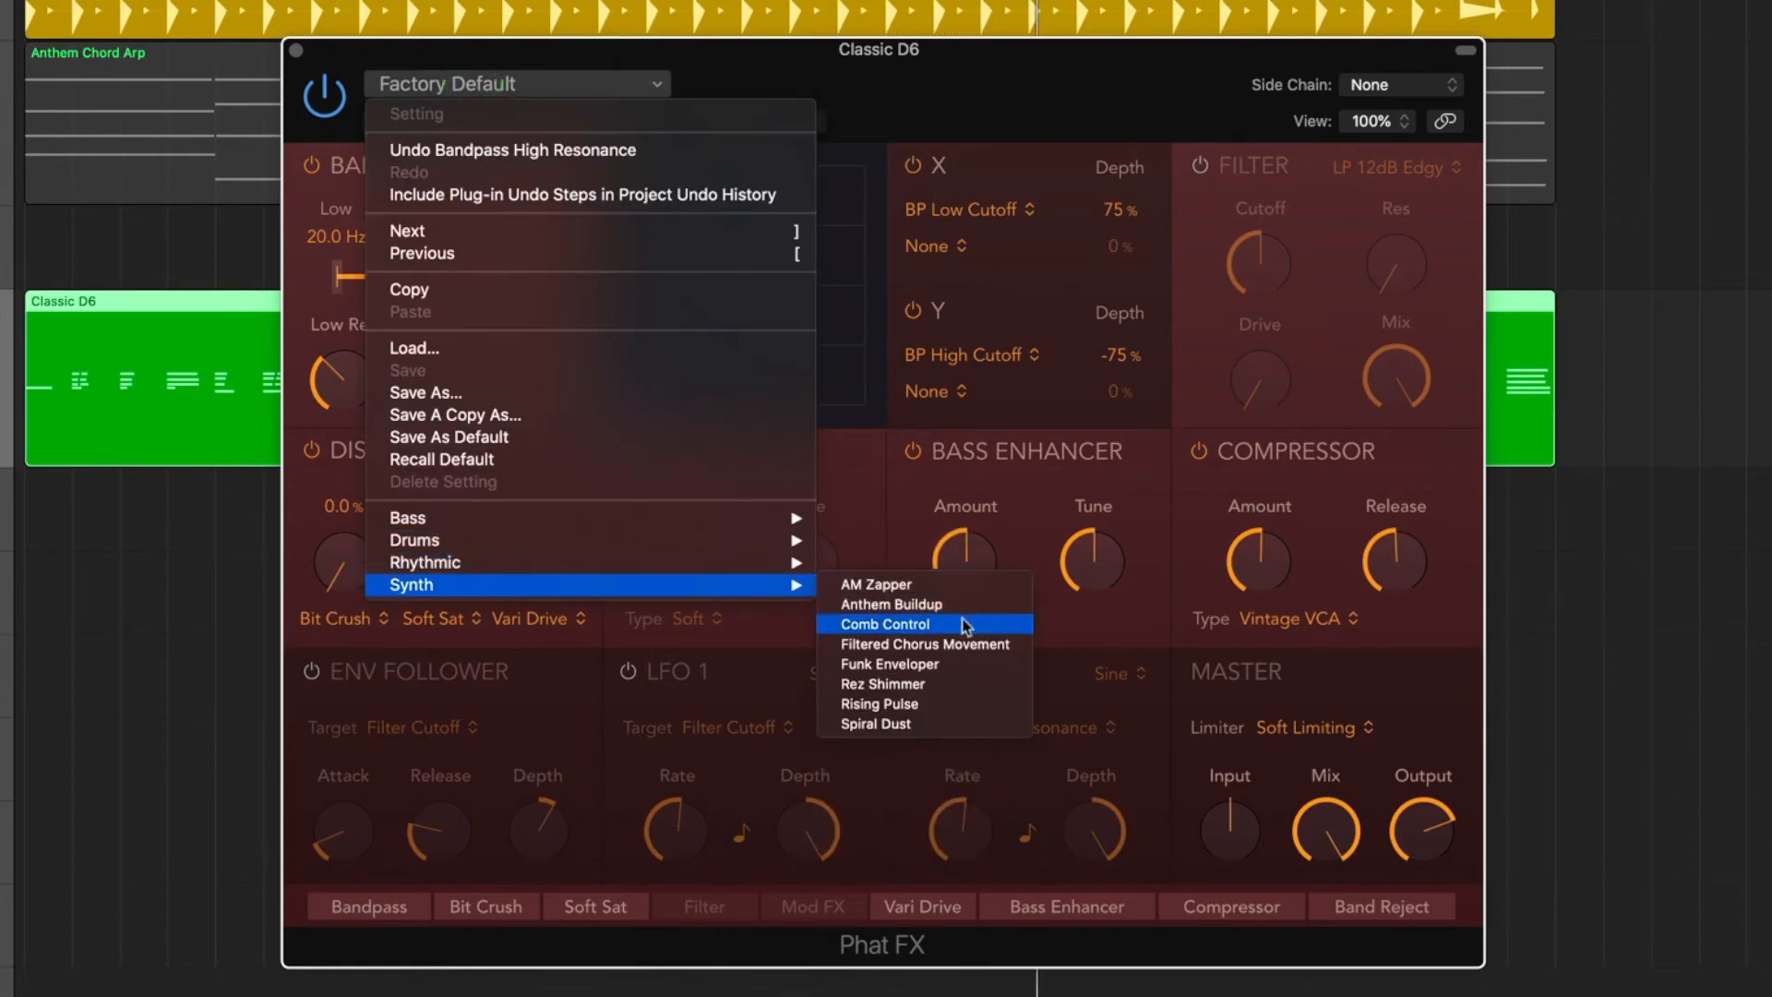
{"action": "left_click", "coordinate": [950, 644]}
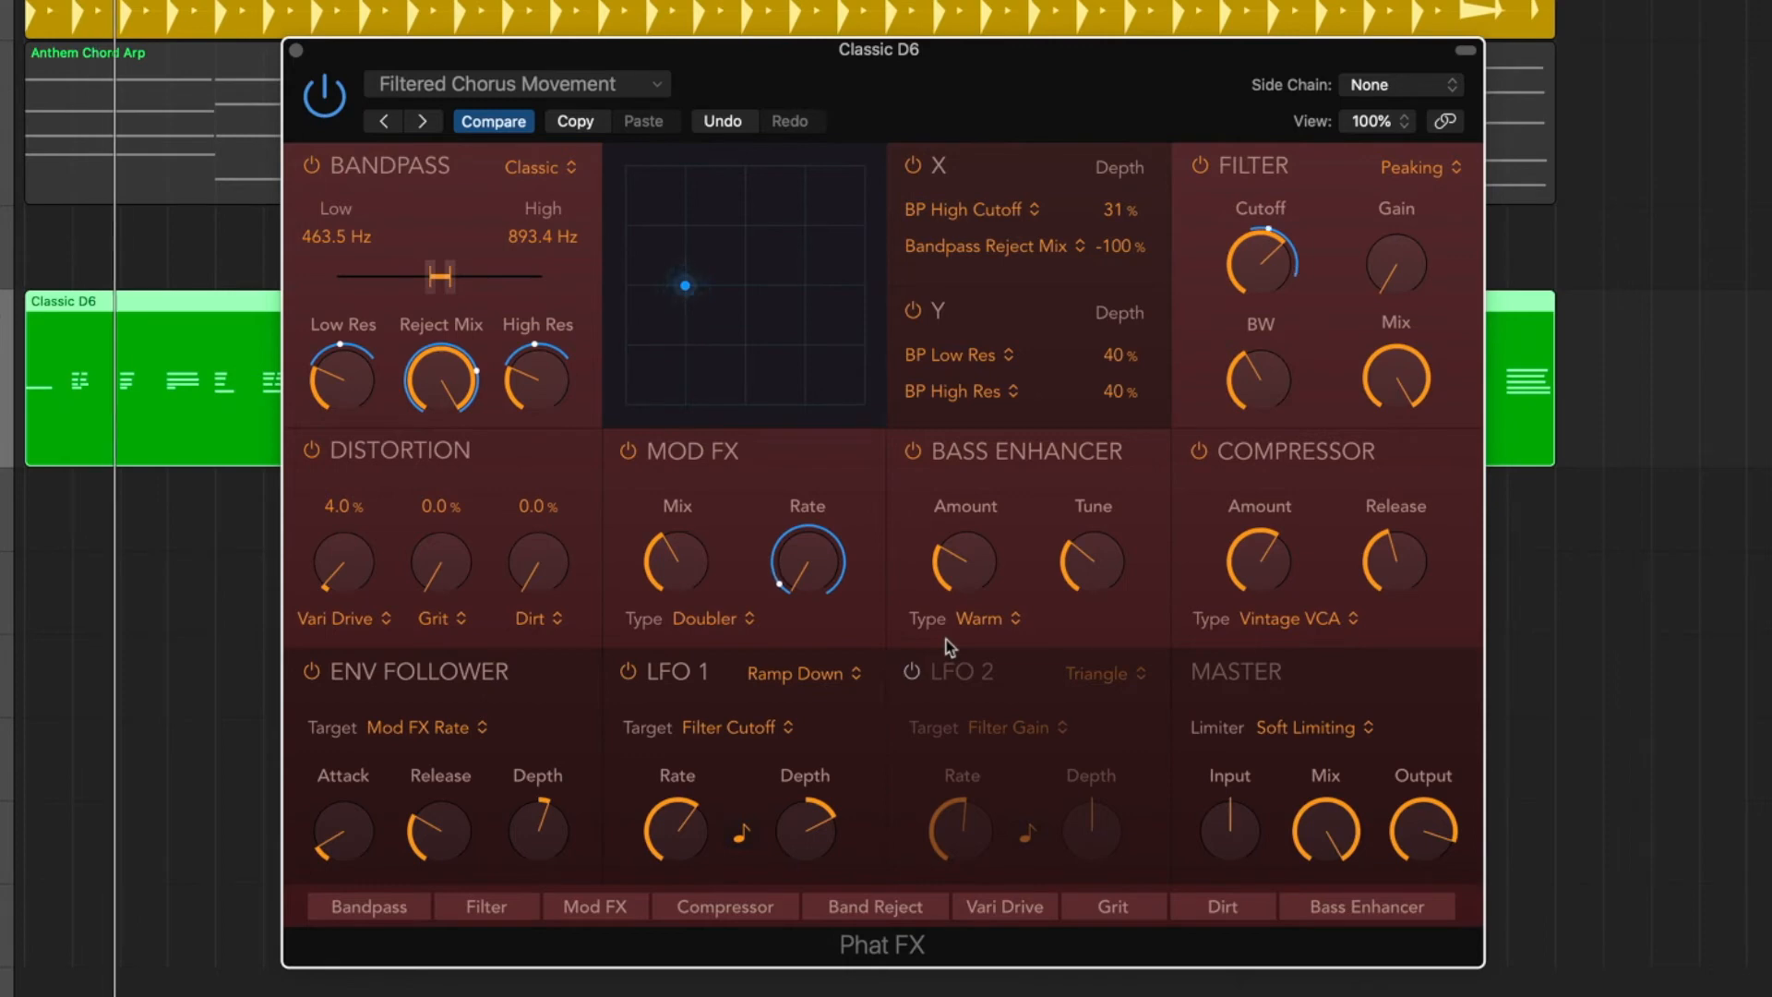
Audition the Funk Enveloper synth preset in Phat FX.
{"action": "left_click", "coordinate": [503, 88]}
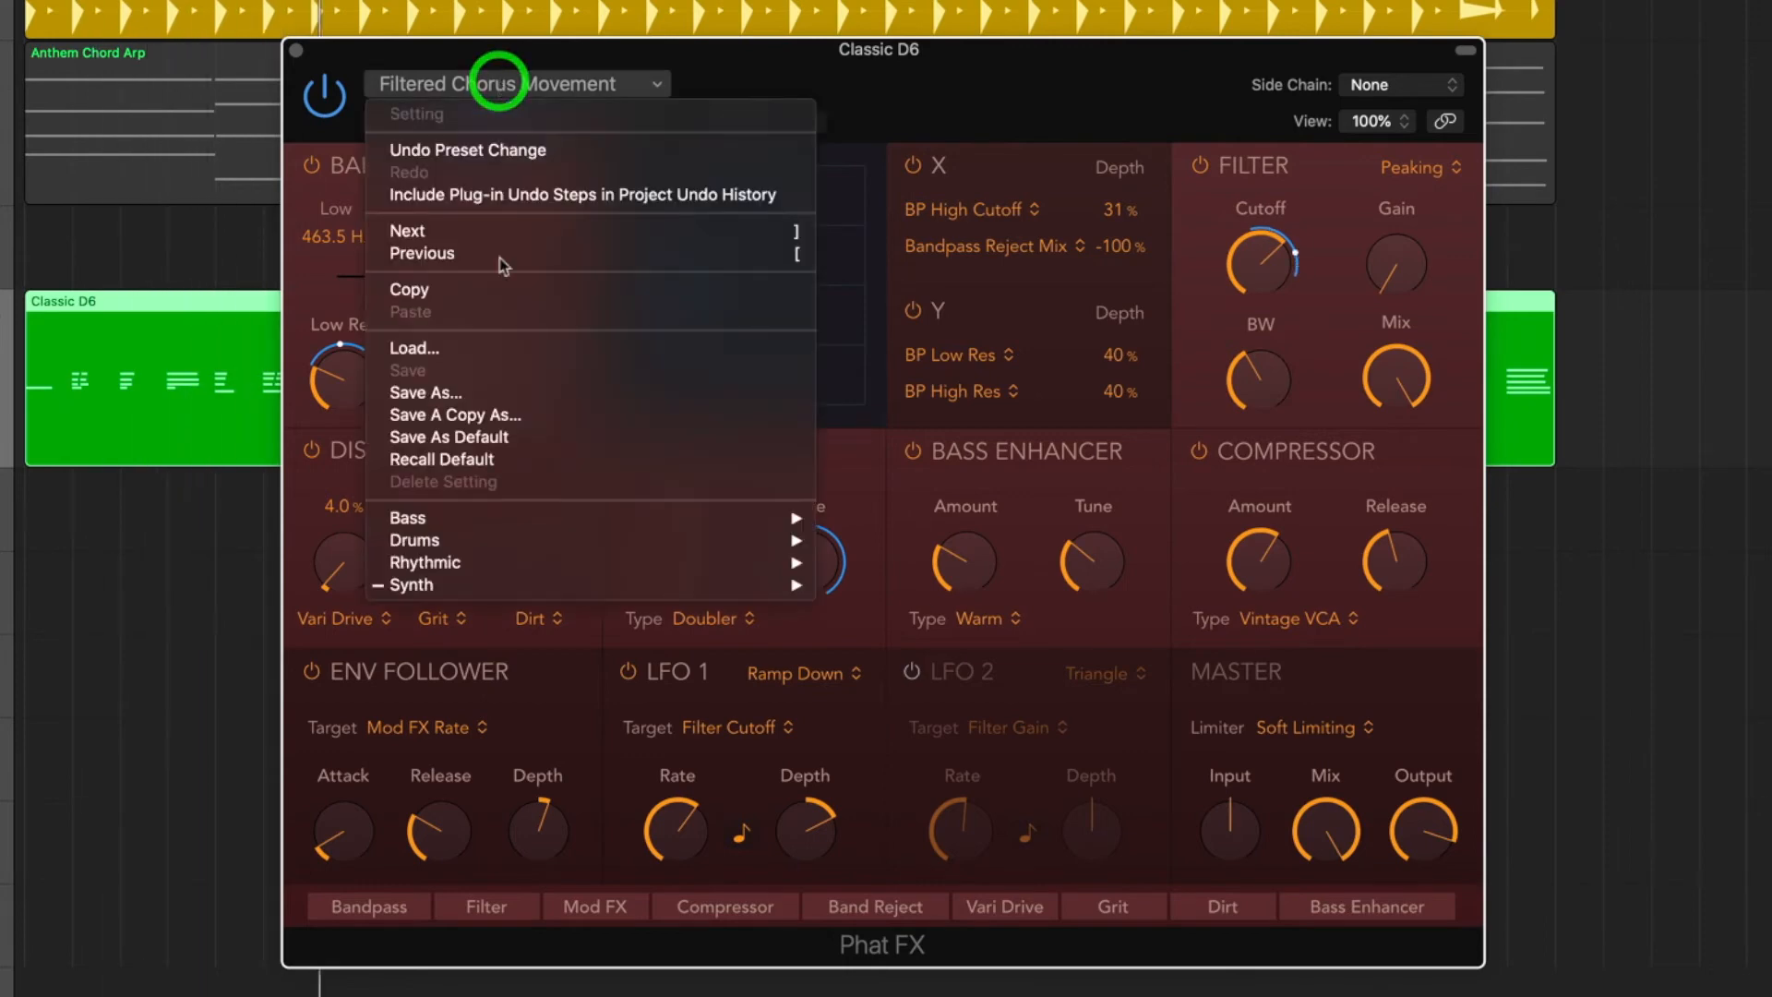
{"action": "mouse_move", "coordinate": [553, 584]}
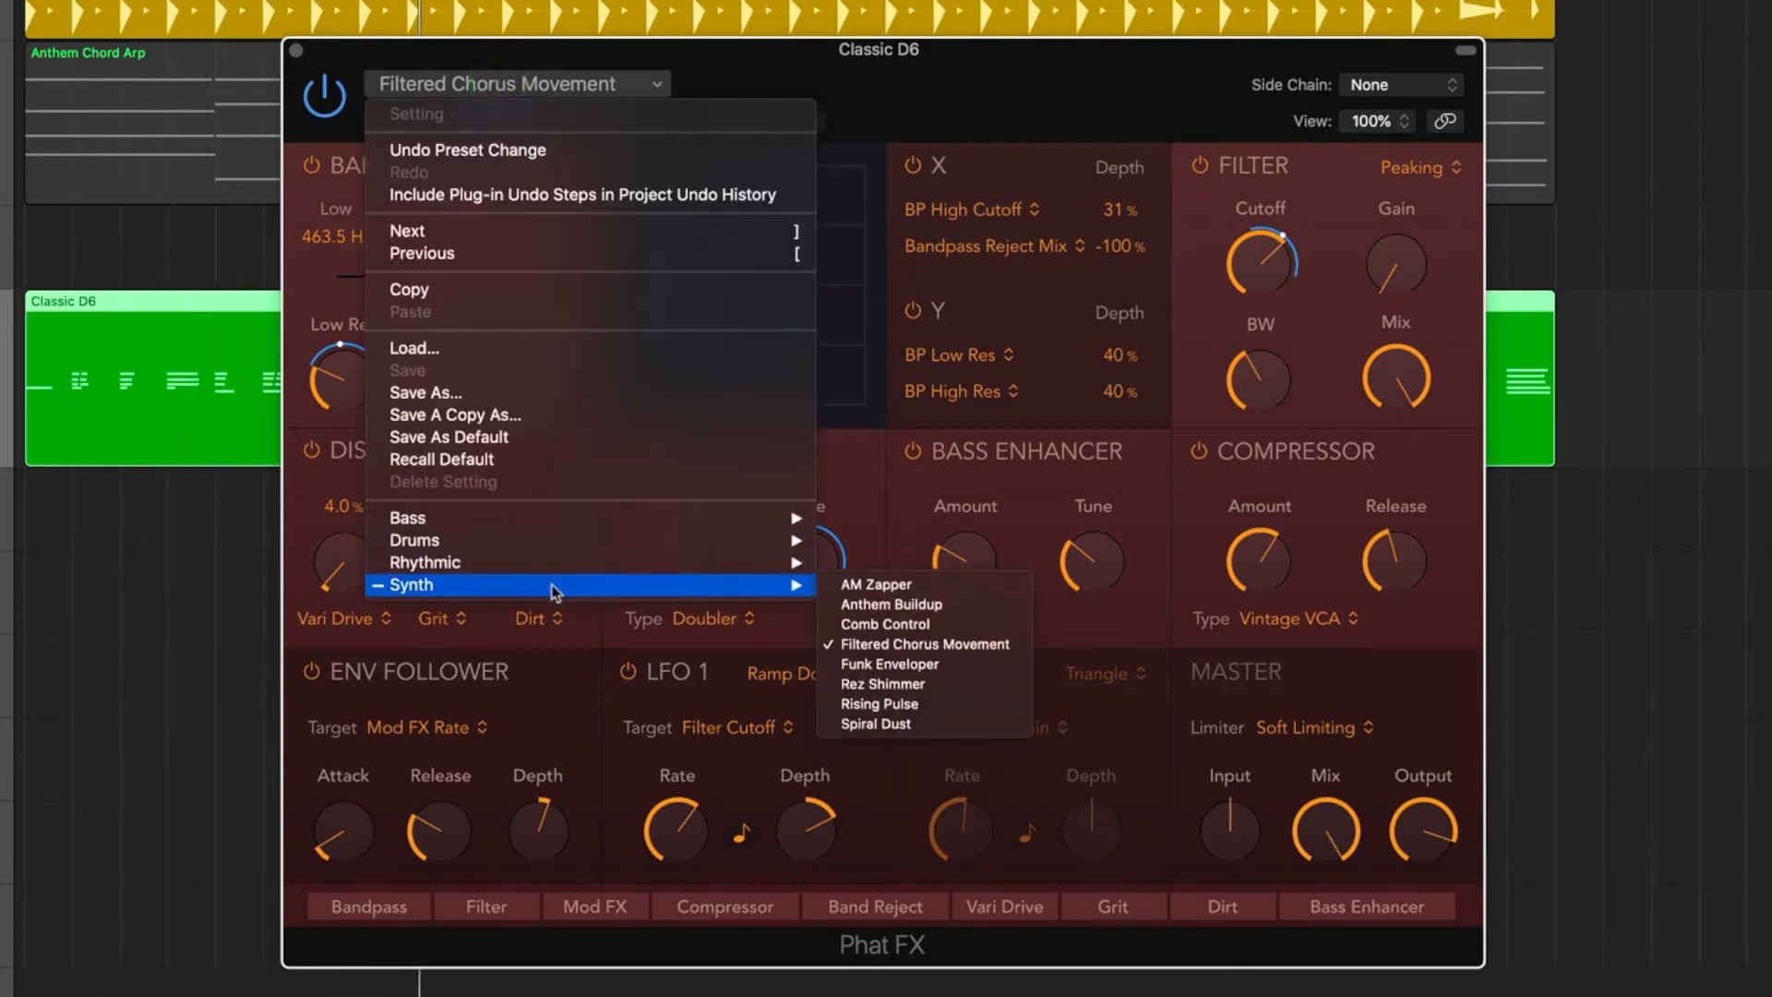
{"action": "left_click", "coordinate": [923, 664]}
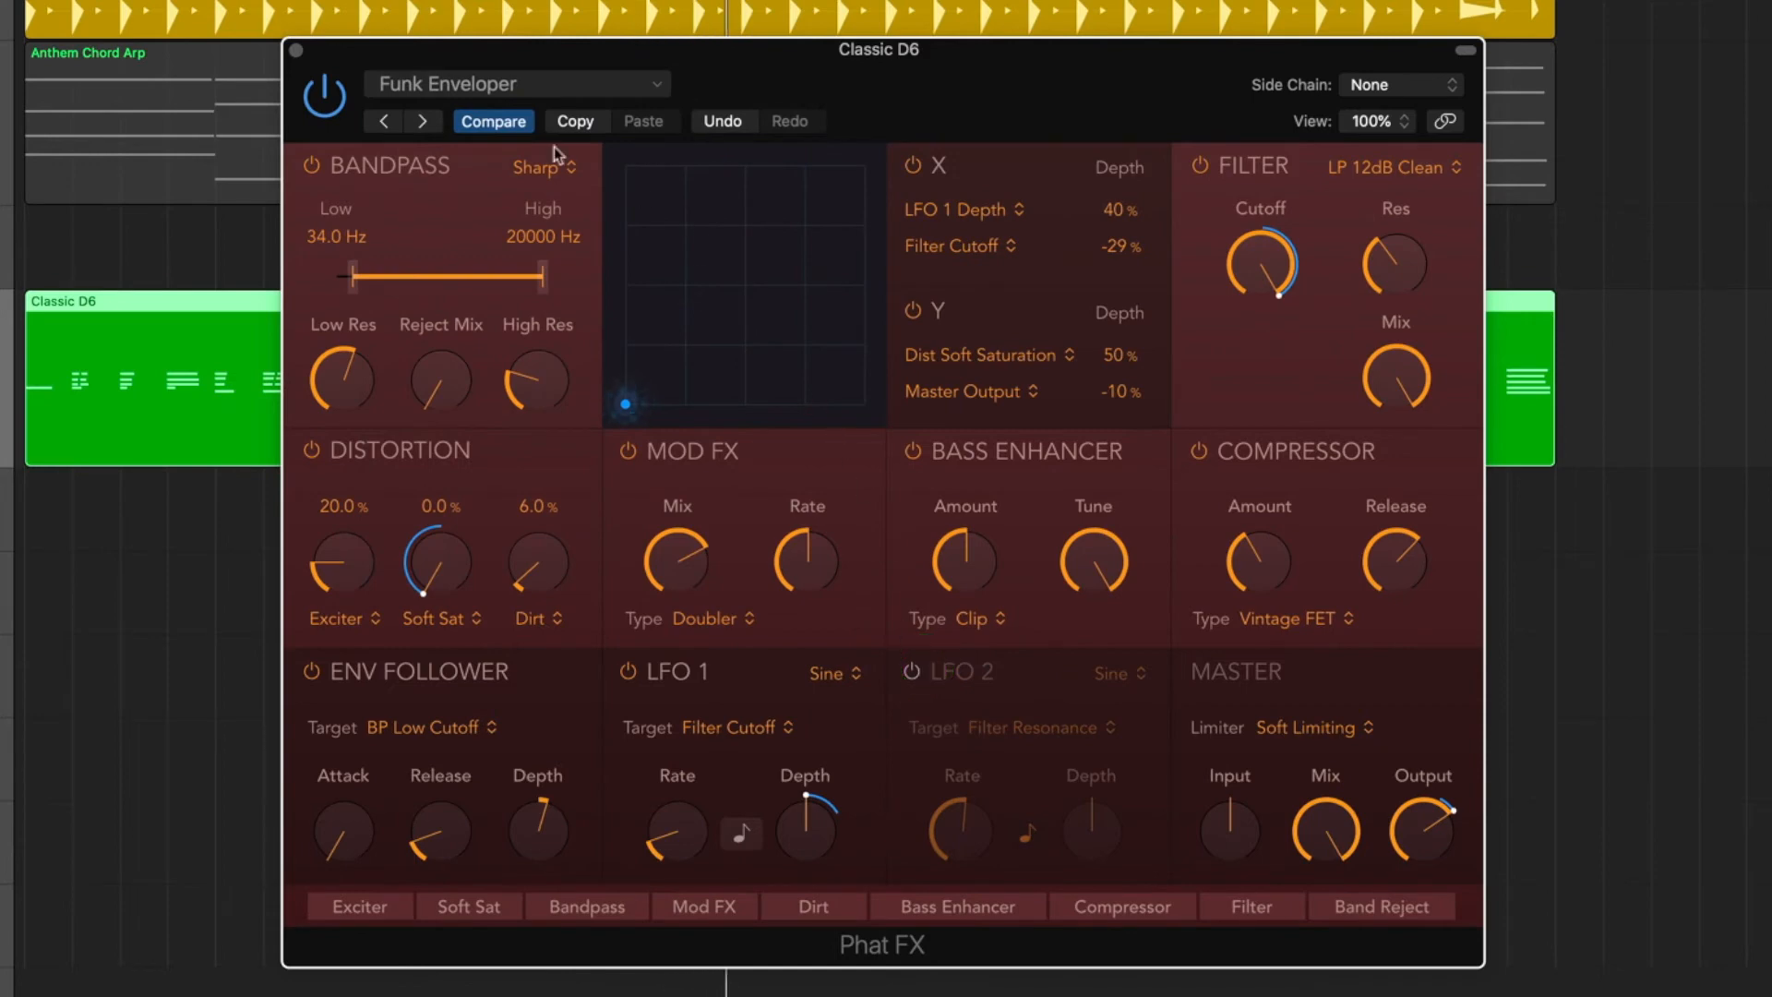
Load the Rez Shimmer synth preset in Phat FX and close the plug-in window.
{"action": "left_click", "coordinate": [510, 87]}
{"action": "mouse_move", "coordinate": [554, 584]}
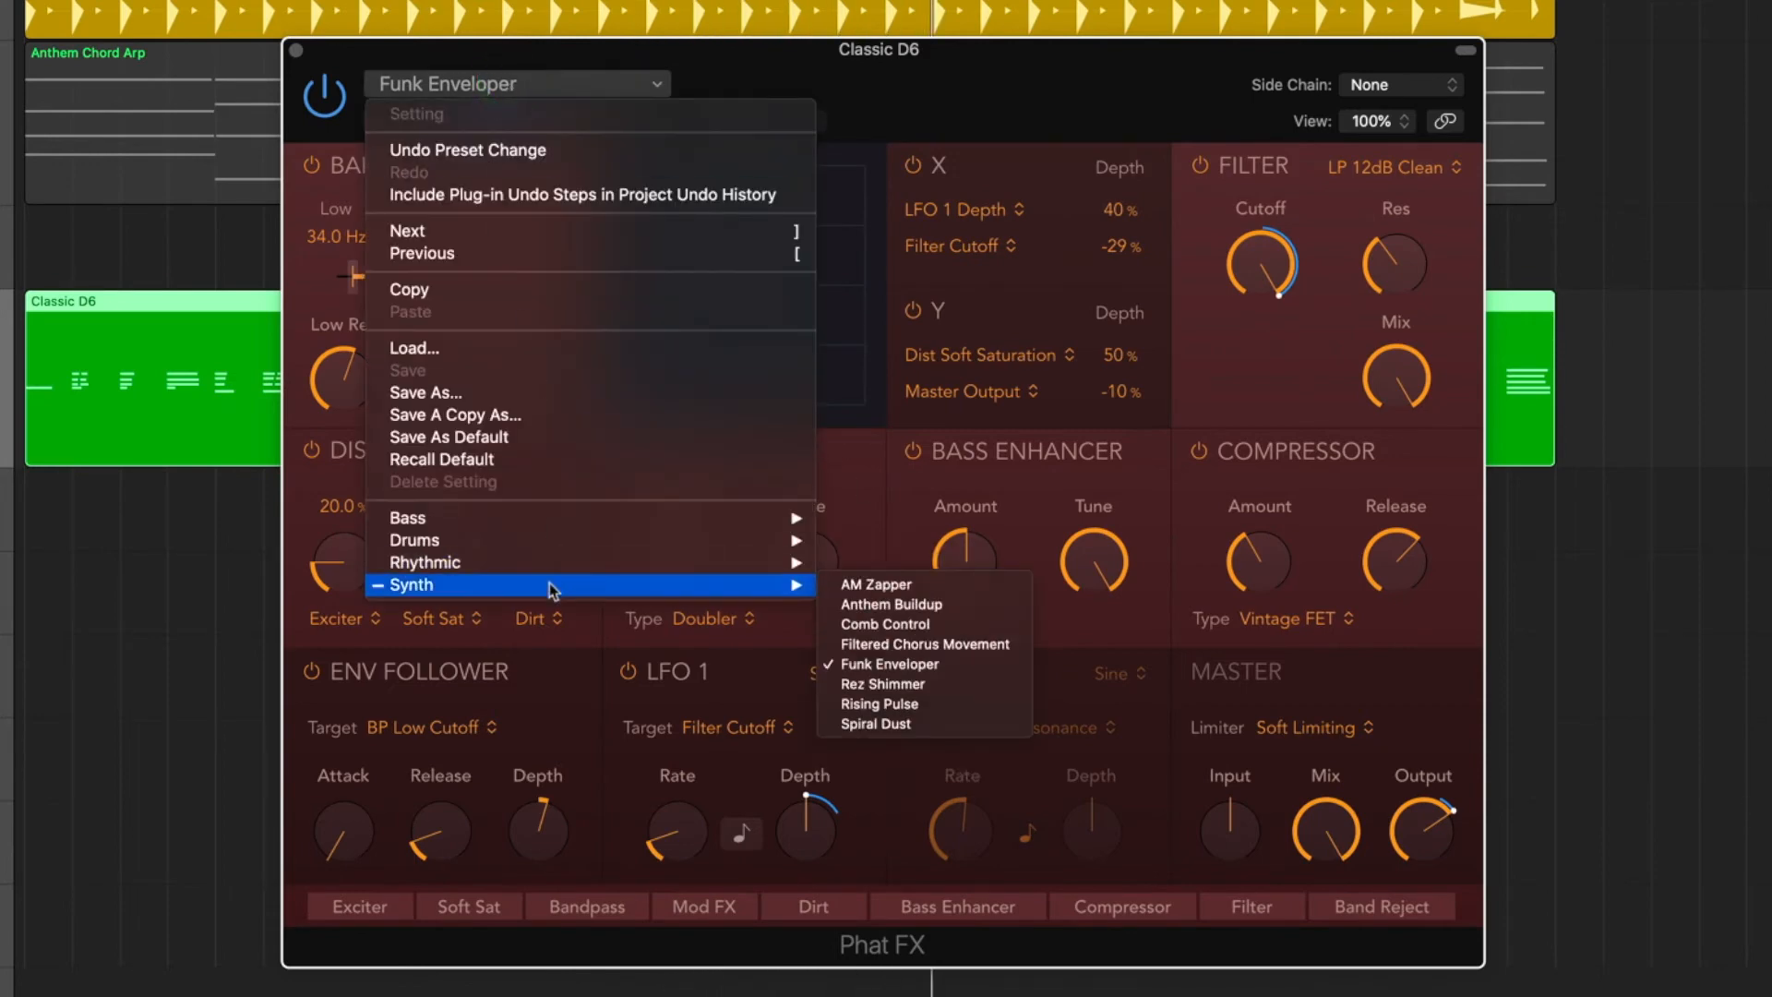
{"action": "left_click", "coordinate": [894, 684]}
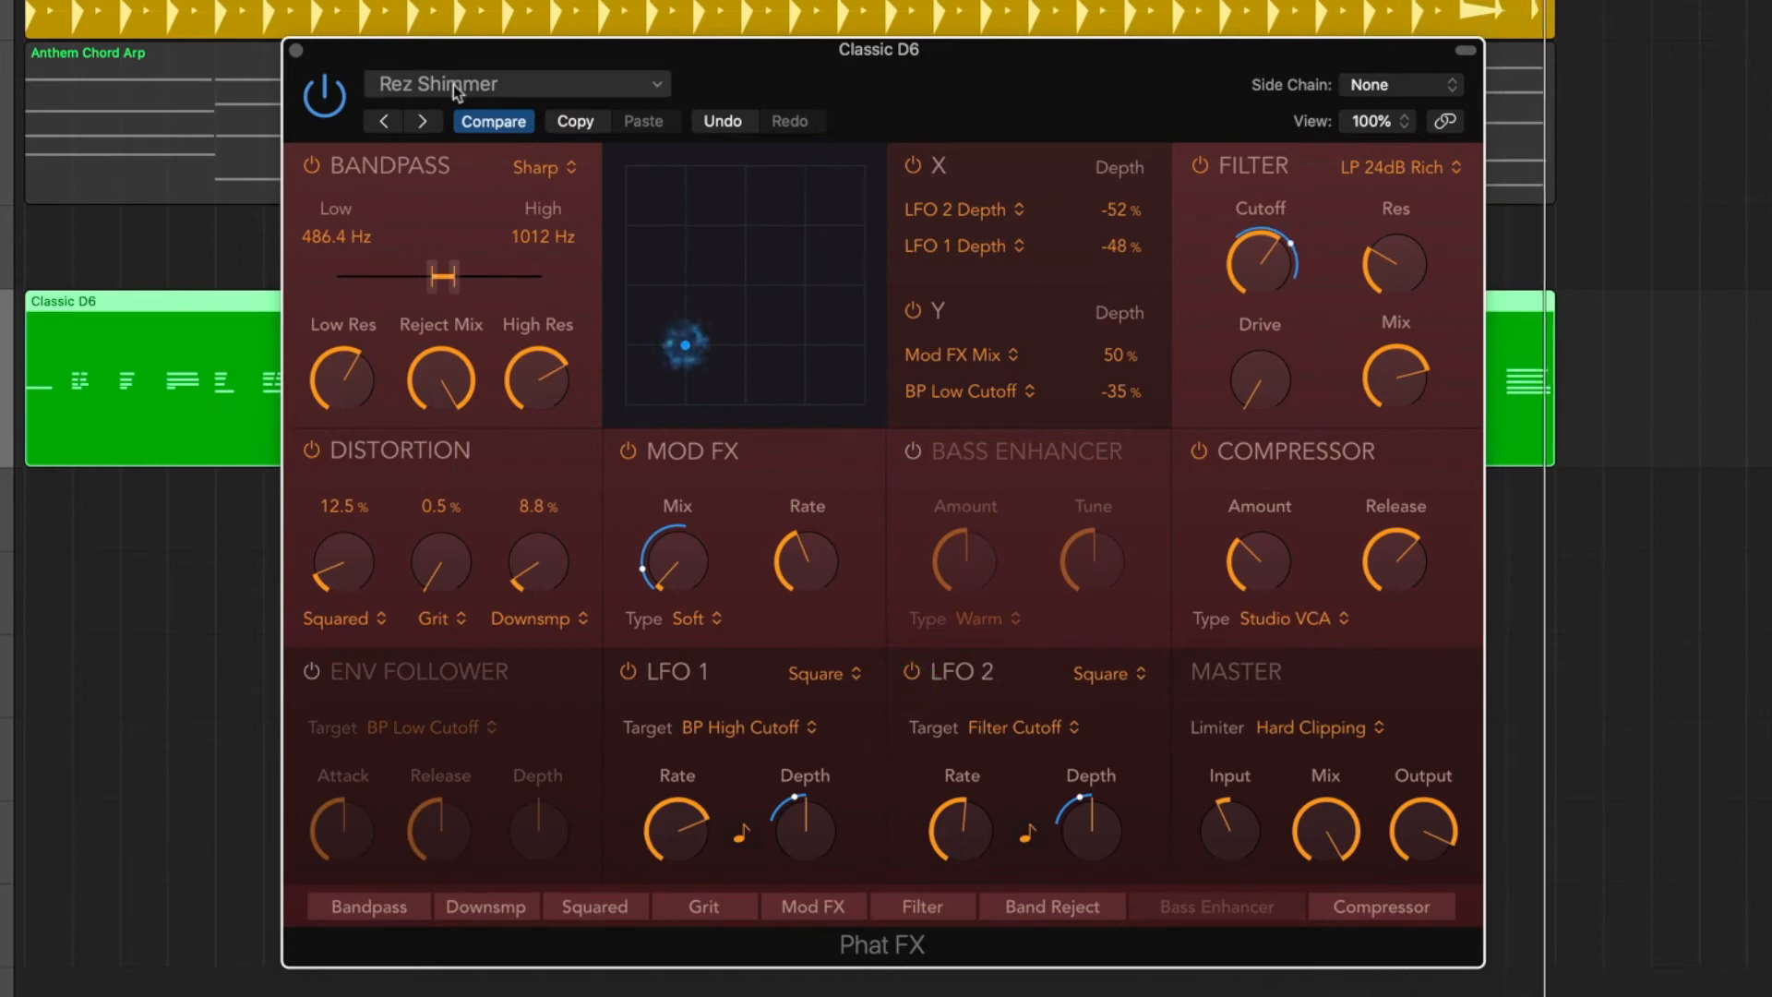
{"action": "left_click", "coordinate": [295, 51]}
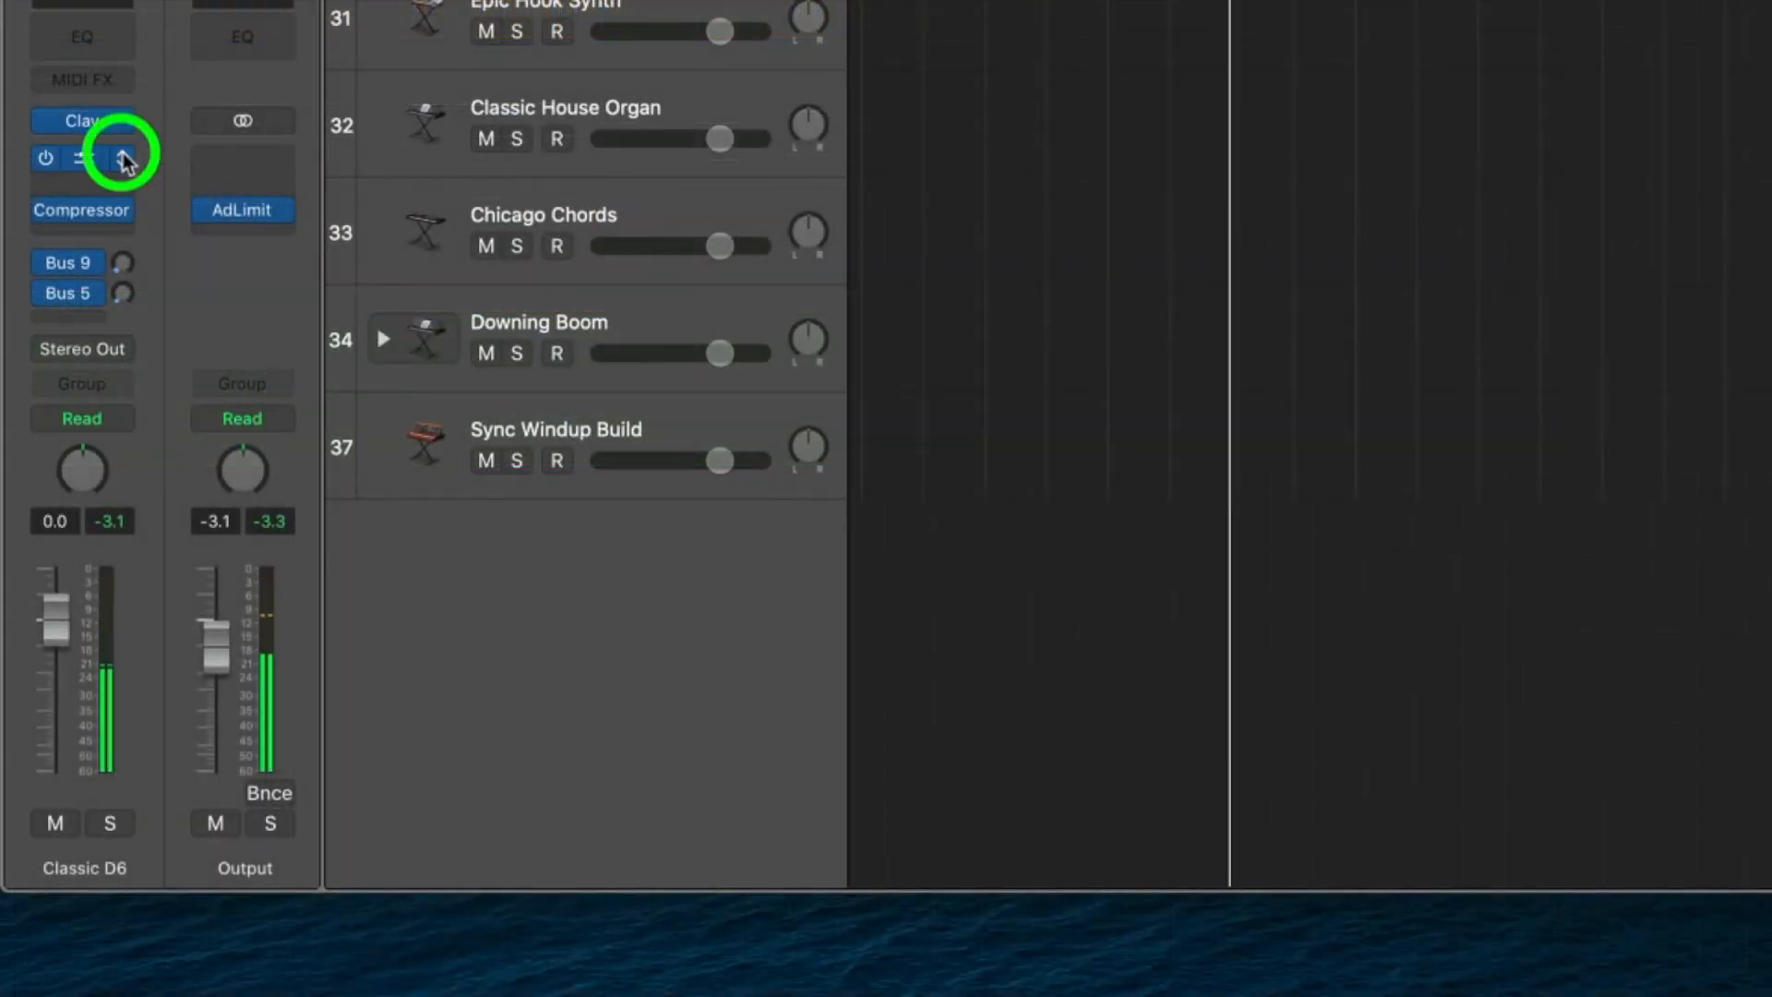
Replace the Phat FX on the Classic D6 channel strip with a Space Designer reverb and reposition its window.
{"action": "left_click", "coordinate": [124, 162]}
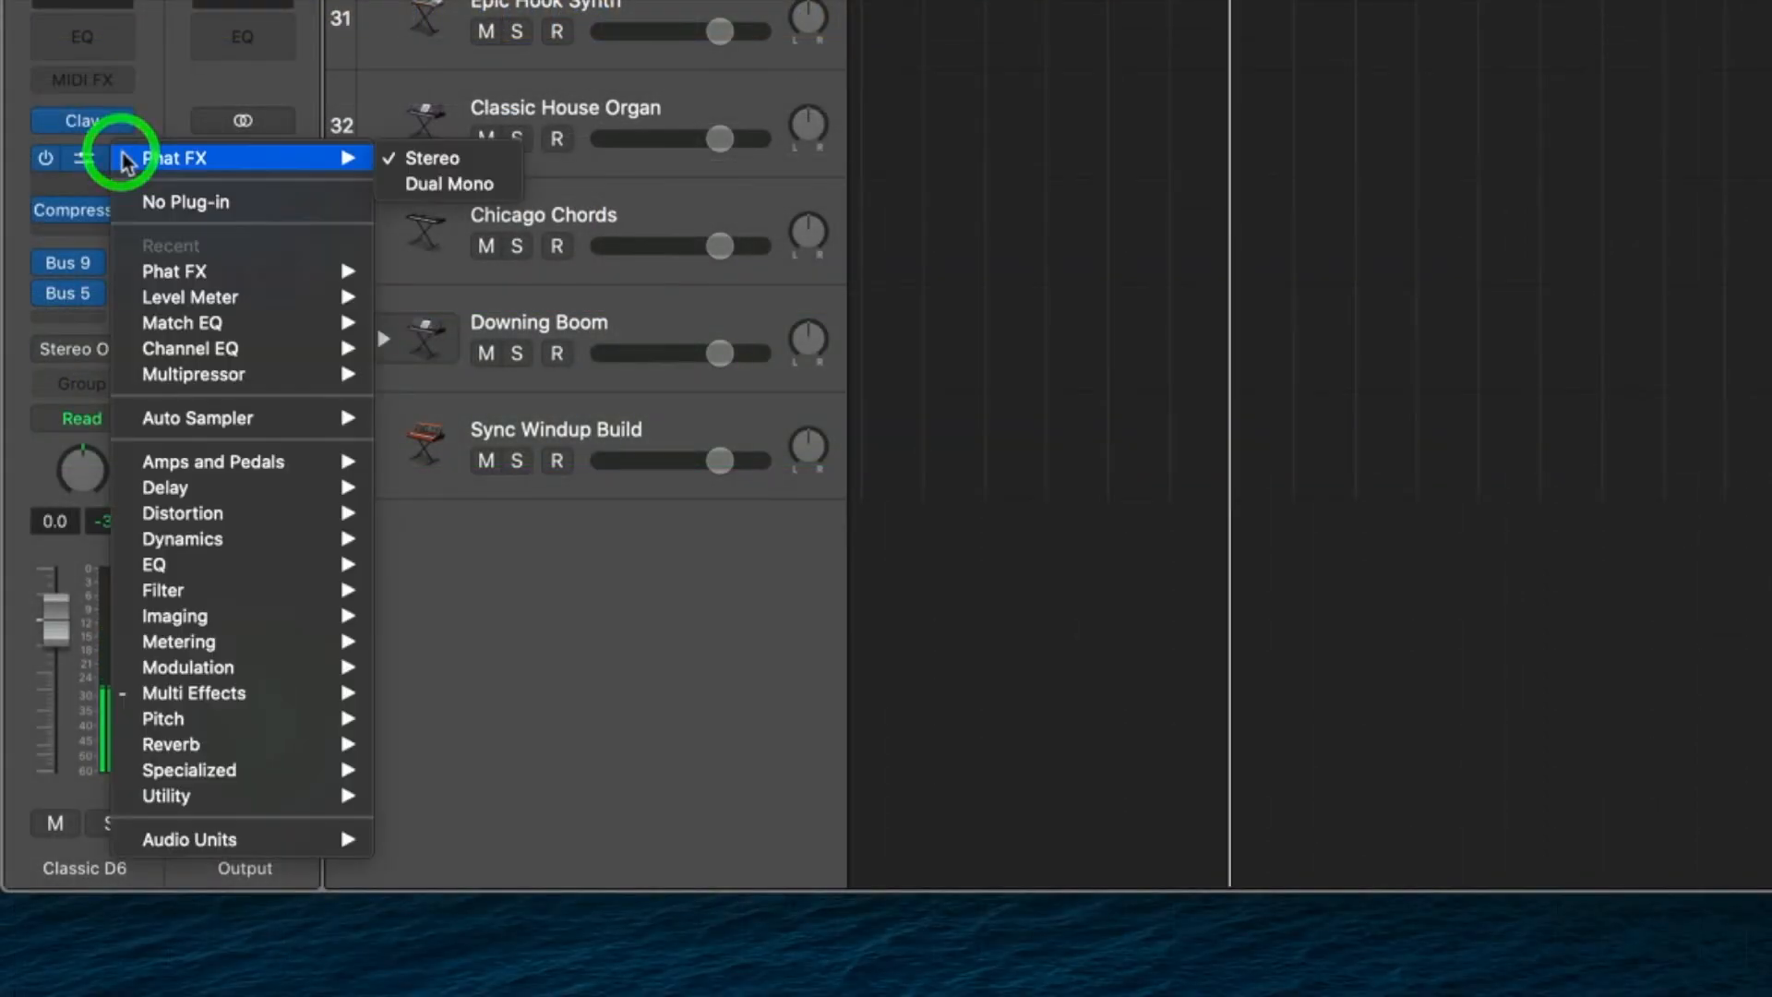
{"action": "mouse_move", "coordinate": [250, 706]}
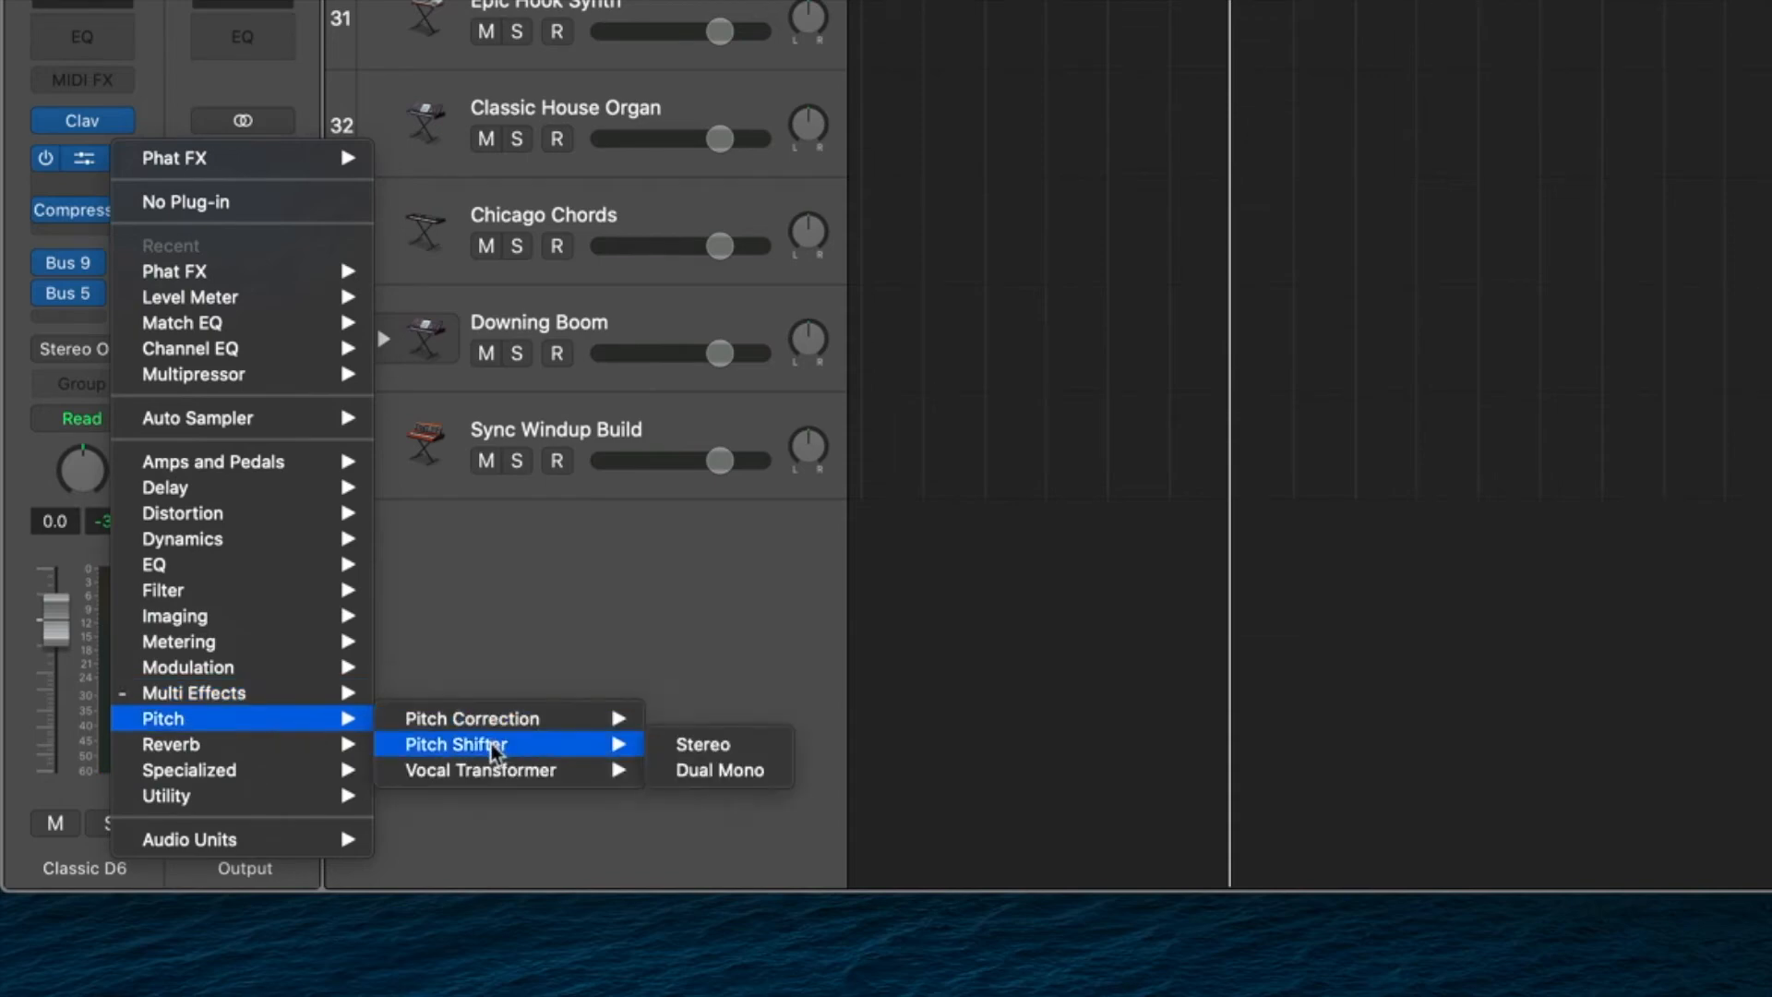
{"action": "mouse_move", "coordinate": [499, 780]}
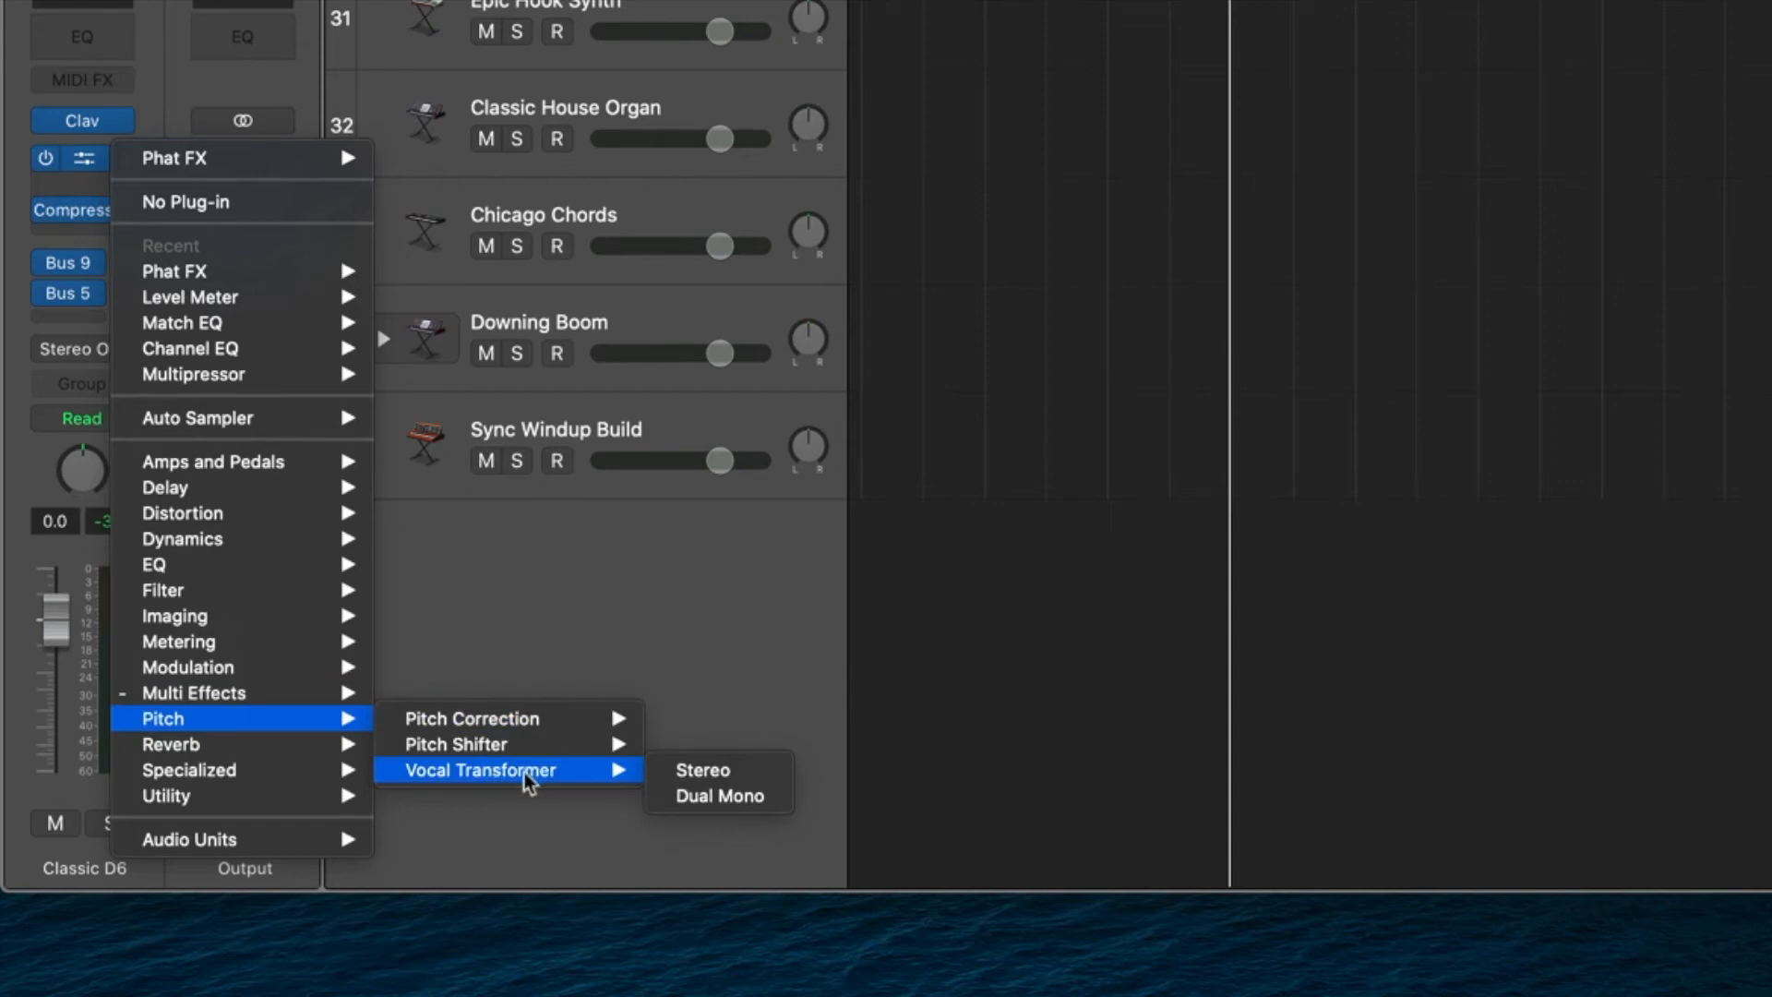
{"action": "mouse_move", "coordinate": [236, 744]}
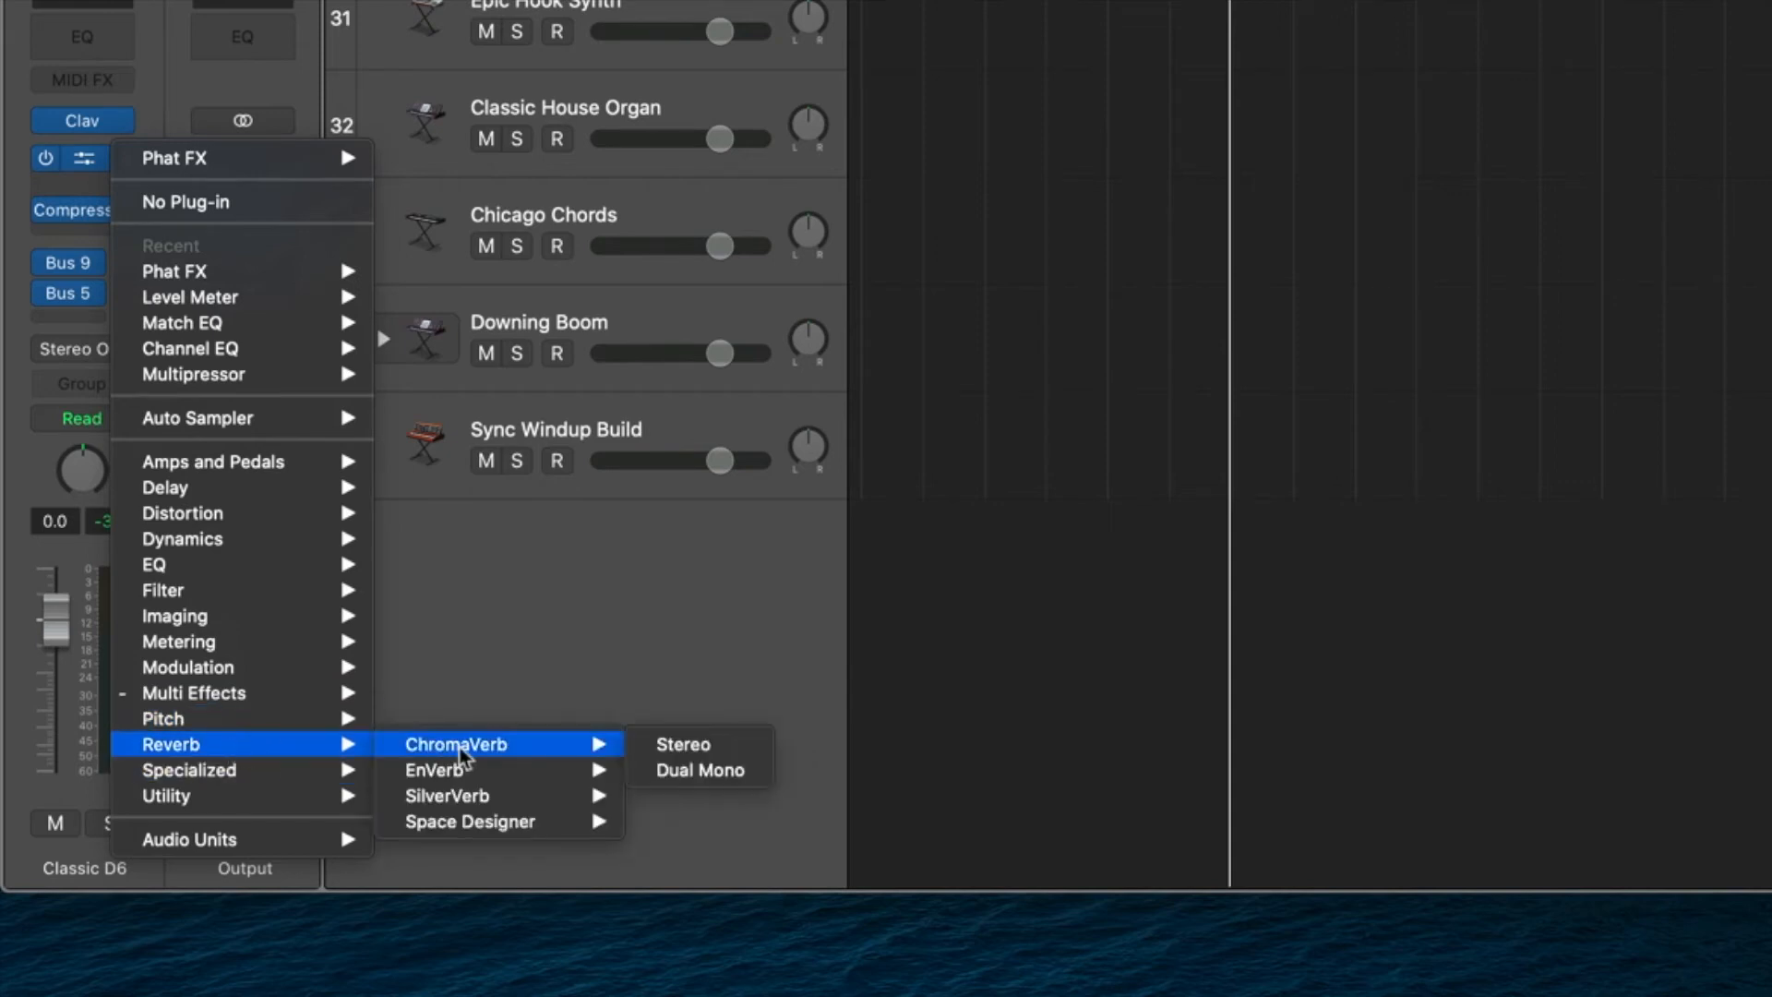
{"action": "mouse_move", "coordinate": [490, 824]}
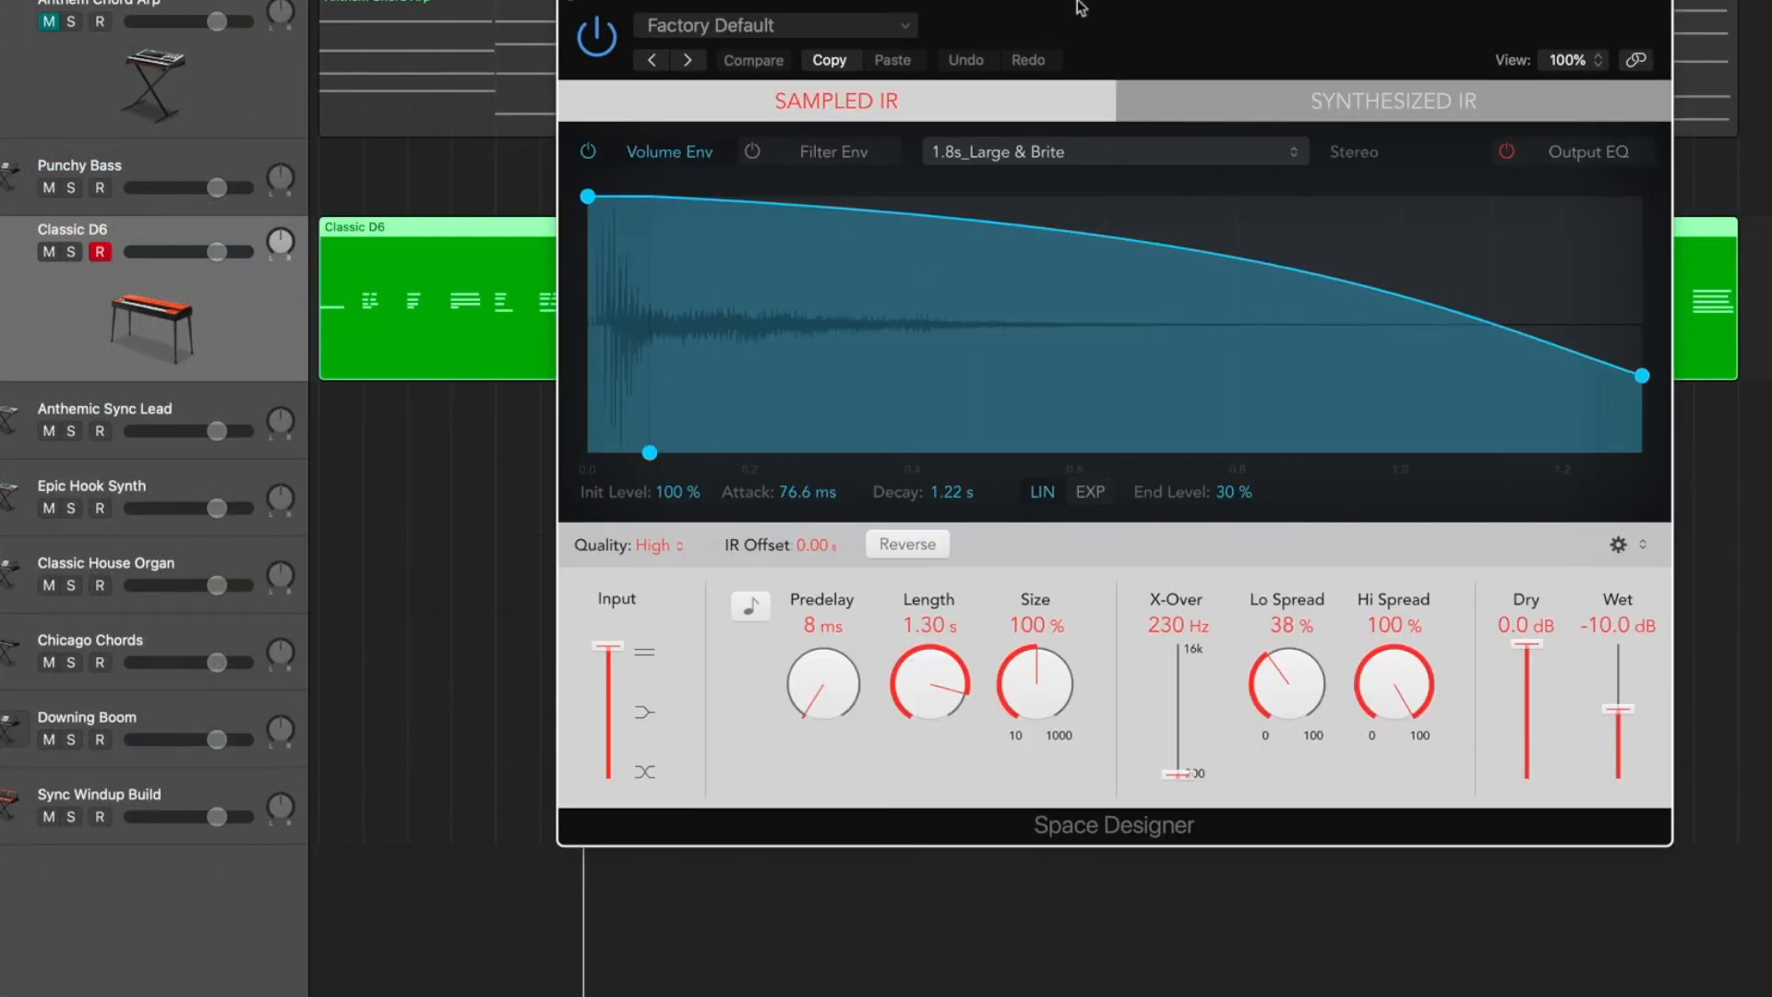
{"action": "left_click_drag", "start_coordinate": [1080, 7], "coordinate": [784, 37]}
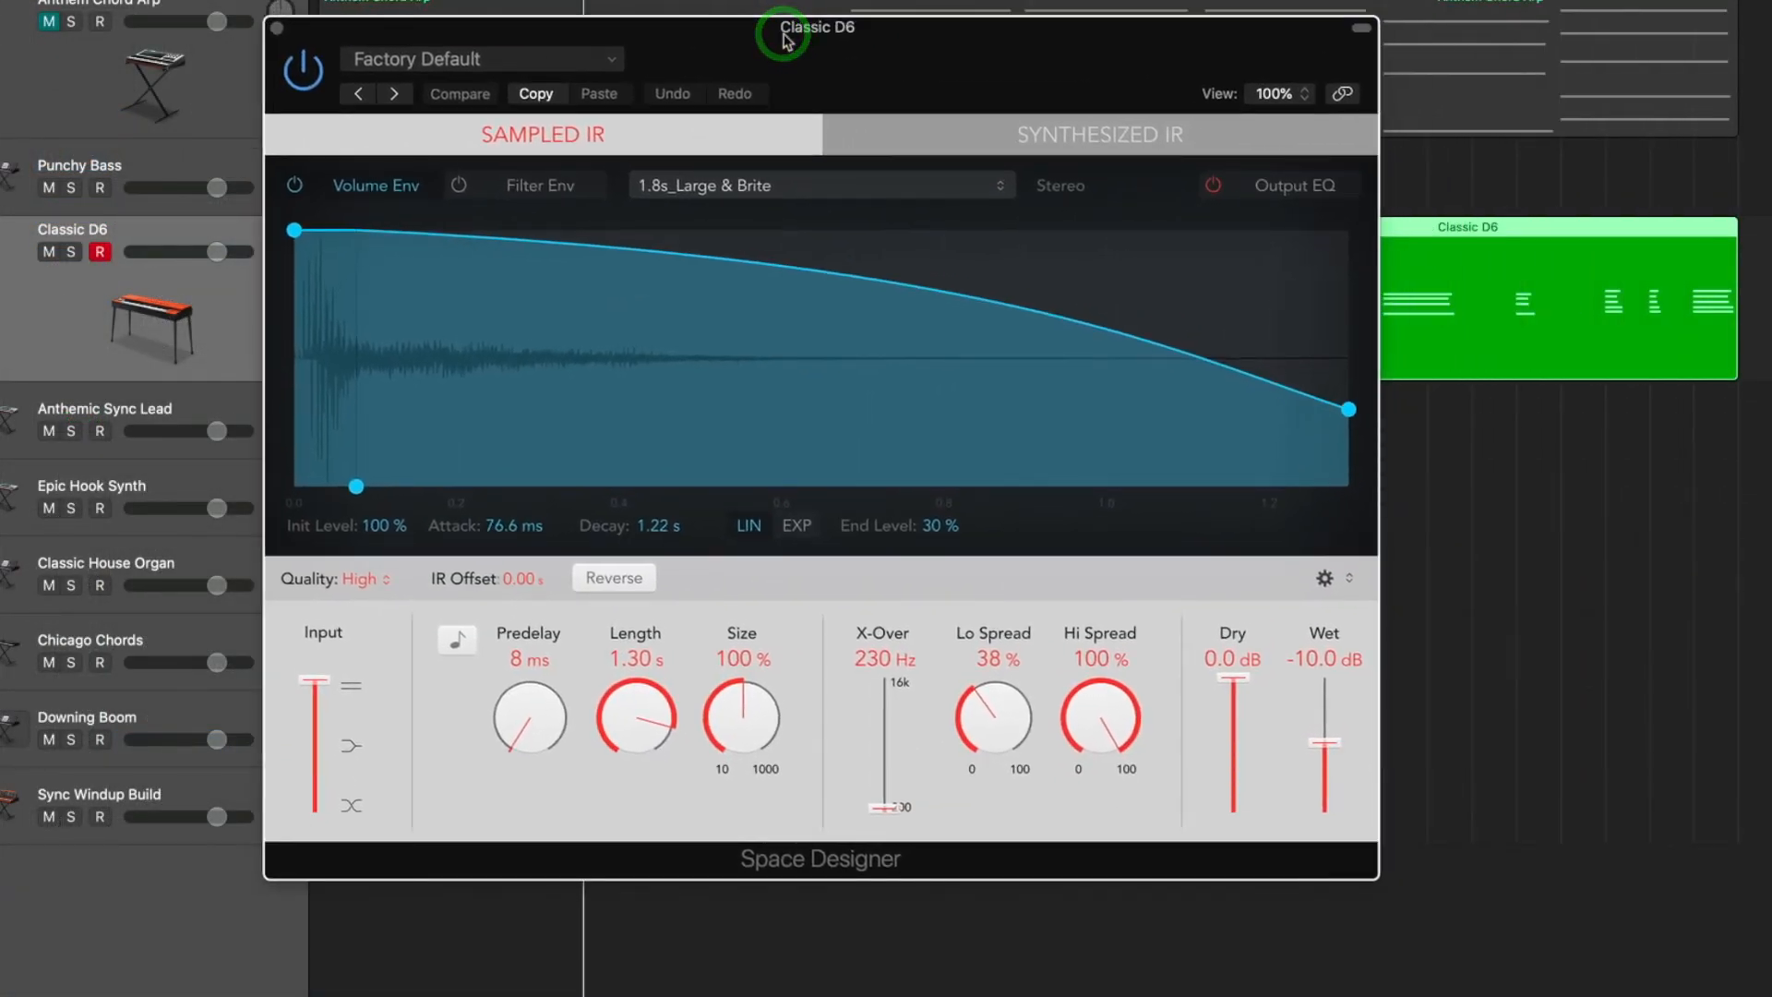
Load the 2.0s Medium Hall preset from the Medium Spaces halls in Space Designer.
{"action": "left_click_drag", "start_coordinate": [786, 39], "coordinate": [826, 71]}
{"action": "left_click", "coordinate": [496, 109]}
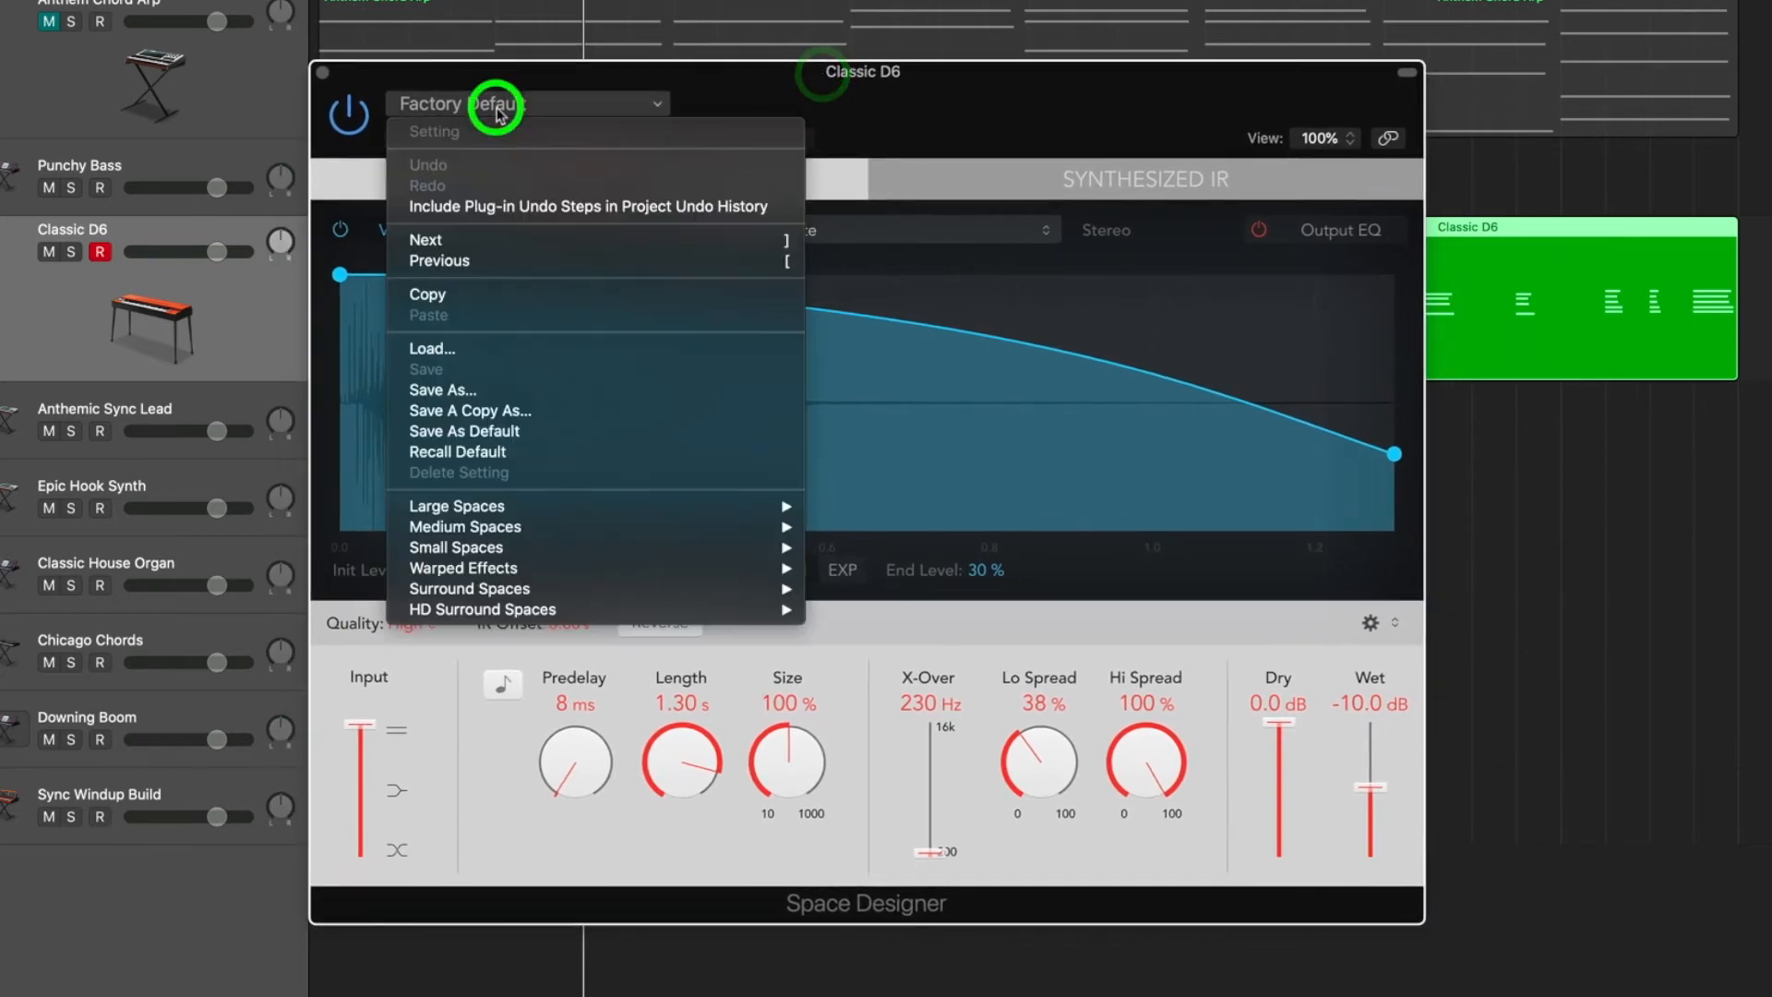
{"action": "mouse_move", "coordinate": [503, 530]}
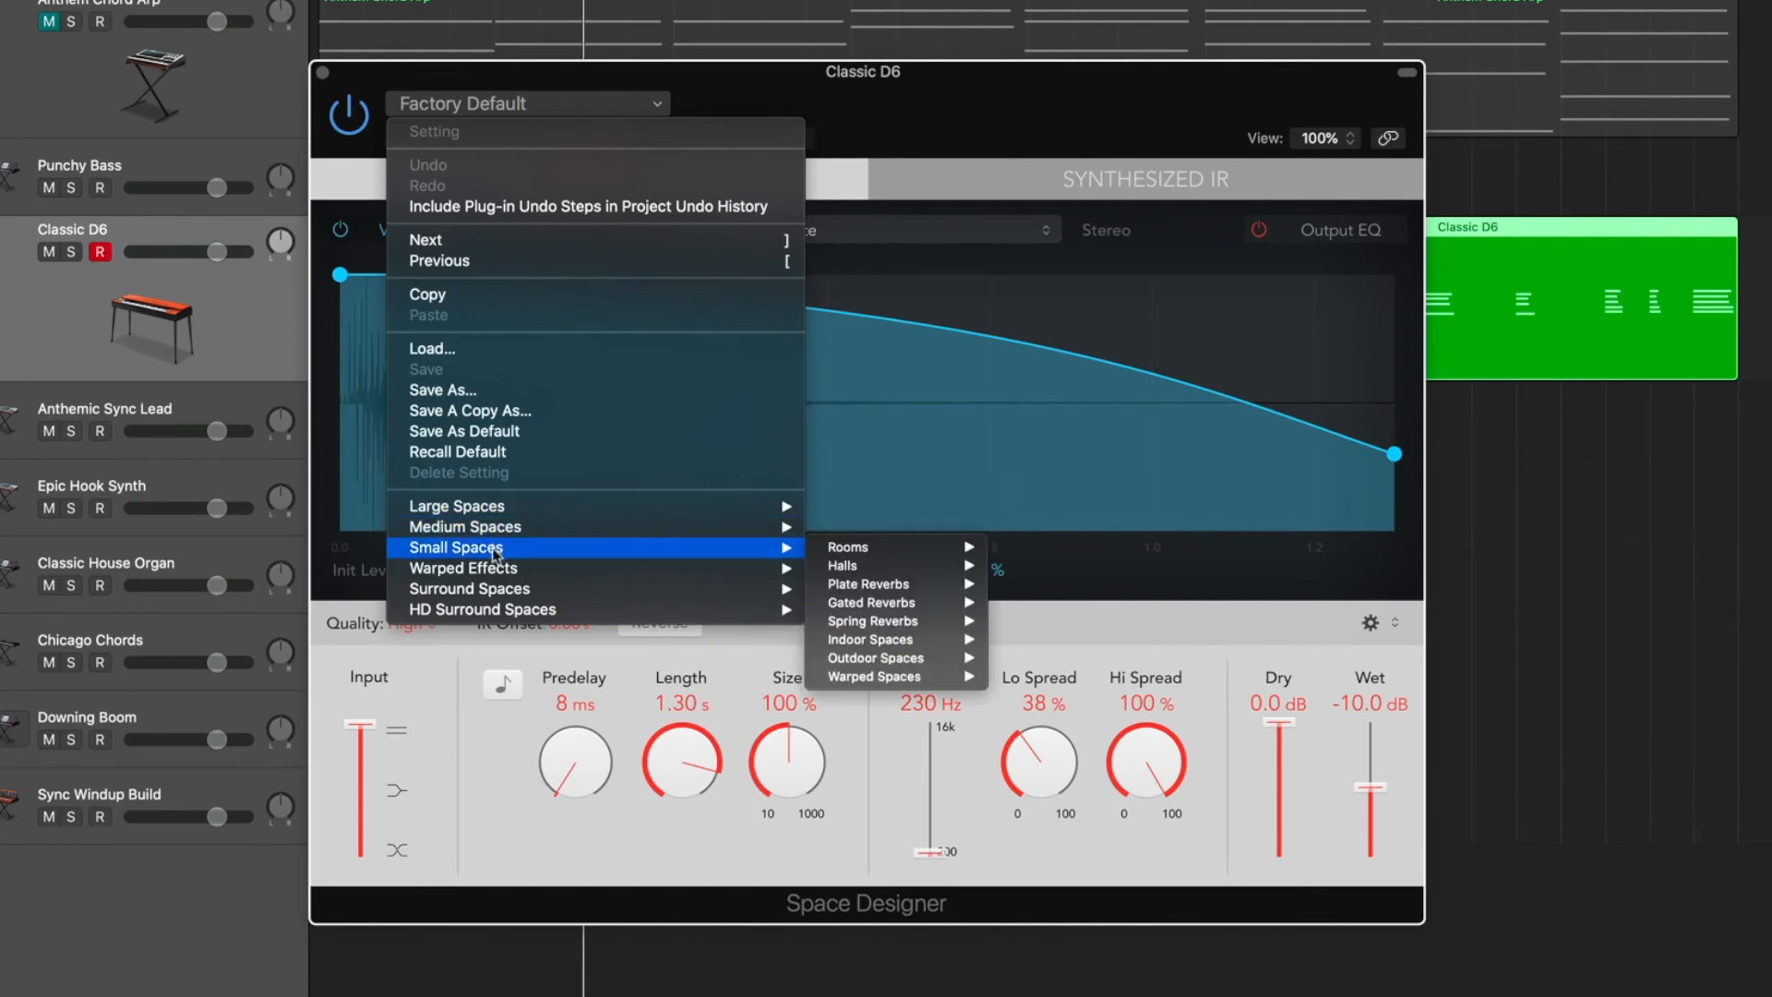
{"action": "mouse_move", "coordinate": [497, 609]}
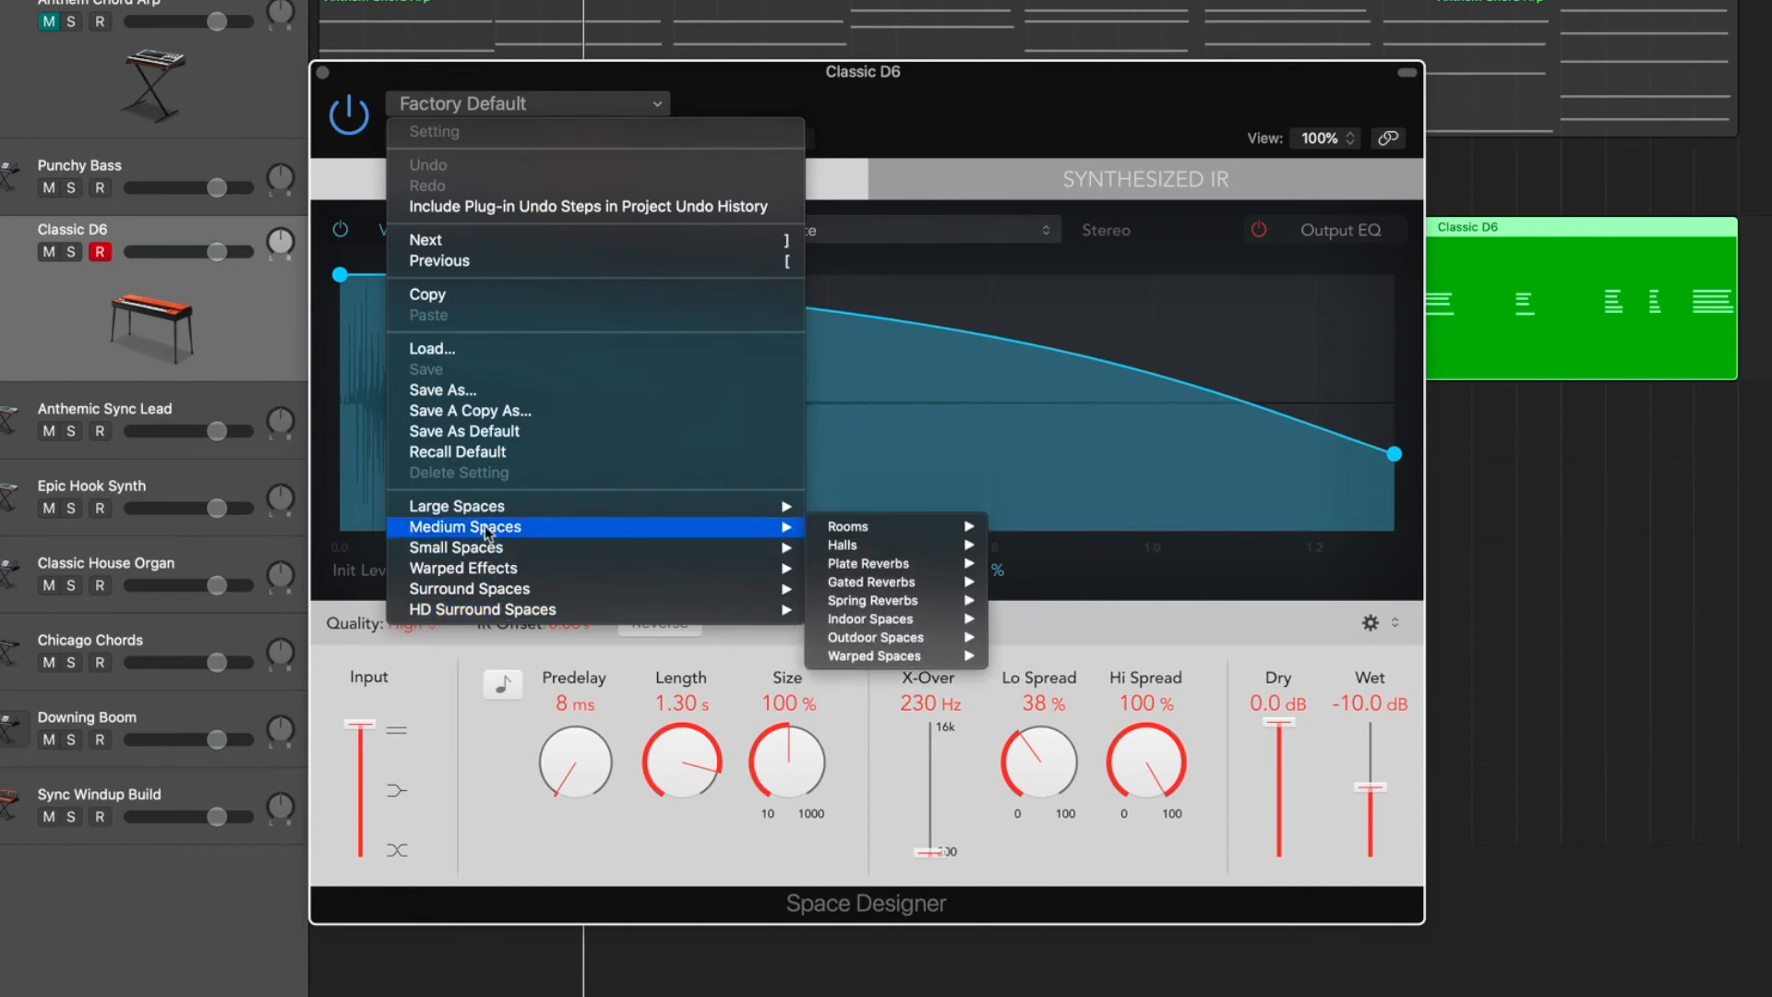
{"action": "mouse_move", "coordinate": [870, 548]}
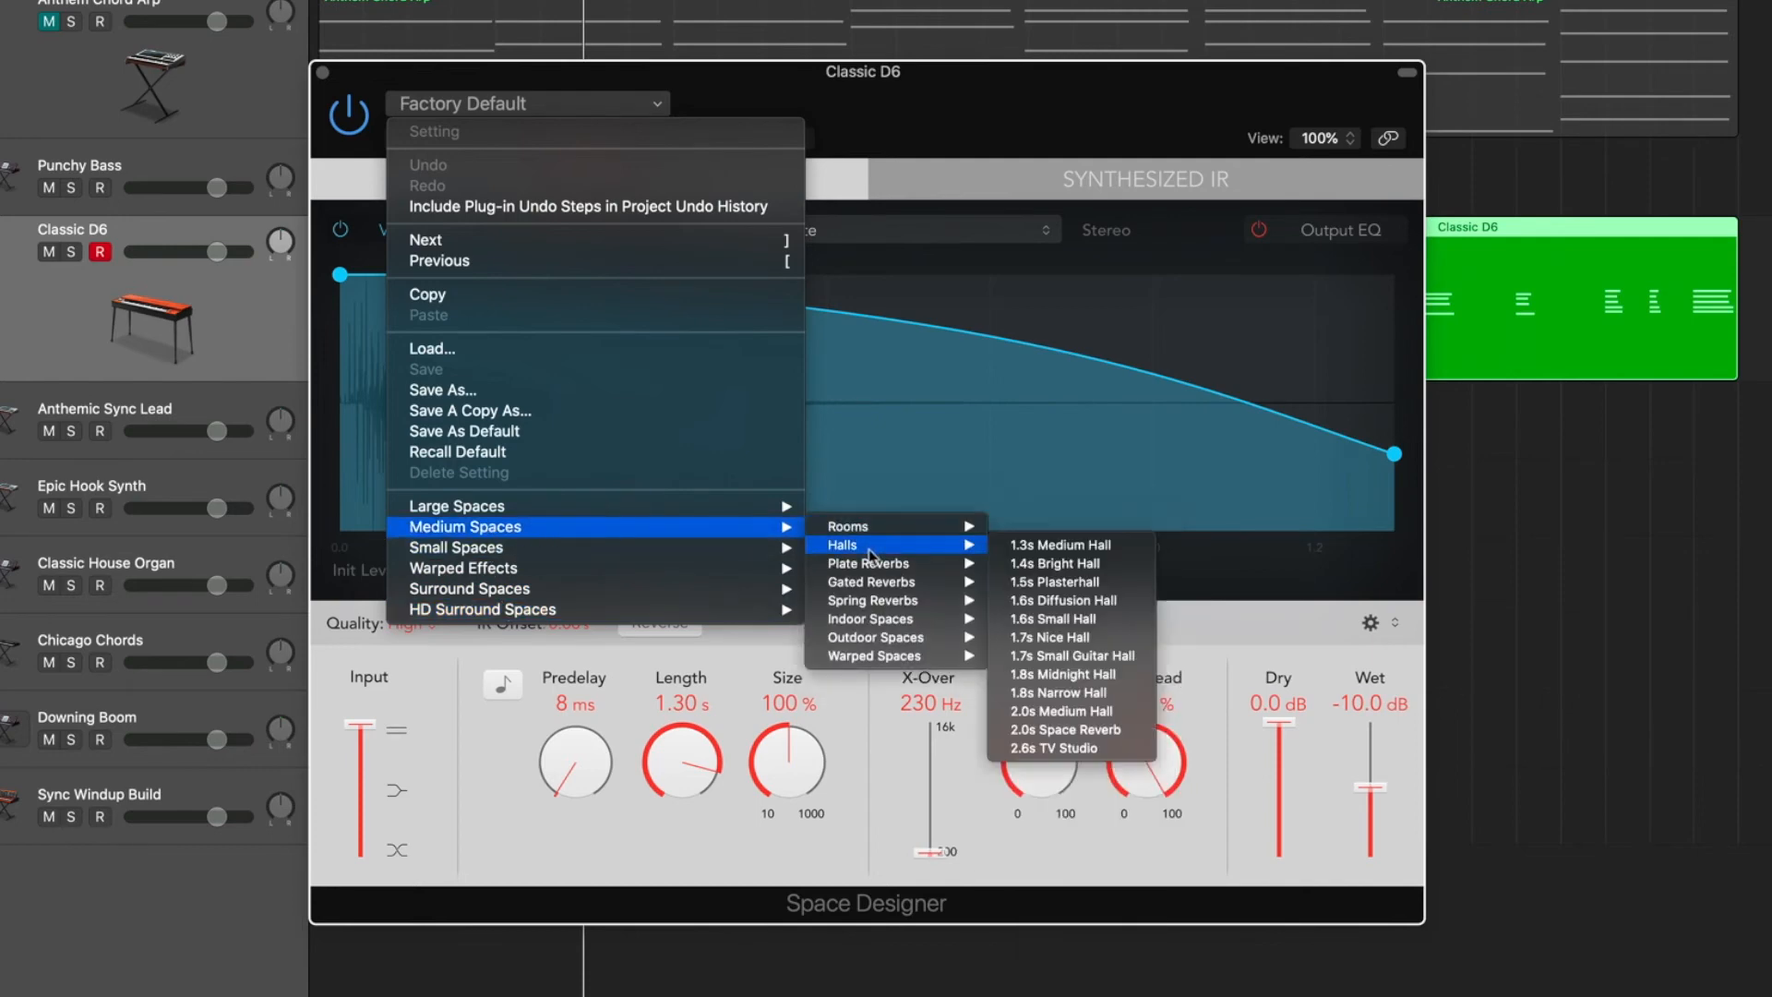
{"action": "left_click", "coordinate": [1088, 711]}
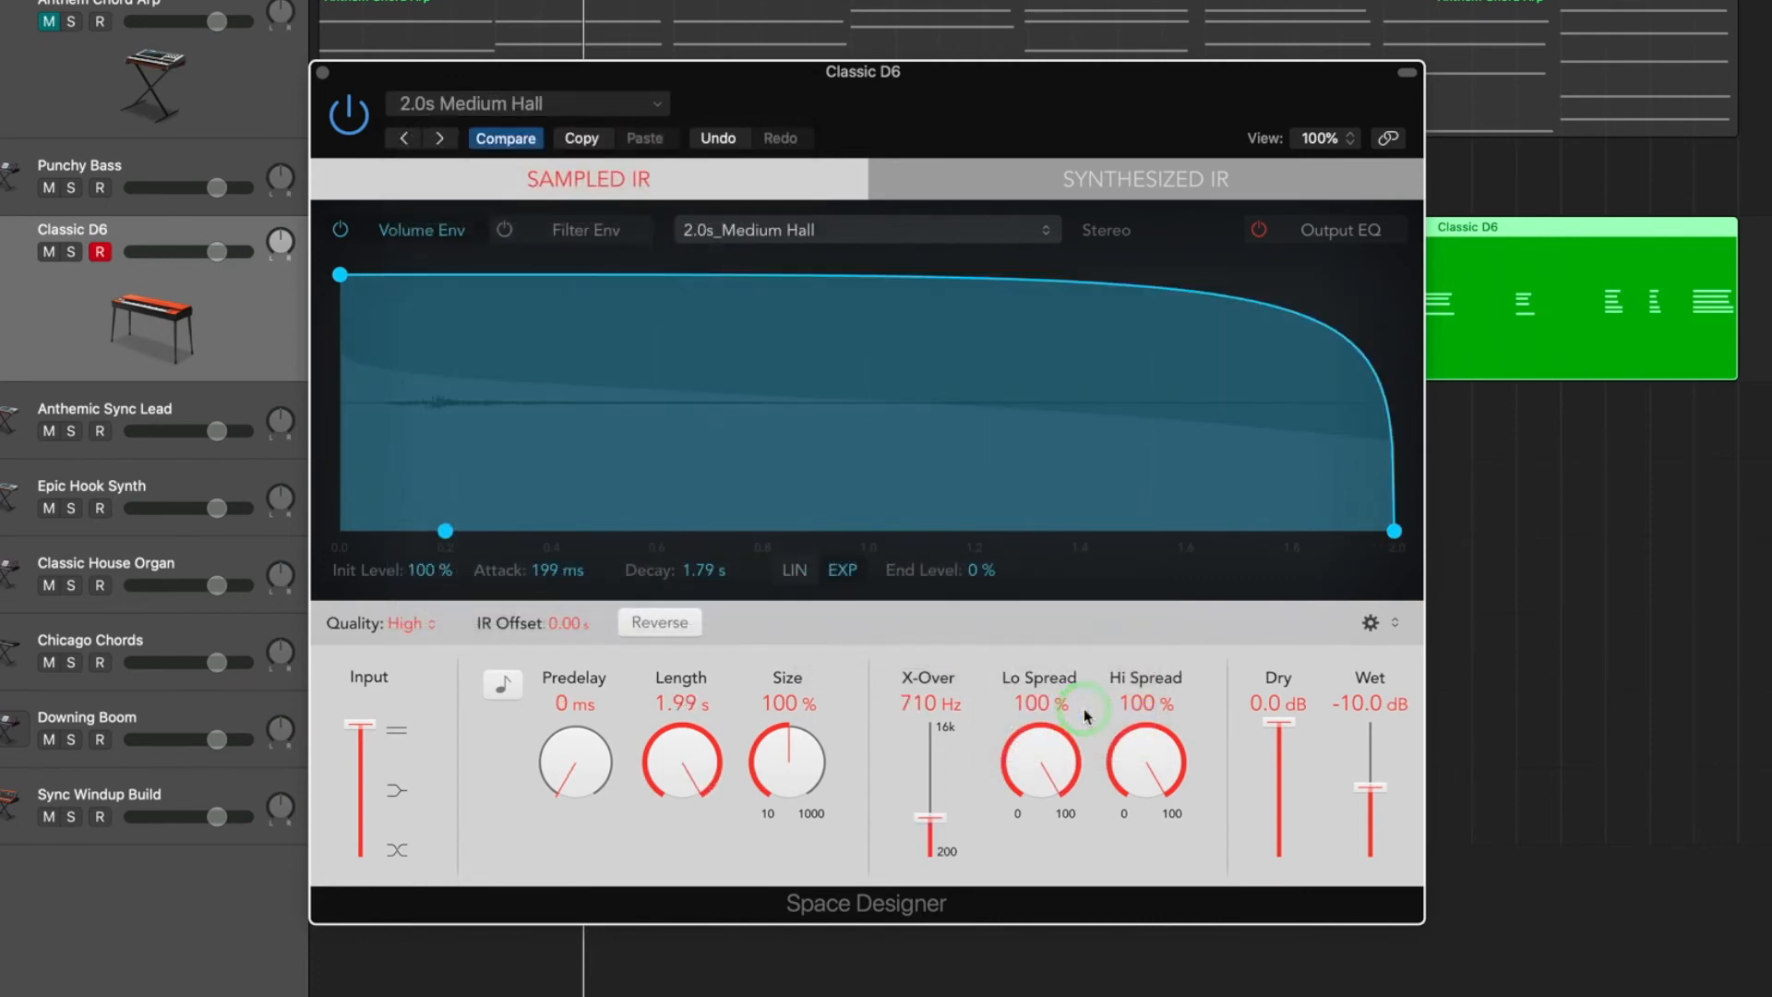
Play the project while setting Space Designer's Wet level to -12.0 dB, and close the plug-in window.
{"action": "key", "text": "space"}
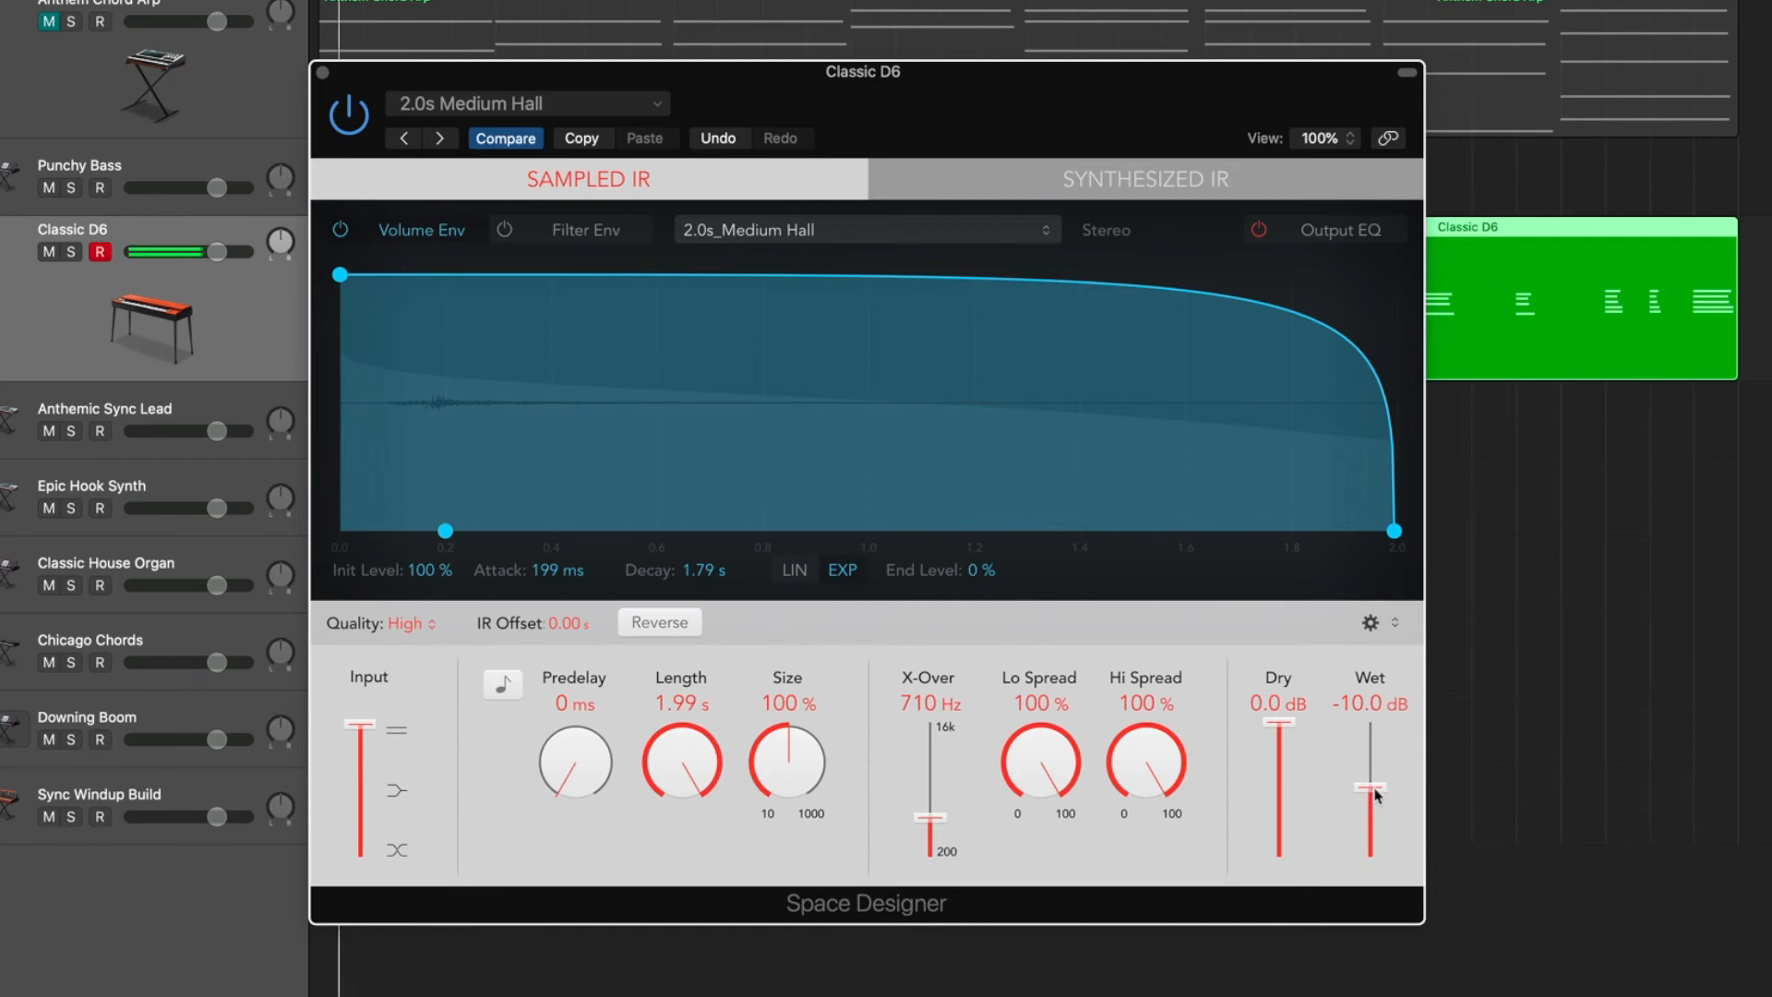
{"action": "left_click_drag", "start_coordinate": [1376, 789], "coordinate": [1376, 739]}
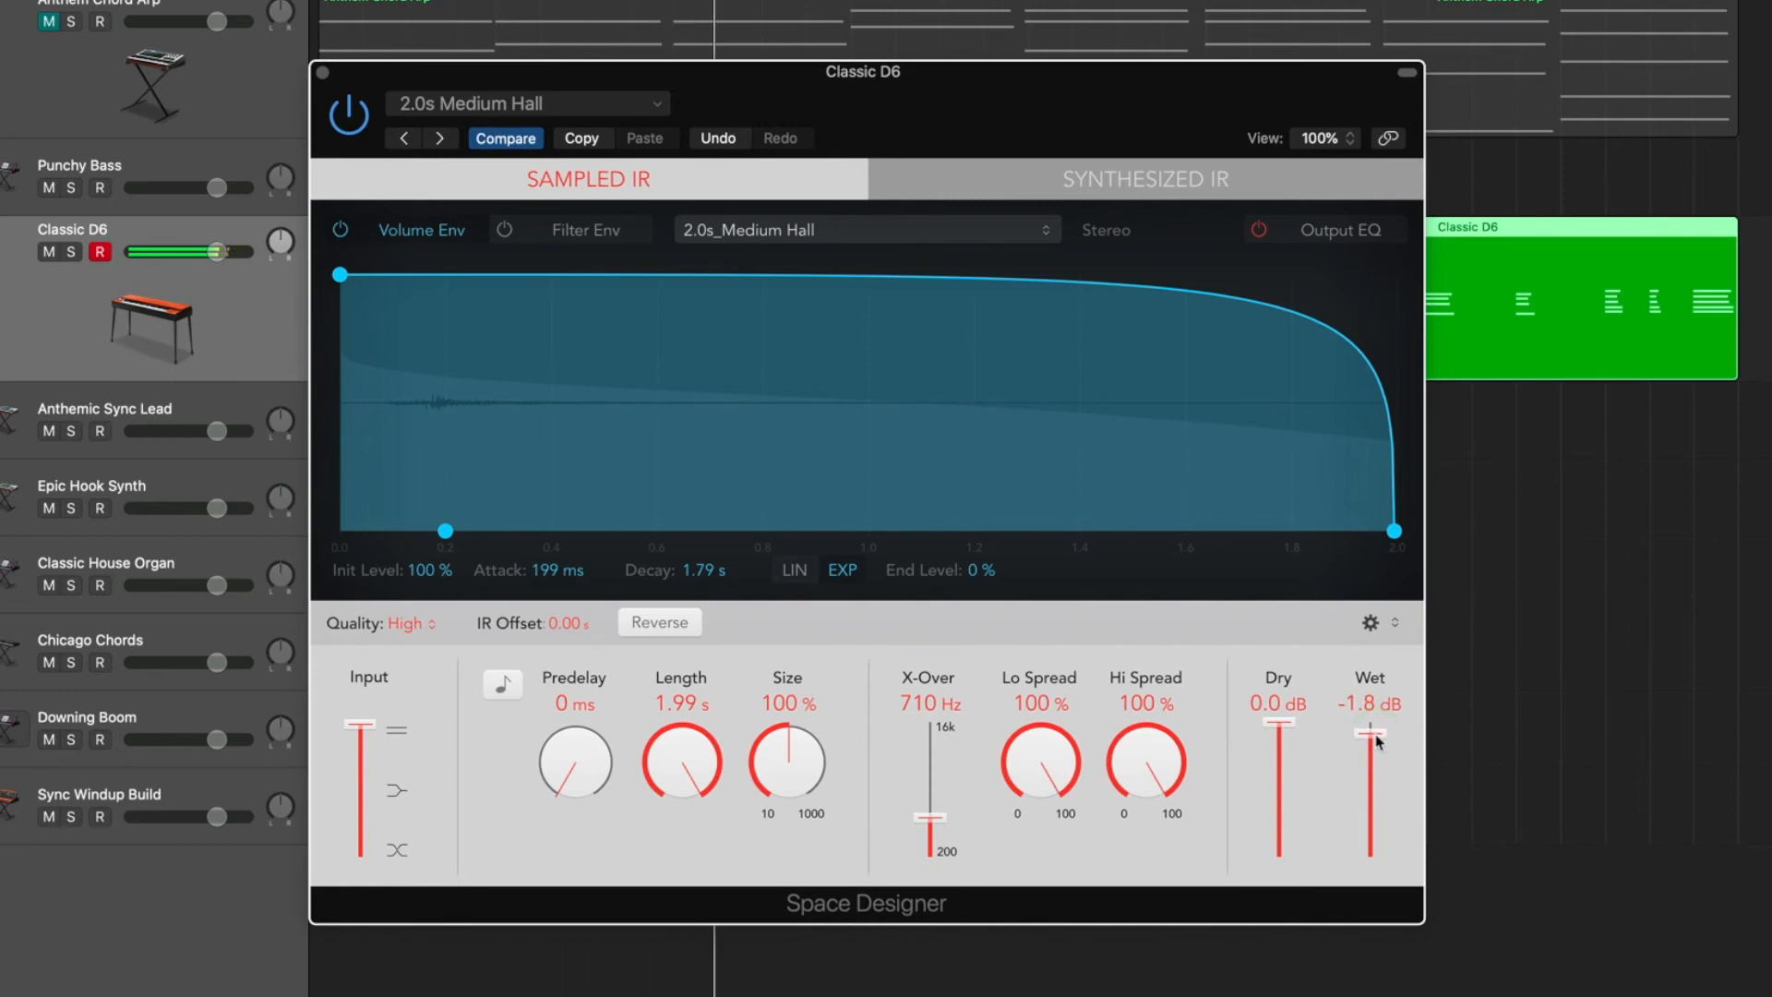
{"action": "left_click_drag", "start_coordinate": [1375, 739], "coordinate": [1373, 798]}
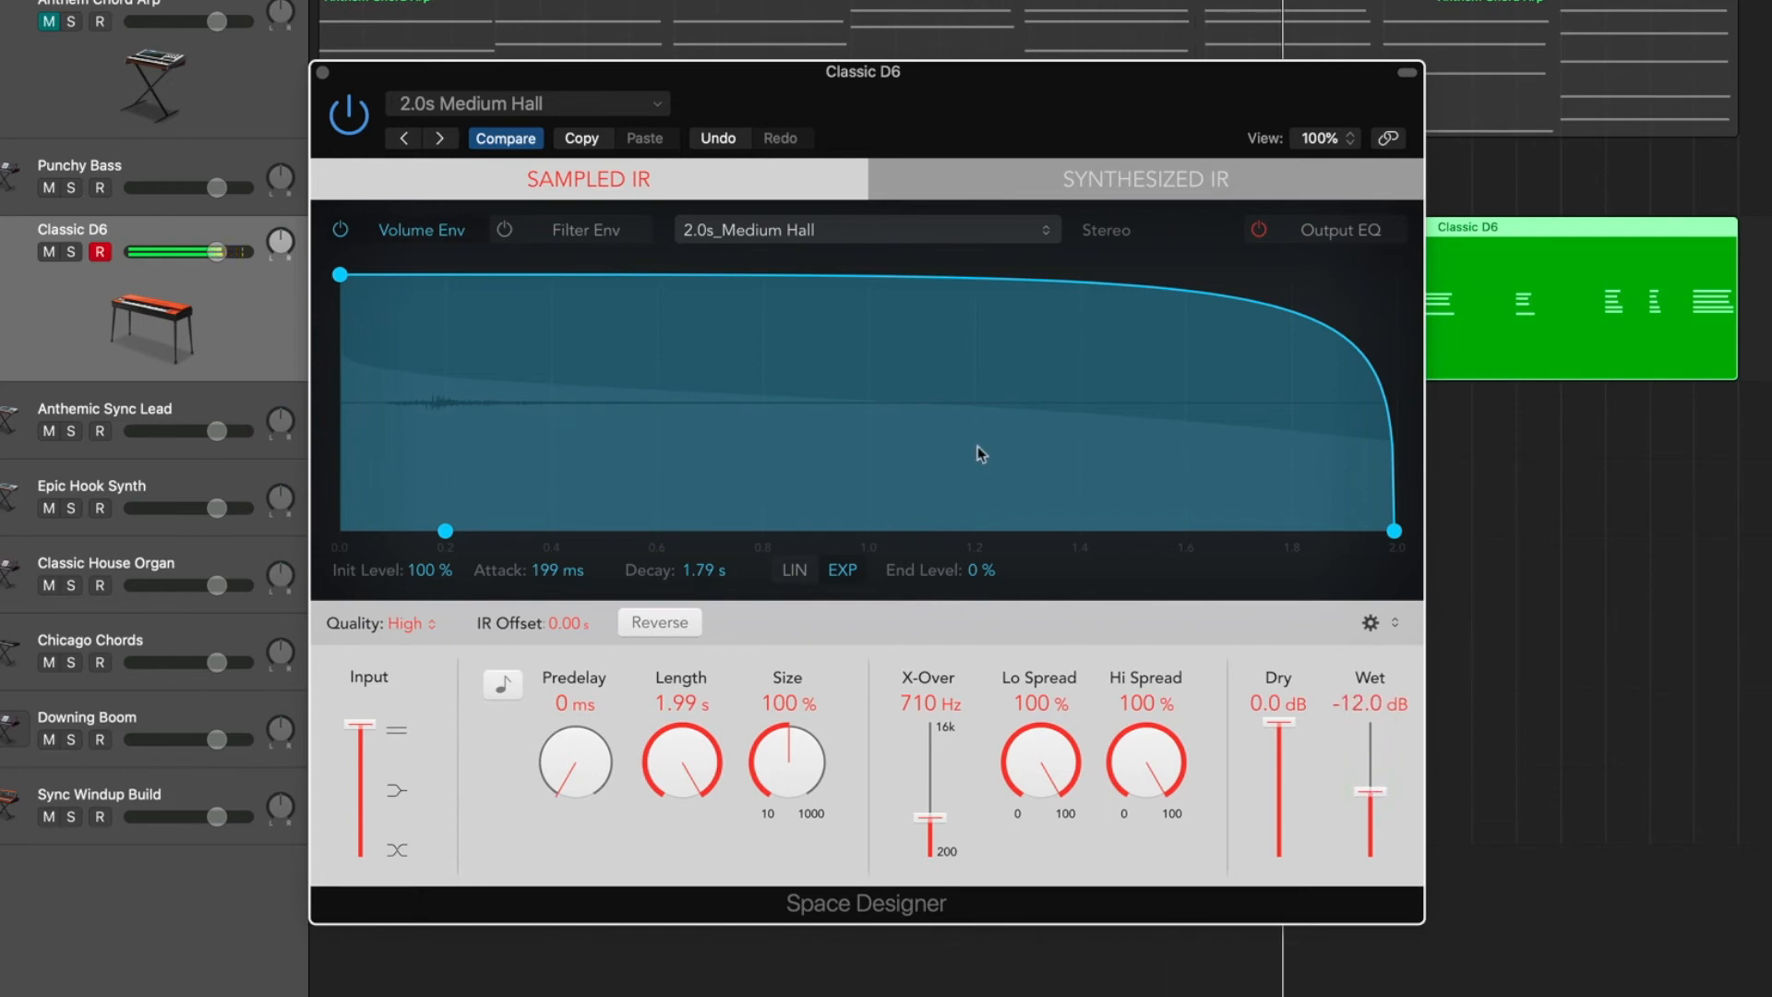
{"action": "left_click", "coordinate": [323, 74]}
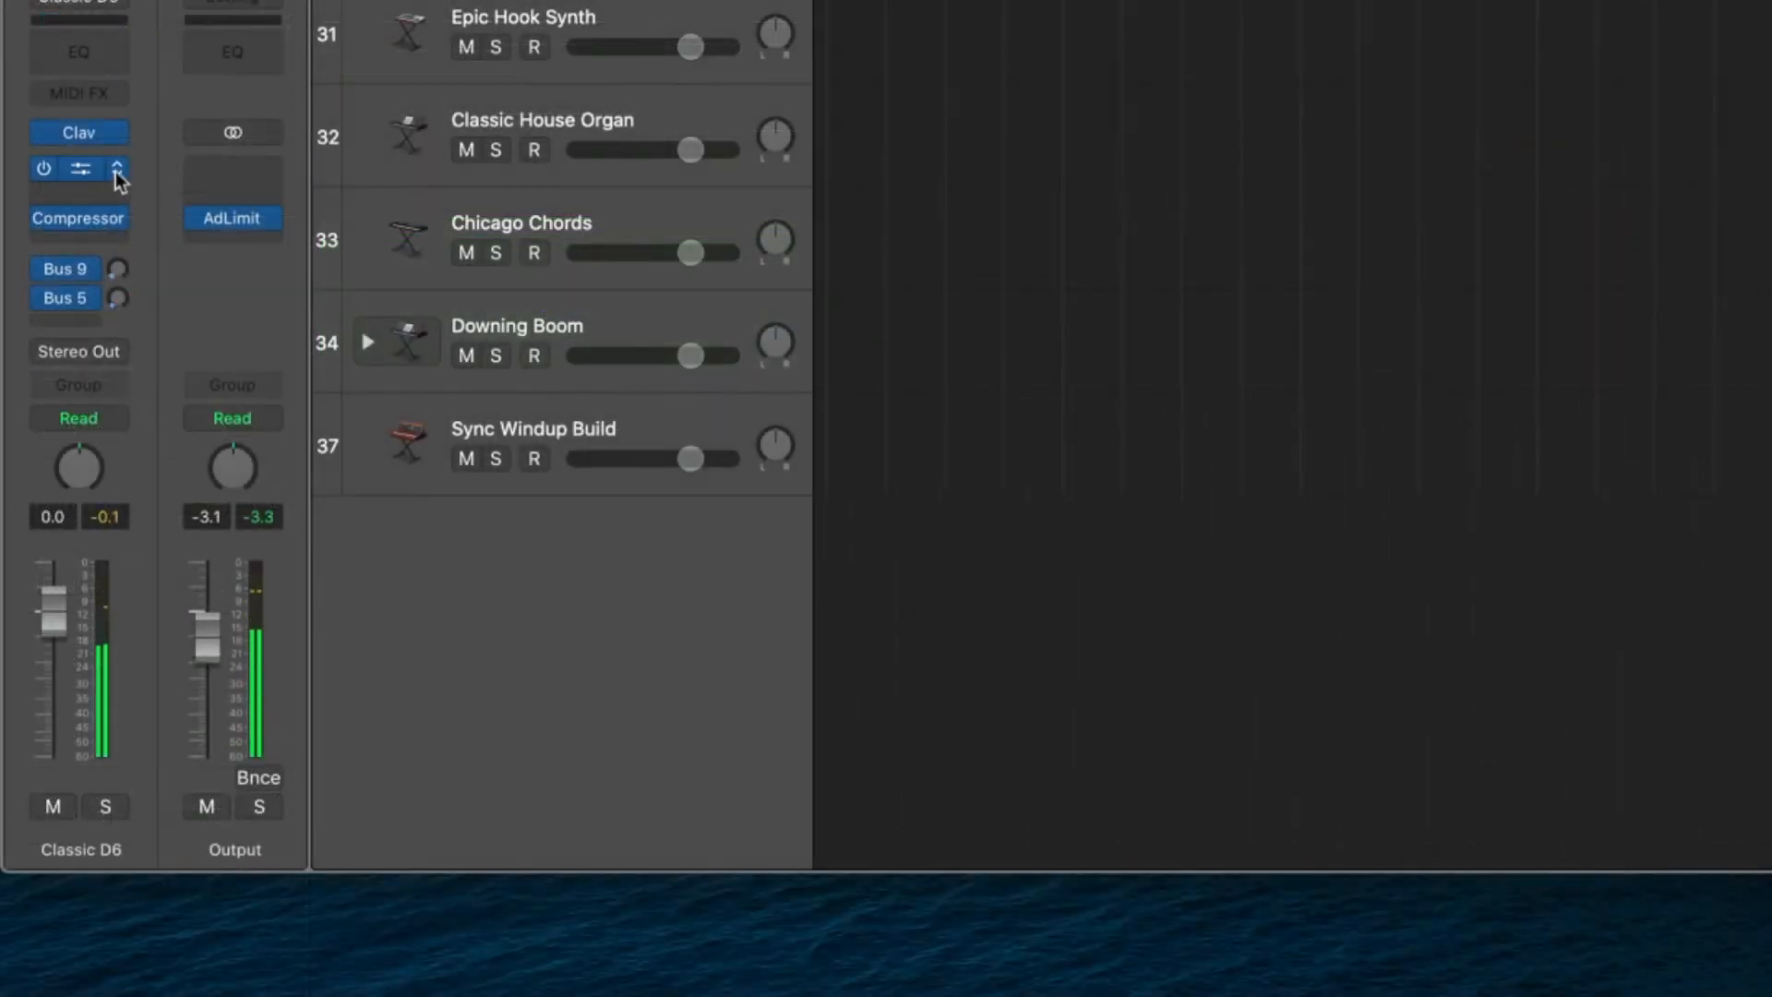
{"action": "left_click", "coordinate": [119, 169]}
{"action": "mouse_move", "coordinate": [182, 613]}
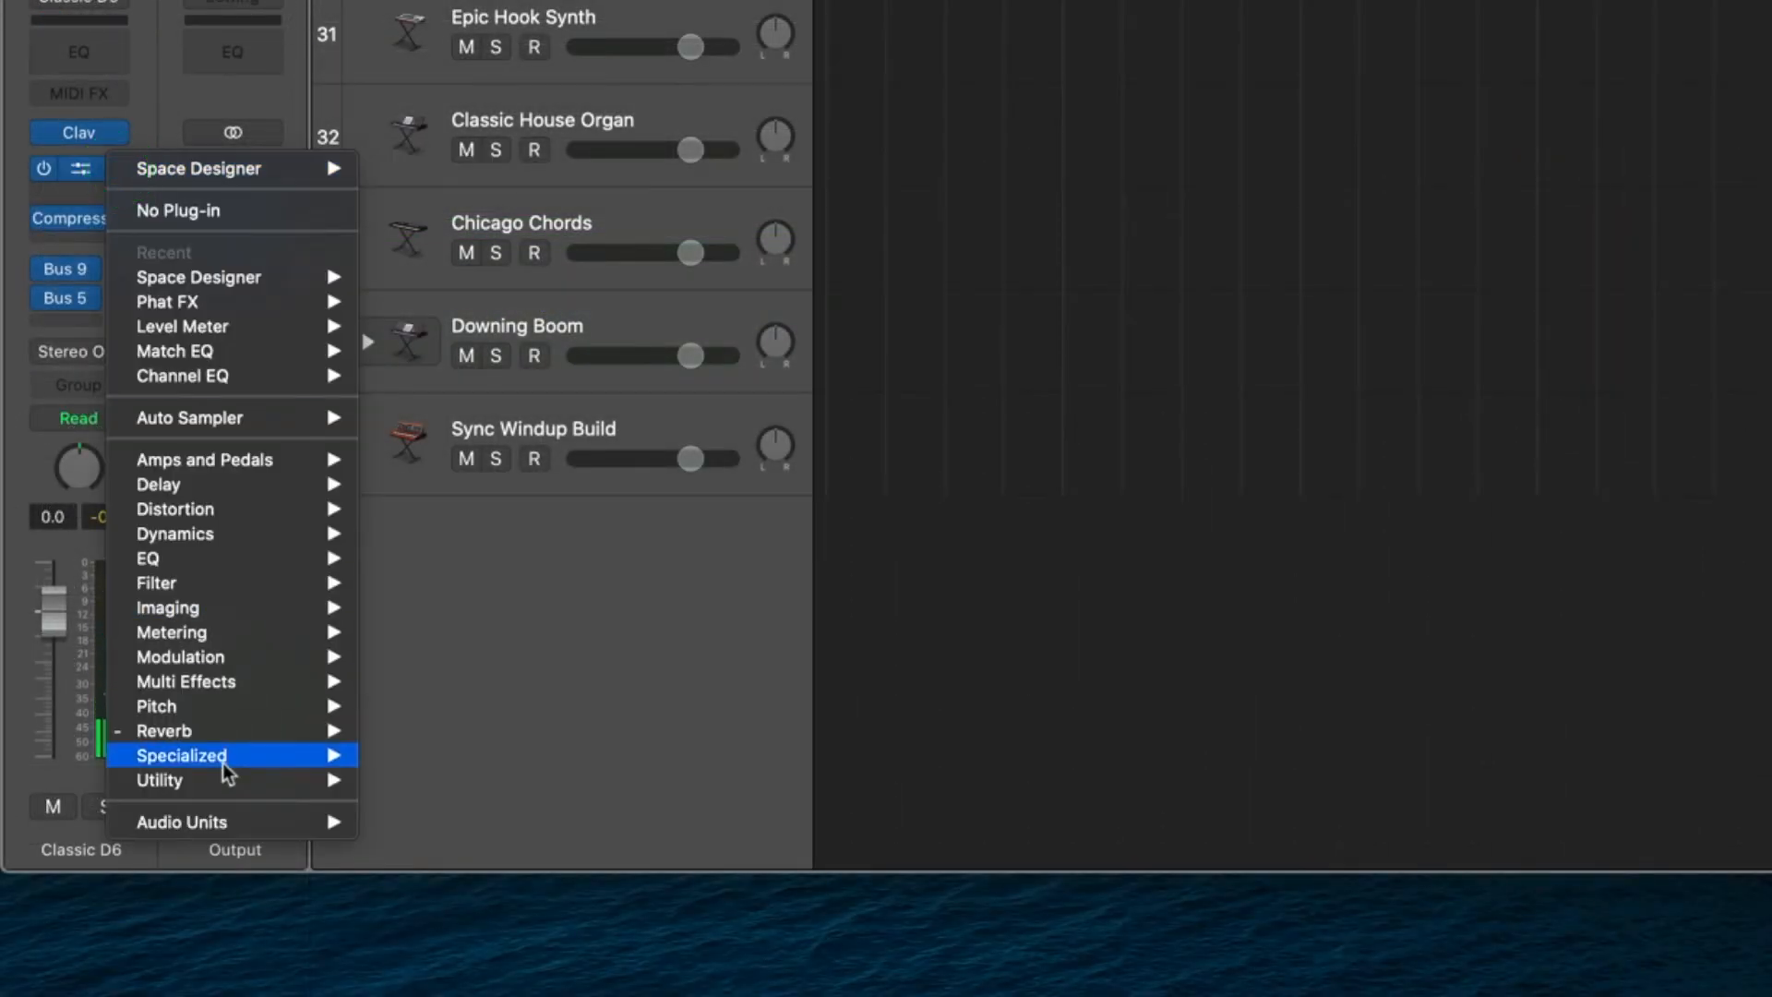
{"action": "mouse_move", "coordinate": [236, 737]}
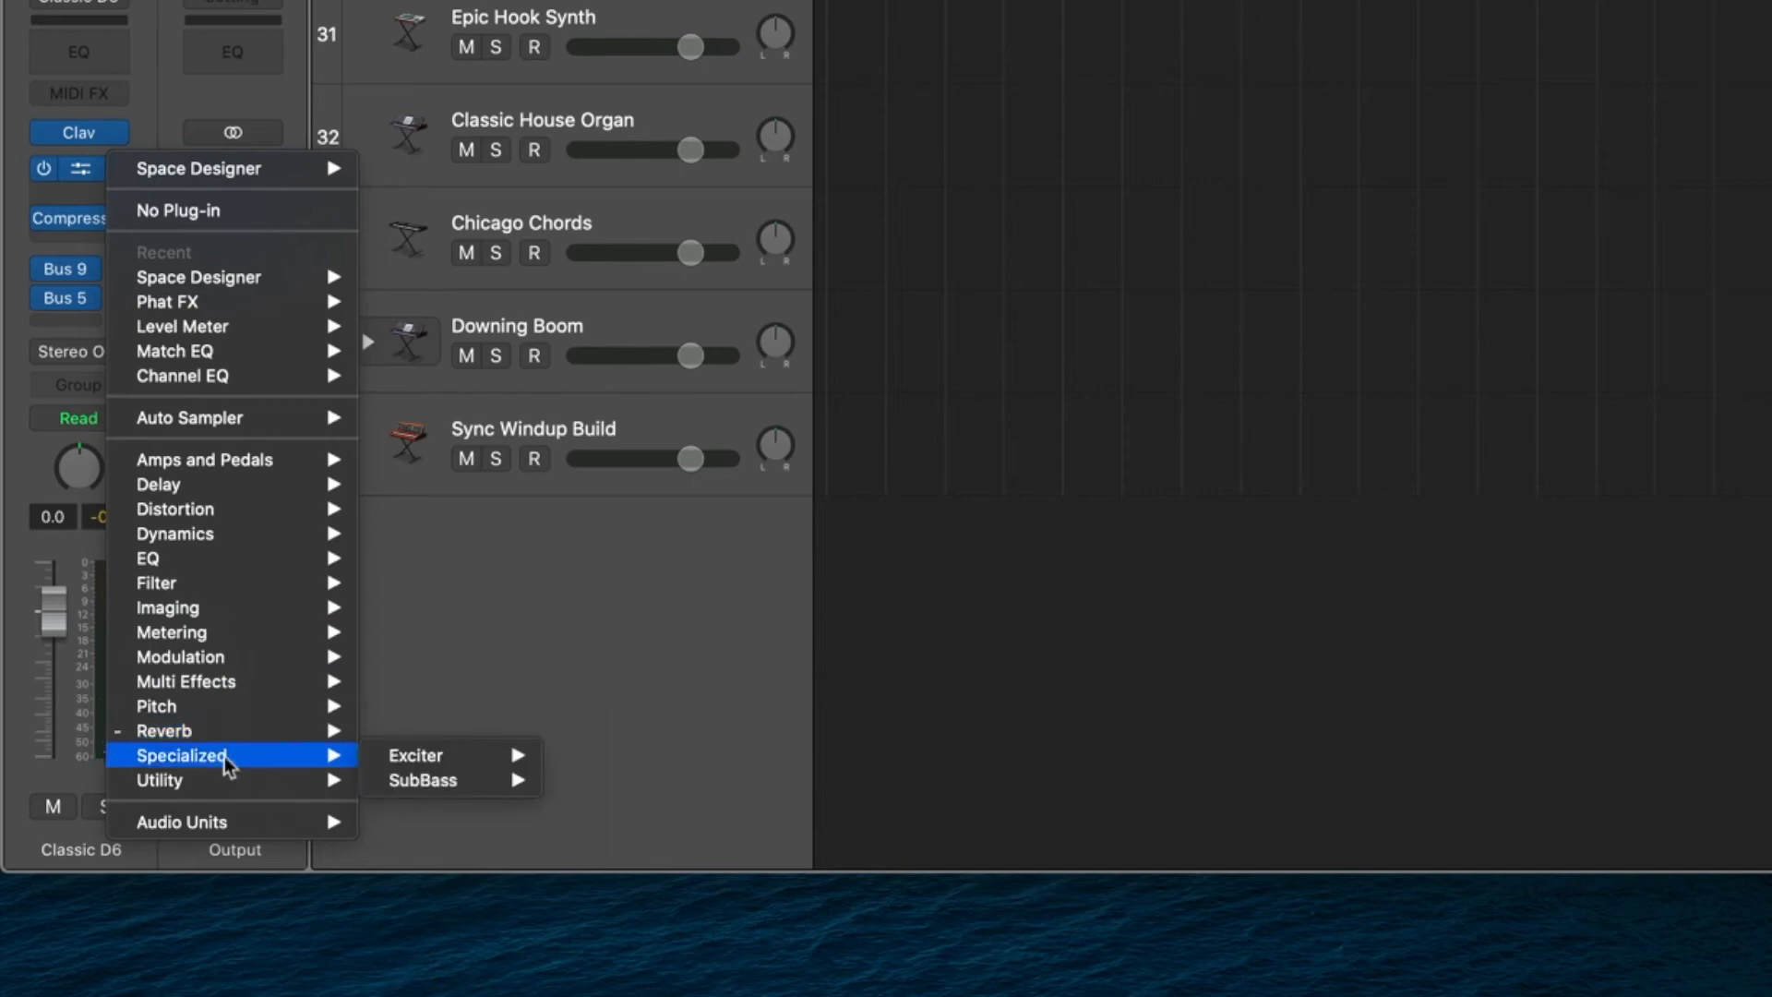
{"action": "mouse_move", "coordinate": [448, 786]}
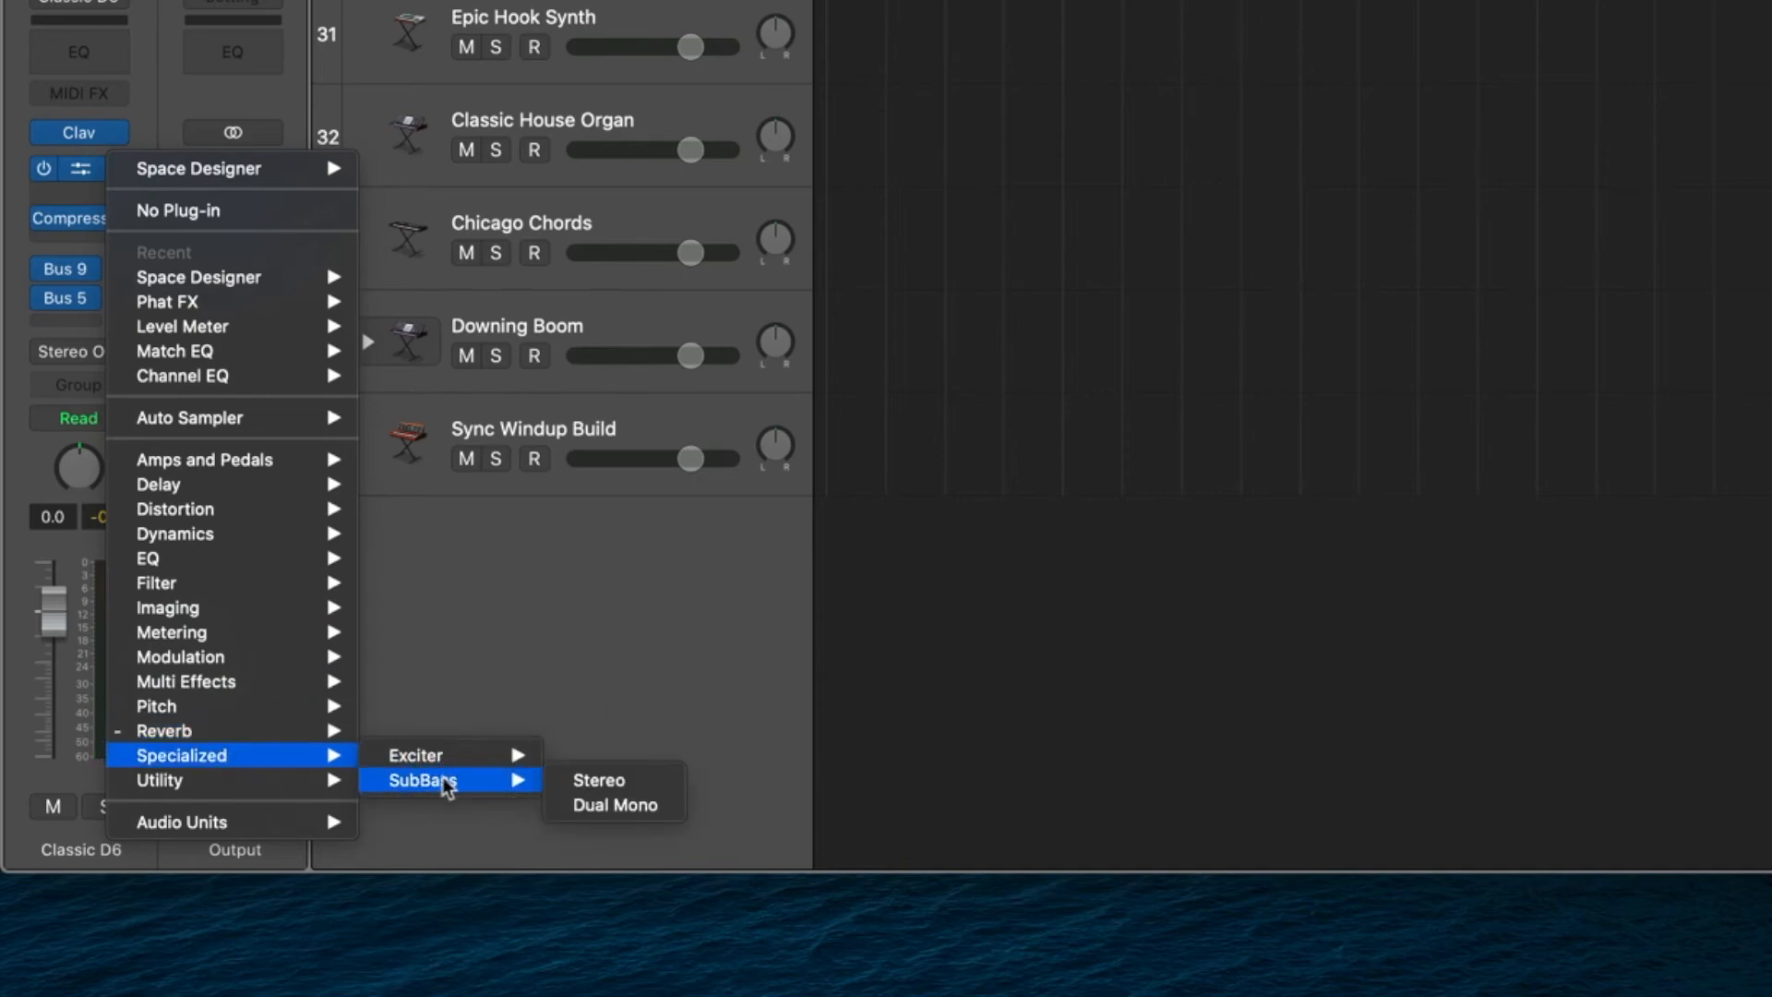
{"action": "mouse_move", "coordinate": [251, 792]}
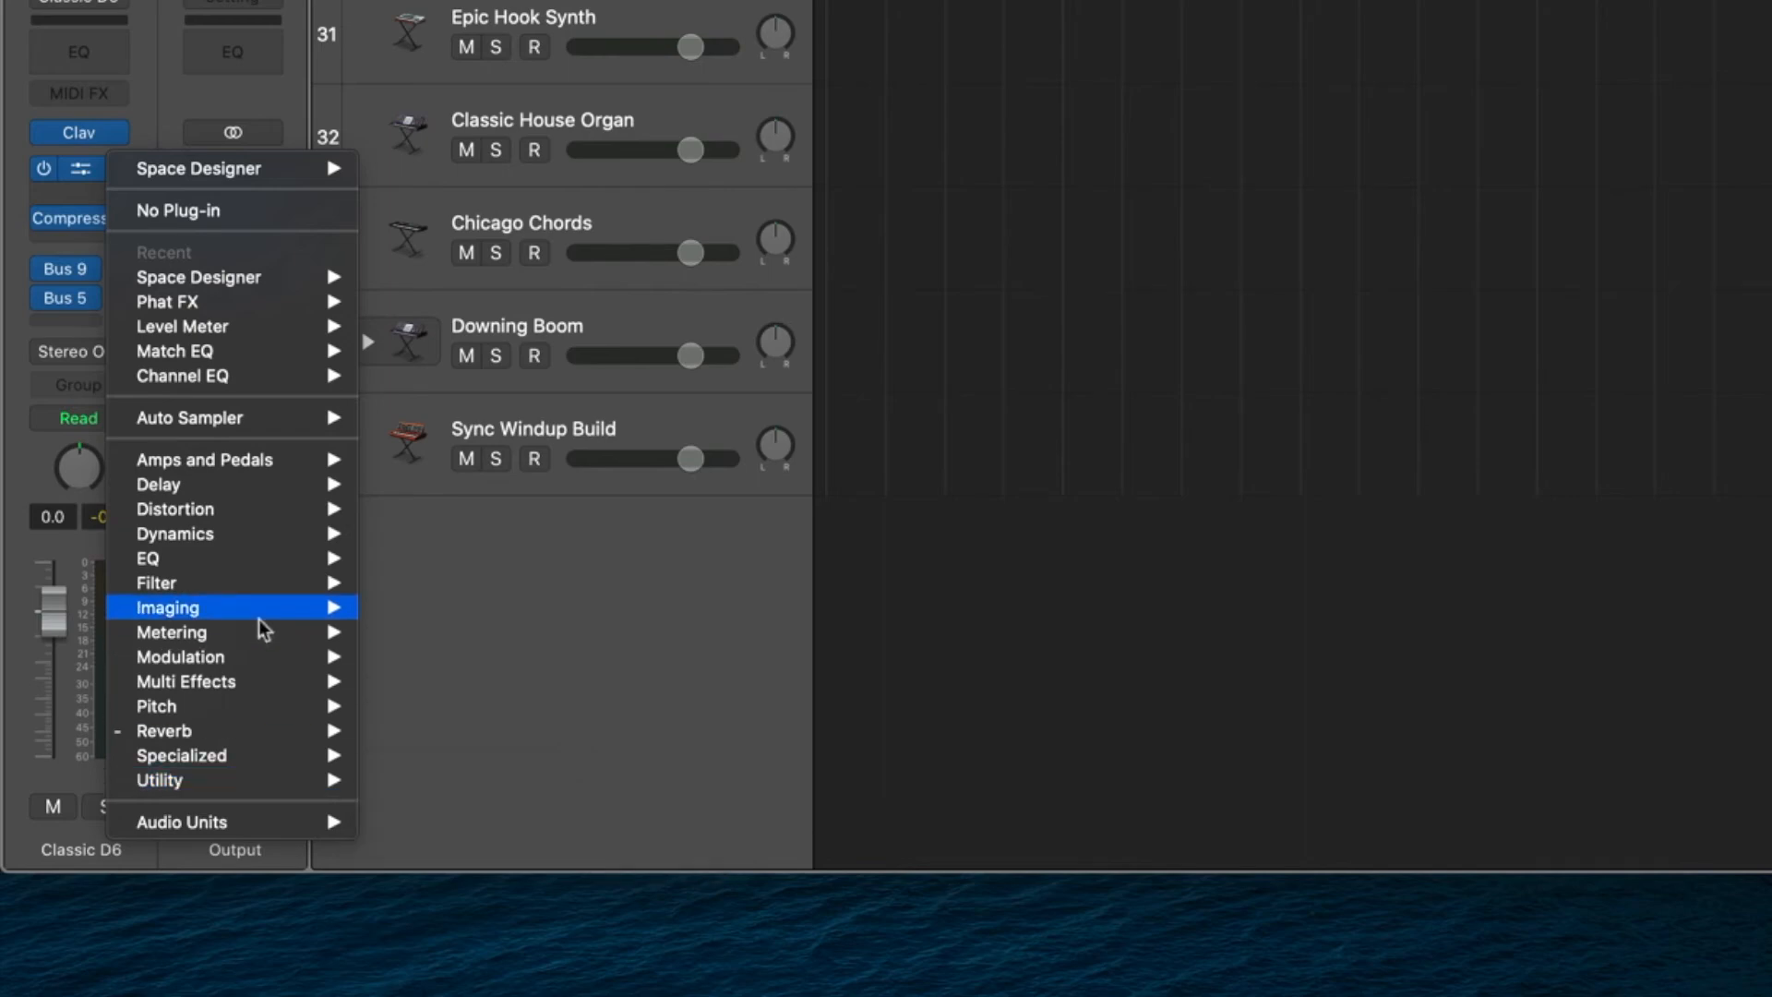
{"action": "mouse_move", "coordinate": [208, 424]}
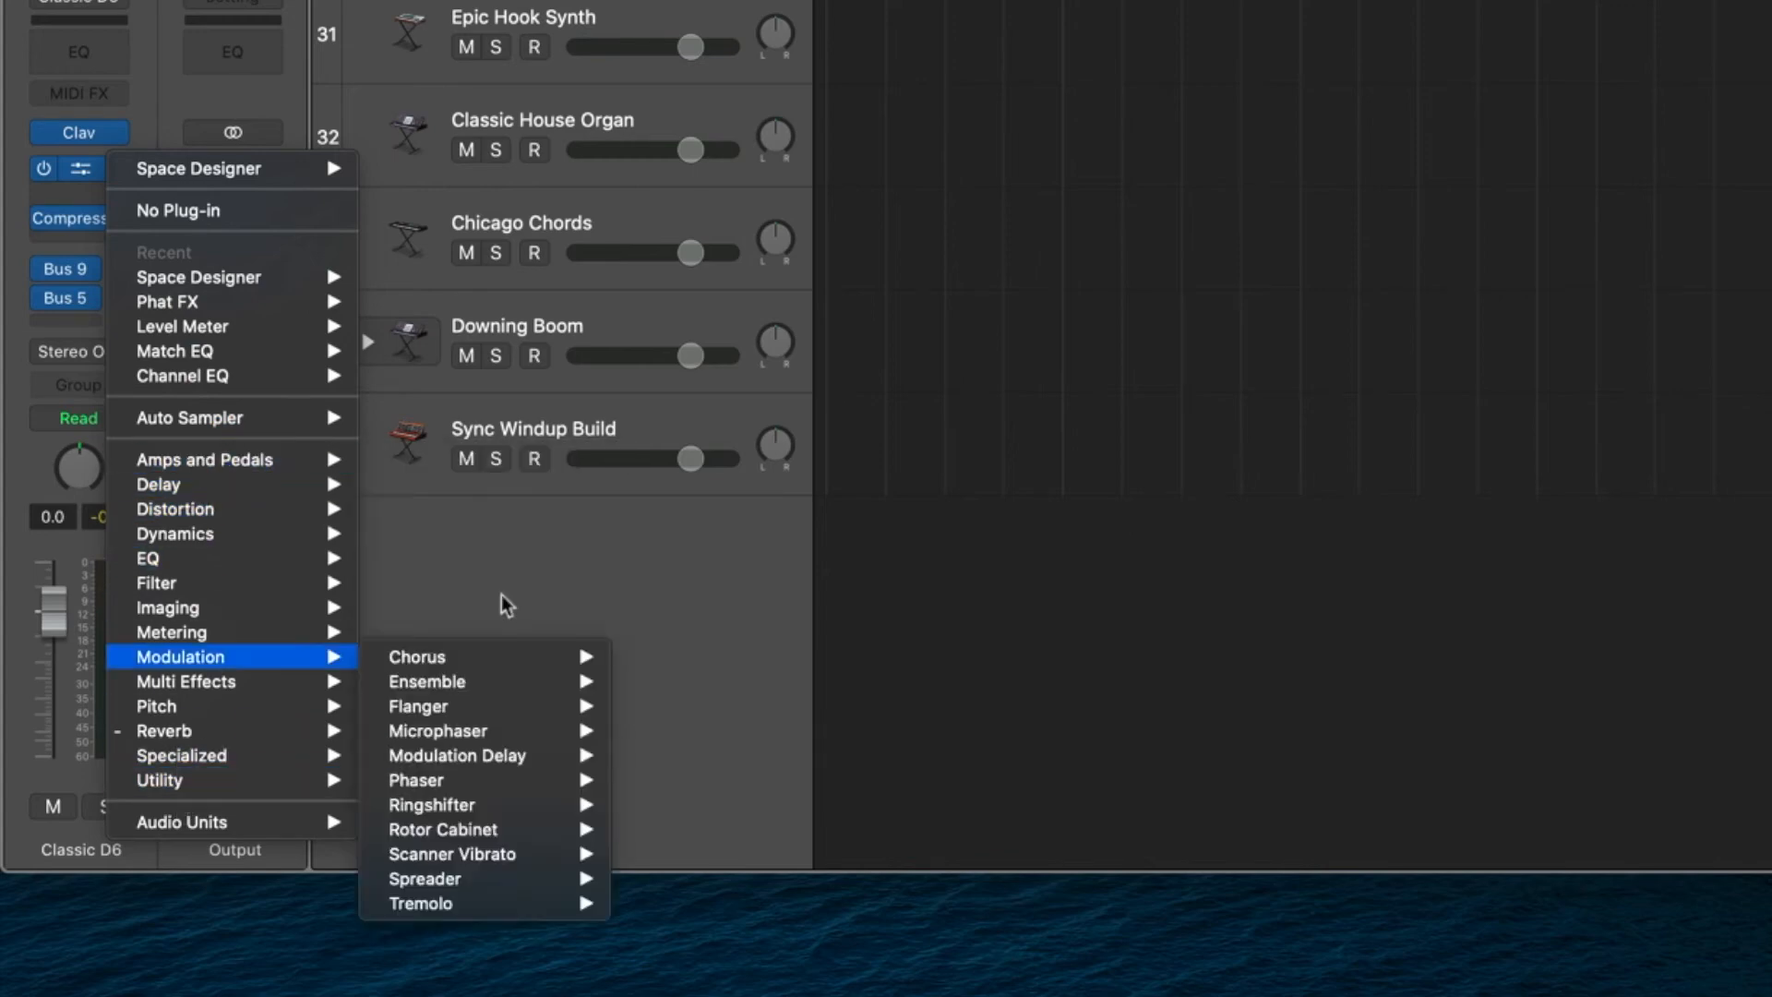
{"action": "left_click", "coordinate": [503, 571]}
Play the Classic D6 with its reverb and insert a stereo Phat FX between Space Designer and the Compressor.
{"action": "mouse_move", "coordinate": [91, 175]}
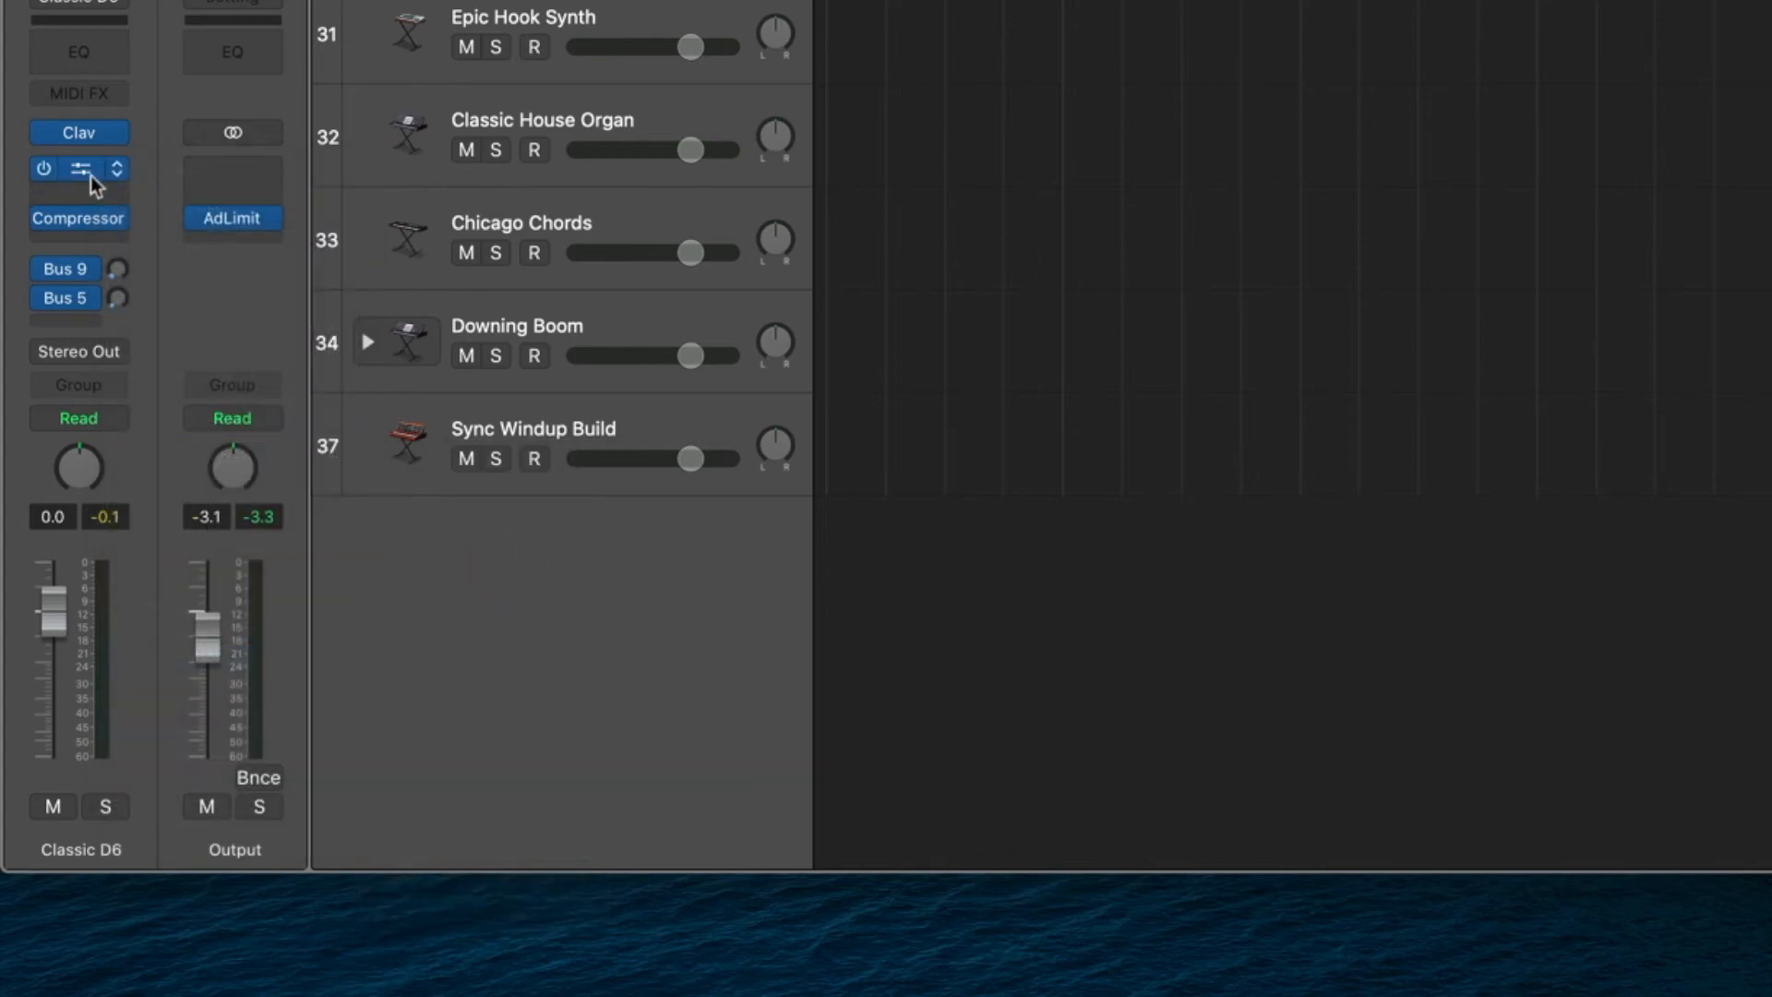
{"action": "mouse_move", "coordinate": [79, 226]}
{"action": "key", "text": "space"}
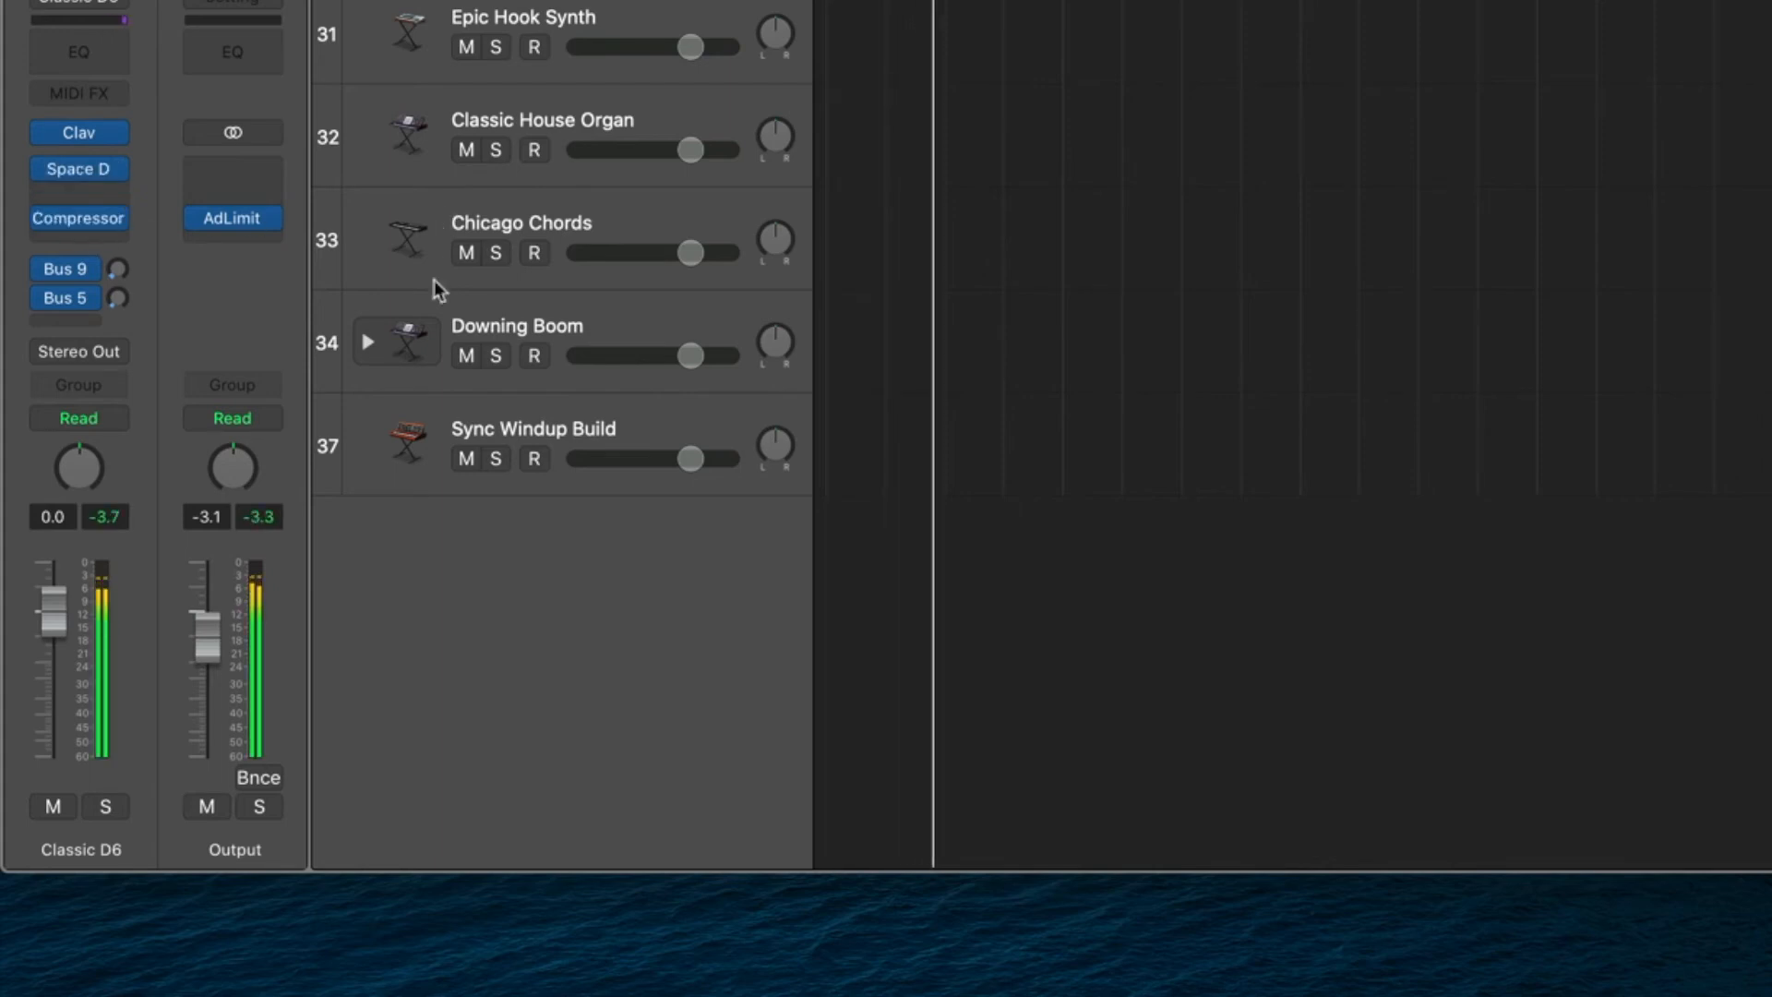
{"action": "left_click", "coordinate": [121, 193]}
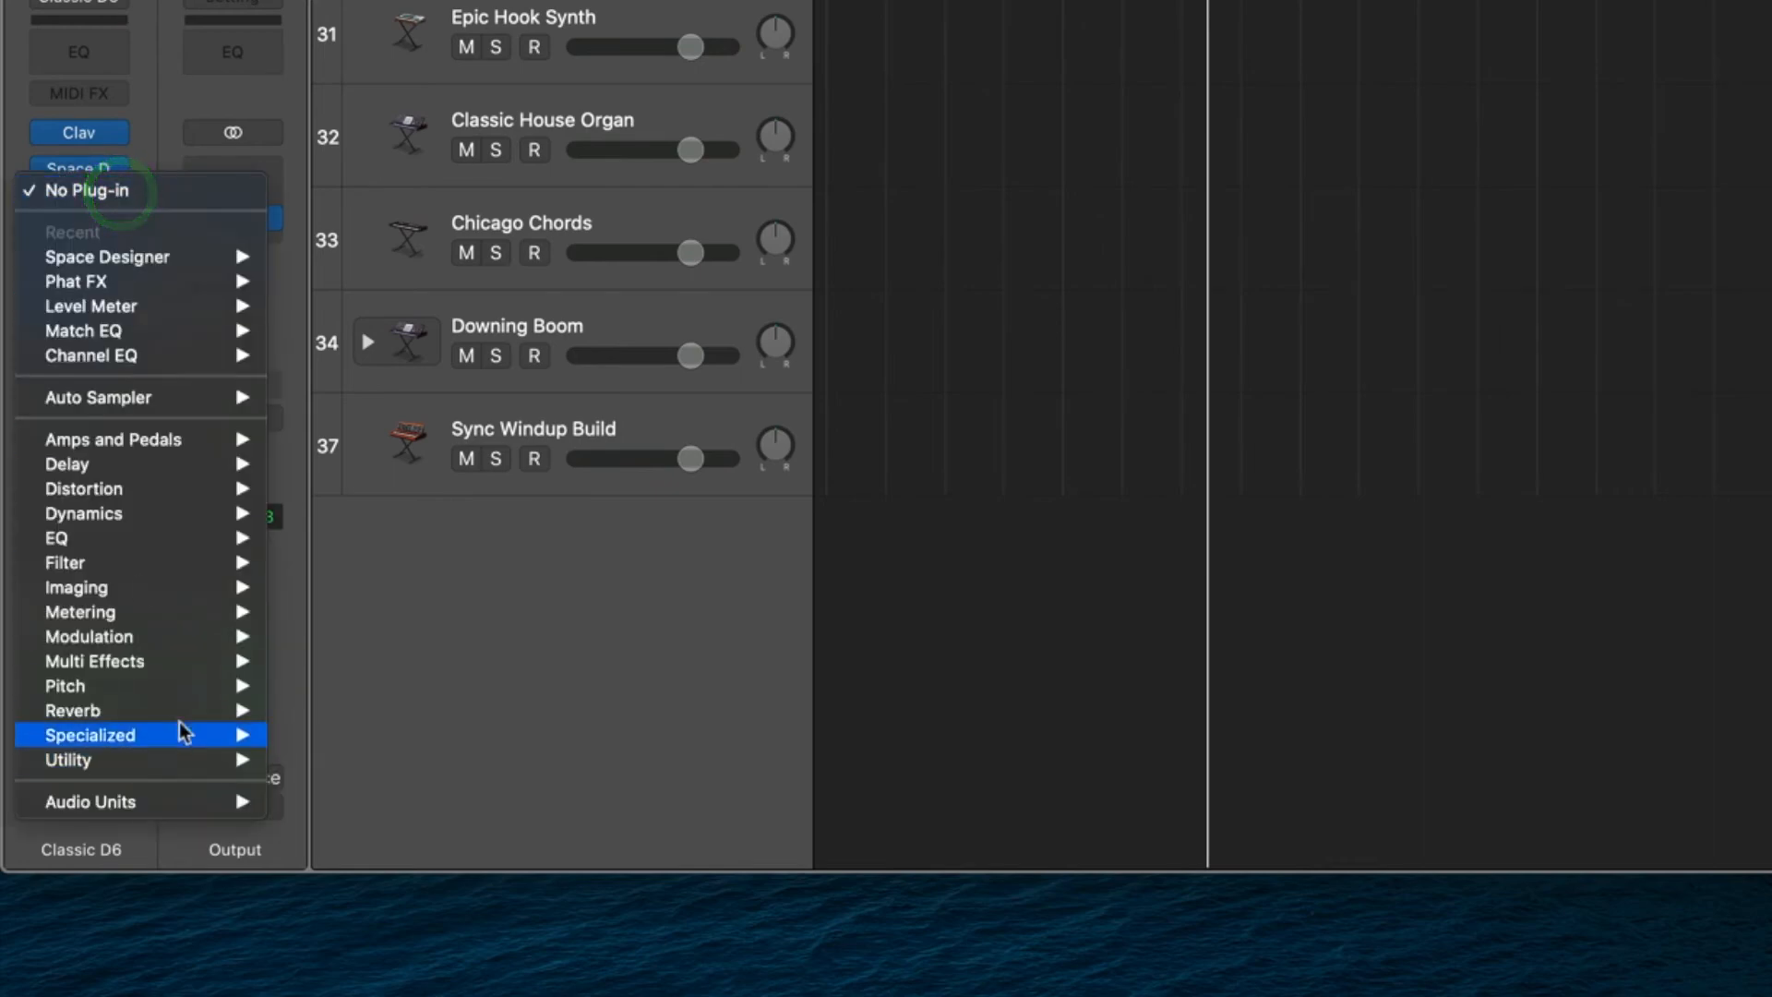
{"action": "mouse_move", "coordinate": [176, 668]}
{"action": "mouse_move", "coordinate": [350, 661]}
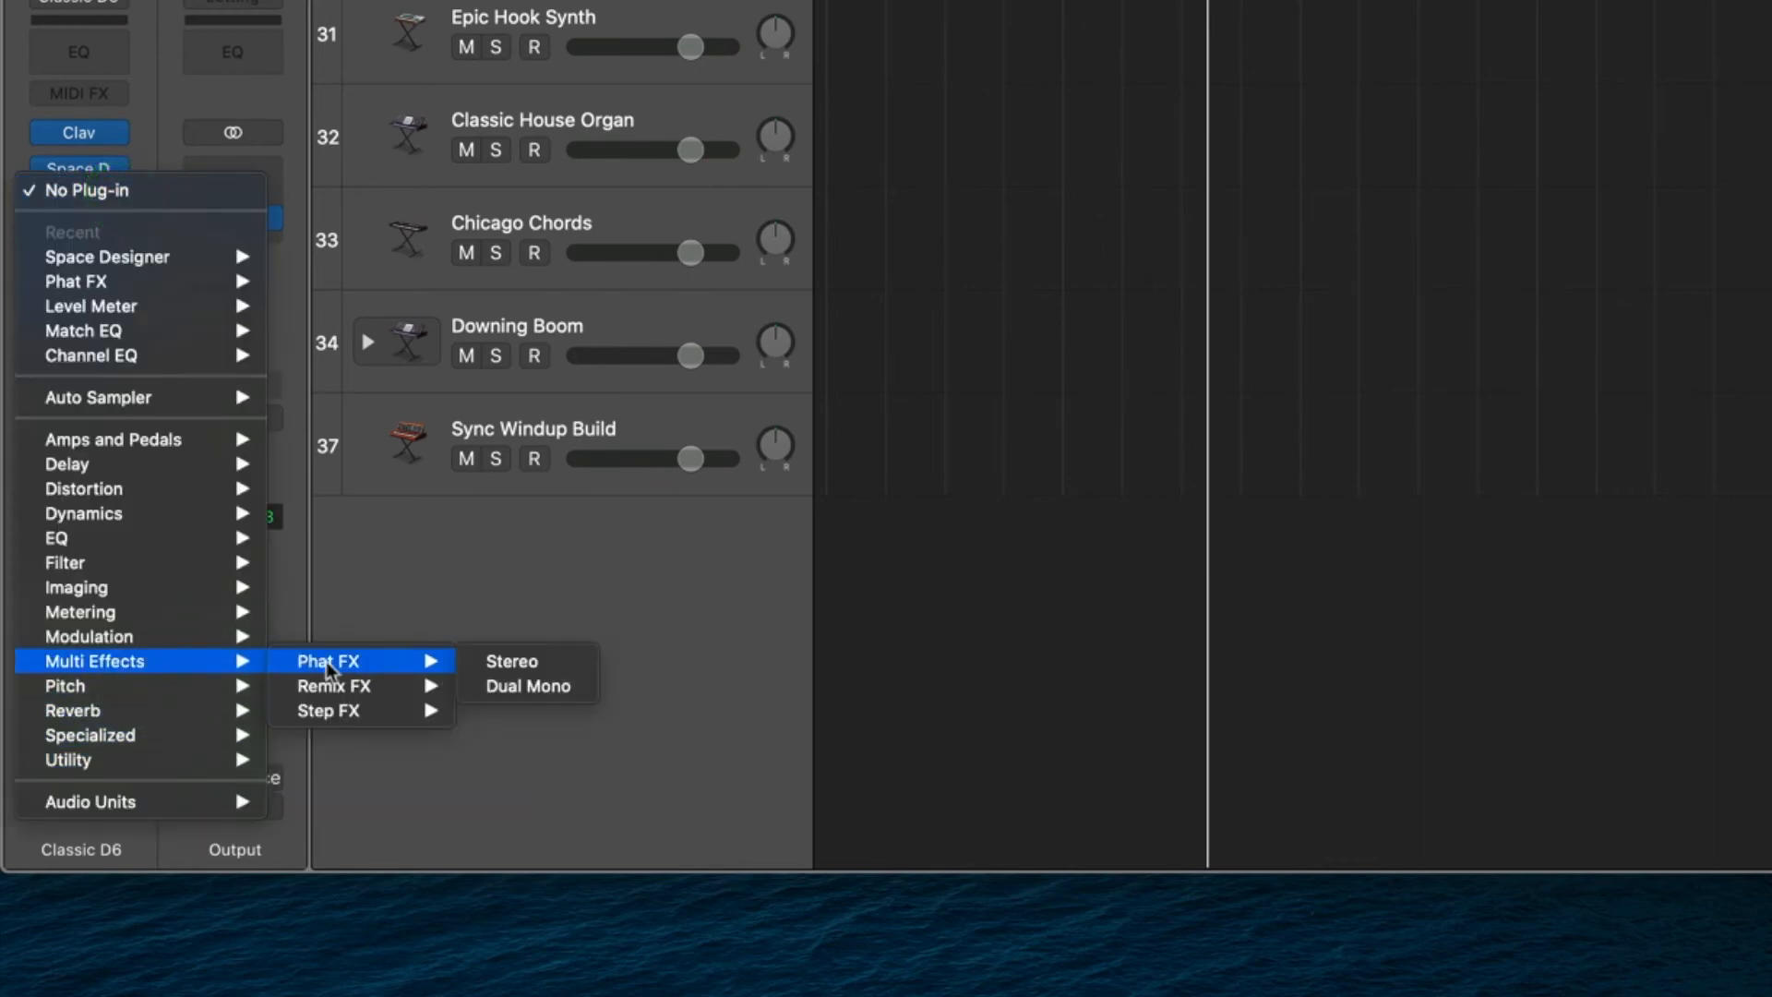
{"action": "left_click", "coordinate": [506, 661]}
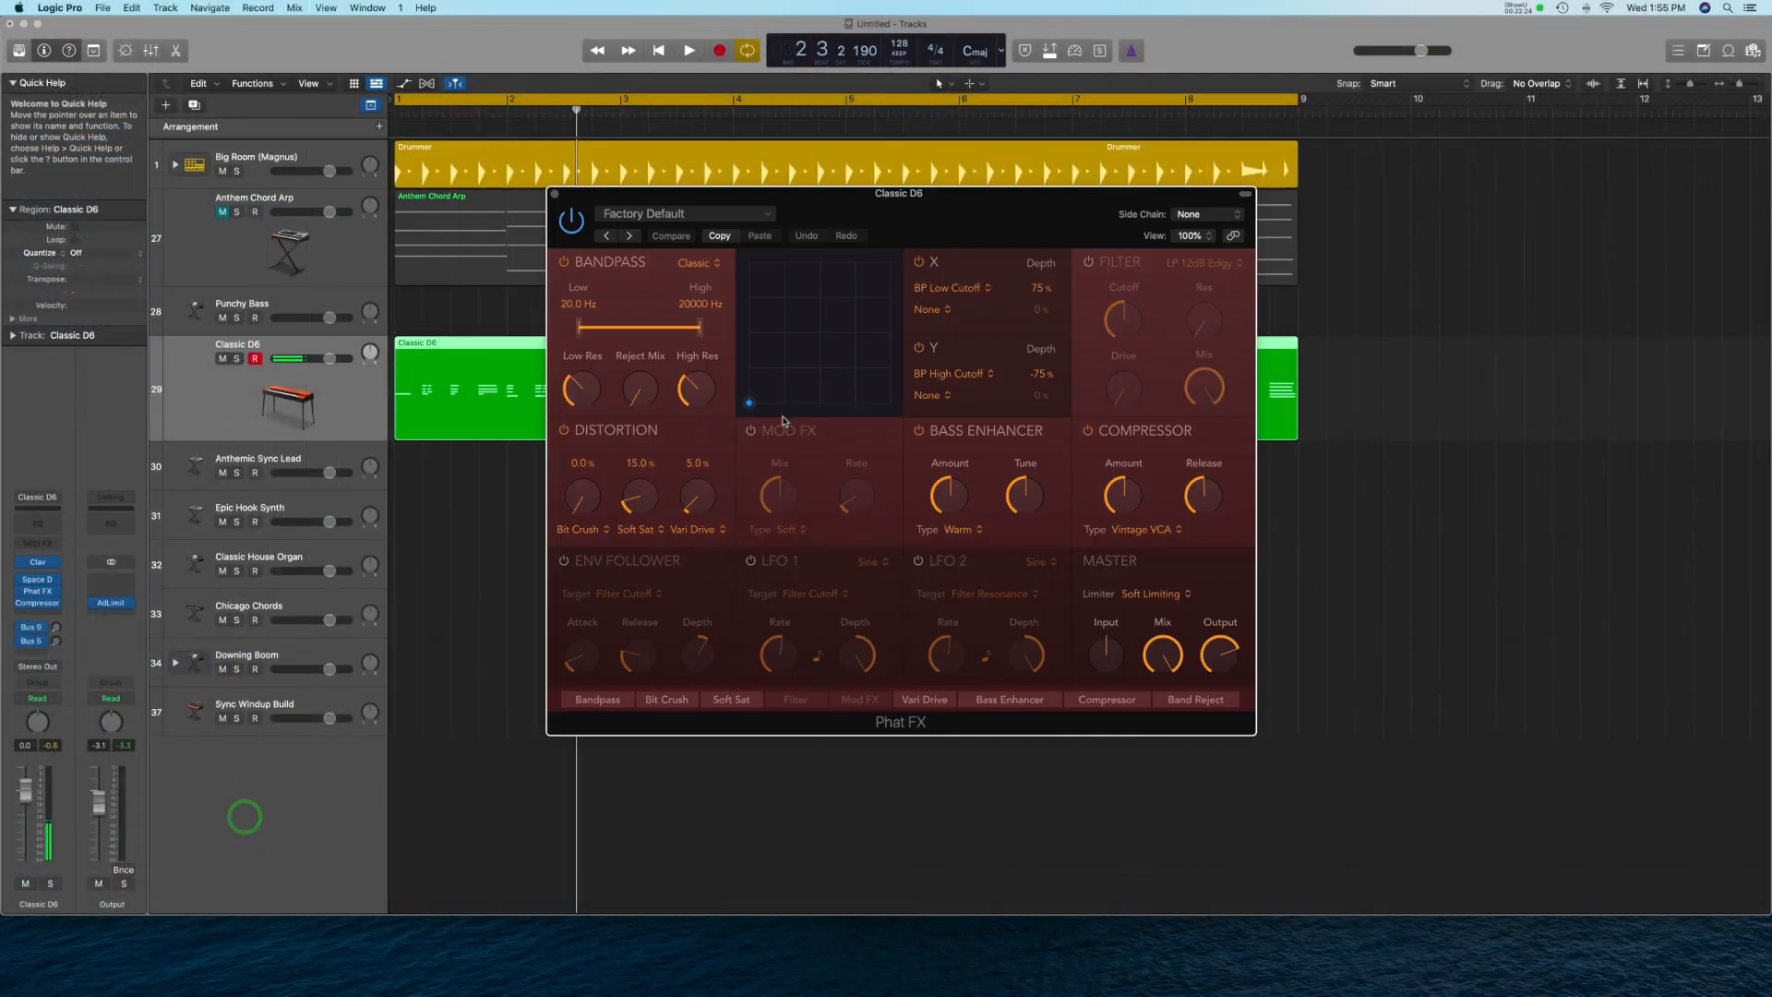
Audition the Spiral Dust synth preset in Phat FX.
{"action": "left_click", "coordinate": [693, 216]}
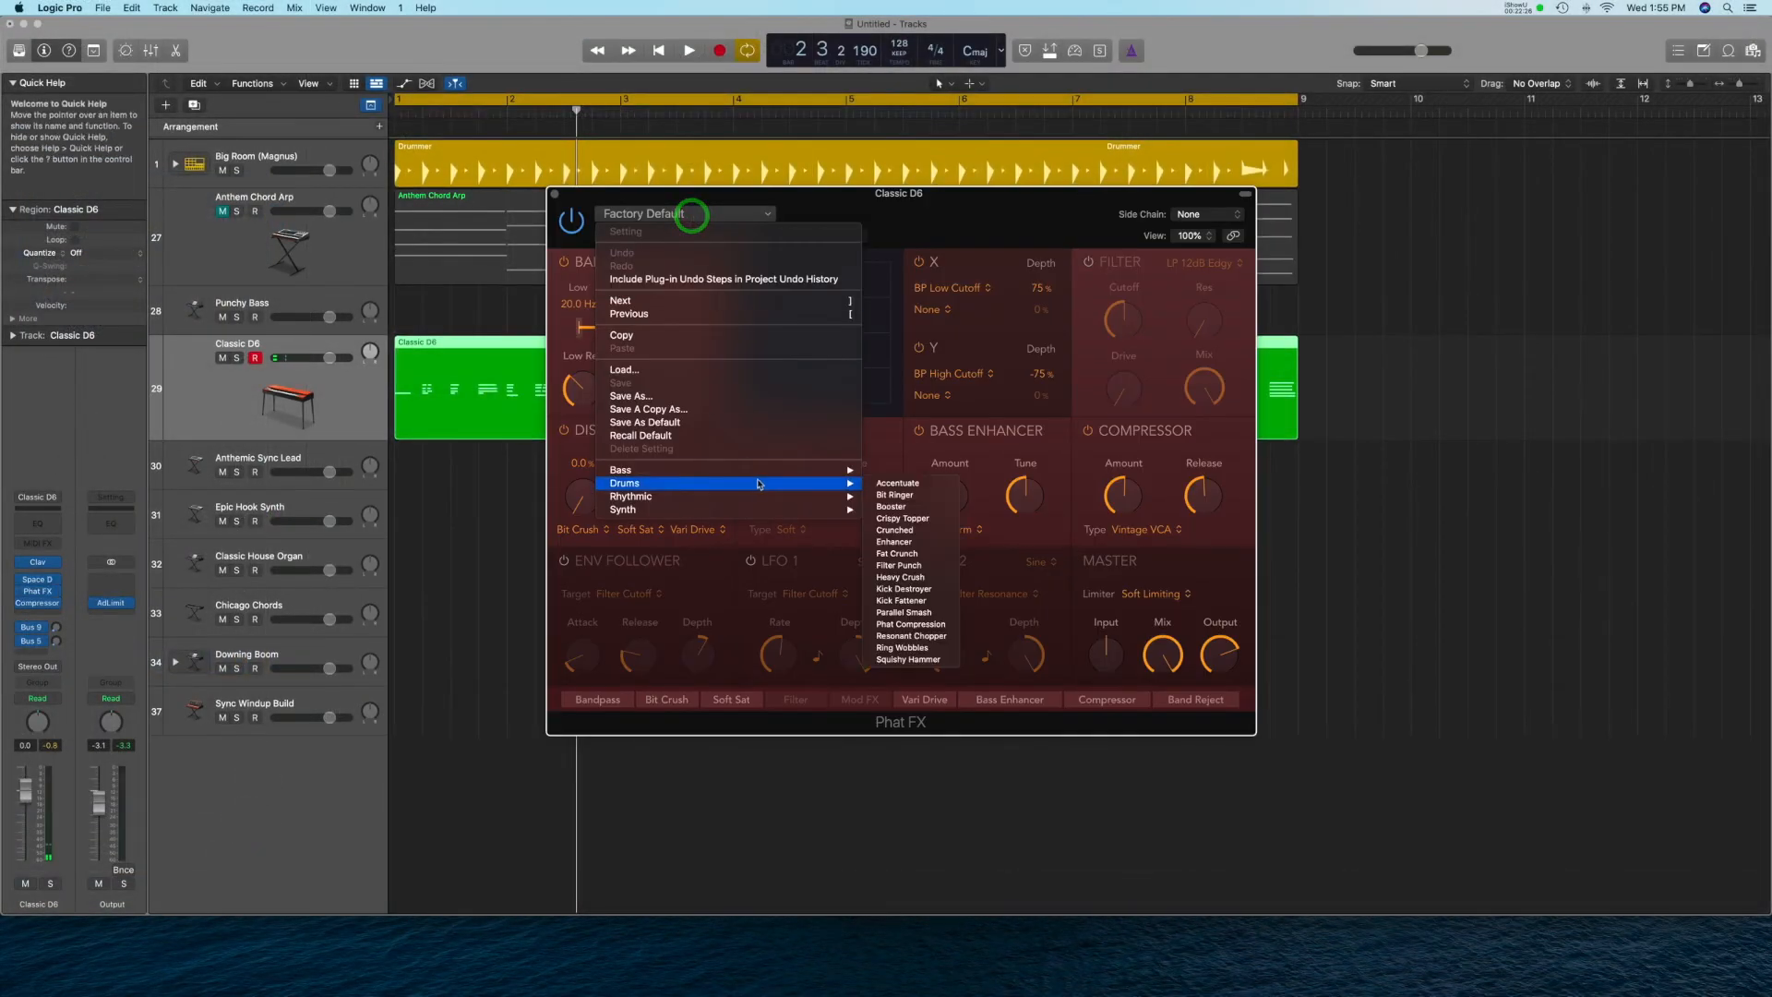
{"action": "mouse_move", "coordinate": [830, 510]}
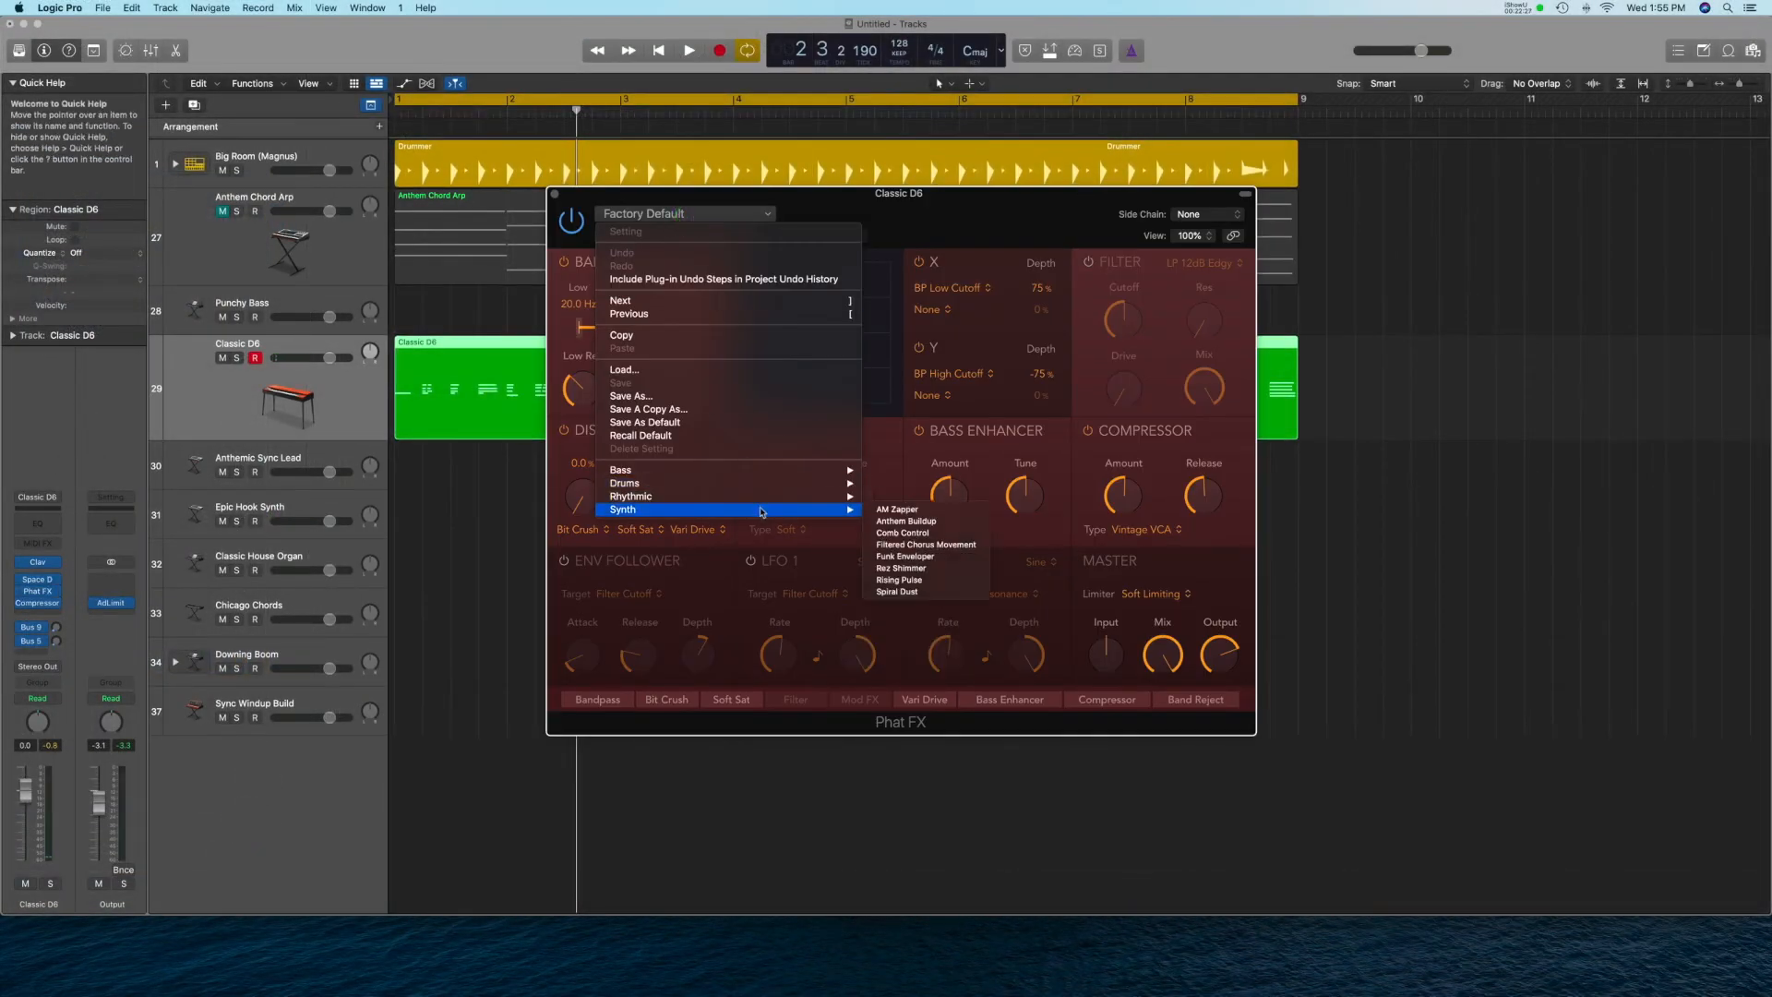
{"action": "left_click", "coordinate": [923, 592]}
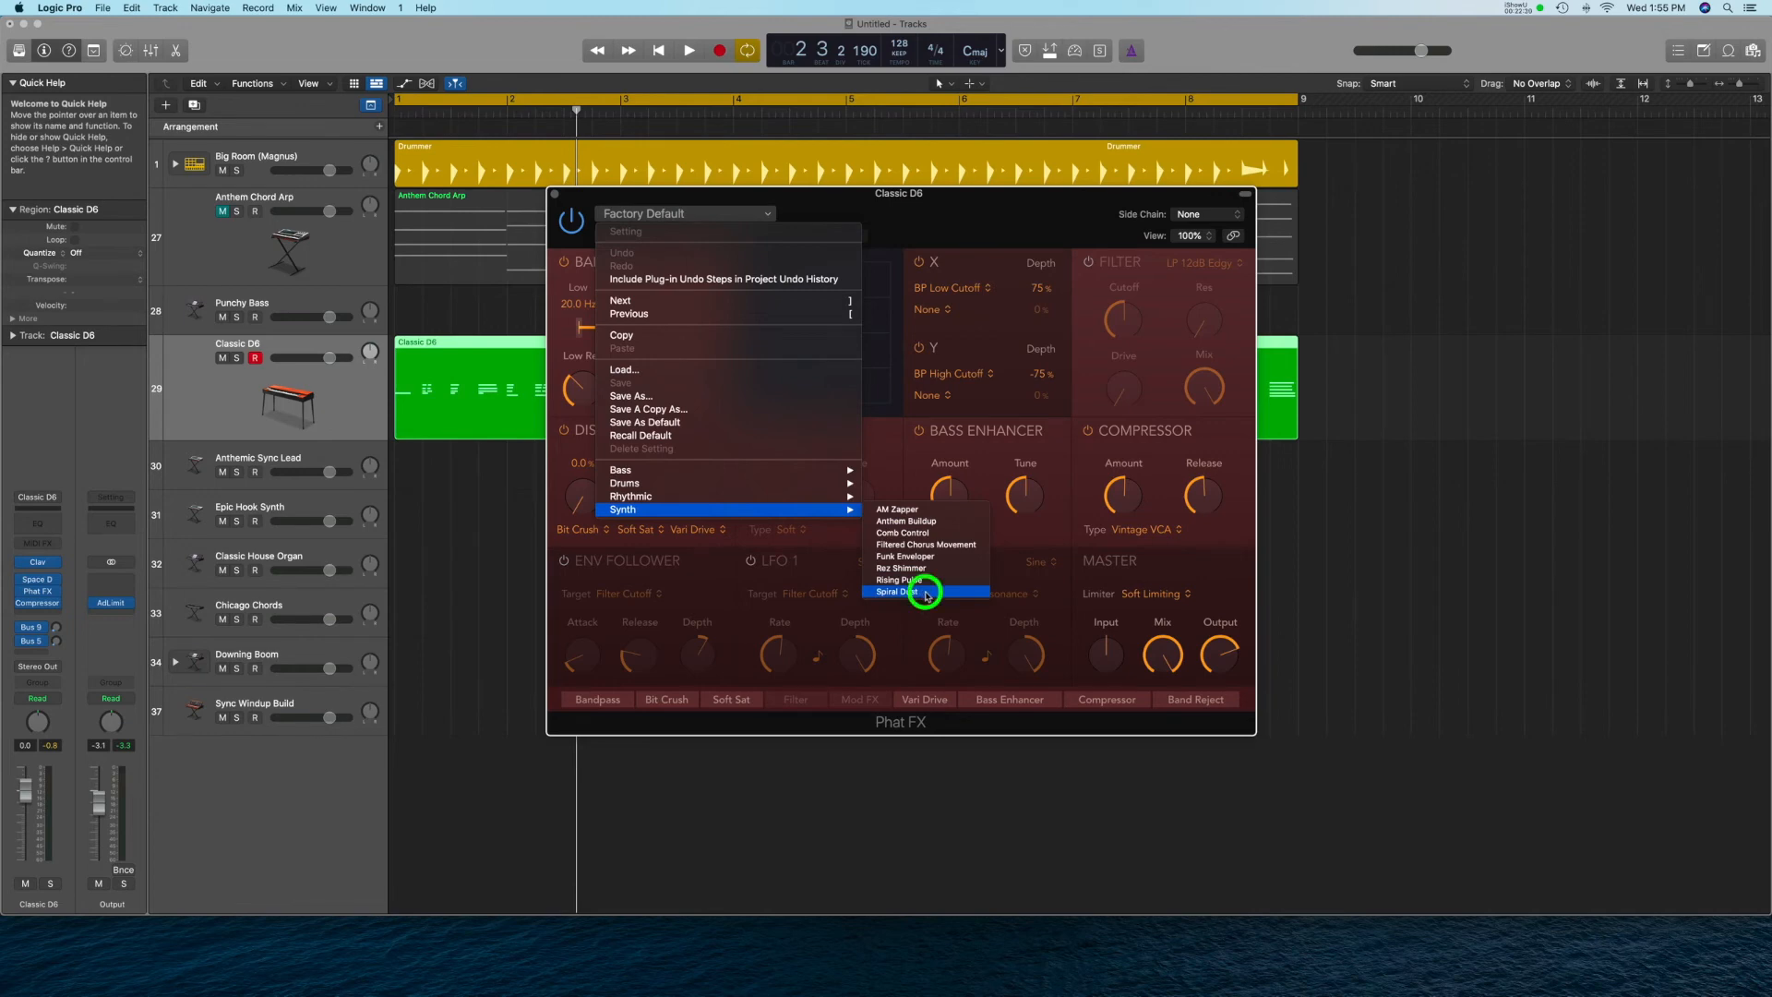
{"action": "key", "text": "space"}
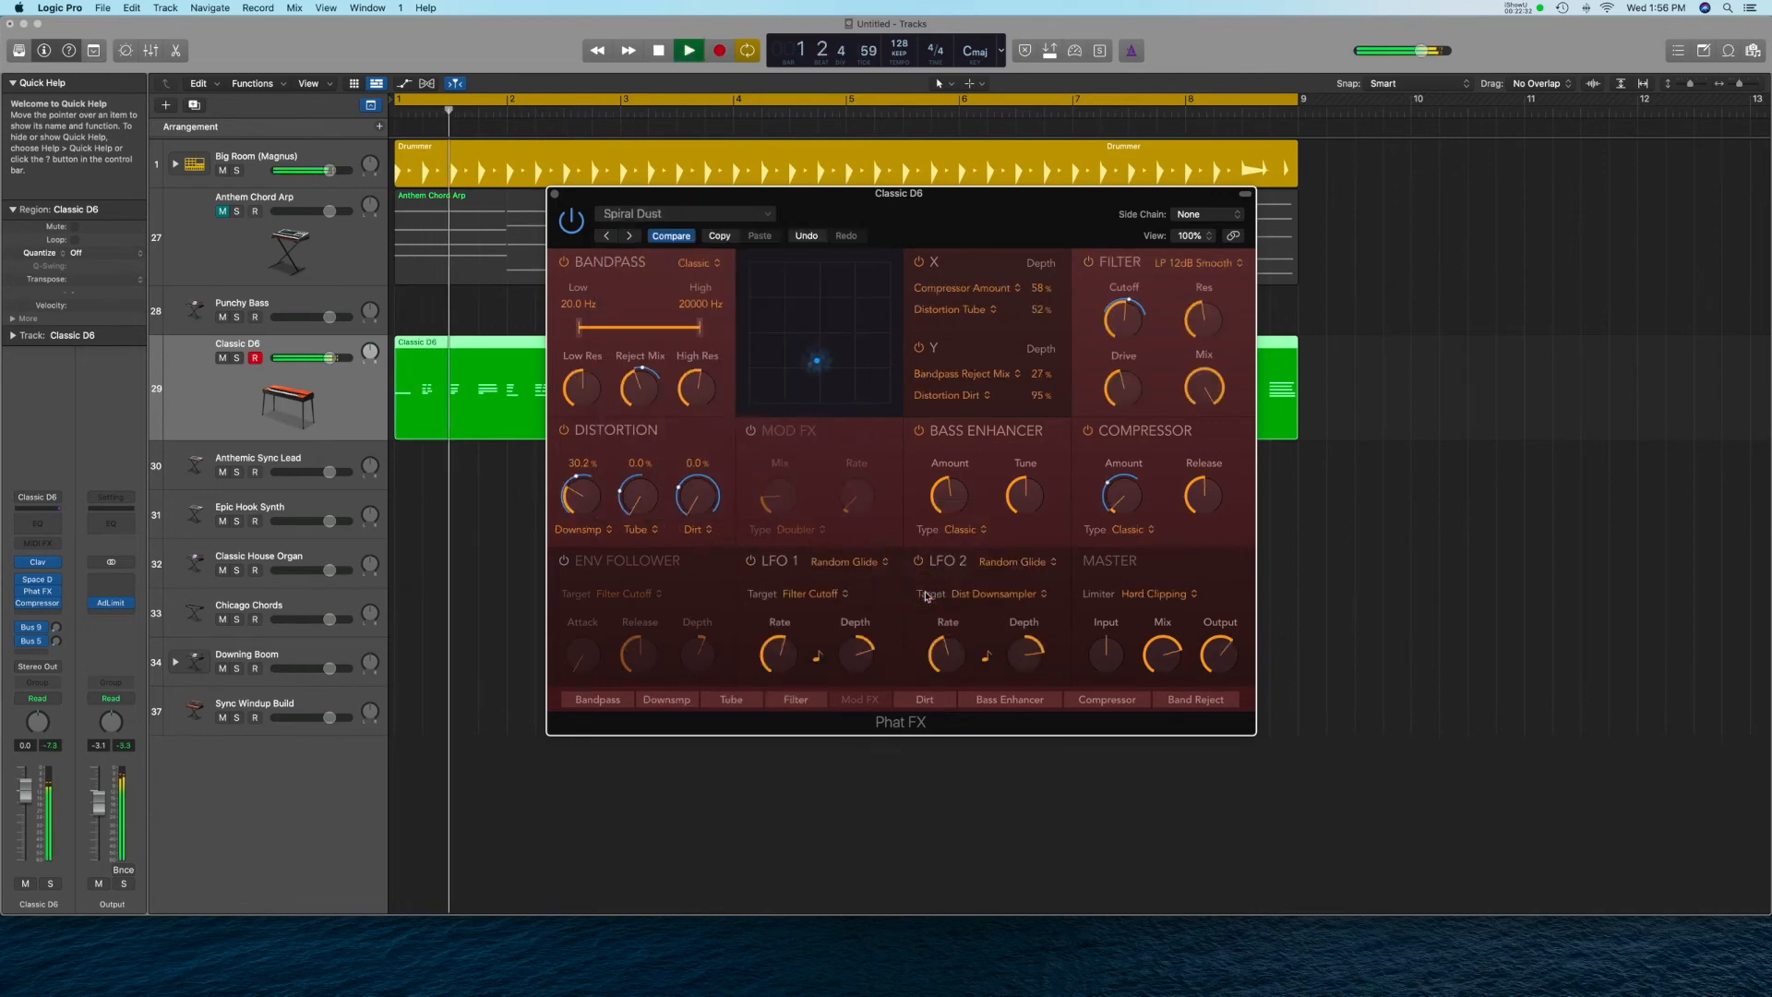
{"action": "key", "text": "space"}
Switch Phat FX to the Rez Shimmer synth preset, play the project with it, and close the plug-in window.
{"action": "left_click", "coordinate": [693, 215]}
{"action": "mouse_move", "coordinate": [731, 513]}
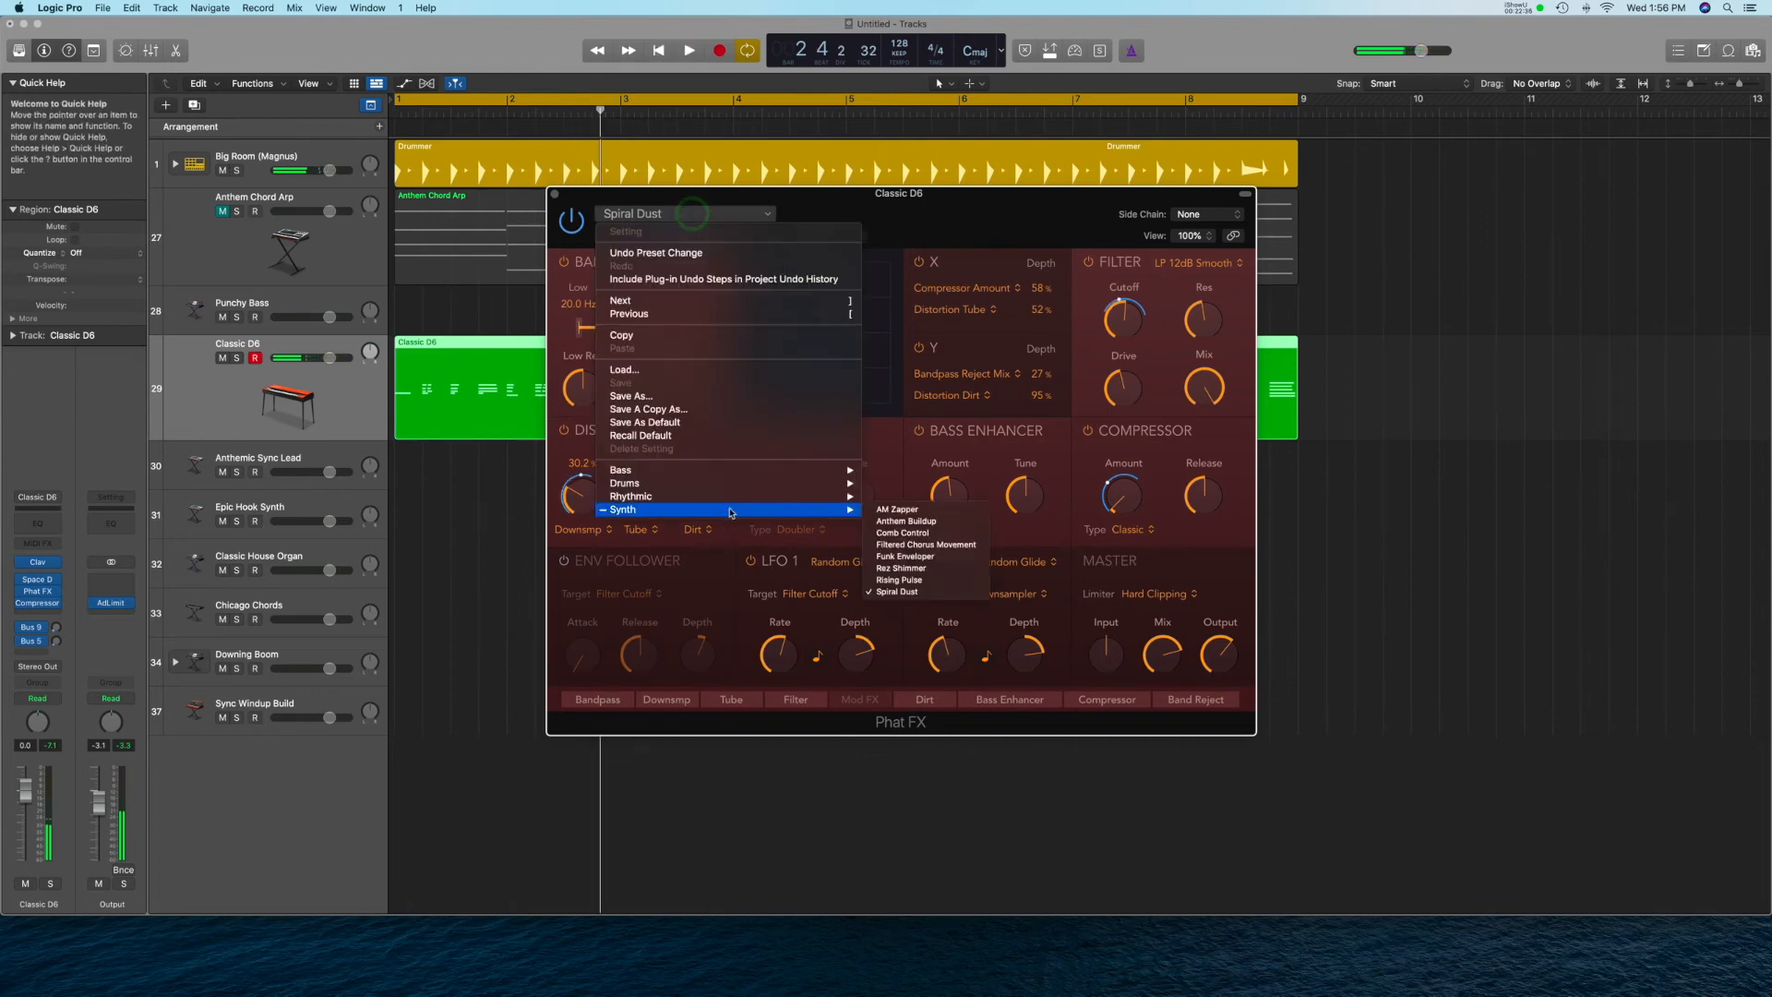
{"action": "left_click", "coordinate": [920, 569]}
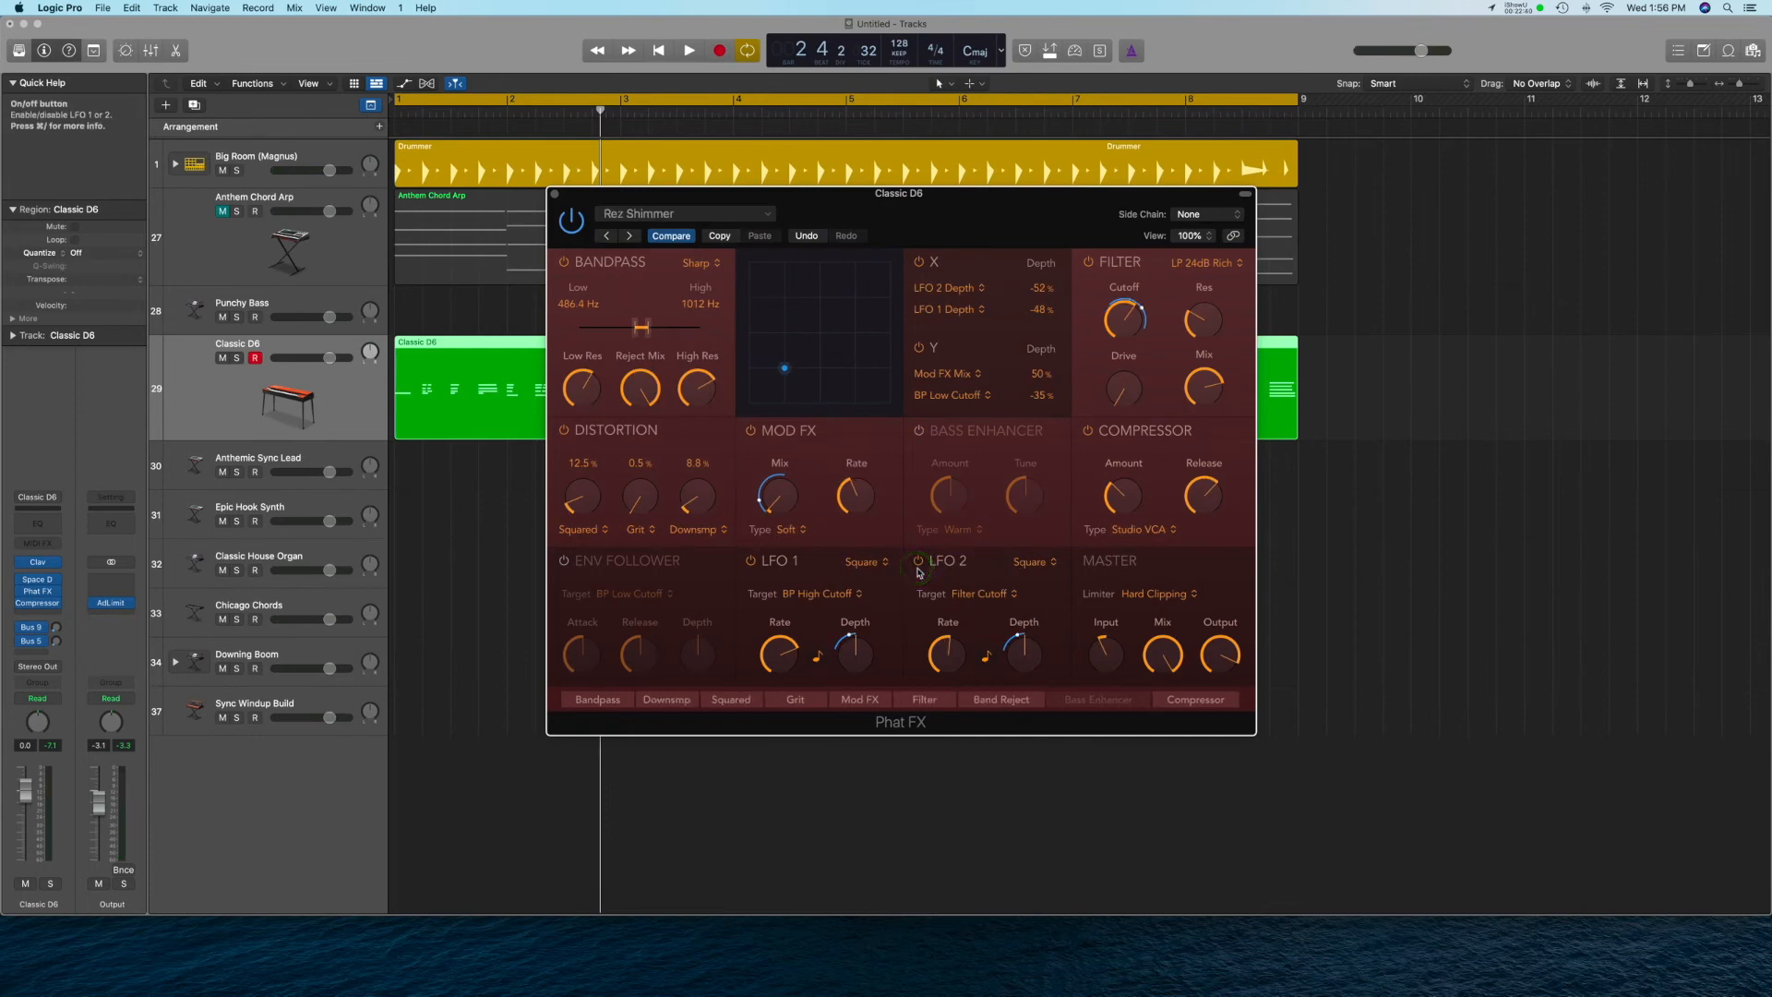
{"action": "key", "text": "space"}
{"action": "mouse_move", "coordinate": [868, 487]}
{"action": "left_click", "coordinate": [556, 194]}
{"action": "key", "text": "space"}
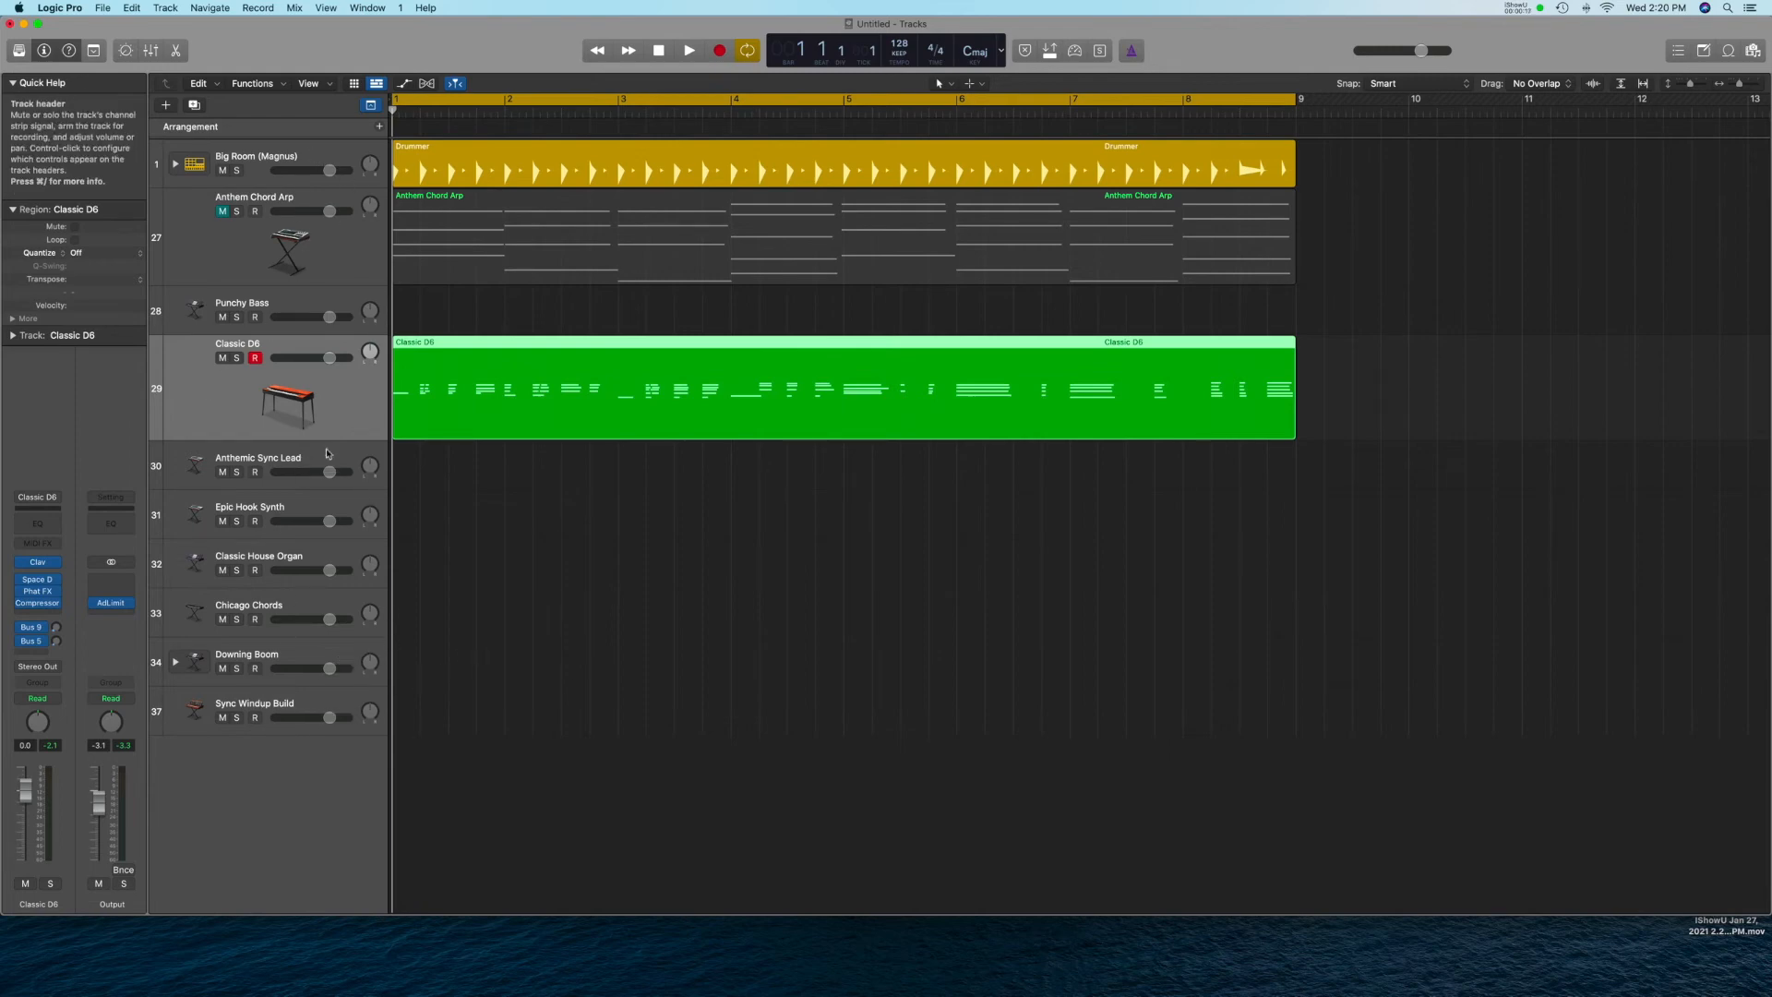
Audition the Anthemic Sync Lead, Epic Hook Synth, Classic House Organ, Chicago Chords and Downing Boom tracks in turn.
{"action": "left_click", "coordinate": [293, 456]}
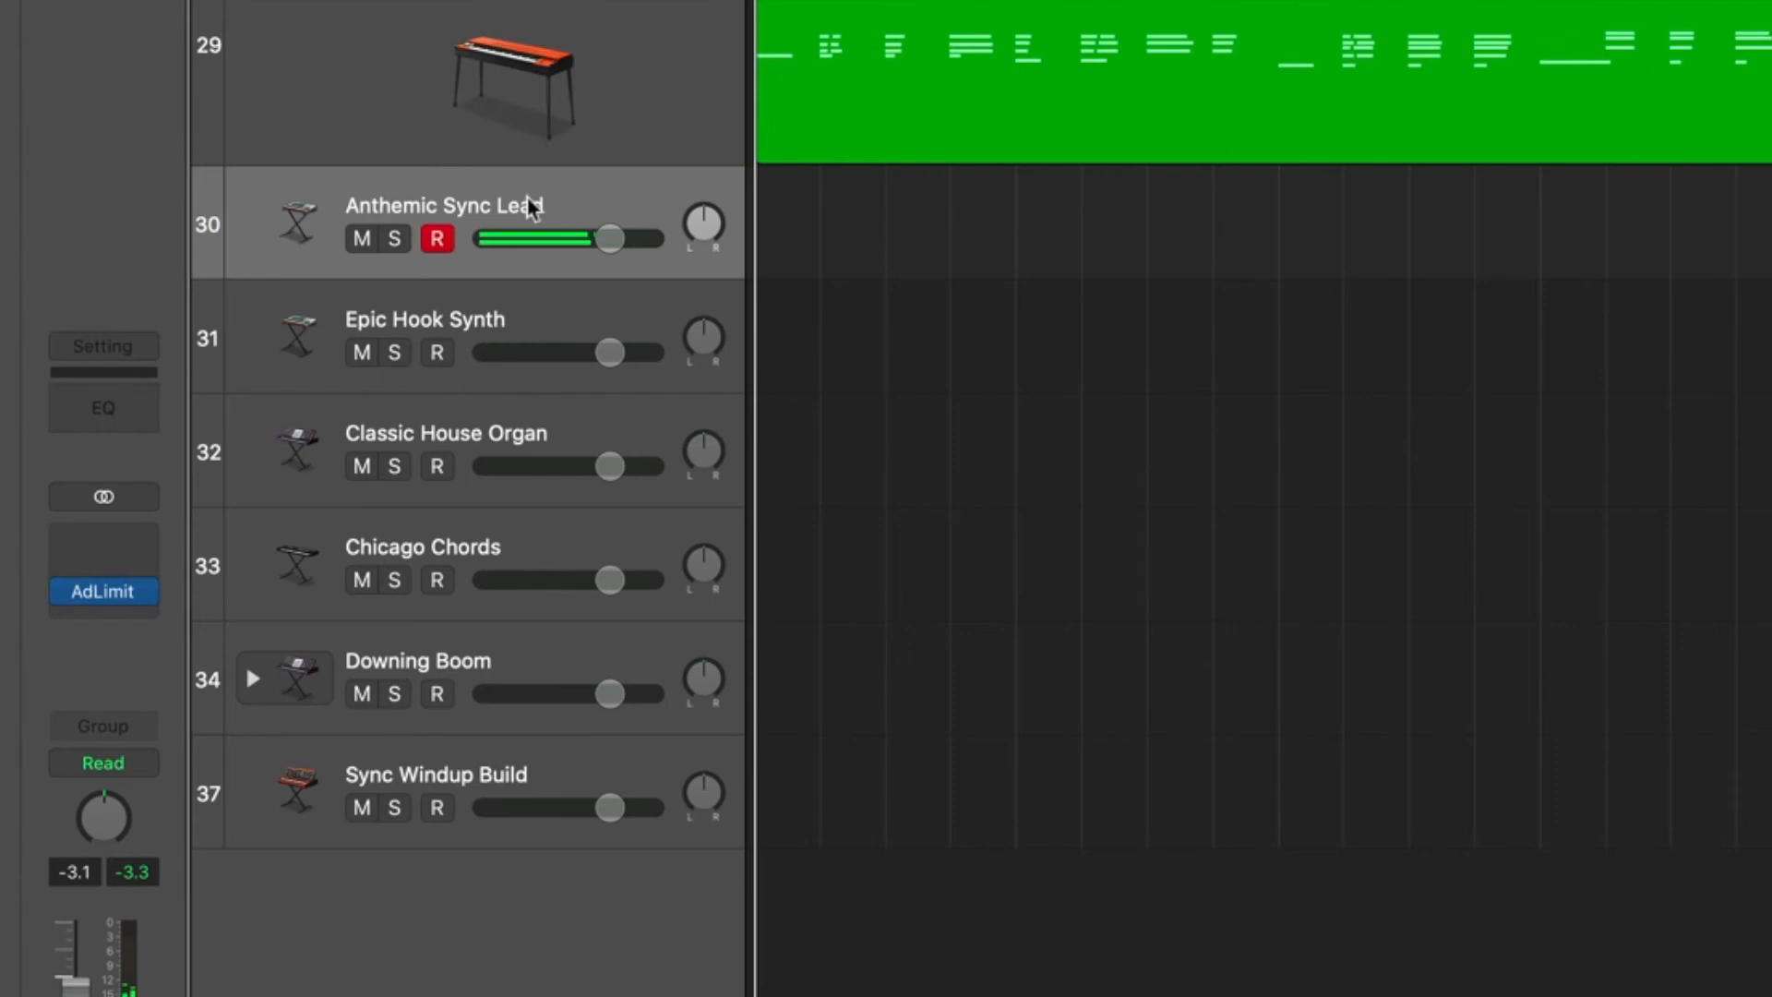
{"action": "left_click", "coordinate": [518, 319]}
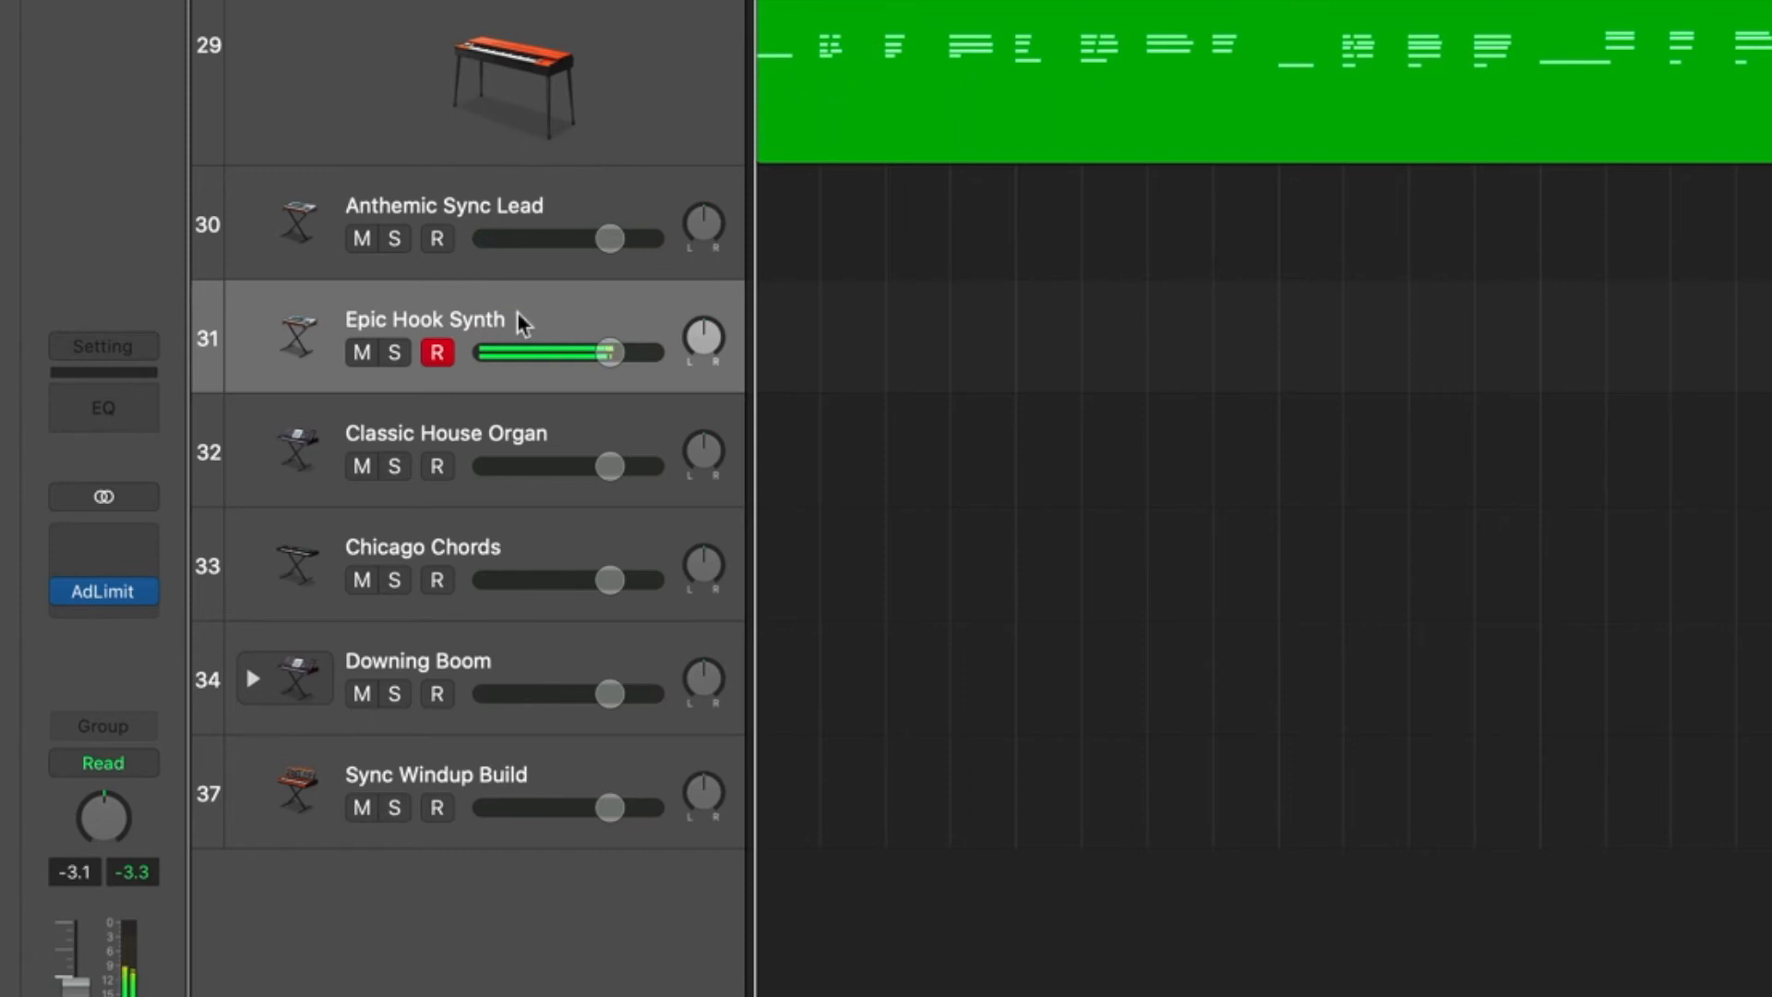
{"action": "left_click", "coordinate": [503, 441]}
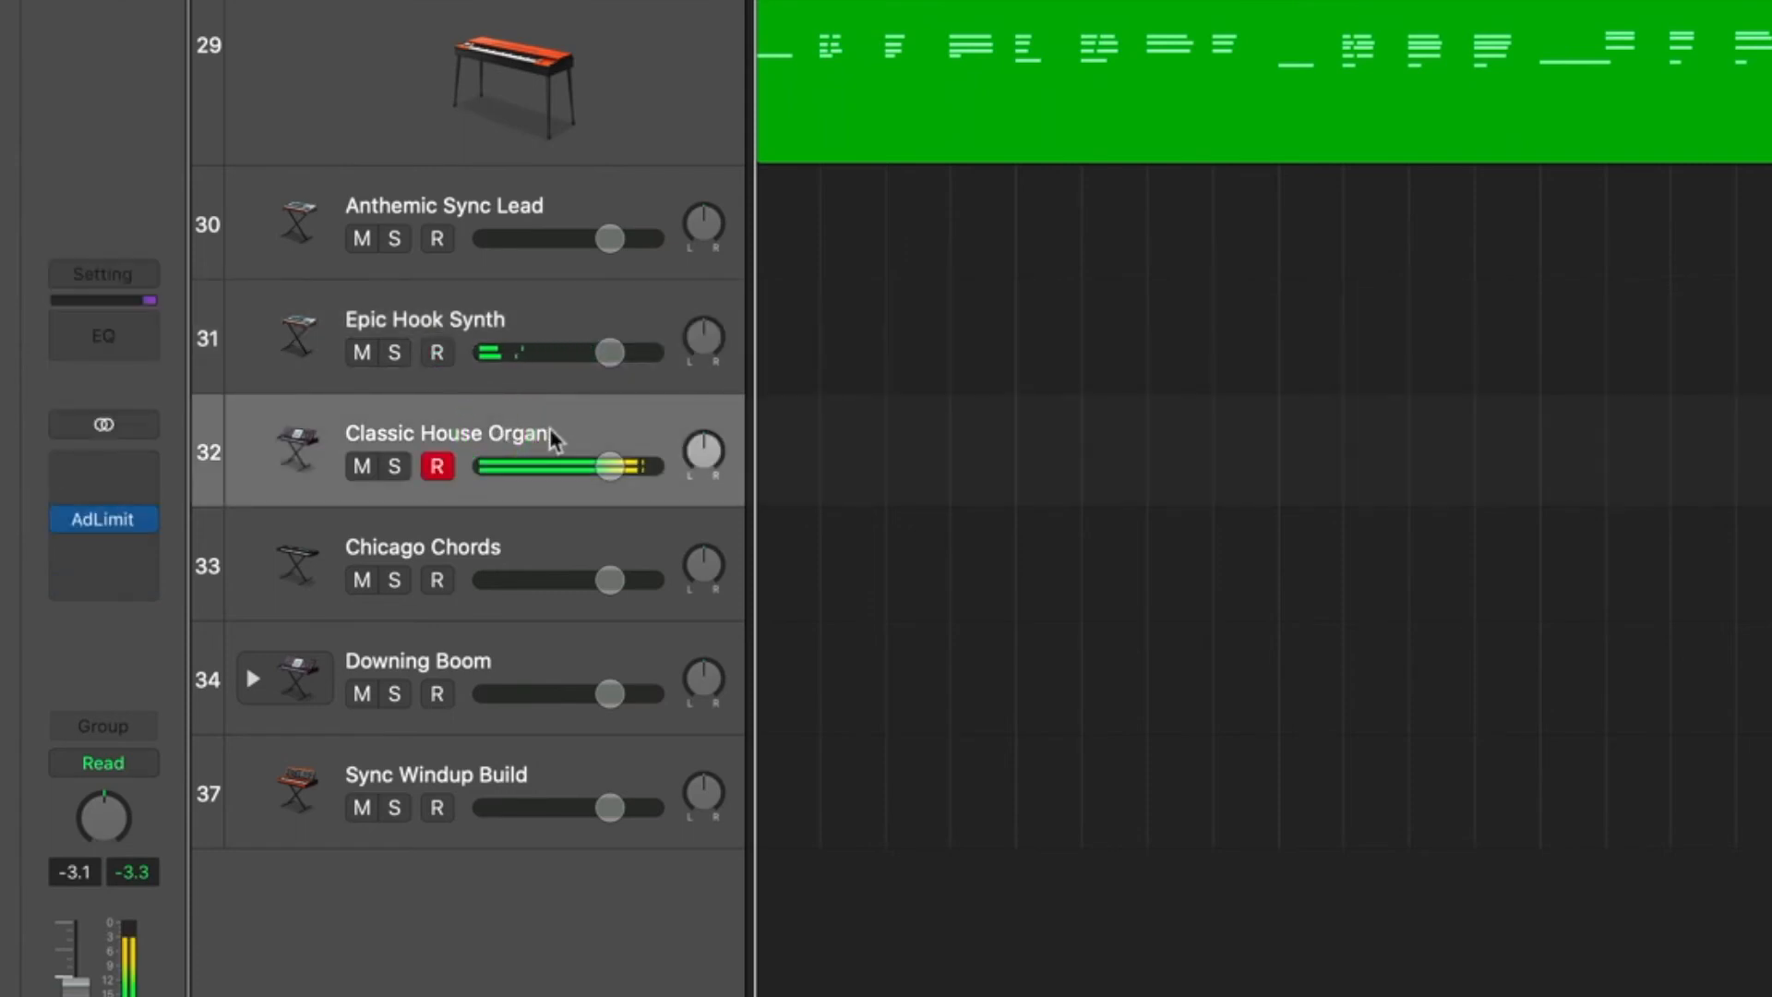
{"action": "left_click", "coordinate": [494, 530]}
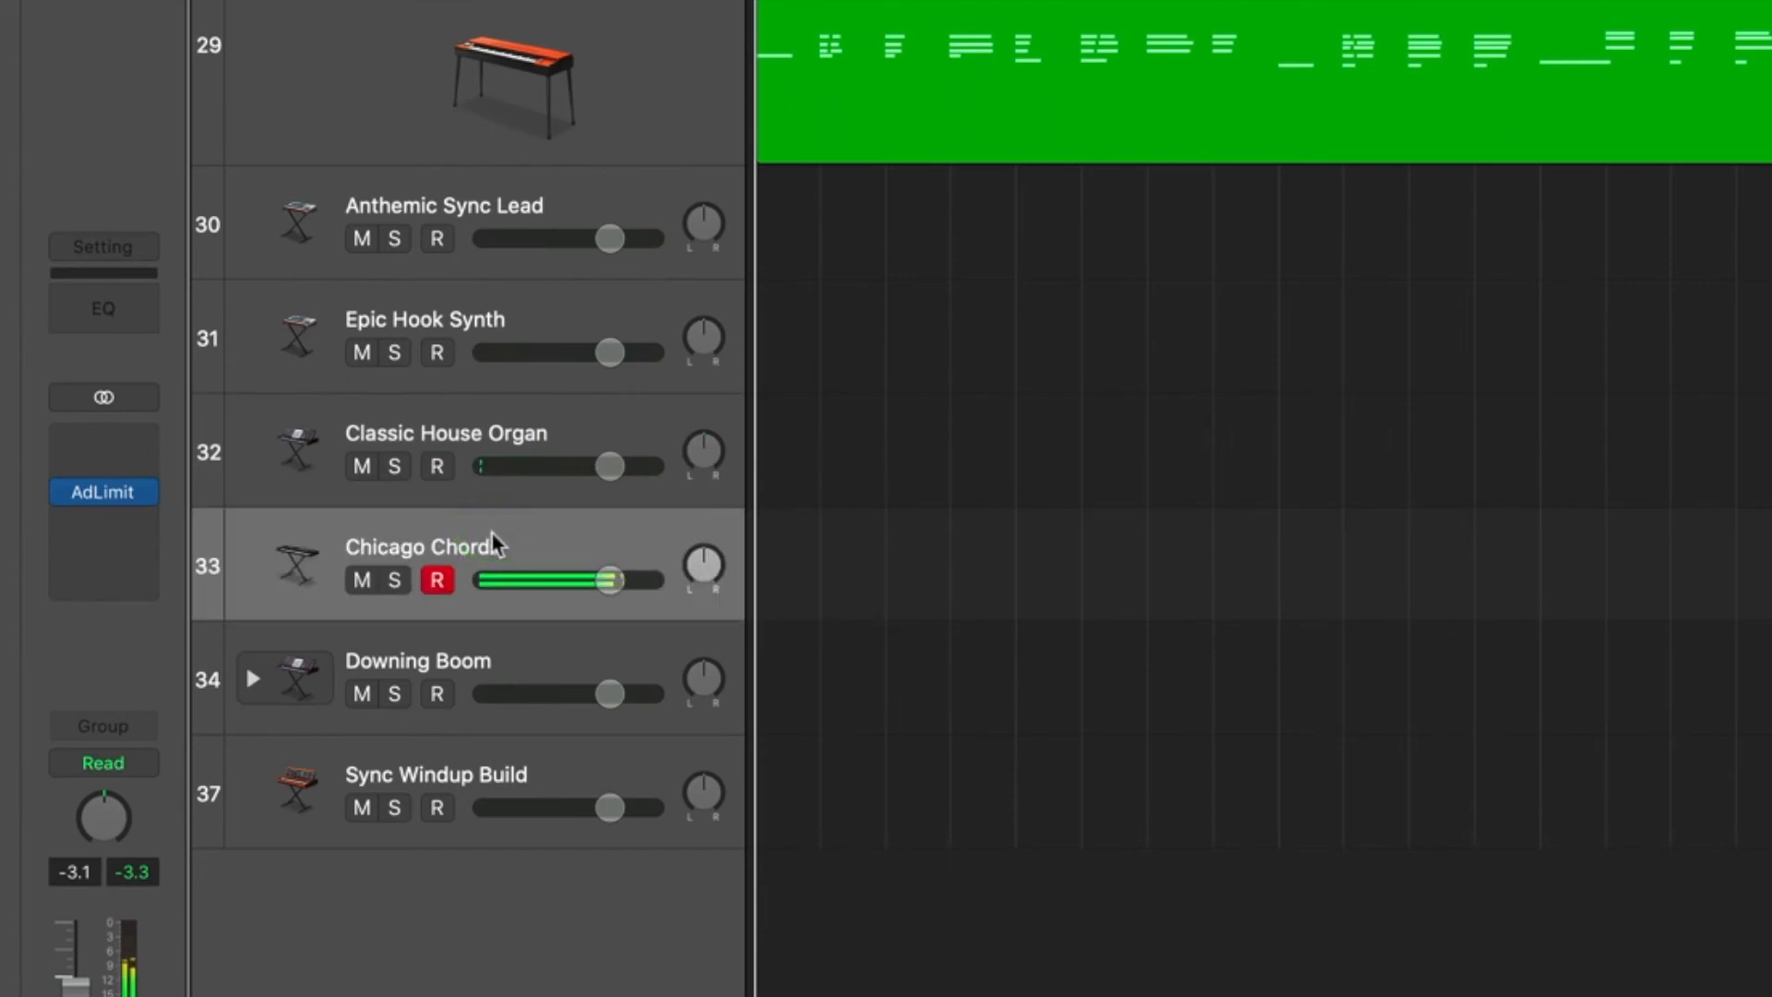
{"action": "left_click", "coordinate": [466, 667]}
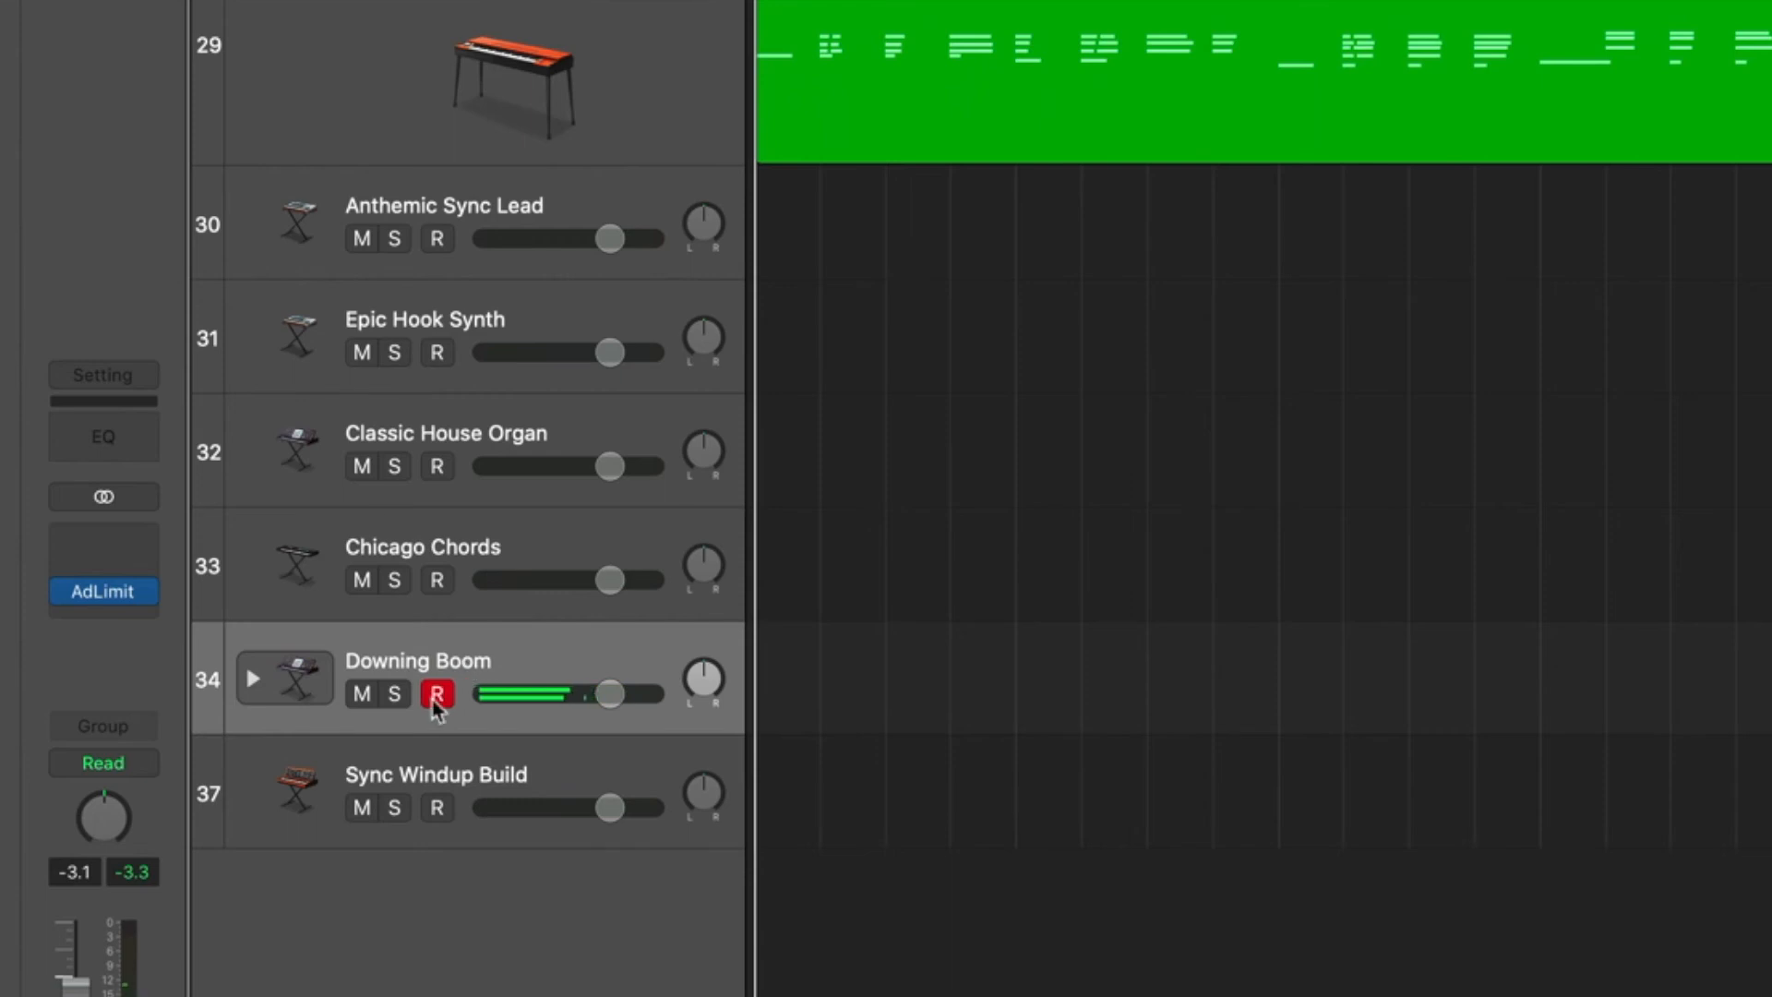
Delete the Sync Windup Build track.
{"action": "left_click", "coordinate": [469, 774]}
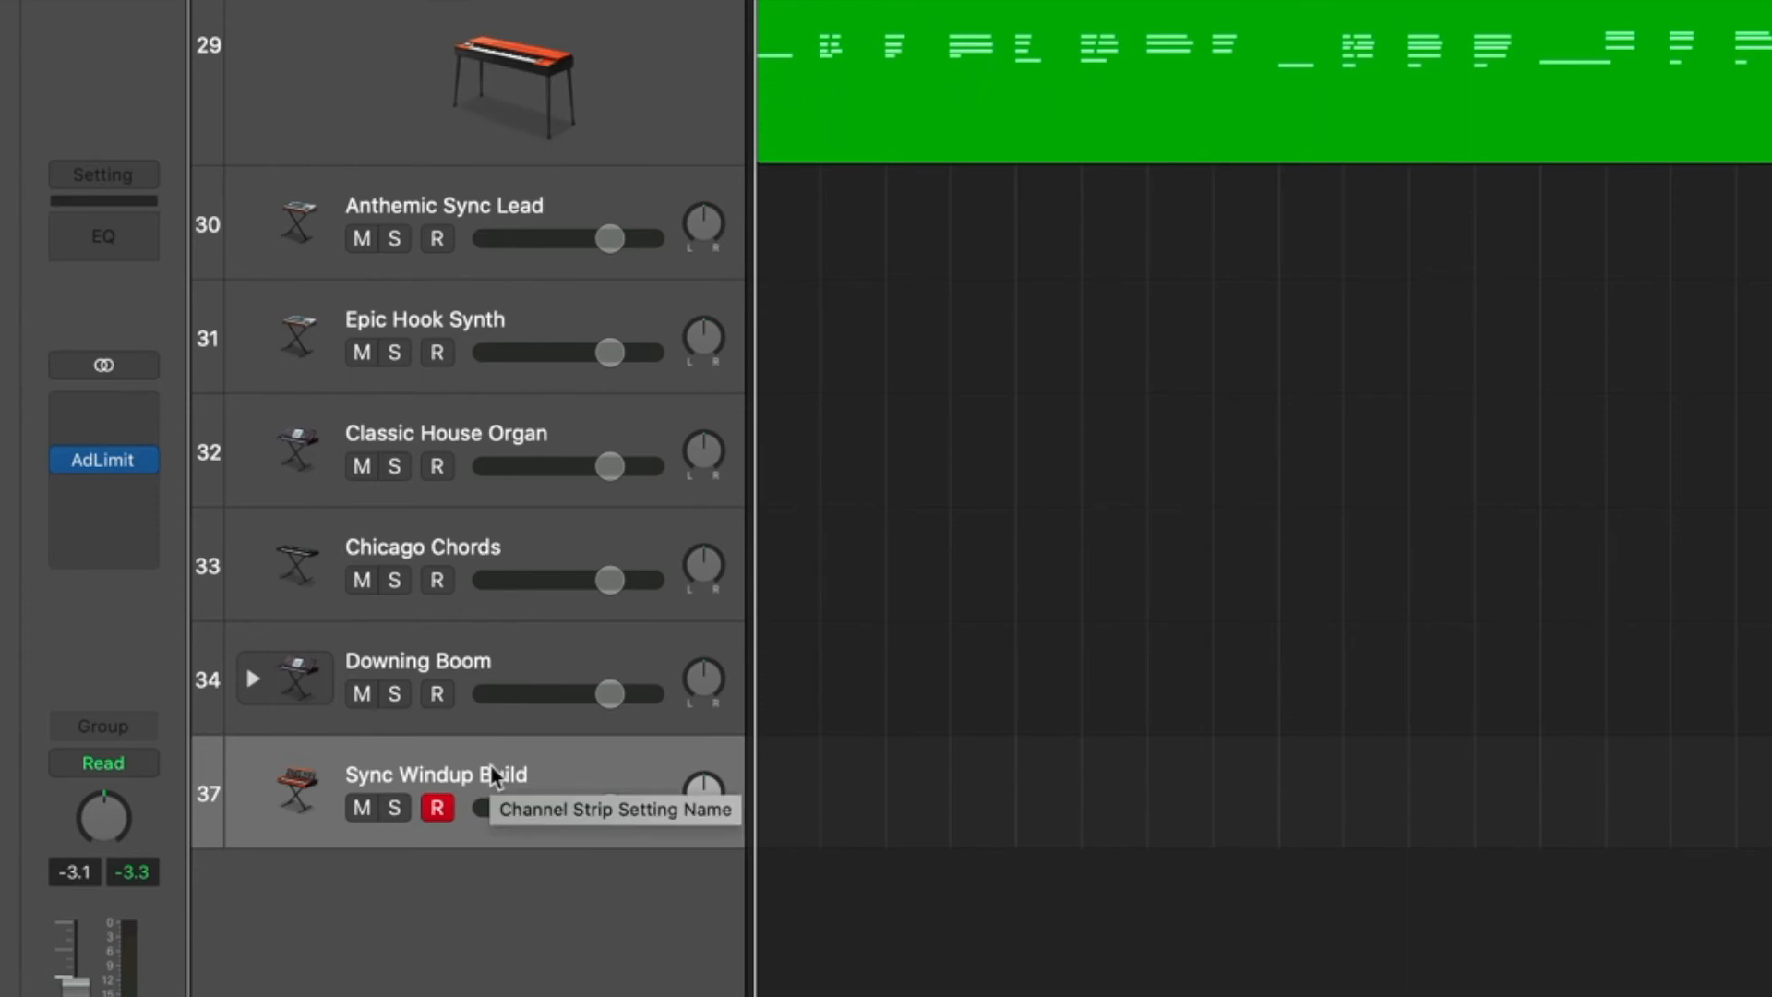
{"action": "key", "text": "super+BackSpace"}
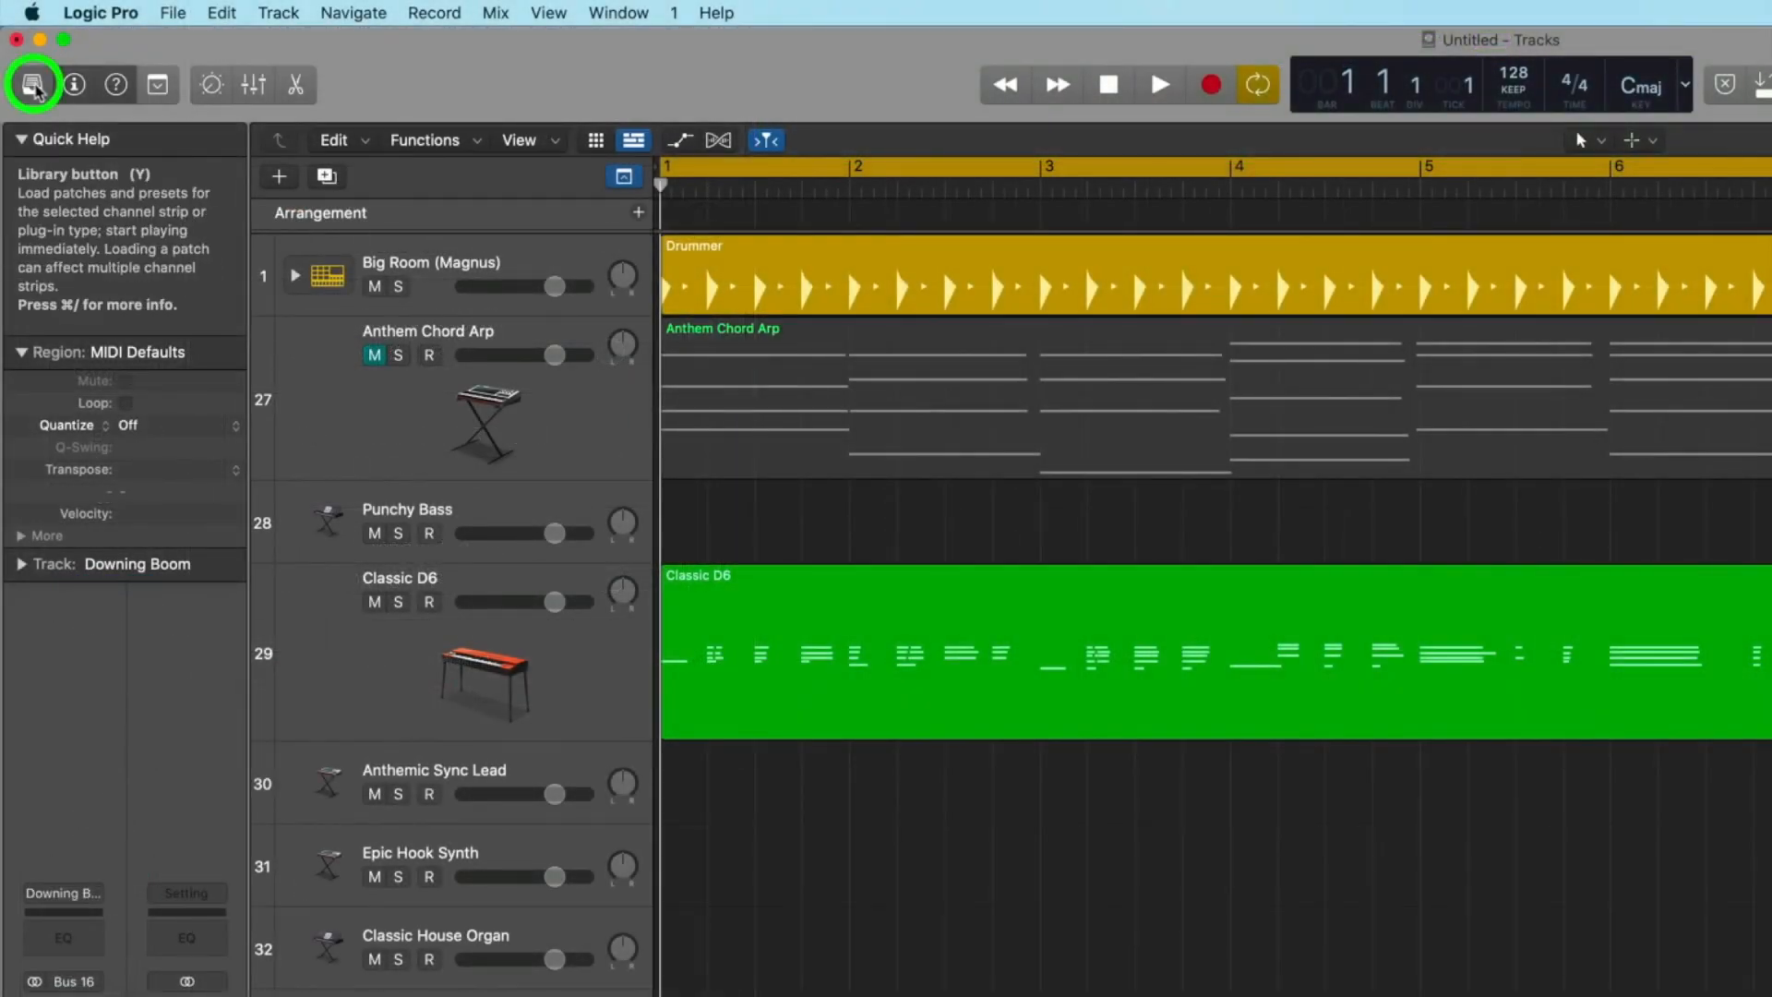
Show the Library and move the Downing Boom track directly below Classic D6.
{"action": "left_click", "coordinate": [32, 85]}
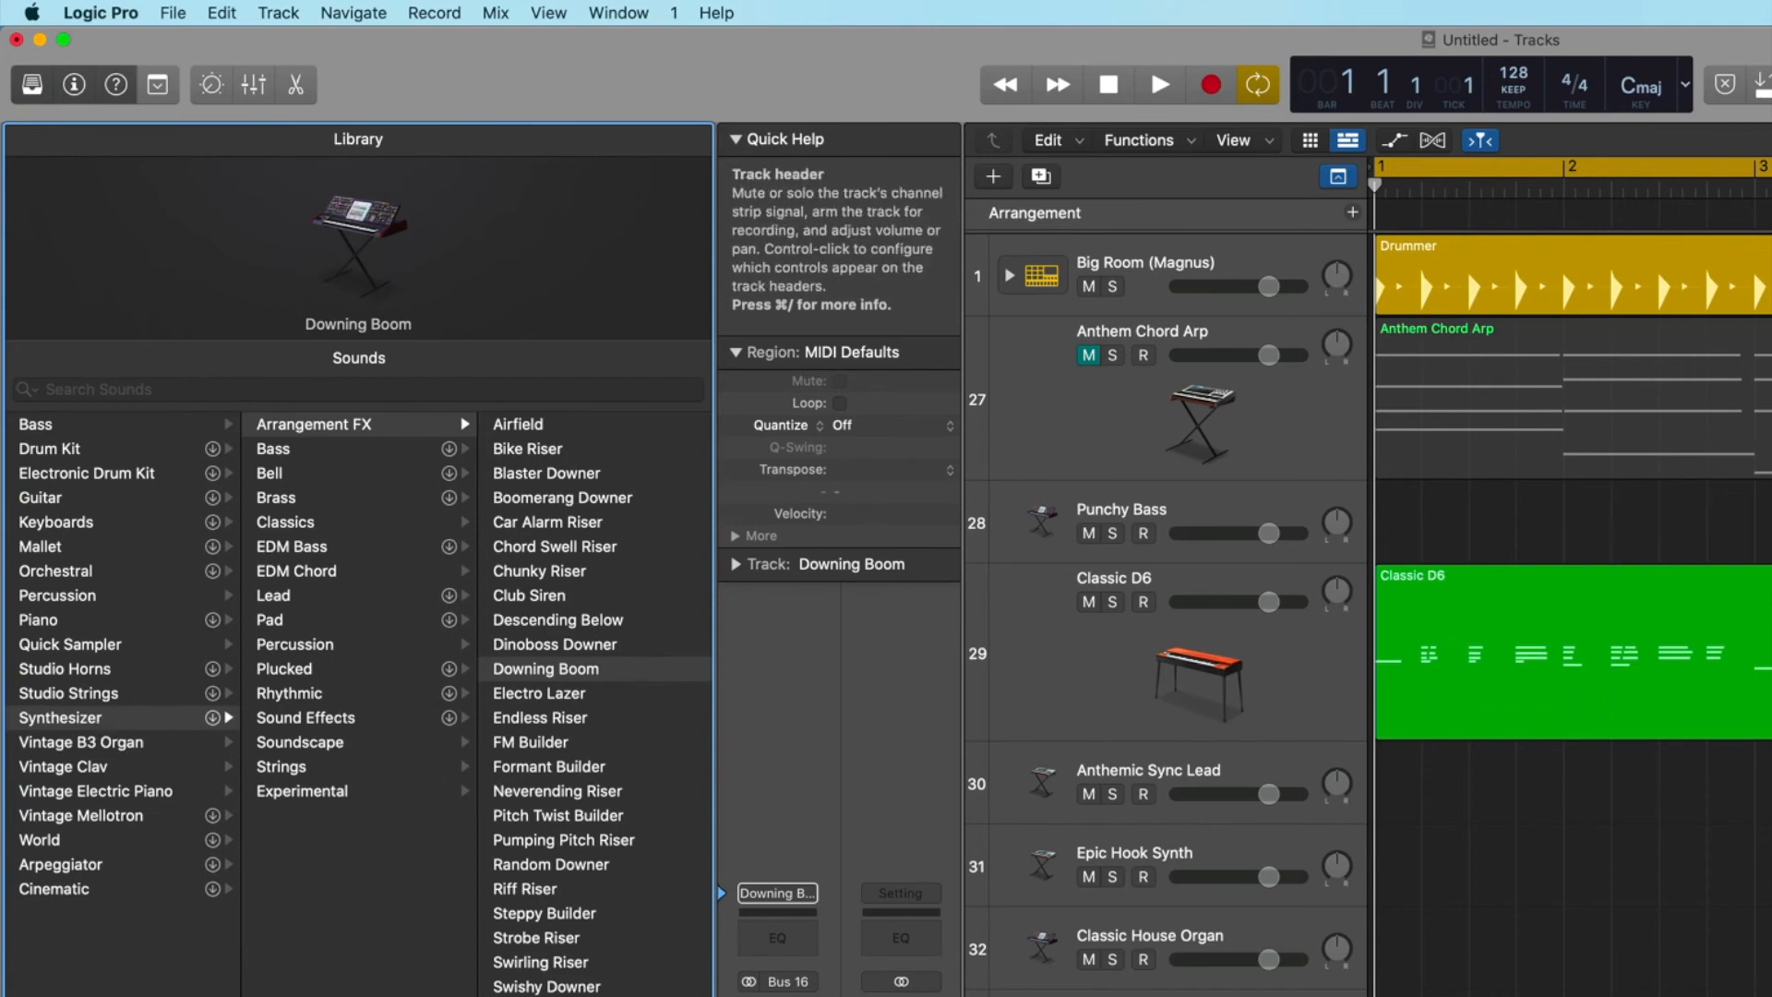
{"action": "left_click", "coordinate": [1182, 996]}
{"action": "left_click_drag", "start_coordinate": [1188, 846], "coordinate": [1202, 746]}
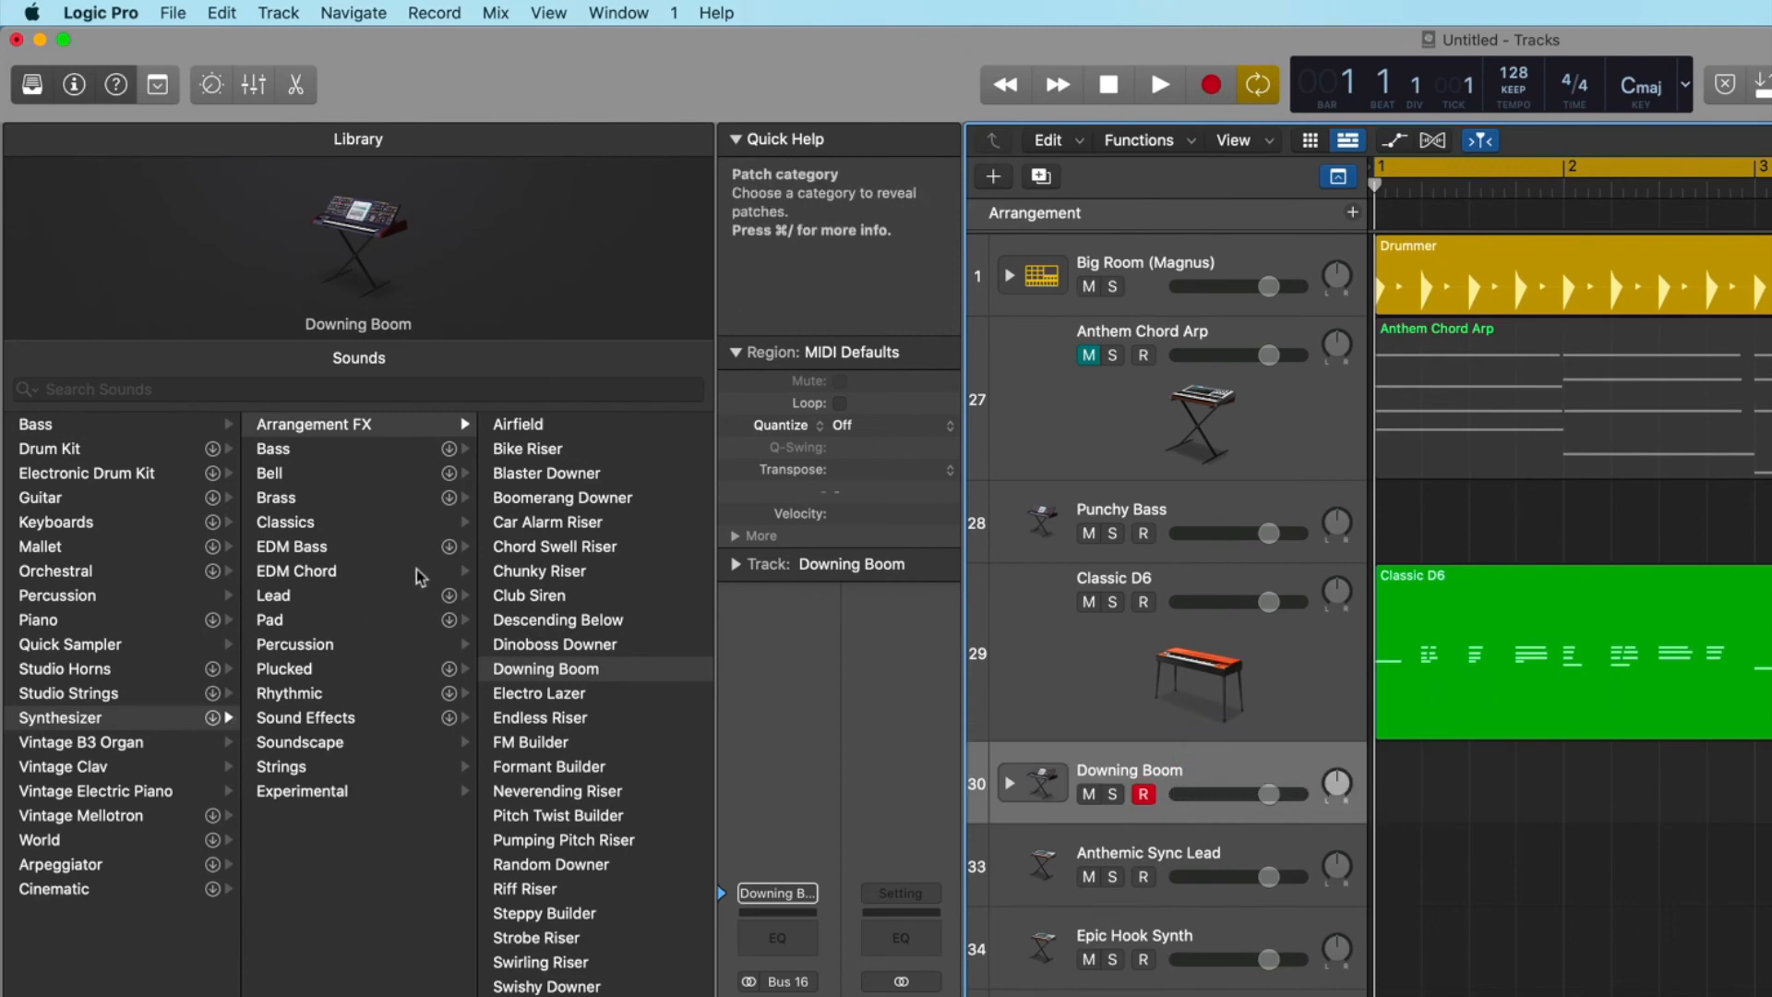
Replace the Downing Boom track's patch with the Classic Syncer synthesizer lead and play the project to hear it.
{"action": "left_click", "coordinate": [288, 596]}
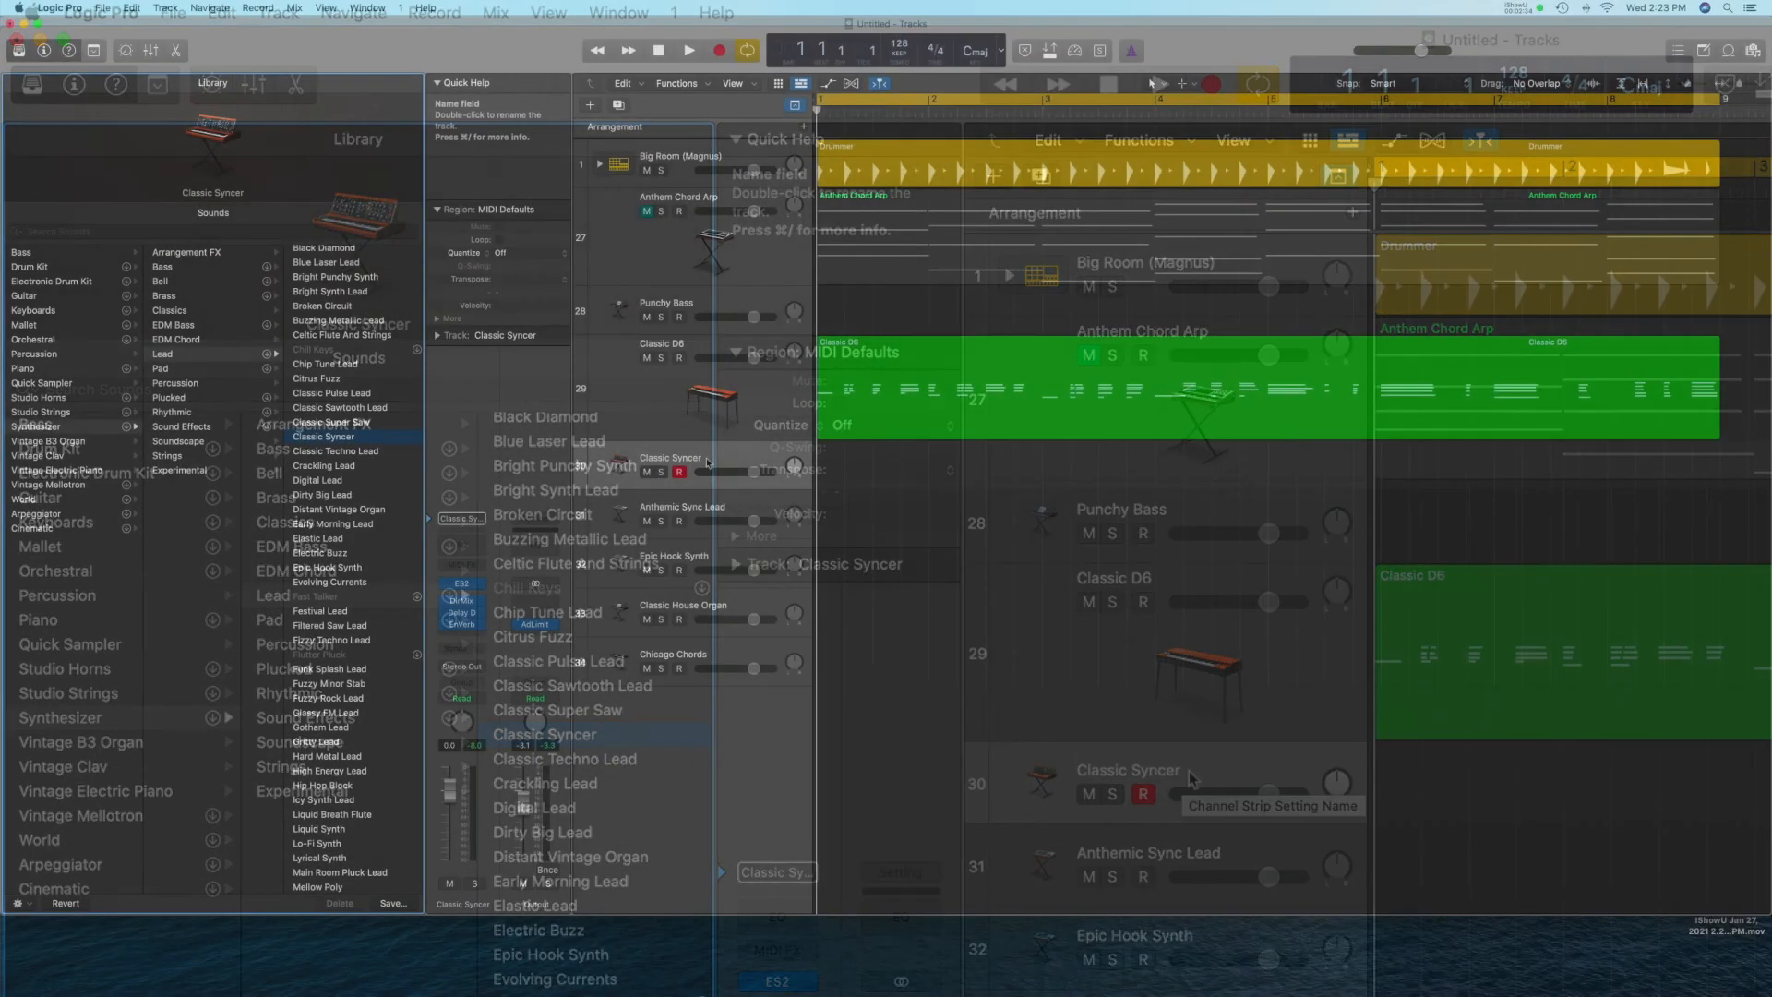
{"action": "key", "text": "space"}
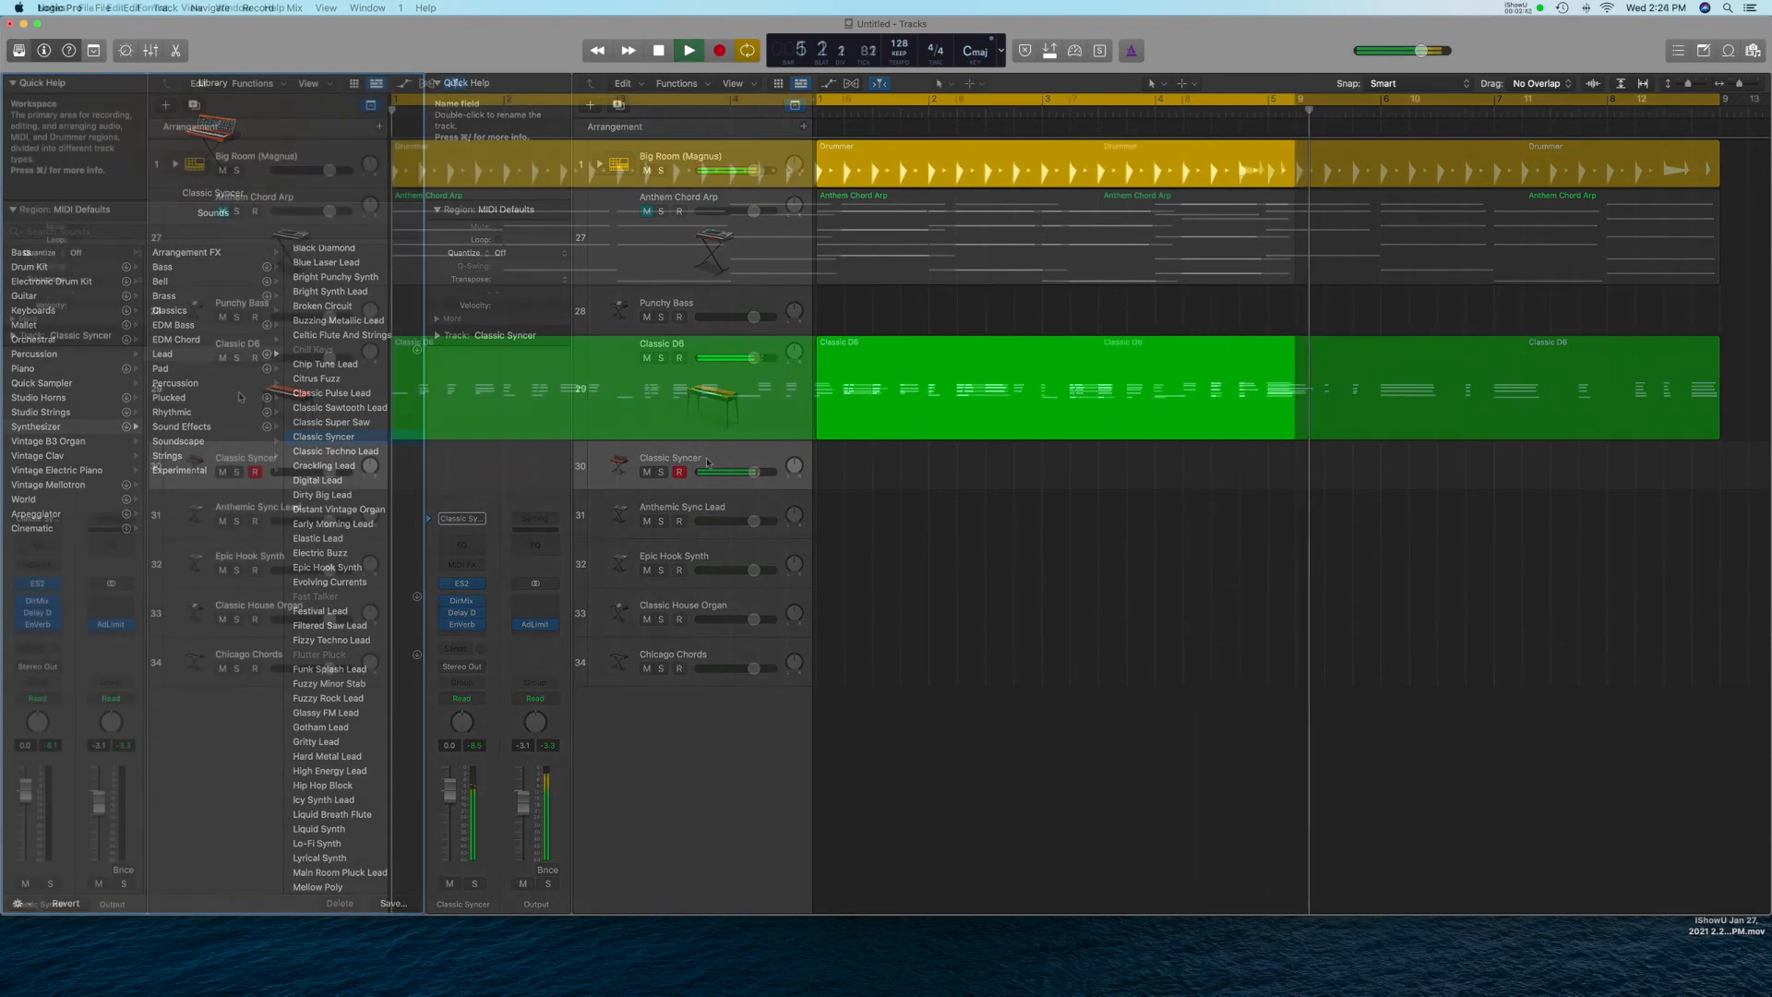
{"action": "left_click", "coordinate": [19, 51]}
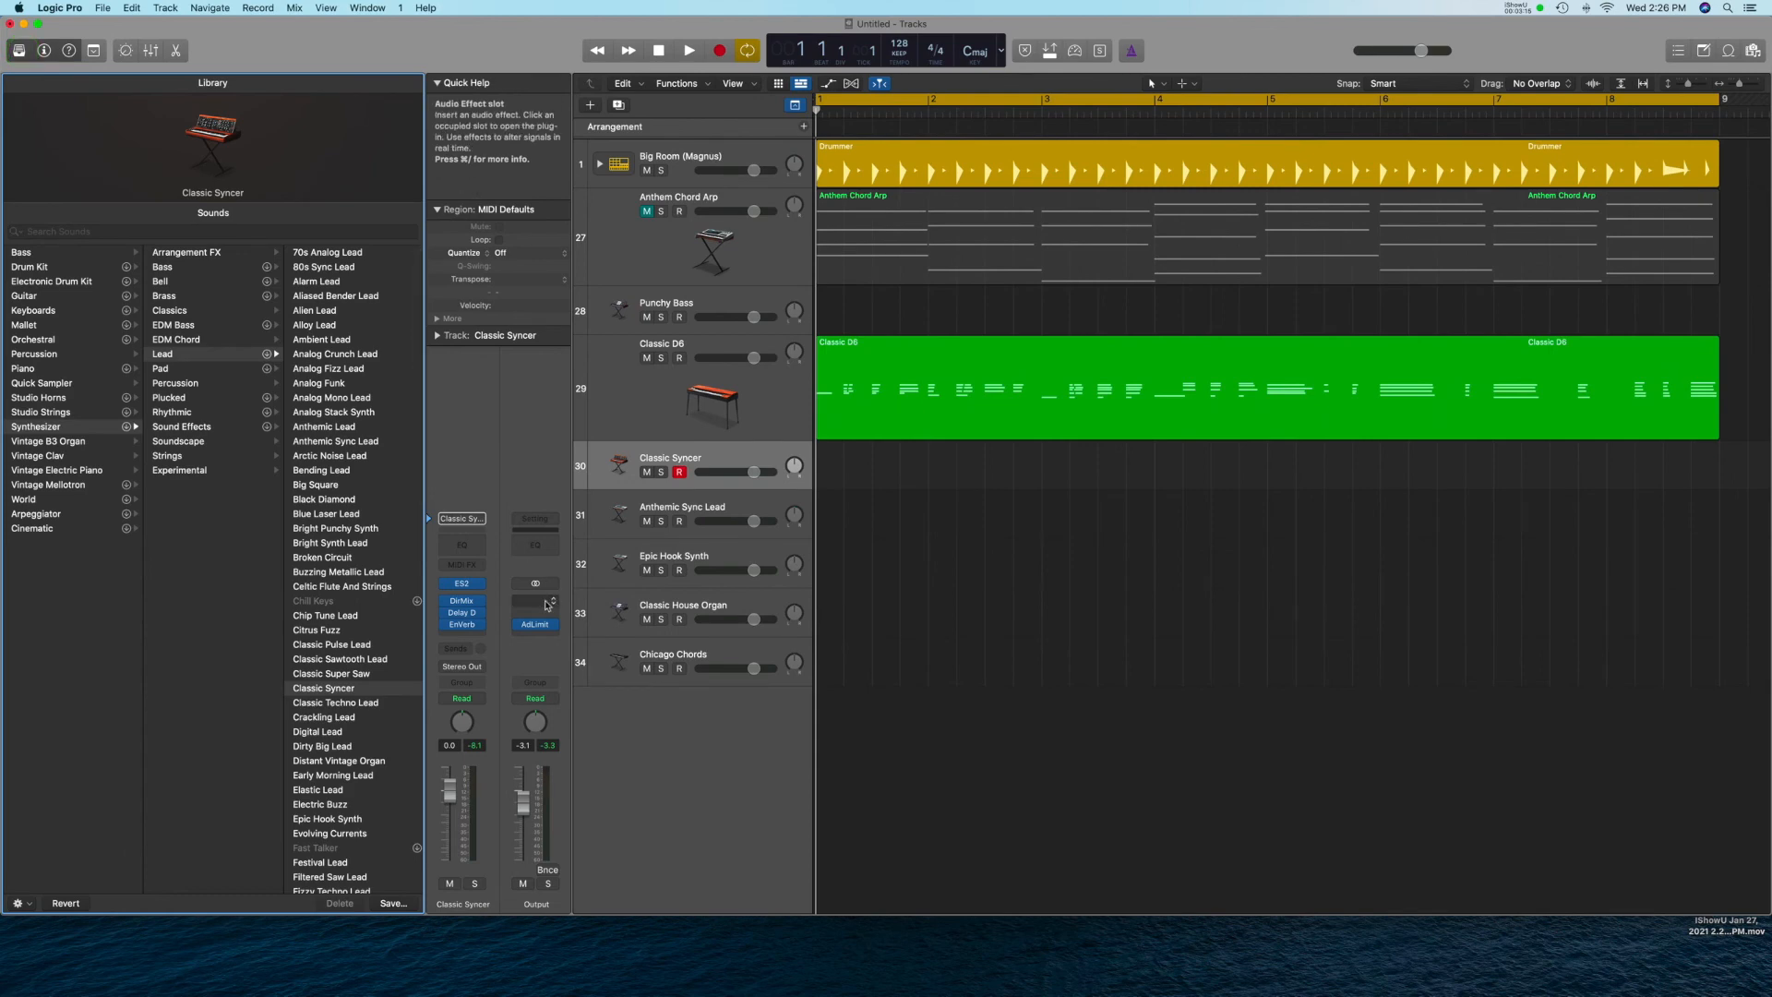
Open the Mixer and insert a stereo Linear Phase EQ above the Adaptive Limiter on the Output channel.
{"action": "left_click", "coordinate": [540, 607]}
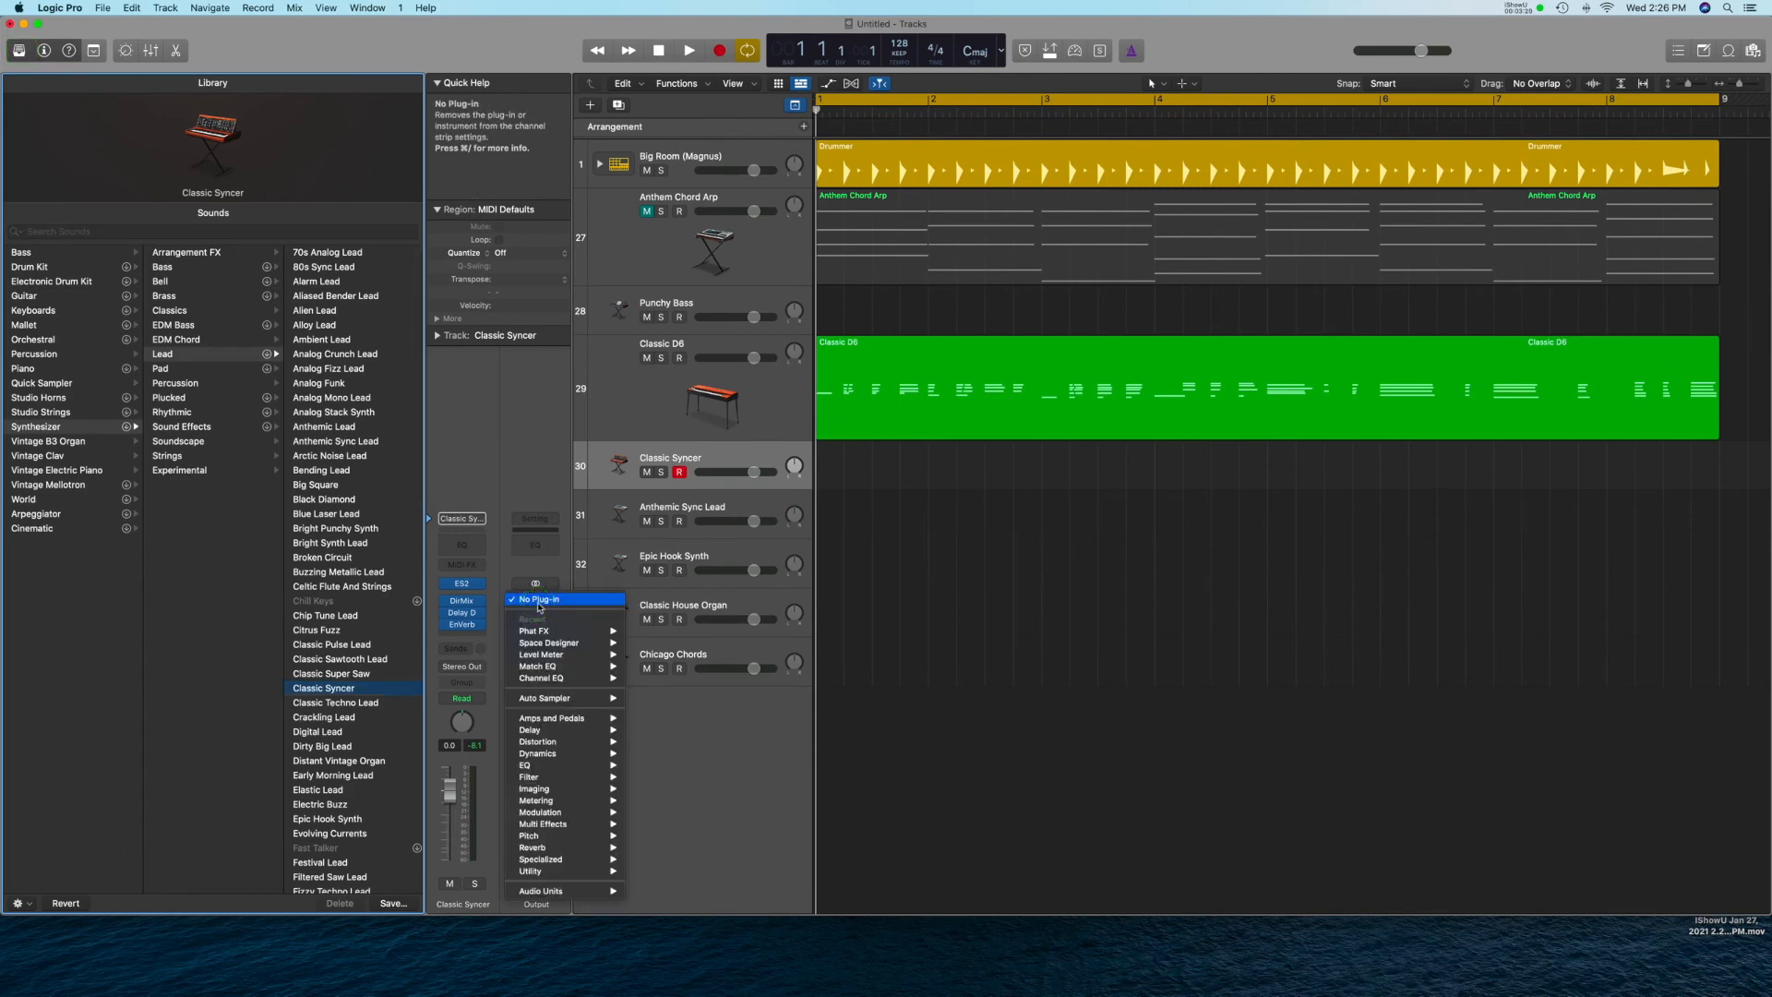
{"action": "left_click", "coordinate": [540, 606]}
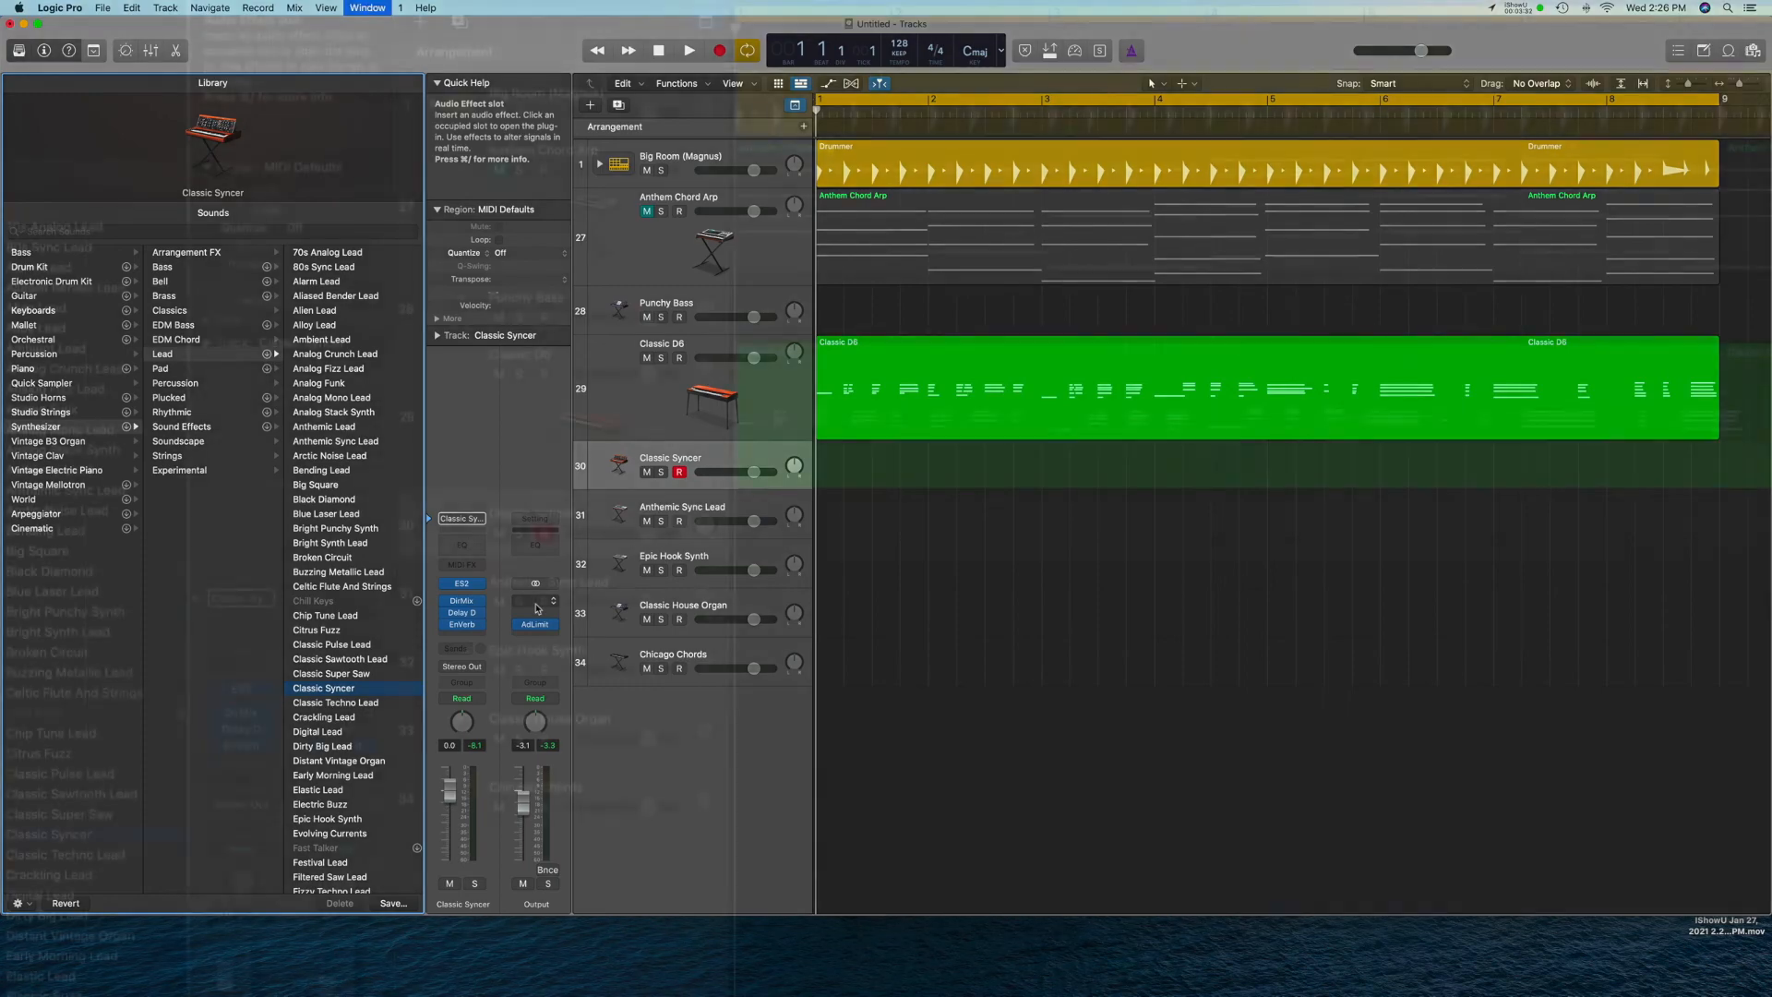
{"action": "key", "text": "super+2"}
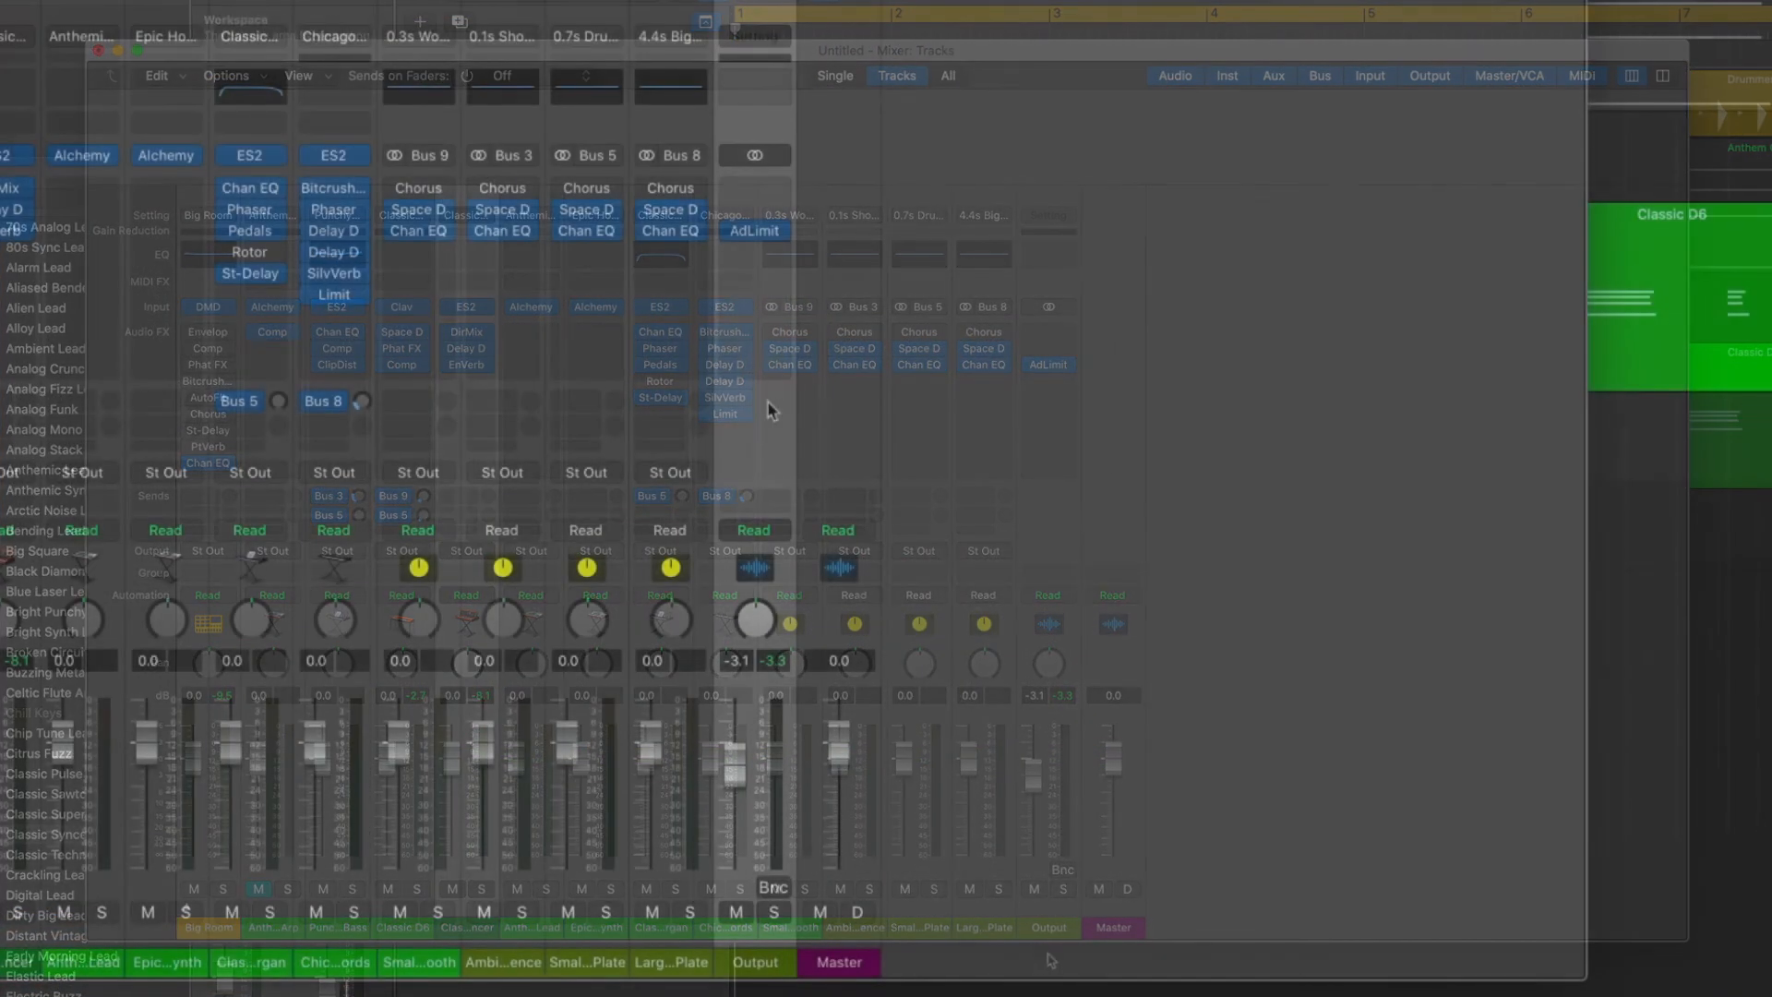
{"action": "left_click", "coordinate": [755, 229]}
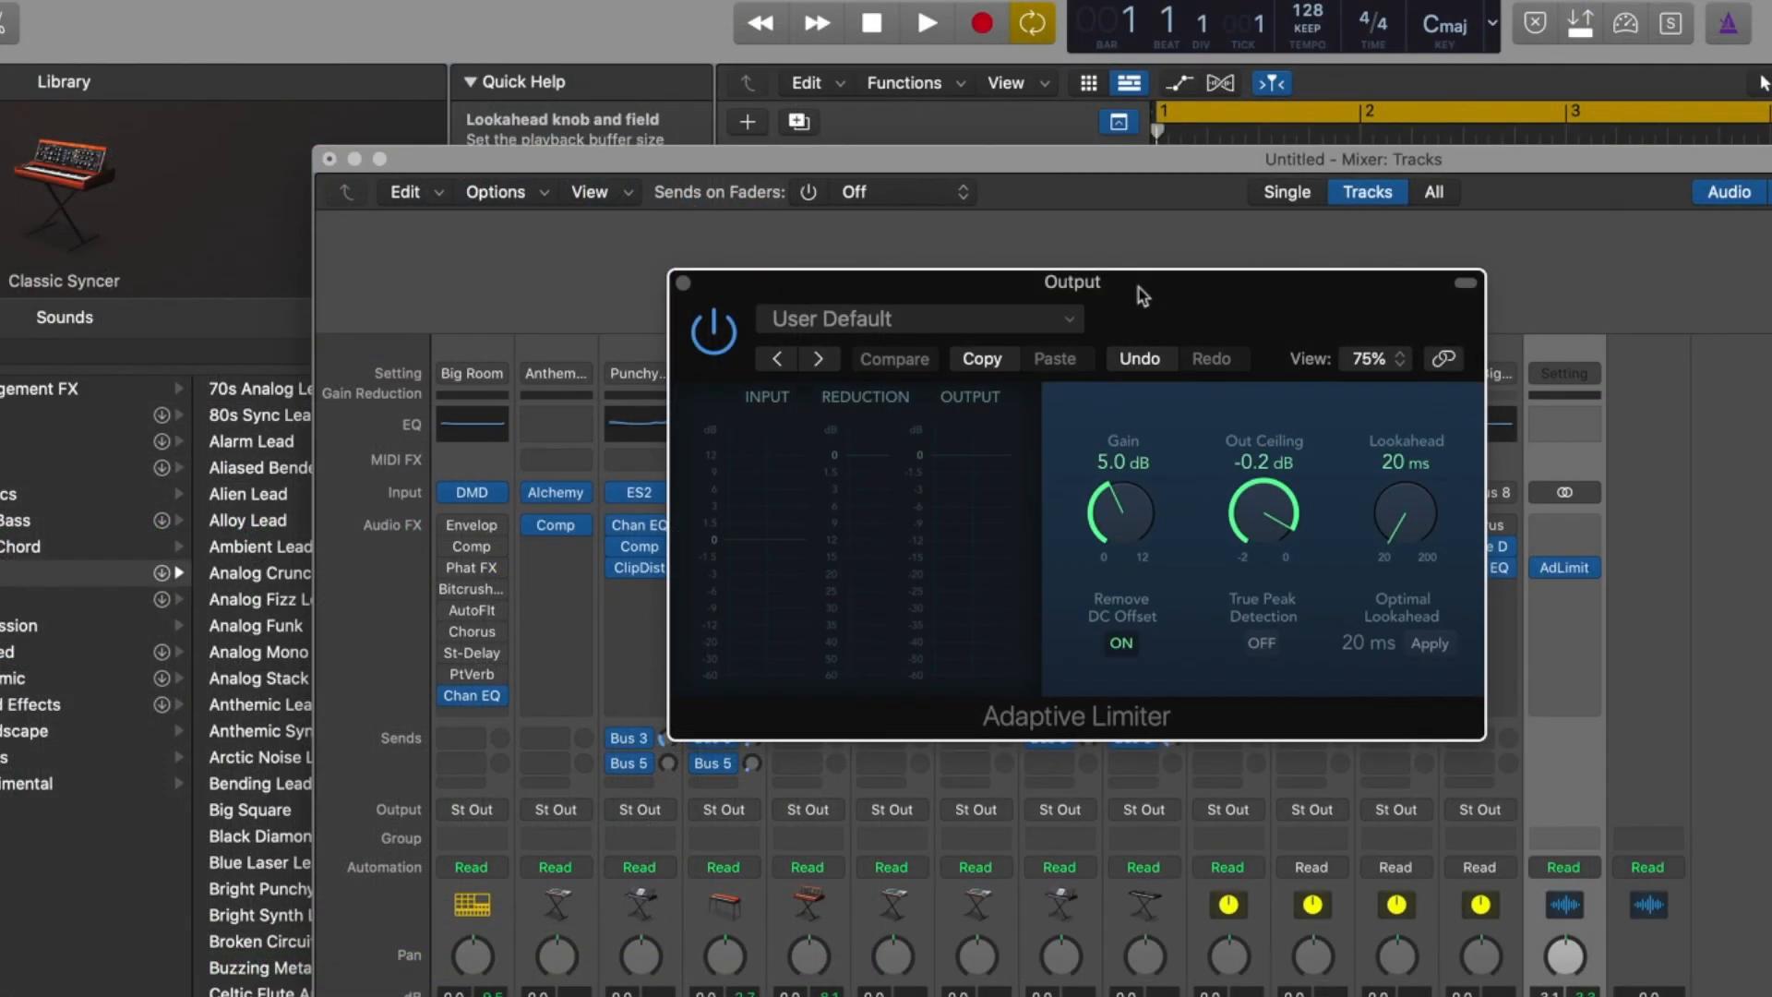
{"action": "left_click_drag", "start_coordinate": [1139, 284], "coordinate": [885, 215]}
{"action": "left_click_drag", "start_coordinate": [1006, 432], "coordinate": [1003, 399]}
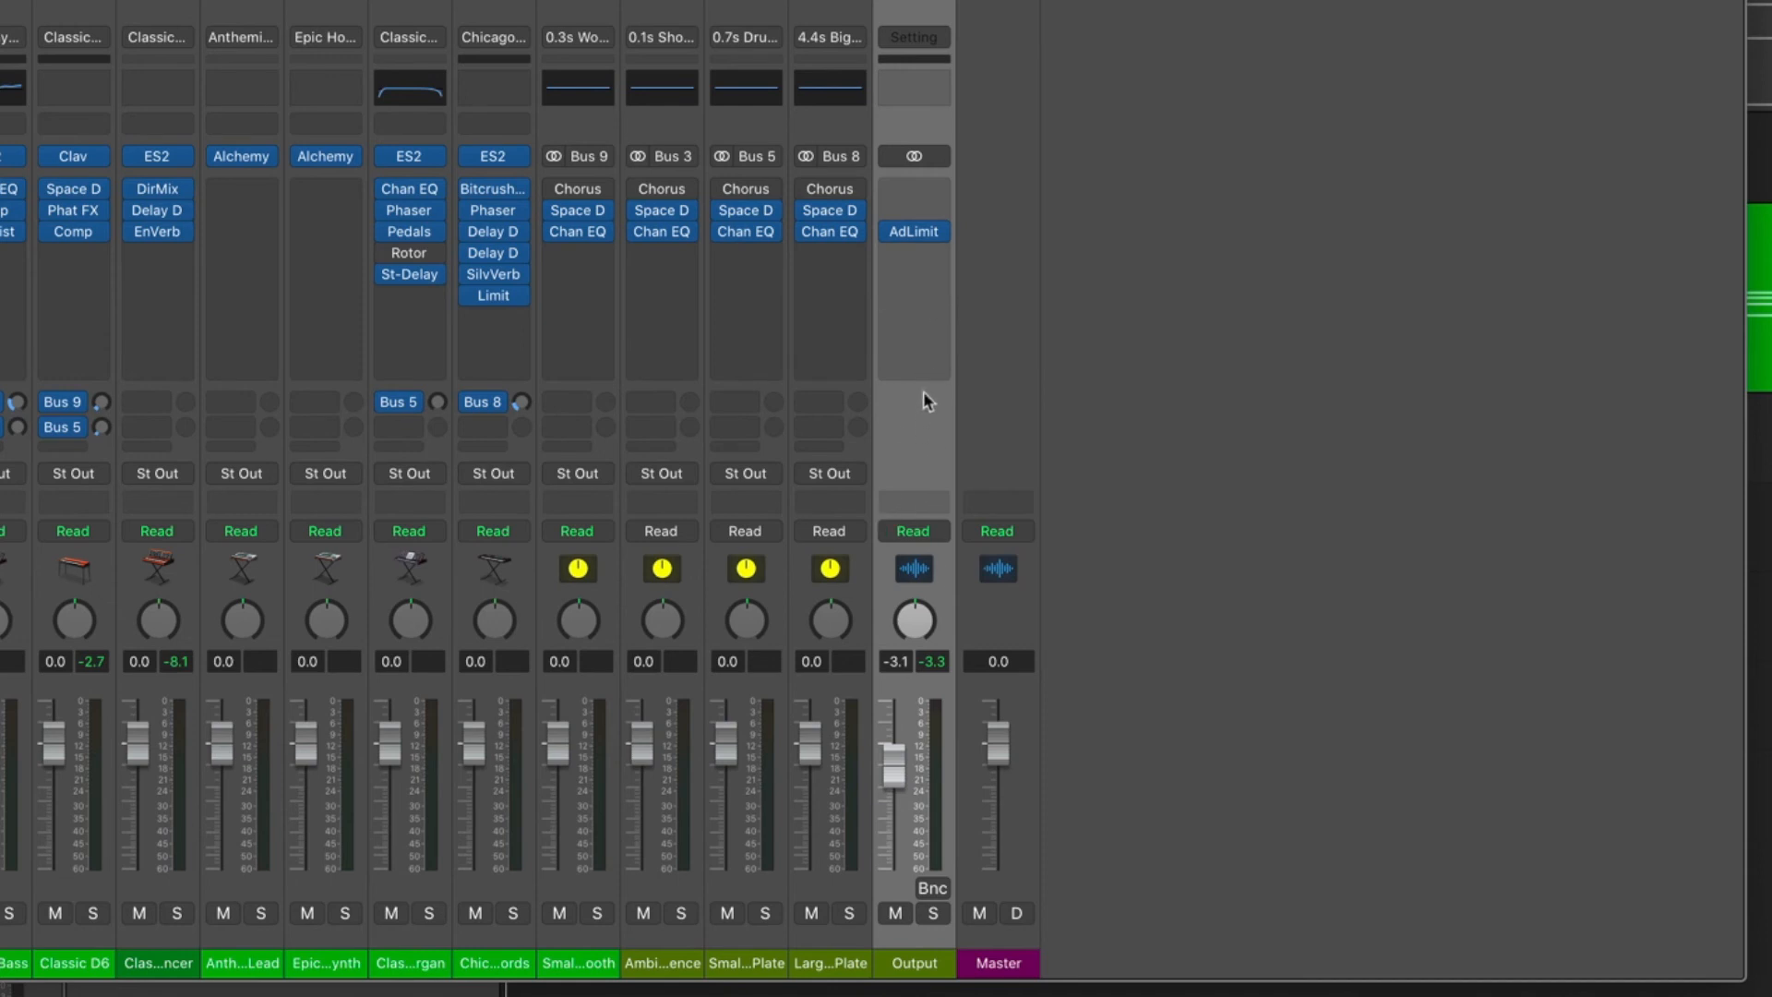
{"action": "left_click", "coordinate": [918, 195]}
{"action": "mouse_move", "coordinate": [965, 511]}
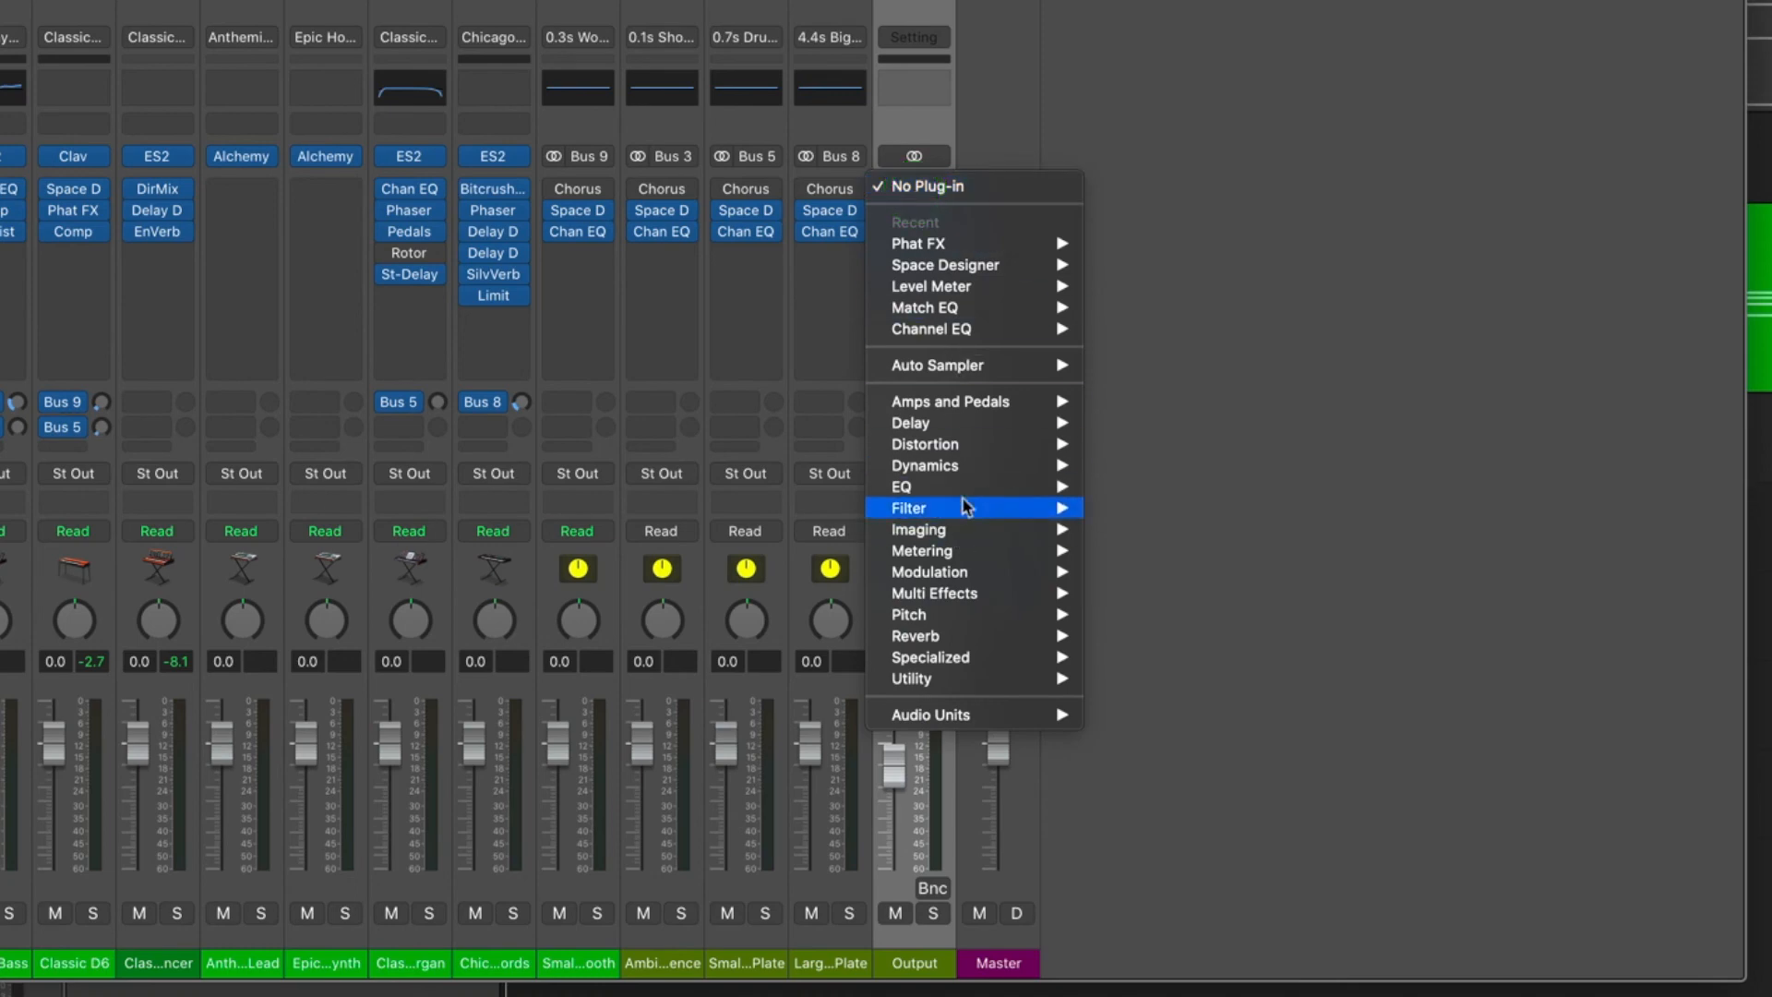
{"action": "mouse_move", "coordinate": [923, 486]}
{"action": "mouse_move", "coordinate": [1180, 517]}
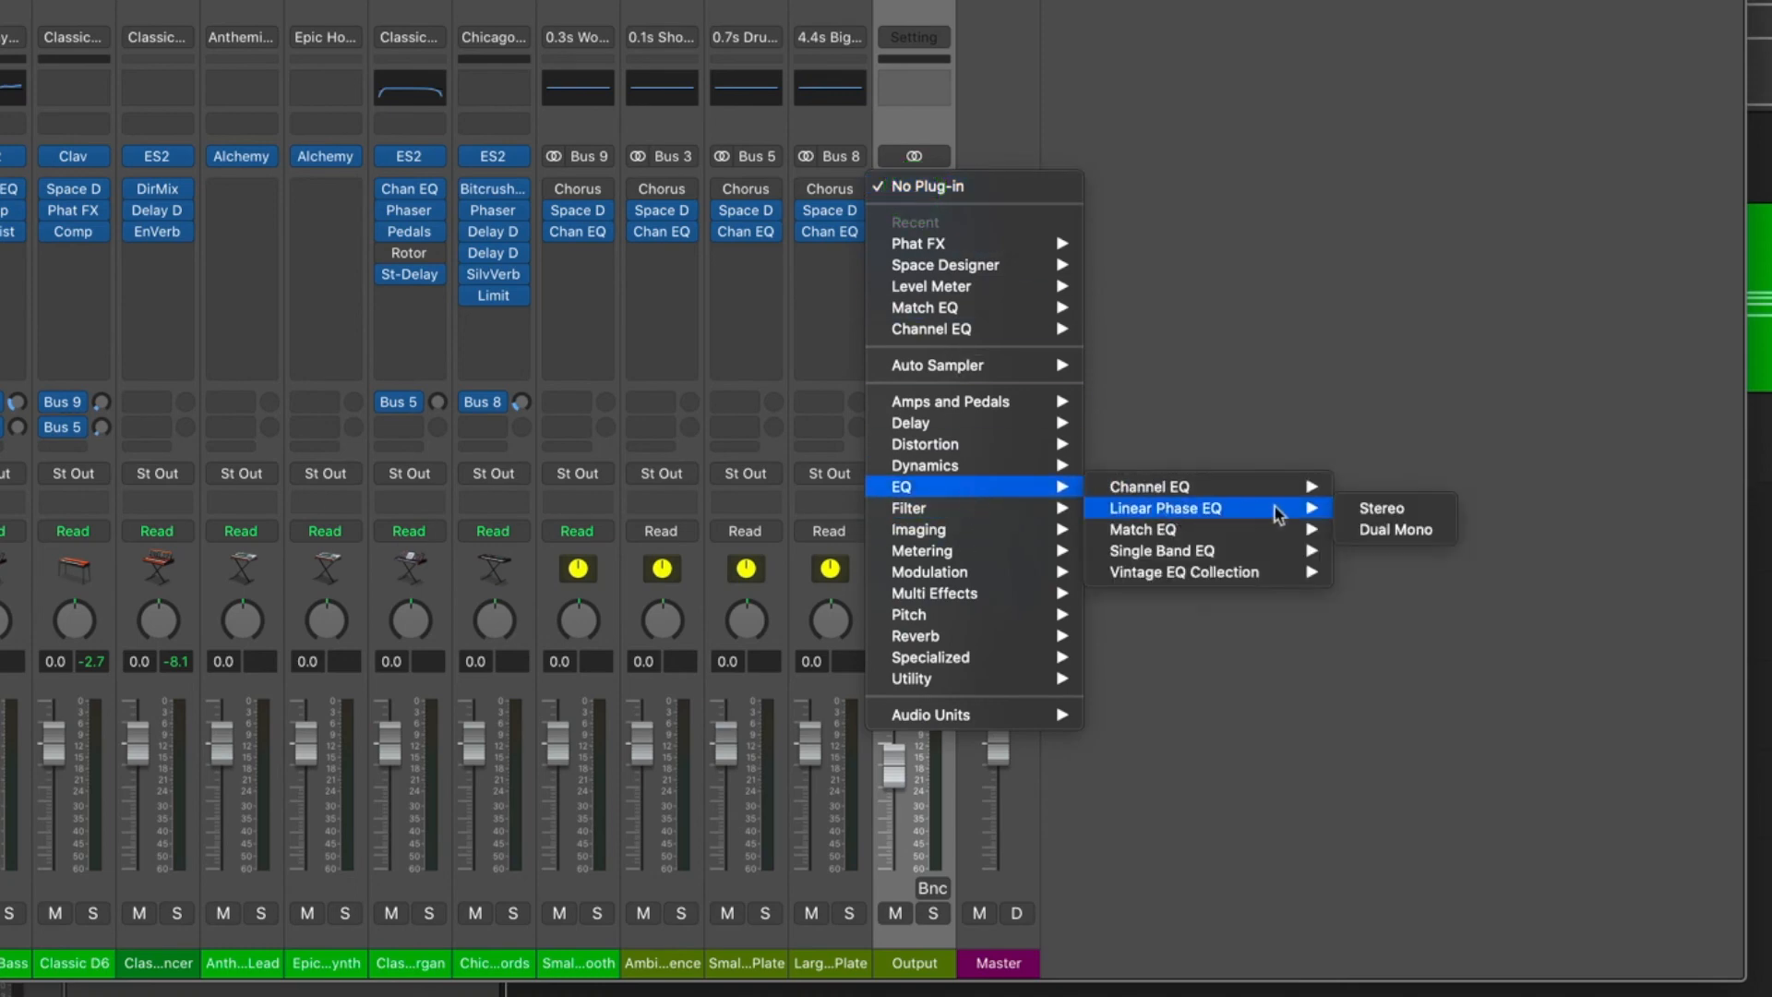
{"action": "left_click", "coordinate": [1382, 508]}
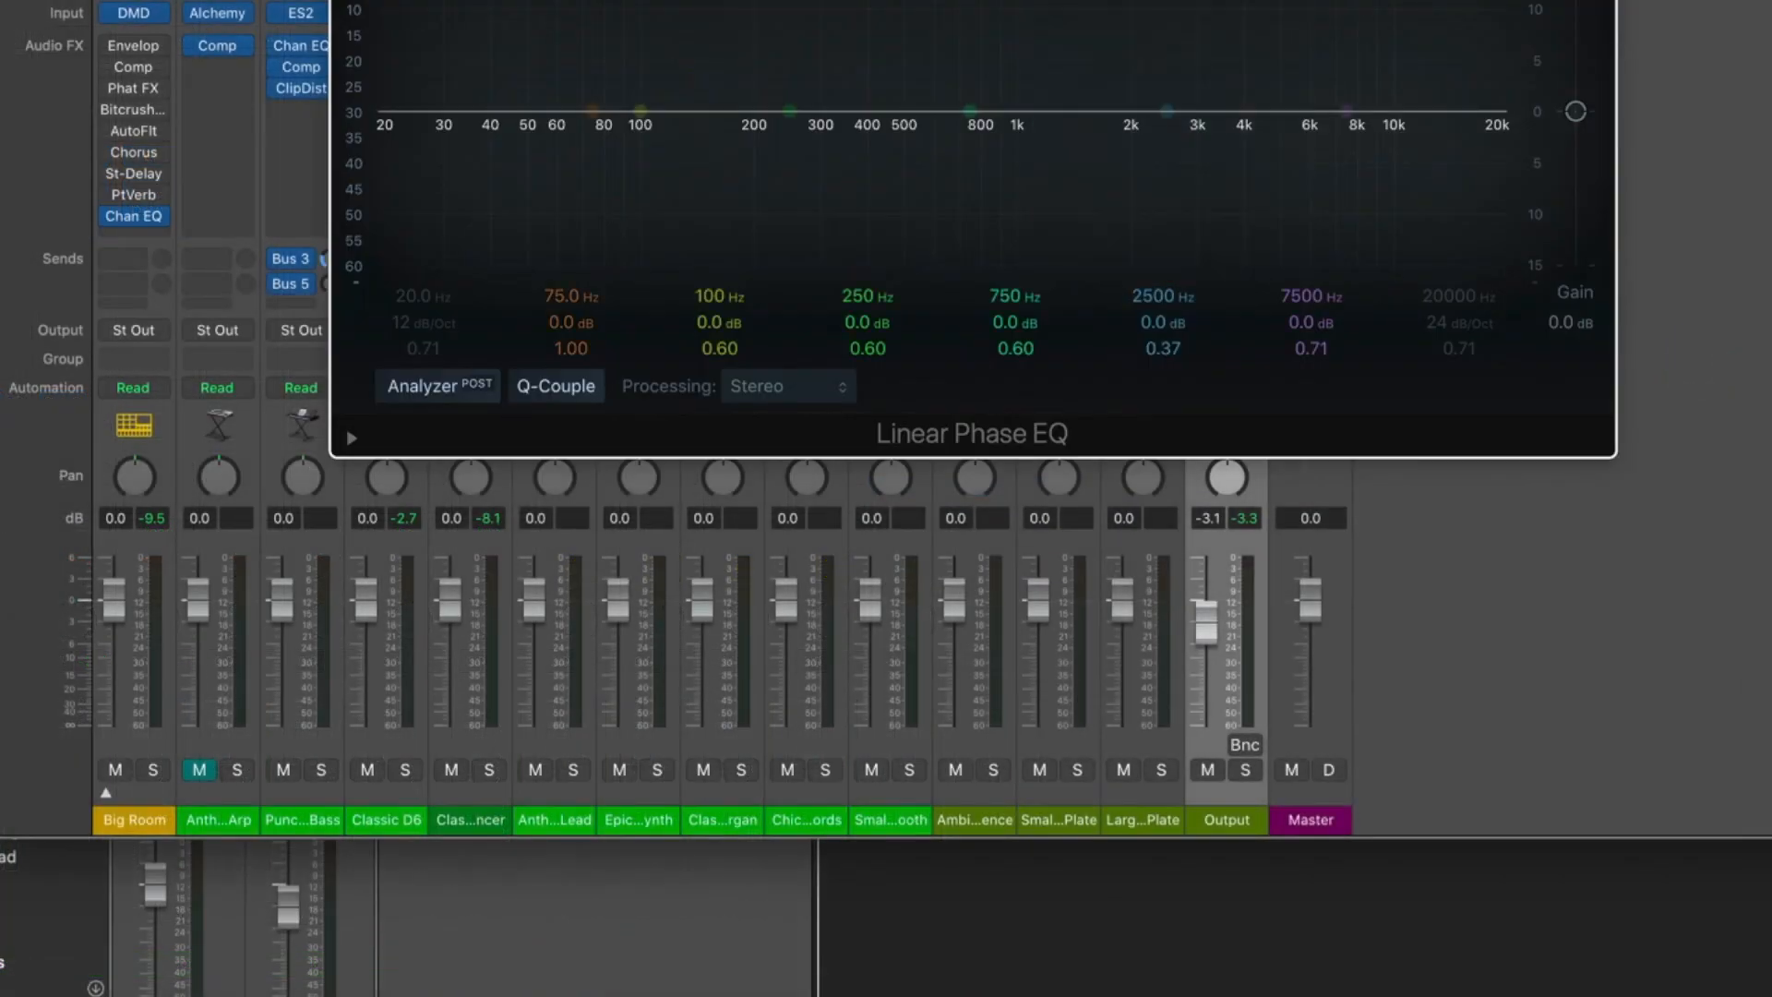
{"action": "left_click_drag", "start_coordinate": [1029, 0], "coordinate": [933, 194]}
Enable the Linear Phase EQ's low cut and set it to 28.4 Hz with a 48 dB/Oct slope.
{"action": "left_click", "coordinate": [333, 309]}
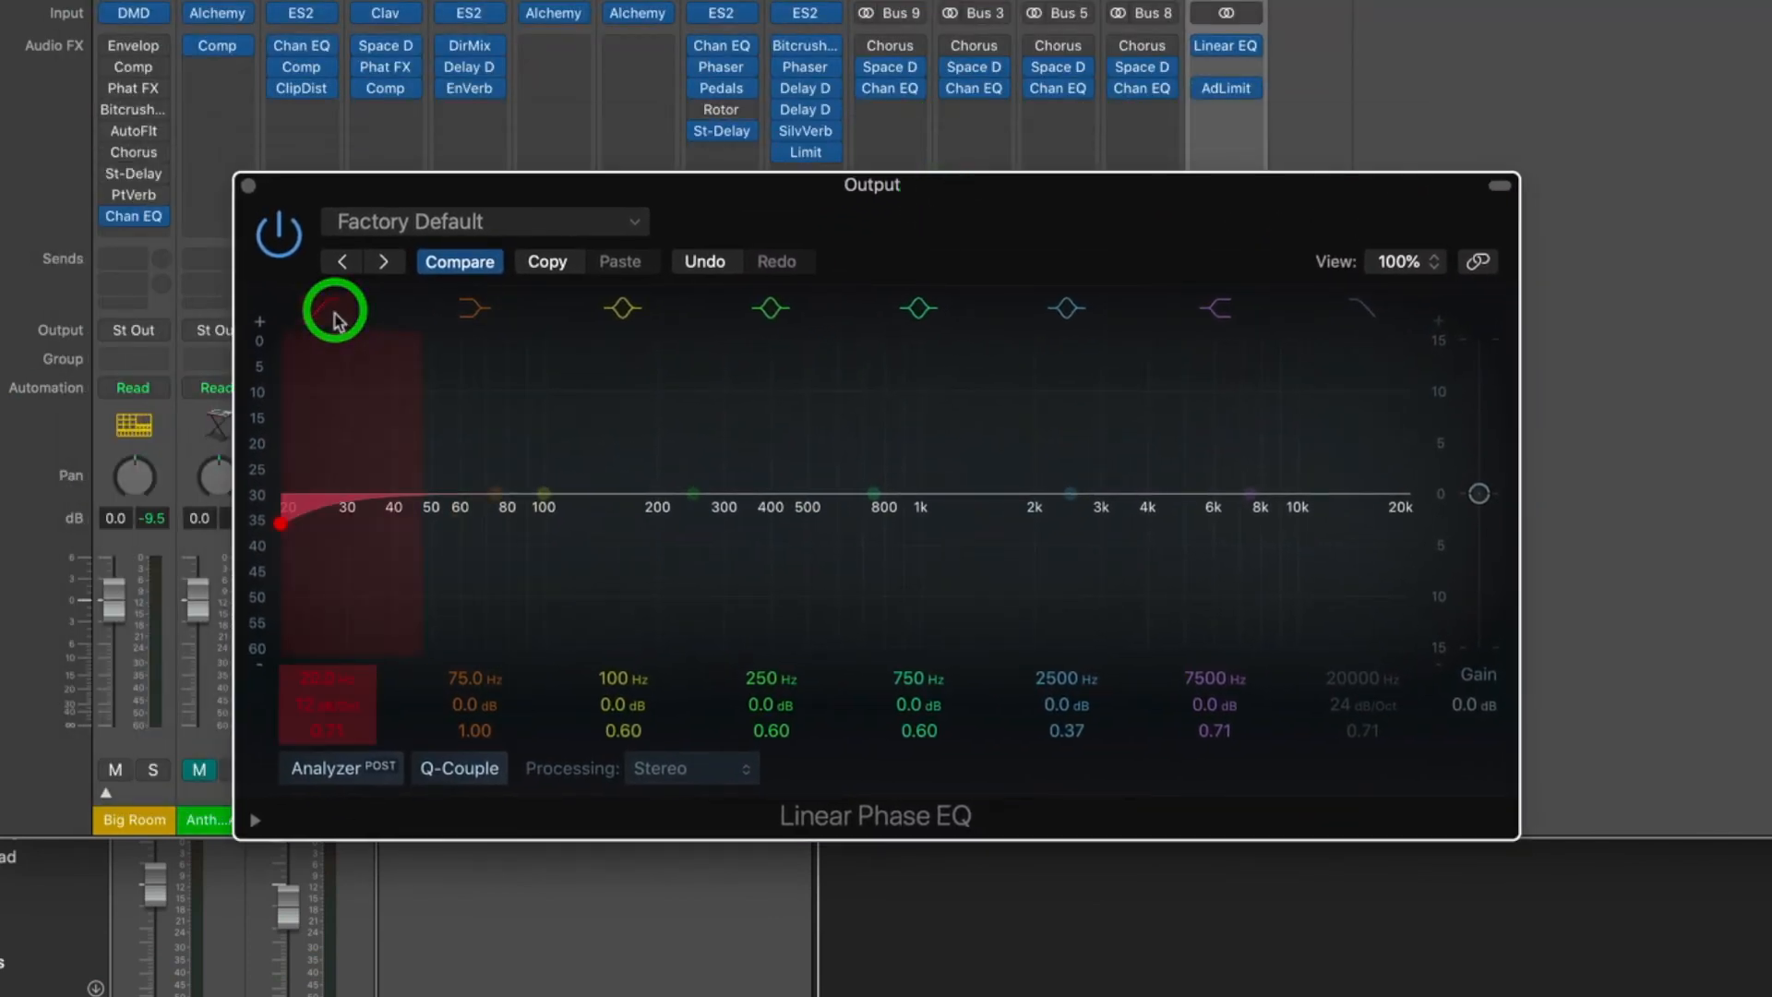
{"action": "left_click", "coordinate": [335, 711]}
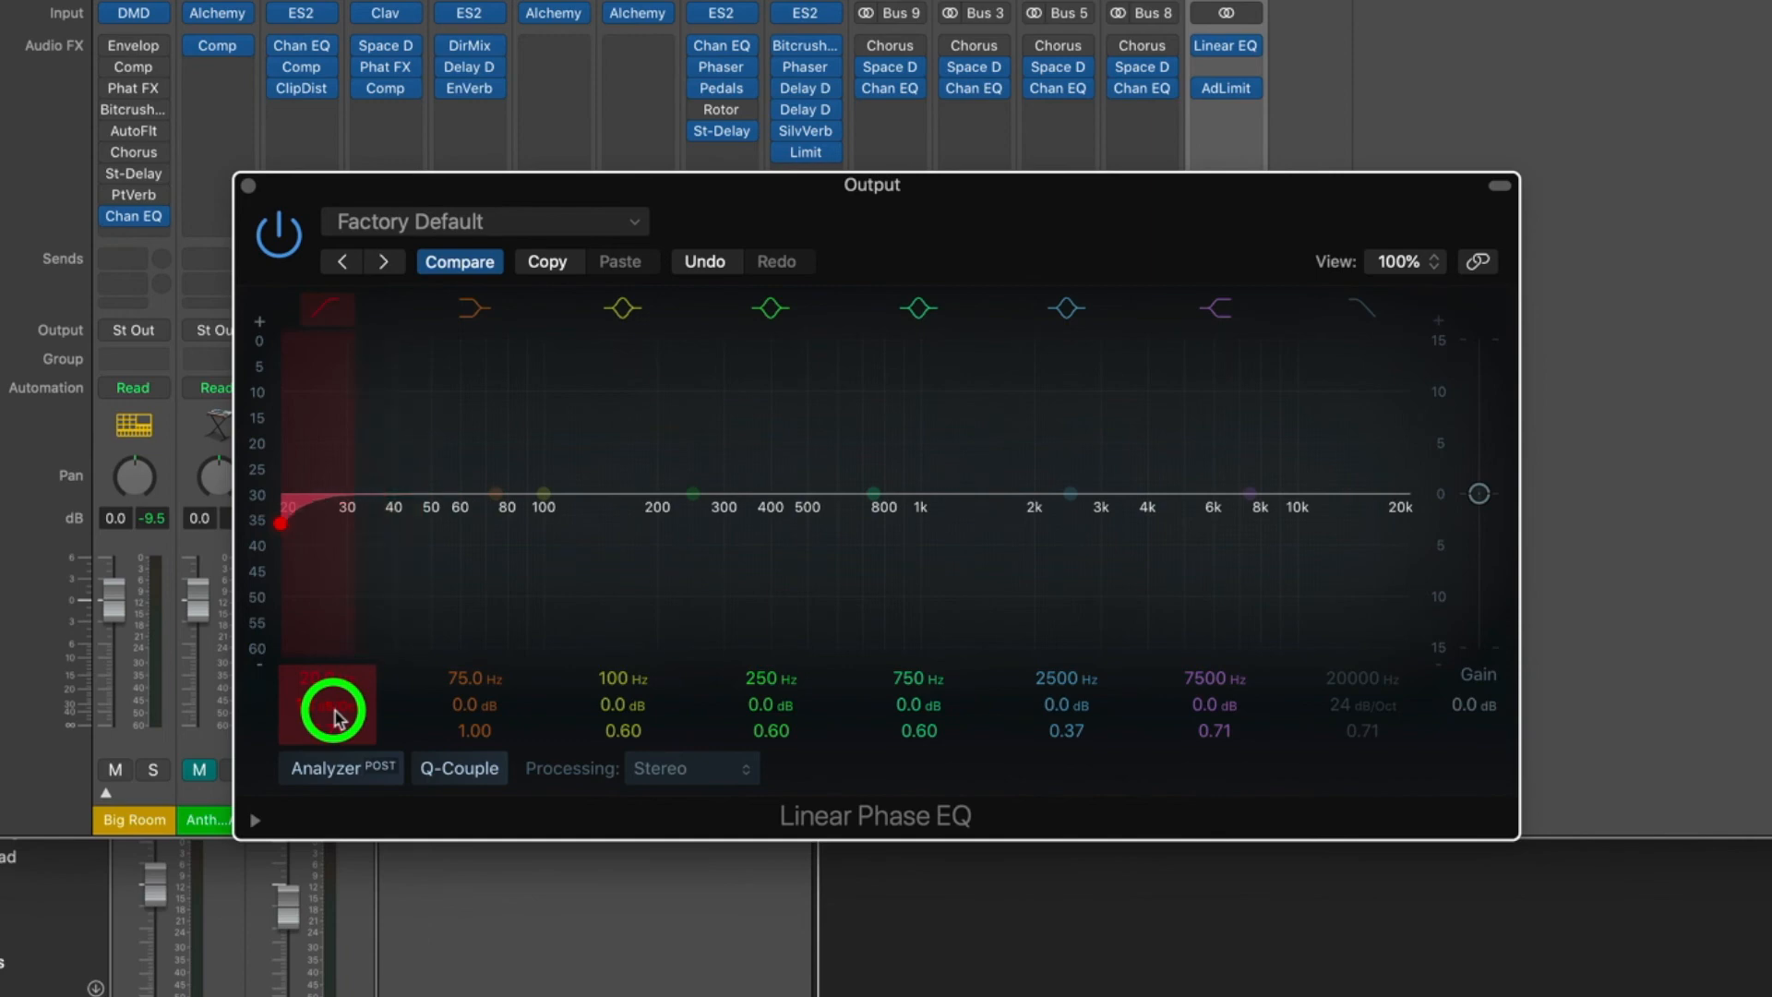
{"action": "left_click_drag", "start_coordinate": [327, 681], "coordinate": [327, 678]}
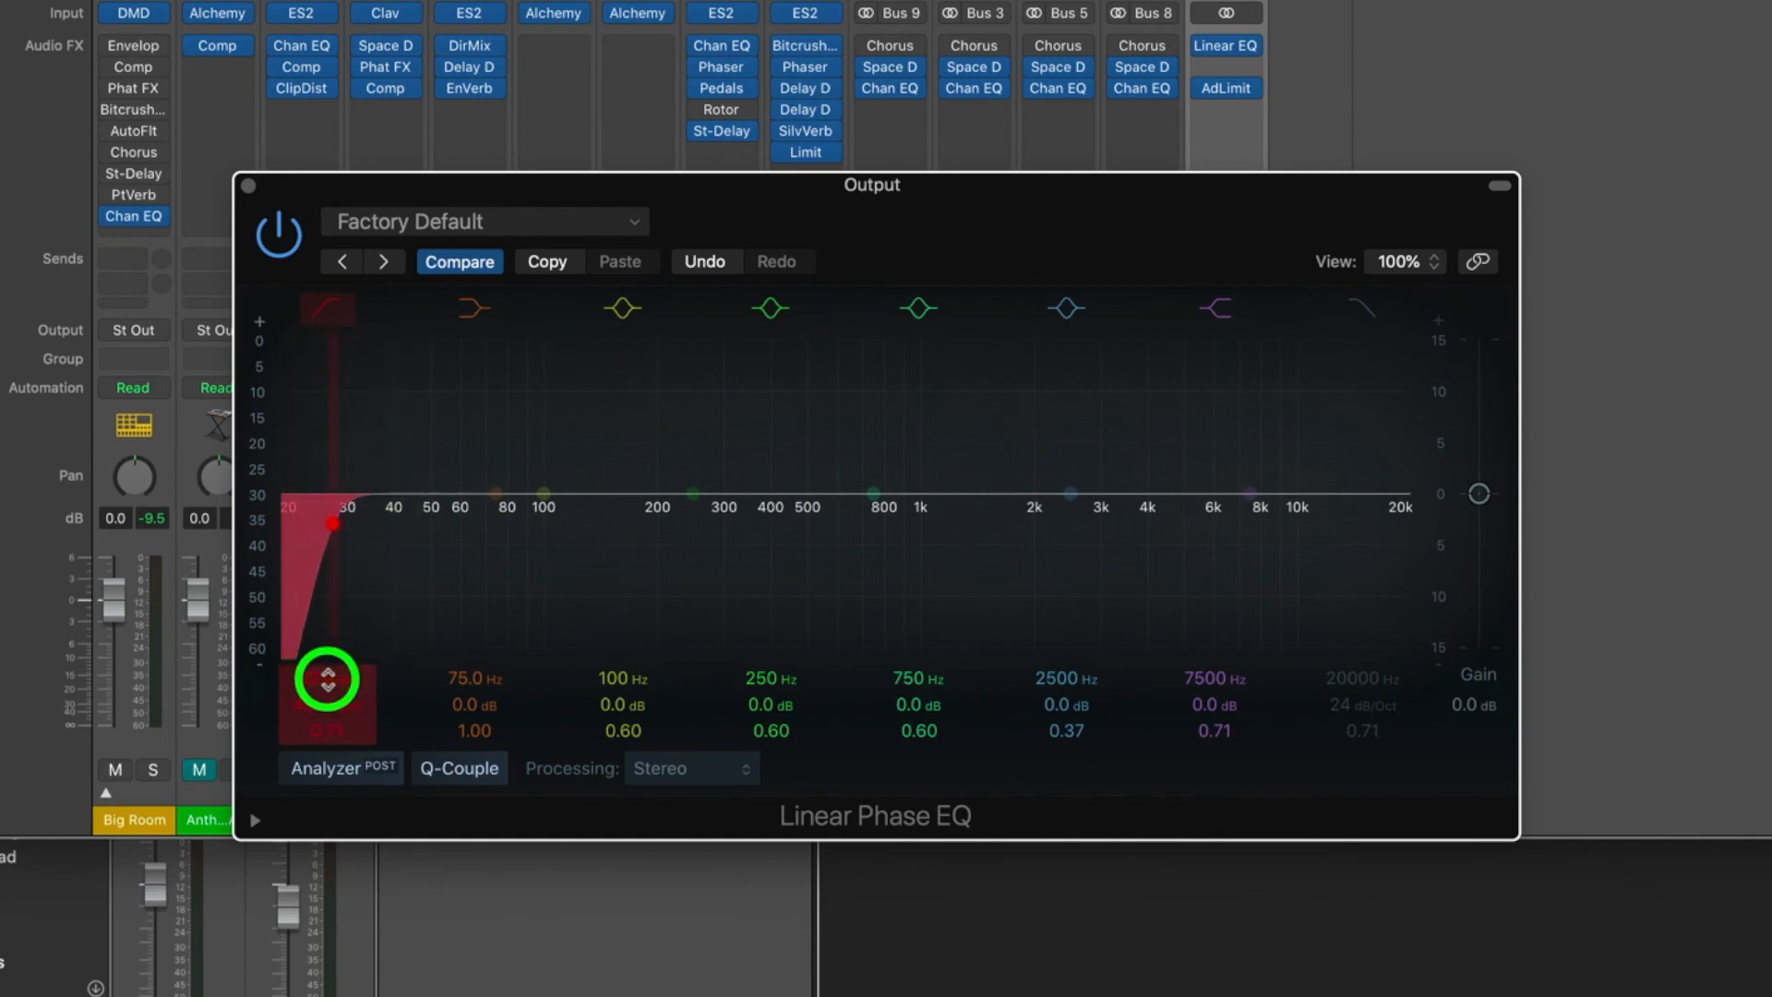
{"action": "left_click_drag", "start_coordinate": [328, 680], "coordinate": [328, 679]}
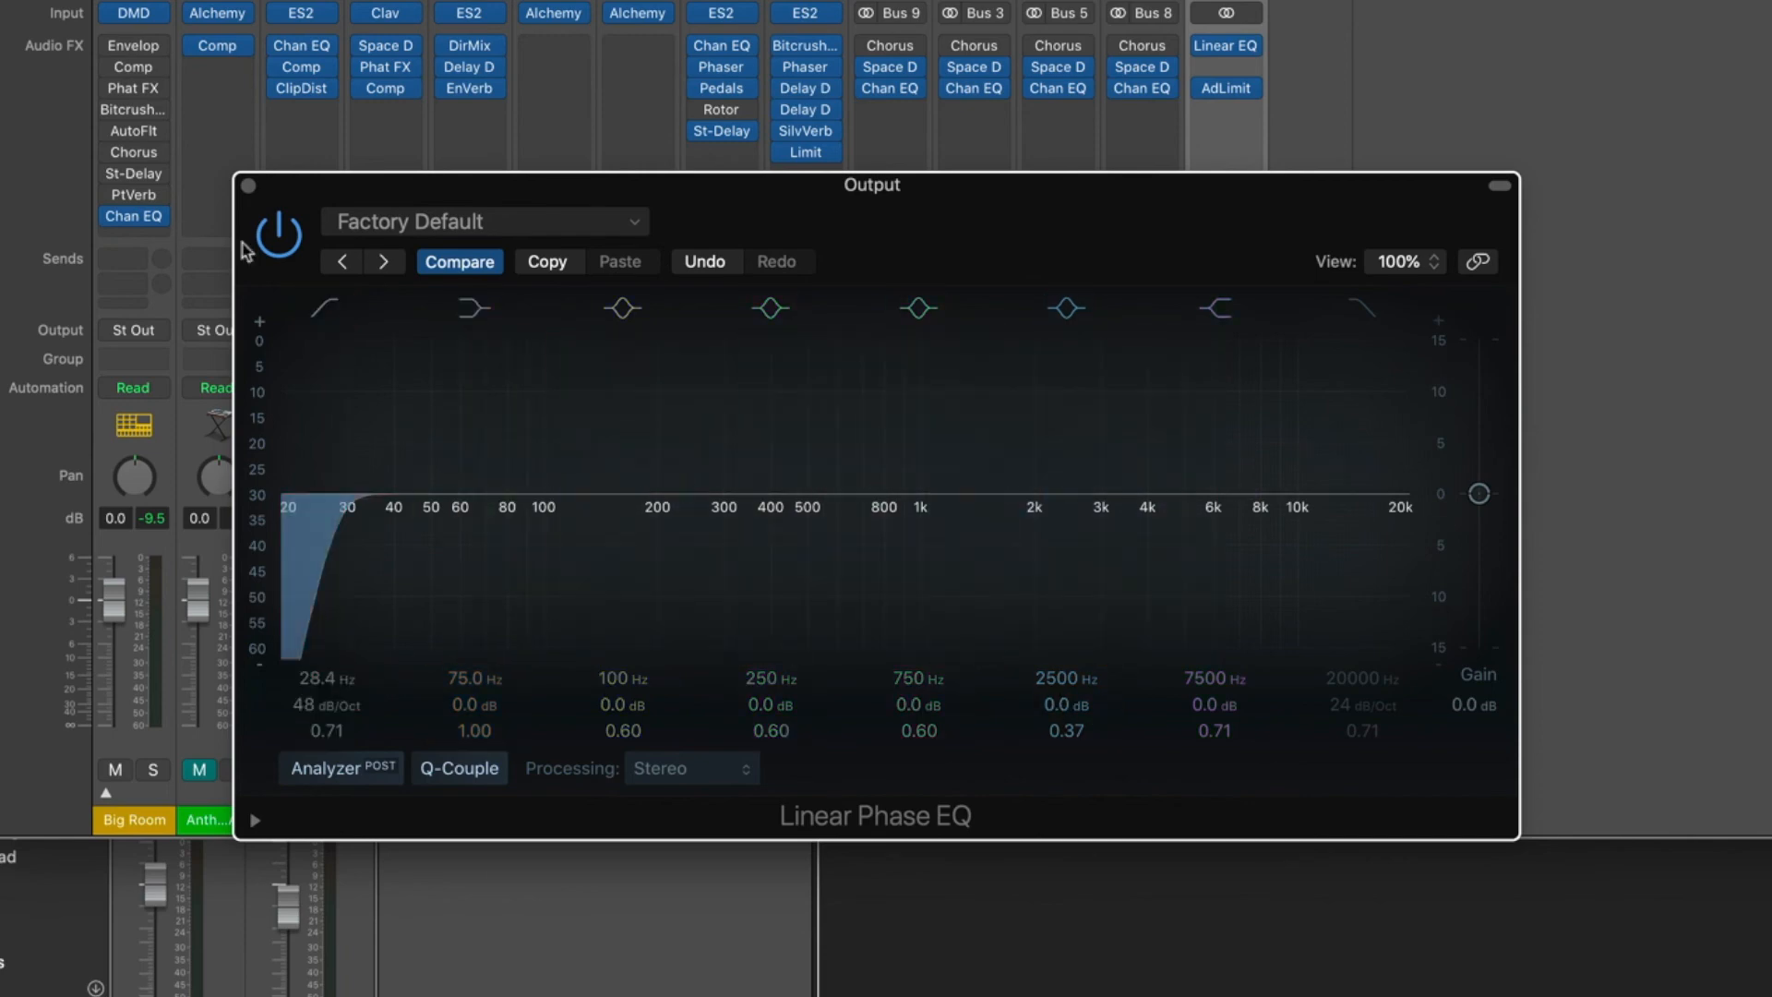
Load the Final Mix - Pop mastering preset in the Linear Phase EQ and compare it with the bypassed sound during playback.
{"action": "left_click", "coordinate": [547, 227]}
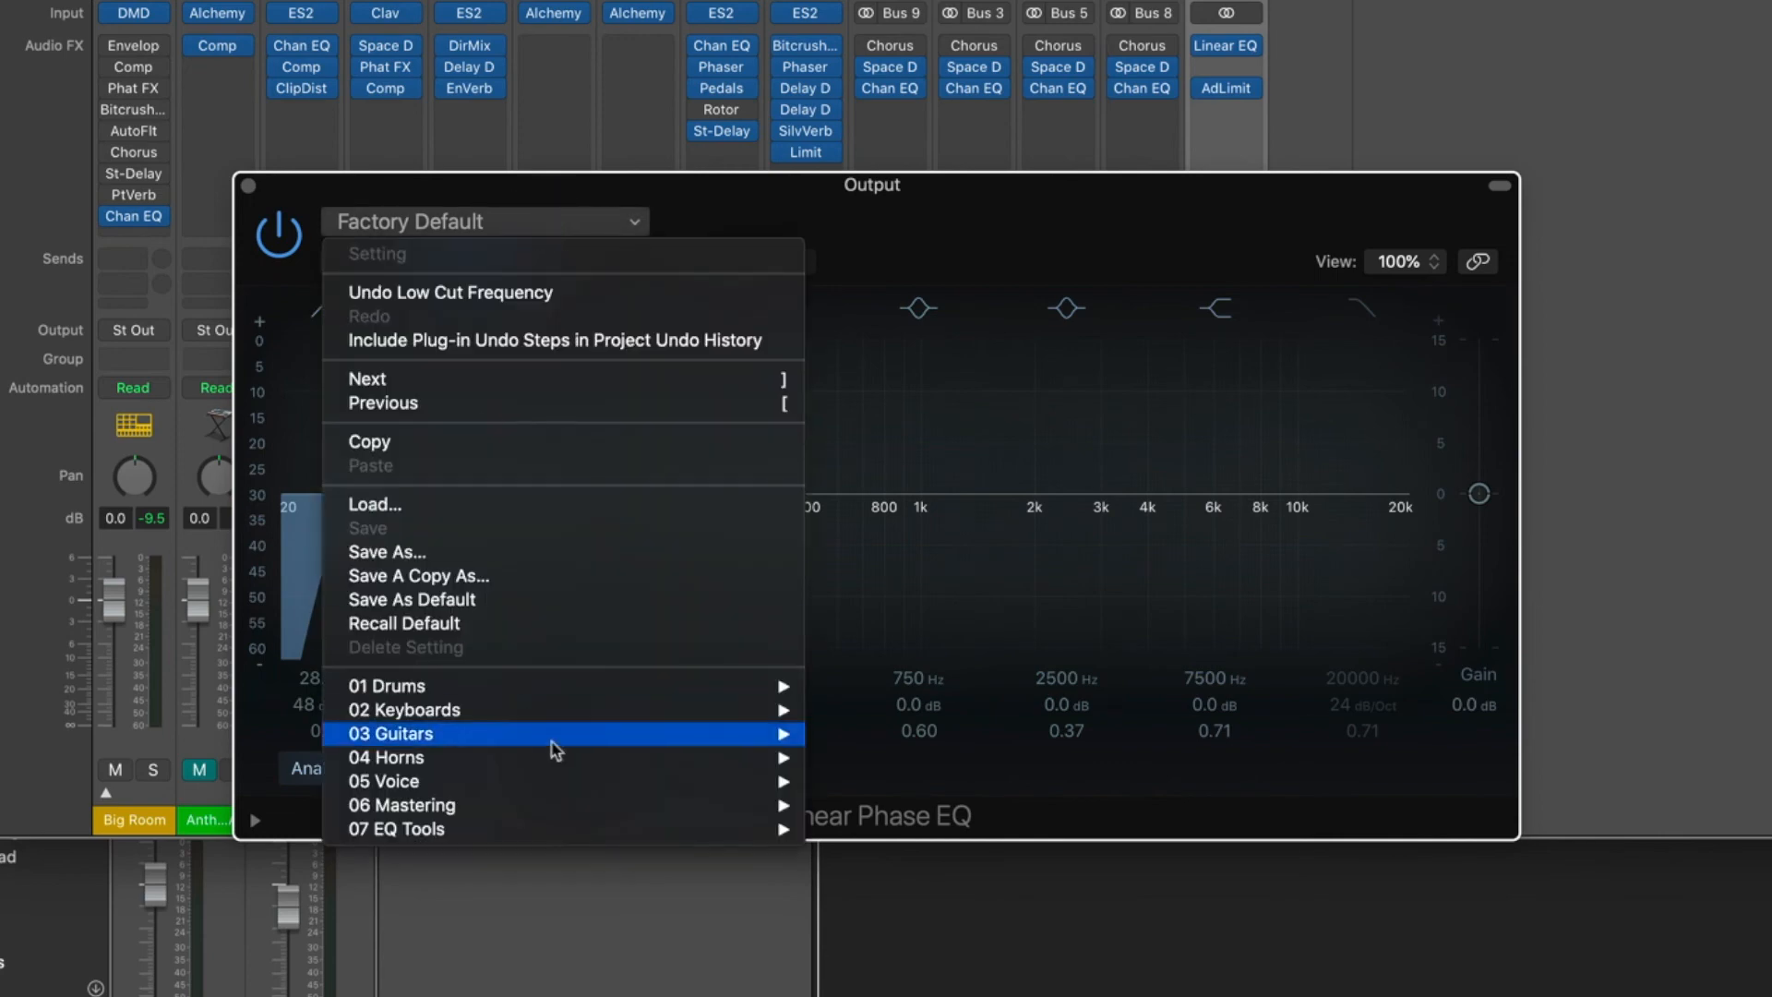
{"action": "mouse_move", "coordinate": [466, 810]}
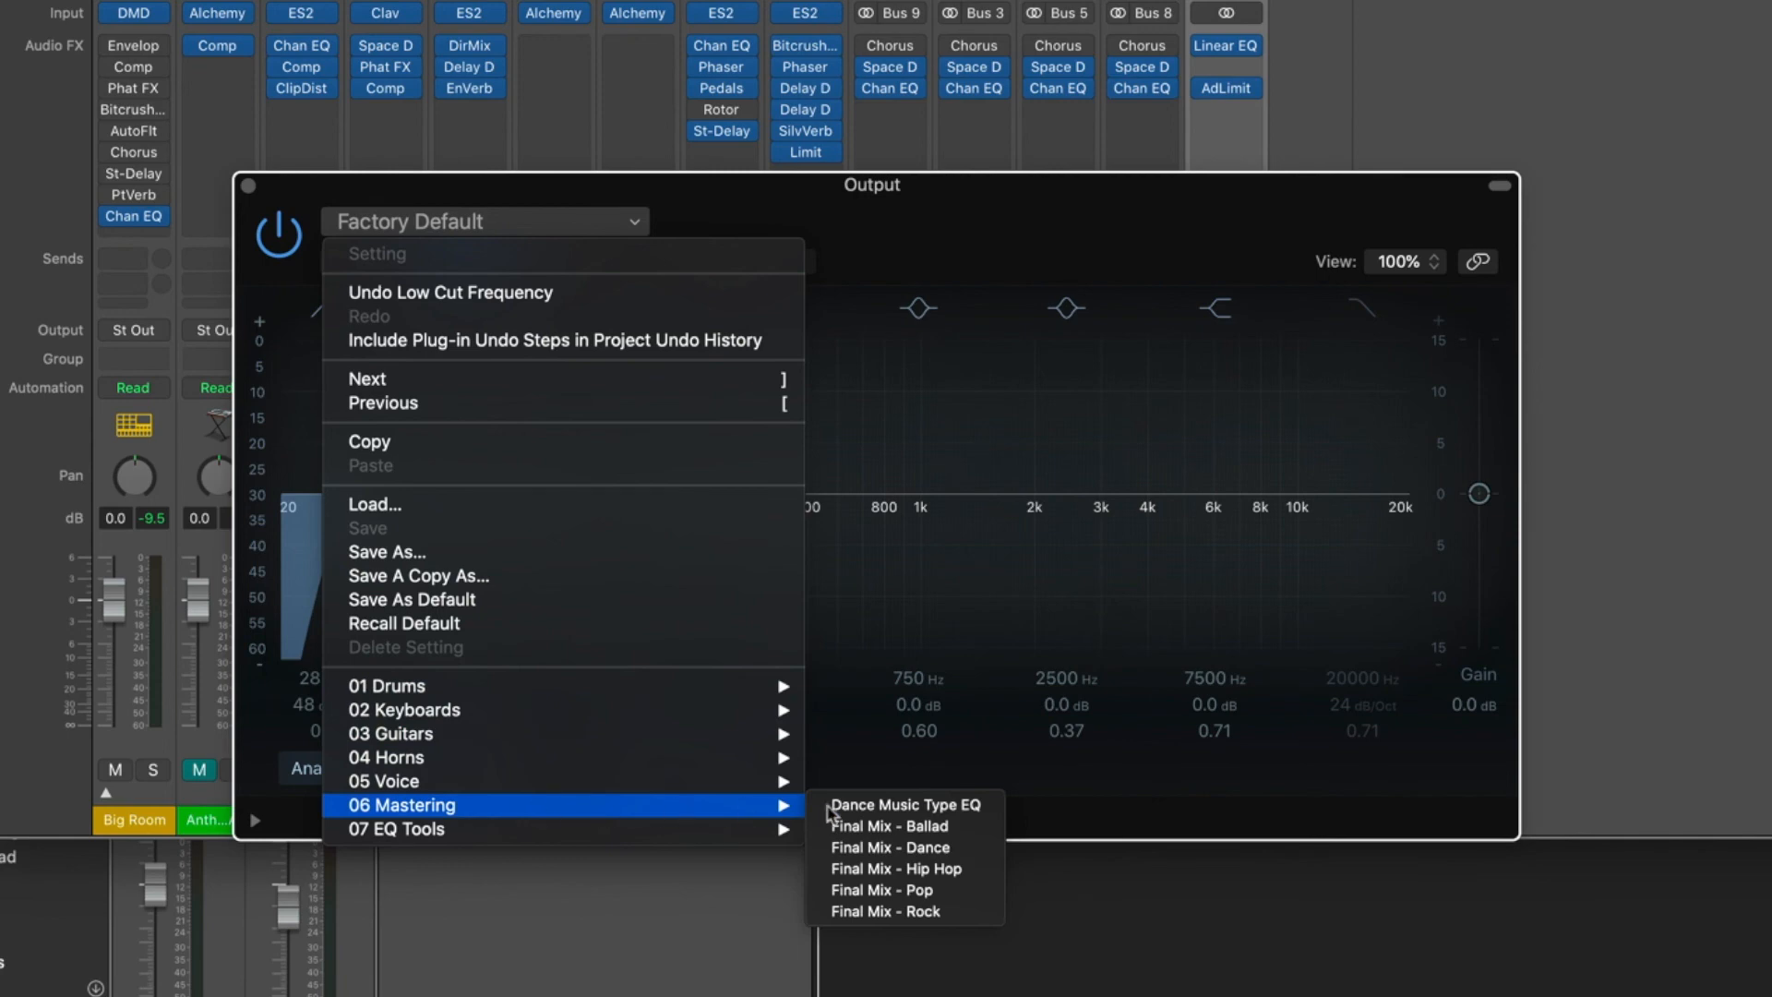
{"action": "left_click", "coordinate": [923, 891]}
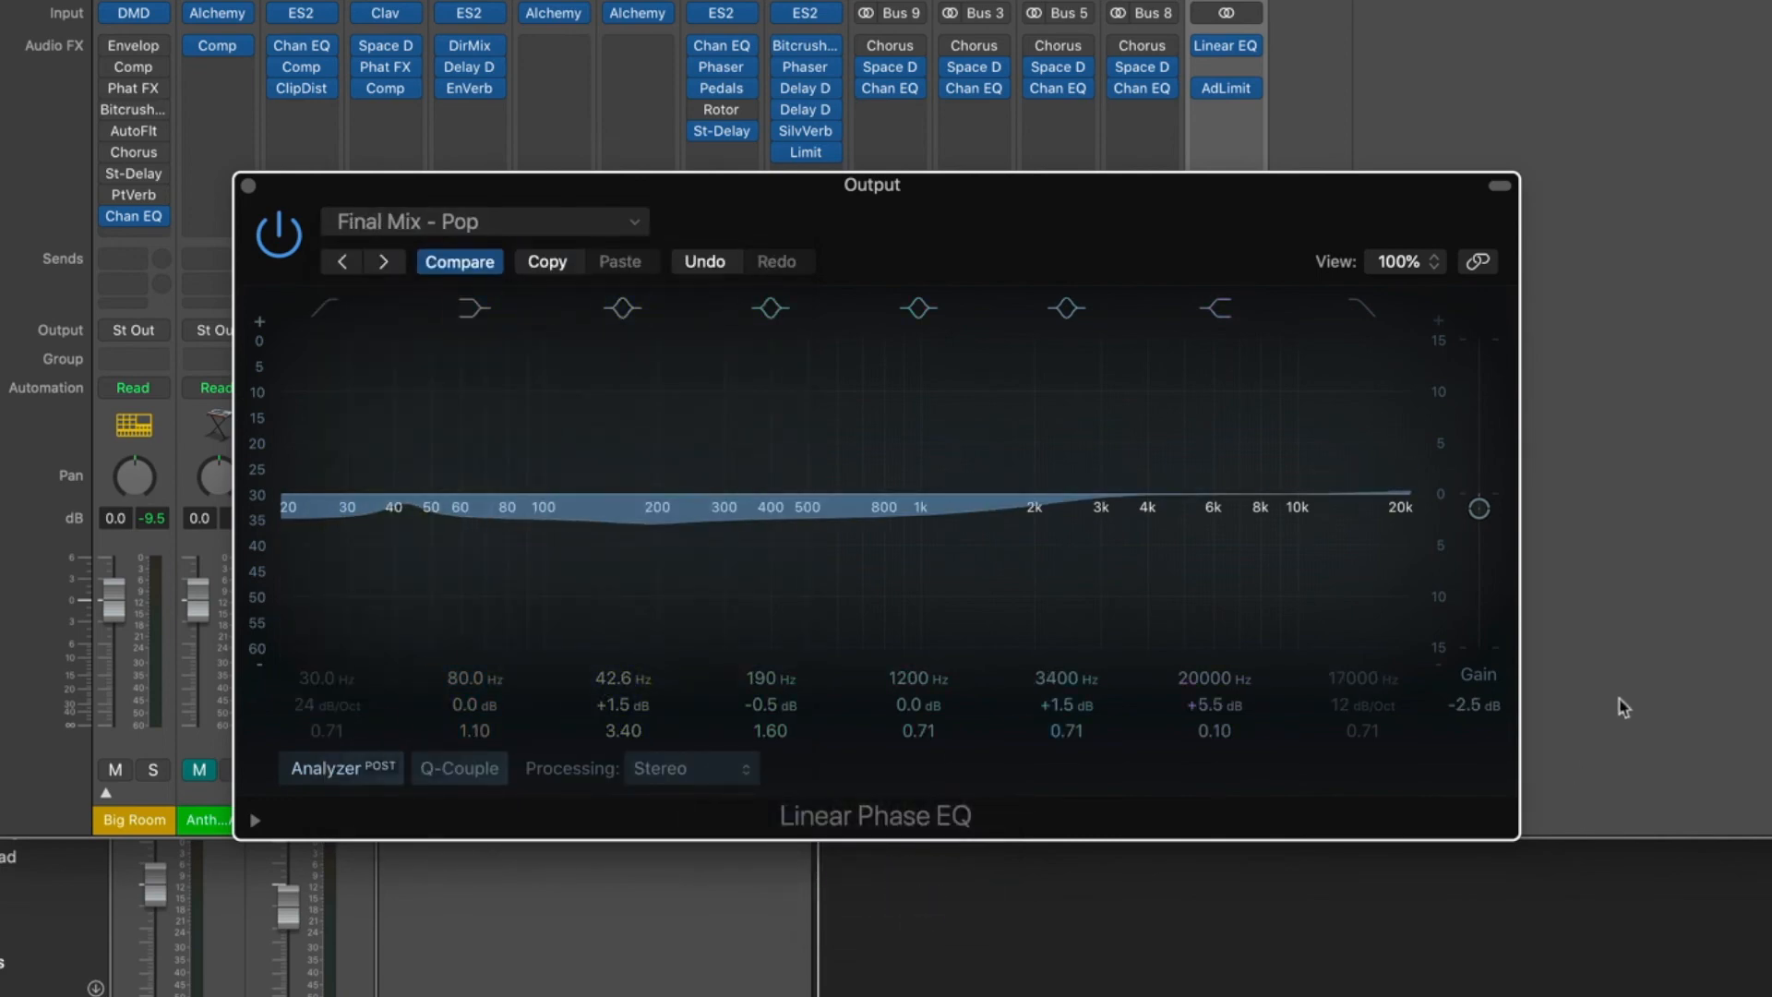
{"action": "key", "text": "space"}
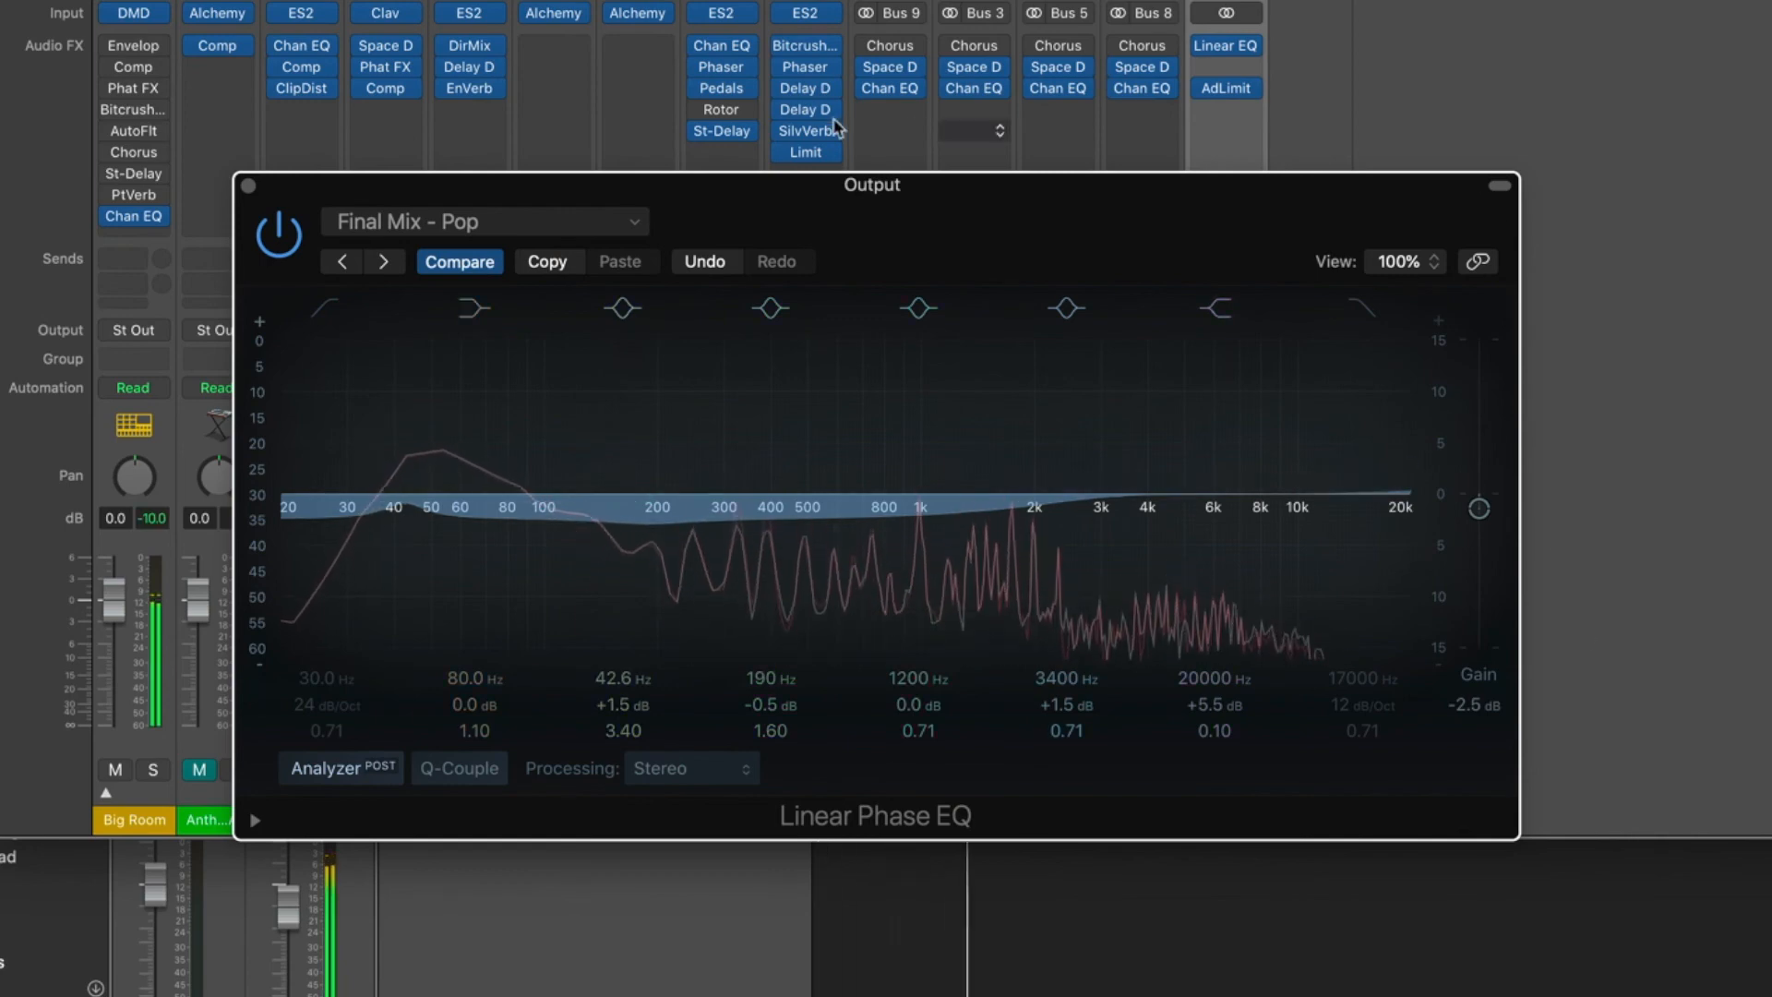
{"action": "left_click", "coordinate": [282, 230]}
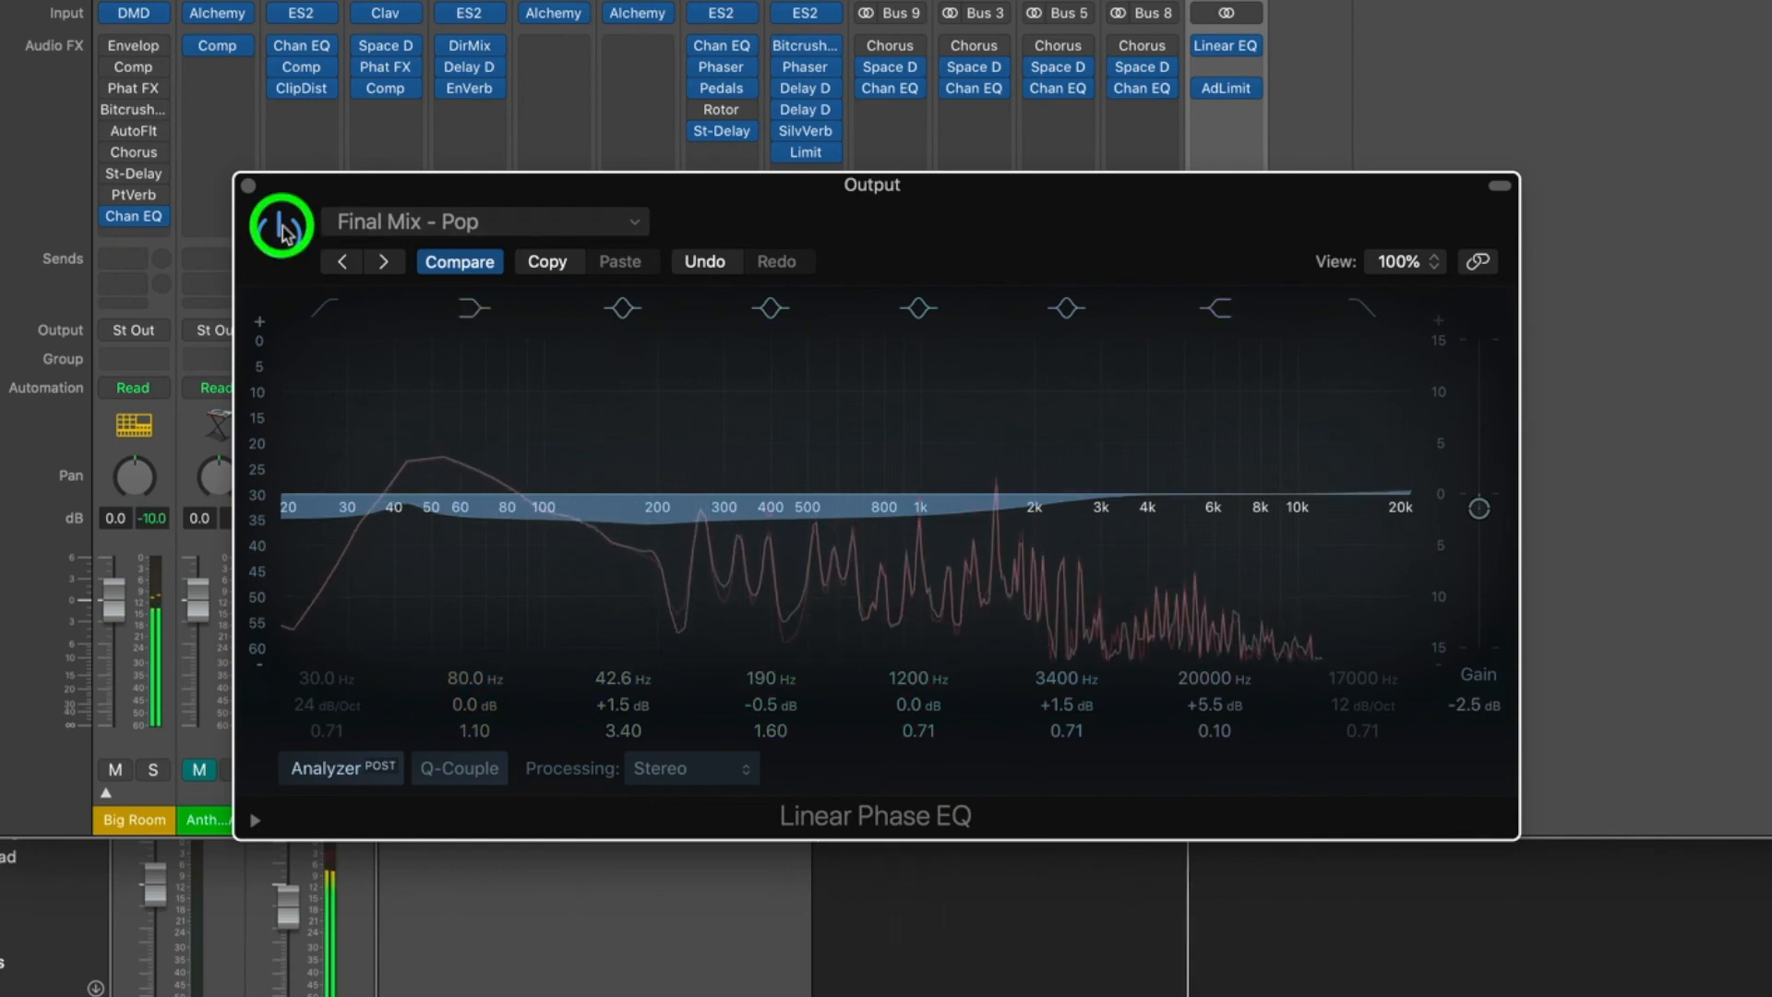
{"action": "left_click", "coordinate": [280, 227]}
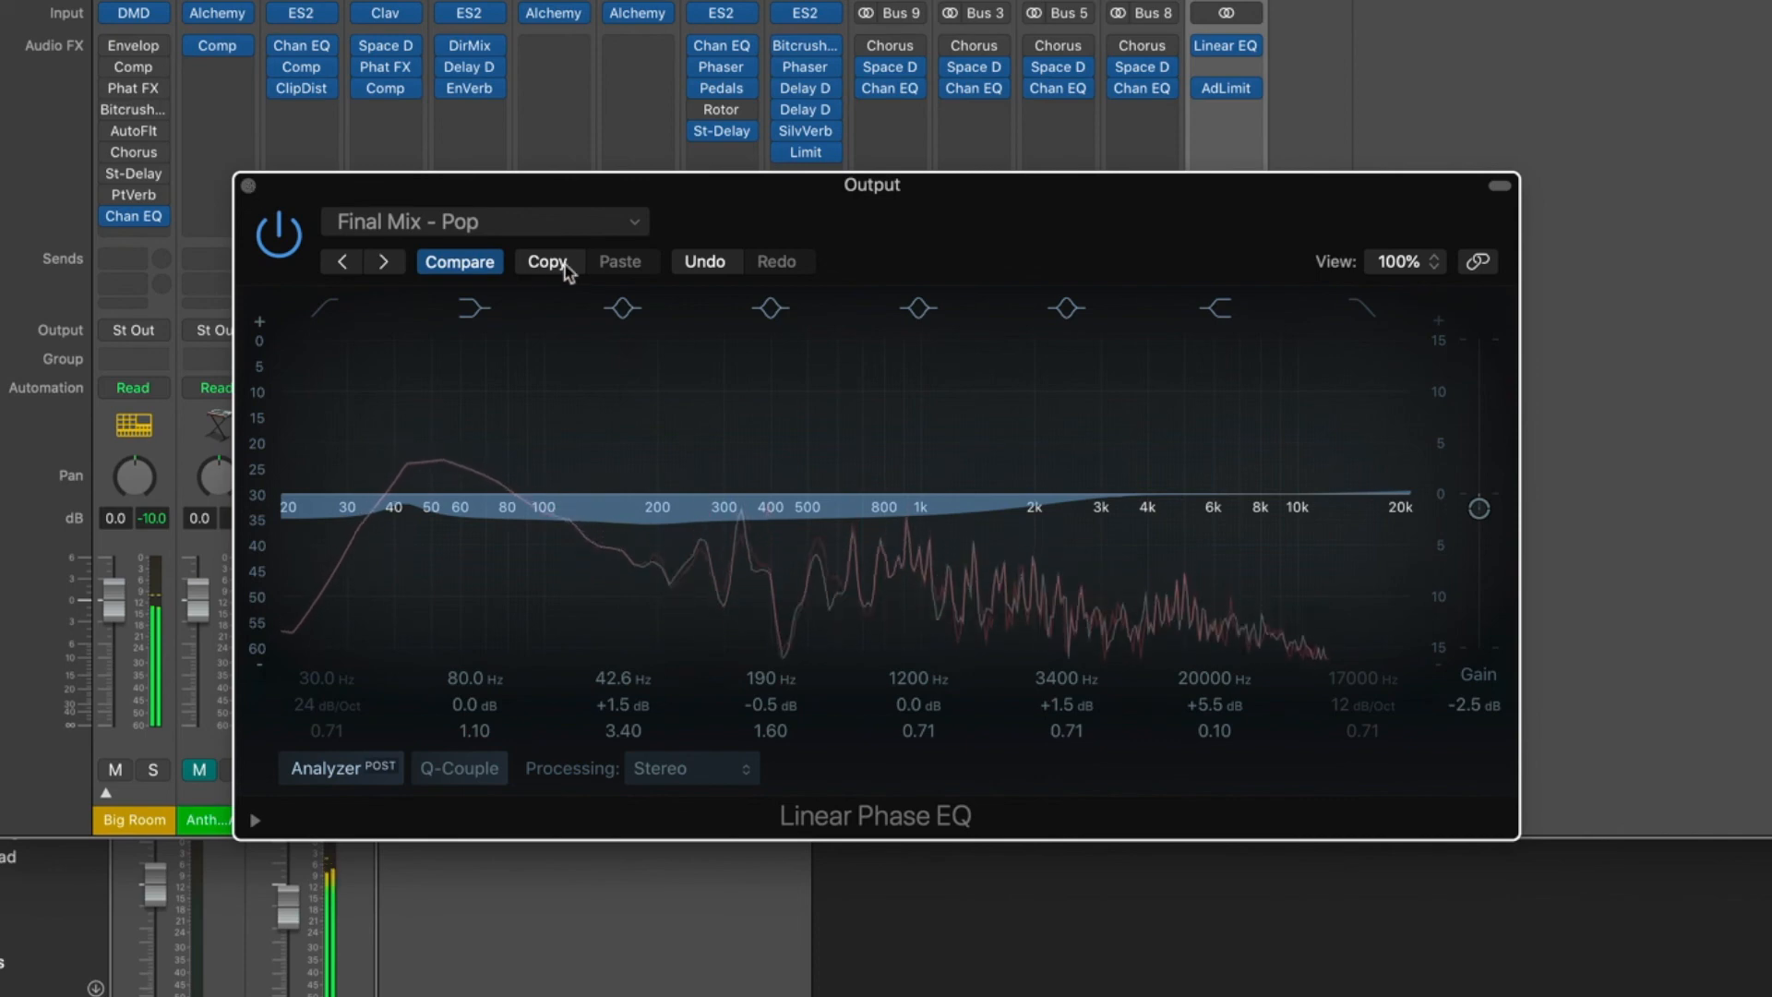
Recall the Linear Phase EQ's default setting and enable a low cut at 28.0 Hz with a 48 dB/Oct slope.
{"action": "left_click", "coordinate": [467, 226]}
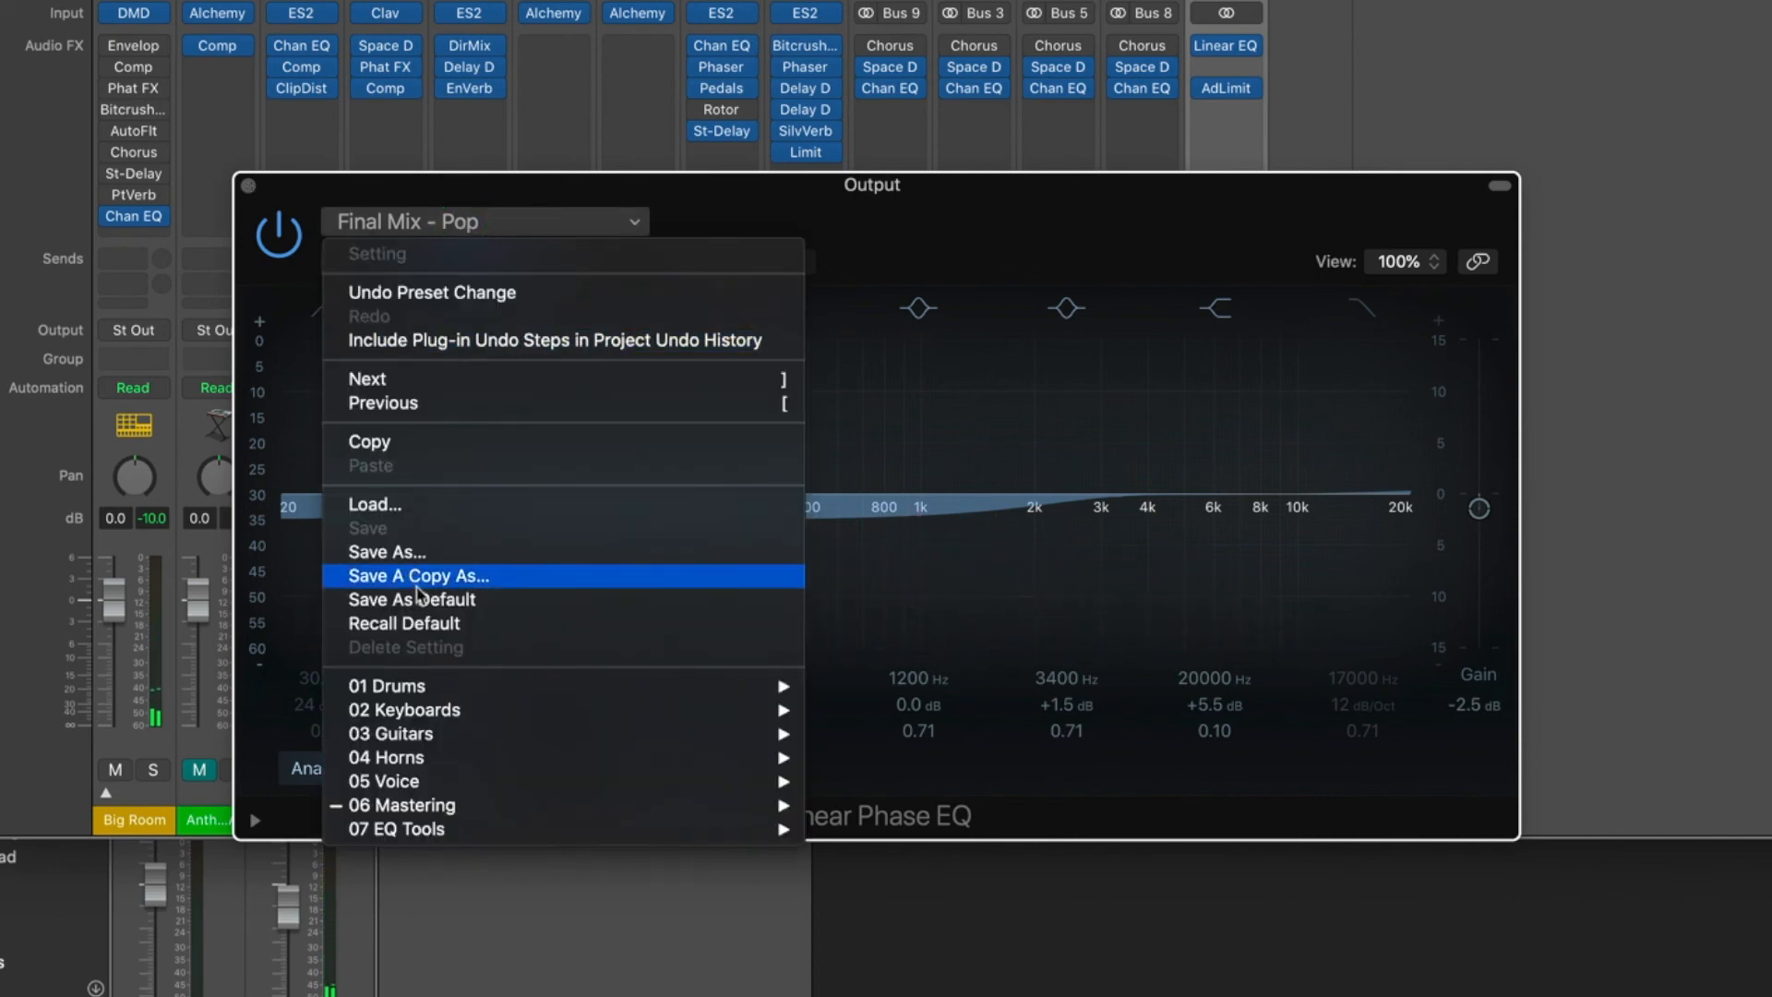
{"action": "left_click", "coordinate": [416, 623]}
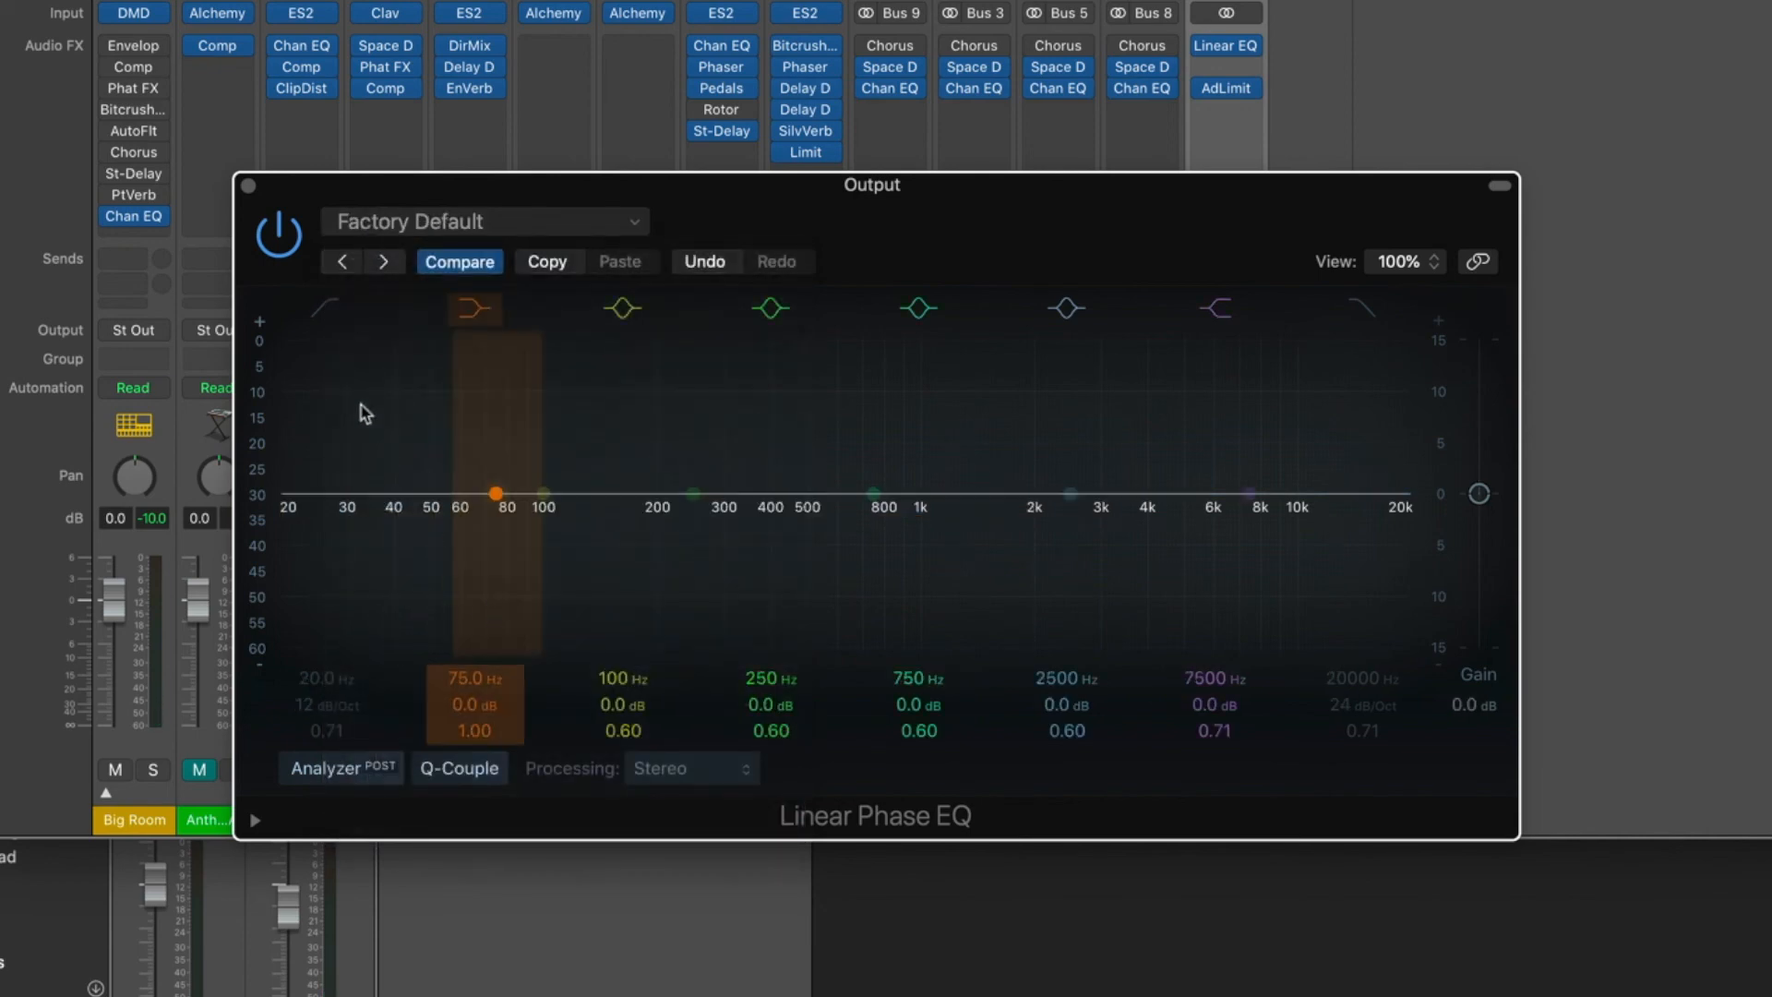
{"action": "left_click", "coordinate": [324, 308]}
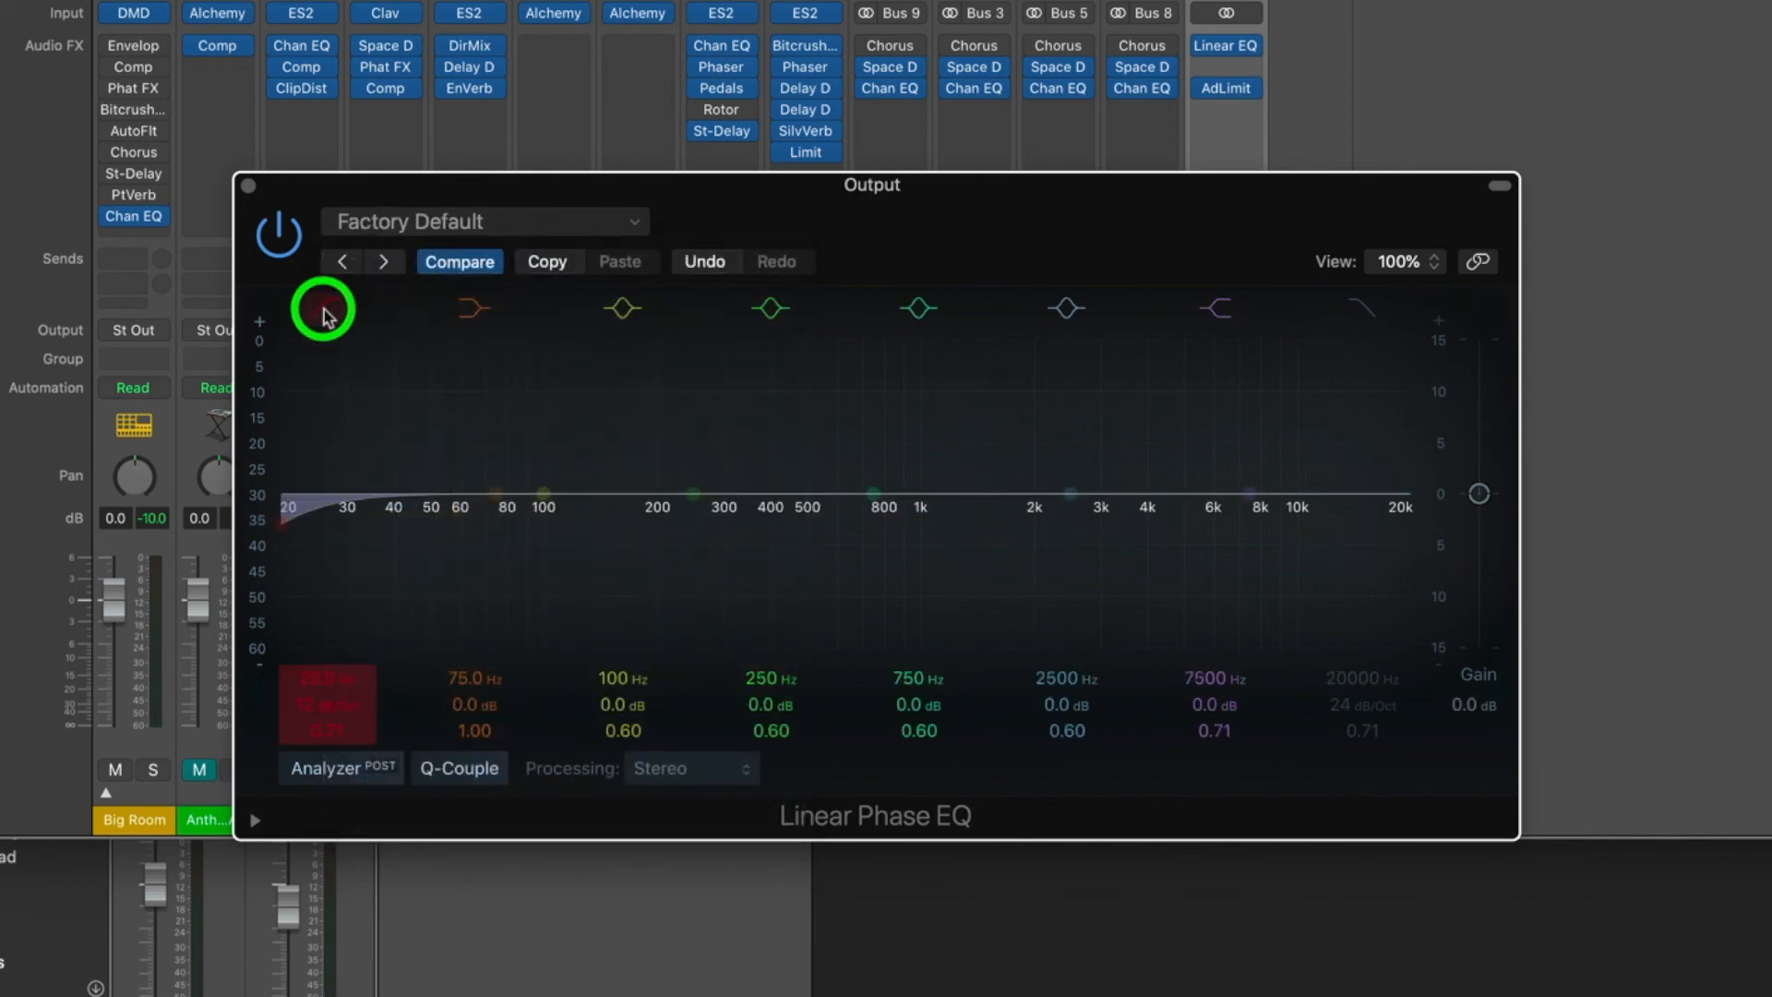
{"action": "left_click", "coordinate": [331, 705]}
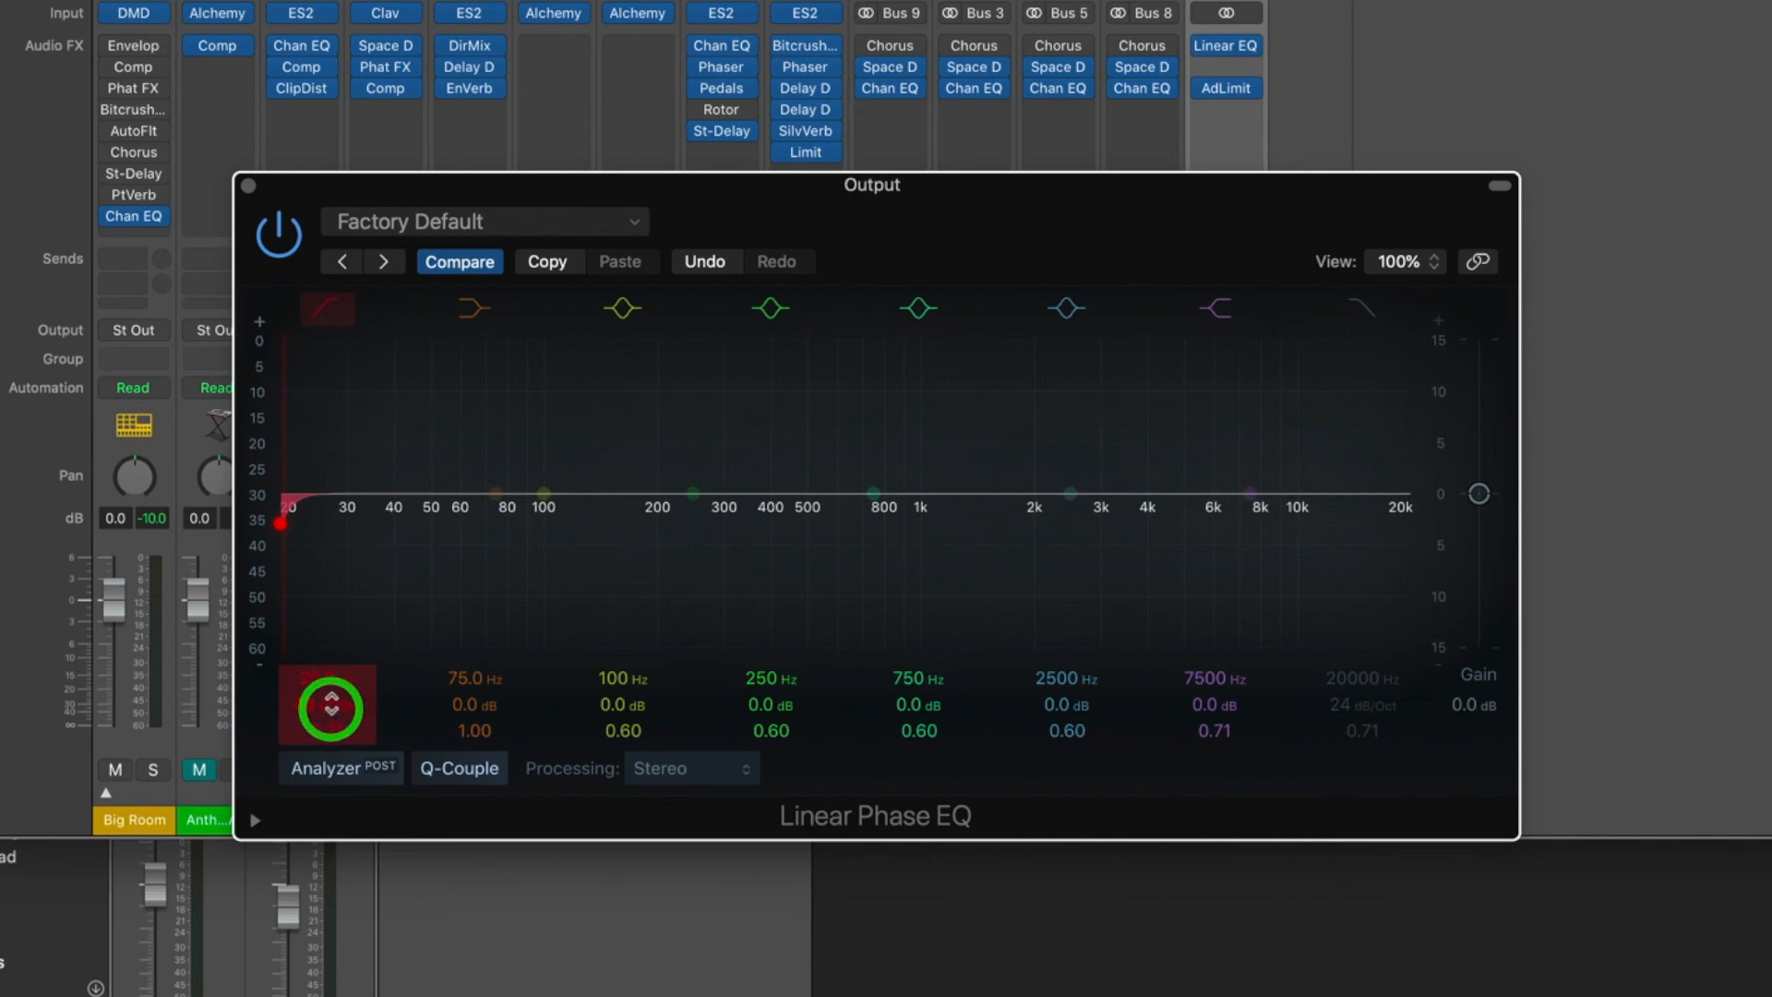
{"action": "left_click_drag", "start_coordinate": [329, 707], "coordinate": [321, 679]}
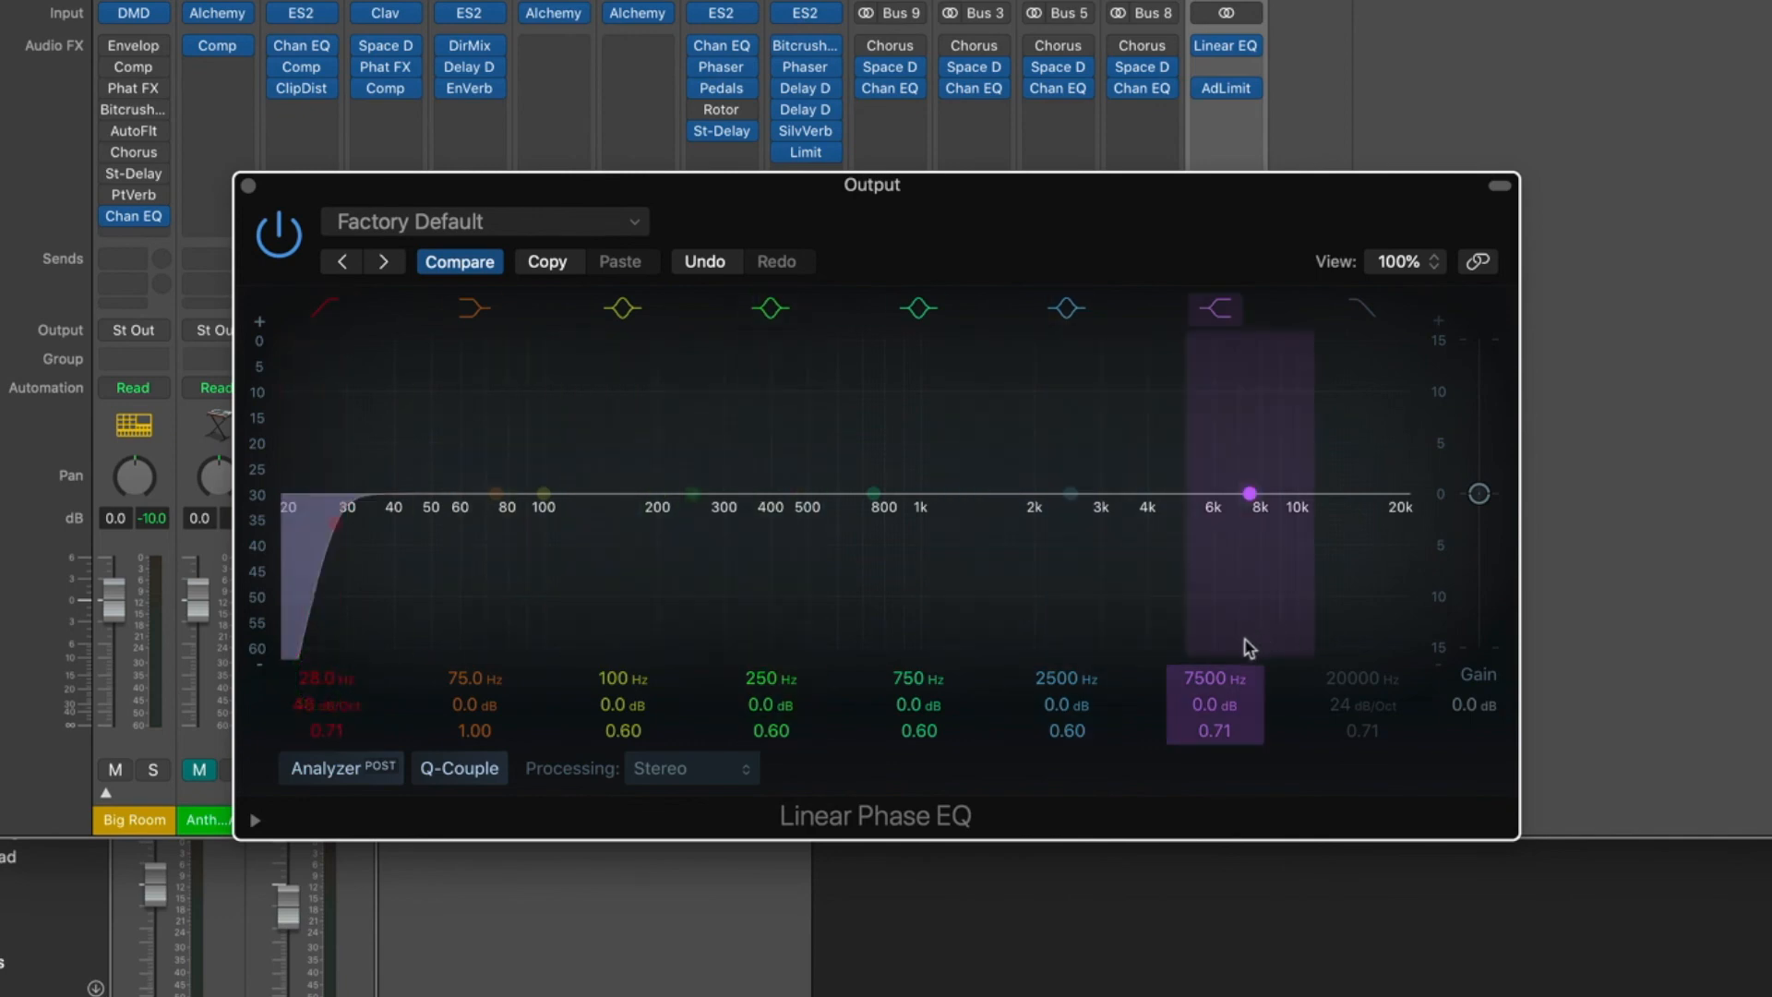
Set the EQ's 7500 Hz shelf to +2.0 dB, the 250 Hz band to 346 Hz at -1.6 dB, and the 2500 Hz band's Q to 0.10.
{"action": "left_click_drag", "start_coordinate": [1215, 708], "coordinate": [1213, 710]}
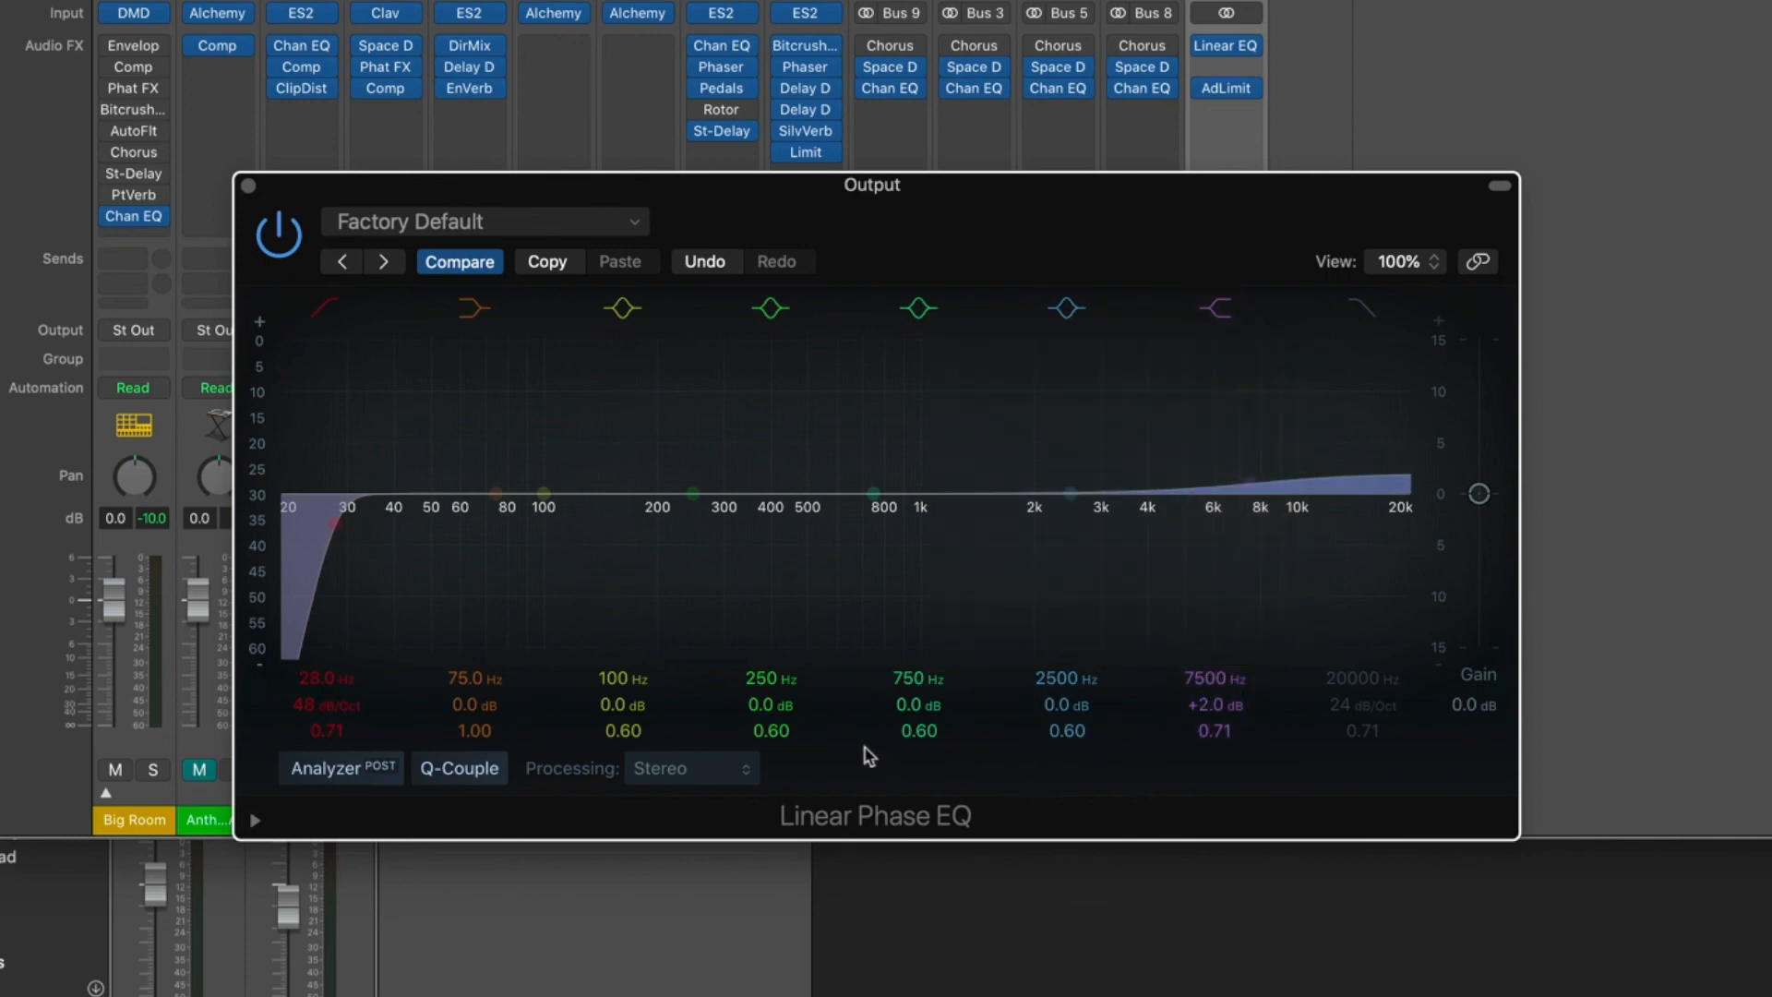
{"action": "left_click_drag", "start_coordinate": [771, 706], "coordinate": [764, 681]}
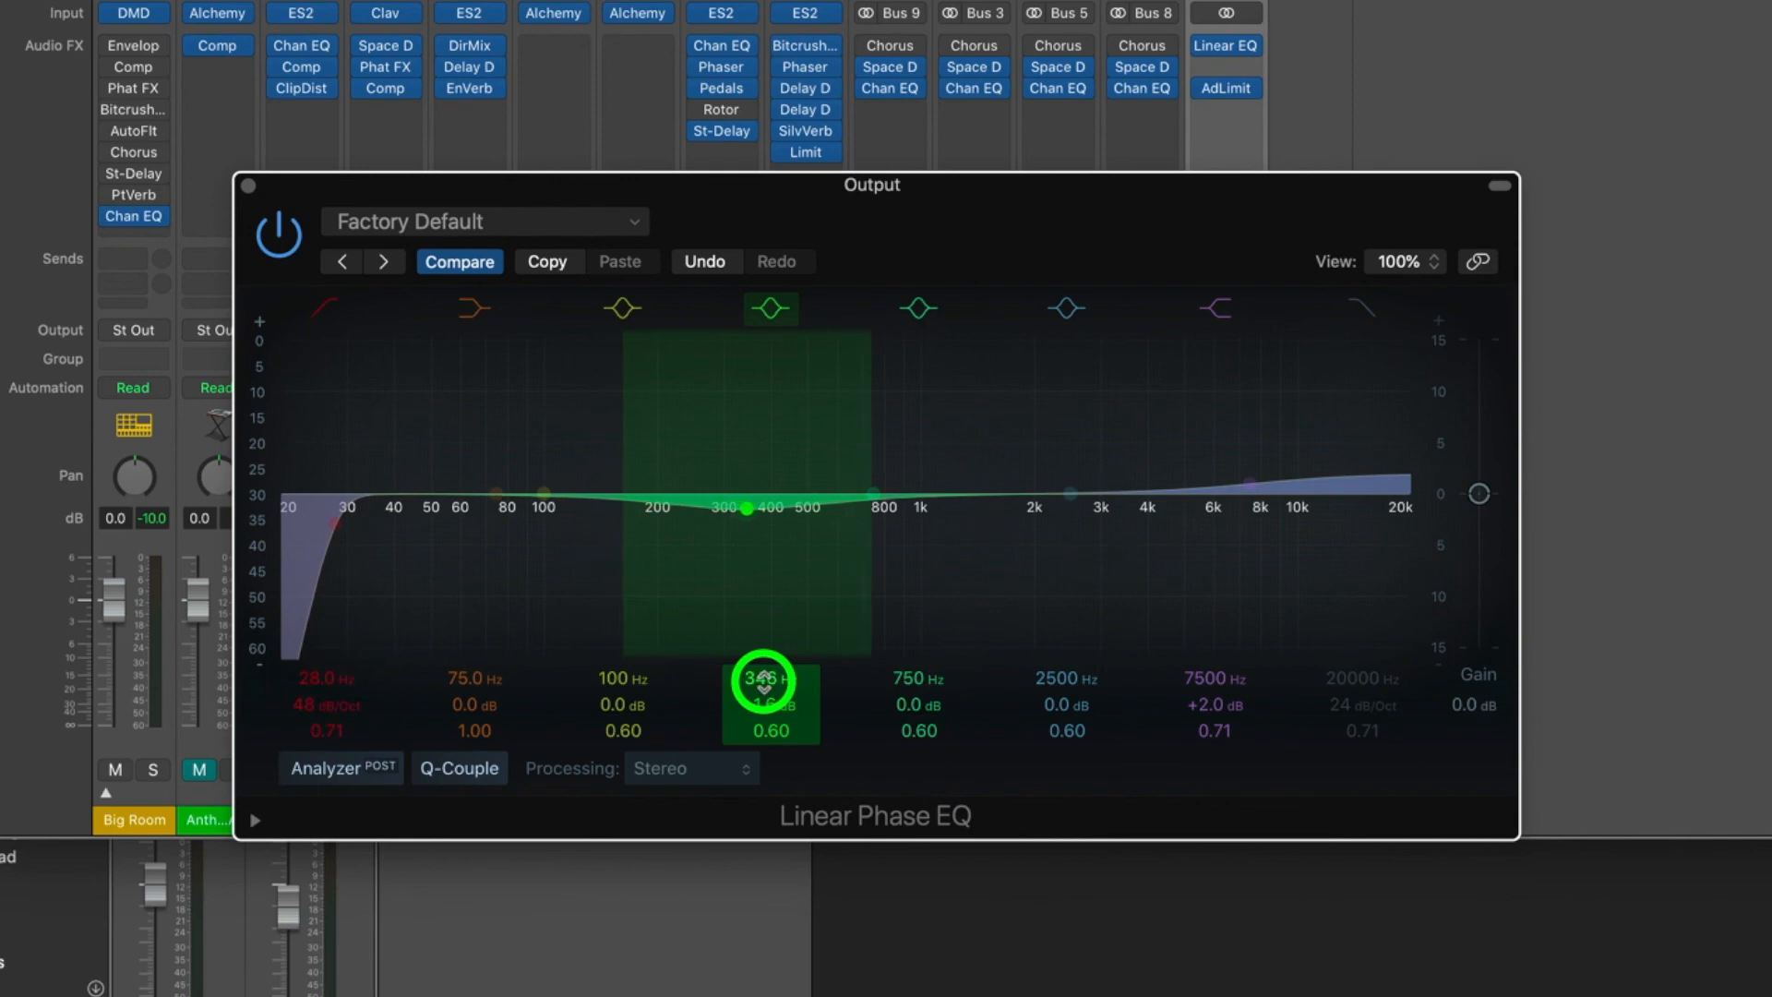
{"action": "scroll", "coordinate": [995, 608], "scroll_direction": "down", "scroll_amount": 5}
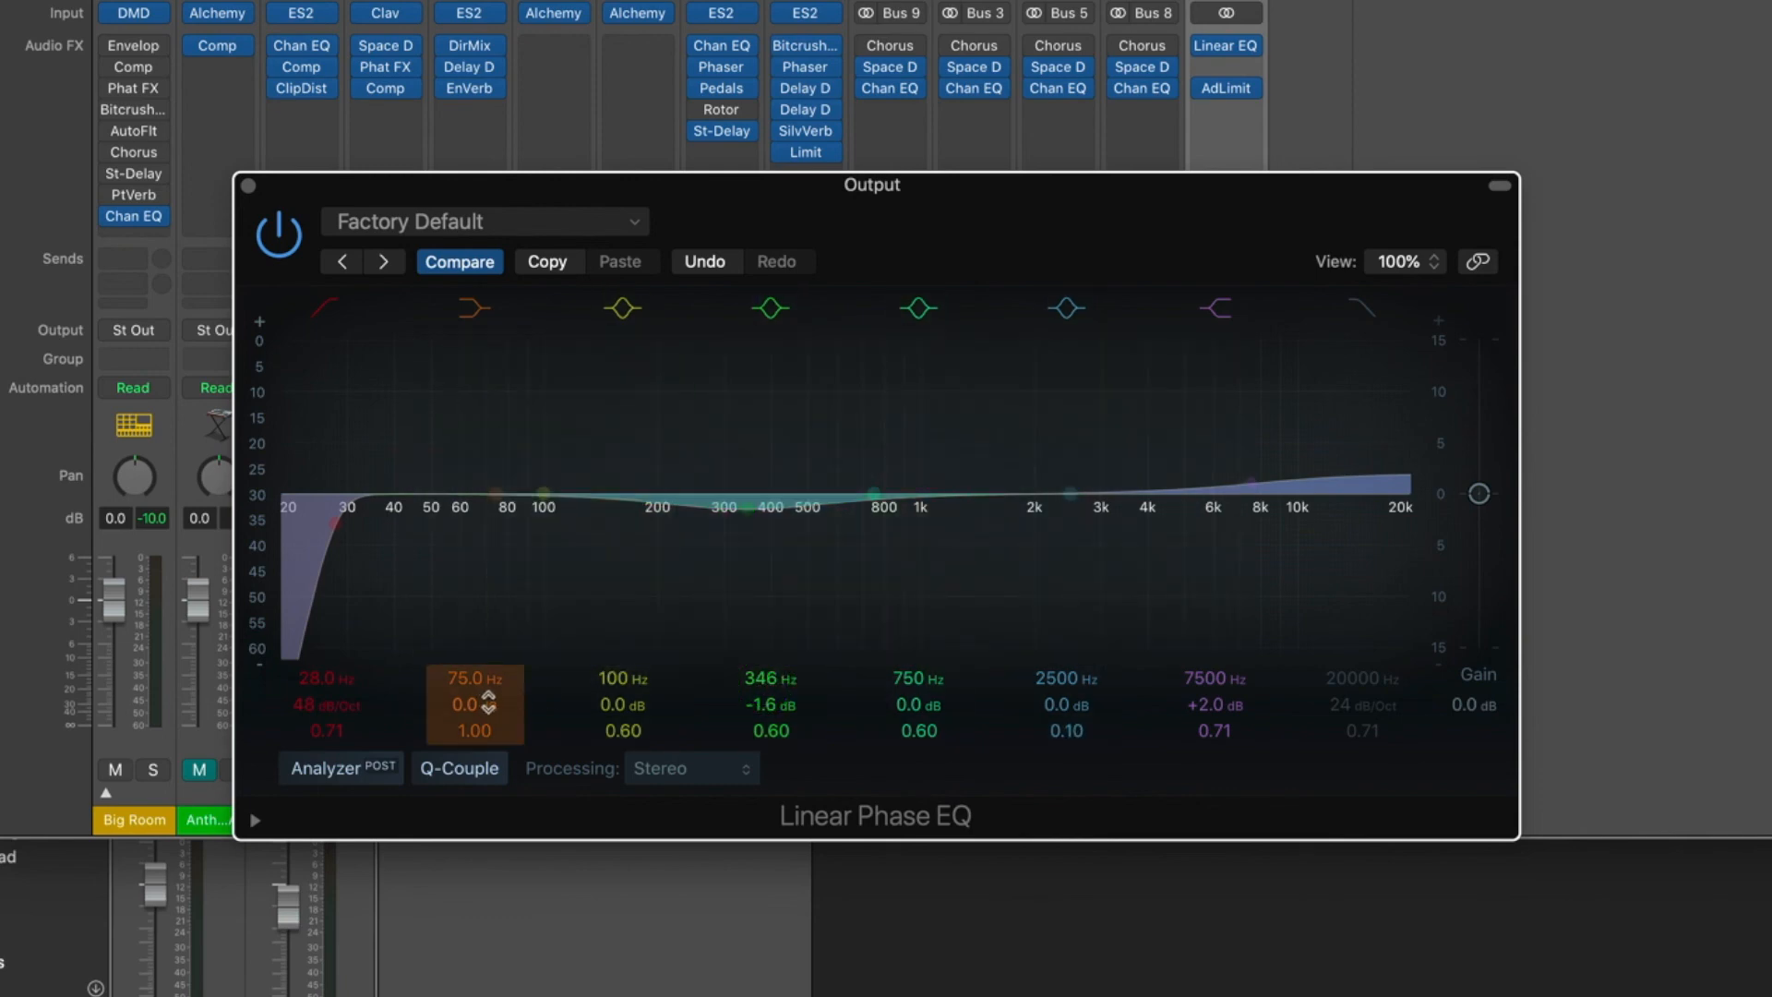
Set the Linear Phase EQ's low shelf to 100 Hz with a +1.1 dB gain and a Q of 1.40.
{"action": "left_click", "coordinate": [482, 705]}
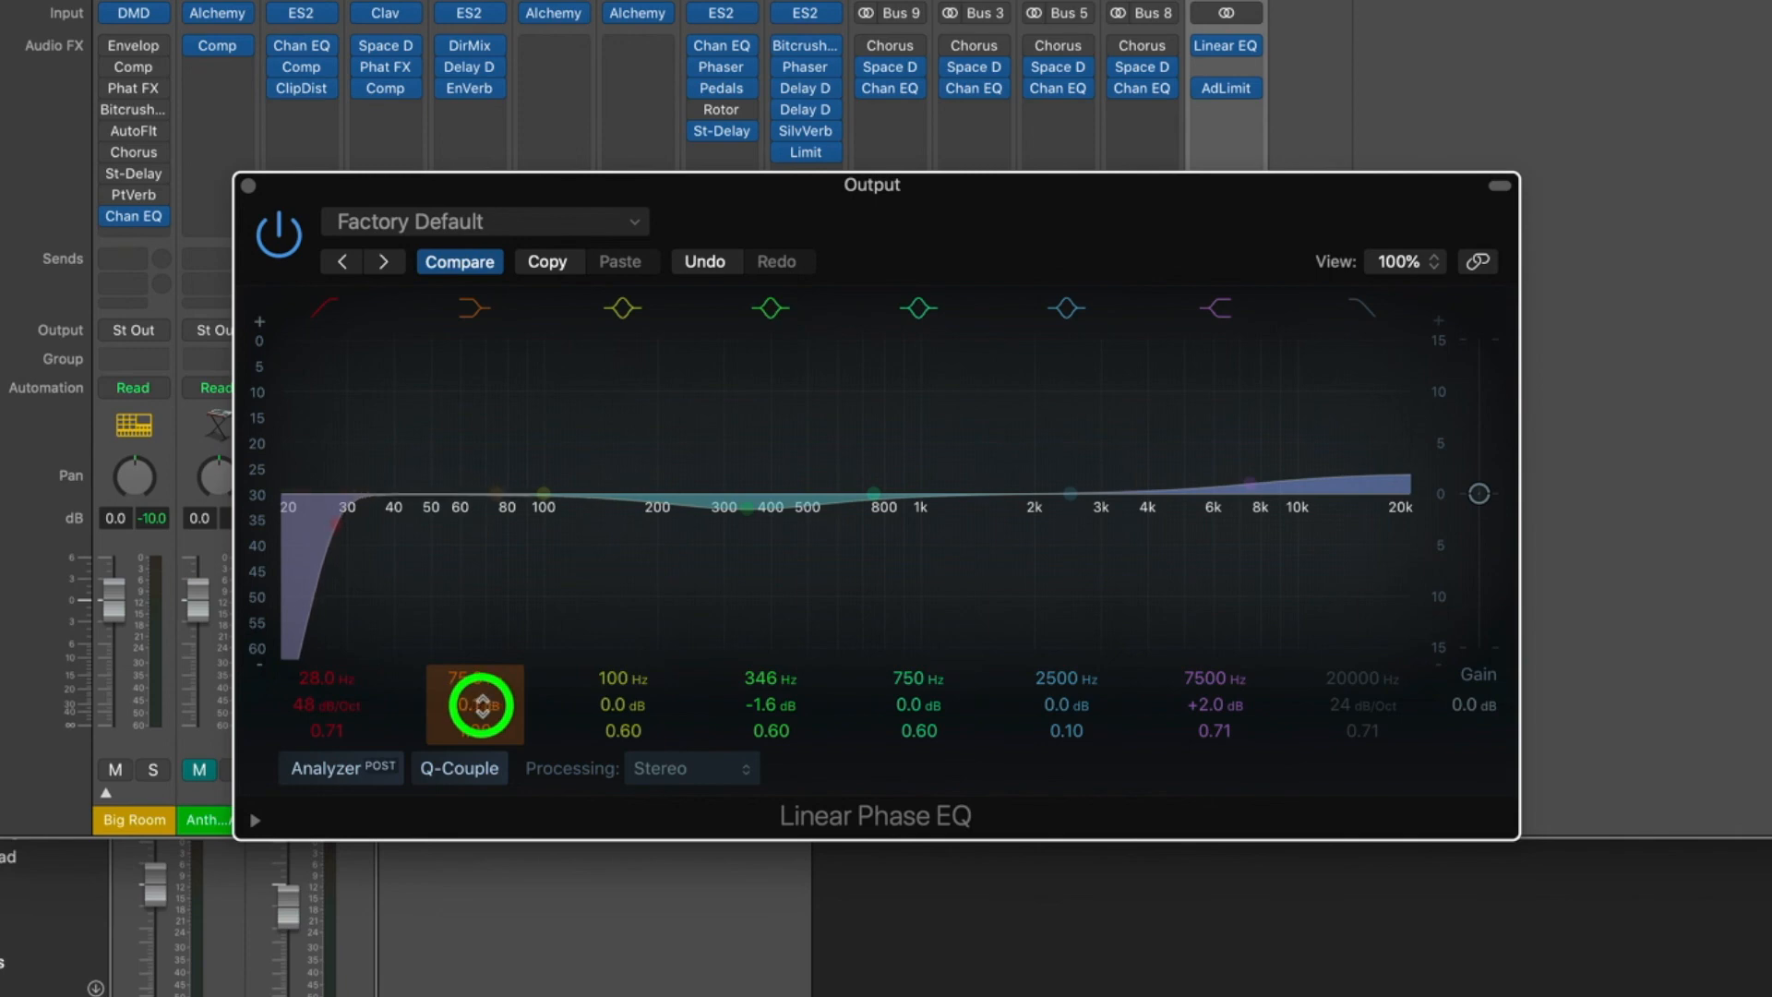
{"action": "left_click_drag", "start_coordinate": [477, 705], "coordinate": [482, 731]}
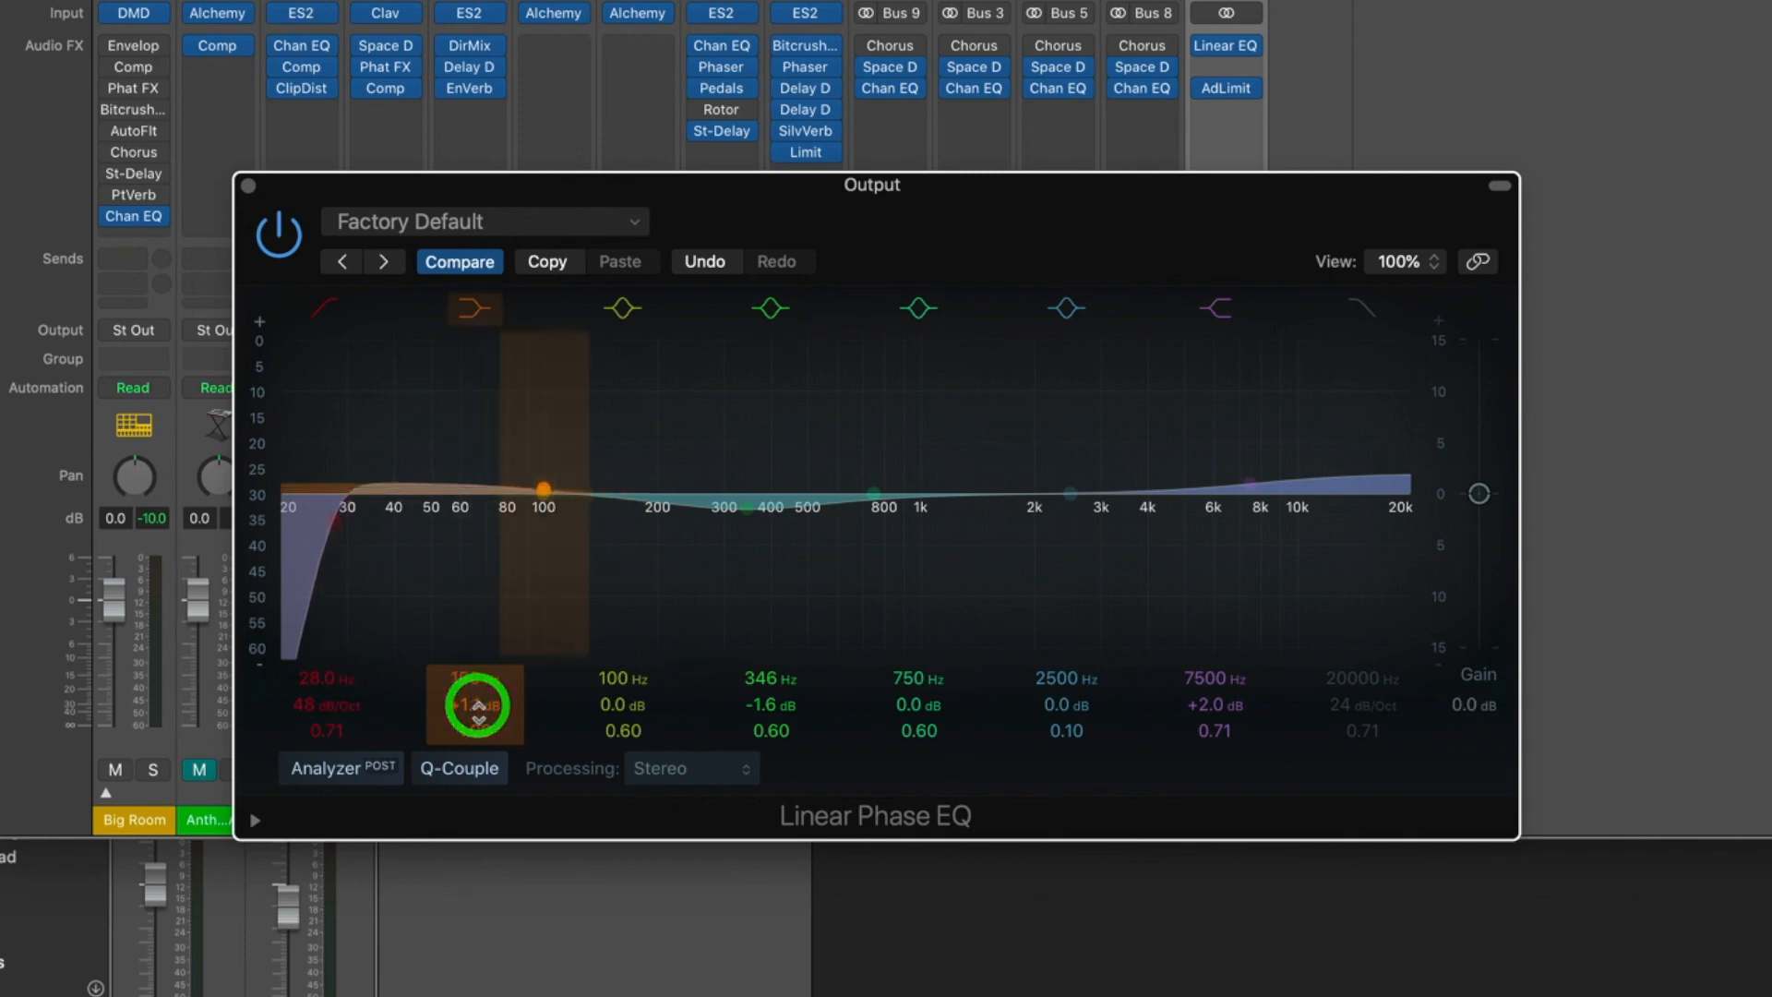
{"action": "left_click", "coordinate": [483, 733]}
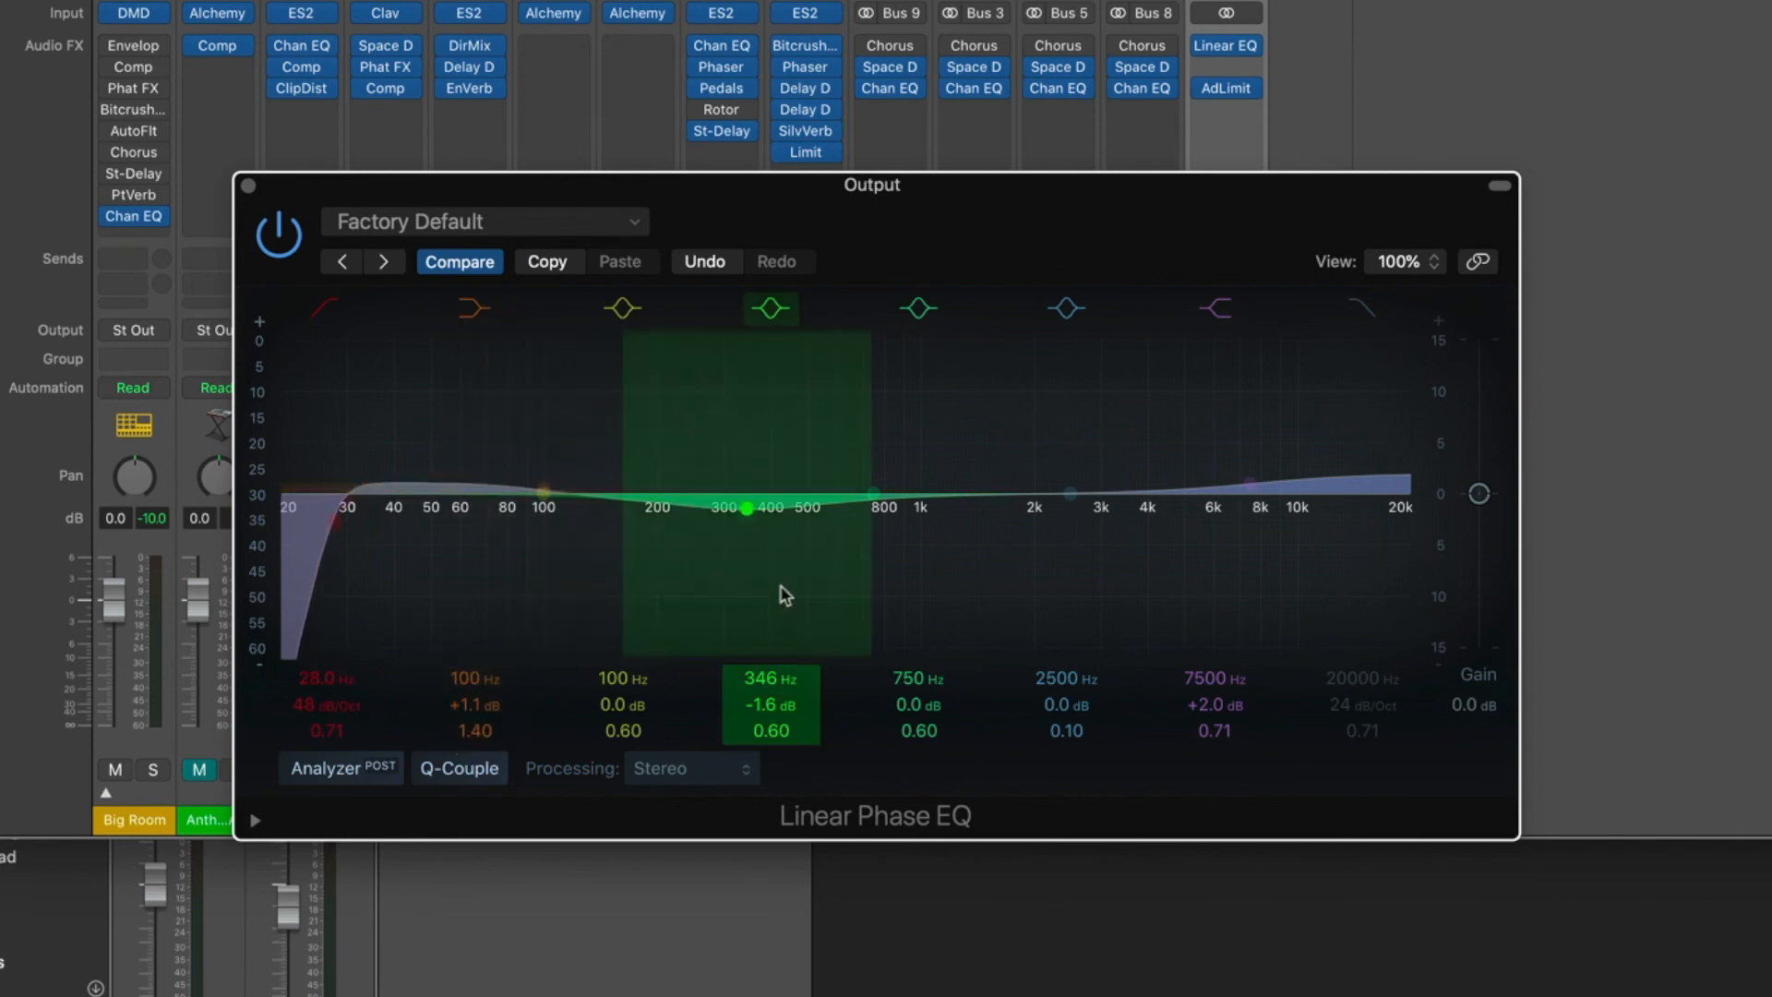
Play the project to hear the adjusted EQ and close the plug-in window.
{"action": "key", "text": "space"}
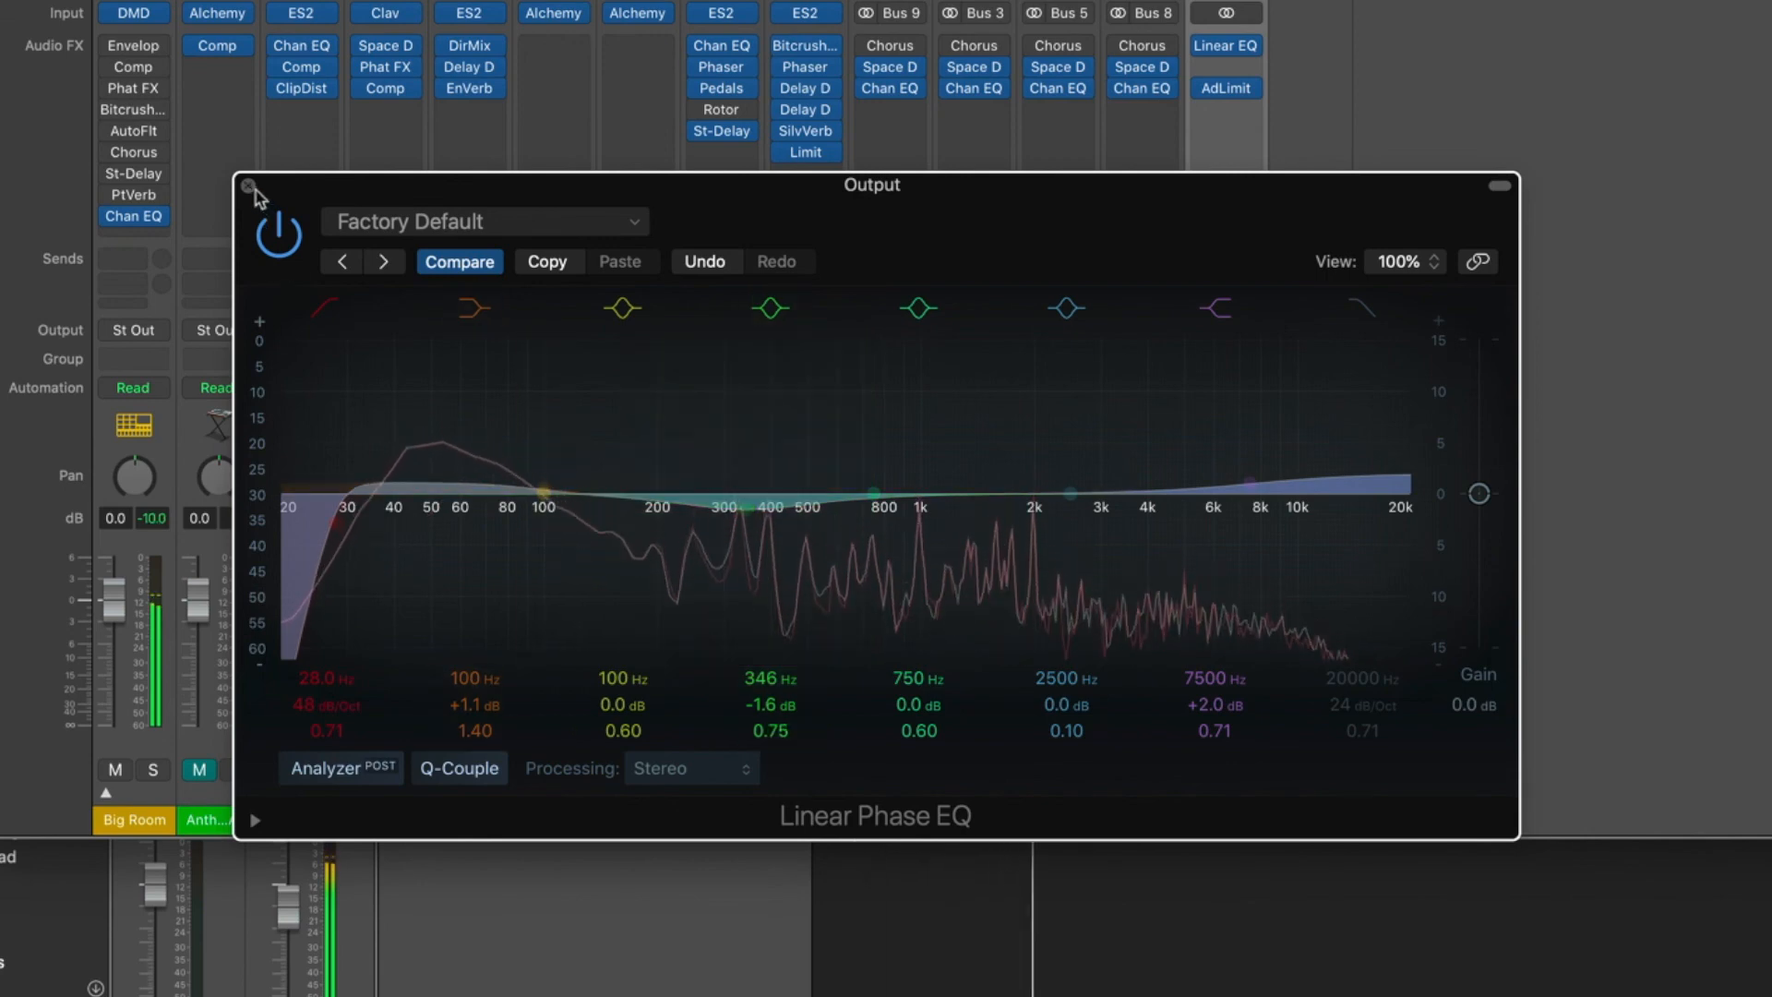
{"action": "left_click", "coordinate": [252, 187]}
{"action": "key", "text": "space"}
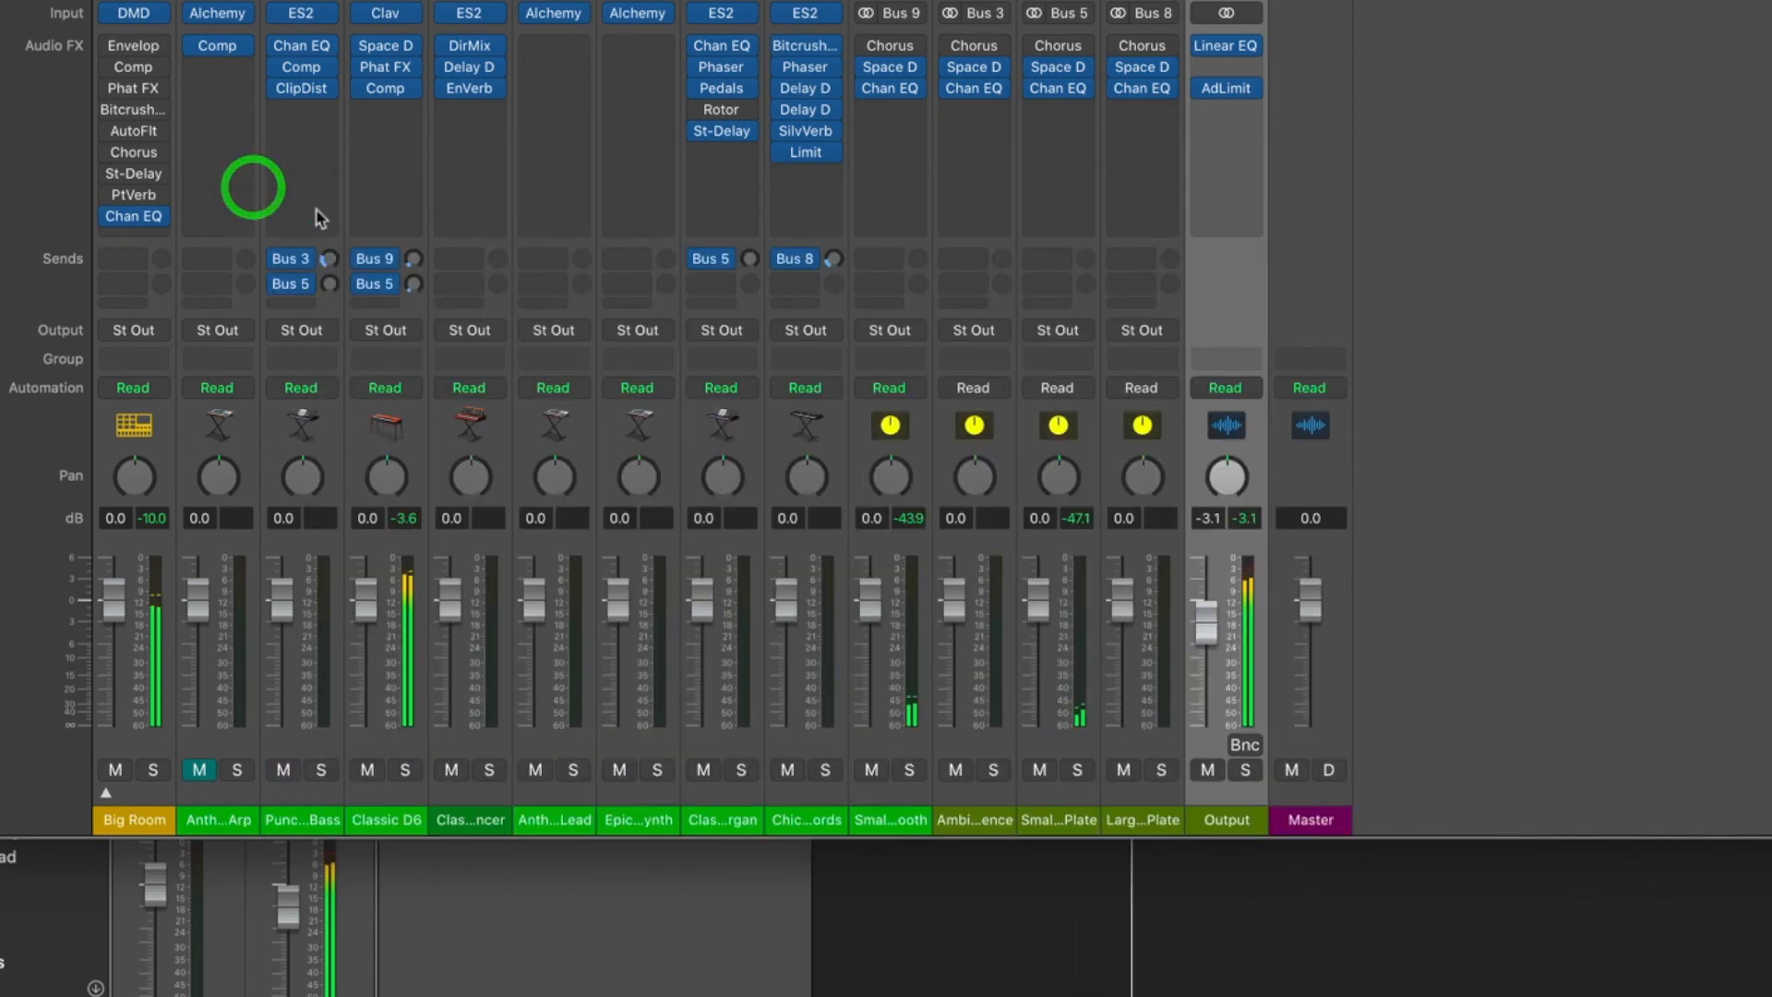
Insert a stereo Multipressor between the Linear Phase EQ and the Adaptive Limiter on the Output channel.
{"action": "left_click", "coordinate": [1230, 69]}
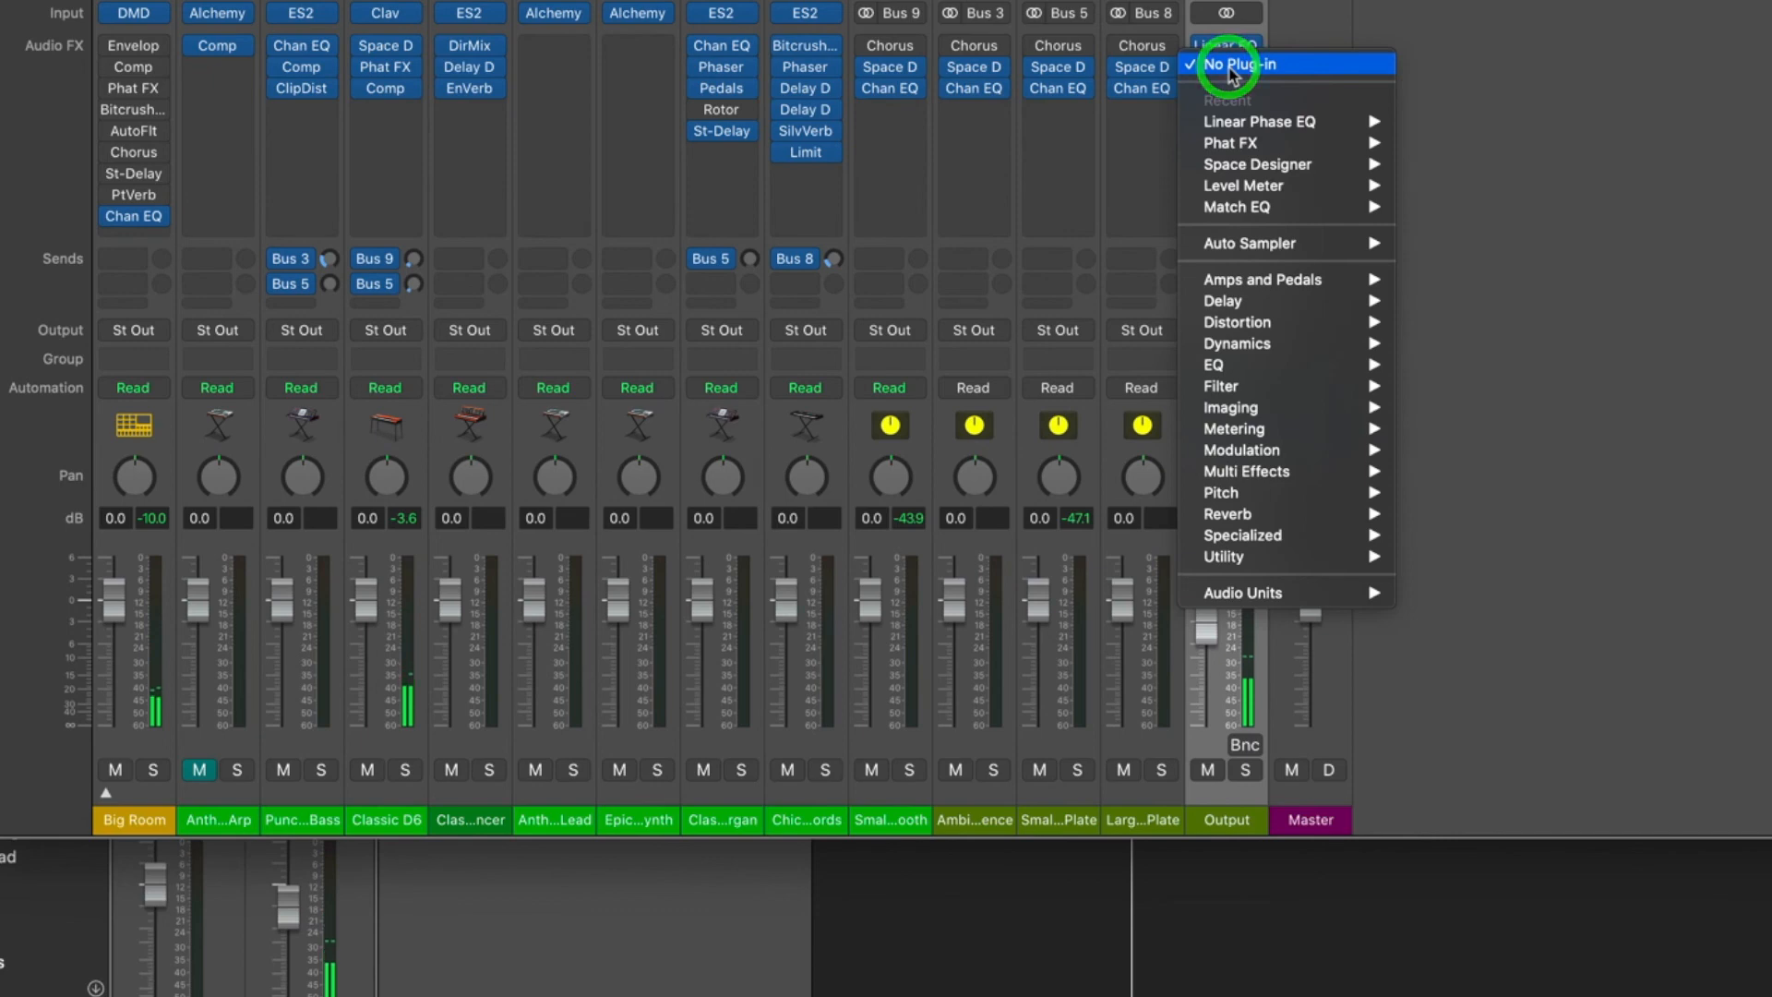
{"action": "mouse_move", "coordinate": [1244, 349]}
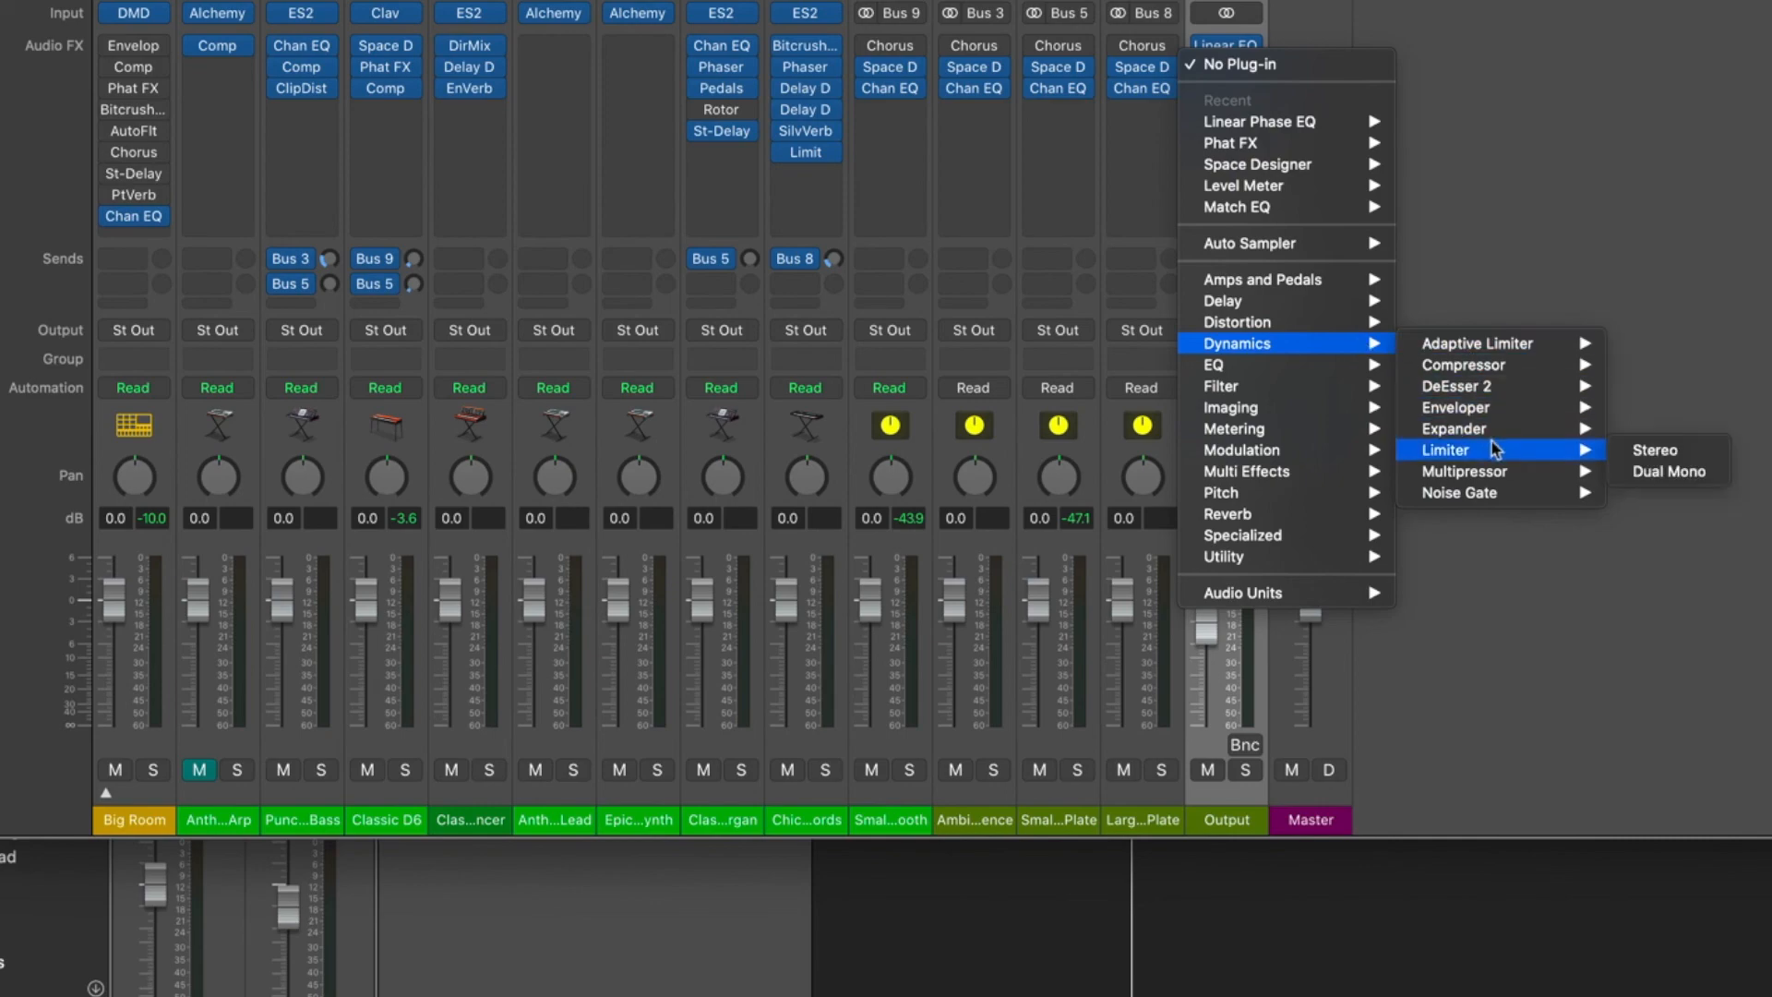
{"action": "mouse_move", "coordinate": [1497, 474]}
{"action": "left_click", "coordinate": [1652, 473]}
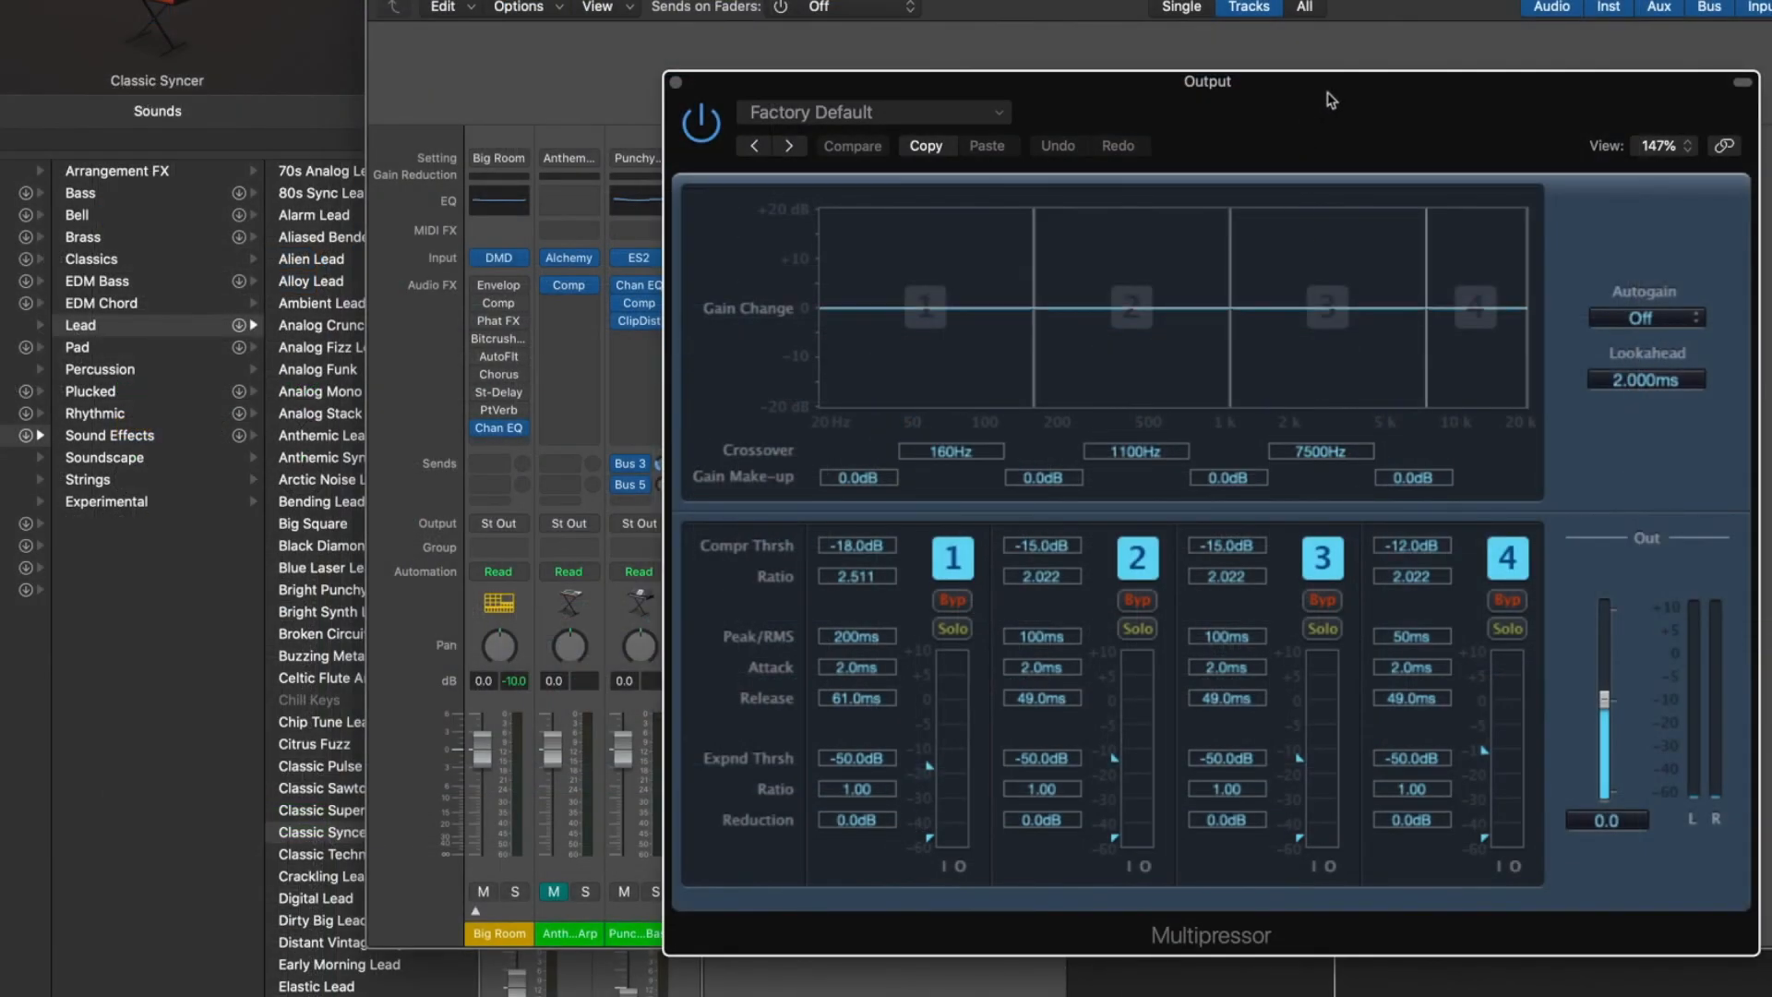
{"action": "left_click_drag", "start_coordinate": [1327, 92], "coordinate": [1004, 65]}
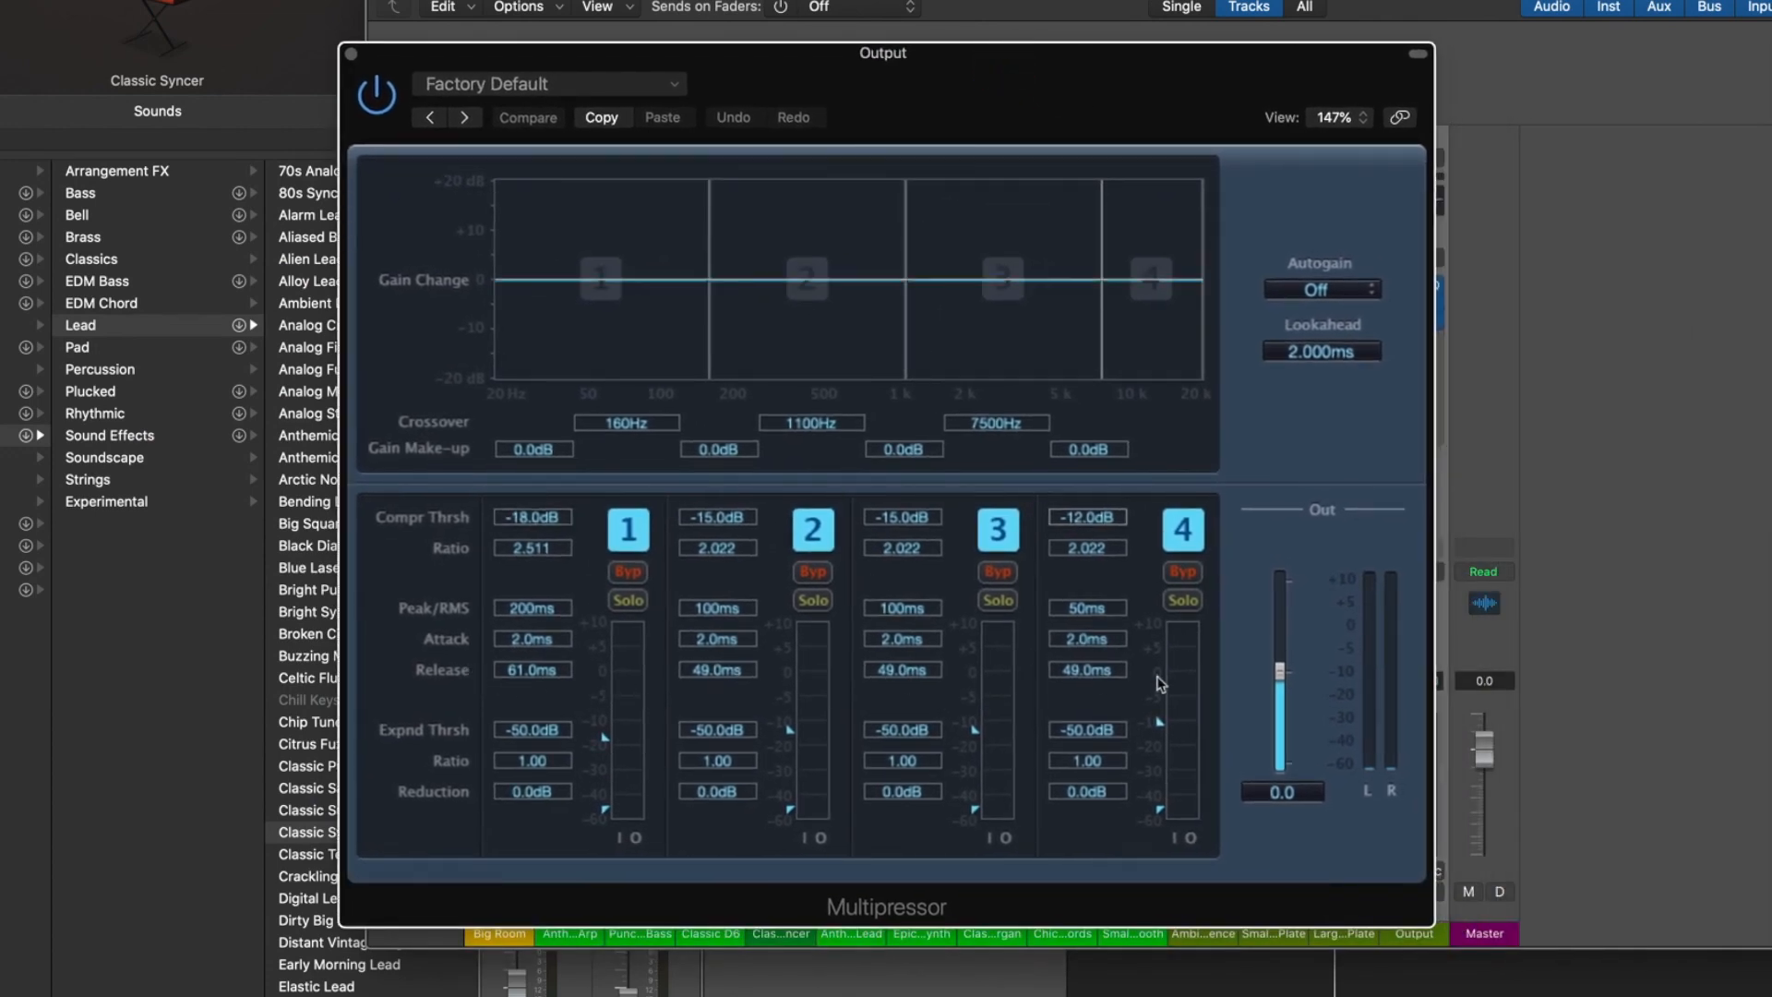
Close the Multipressor window and insert a stereo MultiMeter after the Adaptive Limiter on the Output channel.
{"action": "left_click", "coordinate": [351, 53]}
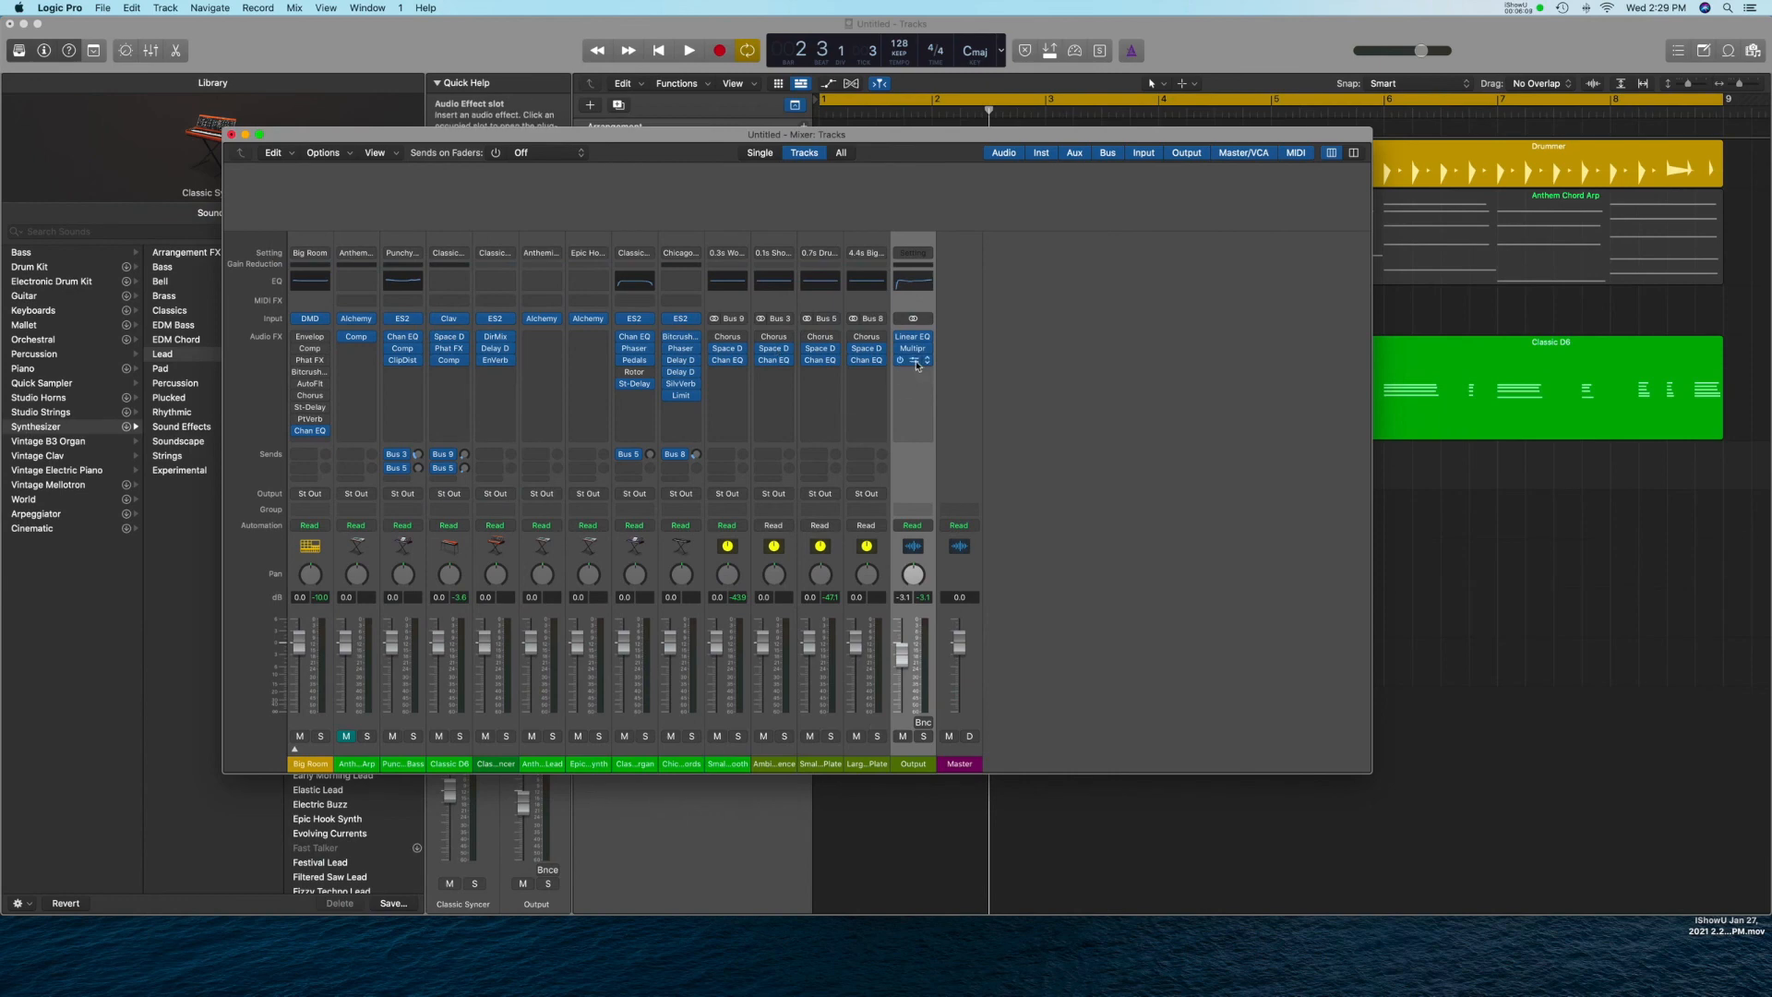
{"action": "left_click_drag", "start_coordinate": [915, 369], "coordinate": [914, 383]}
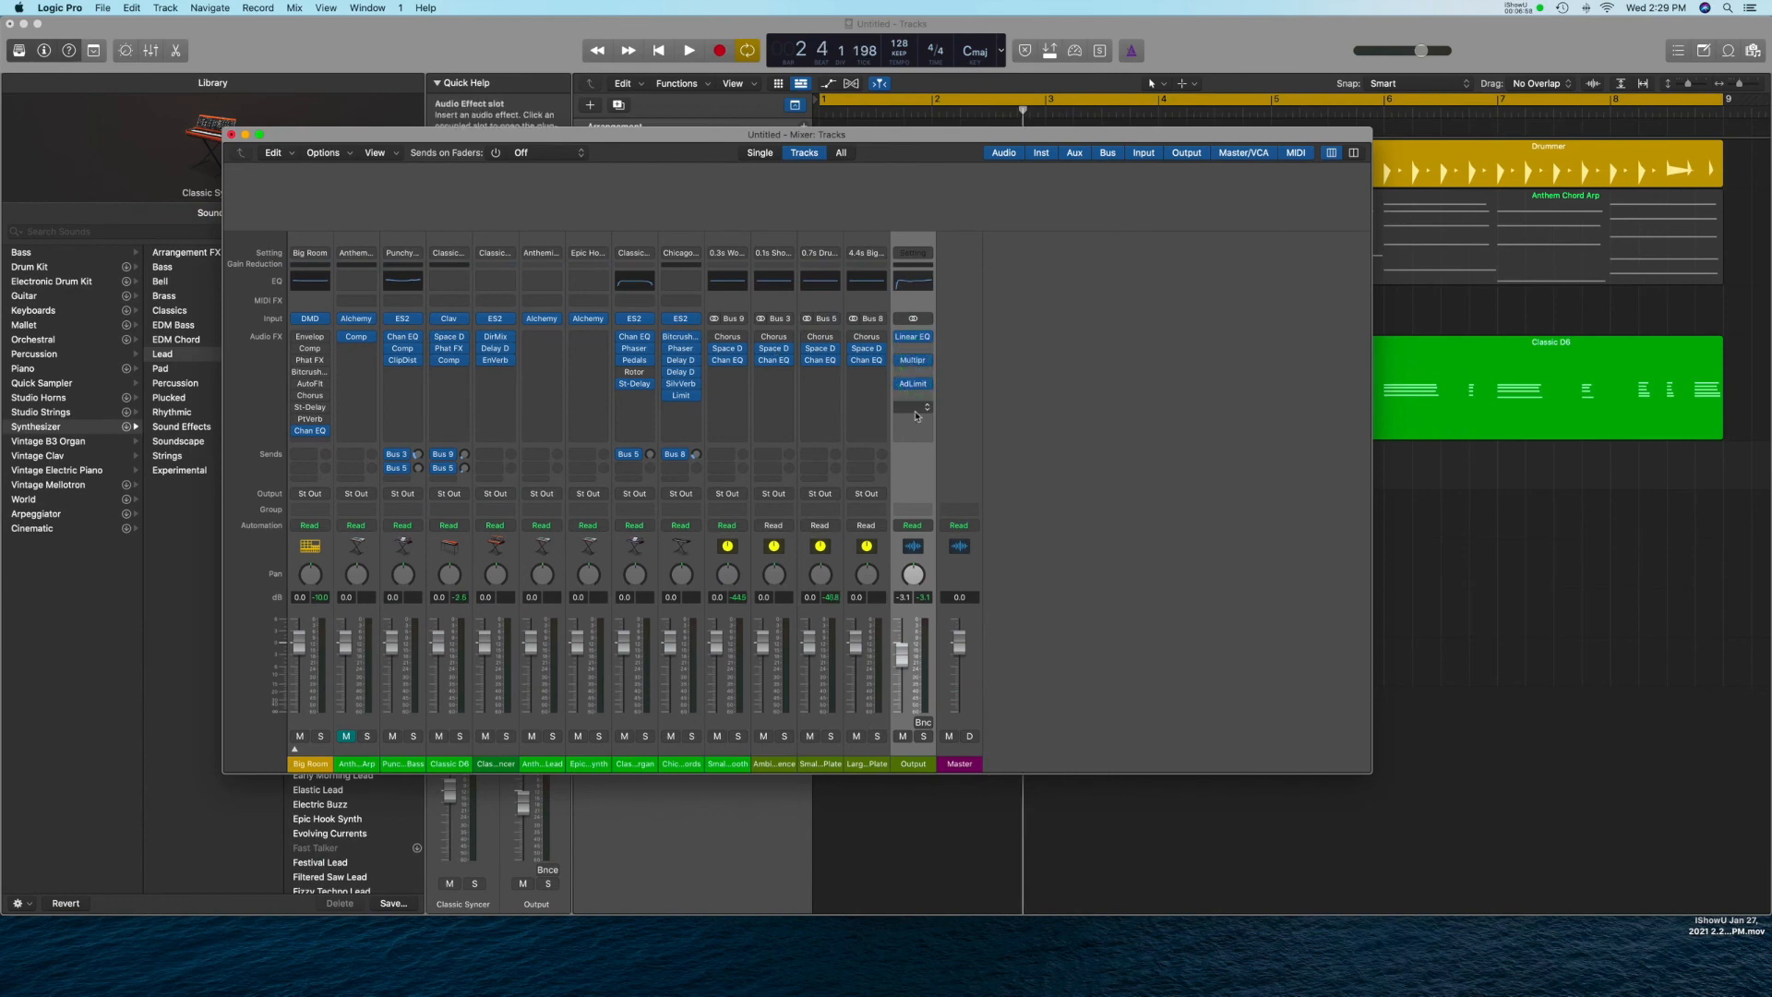
{"action": "left_click", "coordinate": [915, 411]}
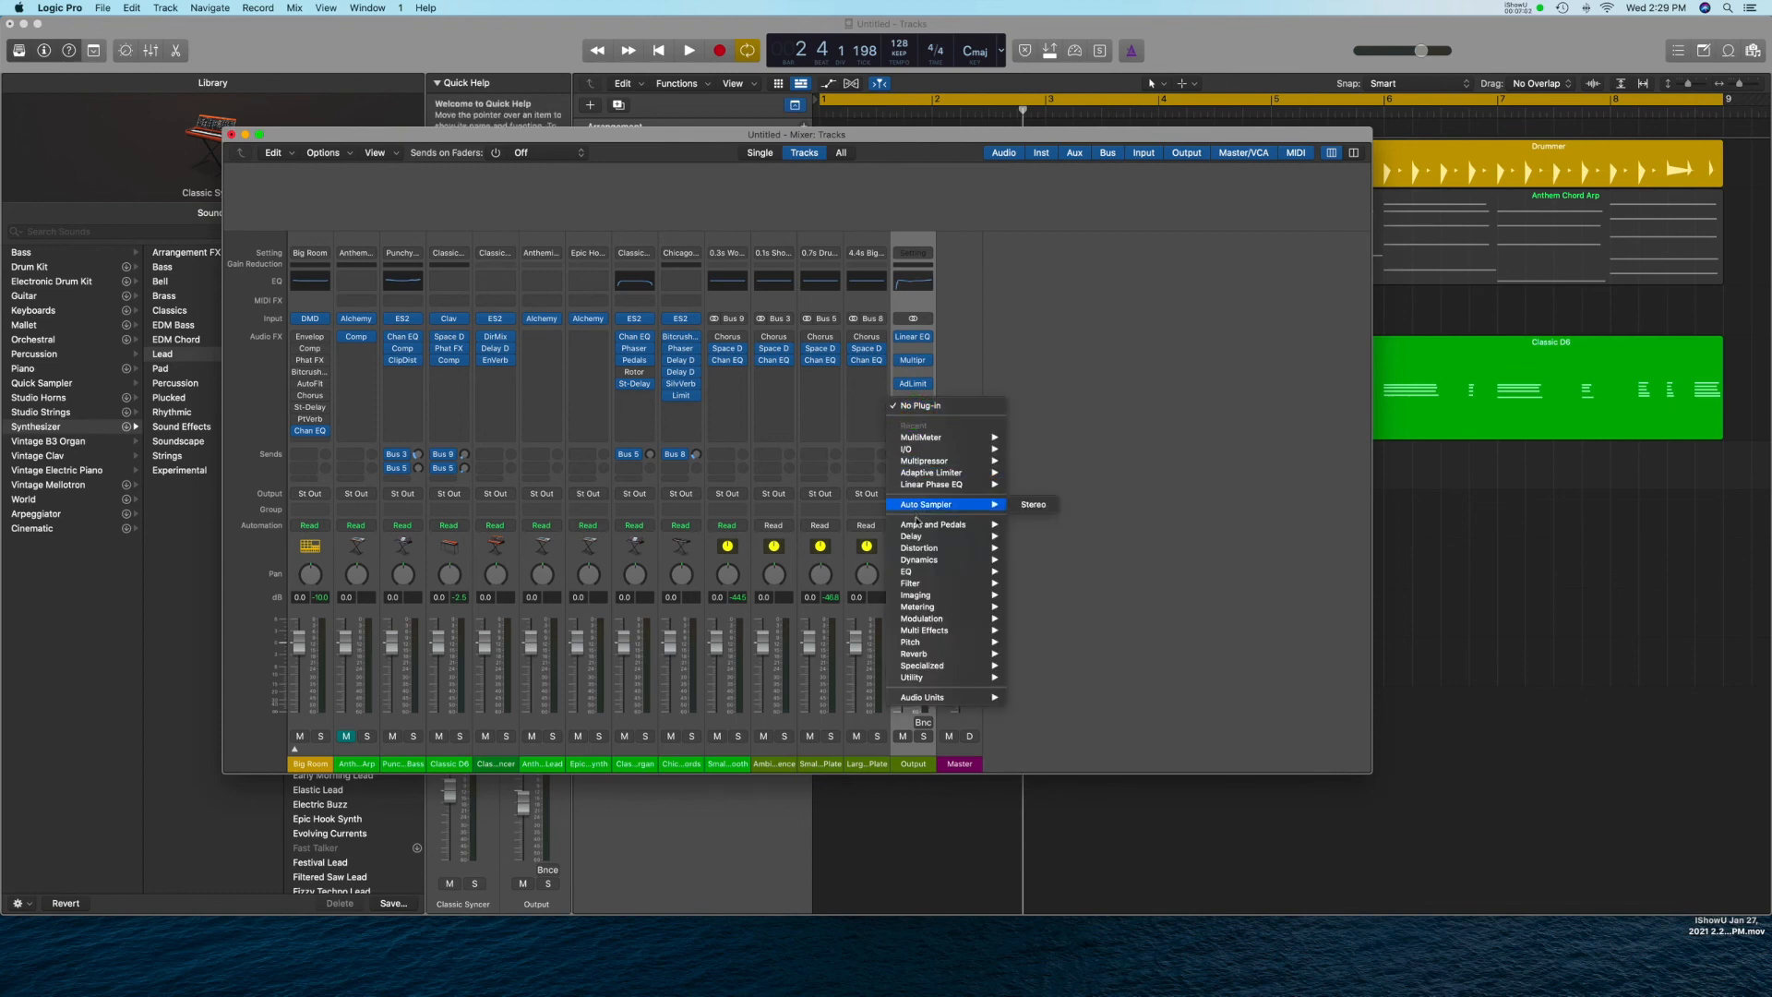
{"action": "mouse_move", "coordinate": [923, 611]}
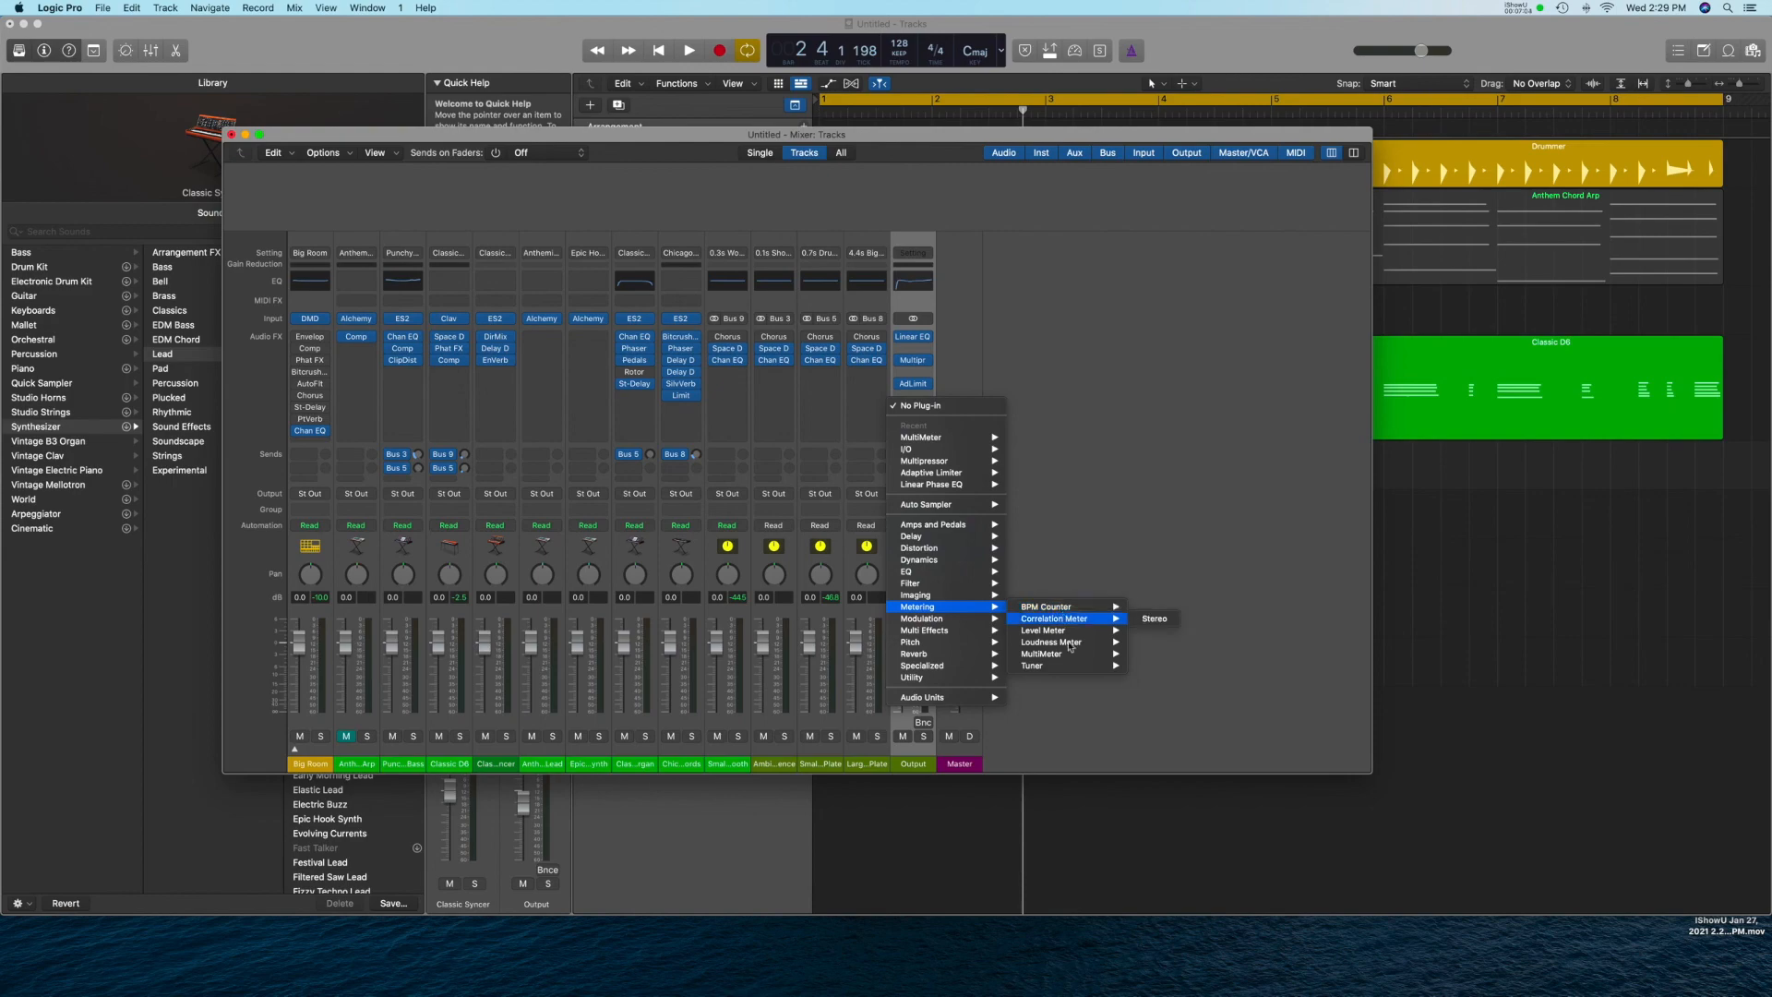
{"action": "left_click", "coordinate": [1161, 655]}
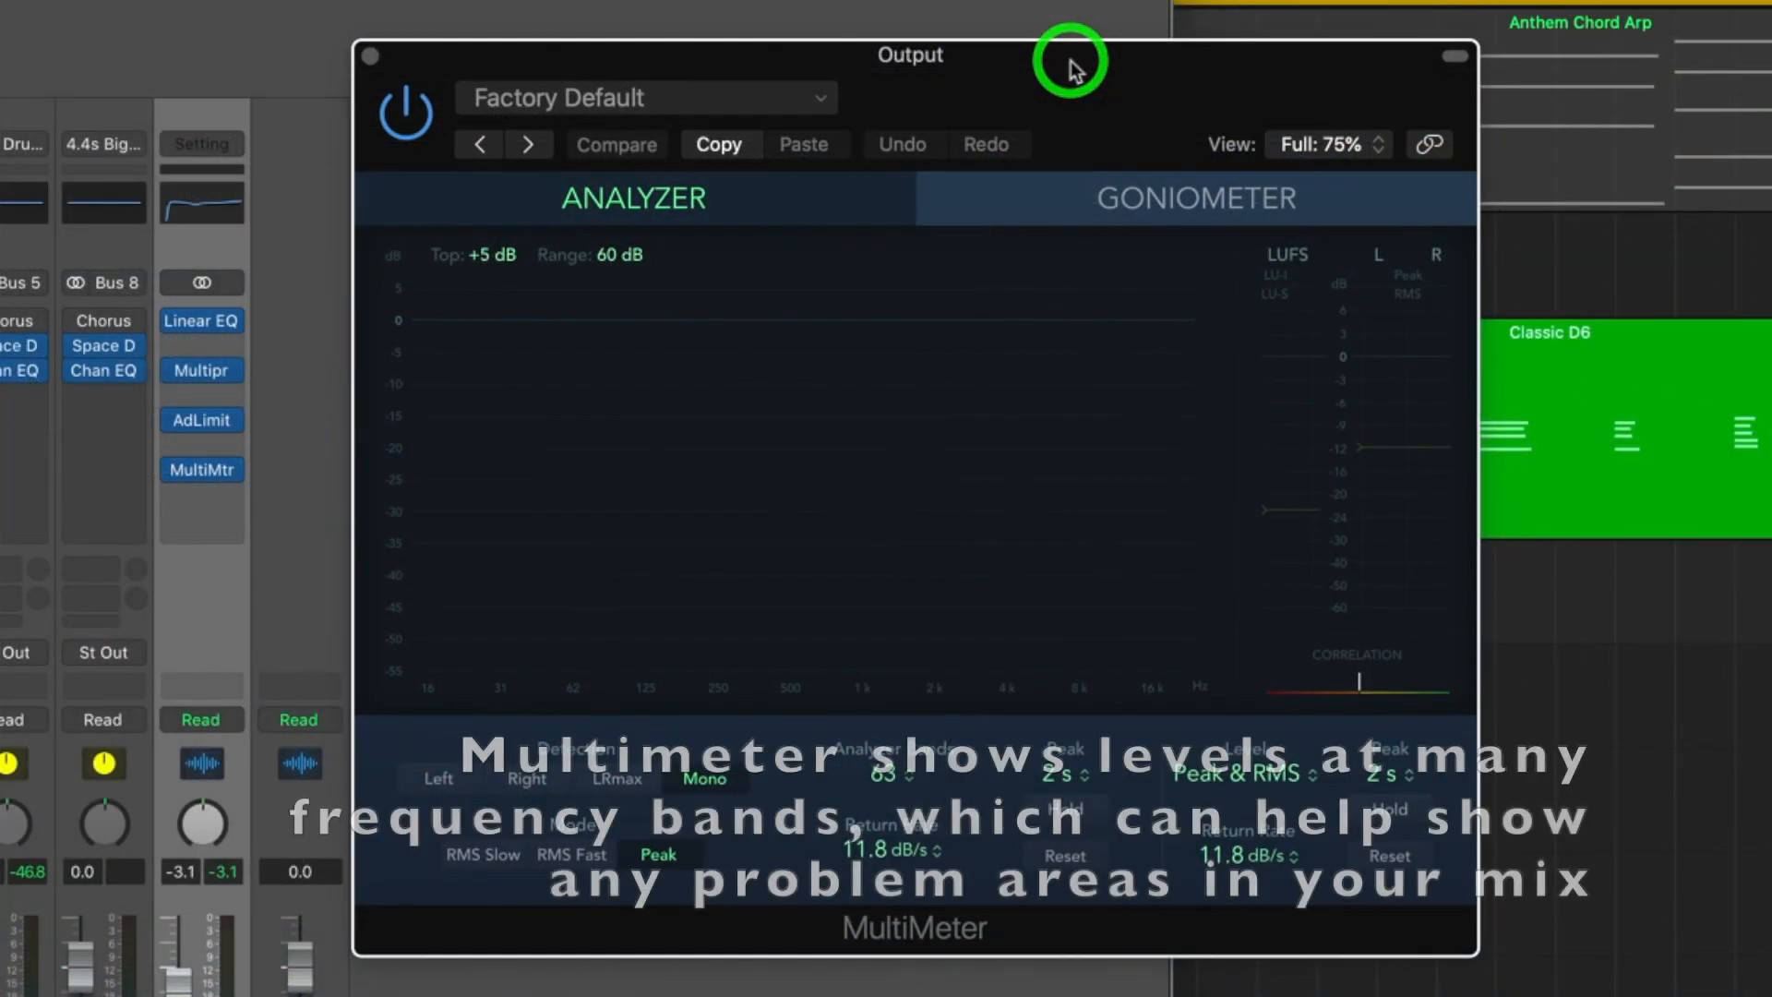
Play the project to examine its levels in the MultiMeter, with the meter moved clear of the Output strip and the Adaptive Limiter open beside it.
{"action": "left_click_drag", "start_coordinate": [985, 67], "coordinate": [944, 5]}
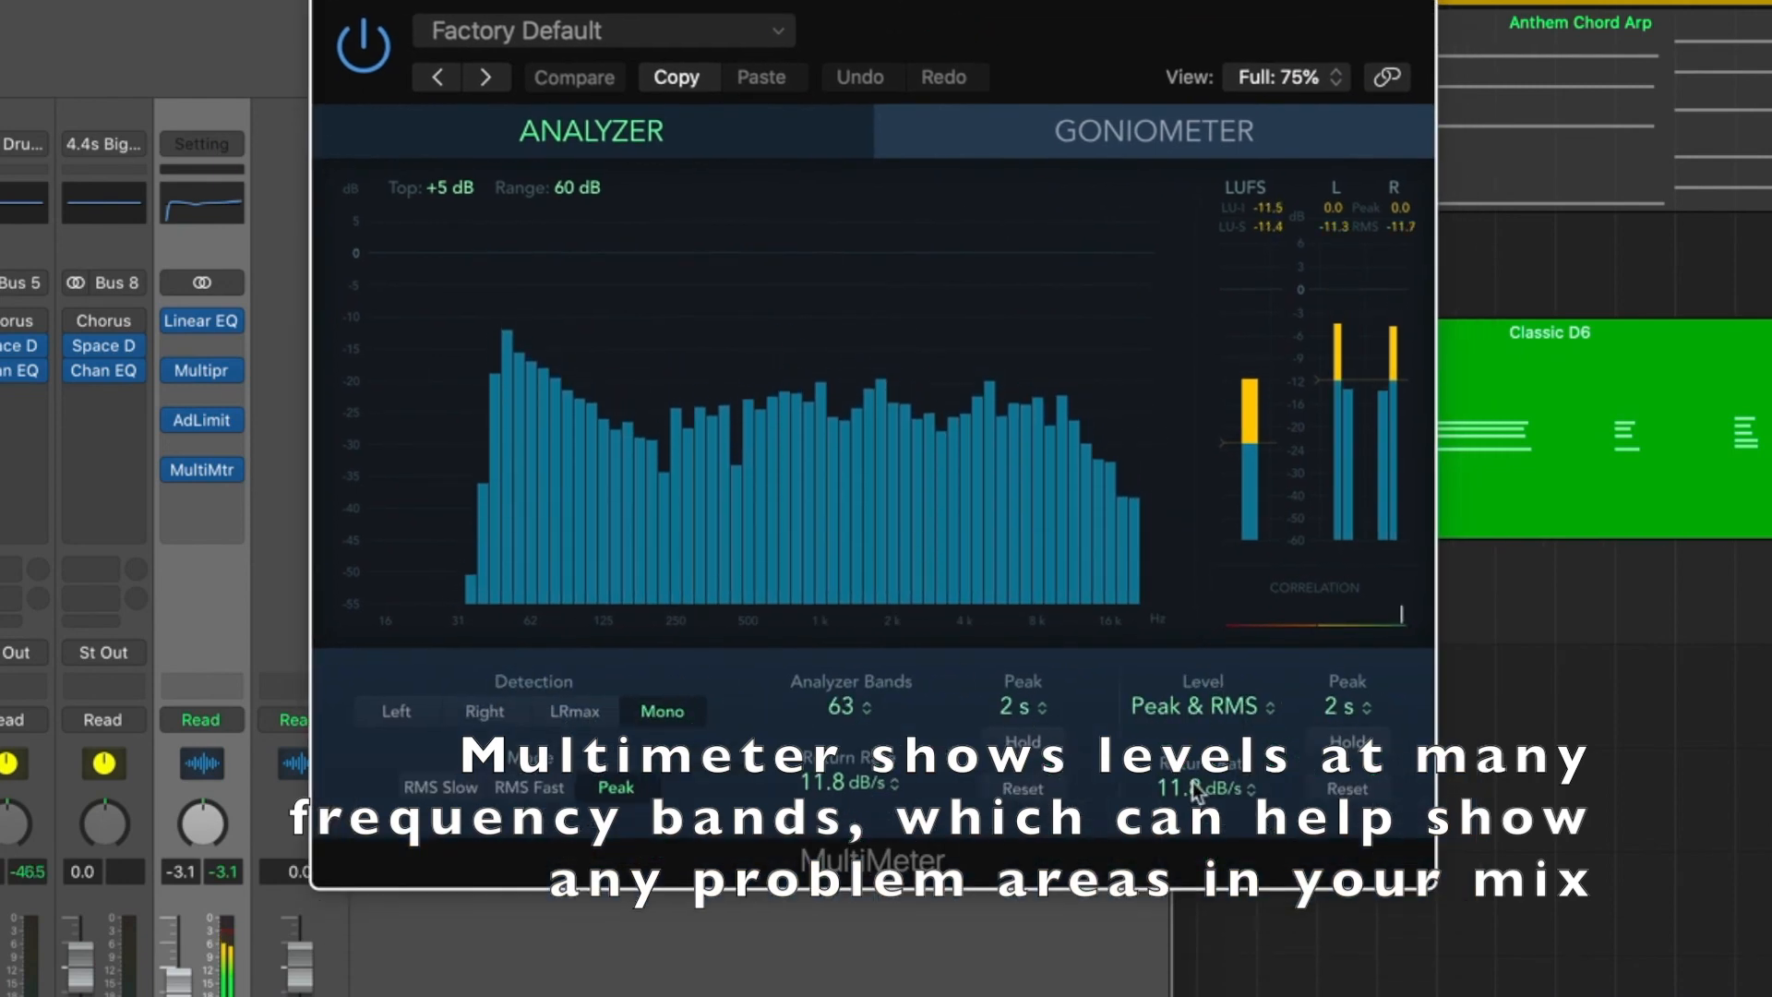
{"action": "left_click_drag", "start_coordinate": [1074, 17], "coordinate": [1065, 0]}
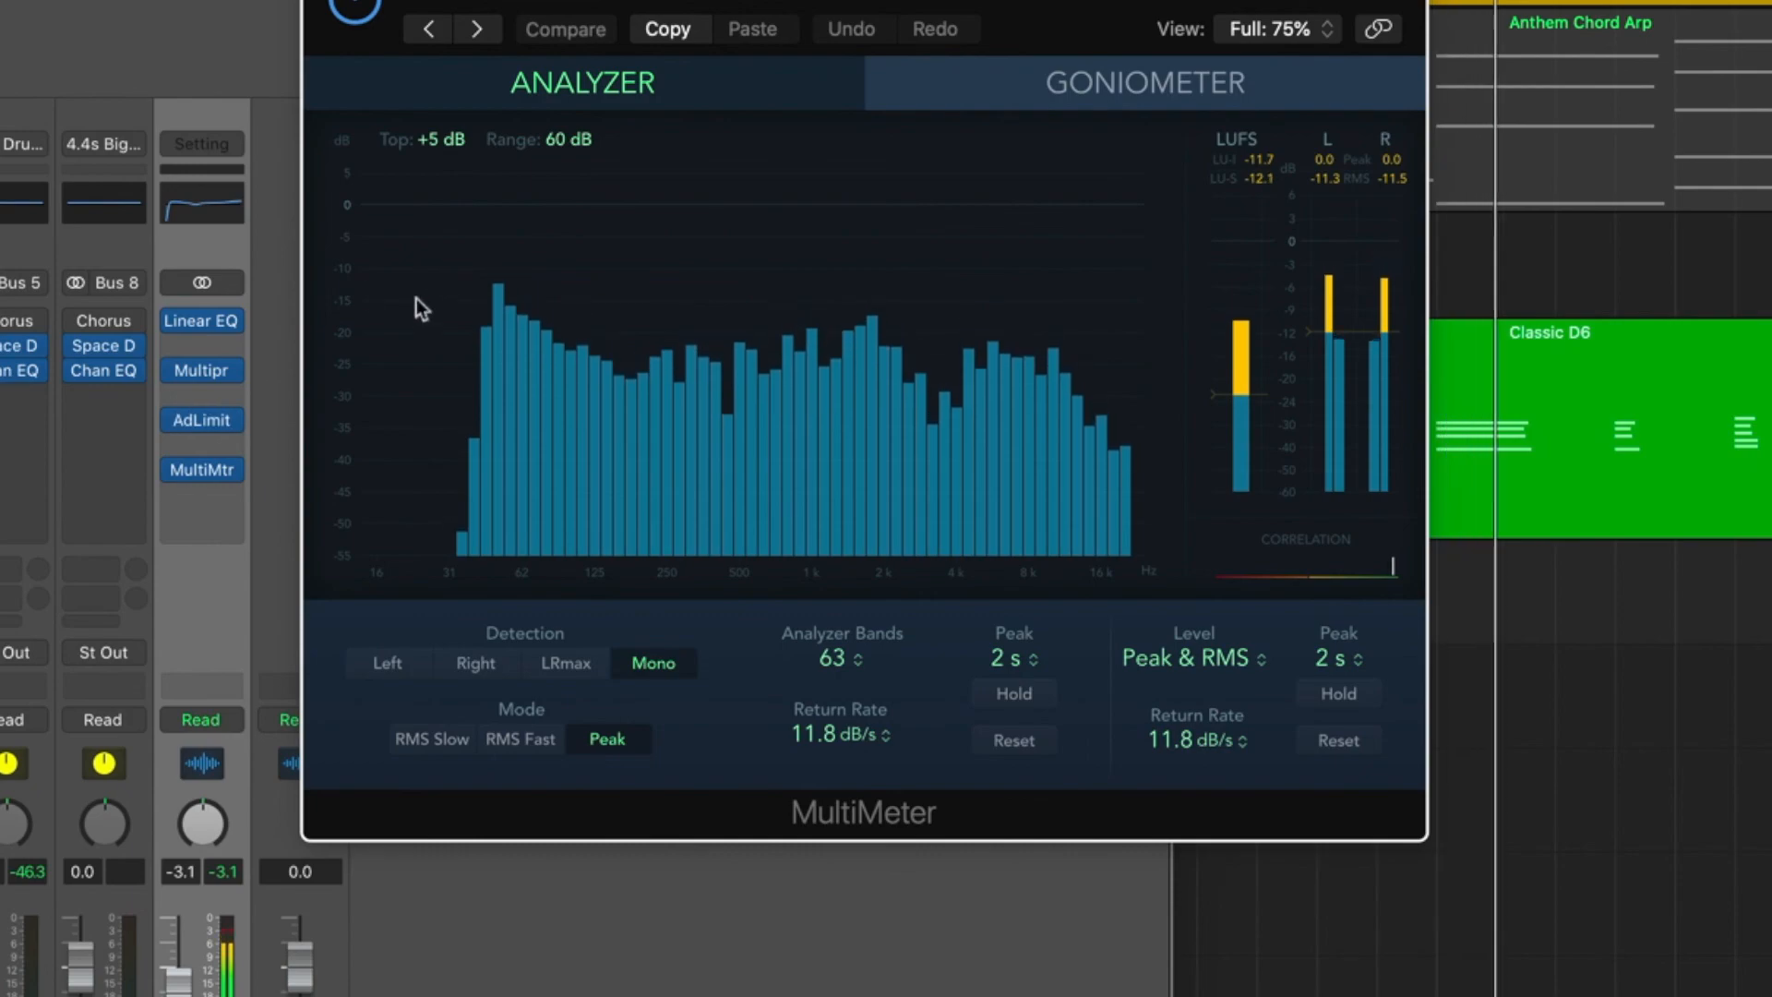
{"action": "left_click_drag", "start_coordinate": [1166, 79], "coordinate": [1304, 137]}
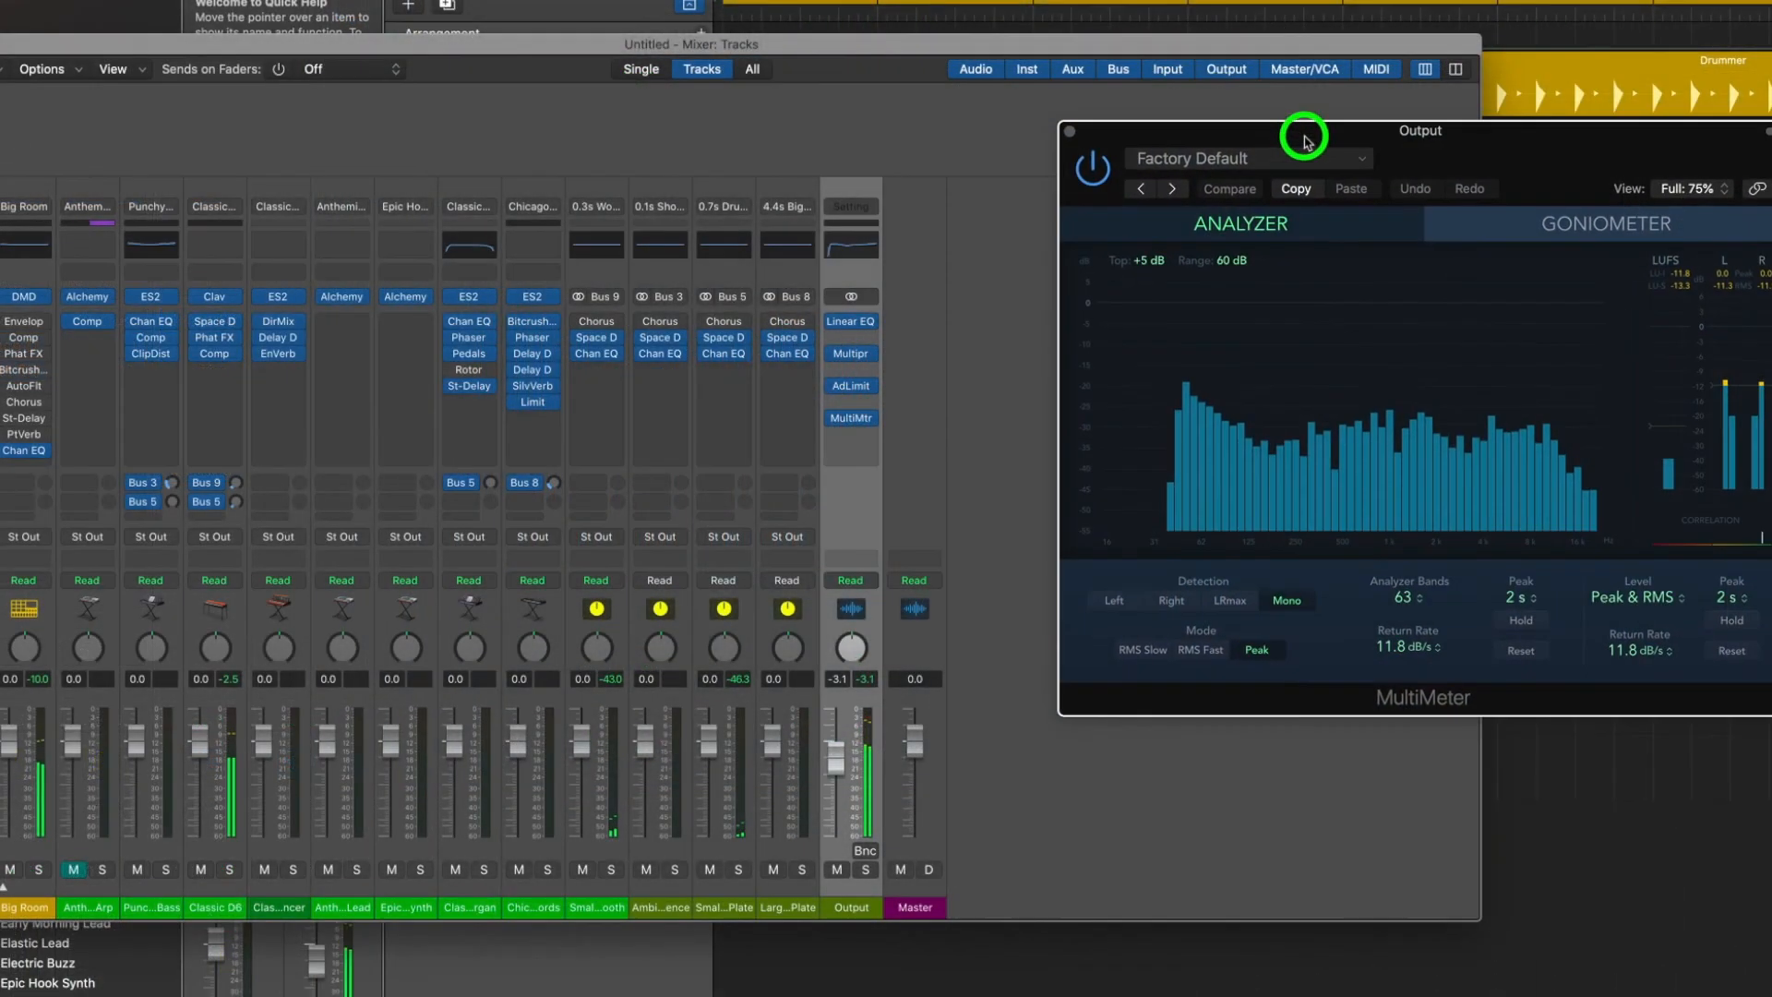
{"action": "left_click", "coordinate": [851, 386]}
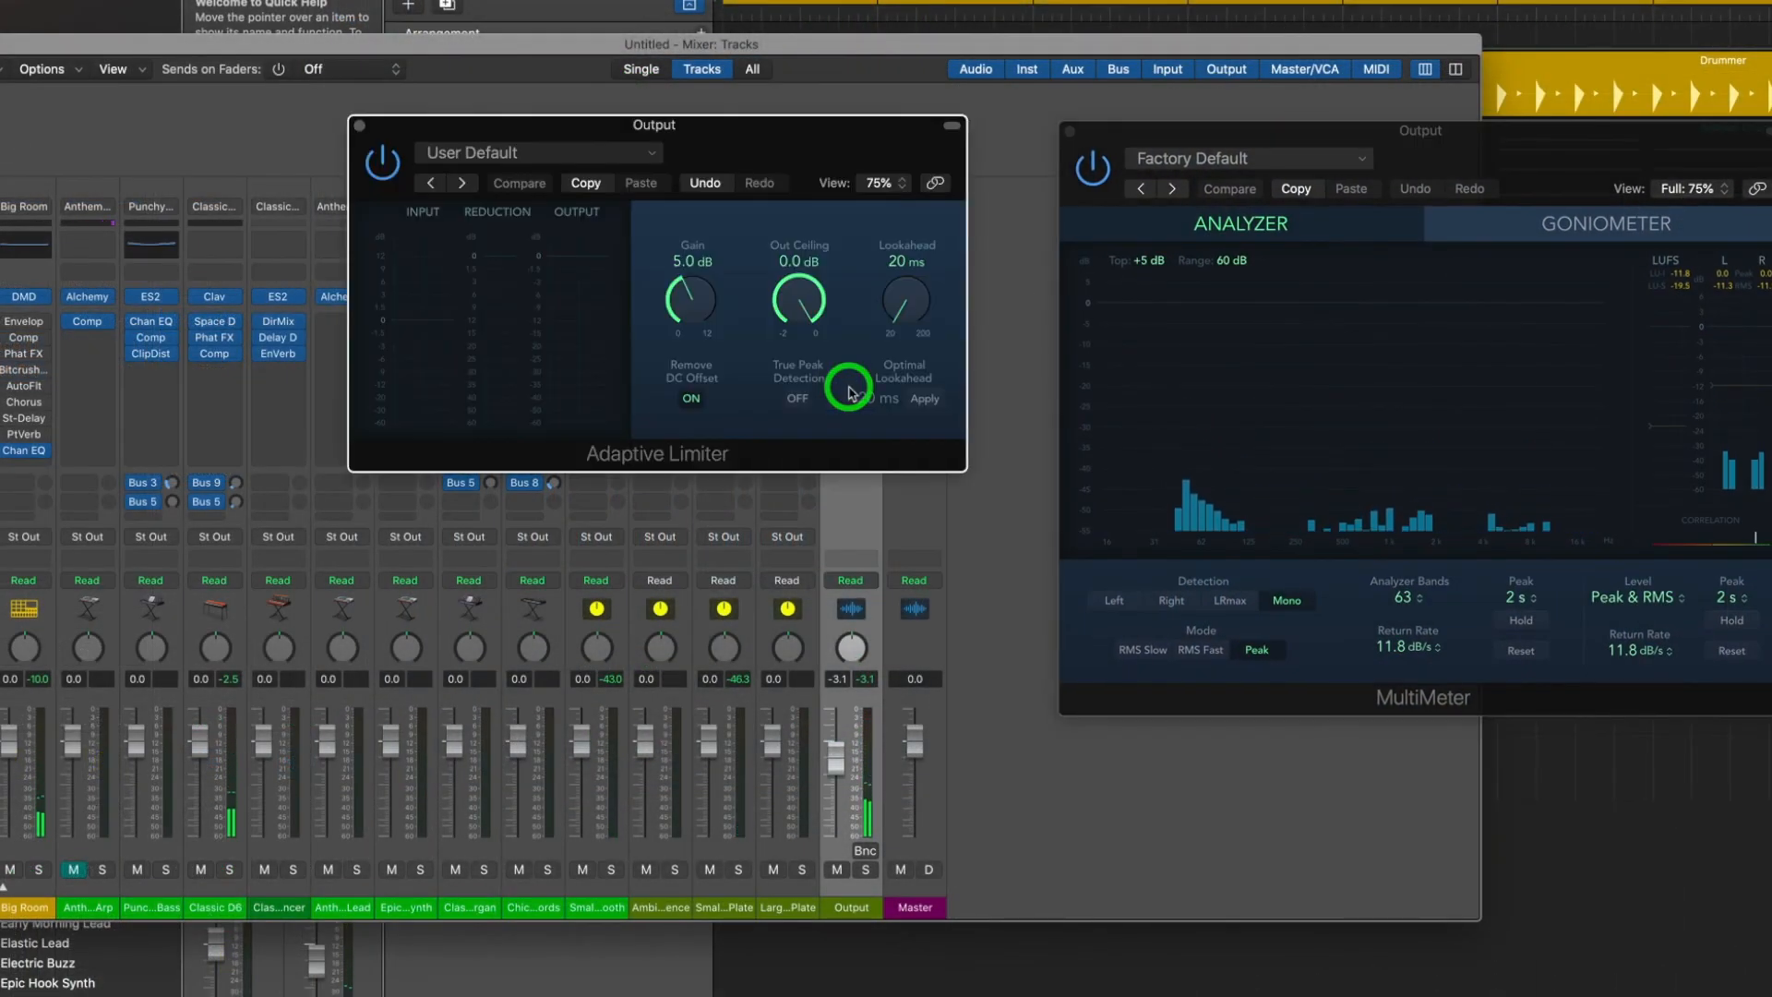
{"action": "key", "text": "space"}
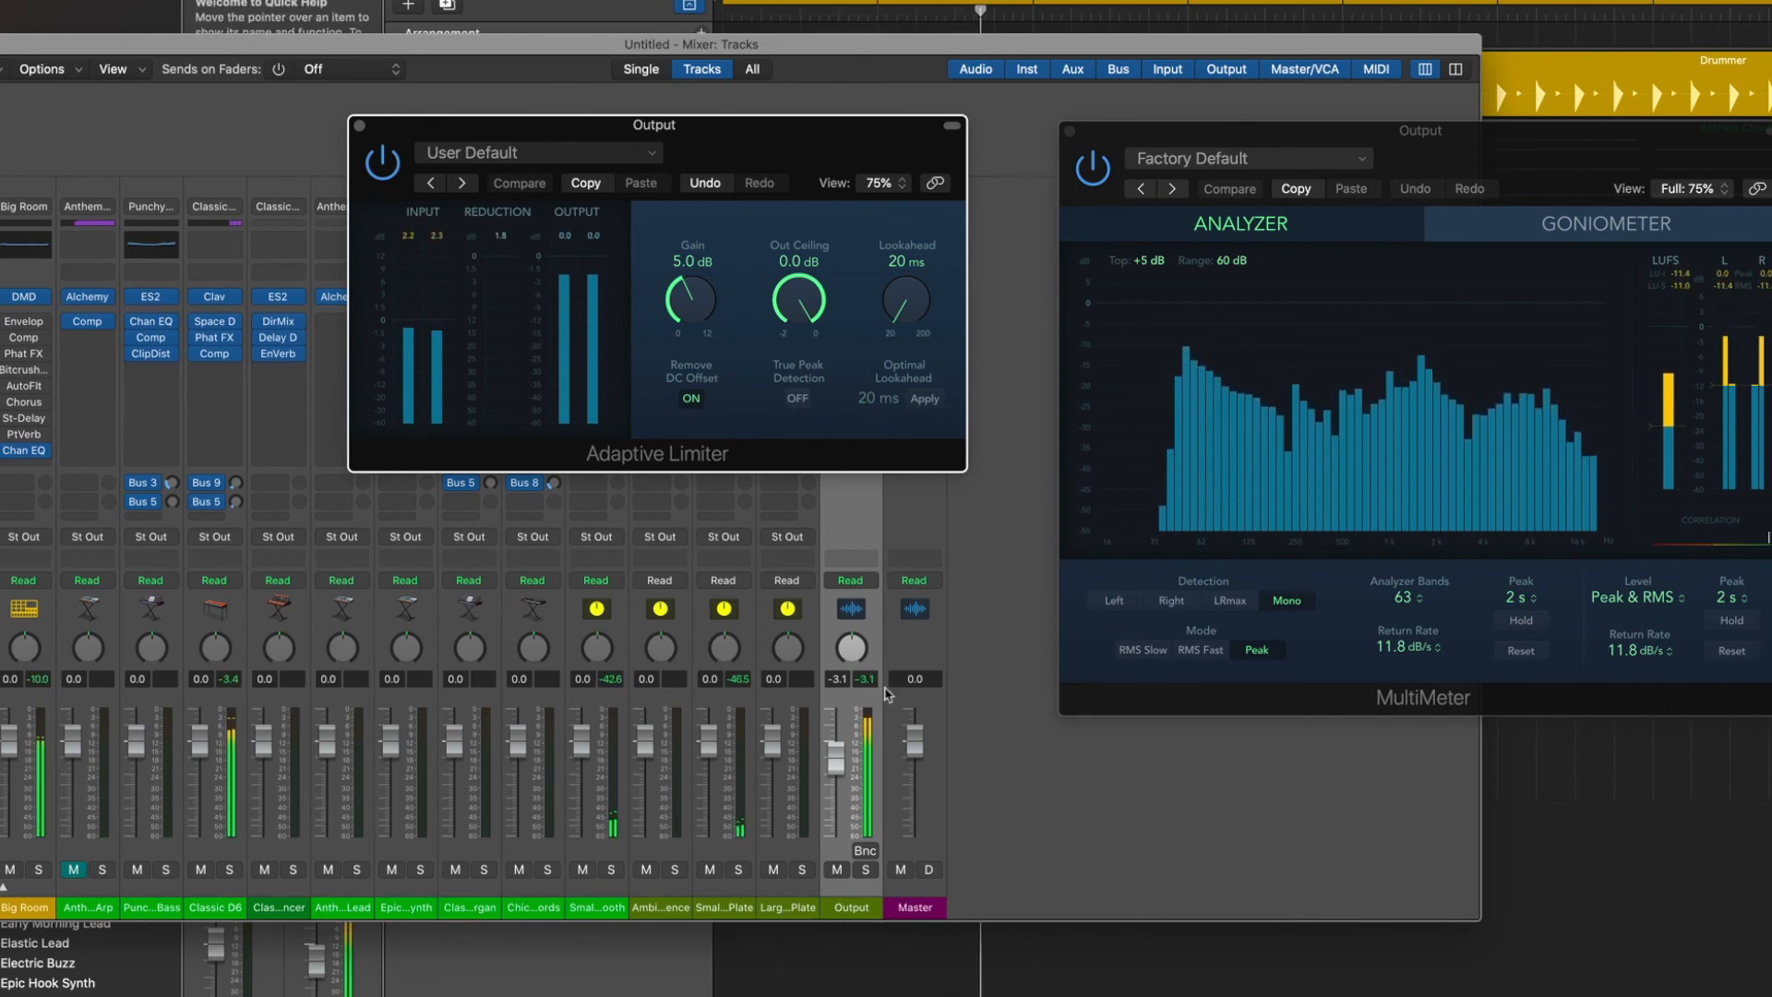
Raise the Output channel's fader to -0.2 dB and play the project.
{"action": "left_click_drag", "start_coordinate": [836, 761], "coordinate": [841, 753]}
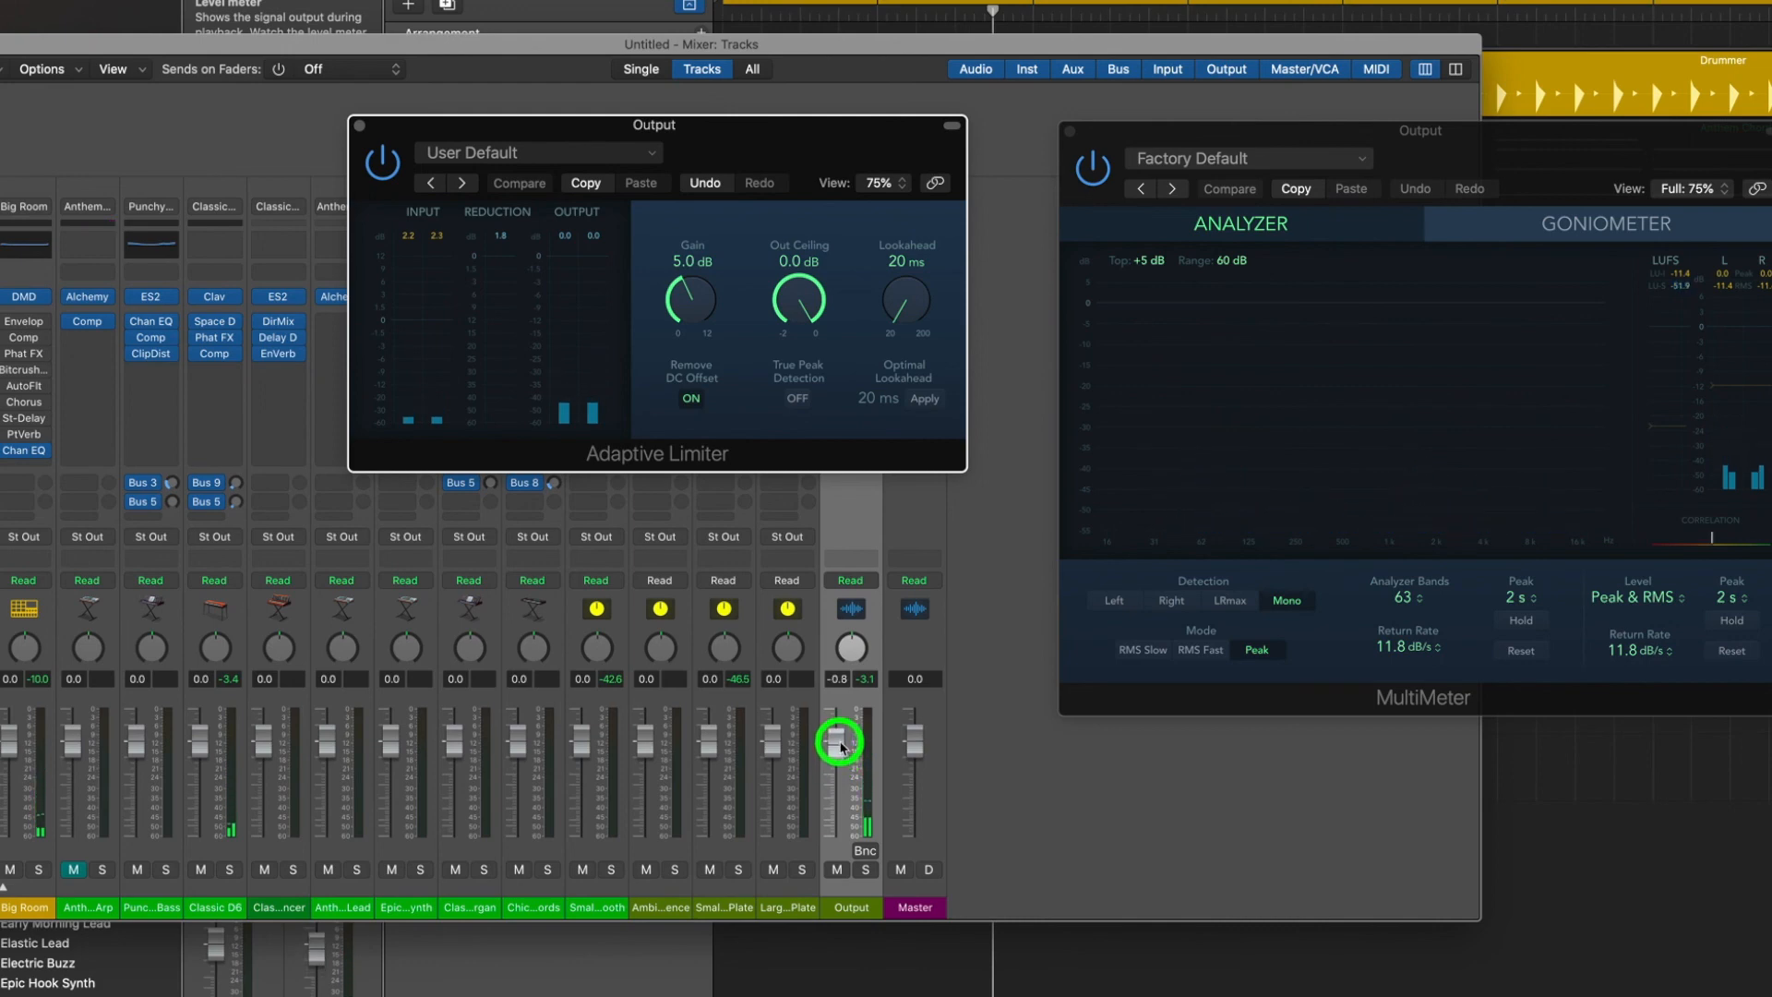
{"action": "left_click", "coordinate": [841, 740]}
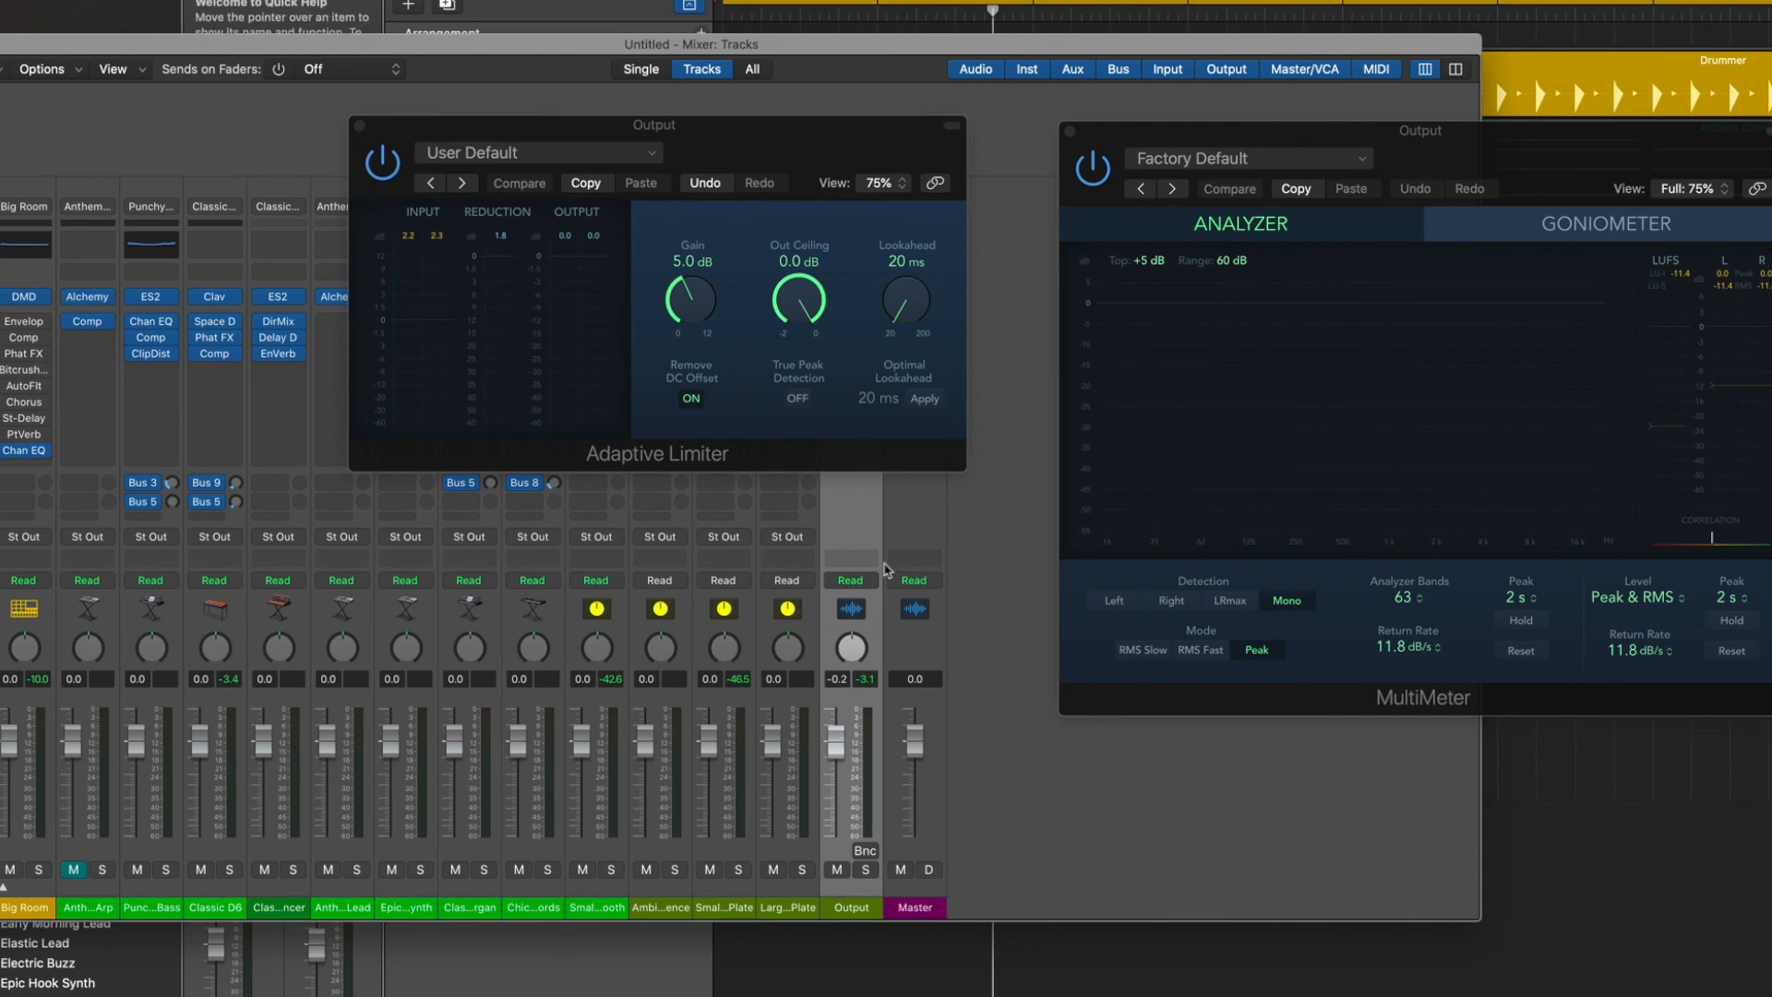
{"action": "key", "text": "space"}
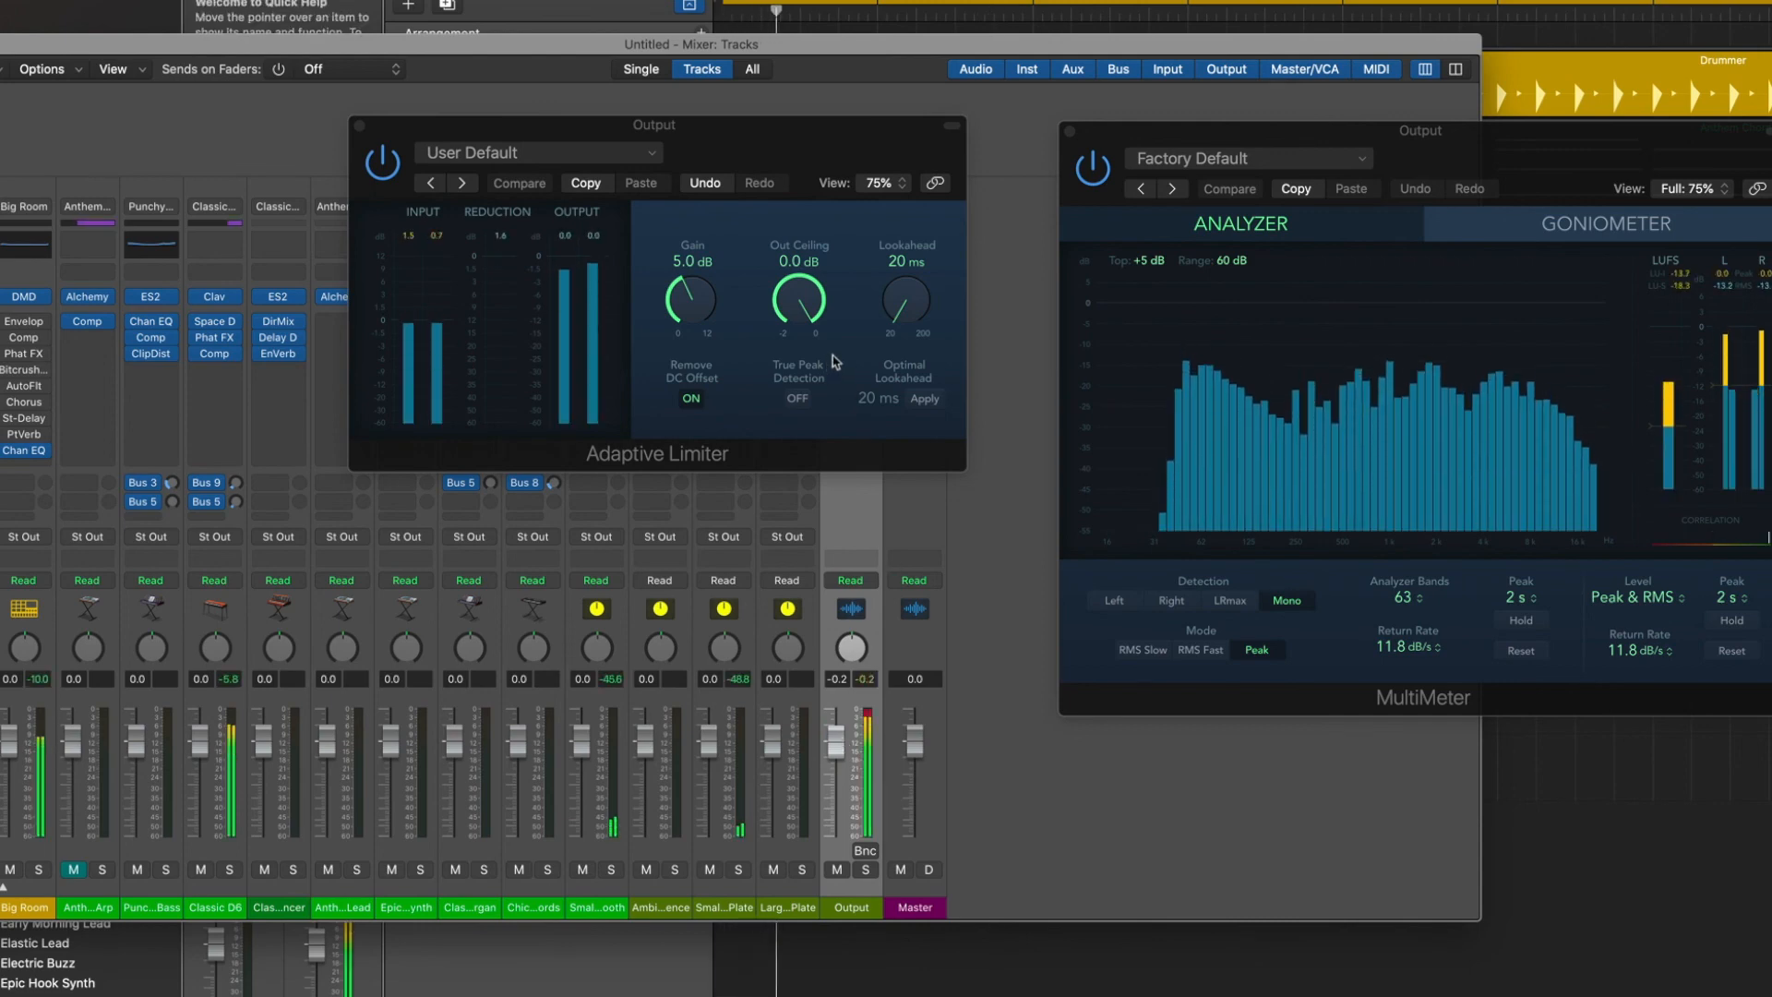
Set the Adaptive Limiter's gain to 5.1 dB while auditioning the mix.
{"action": "left_click", "coordinate": [696, 311]}
{"action": "left_click_drag", "start_coordinate": [695, 311], "coordinate": [704, 316]}
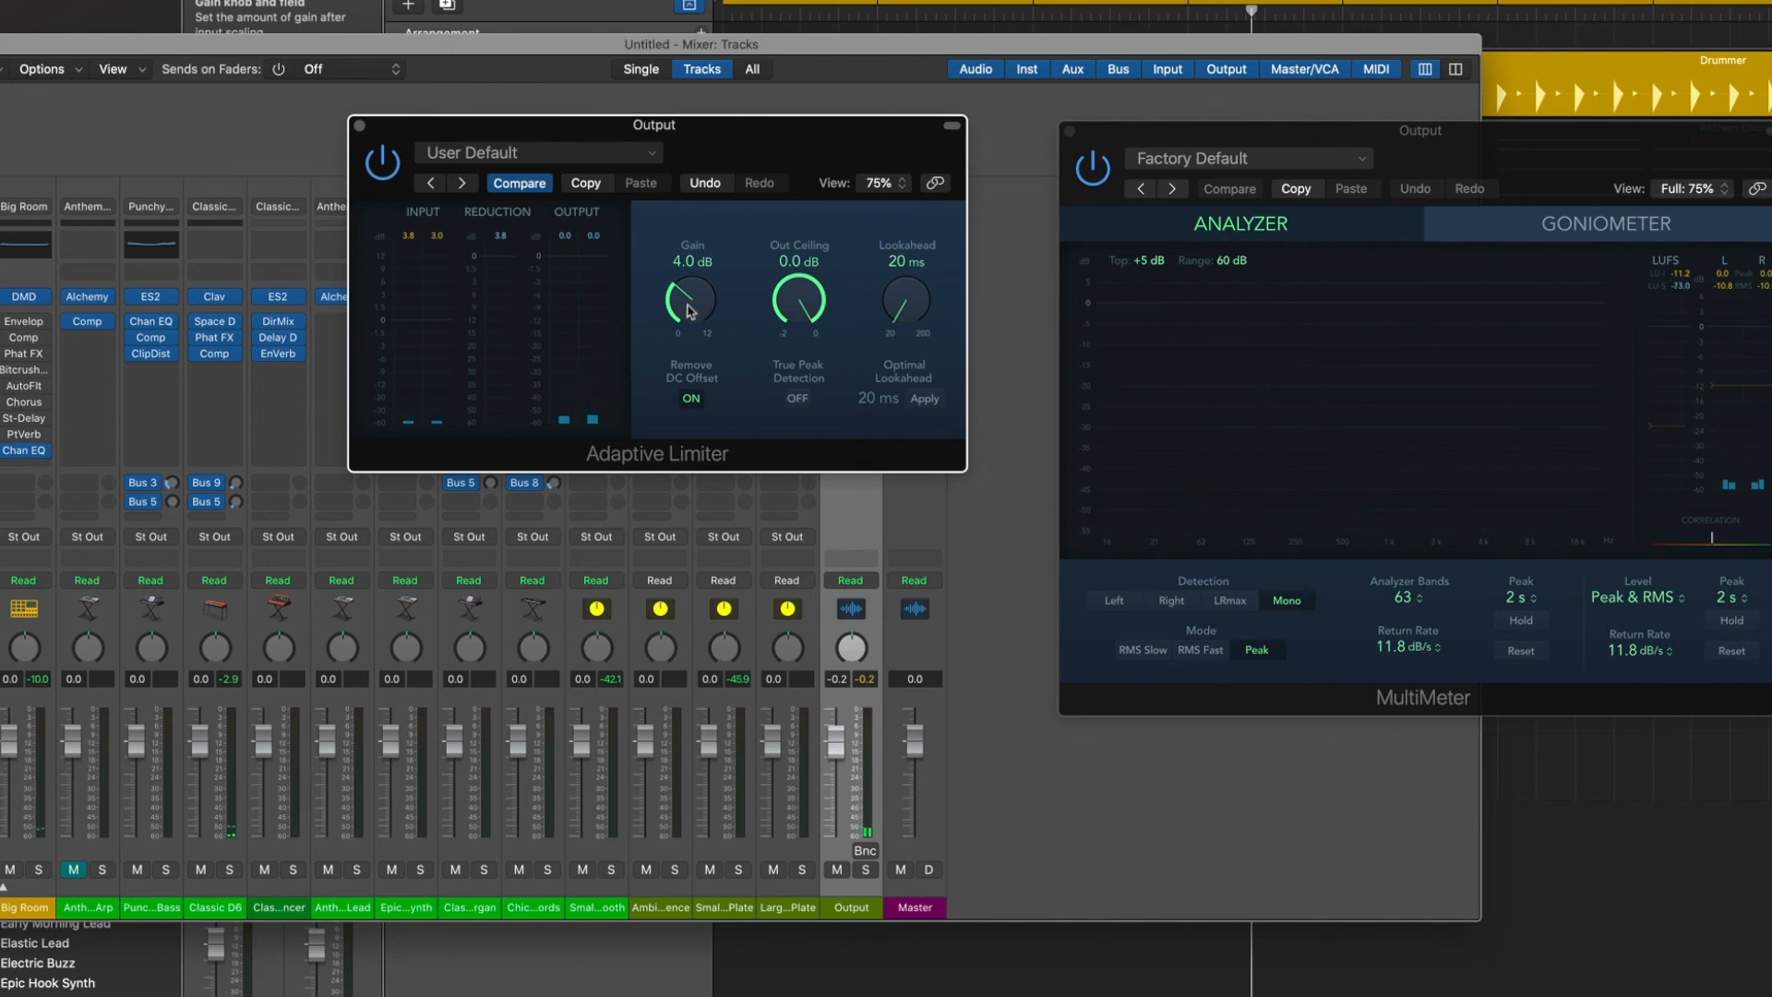
{"action": "key", "text": "space"}
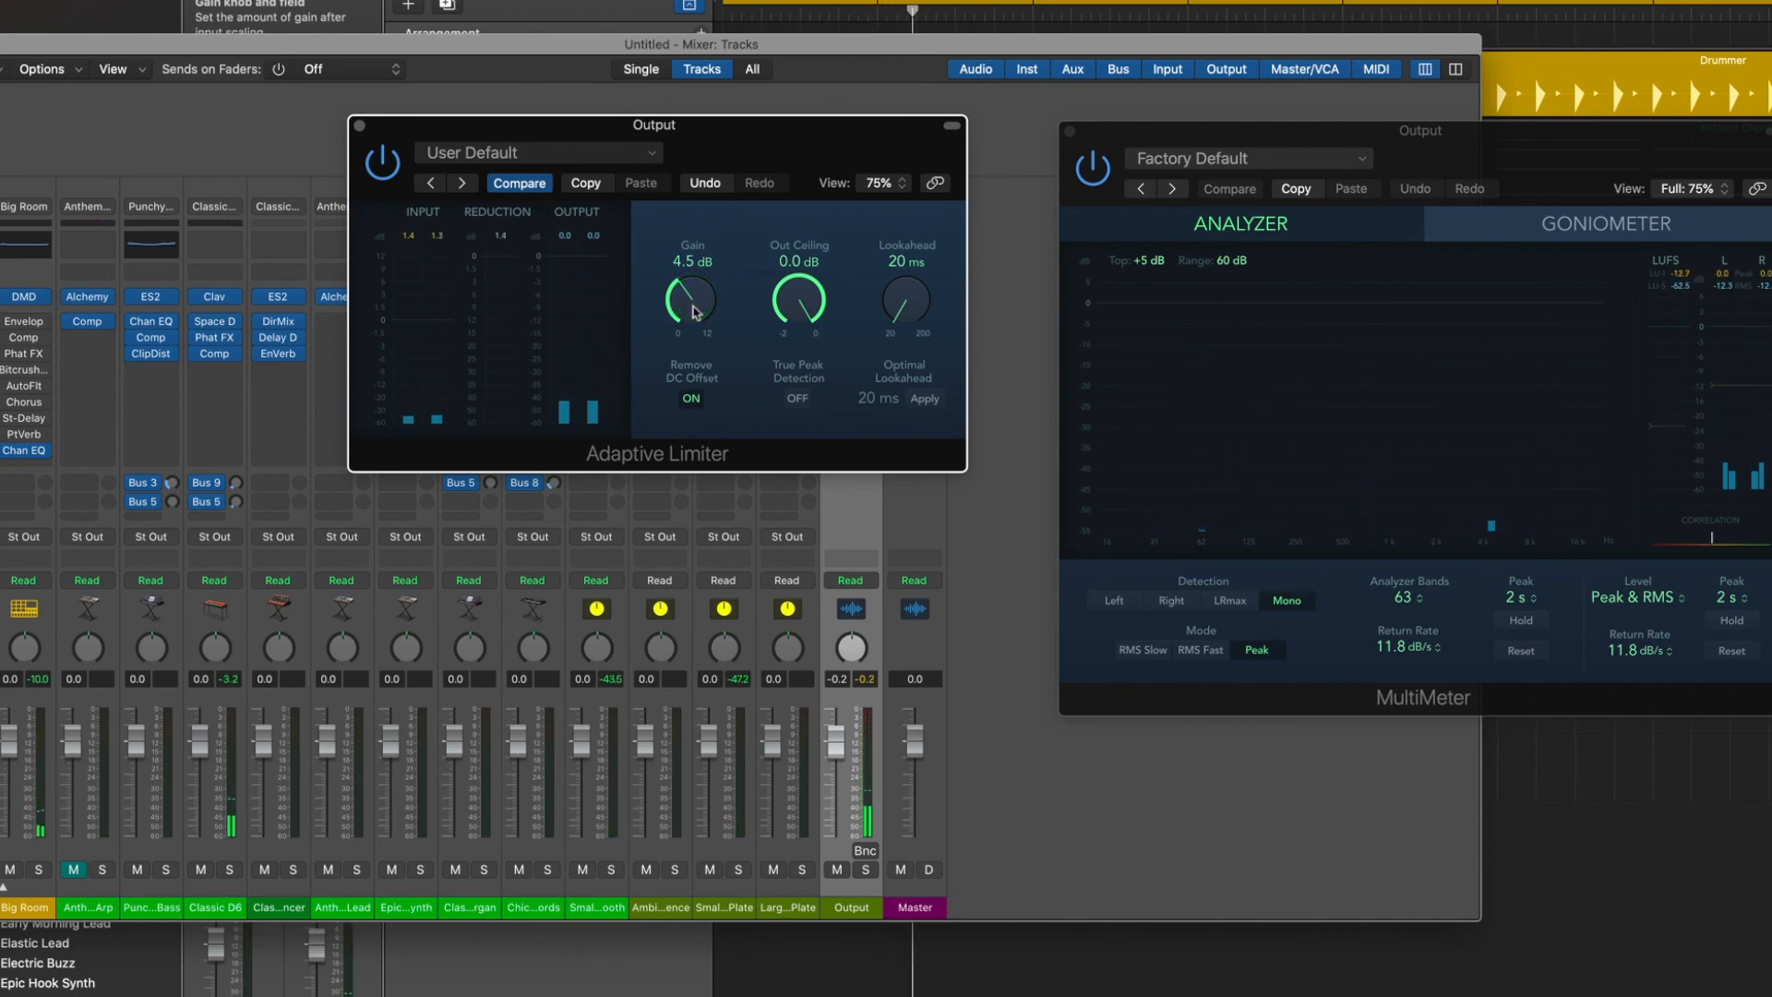
{"action": "key", "text": "space"}
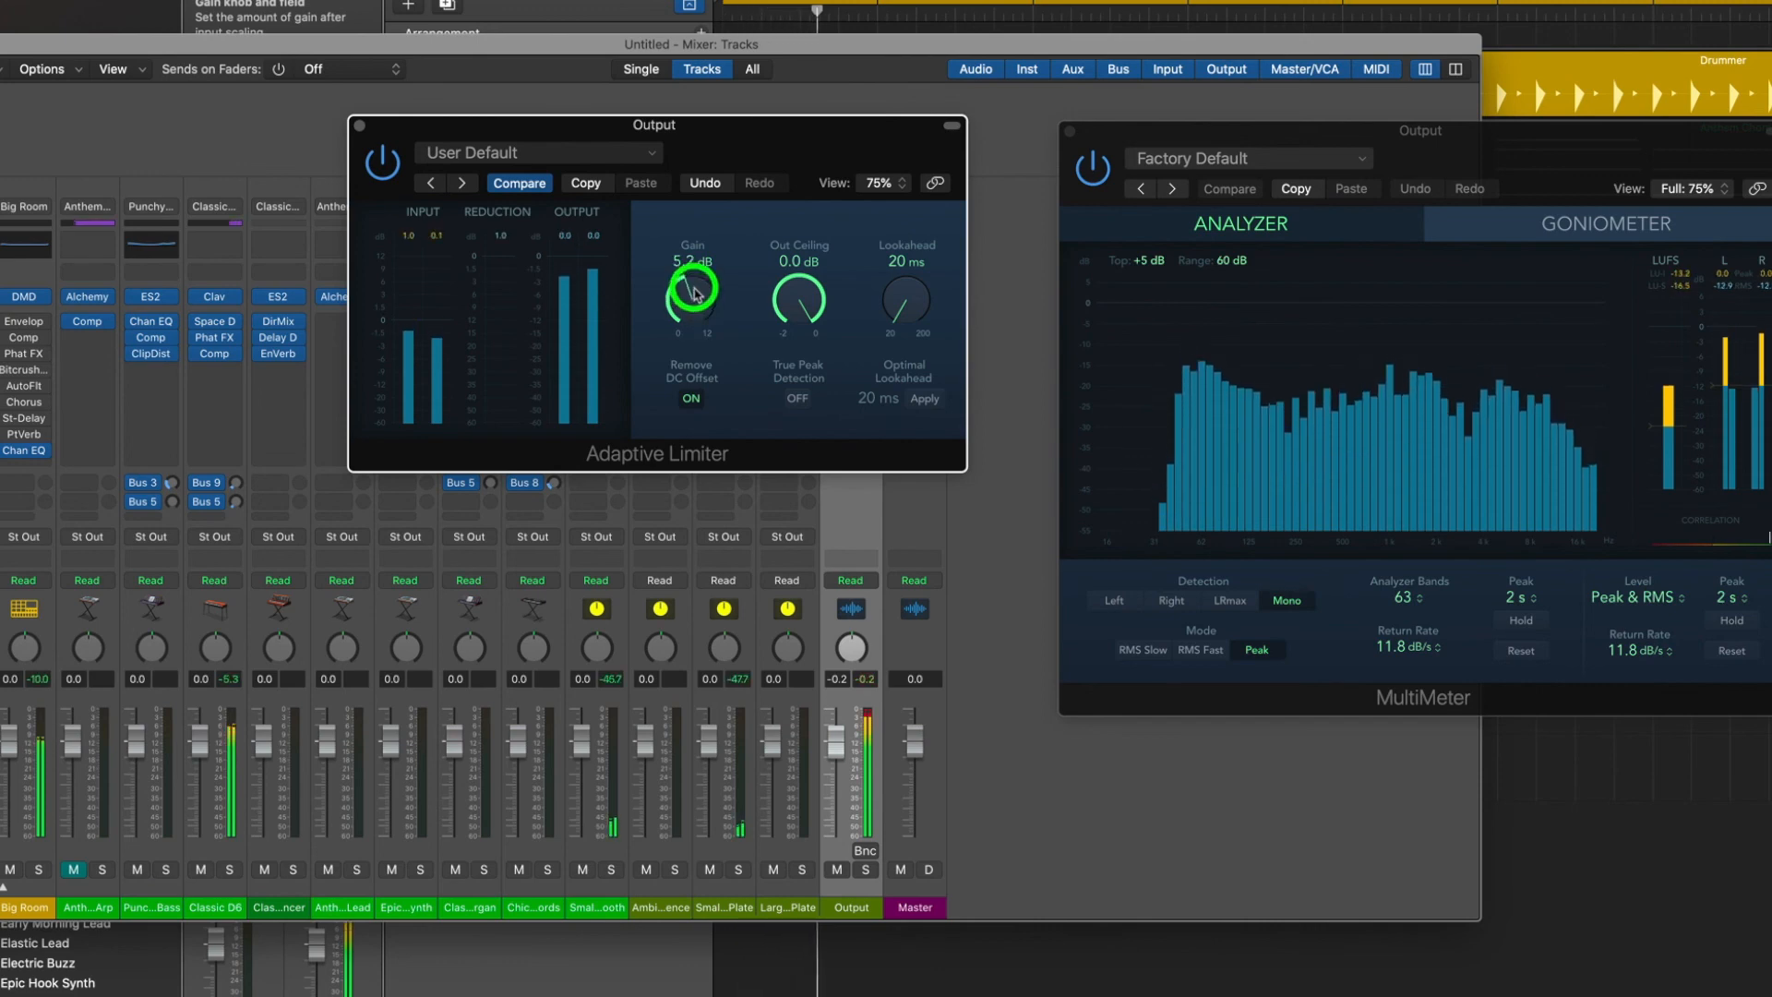
{"action": "mouse_move", "coordinate": [694, 285]}
{"action": "left_mouse_down"}
{"action": "mouse_move", "coordinate": [701, 233]}
{"action": "mouse_move", "coordinate": [697, 298]}
{"action": "left_mouse_up"}
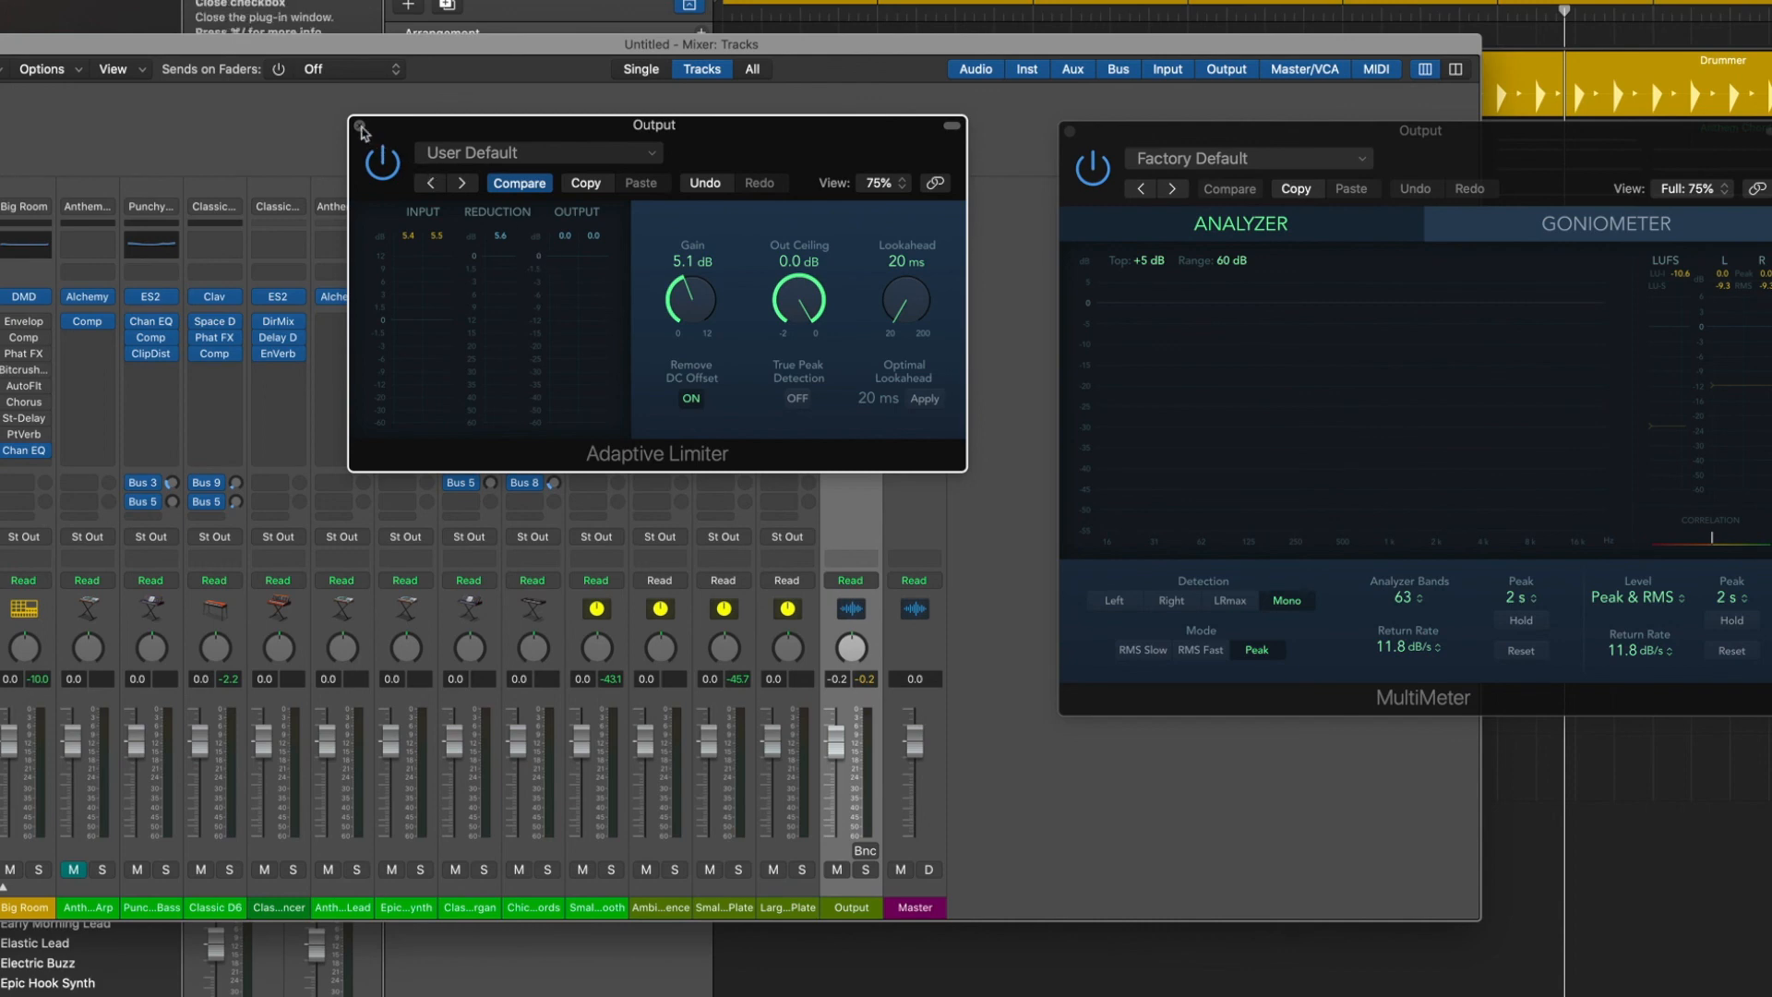
Close the Adaptive Limiter, MultiMeter and Mixer windows to return to the Tracks area.
{"action": "left_click", "coordinate": [361, 127]}
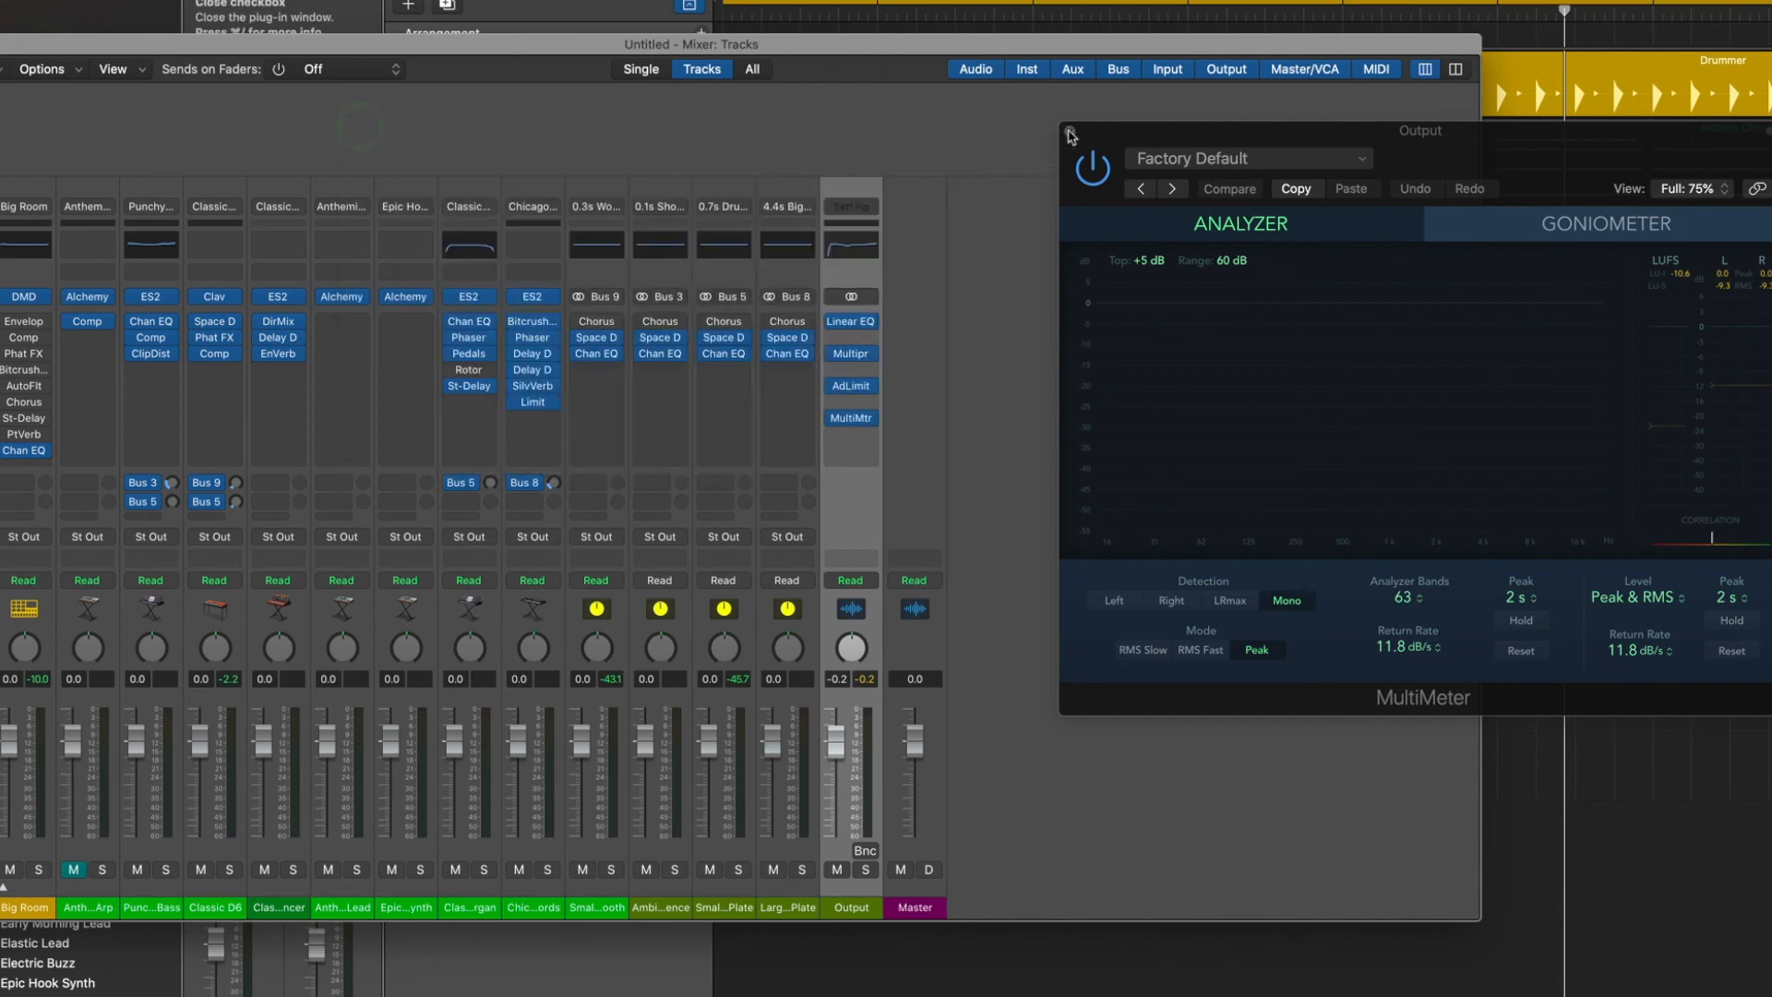
{"action": "left_click", "coordinate": [1070, 132]}
{"action": "left_click_drag", "start_coordinate": [510, 47], "coordinate": [598, 113]}
{"action": "left_click", "coordinate": [10, 115]}
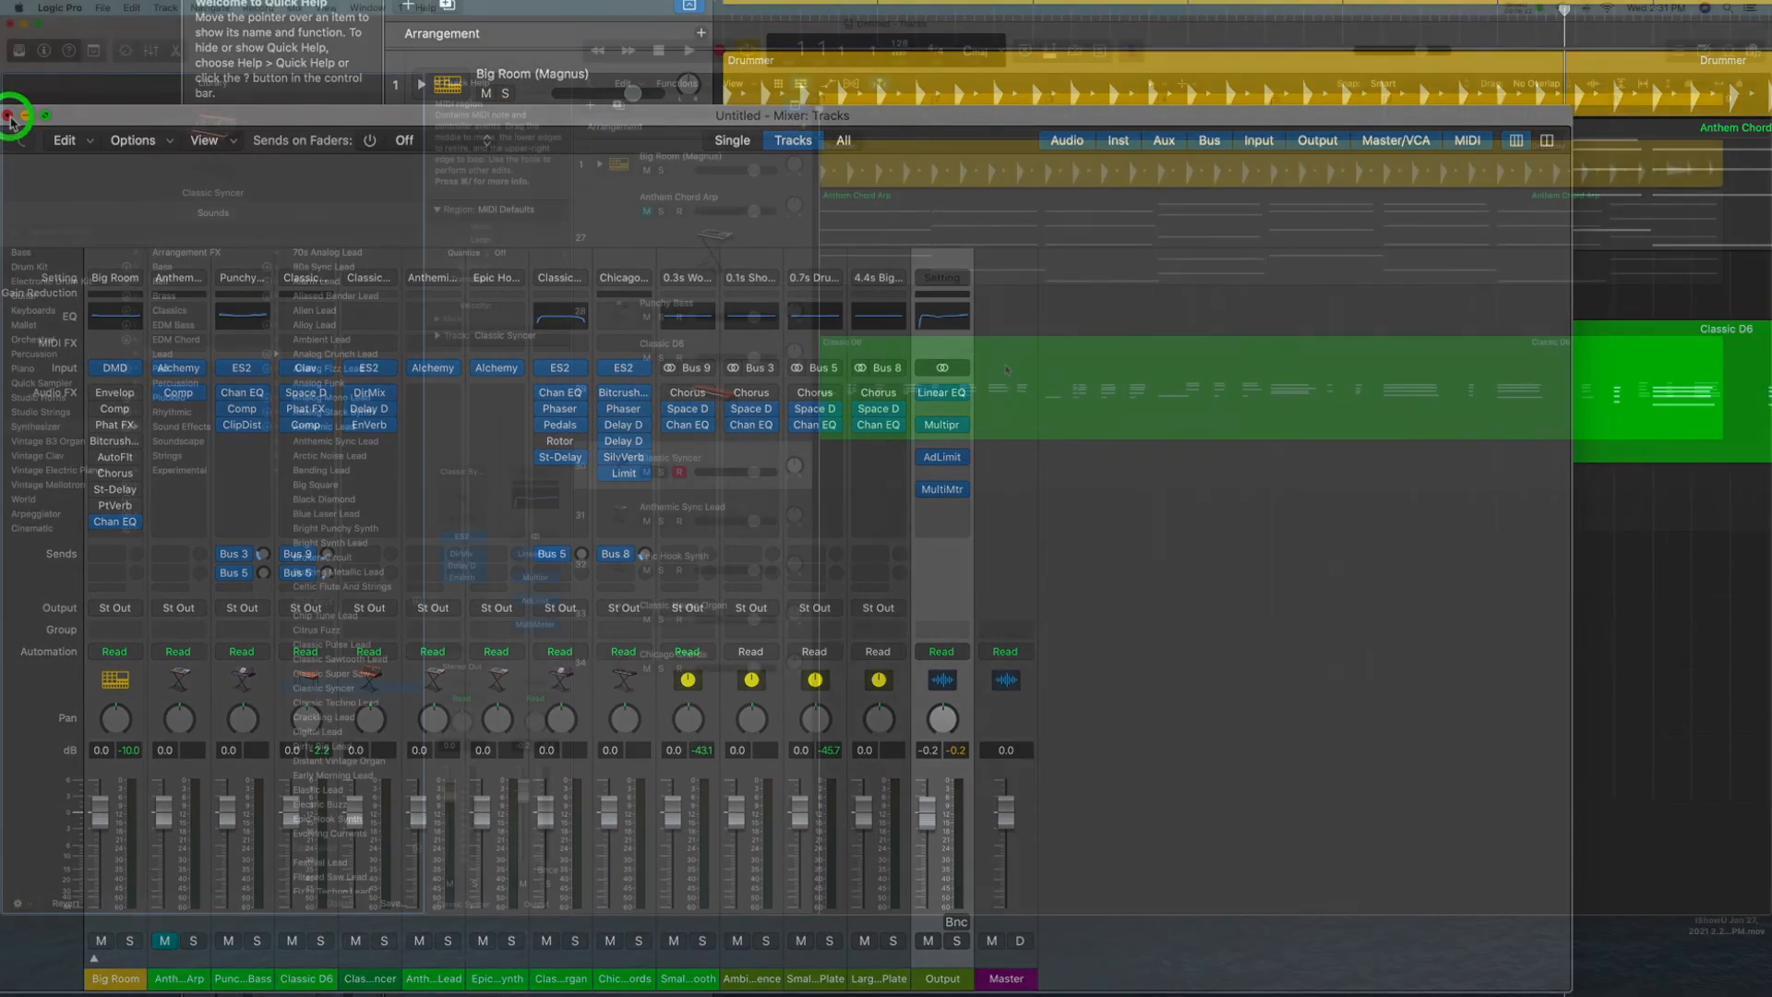